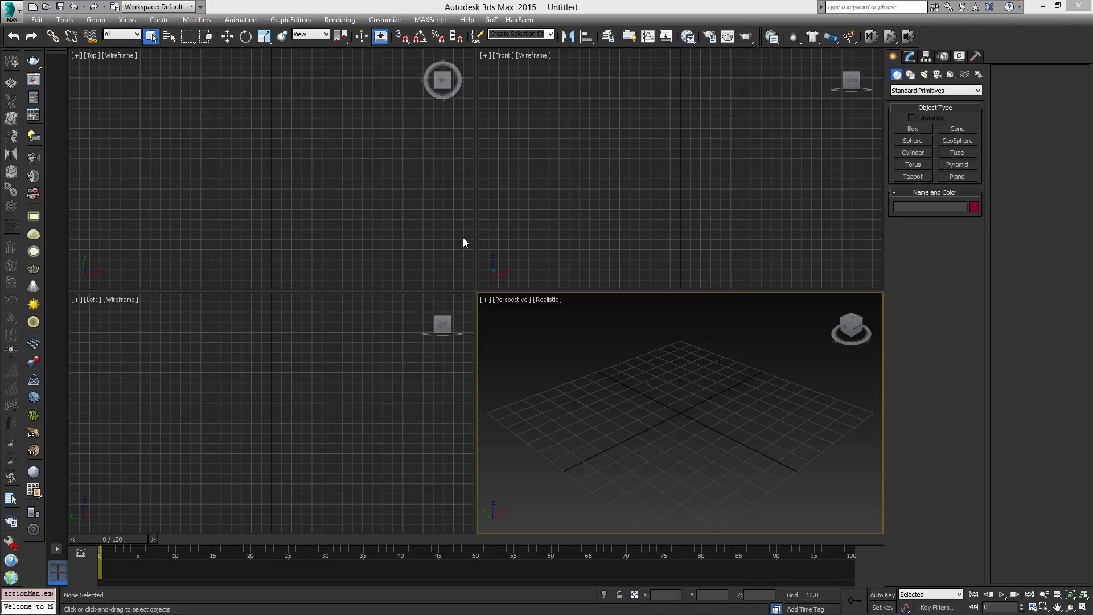
- Activate the Perspective viewport and open the Render Setup window, placing it over the viewports
left_click(334, 382)
left_click(619, 390)
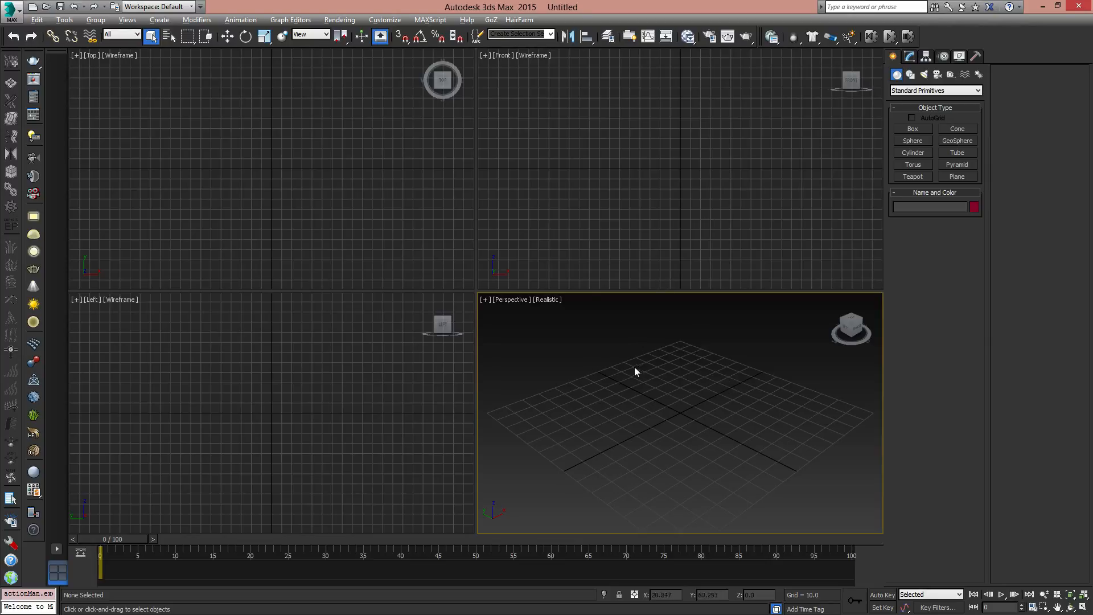
key("F10")
left_click_drag(1016, 162, 345, 88)
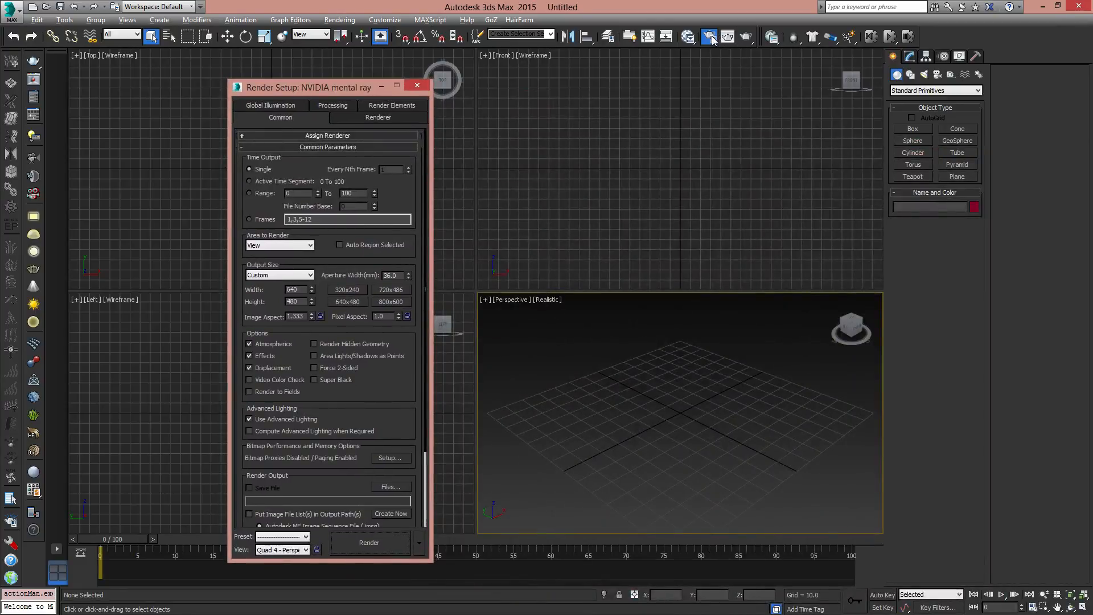
left_click_drag(356, 81, 715, 86)
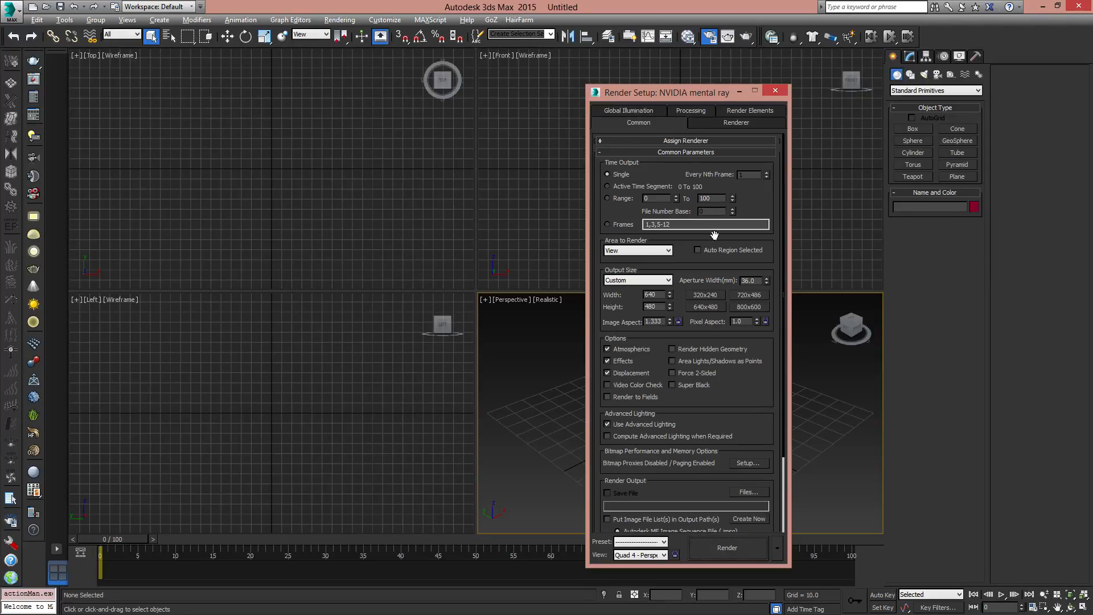
- Examine the Assign Renderer and Common Parameters sections of the render settings
left_click(601, 141)
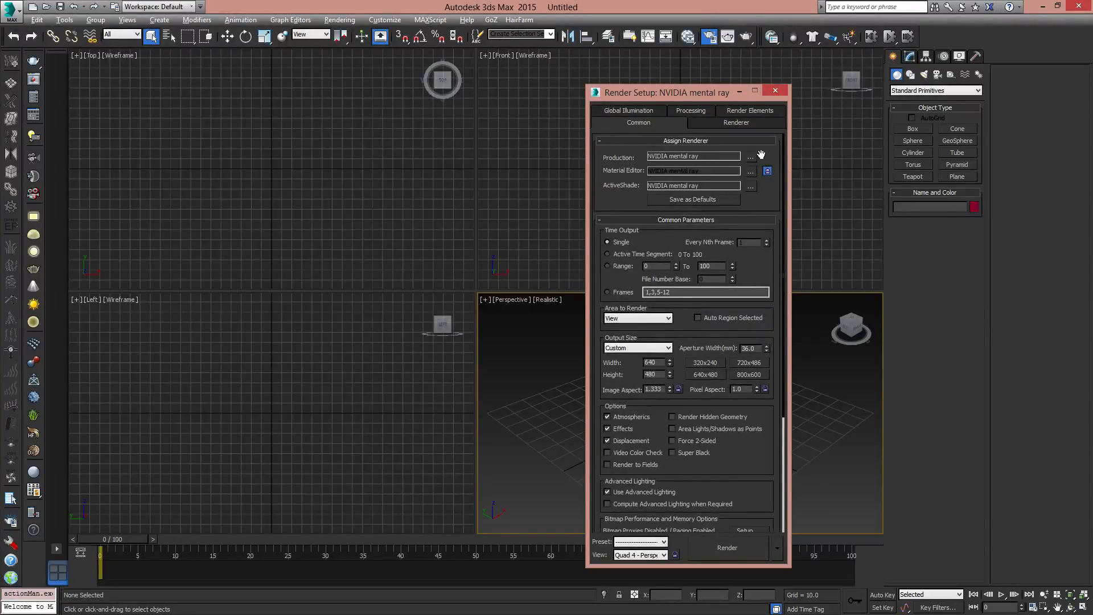
left_click(601, 141)
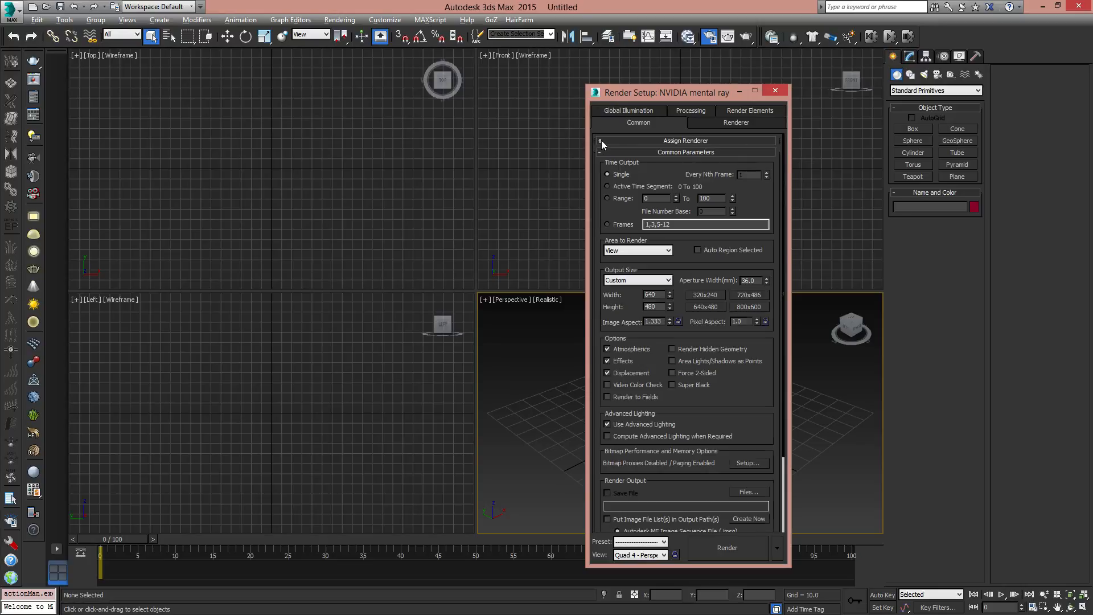
scroll(764, 363, "down", 3)
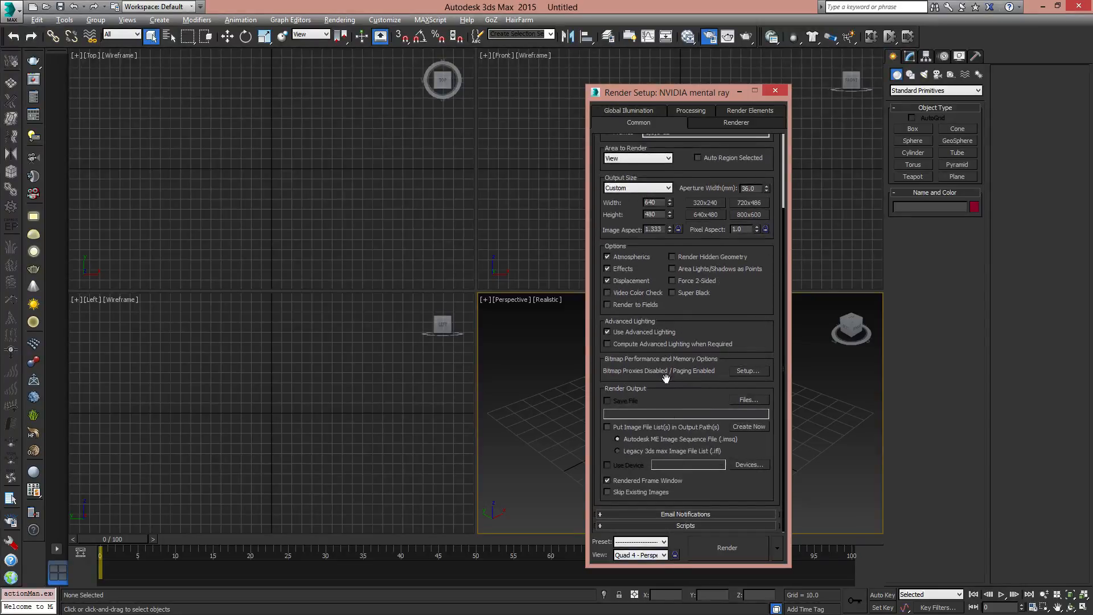
scroll(744, 305, "up", 3)
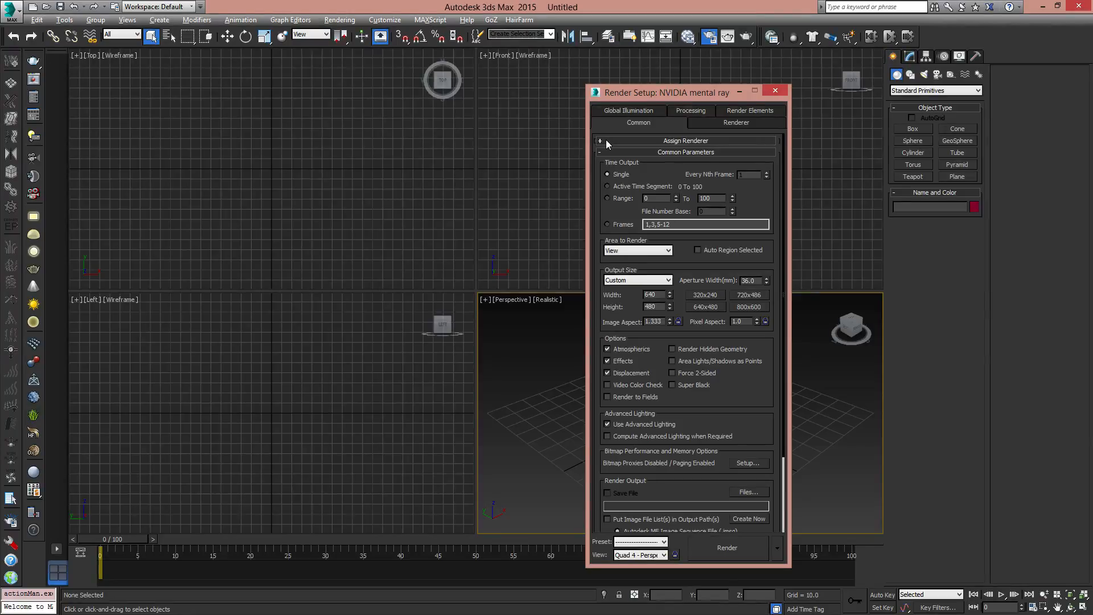
left_click_drag(757, 409, 733, 260)
scroll(708, 338, "up", 4)
left_click(603, 152)
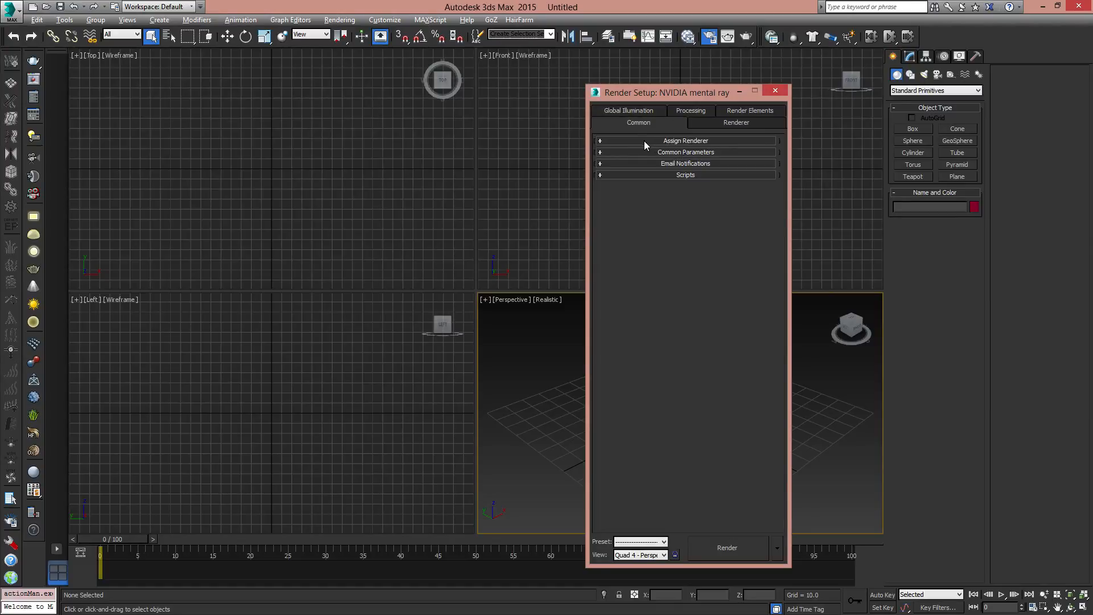
left_click_drag(649, 138, 705, 141)
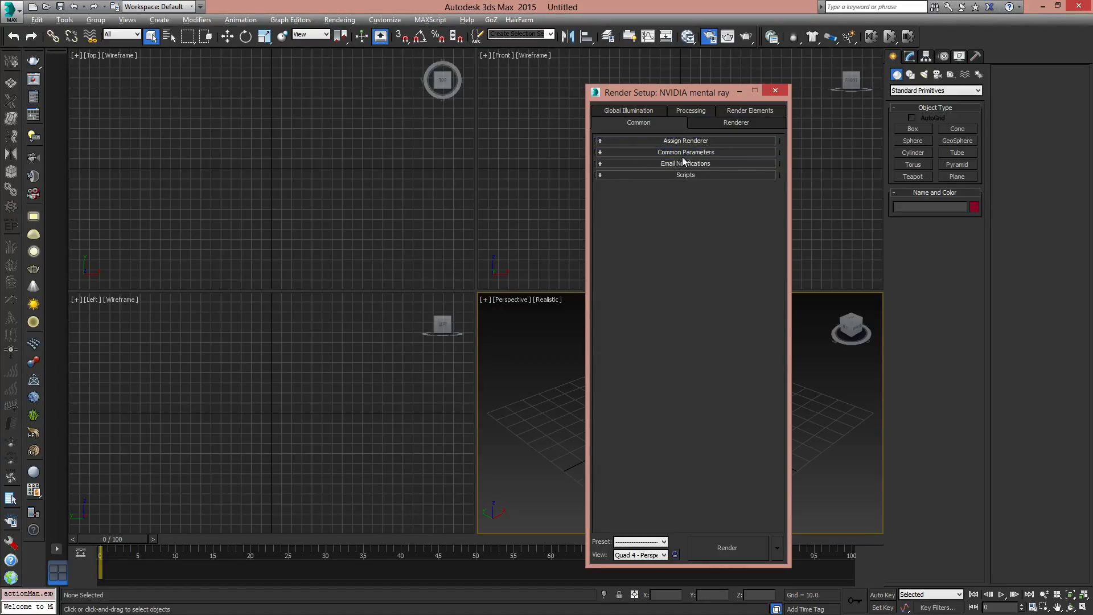
left_click(601, 141)
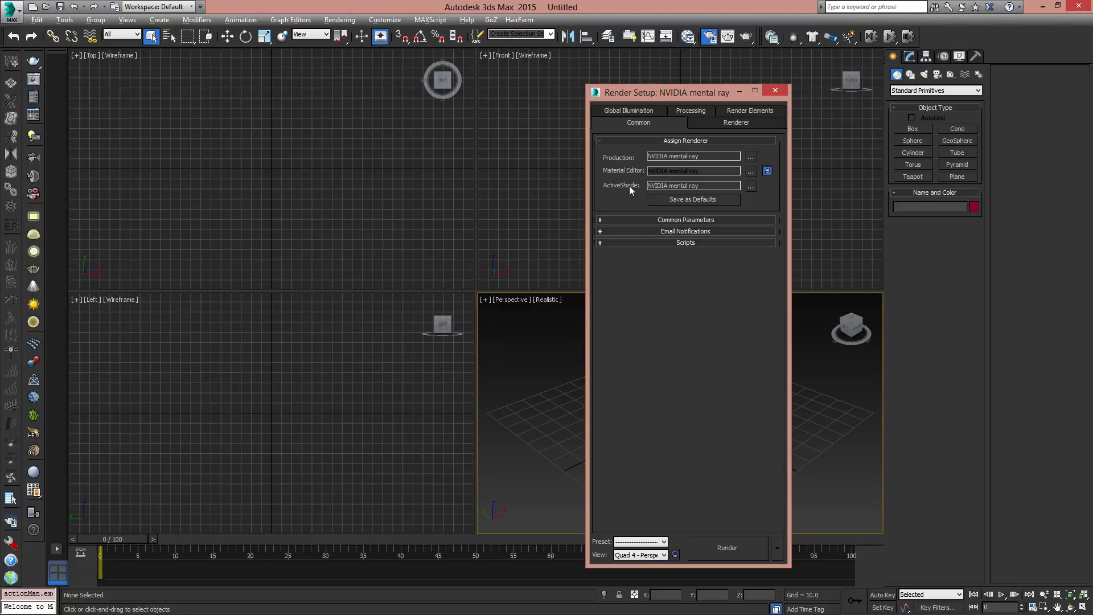
left_click(652, 220)
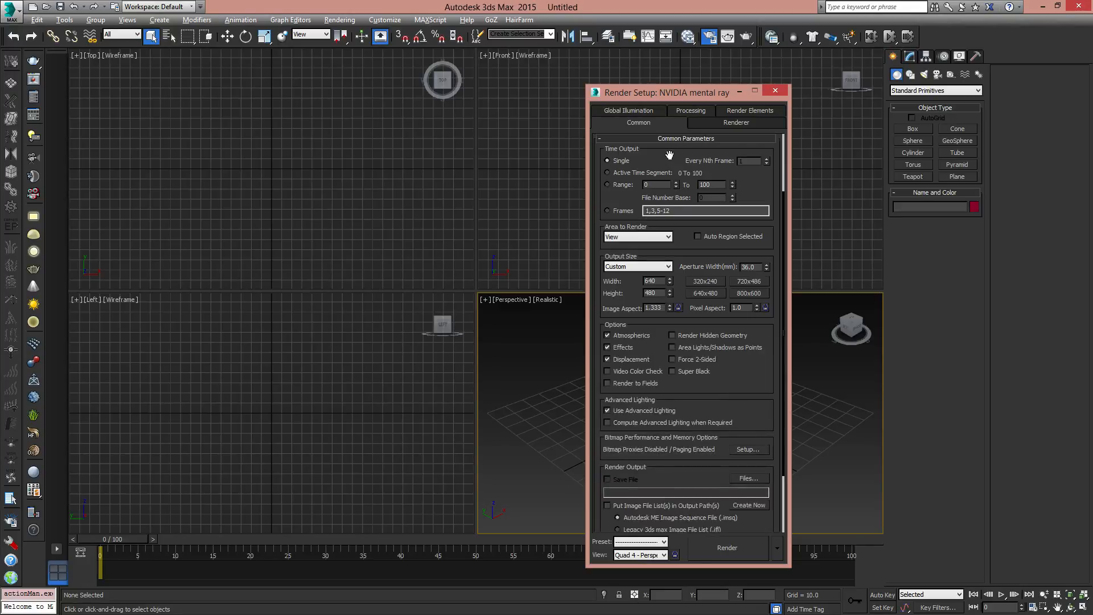
left_click_drag(676, 153, 690, 331)
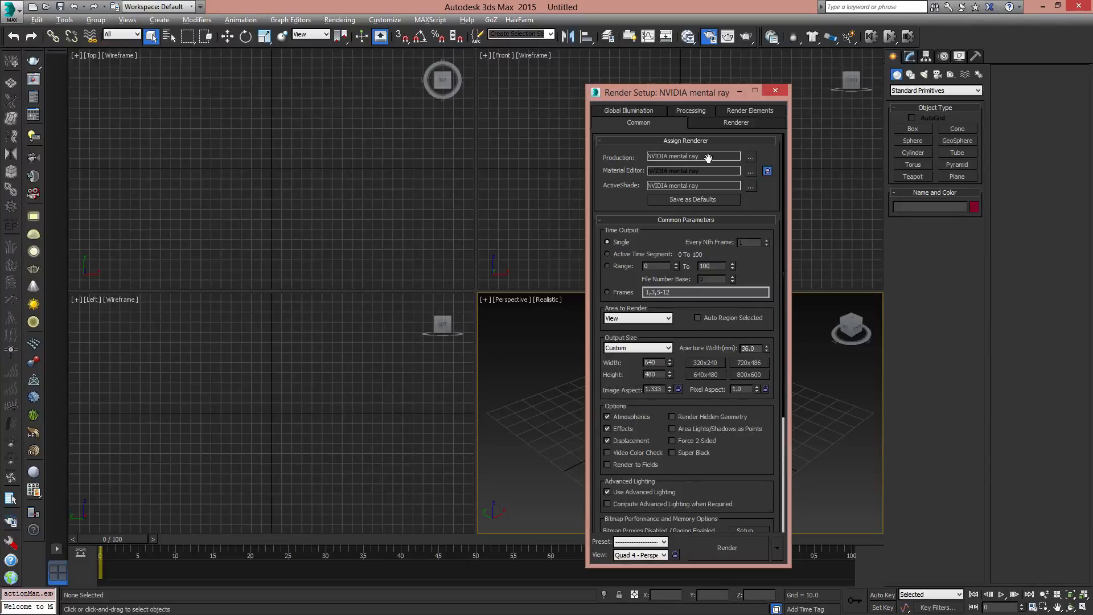
- Review the renderers available for Production, including V-Ray Adv 3.00.07 and Quicksilver Hardware Renderer, and cancel without assigning one
left_click(751, 157)
left_click_drag(710, 237, 516, 170)
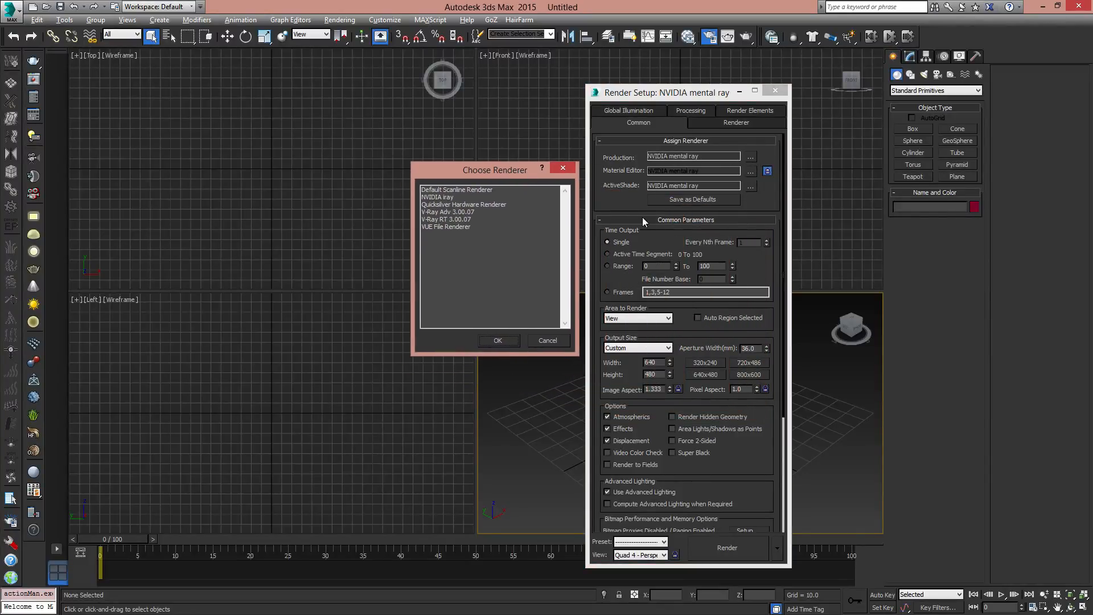
left_click(439, 212)
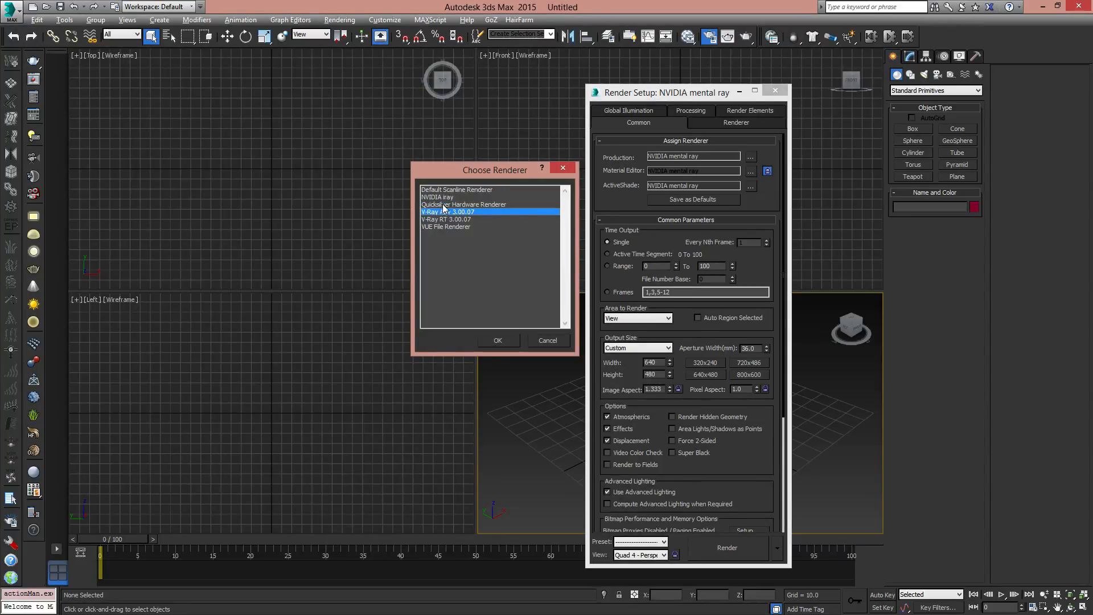
left_click(442, 205)
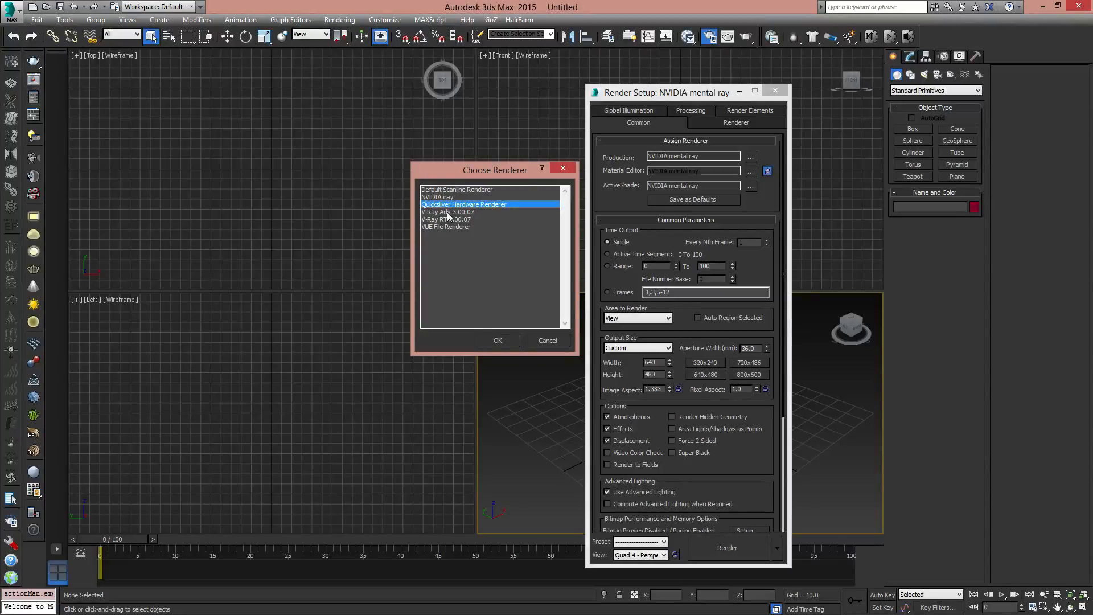
left_click(558, 338)
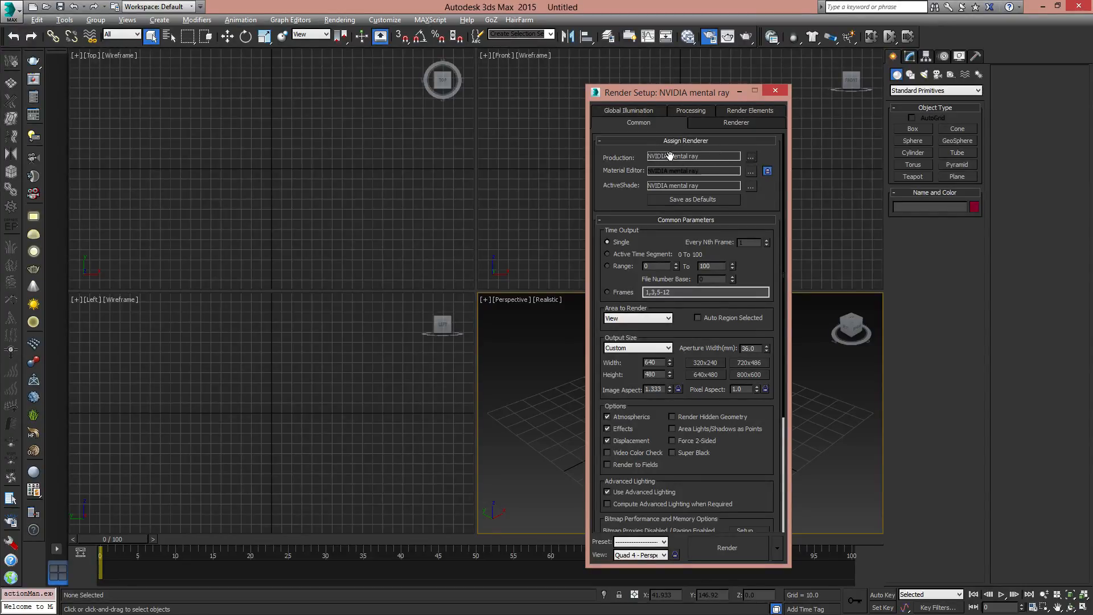
- Disable Final Gather in the Global Illumination settings and close Render Setup
left_click(635, 109)
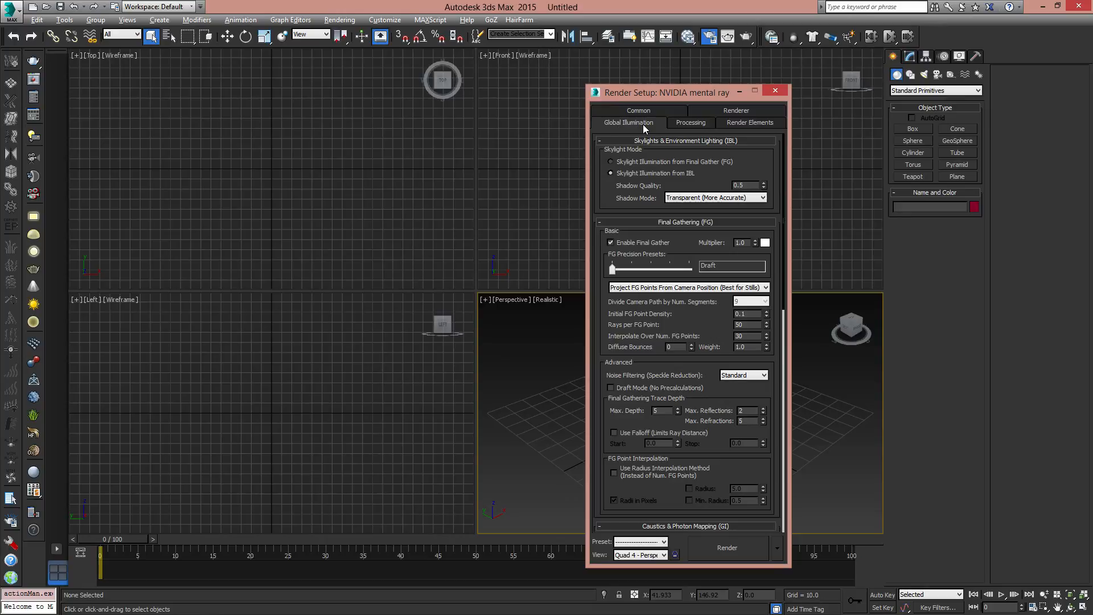
left_click(612, 243)
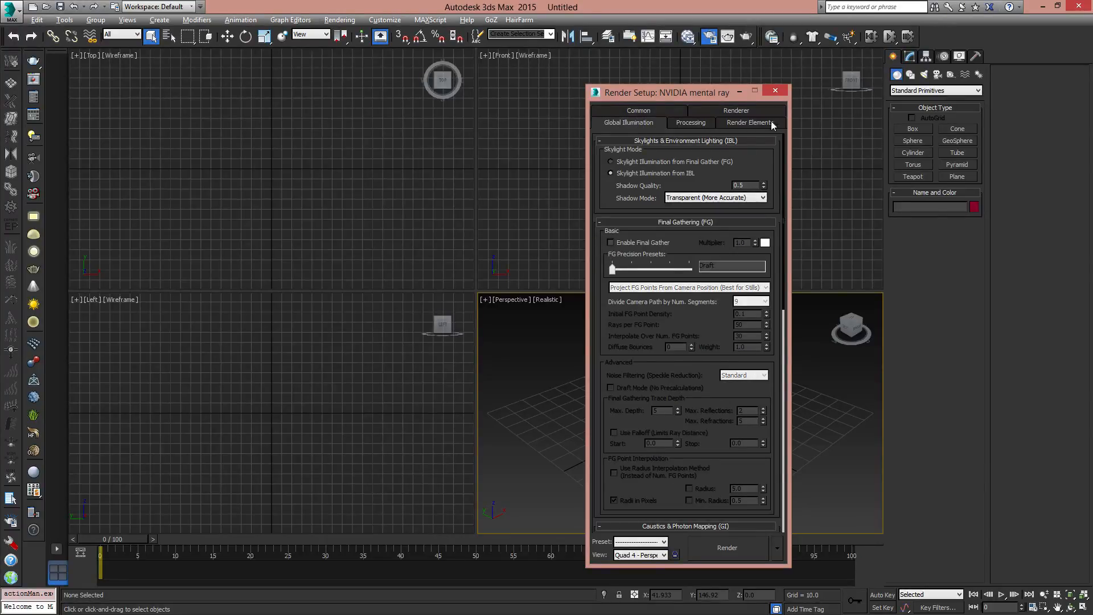
left_click(775, 91)
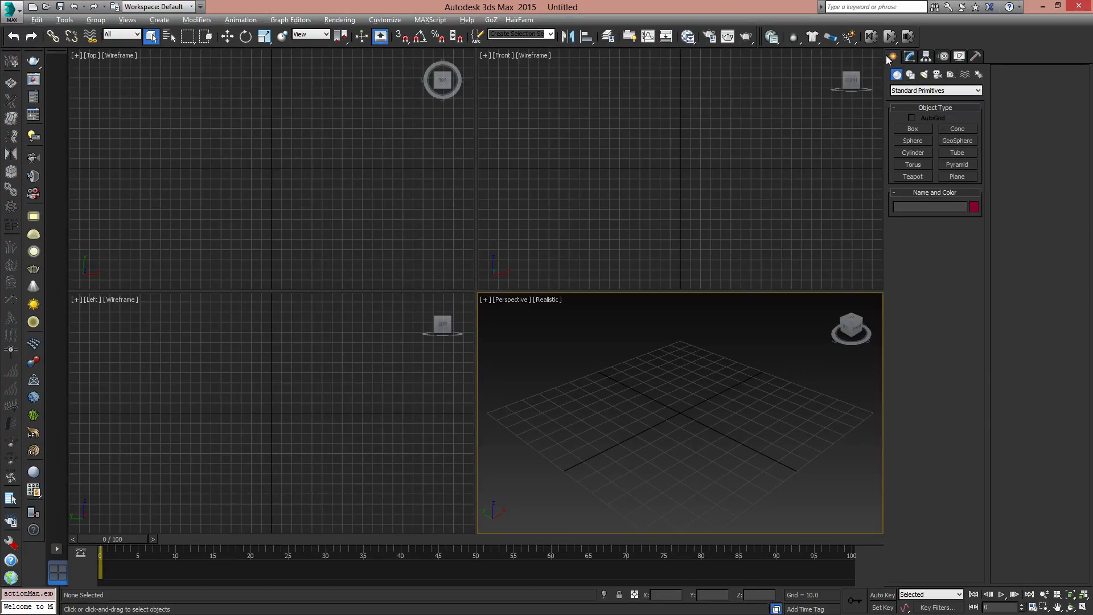
- Display the Standard light types available for creation
left_click(925, 75)
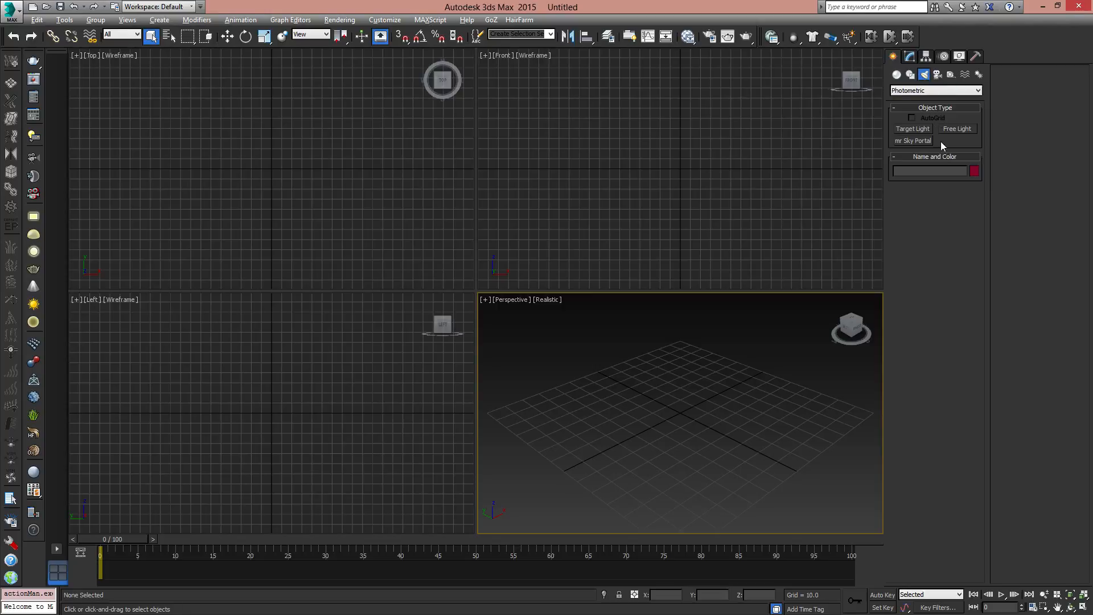
left_click(931, 92)
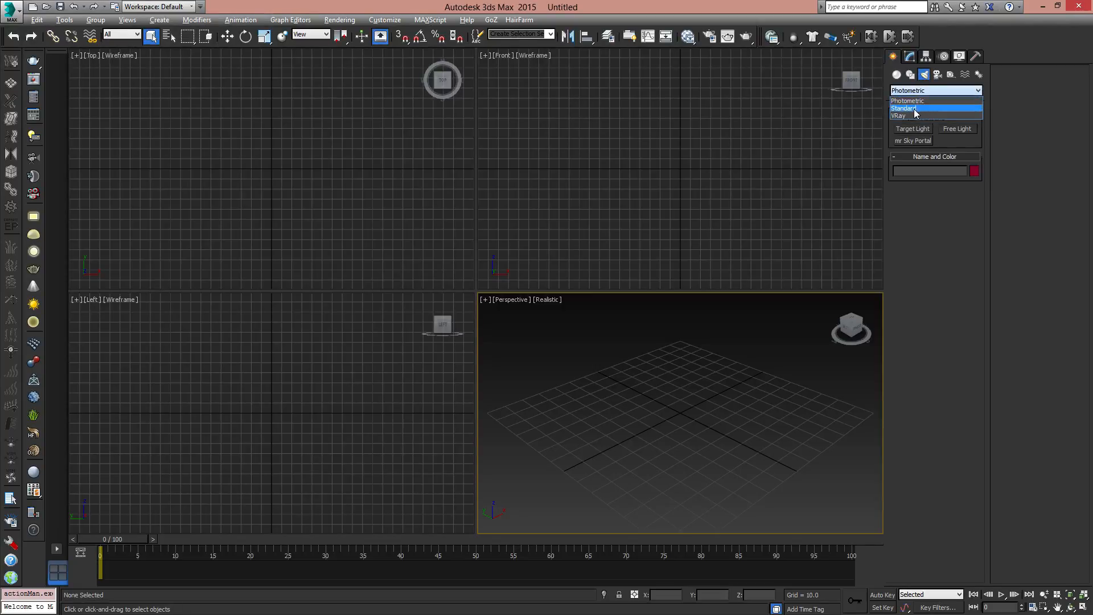
left_click(915, 108)
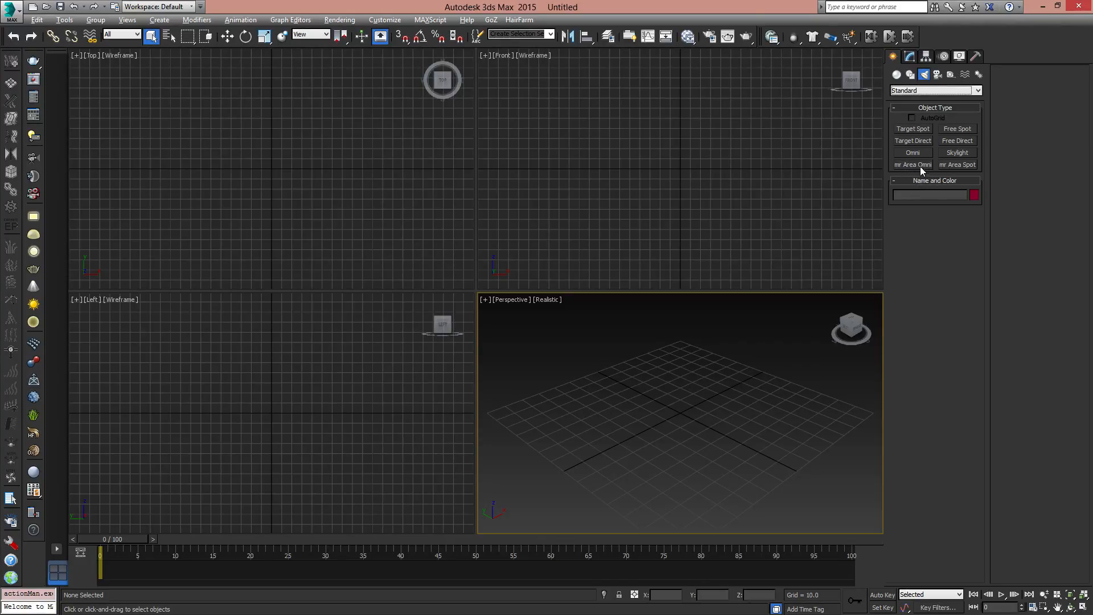
- Create a large ground plane extending well beyond the grid in the Perspective view and maximize that viewport
left_click(896, 76)
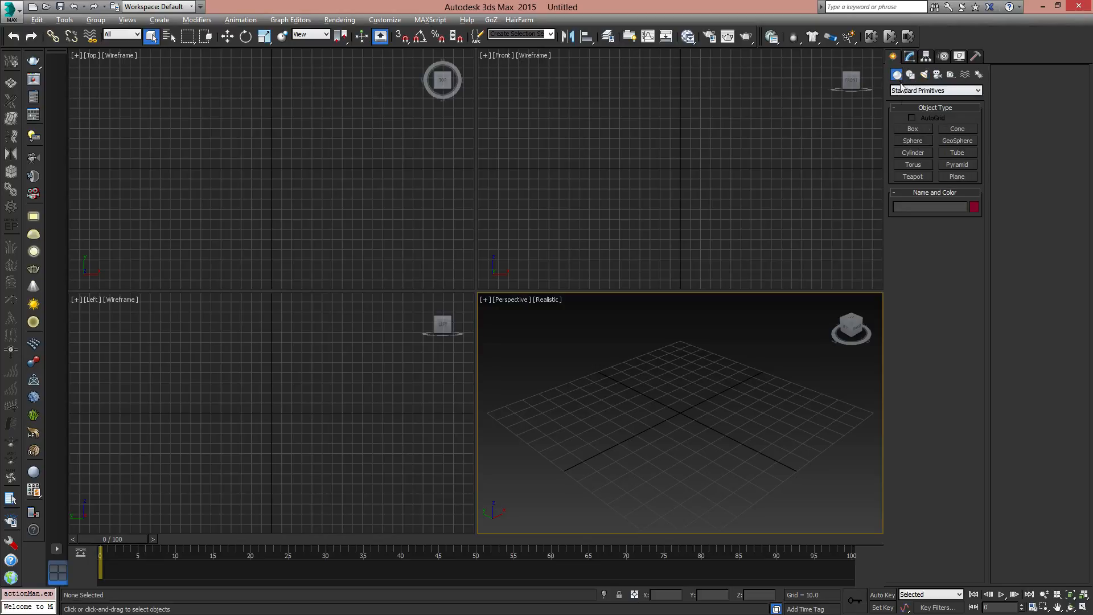
left_click(958, 177)
scroll(669, 400, "down", 4)
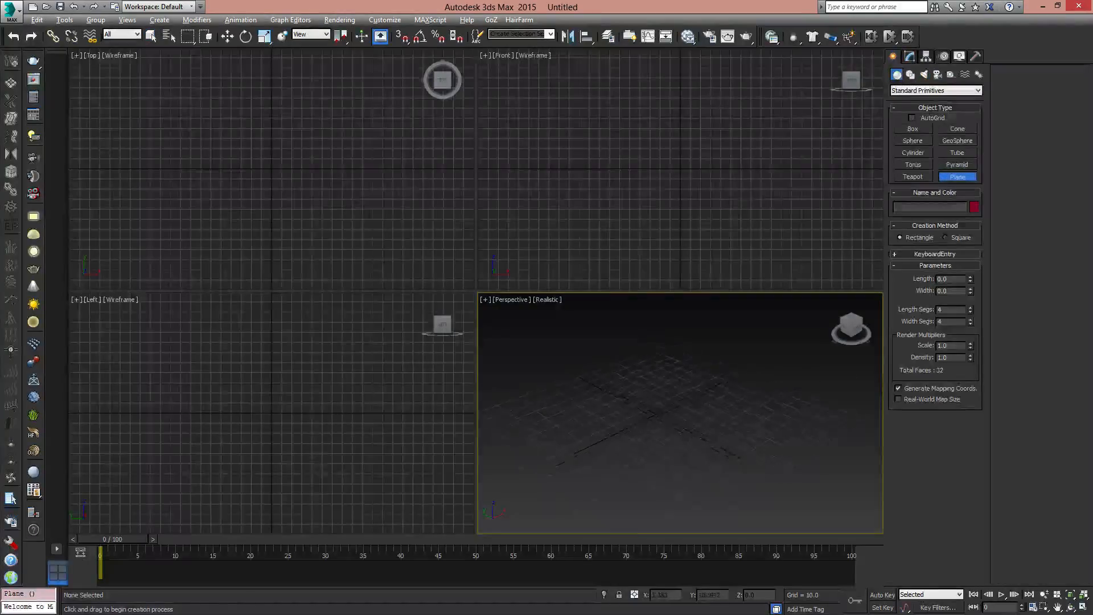
left_click_drag(668, 400, 963, 493)
key("alt+w")
mouse_move(563, 304)
middle_mouse_down()
mouse_move(689, 292)
mouse_move(558, 309)
mouse_move(581, 315)
middle_mouse_up()
right_click(660, 312)
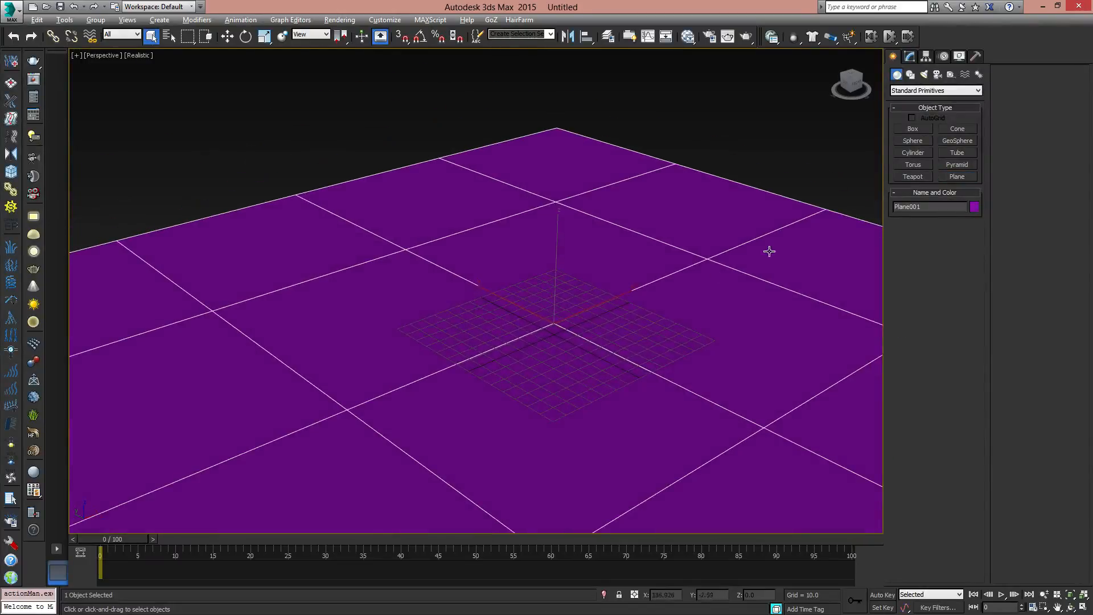
- Set the ground plane's object color to dark gray from the 3ds Max palette and deselect the plane
left_click(975, 208)
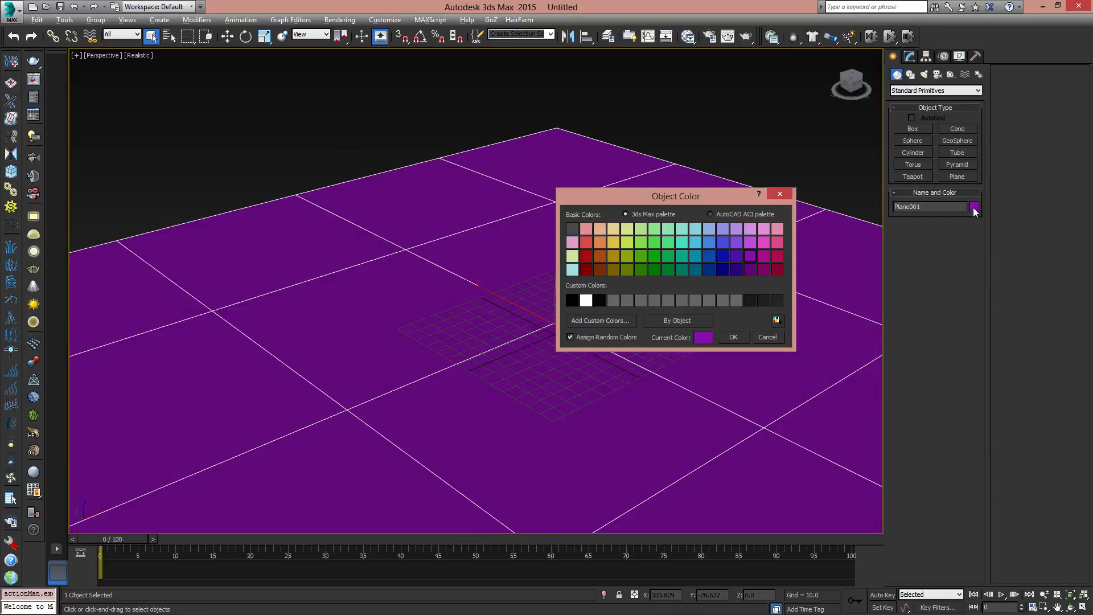
left_click(737, 302)
left_click(571, 228)
left_click(734, 338)
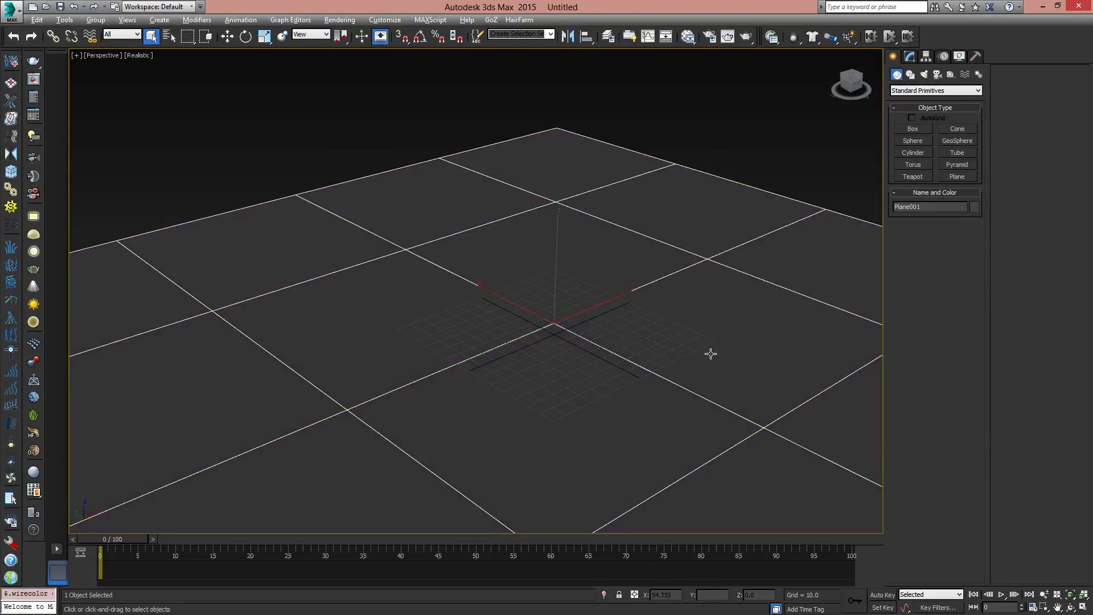
left_click(730, 144)
- Create a tall rectangular box standing on the ground plane near the center of the grid
scroll(637, 325, "down", 5)
scroll(663, 358, "up", 7)
middle_click_drag(629, 347, 620, 335, "alt")
left_click(914, 129)
middle_click_drag(544, 377, 557, 362, "alt")
left_click_drag(557, 362, 570, 367)
left_click(549, 244)
- Create a sphere beside the box with Base To Pivot enabled and move it to about X 48, Y -62
left_click(922, 139)
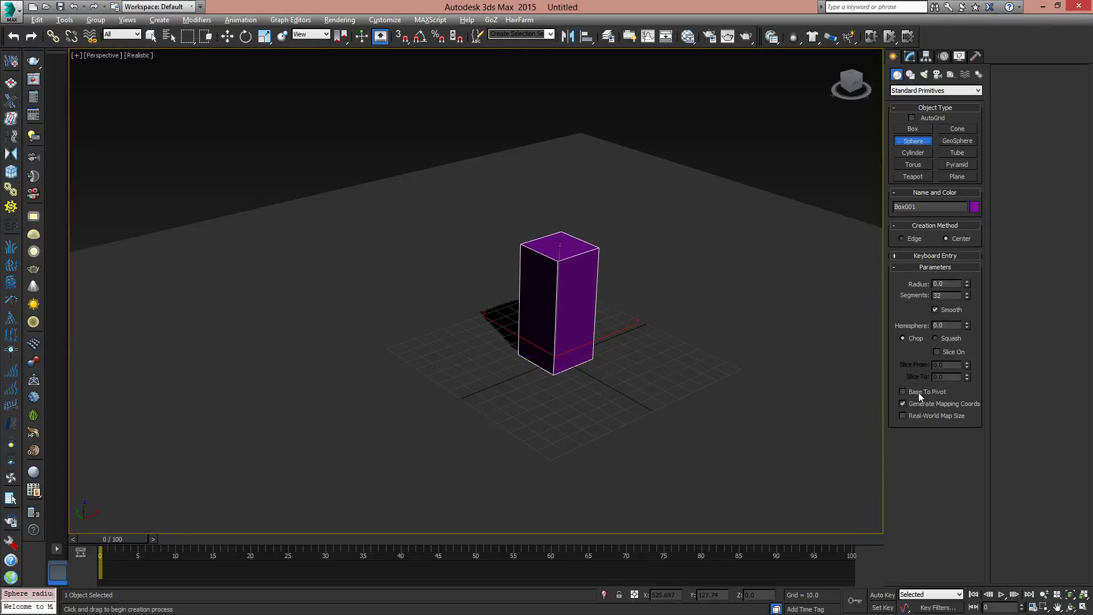
left_click(919, 392)
left_click_drag(664, 369, 692, 390)
key("w")
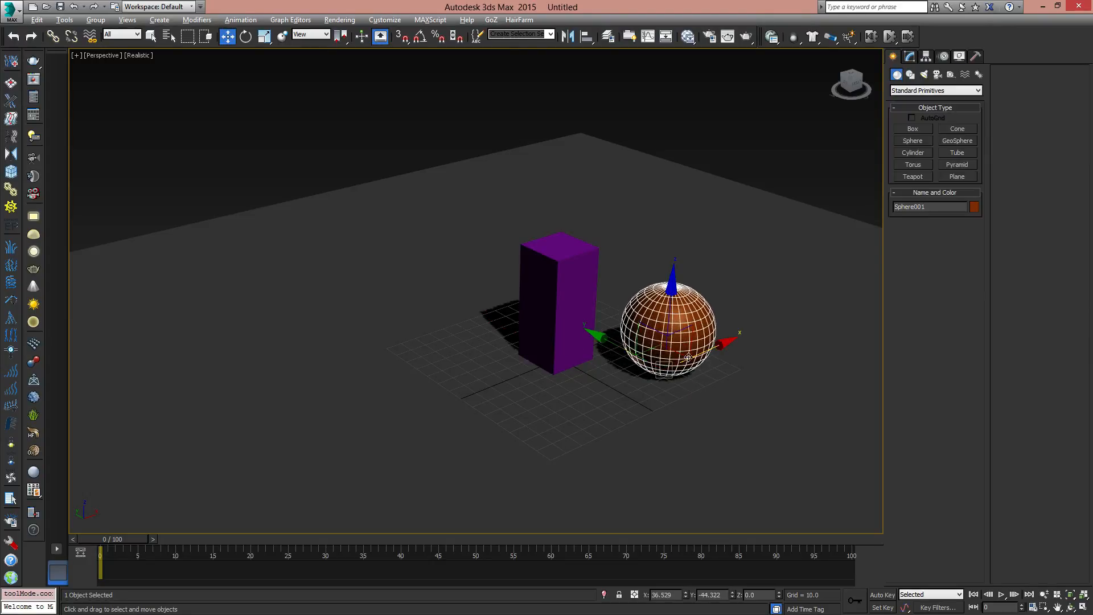
left_click_drag(675, 355, 715, 361)
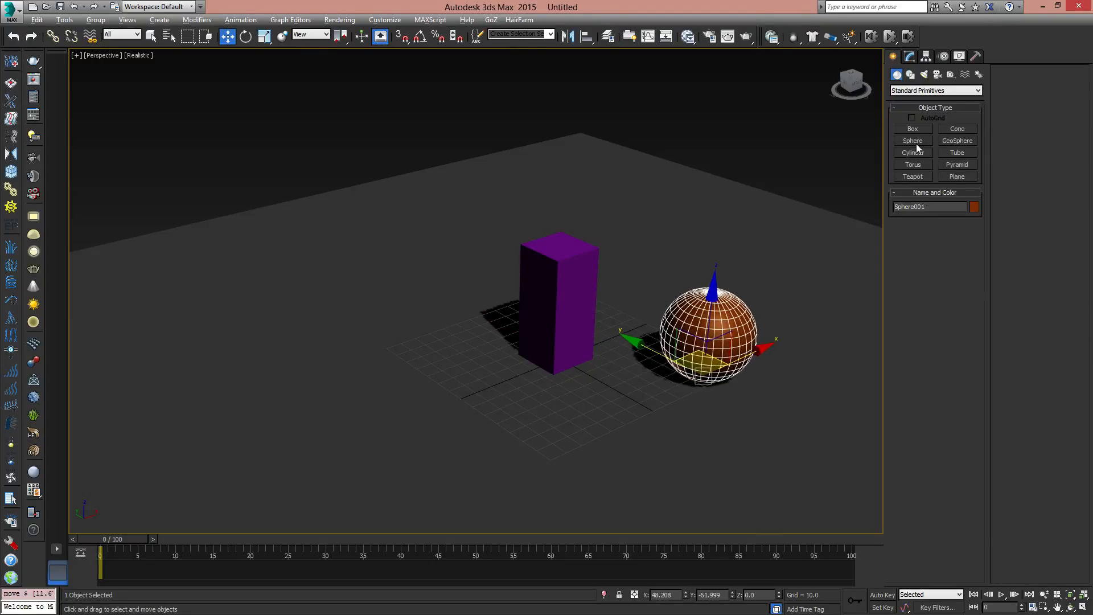
- Create a pointed cone on the opposite side of the box from the sphere, with a base radius of about 16.5
left_click(951, 129)
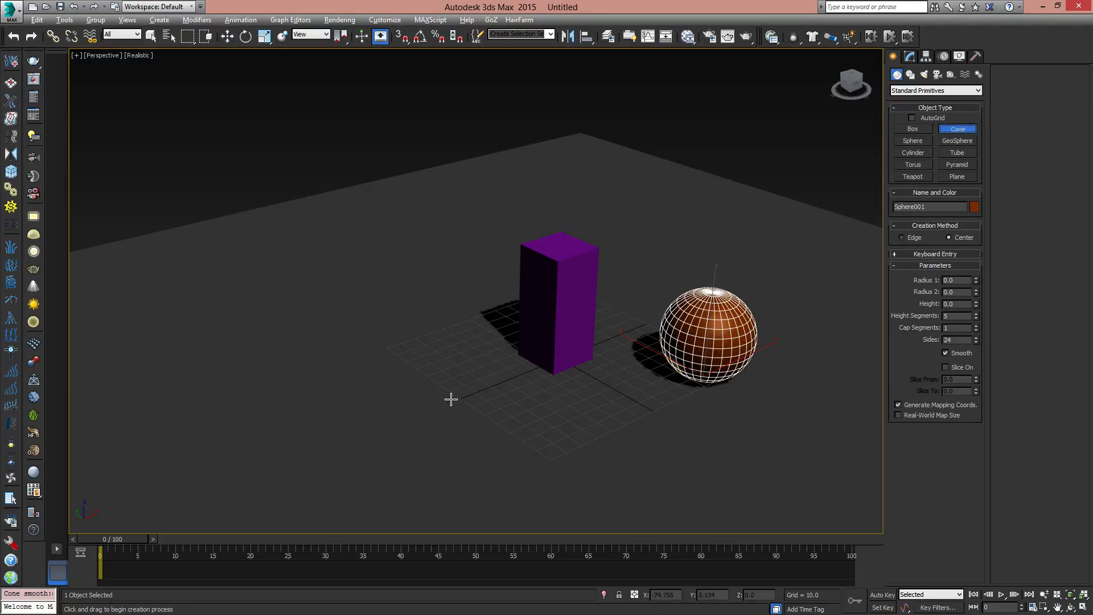
left_click_drag(450, 398, 474, 409)
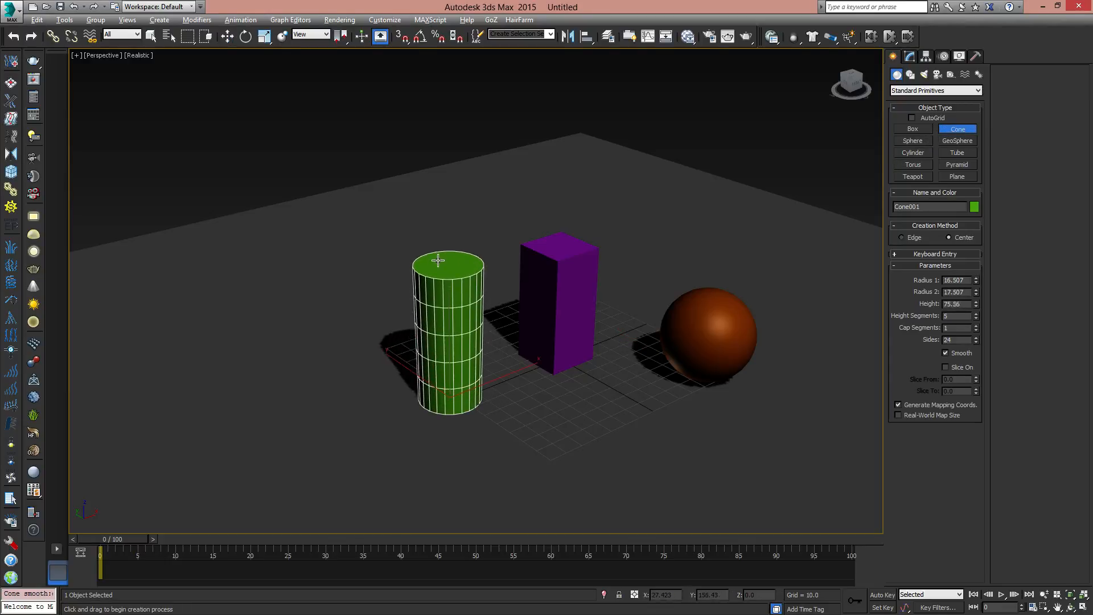
left_click(440, 265)
- Reposition the sphere on the ground plane to about X 47, Y -57
key("w")
left_click(680, 305)
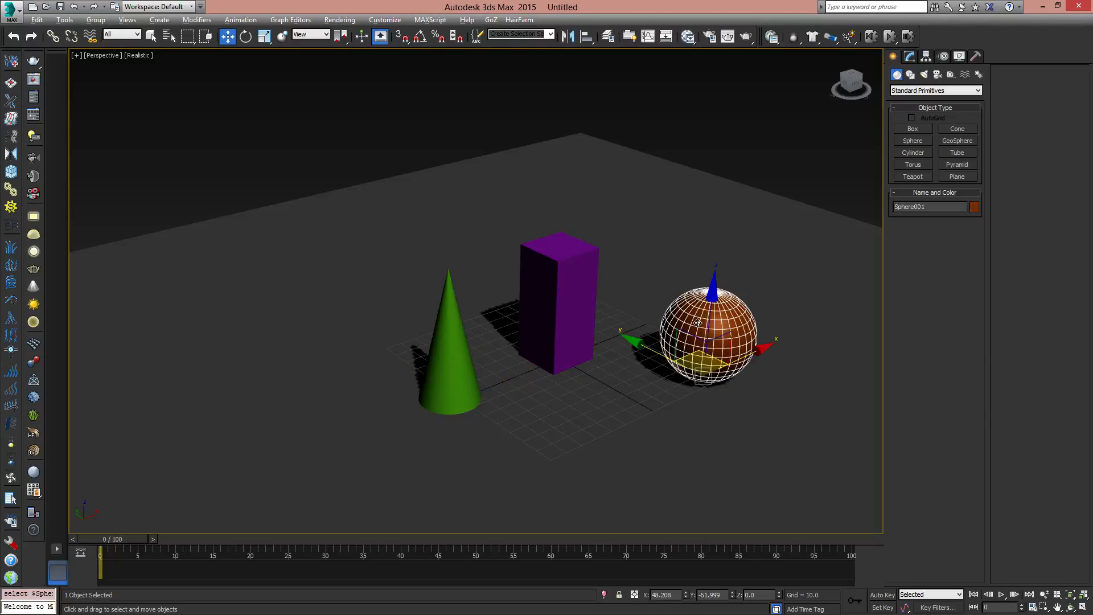
middle_click_drag(680, 305, 725, 349, "alt")
mouse_move(725, 349)
left_mouse_down()
mouse_move(708, 338)
mouse_move(719, 344)
left_mouse_up()
- Examine the arrangement of the sphere, box and cone from several angles, framing the sphere and the box
middle_click_drag(593, 361, 775, 376, "alt")
key("z")
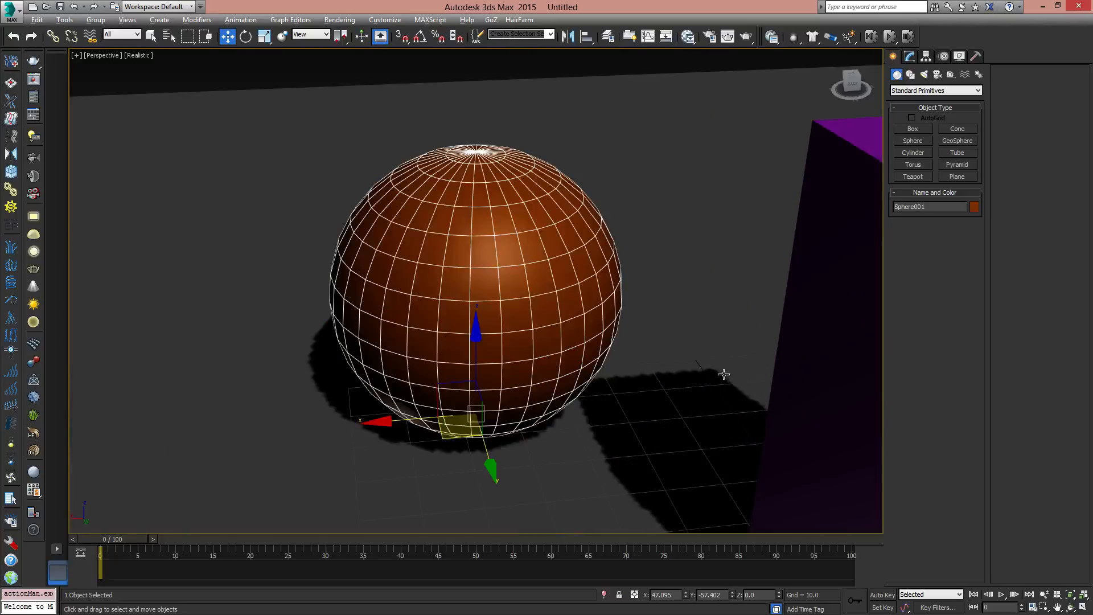
middle_click_drag(686, 340, 652, 345)
scroll(549, 326, "down", 5)
left_click(602, 392)
key("z")
scroll(589, 339, "down", 5)
scroll(616, 371, "up", 5)
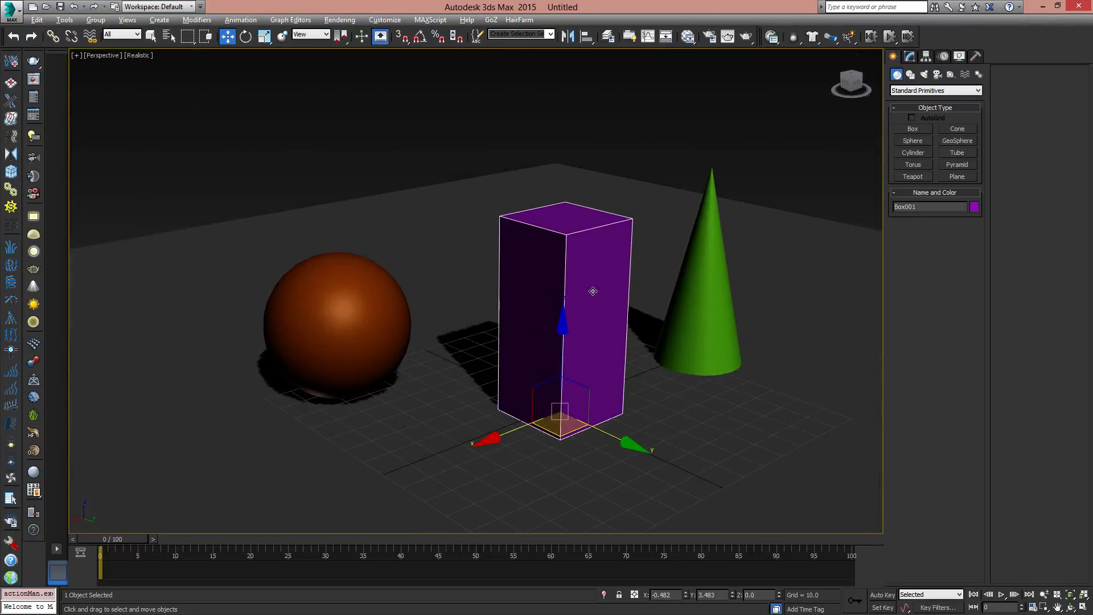
middle_click_drag(593, 291, 620, 327, "alt")
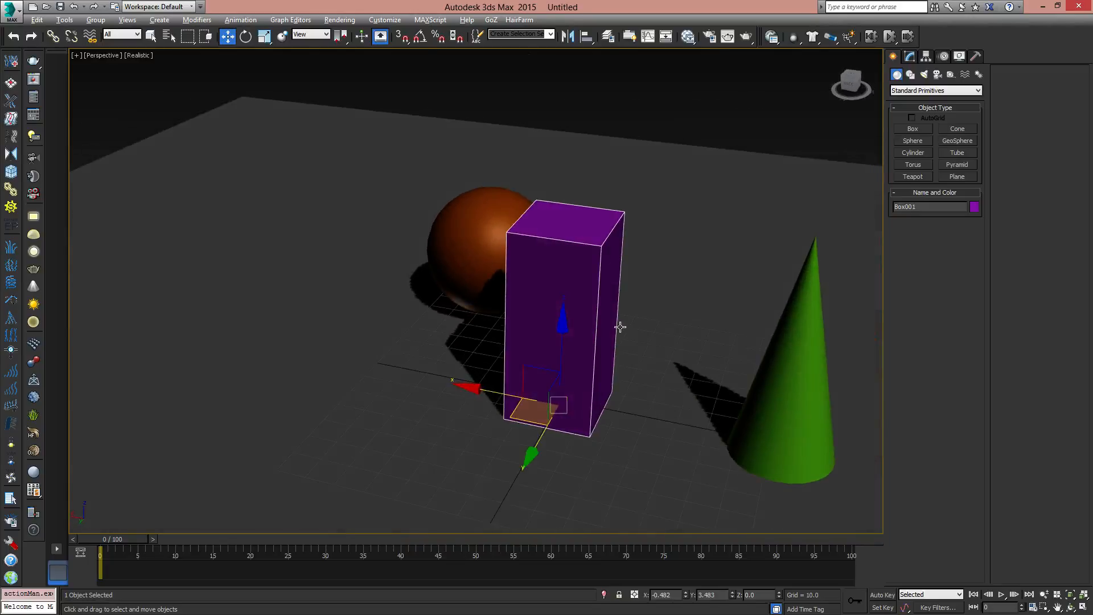
- Render the perspective view of the sphere, box and cone under default lighting and close the rendered frame
scroll(569, 342, "down", 5)
middle_click_drag(564, 349, 675, 239, "alt")
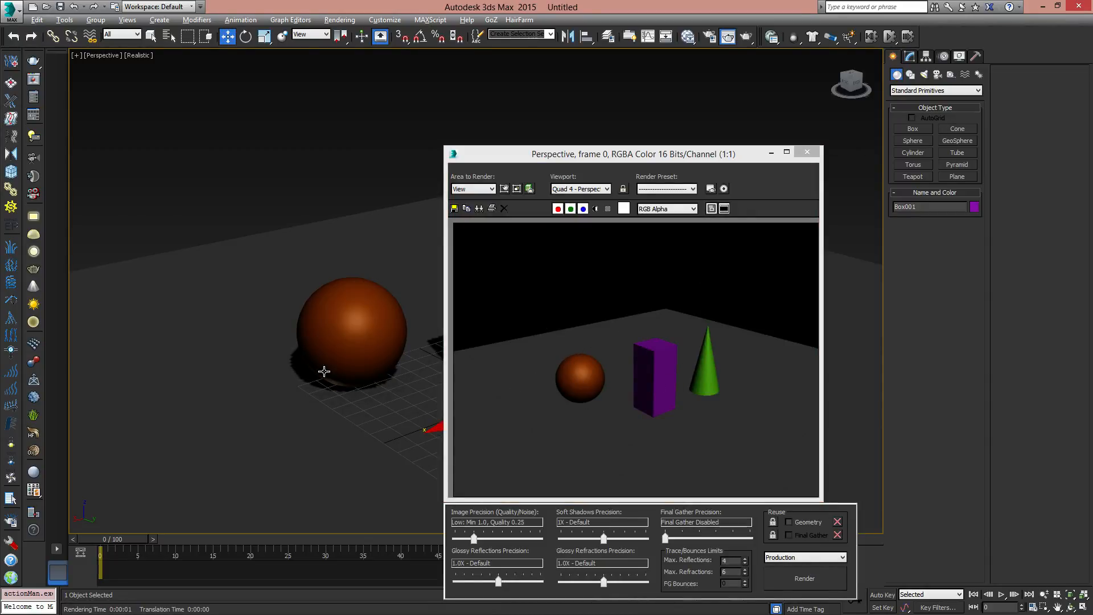
left_click_drag(619, 155, 803, 76)
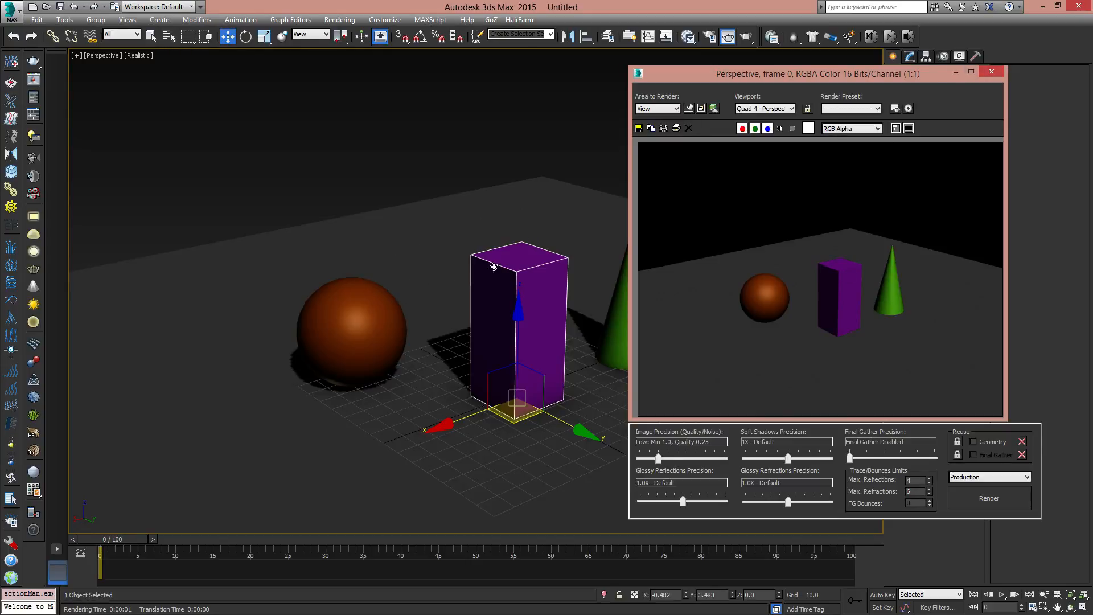
left_click(992, 71)
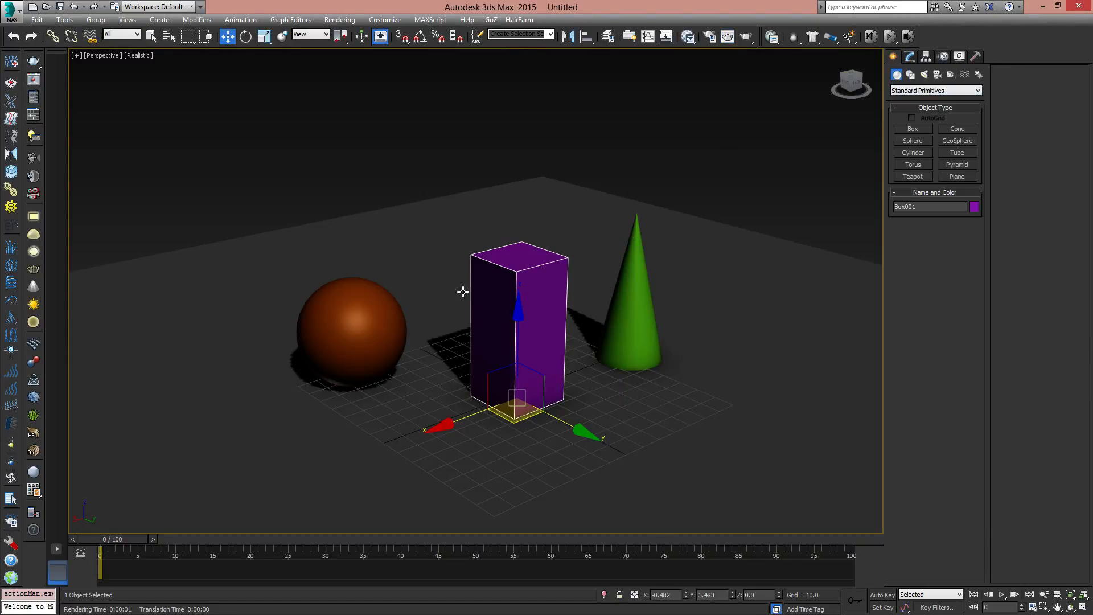
- Place an mr Area Omni light on the ground plane beyond the cone and raise it to about Z 13.4
middle_click_drag(589, 351, 661, 310)
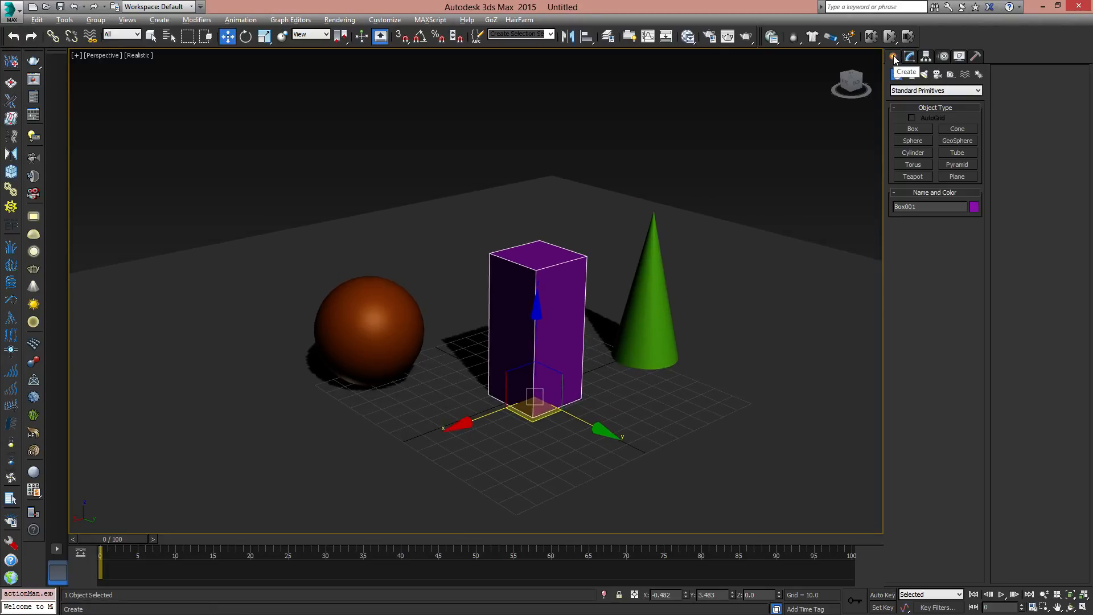
left_click(924, 76)
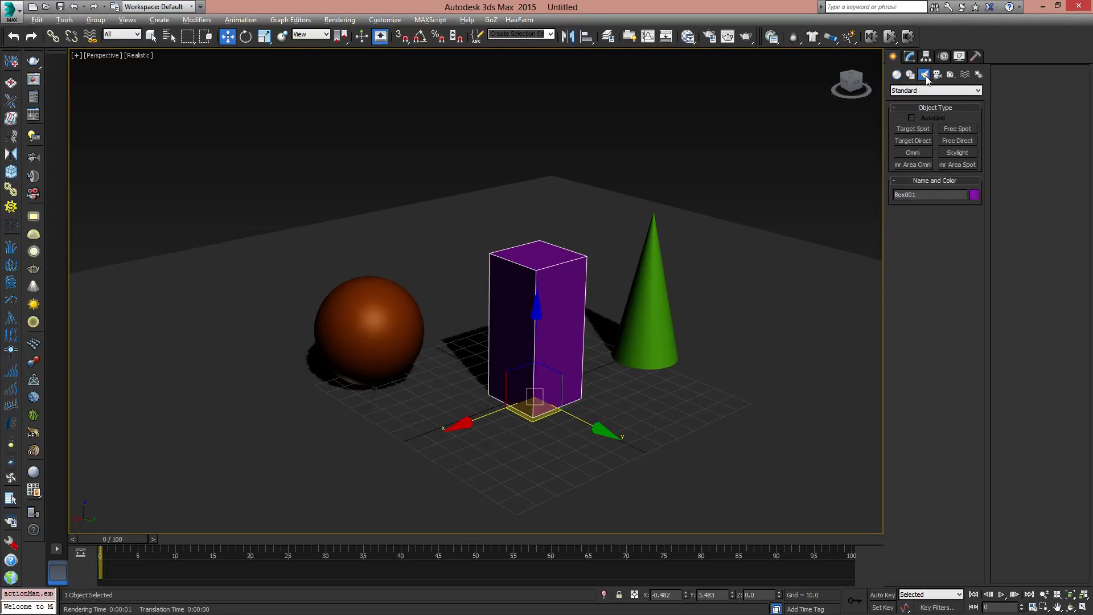
left_click(912, 165)
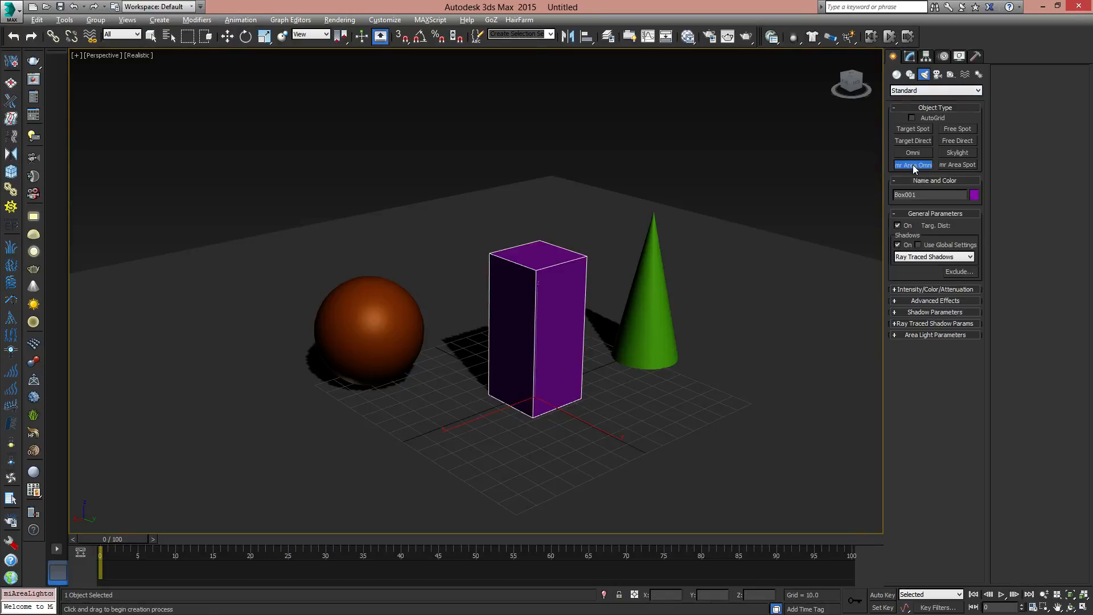
middle_click_drag(753, 383, 741, 381)
left_click(759, 378)
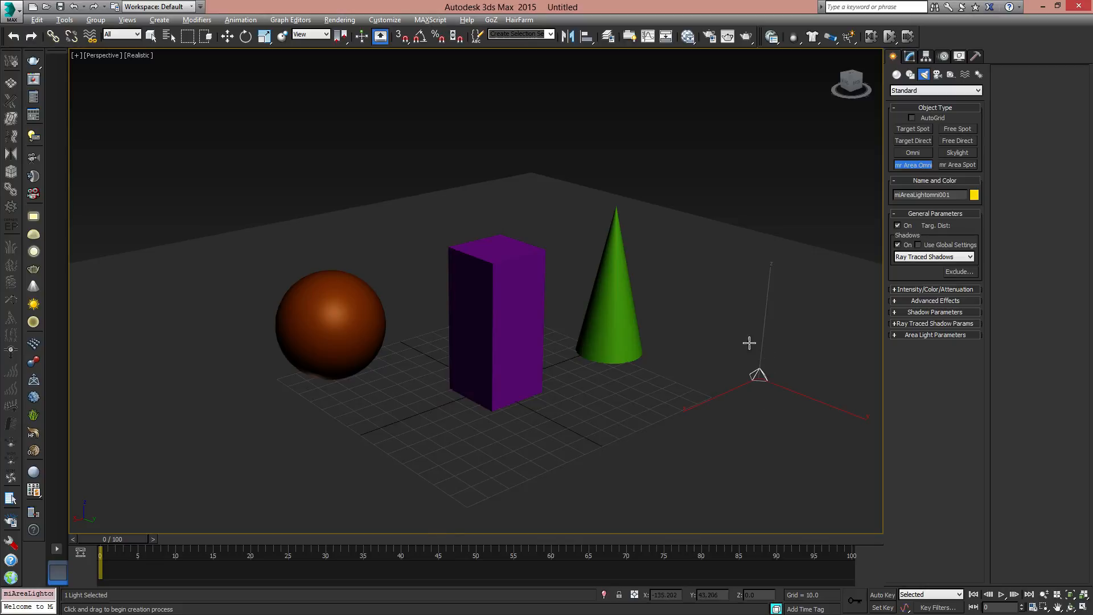
middle_click_drag(750, 344, 723, 360)
key("w")
left_click_drag(743, 323, 741, 290)
scroll(740, 290, "down", 2)
scroll(703, 327, "down", 2)
scroll(702, 327, "up", 4)
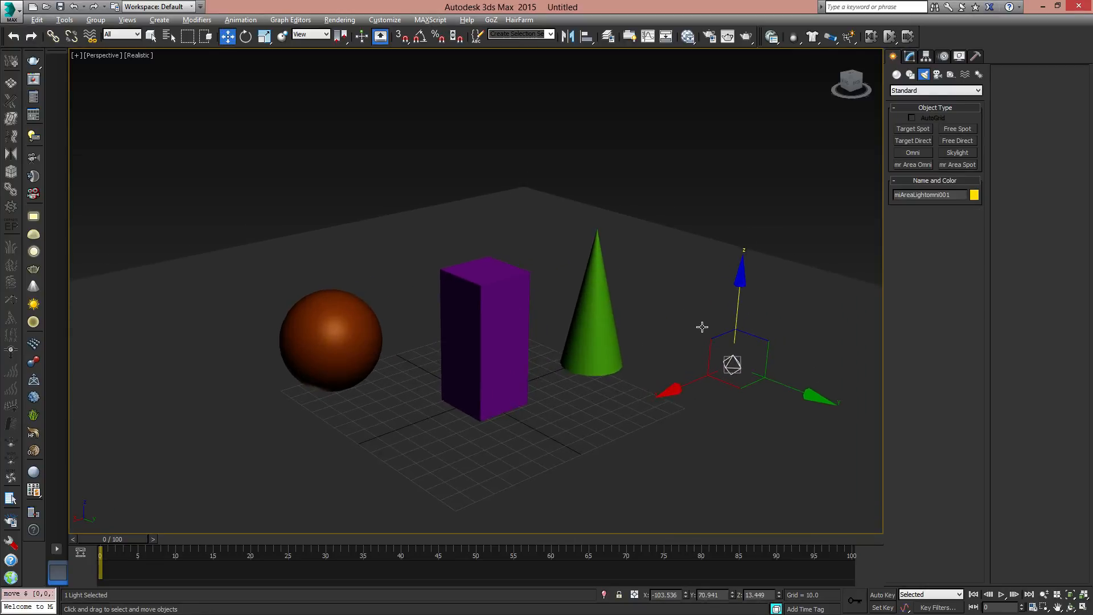
middle_click_drag(705, 348, 734, 375)
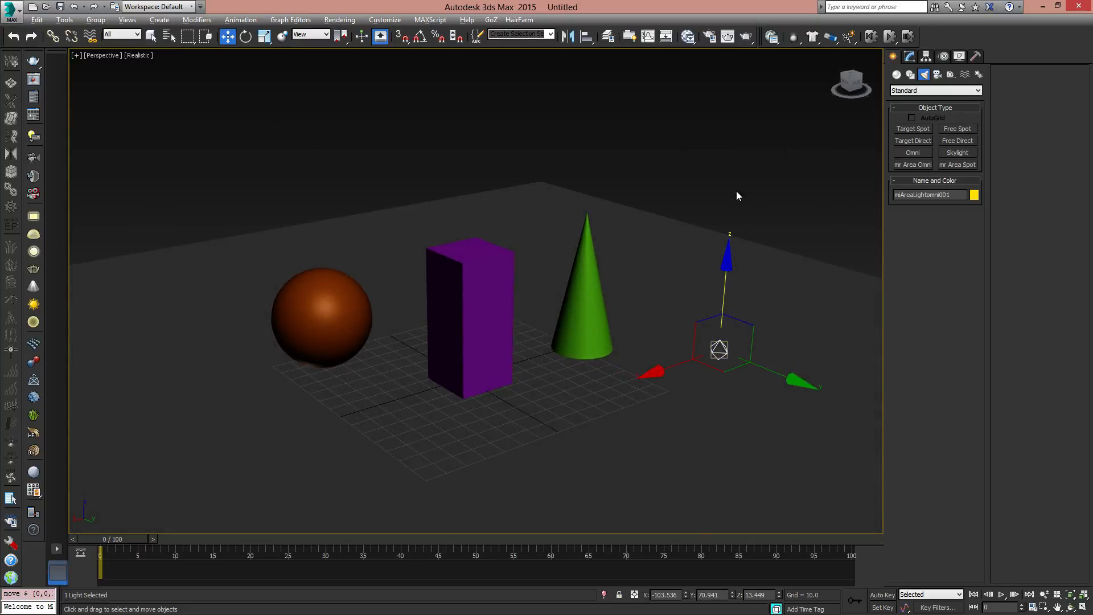
- Switch the viewport to scene lighting and move the omni light up to about X -82, Y 84, Z 91
key("ctrl+l")
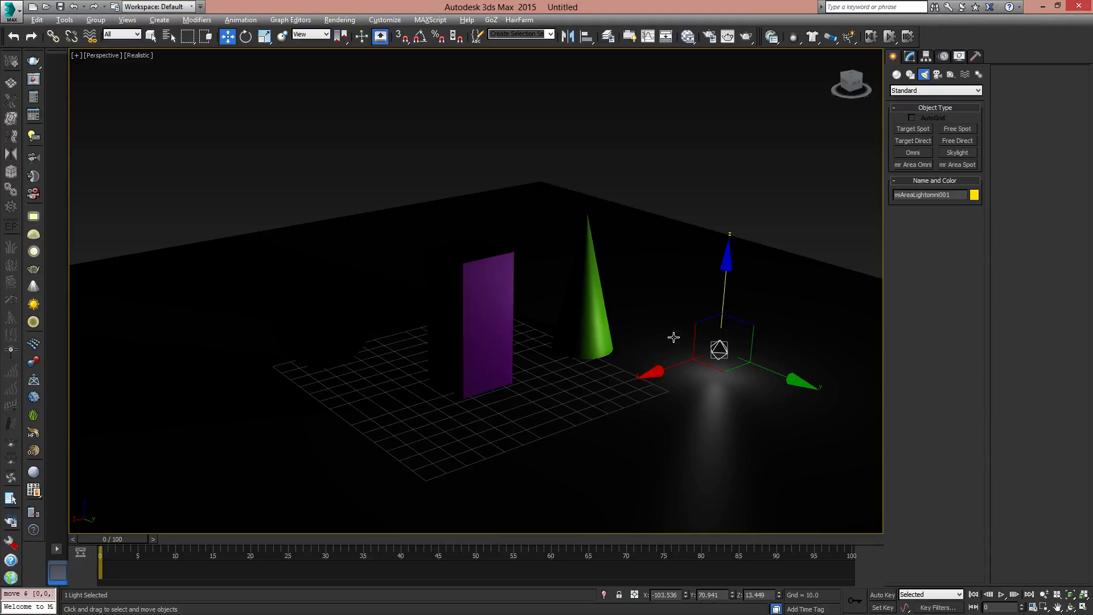
mouse_move(734, 365)
left_mouse_down()
mouse_move(678, 319)
mouse_move(302, 279)
mouse_move(742, 425)
mouse_move(734, 371)
left_mouse_up()
left_click_drag(716, 273, 731, 131)
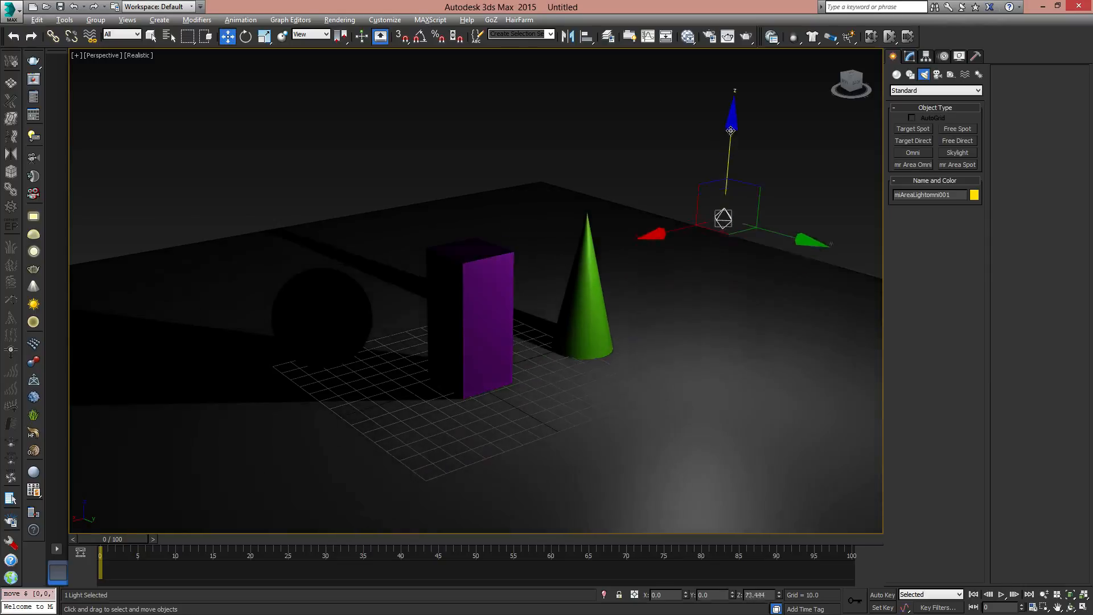
middle_click_drag(750, 281, 778, 332)
scroll(766, 305, "down", 4)
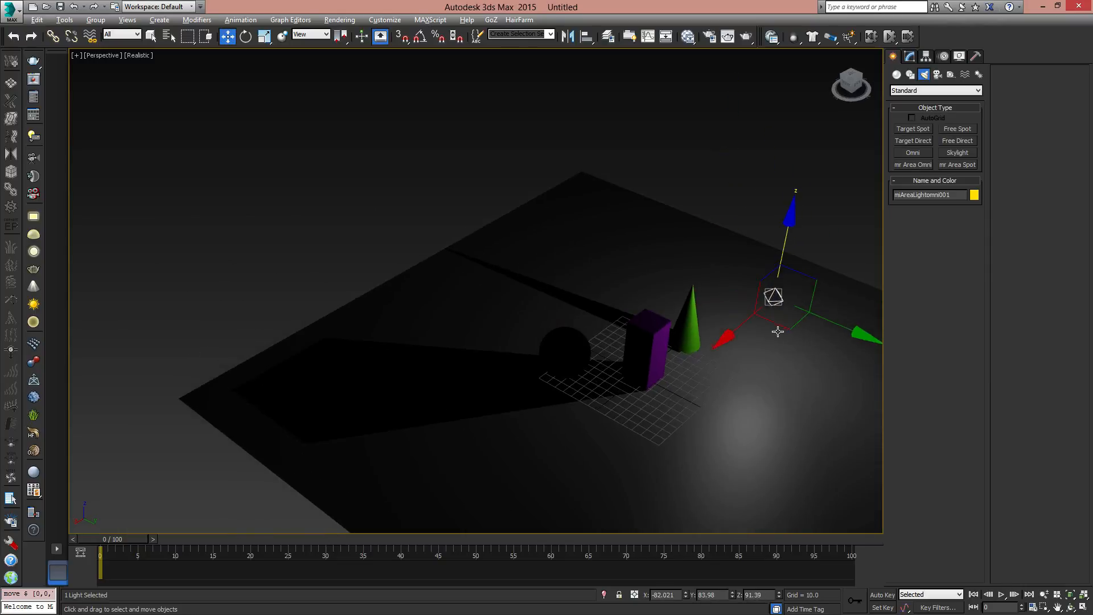
- Reposition the omni light to about X -18, Y 98, Z 125 and test-render the perspective view
mouse_move(778, 332)
left_mouse_down()
mouse_move(781, 322)
mouse_move(663, 274)
mouse_move(550, 315)
mouse_move(564, 409)
mouse_move(811, 404)
mouse_move(783, 310)
mouse_move(793, 300)
mouse_move(779, 346)
left_mouse_up()
mouse_move(778, 345)
middle_mouse_down()
mouse_move(699, 368)
mouse_move(642, 313)
mouse_move(760, 338)
middle_mouse_up()
scroll(698, 369, "up", 5)
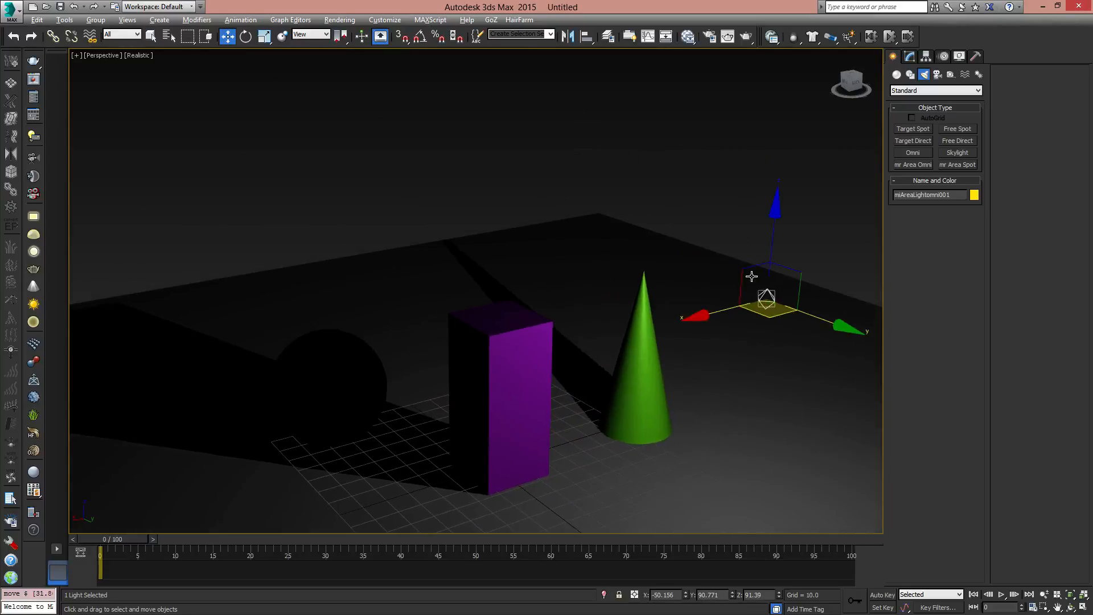
left_click_drag(752, 276, 718, 261)
scroll(720, 316, "down", 4)
scroll(720, 308, "up", 1)
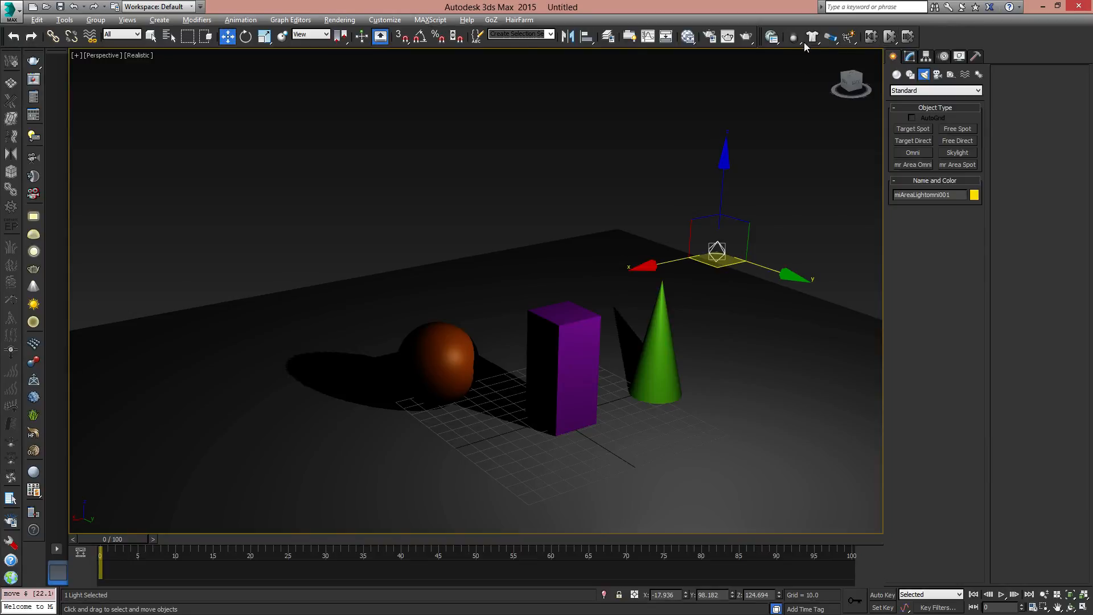
left_click(744, 37)
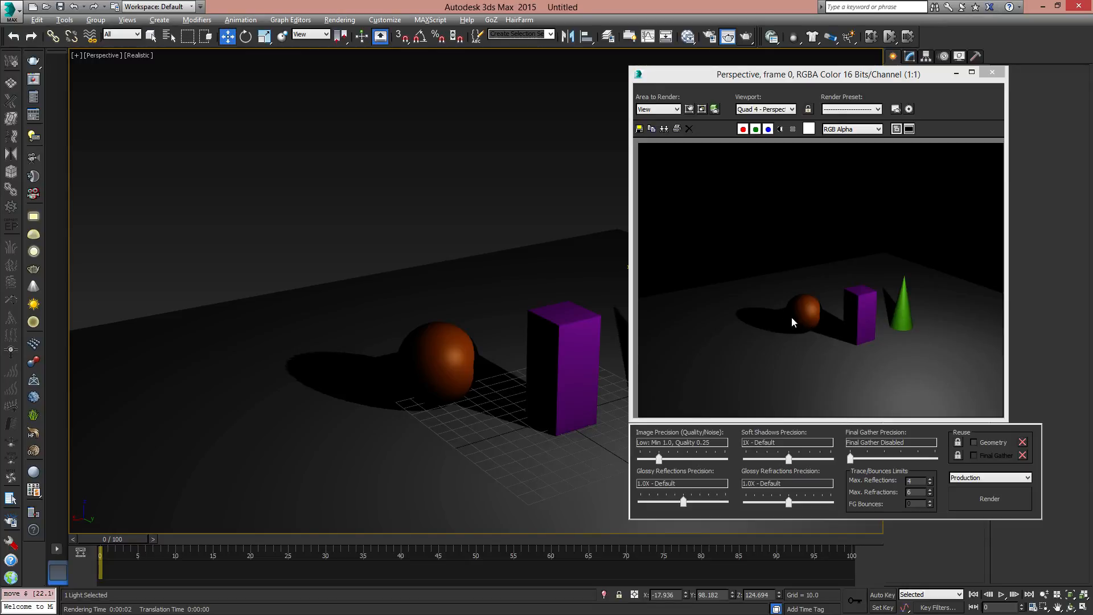
left_click(994, 72)
- Shift the omni light along the X axis to about X -32 and open its parameters for modification
scroll(655, 268, "up", 6)
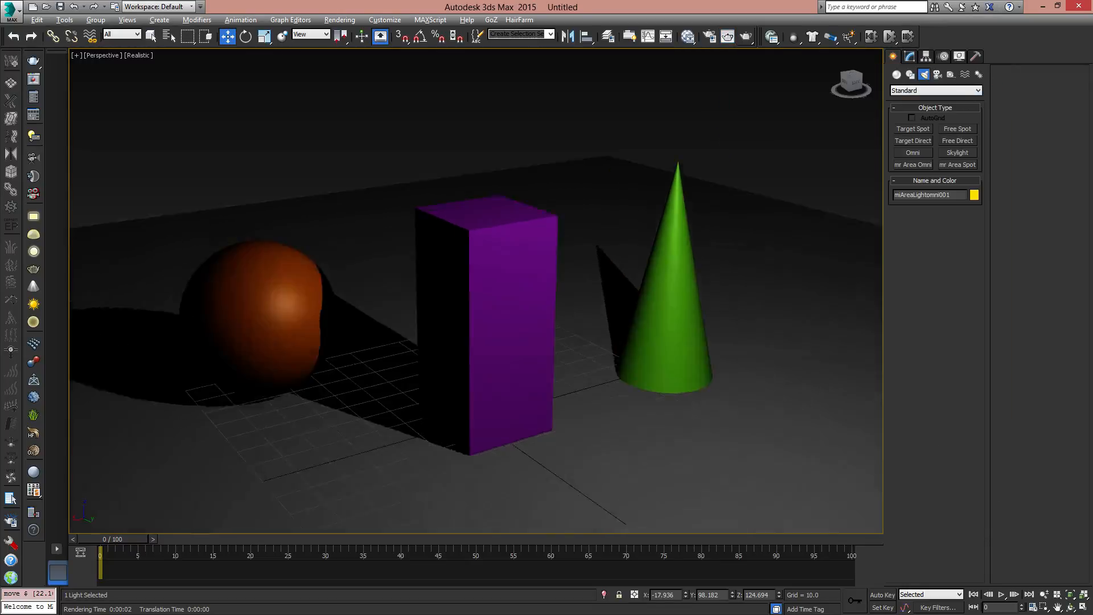
scroll(627, 344, "down", 3)
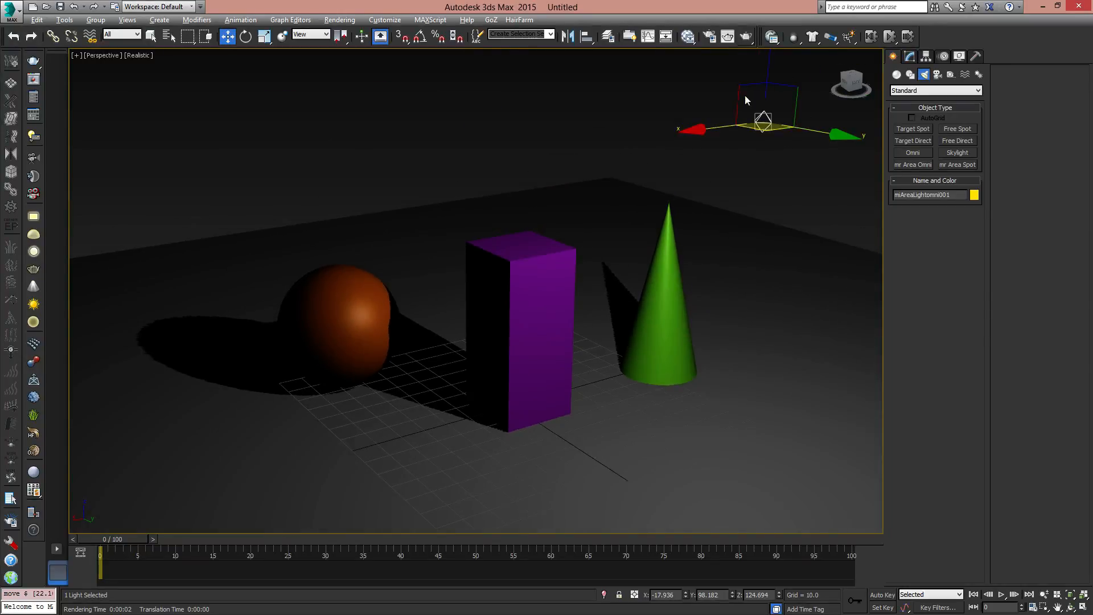
left_click_drag(702, 130, 735, 121)
scroll(715, 239, "down", 5)
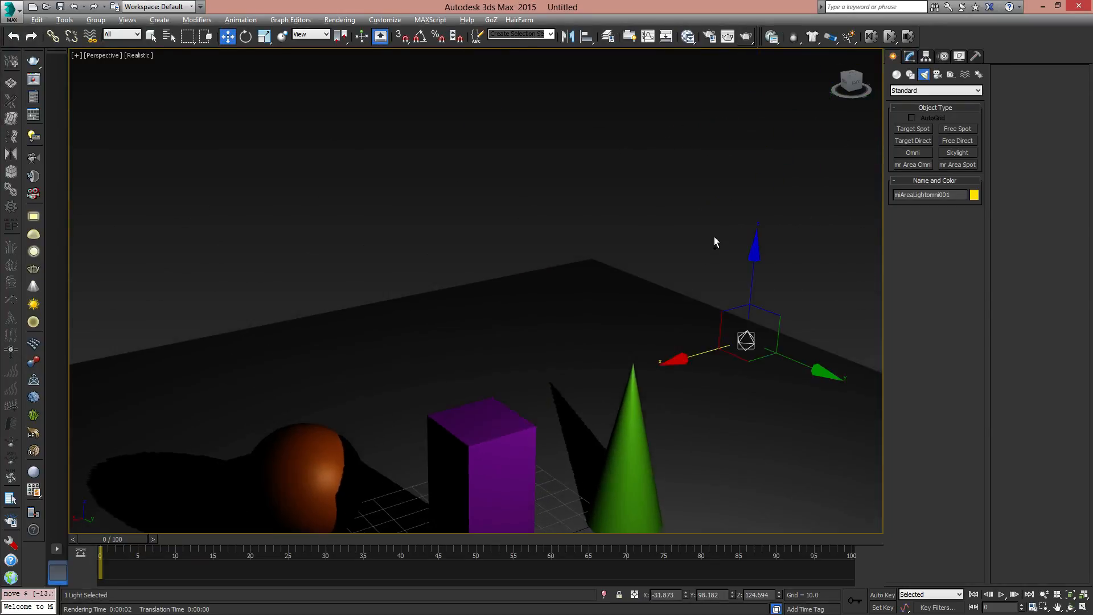
left_click(910, 57)
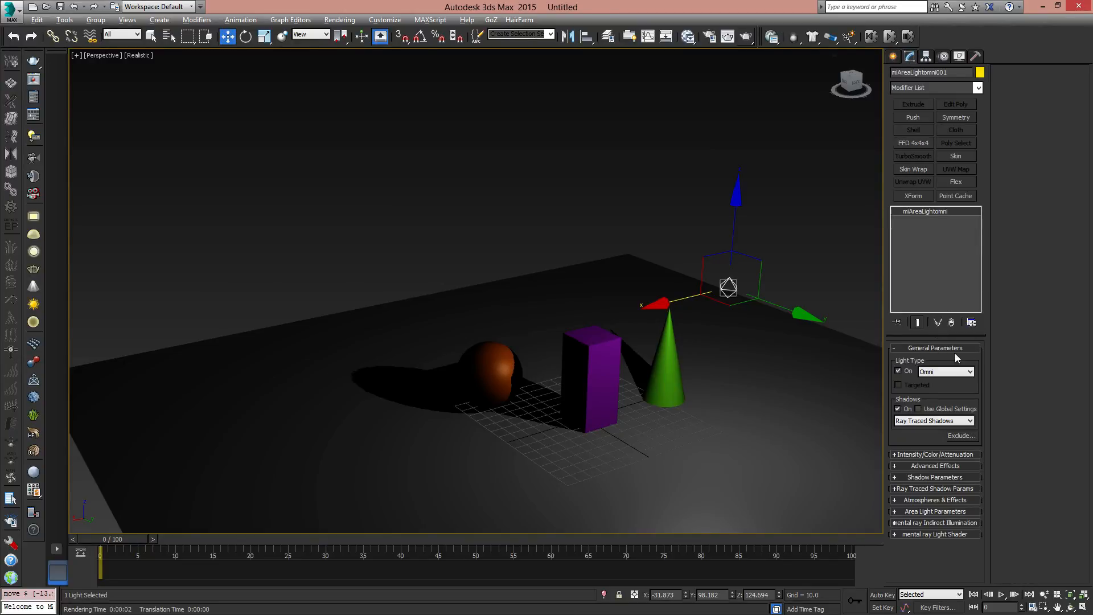
- Turn the area omni light off and back on to compare the scene's illumination
left_click(905, 371)
left_click(906, 371)
left_click(906, 371)
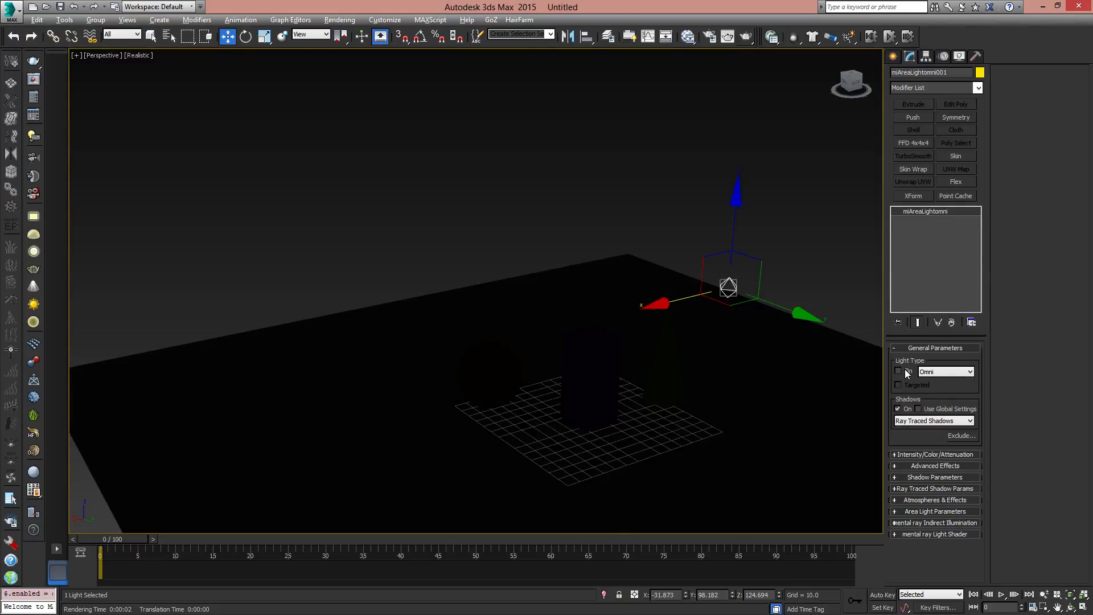
left_click(905, 371)
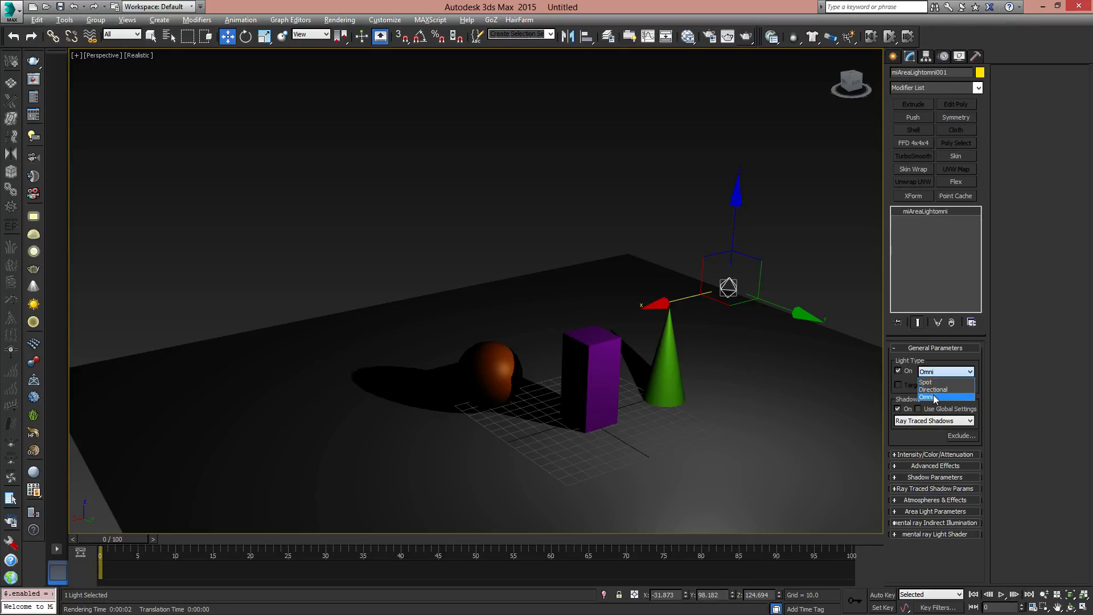
- Review the light types offered for the selected area light: Spot, Directional and Omni
left_click(969, 371)
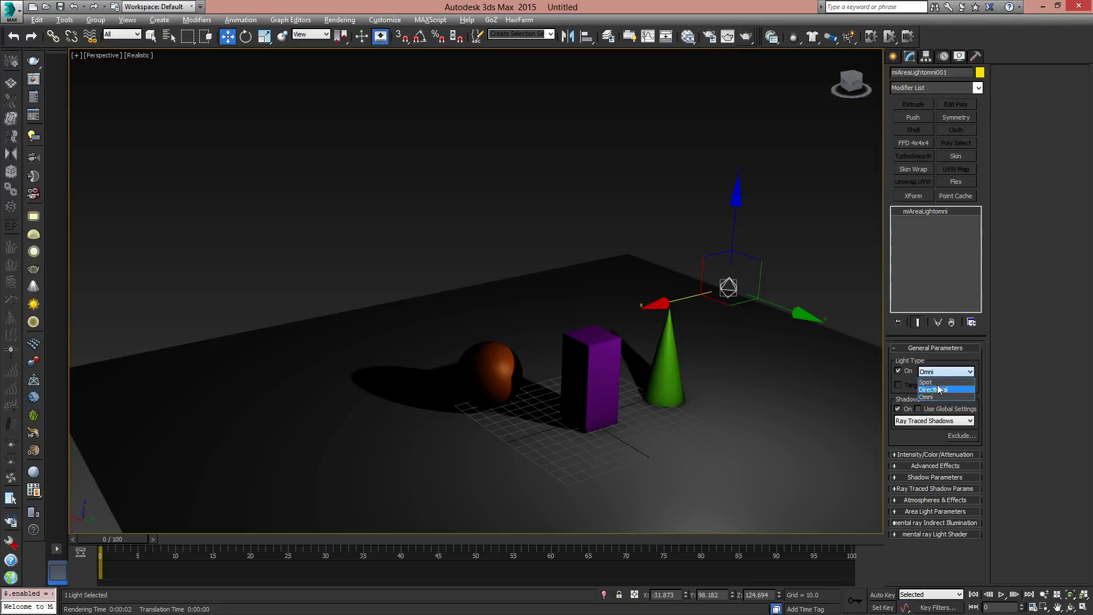
left_click(924, 435)
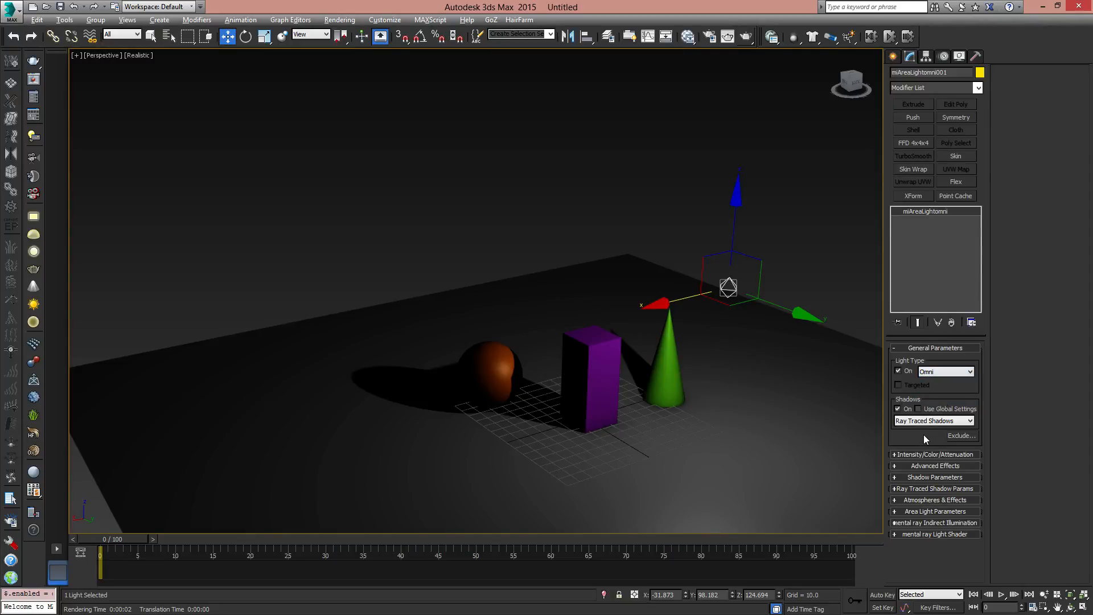
left_click(948, 371)
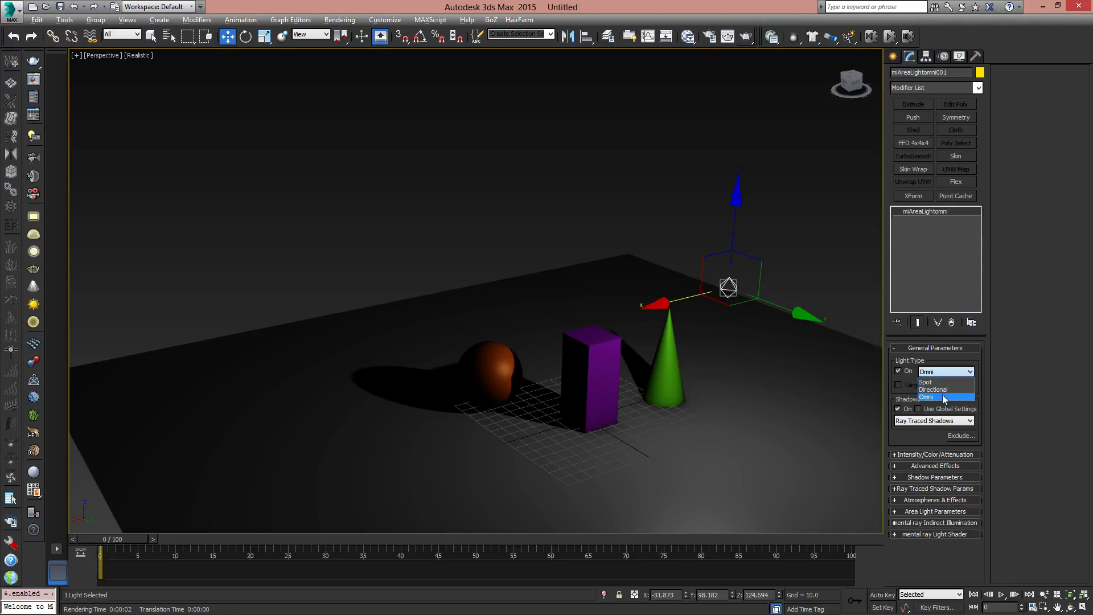
left_click(929, 439)
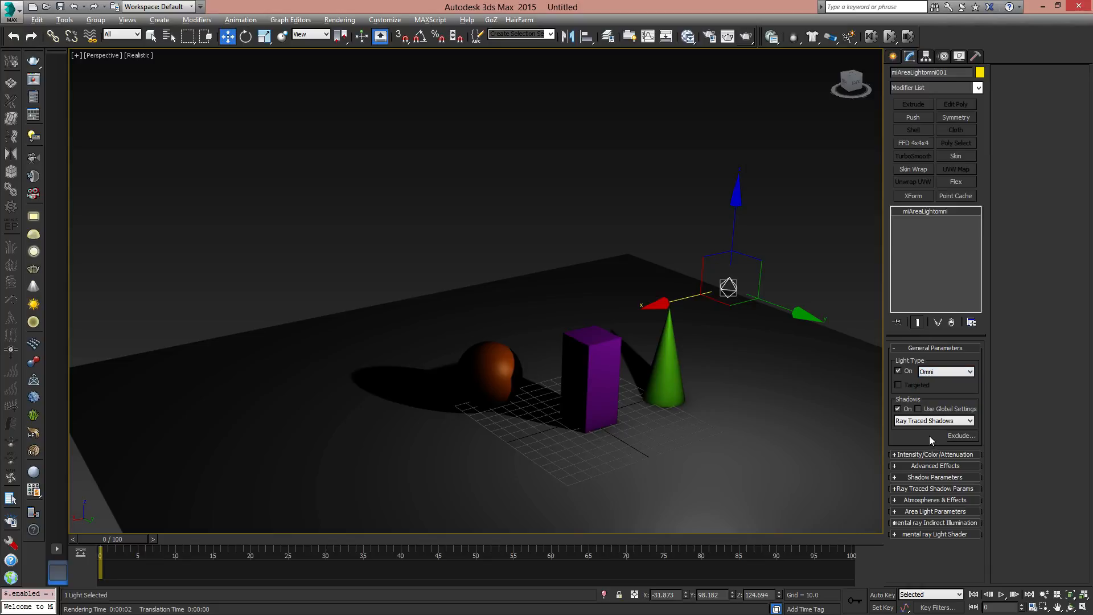
- Toggle the light's shadows off and on, and try Use Global Settings for the shadows before disabling it again
middle_click_drag(591, 386, 658, 364)
scroll(538, 336, "up", 3)
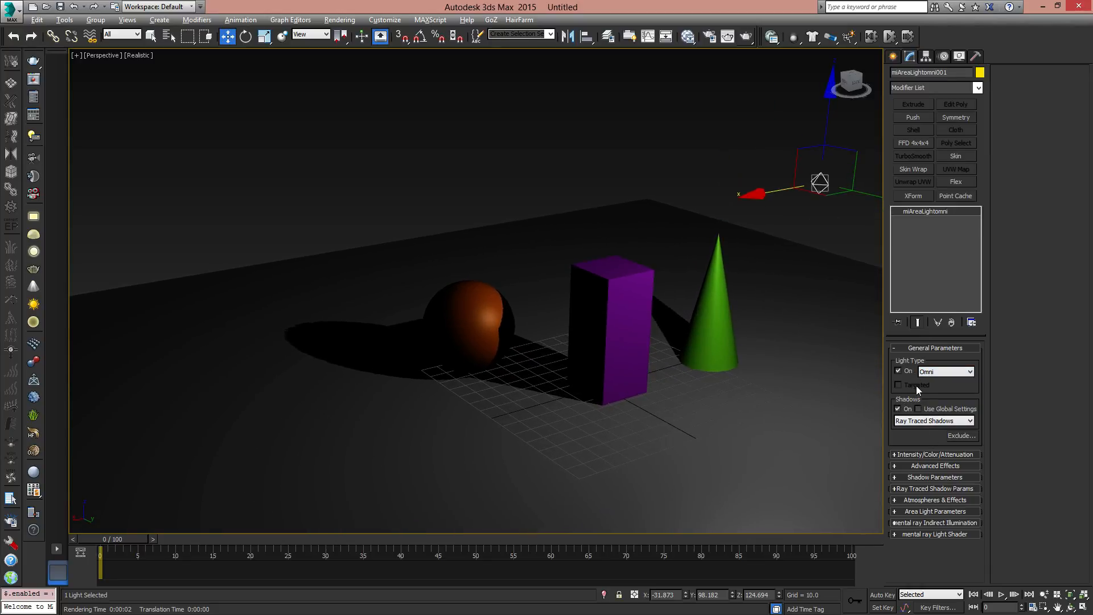
left_click(899, 409)
left_click(899, 409)
left_click(899, 409)
left_click(899, 409)
left_click(919, 409)
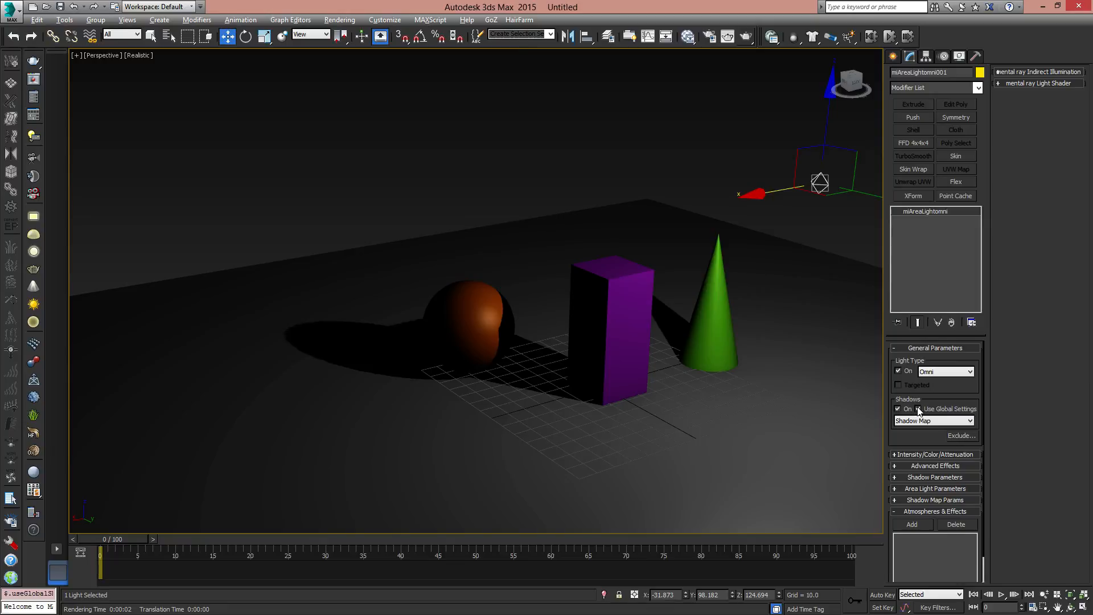
left_click(918, 408)
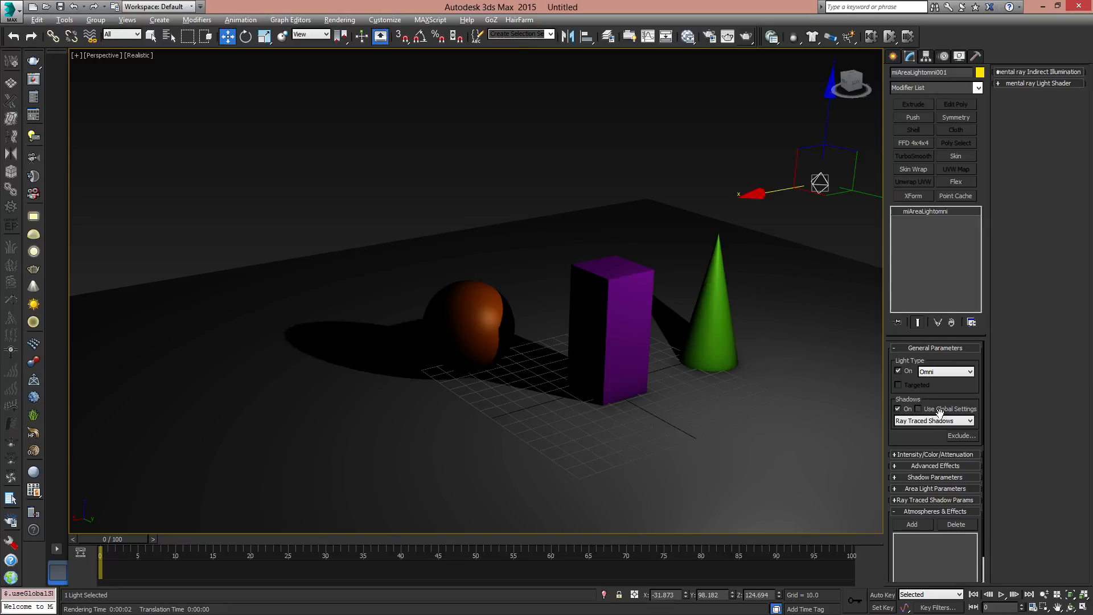
- Choose Ray Traced Shadows as the light's shadow type and expand its Intensity/Color/Attenuation settings
left_click(961, 422)
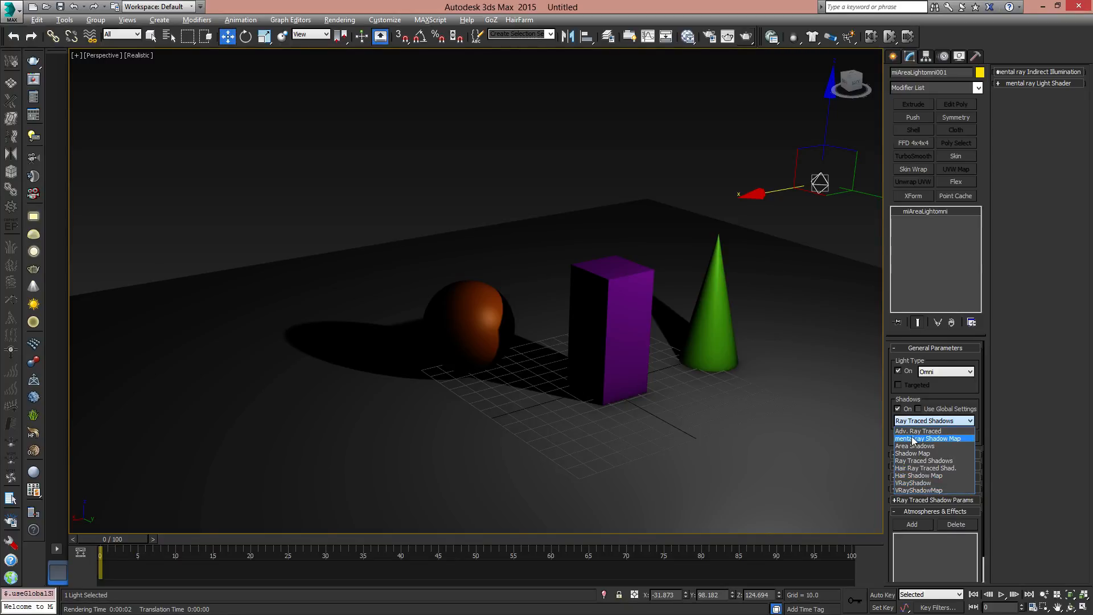
left_click(931, 464)
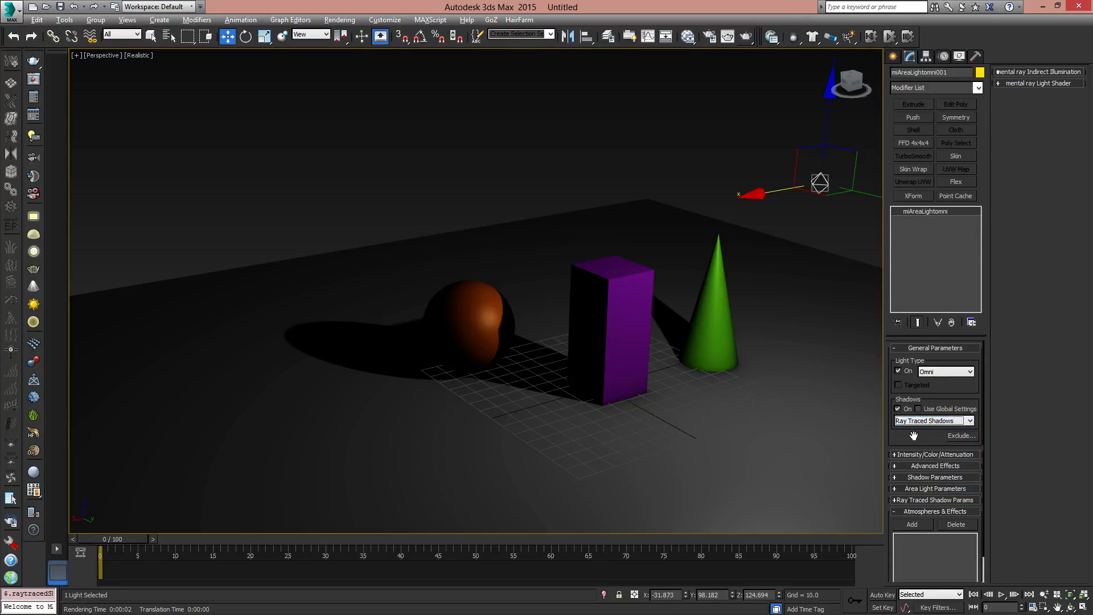
scroll(911, 432, "down", 1)
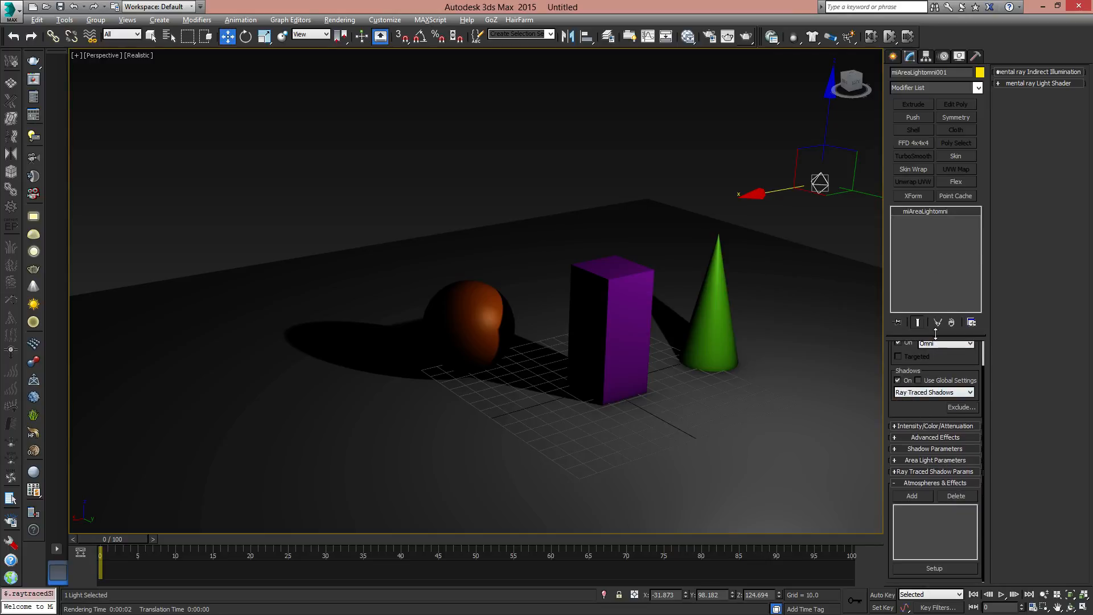
left_click_drag(936, 334, 934, 280)
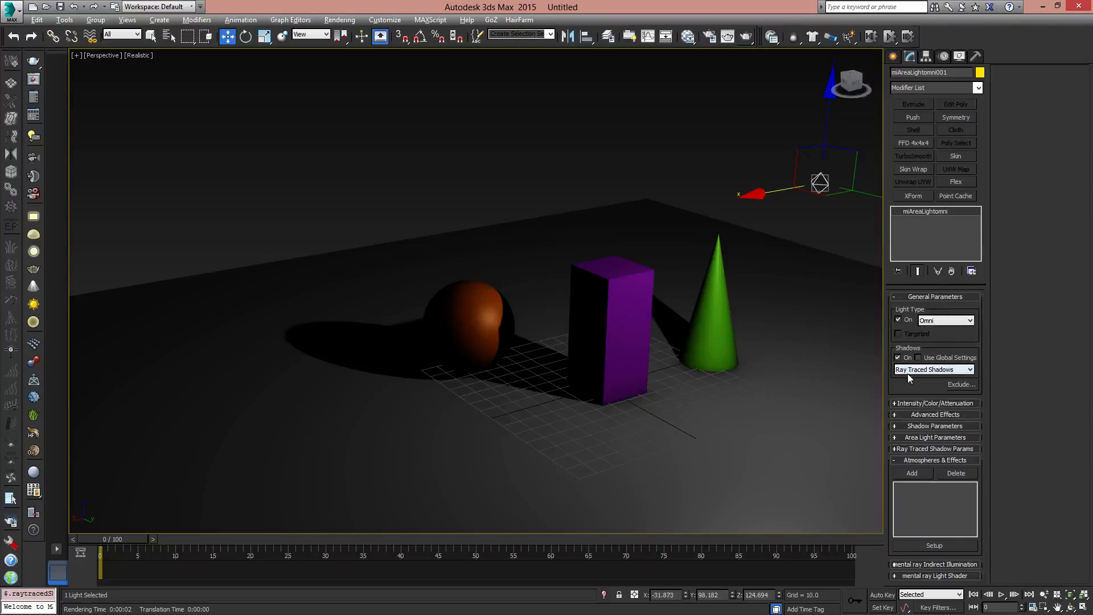
left_click(913, 403)
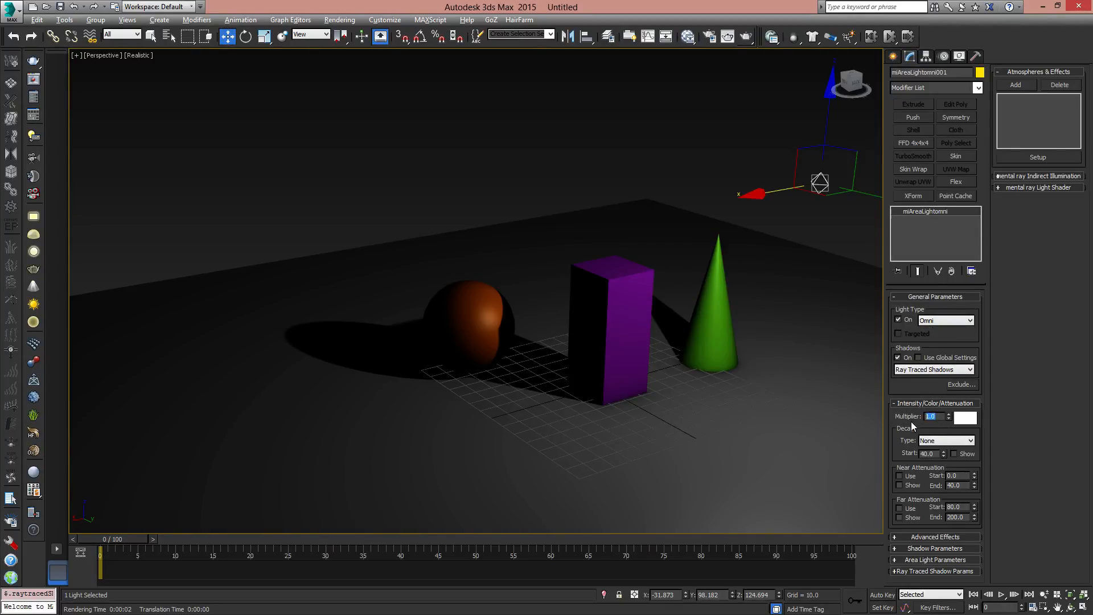
- Try different intensities for the omni light and set its multiplier back to 1.0
left_click_drag(948, 419, 875, 408)
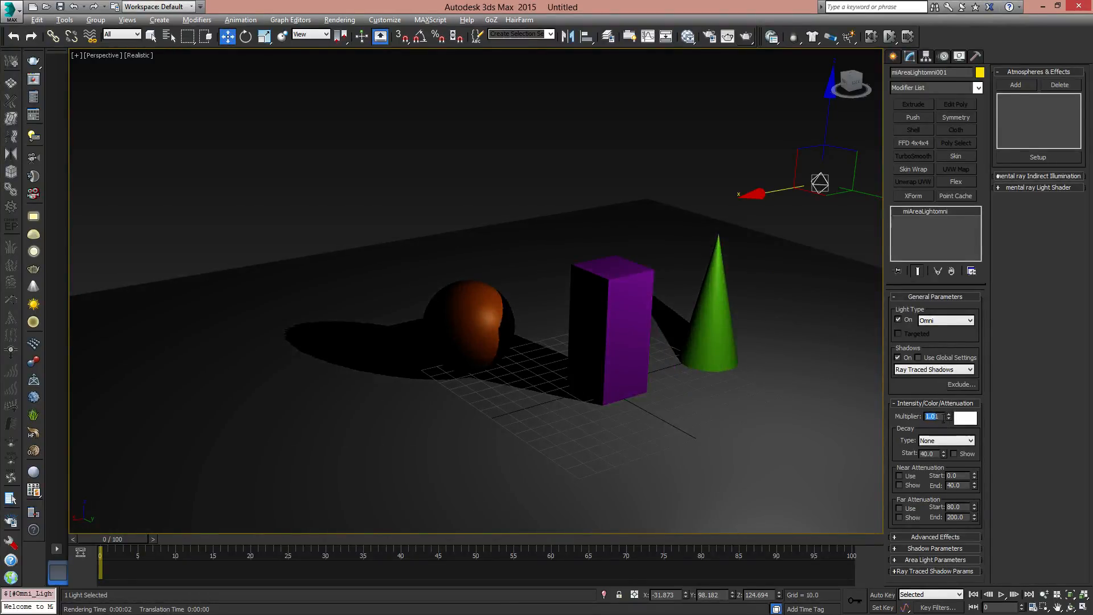
left_click_drag(942, 417, 853, 400)
type("1.0")
key("Return")
- Try tinting the omni light pale green in the colour selector and cancel the change
left_click(966, 418)
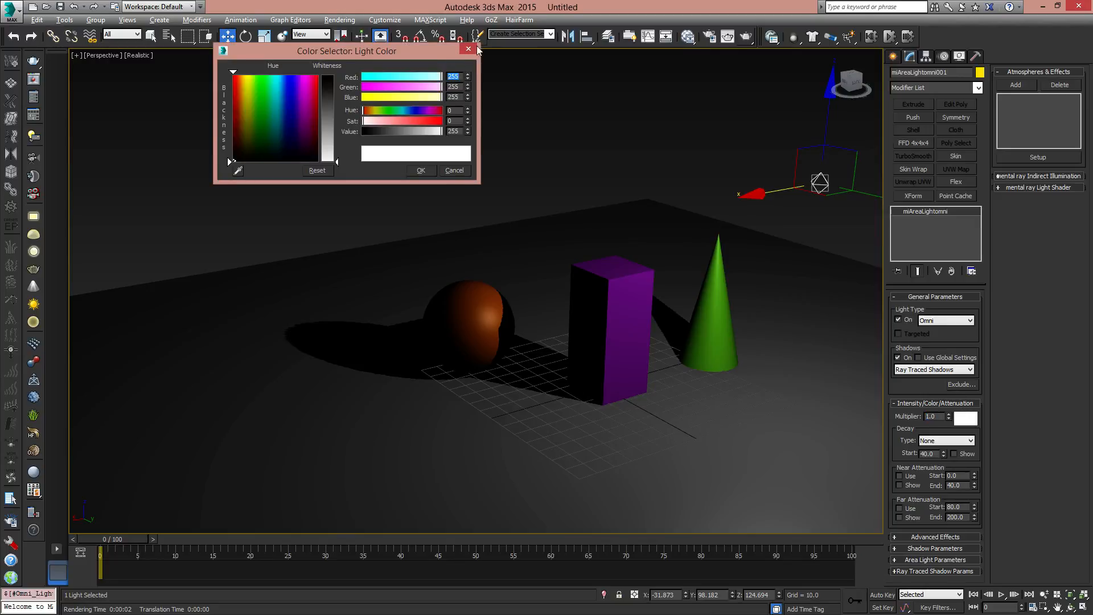
left_click_drag(424, 55, 512, 127)
left_click(365, 166)
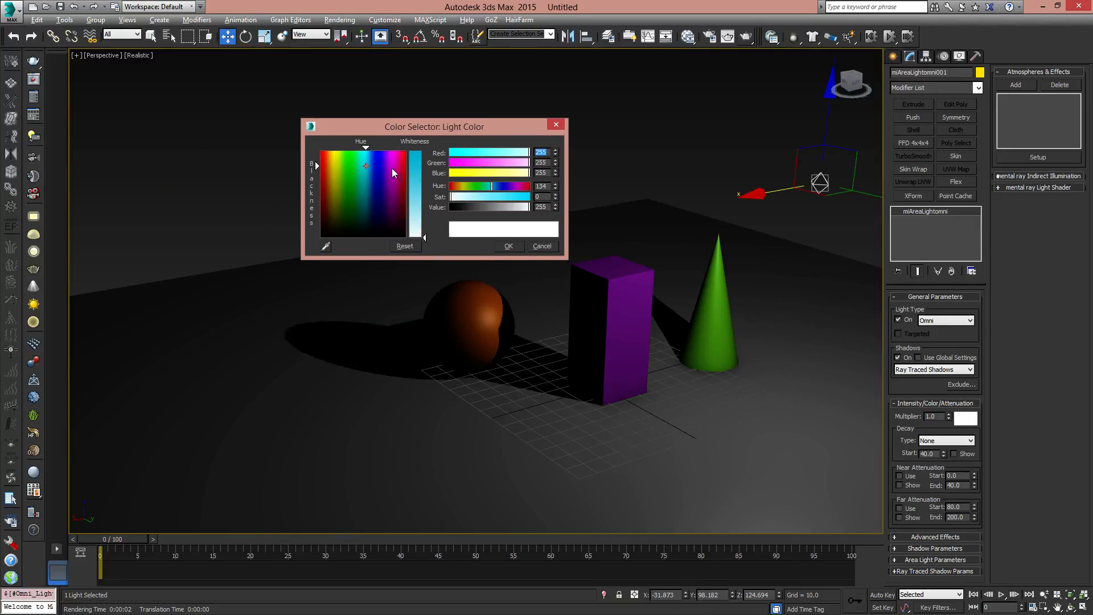
left_click_drag(393, 172, 358, 171)
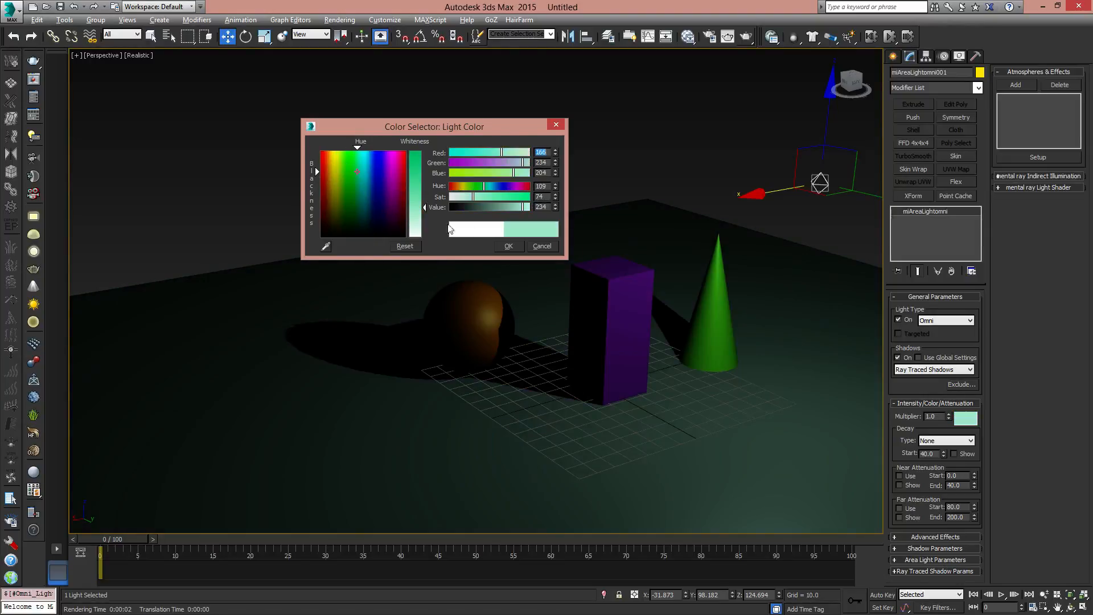
left_click(541, 246)
- Raise the omni light and move it behind the objects to about X 10.4, Y 148.9, Z 167.4
middle_click_drag(537, 257, 673, 319, "alt")
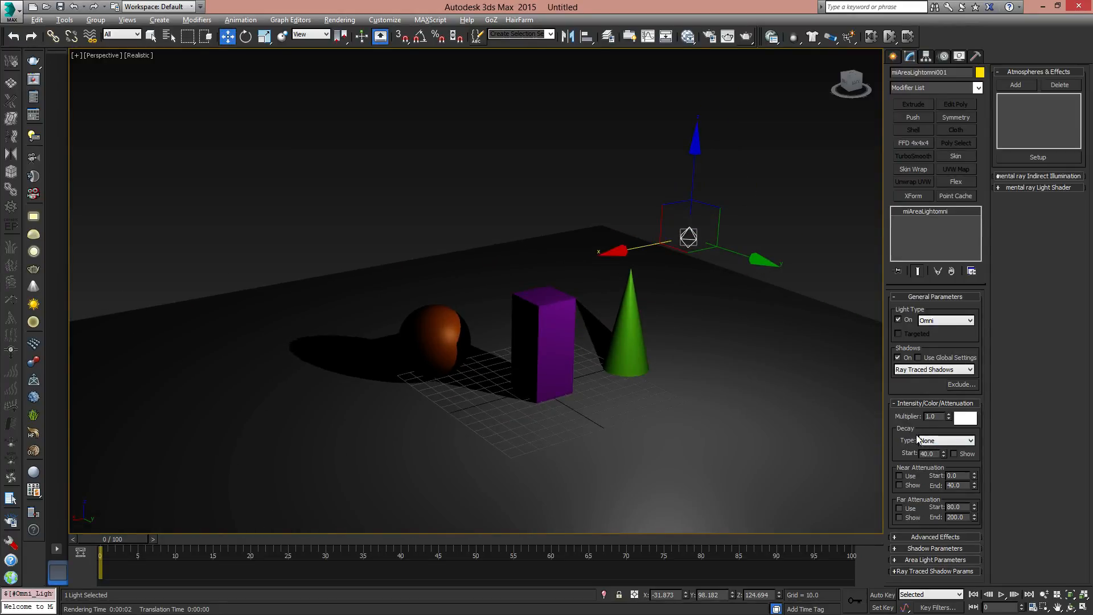
left_click_drag(695, 153, 698, 80)
left_click_drag(695, 178, 717, 199)
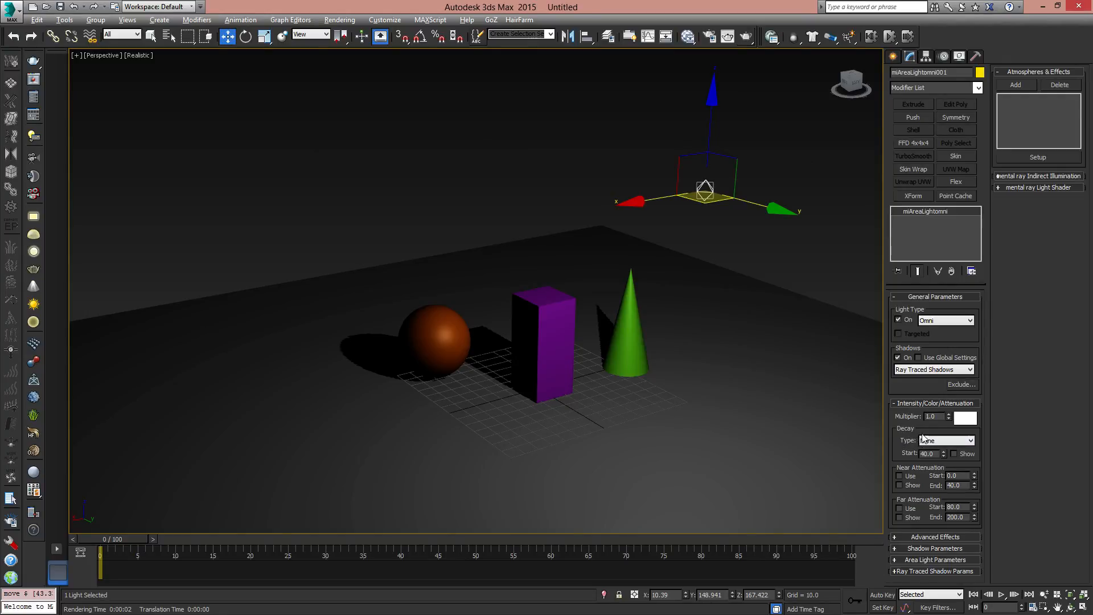
- Apply Inverse decay to the omni light with a decay start of 66.0
left_click(968, 442)
left_click(949, 458)
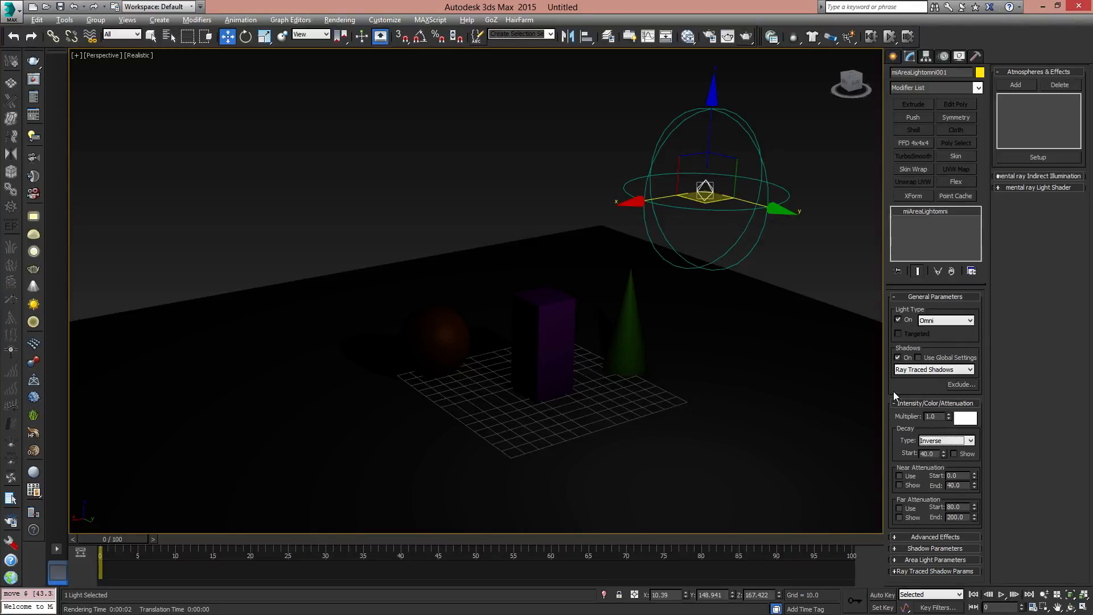
key("Tab")
mouse_move(944, 453)
left_mouse_down()
mouse_move(911, 341)
mouse_move(964, 442)
mouse_move(949, 397)
mouse_move(951, 459)
mouse_move(943, 393)
mouse_move(948, 439)
mouse_move(952, 419)
mouse_move(961, 433)
mouse_move(959, 418)
mouse_move(932, 449)
left_mouse_up()
- Switch the light's decay type to Inverse Square and move the light to about X -15.3, Z 154.6
left_click(946, 441)
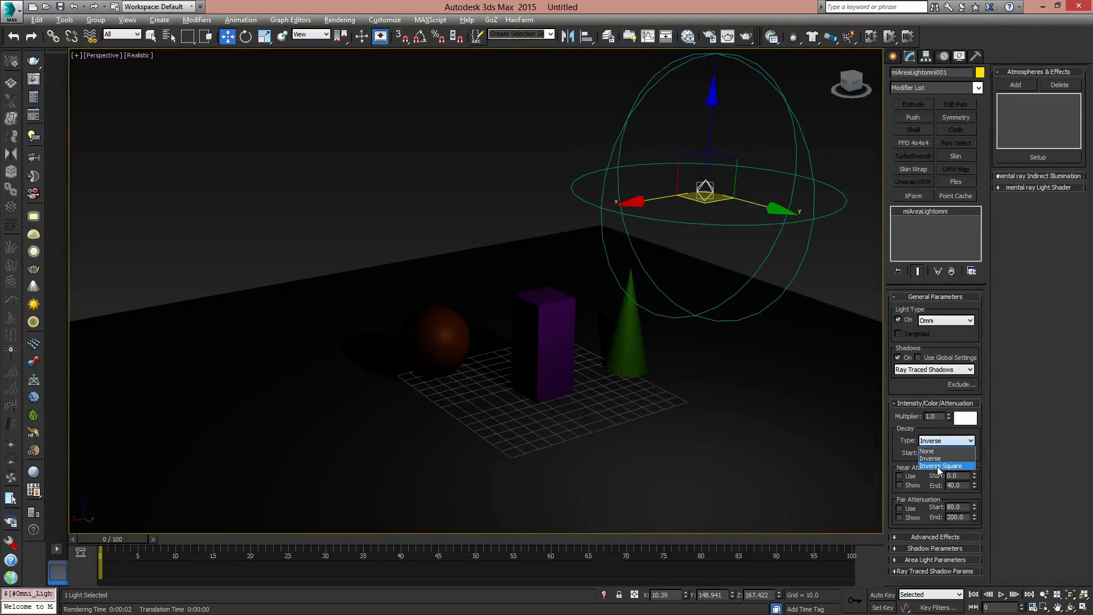
left_click(941, 466)
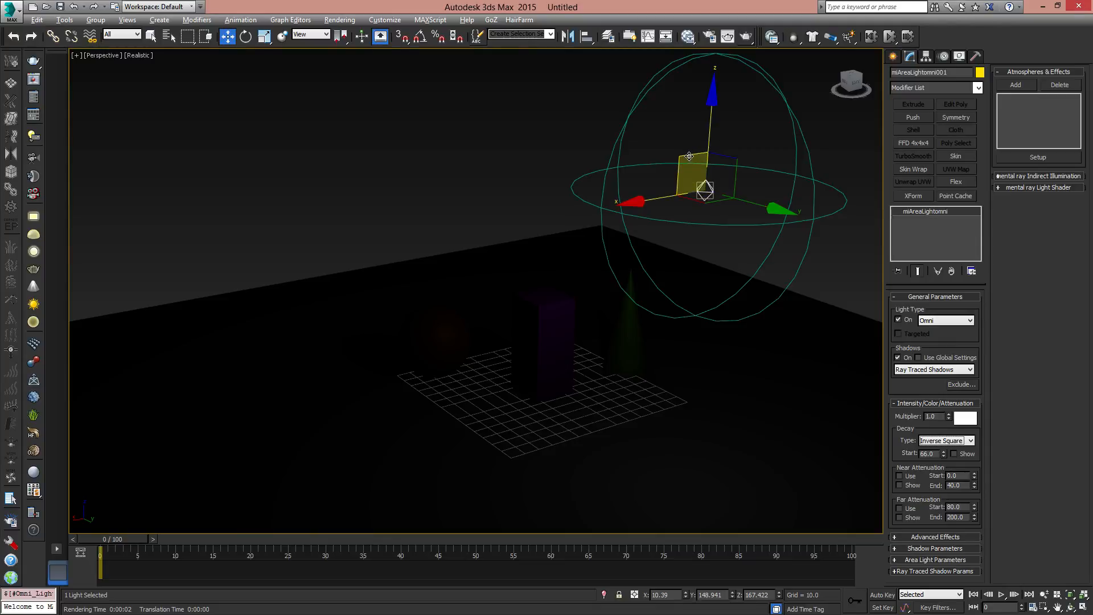
left_click_drag(695, 154, 715, 177)
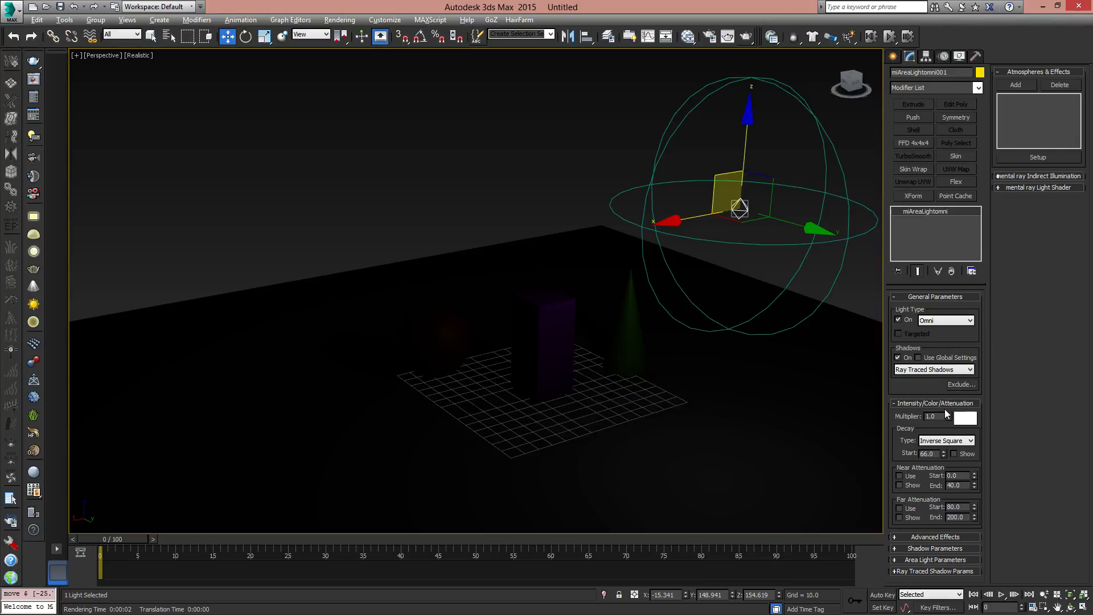
- Return the decay type to Inverse with a start of 71.94 and move the light to about X -18, Y 87.8
left_click(928, 458)
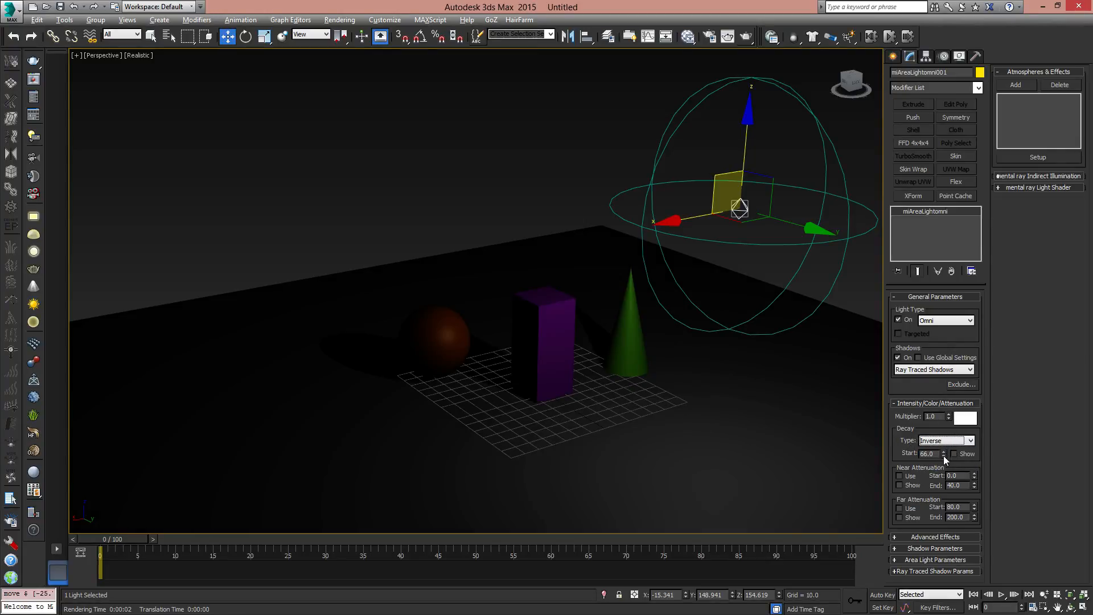
left_click_drag(944, 453, 944, 443)
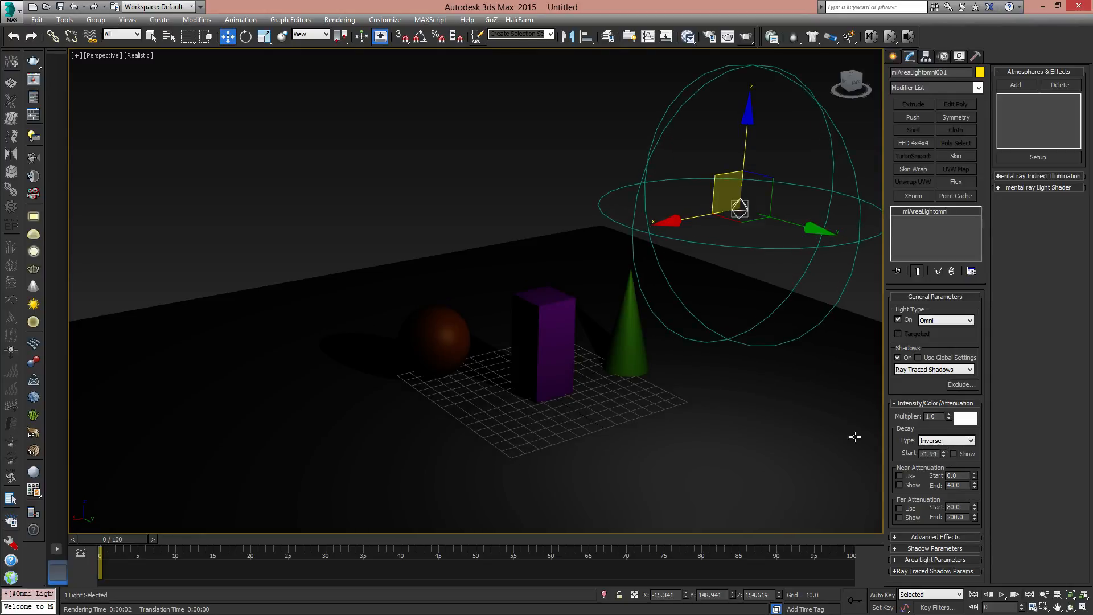
middle_click_drag(615, 383, 615, 390)
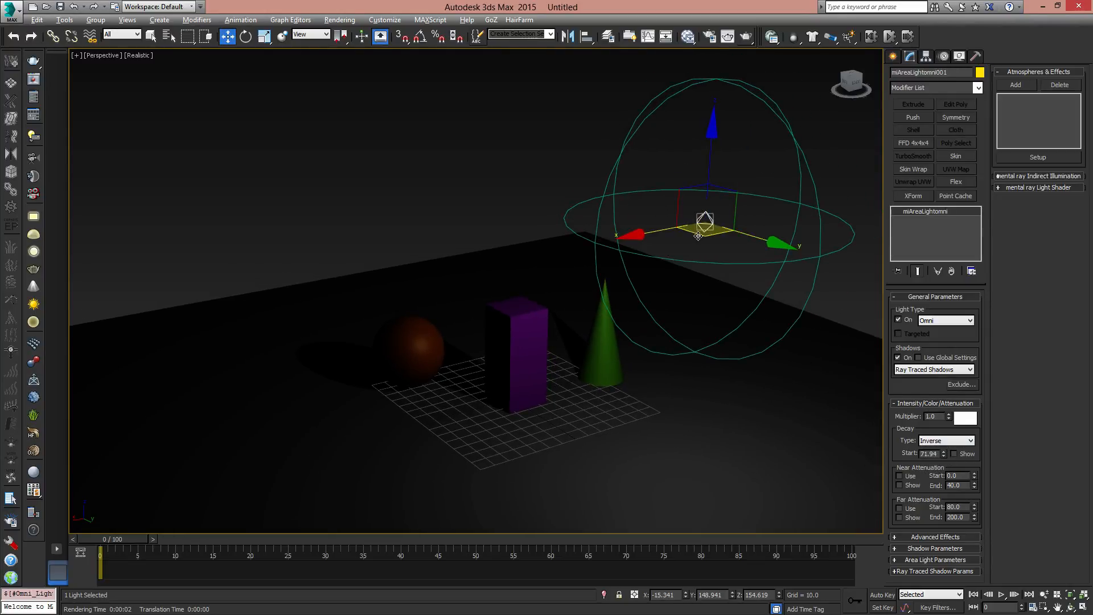
left_click_drag(706, 232, 631, 203)
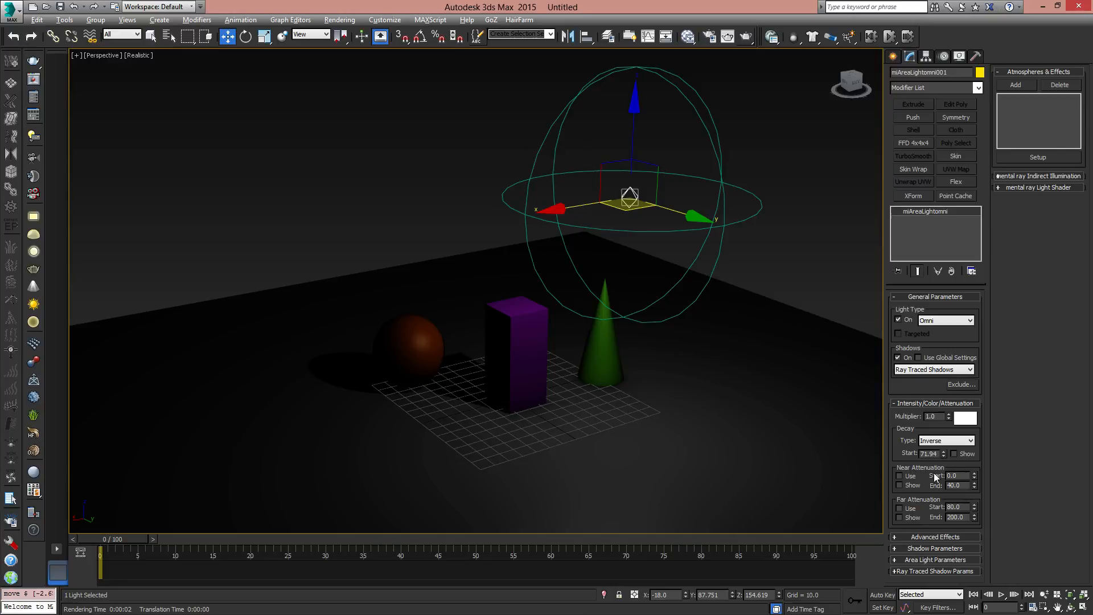
- Enable the light's near and far attenuation and move the light to about X -35.1, Y 24.0
left_click(900, 477)
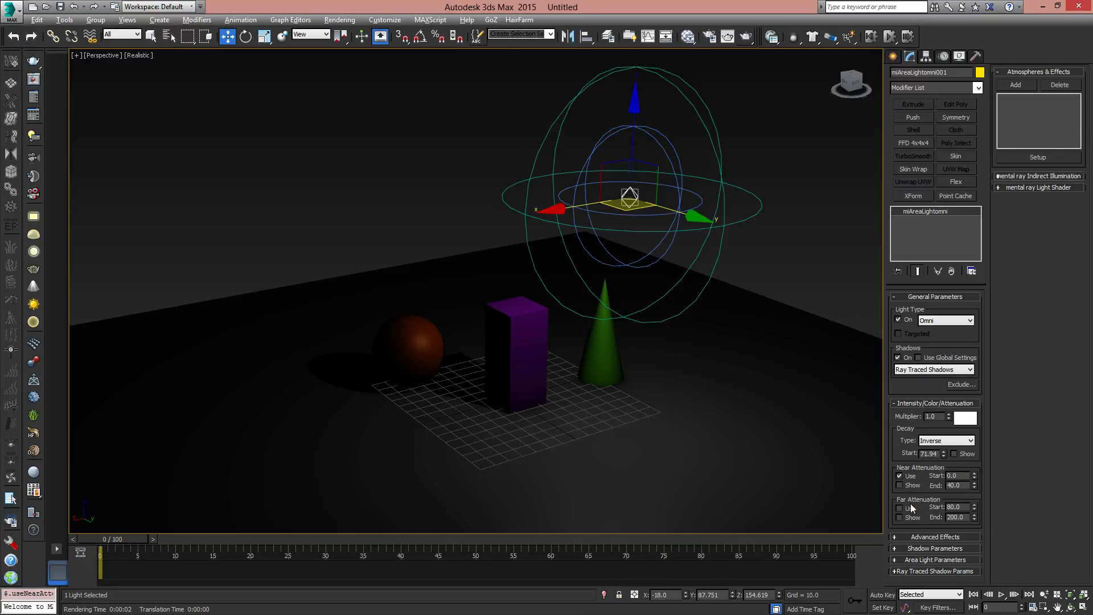
left_click(900, 508)
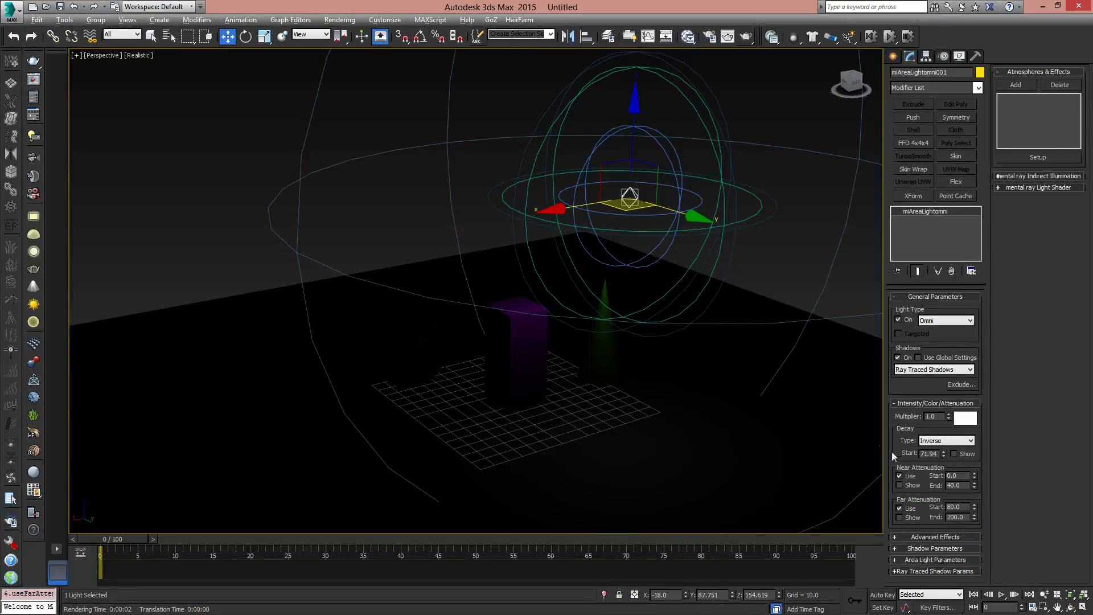
middle_click_drag(508, 251, 610, 285, "alt")
left_click_drag(612, 257, 567, 223)
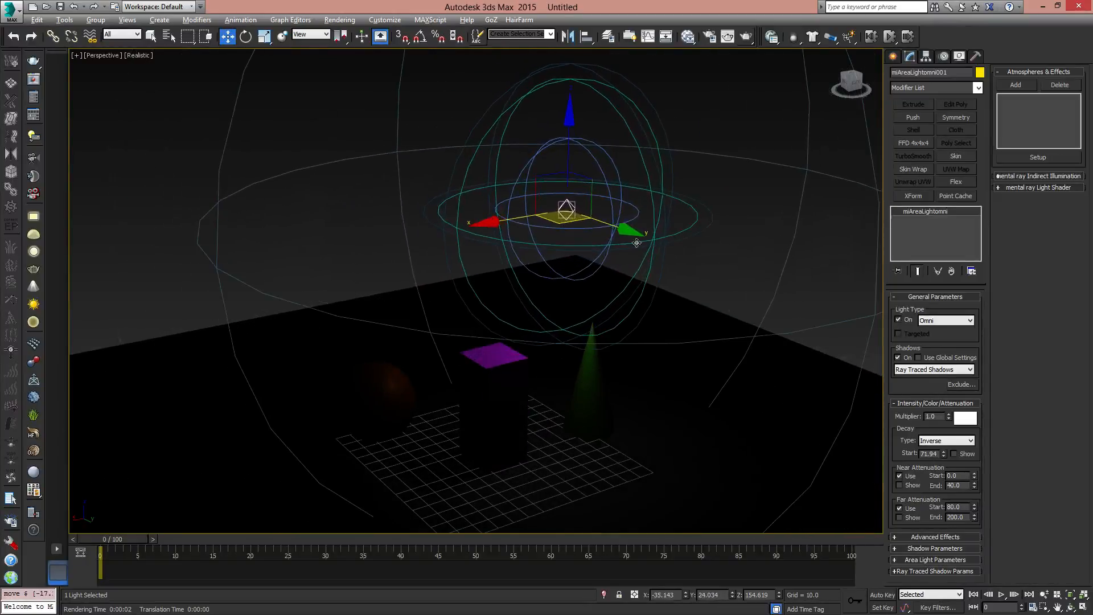
scroll(636, 254, "down", 4)
scroll(646, 289, "up", 2)
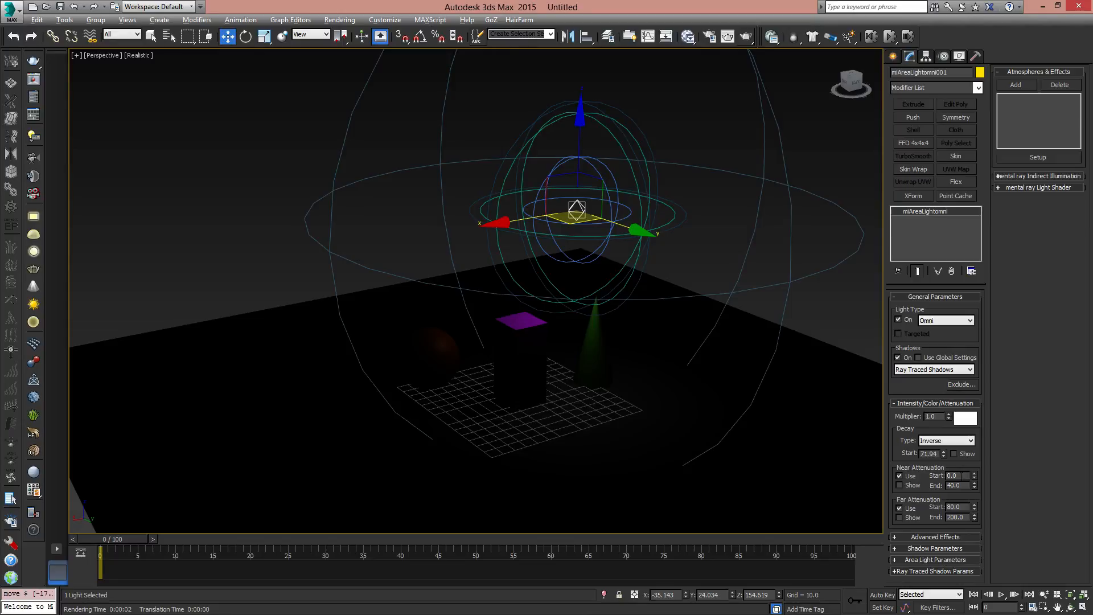
- Raise the near attenuation end to 82.8 and the far attenuation start to 112.0, and set the decay type to None
left_click_drag(974, 485, 975, 423)
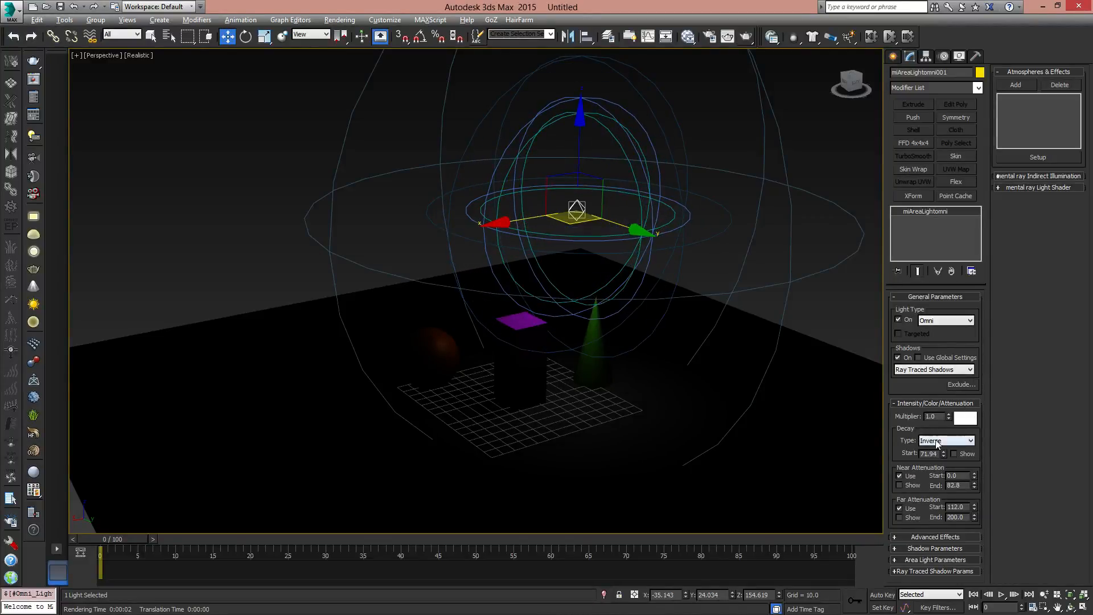
left_click(950, 441)
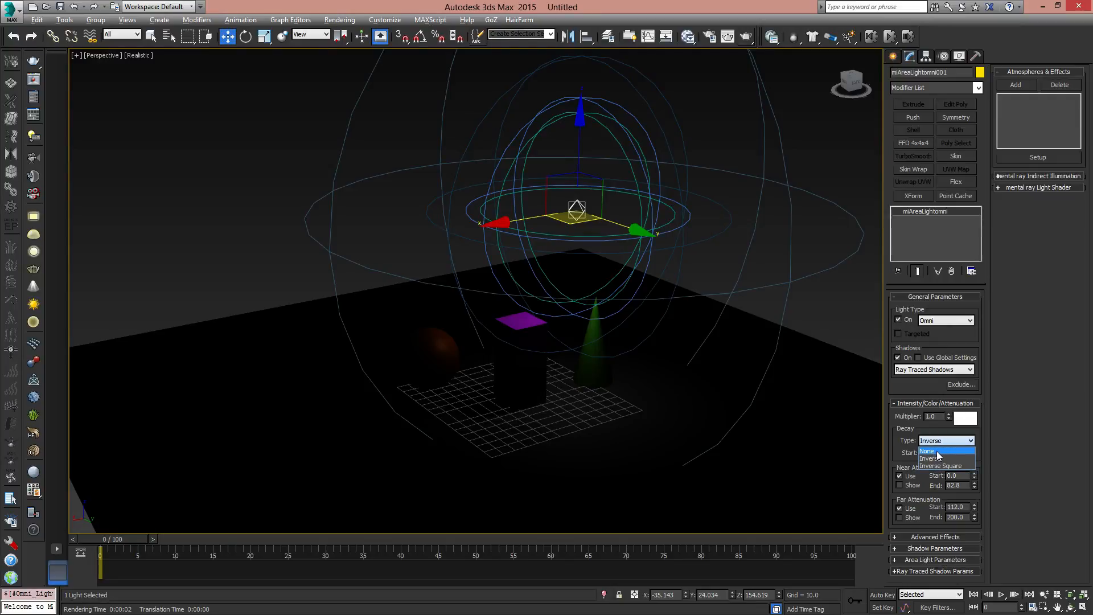
left_click(938, 452)
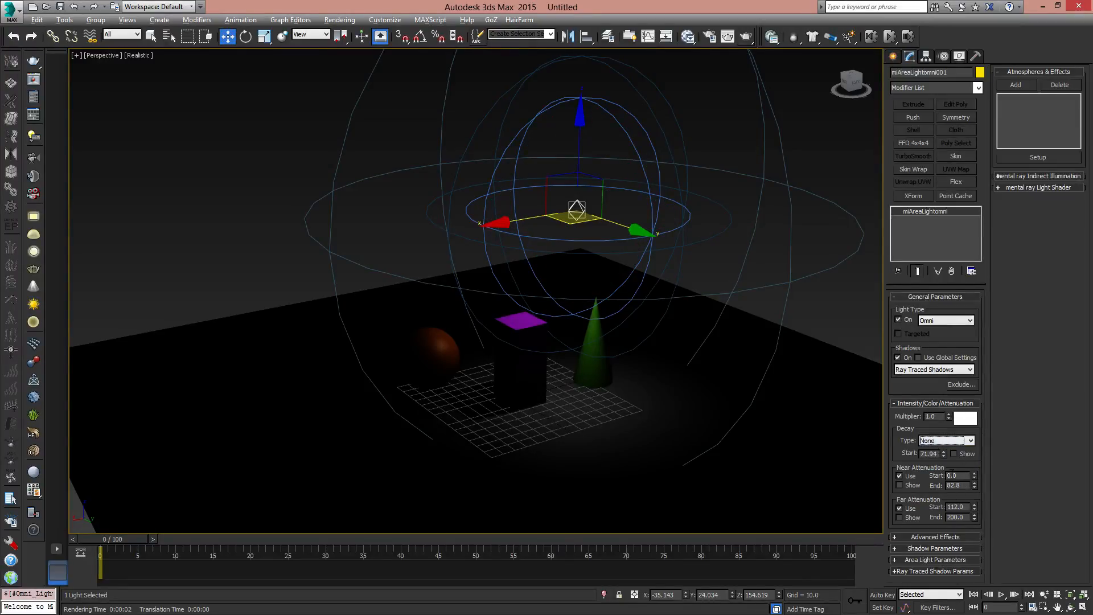
- Raise the far attenuation start to 182.16 and set the near attenuation end to 150
left_click_drag(978, 486, 977, 463)
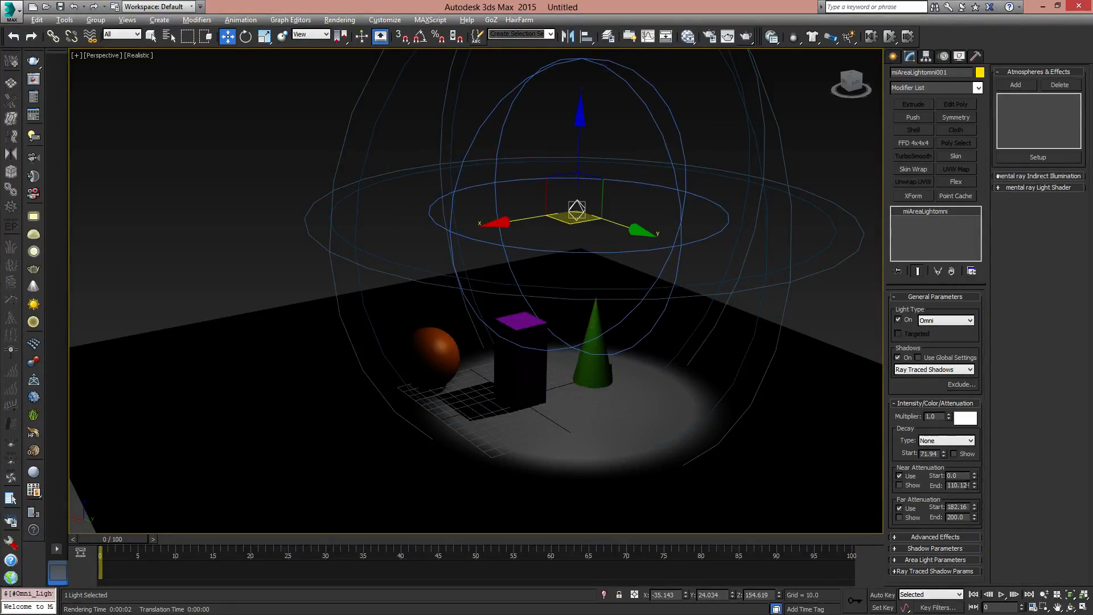
double_click(961, 485)
type("150")
key("Return")
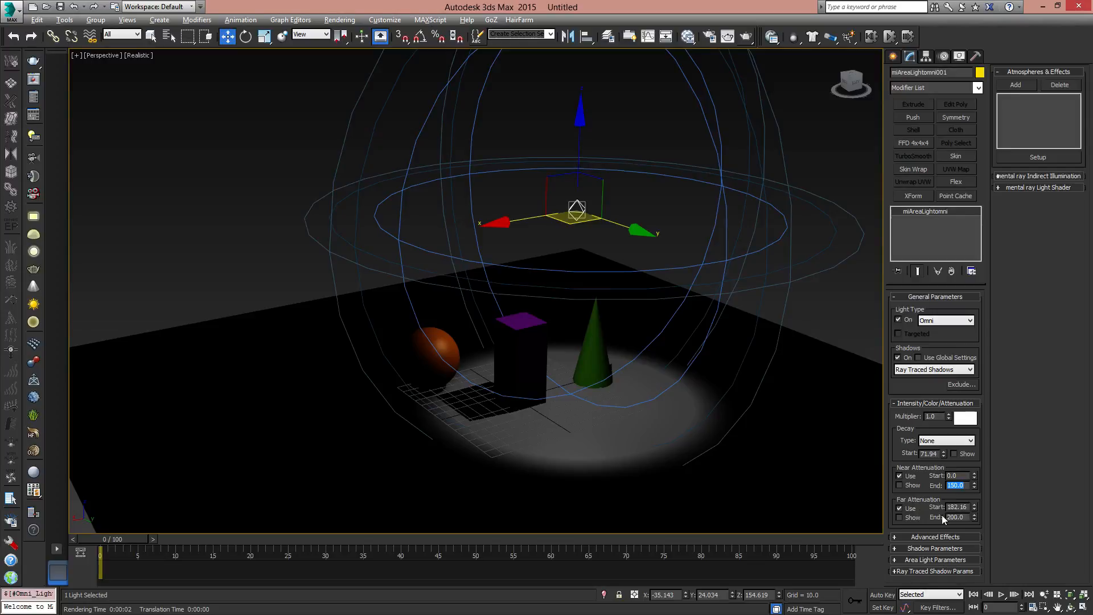
- Lower the far attenuation start and end to 161.68 and inspect the edge of the lit area on the floor
left_click(968, 517)
mouse_move(974, 519)
left_mouse_down()
mouse_move(974, 477)
mouse_move(994, 518)
left_mouse_up()
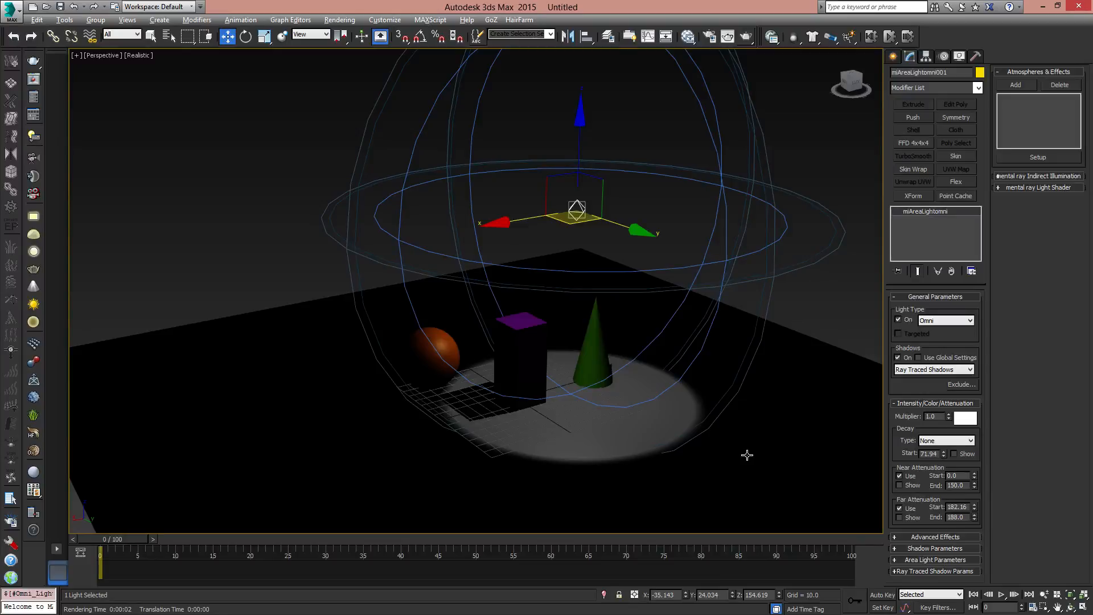
middle_click_drag(649, 385, 664, 418, "alt")
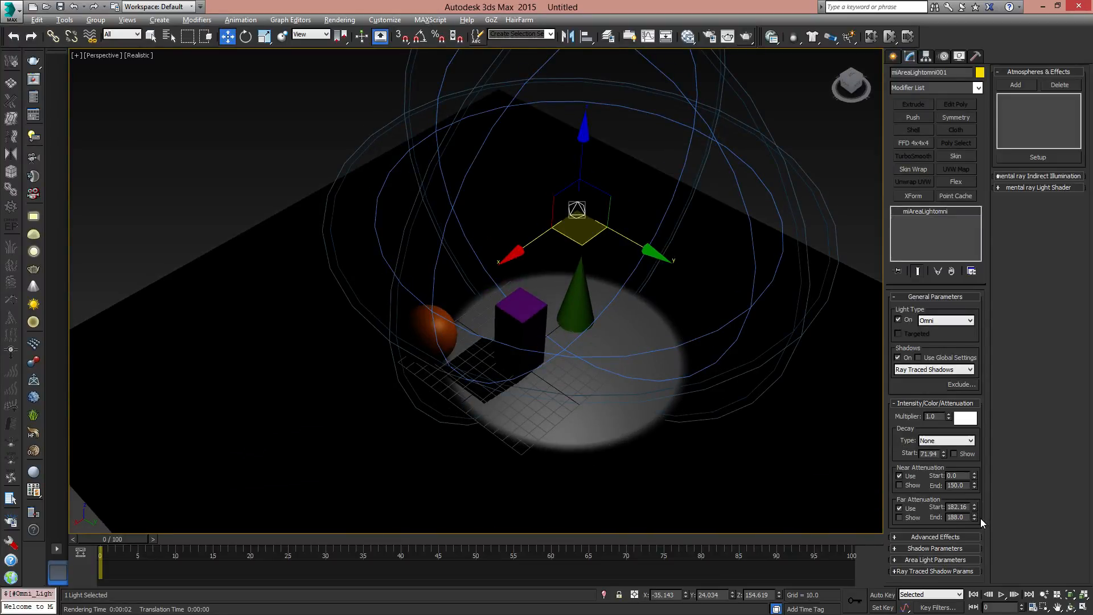
mouse_move(974, 517)
left_mouse_down()
mouse_move(974, 533)
mouse_move(979, 491)
mouse_move(985, 525)
left_mouse_up()
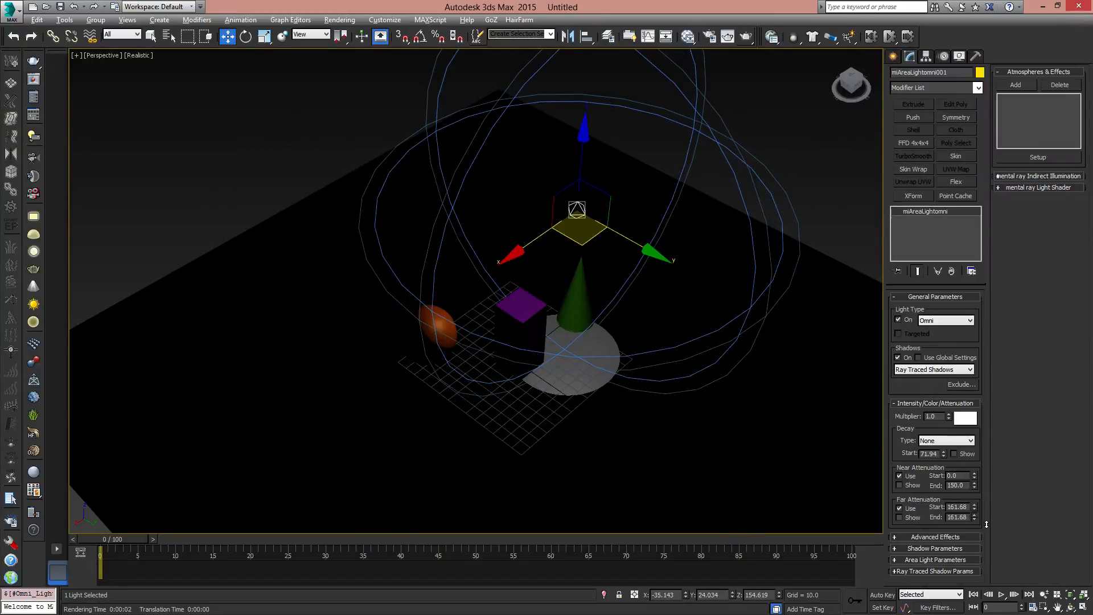
scroll(583, 391, "up", 5)
scroll(595, 391, "up", 1)
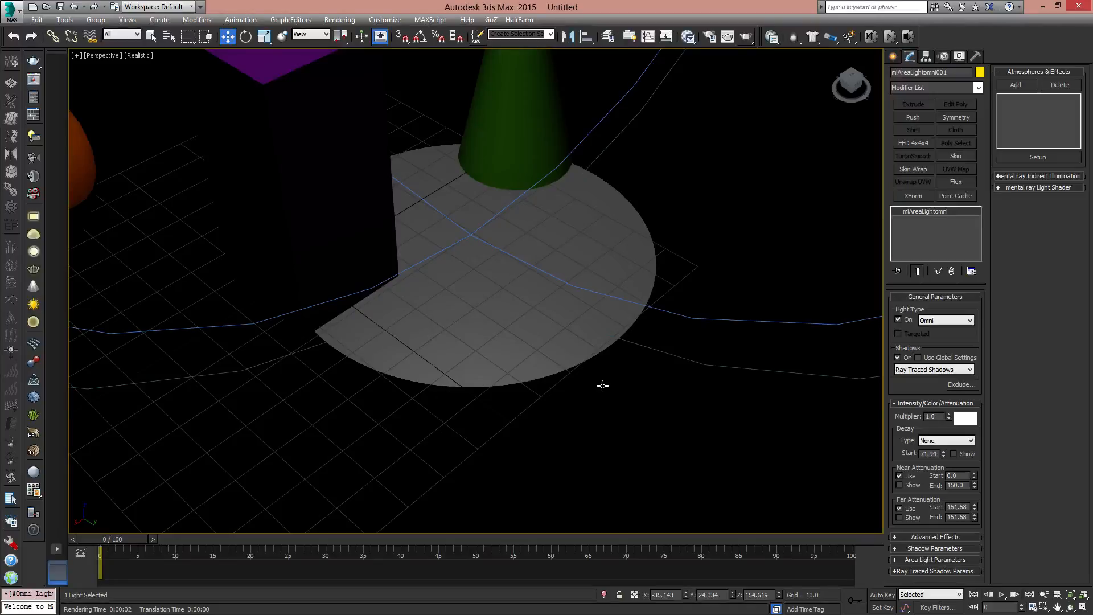
scroll(523, 349, "down", 6)
- Move the omni light past the cone to about X -65.4, Y 63.7, keeping its height
middle_click_drag(598, 311, 611, 400)
middle_click_drag(611, 400, 605, 300, "alt")
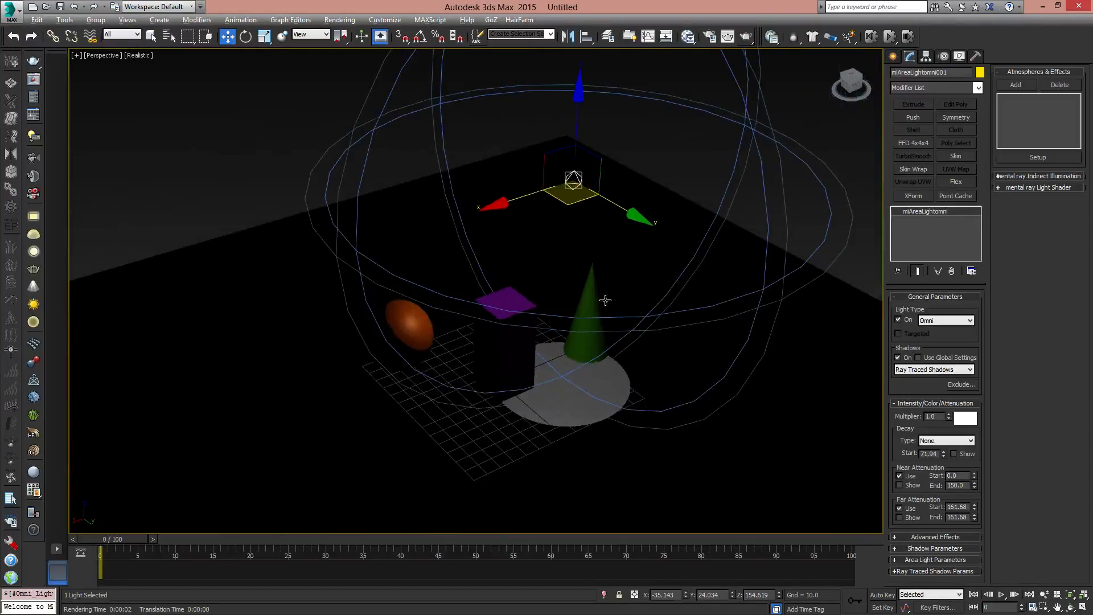
middle_click_drag(578, 196, 573, 227, "alt")
left_click_drag(564, 214, 645, 230)
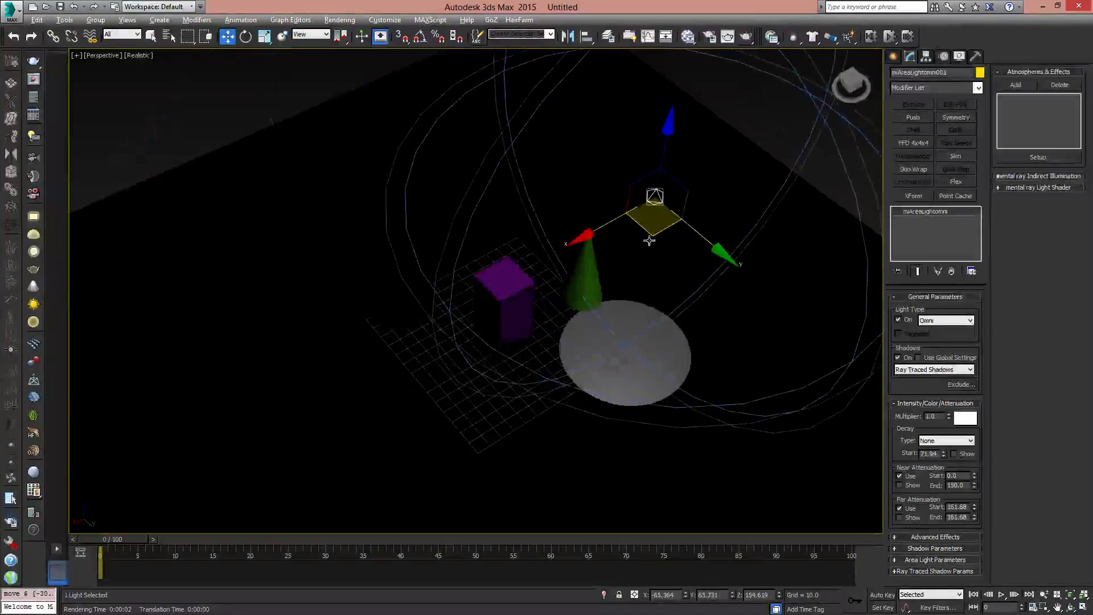
middle_click_drag(649, 240, 658, 296, "alt")
middle_click_drag(716, 371, 694, 362)
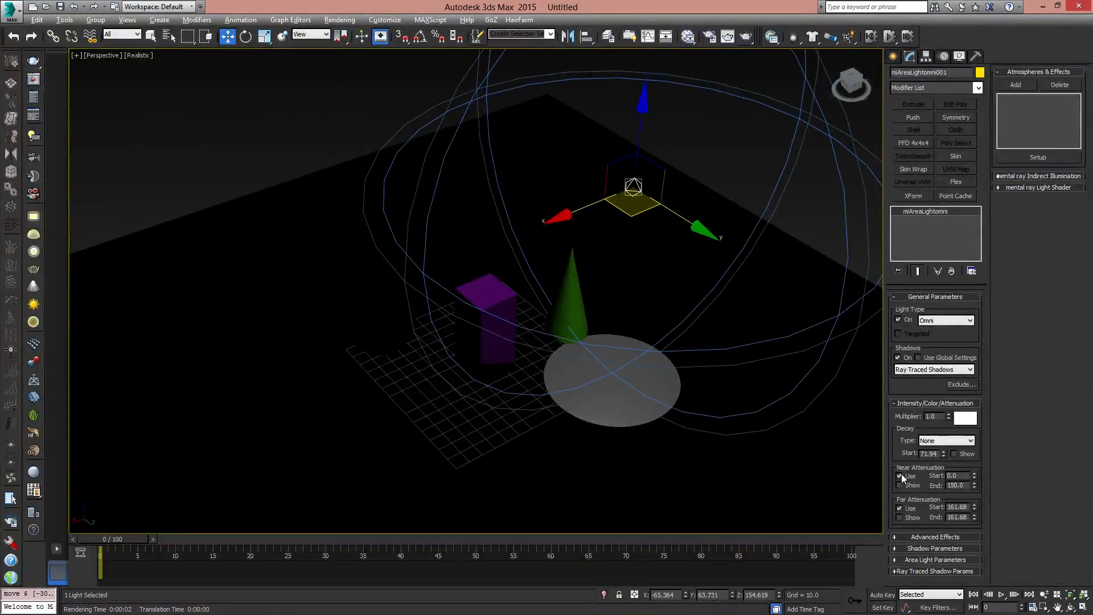
- Disable both near and far attenuation for the omni light
left_click(900, 476)
left_click(901, 509)
middle_click_drag(629, 305, 648, 272, "alt")
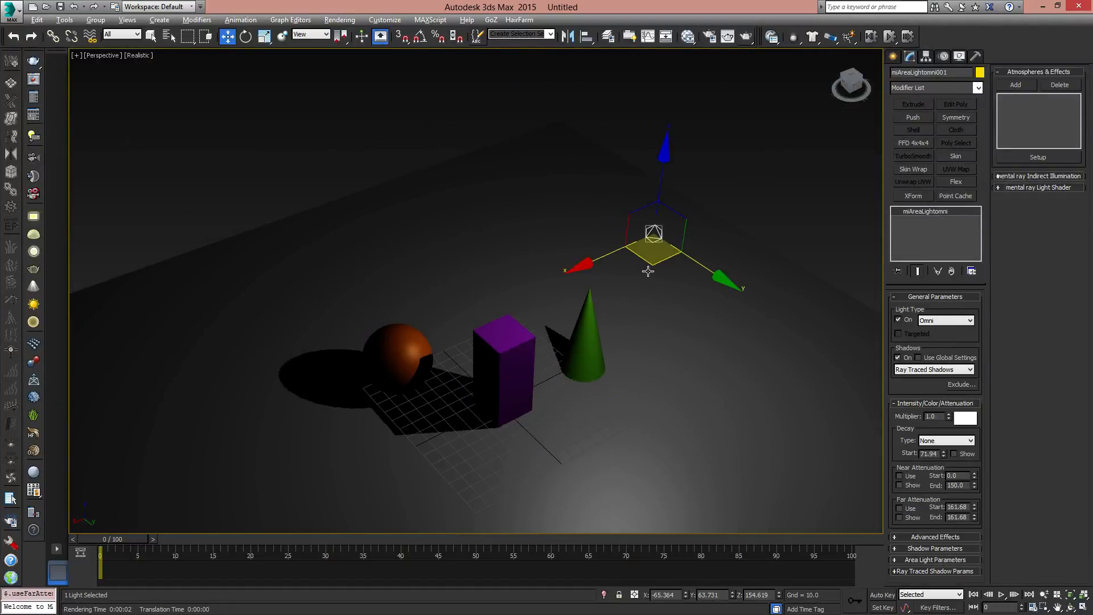
- Select the ground plane and freeze it
left_click(644, 268)
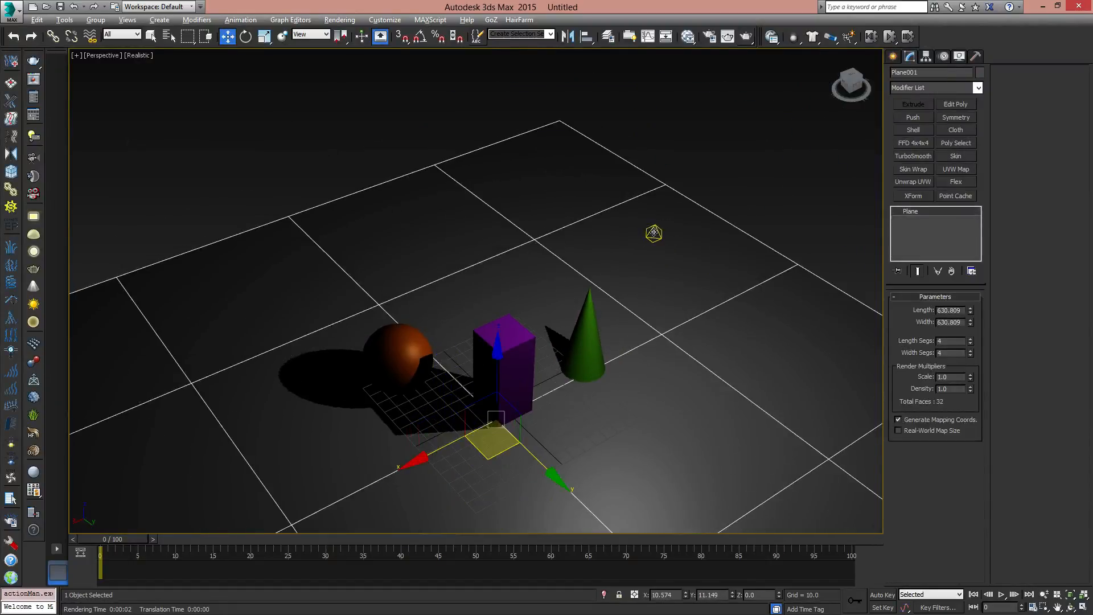
middle_click_drag(642, 321, 520, 325, "alt")
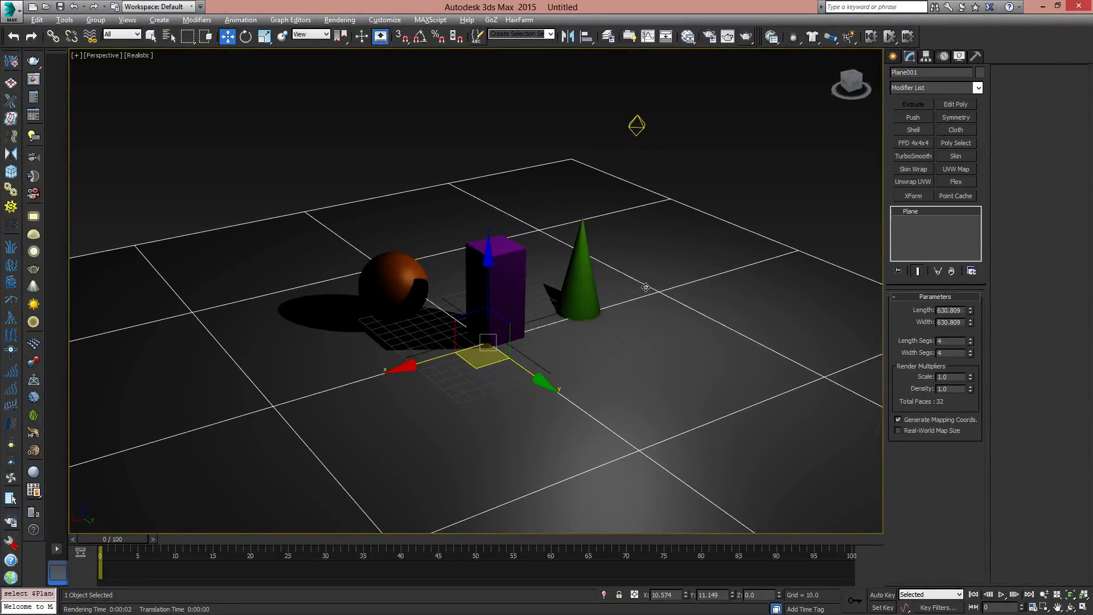
right_click(637, 255)
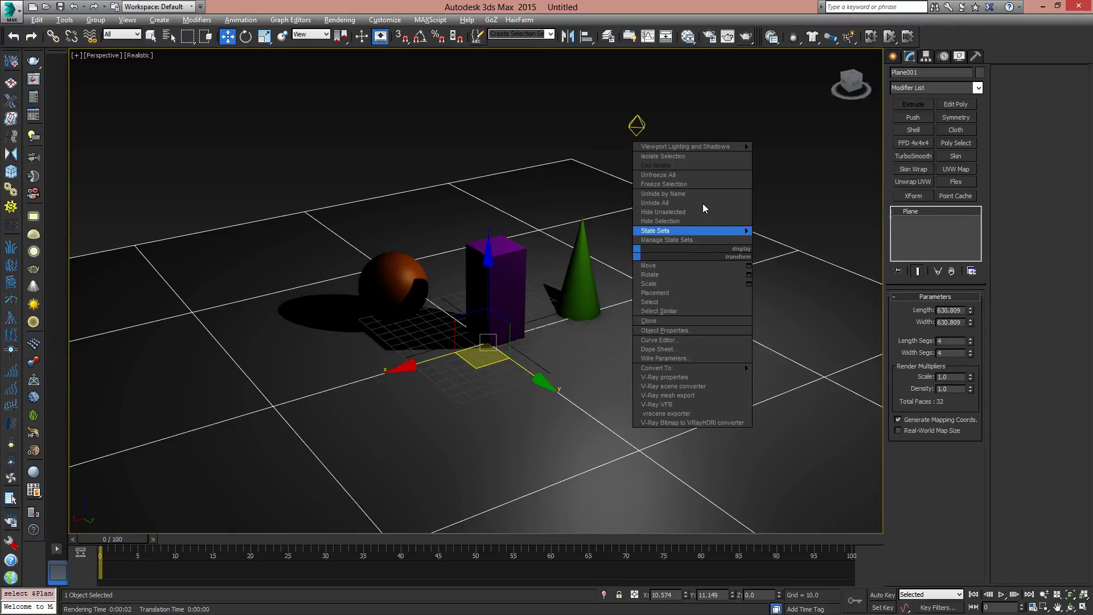
left_click(657, 183)
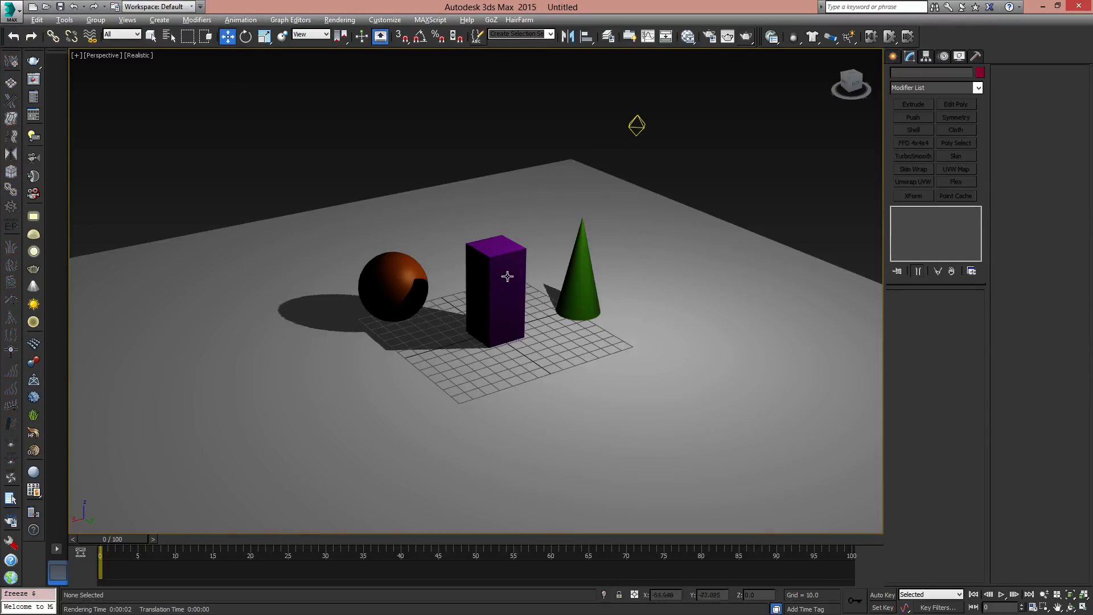
- Reselect the mr Area Omni light above the scene
left_click(579, 268)
left_click(658, 151)
left_click(640, 123)
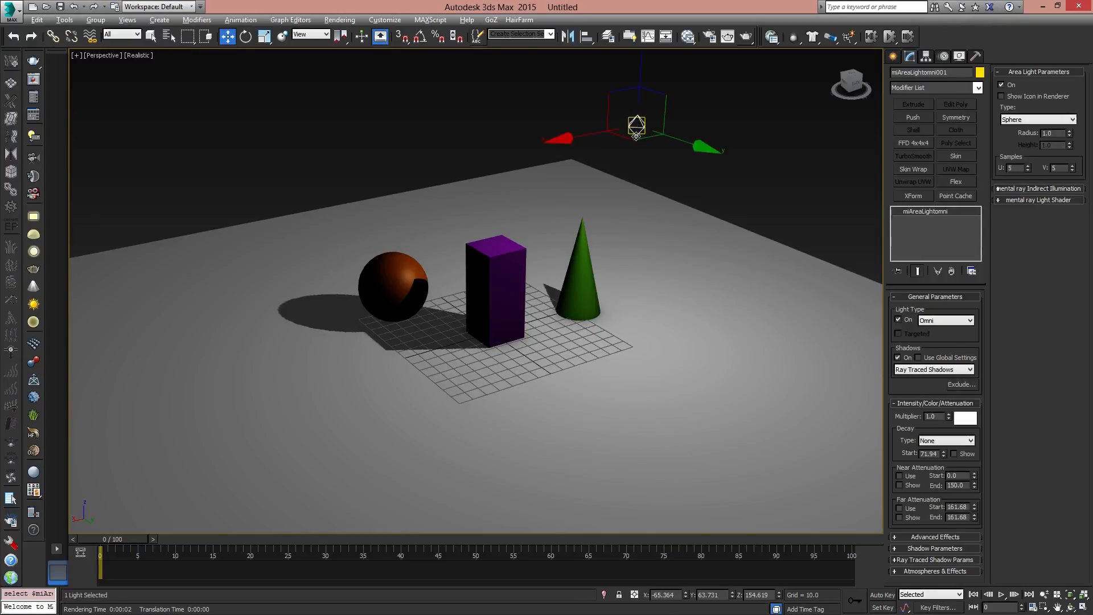
- Move the omni light to about X -48, Y 38.4 at the same height and expand its Advanced Effects settings
left_click_drag(639, 123, 596, 120)
middle_click_drag(610, 176, 637, 224)
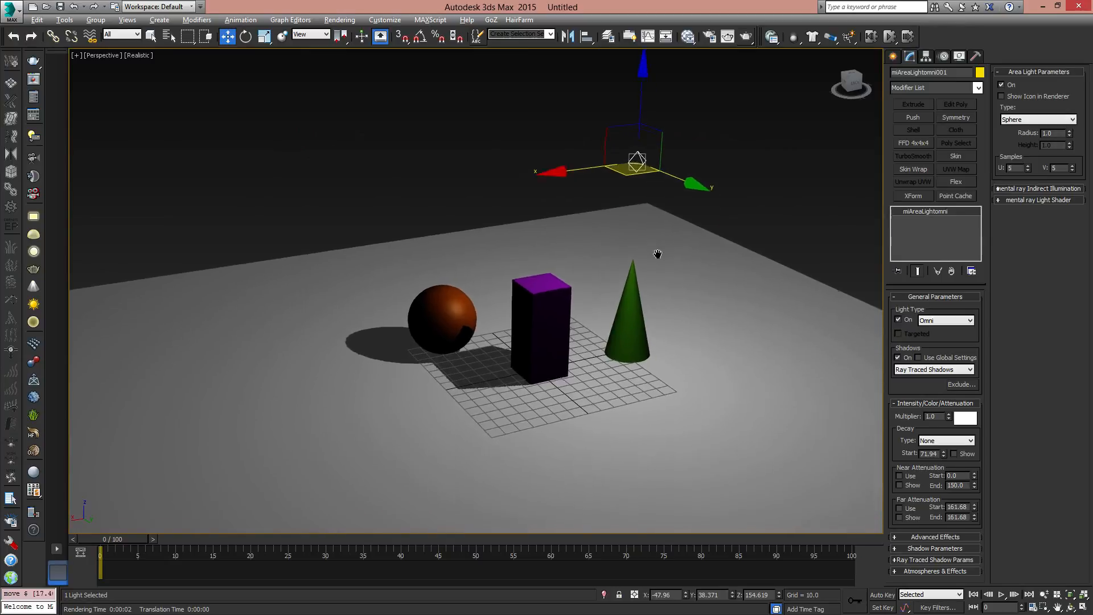
left_click(929, 536)
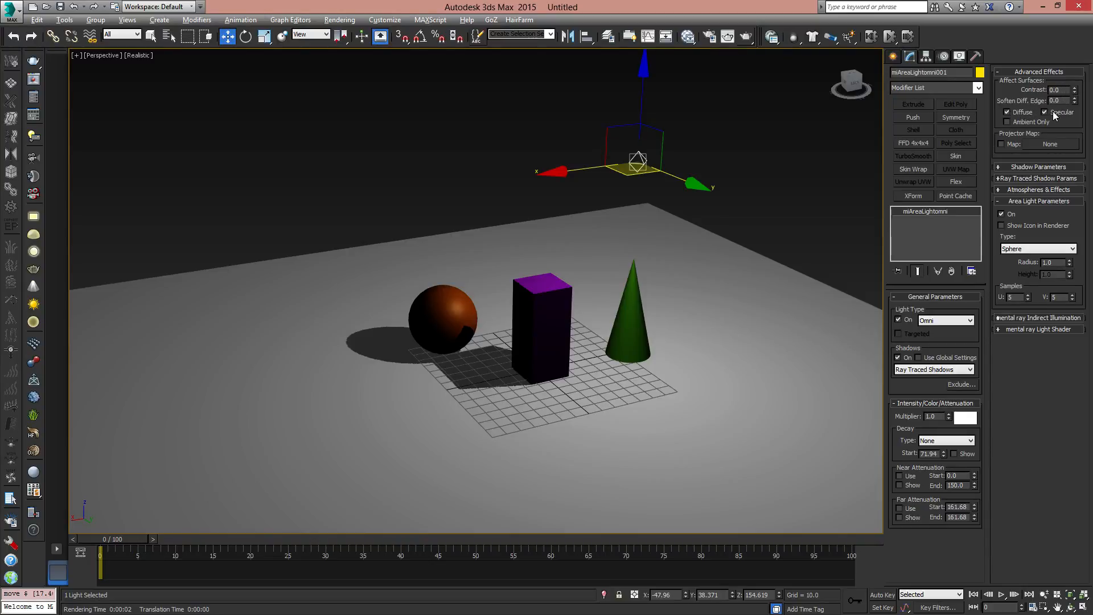
- Move the omni light above the purple box, to about X 11.9, Y 11.3, keeping its height
middle_click_drag(535, 218, 636, 206, "alt")
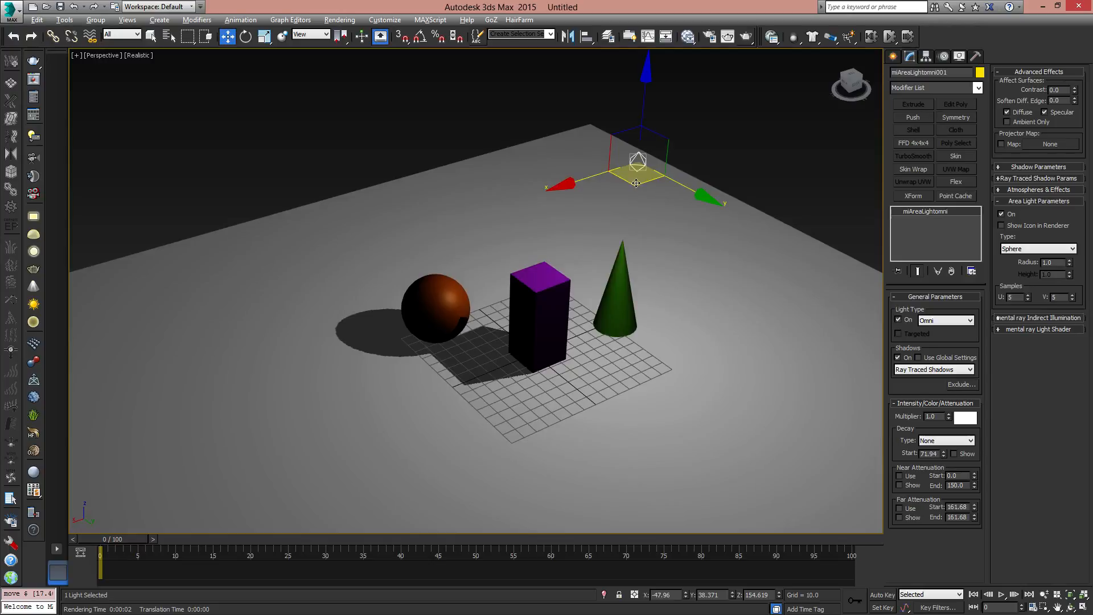
left_click_drag(637, 183, 527, 193)
middle_click_drag(594, 276, 561, 299, "alt")
scroll(557, 277, "up", 3)
scroll(557, 277, "up", 1)
scroll(557, 277, "down", 1)
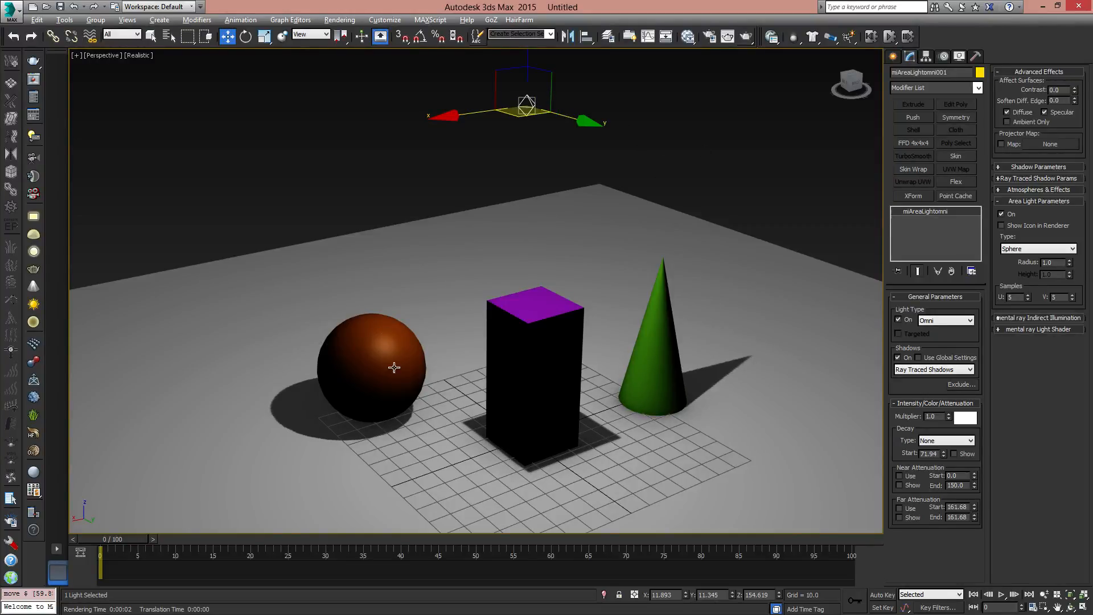
- Turn off the omni light's Specular effect on surfaces and check the shading of the sphere
left_click(1044, 112)
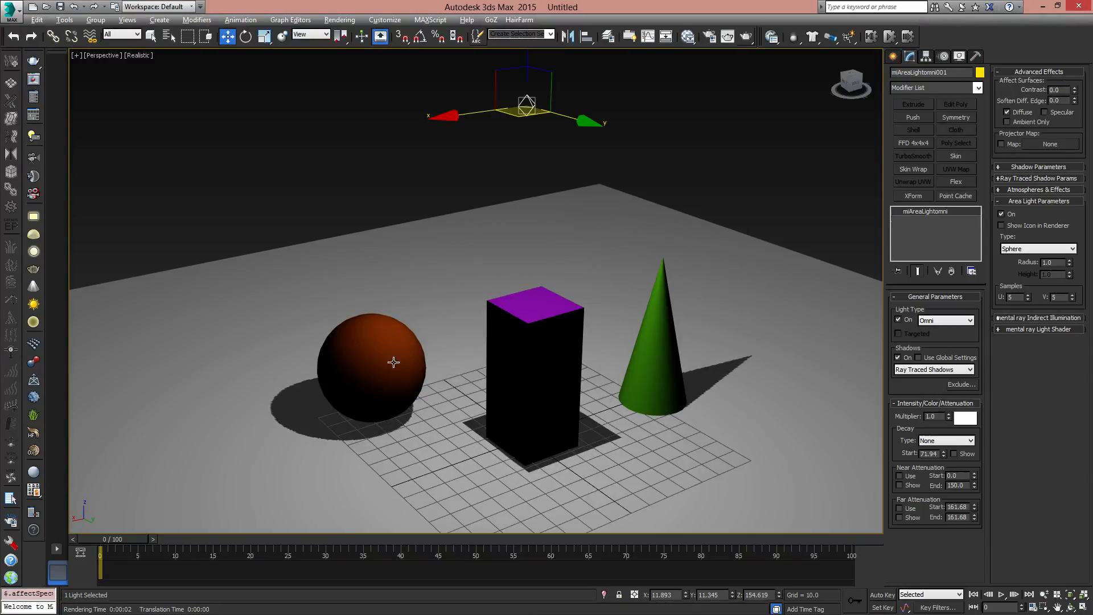
middle_click_drag(405, 367, 348, 369, "alt")
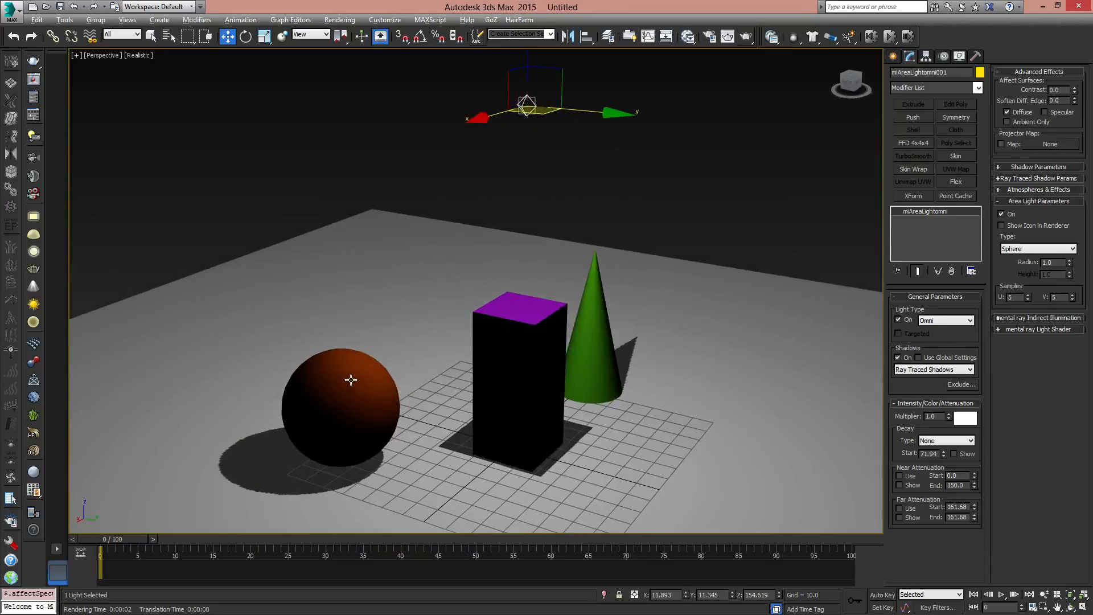
middle_click_drag(417, 376, 592, 302, "alt")
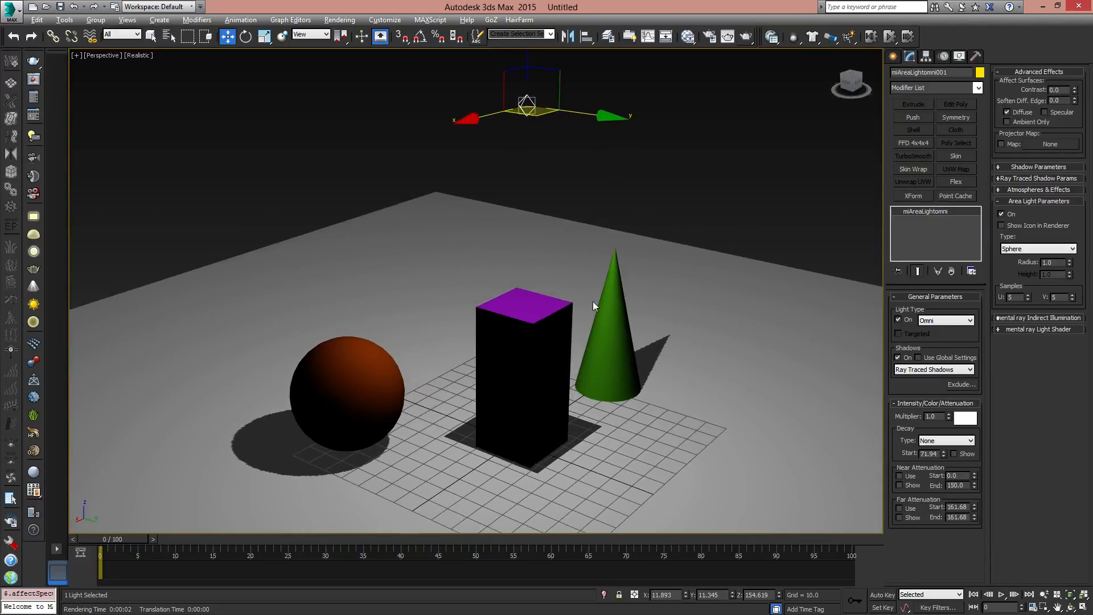
- Switch the light's Diffuse effect off and back on, and re-enable its Specular effect
left_click(1007, 112)
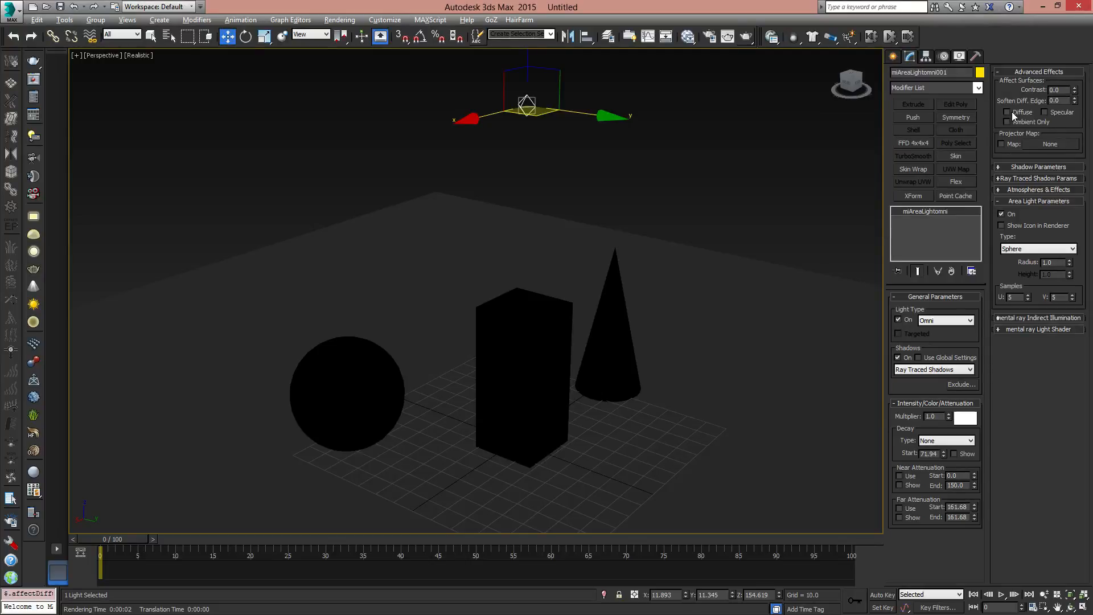
left_click(1009, 112)
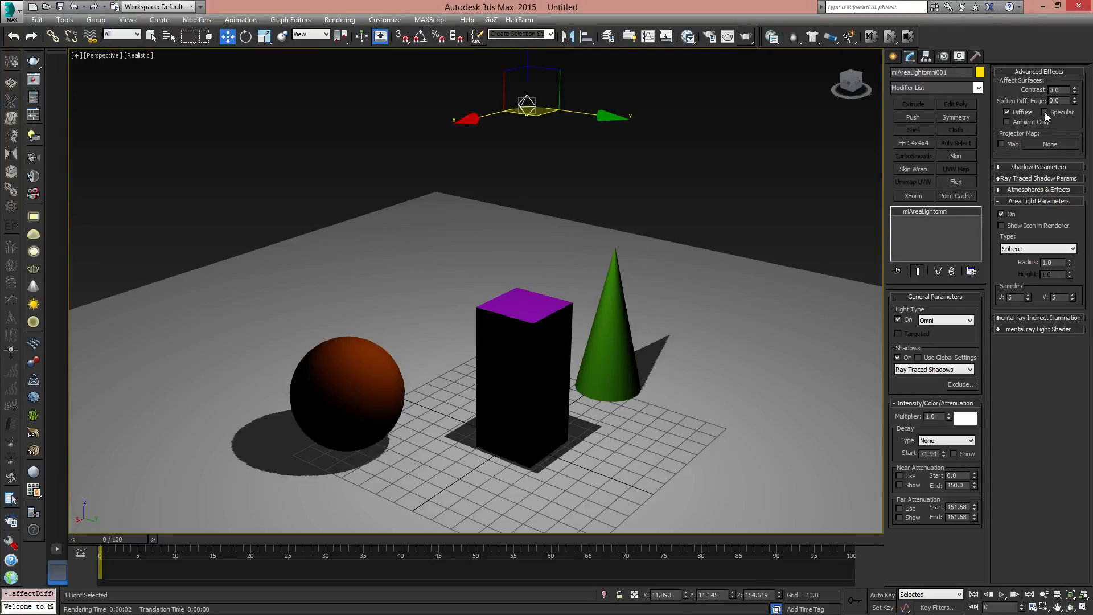
left_click(1046, 112)
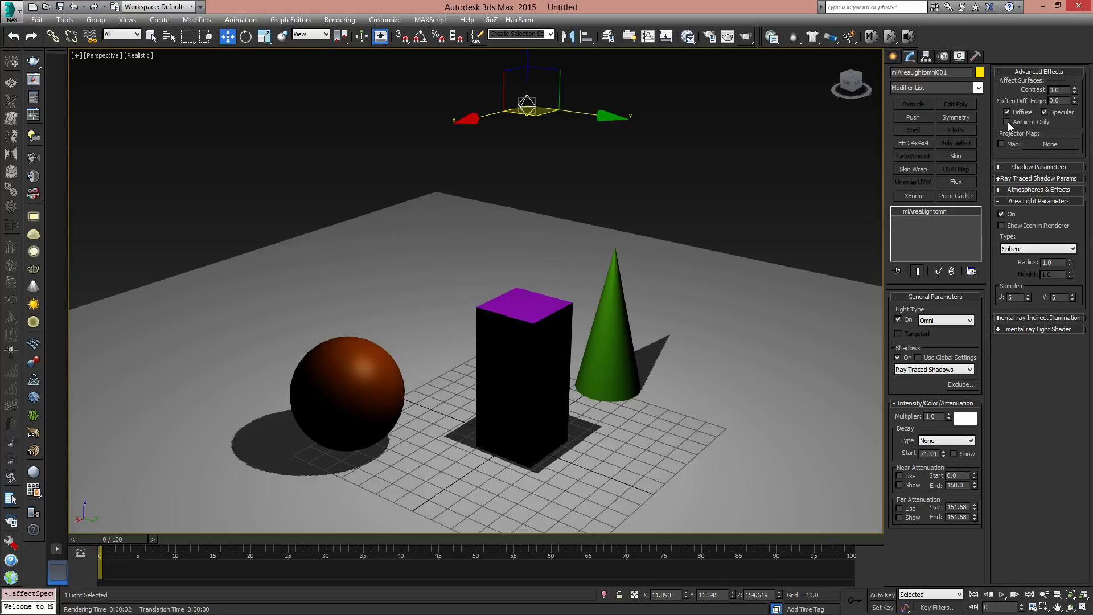
- Limit the omni light to Ambient Only and shift it slightly to about X 10.9, Y 11.4
left_click(1007, 122)
scroll(576, 265, "down", 4)
mouse_move(577, 265)
middle_mouse_down("alt")
mouse_move(569, 285)
mouse_move(566, 247)
middle_mouse_up("alt")
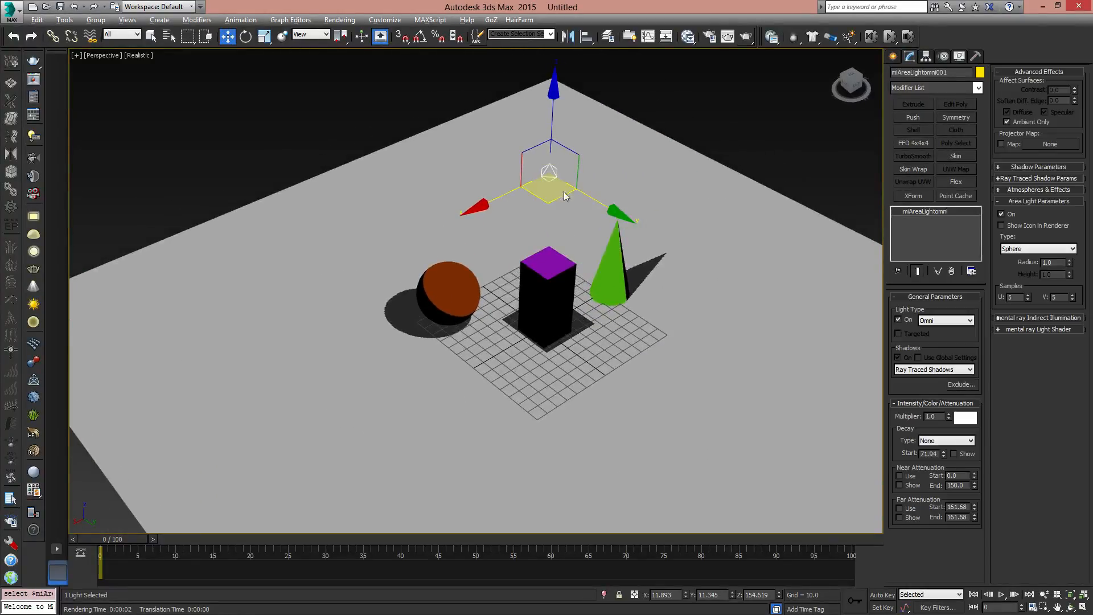
left_click(540, 181)
left_click(548, 172)
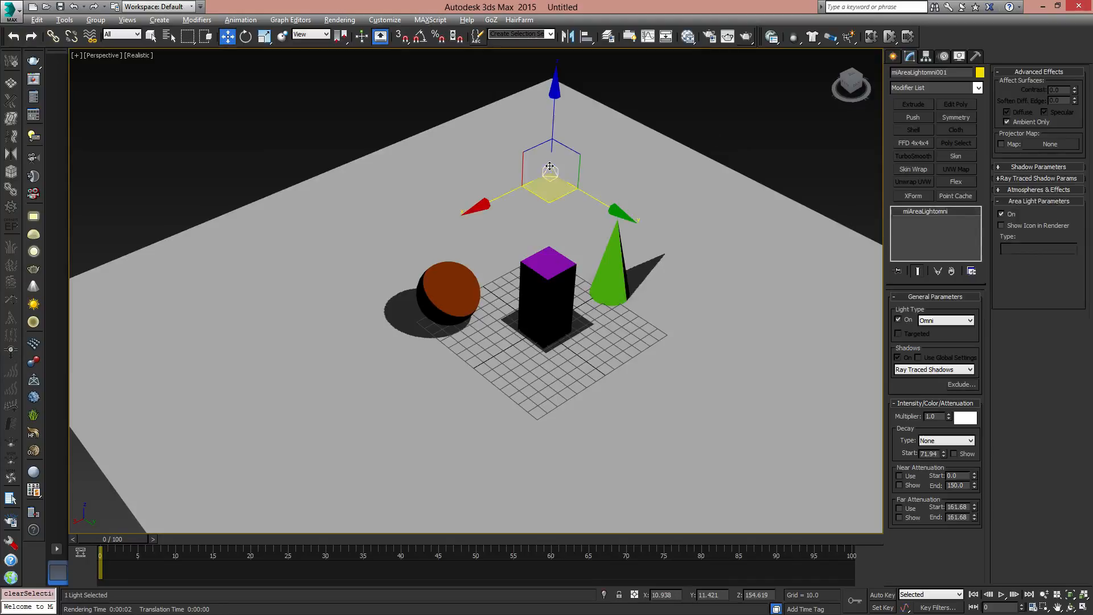
middle_click_drag(548, 171, 621, 237, "alt")
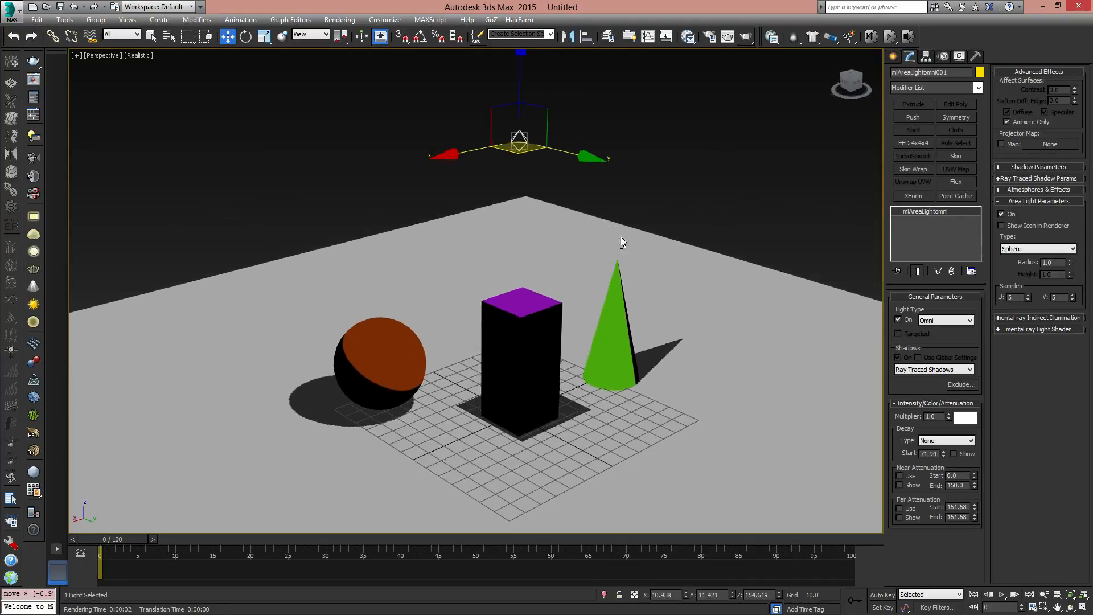
- Move the omni light to about X 4.7, Y 32.1 and render the Perspective view with Ambient Only active
left_click_drag(519, 159, 554, 153)
middle_click_drag(565, 251, 564, 227, "alt")
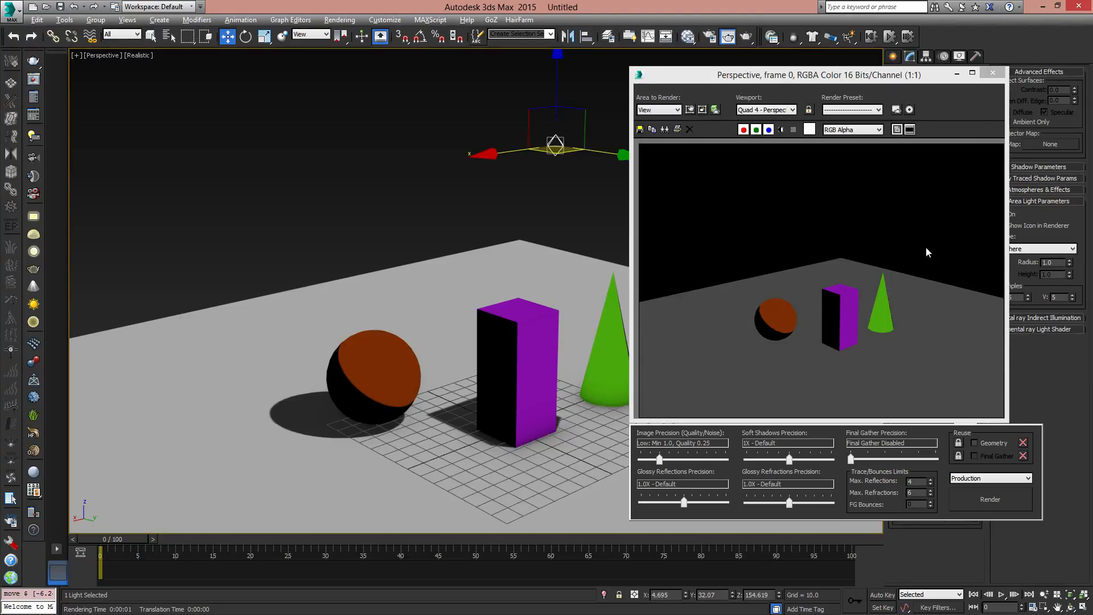
left_click(993, 73)
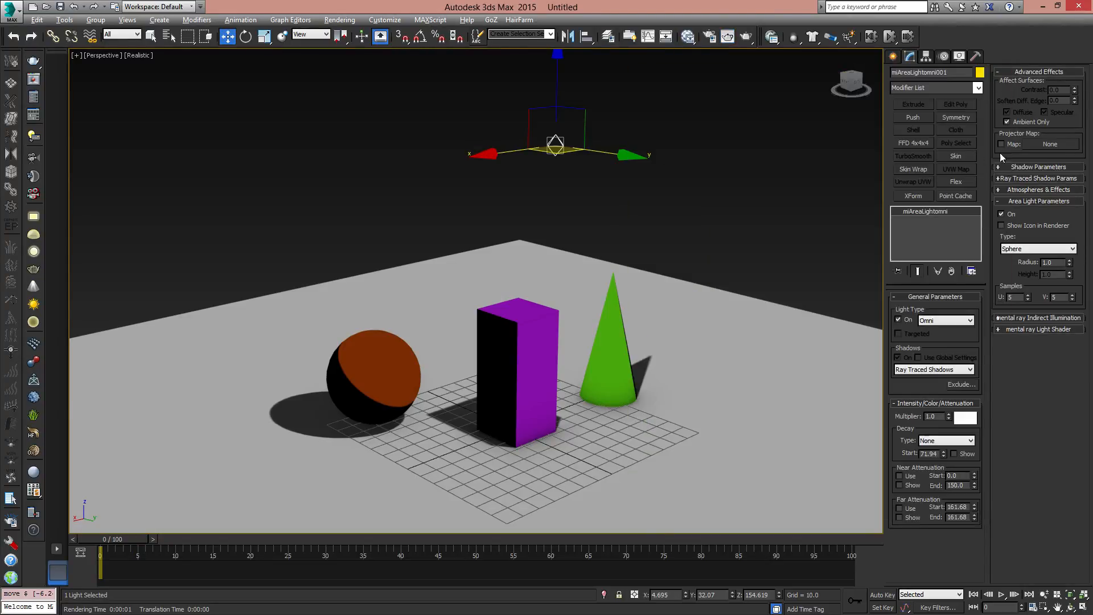
- Disable Ambient Only for the omni light and render the Perspective view again
left_click(1007, 122)
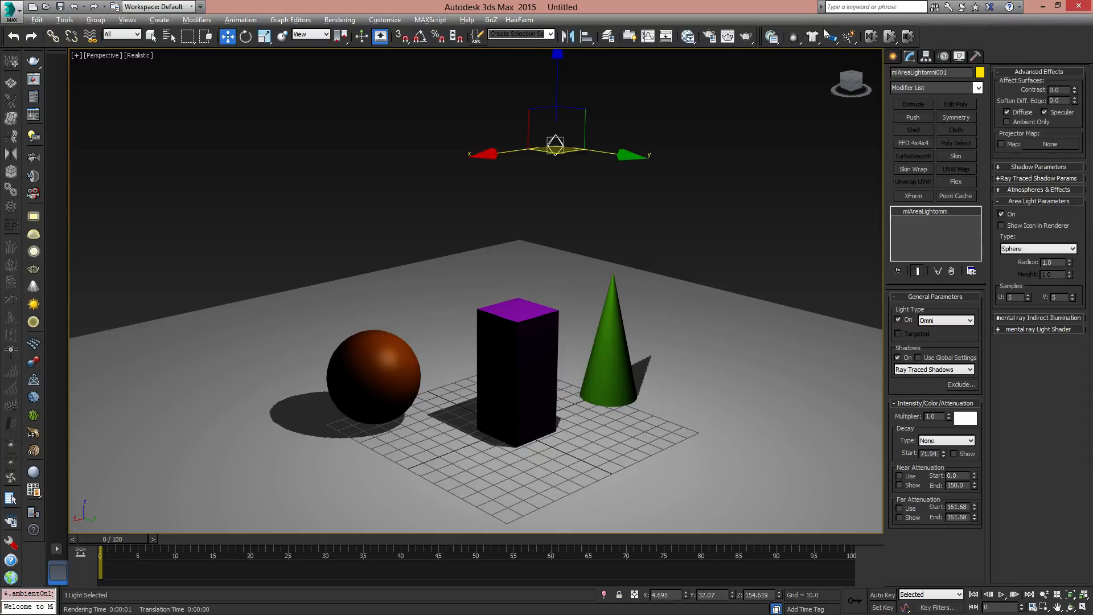
left_click(746, 37)
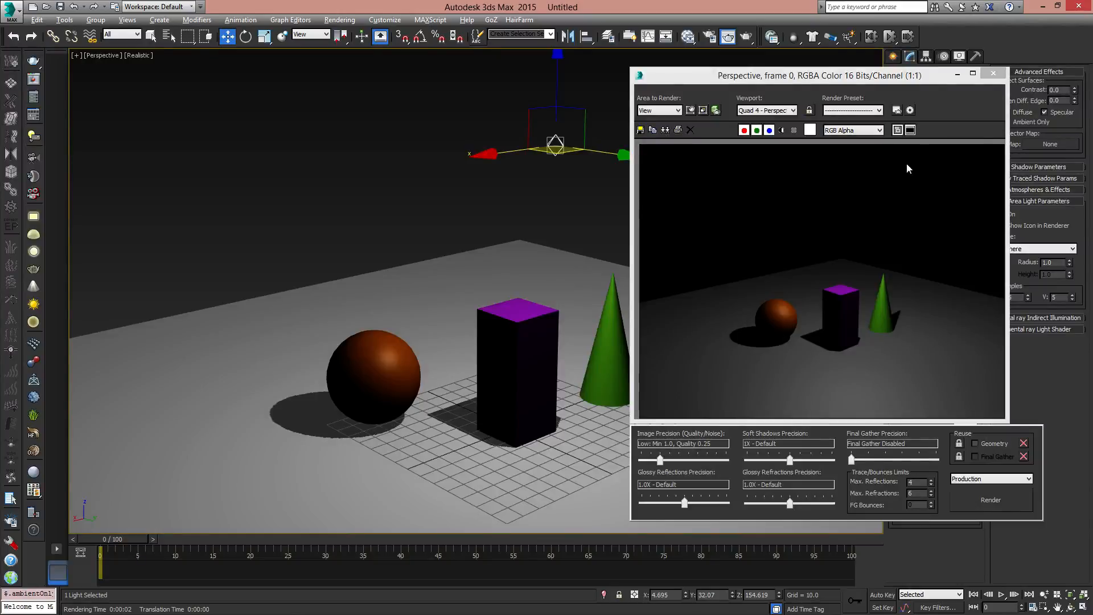
left_click(994, 73)
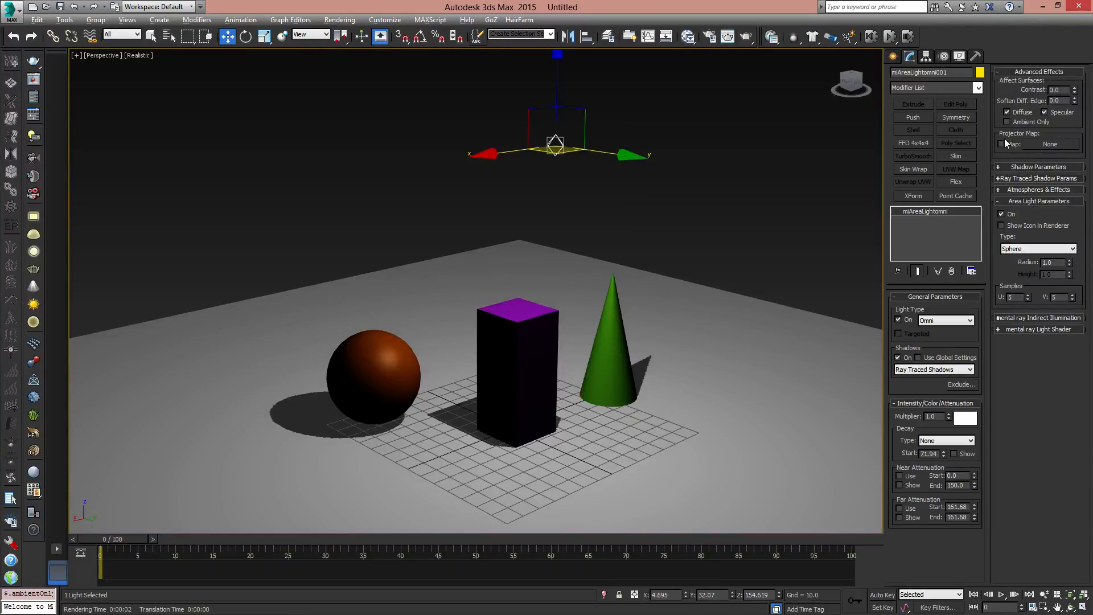
- Expand the light's Shadow Parameters and move the light to about X -9.4, Y 49.6 at the same height
left_click(1008, 166)
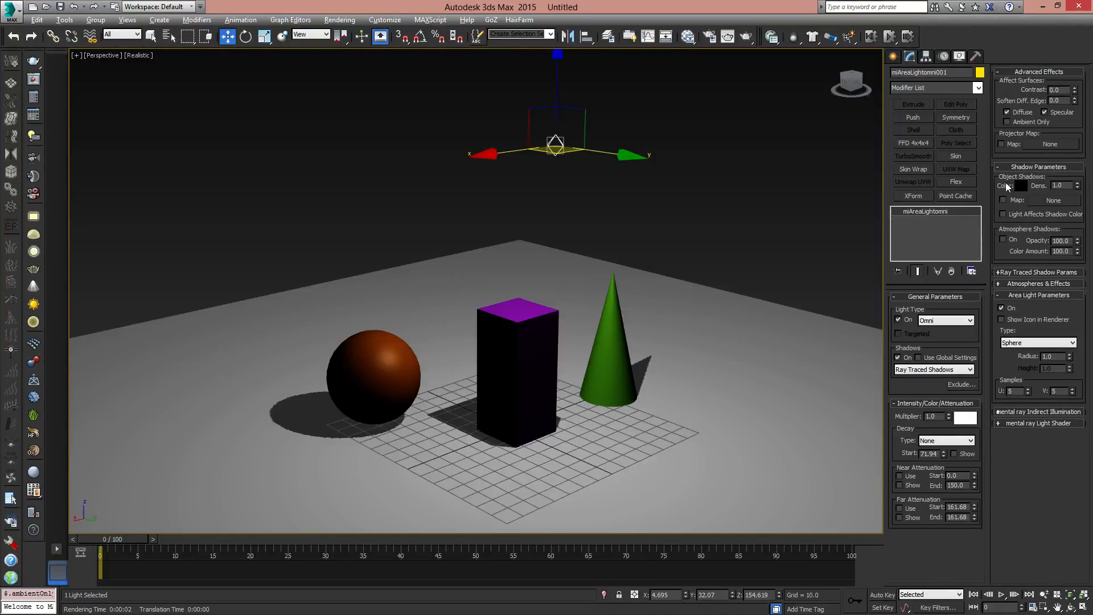
middle_click_drag(689, 153, 599, 207, "alt")
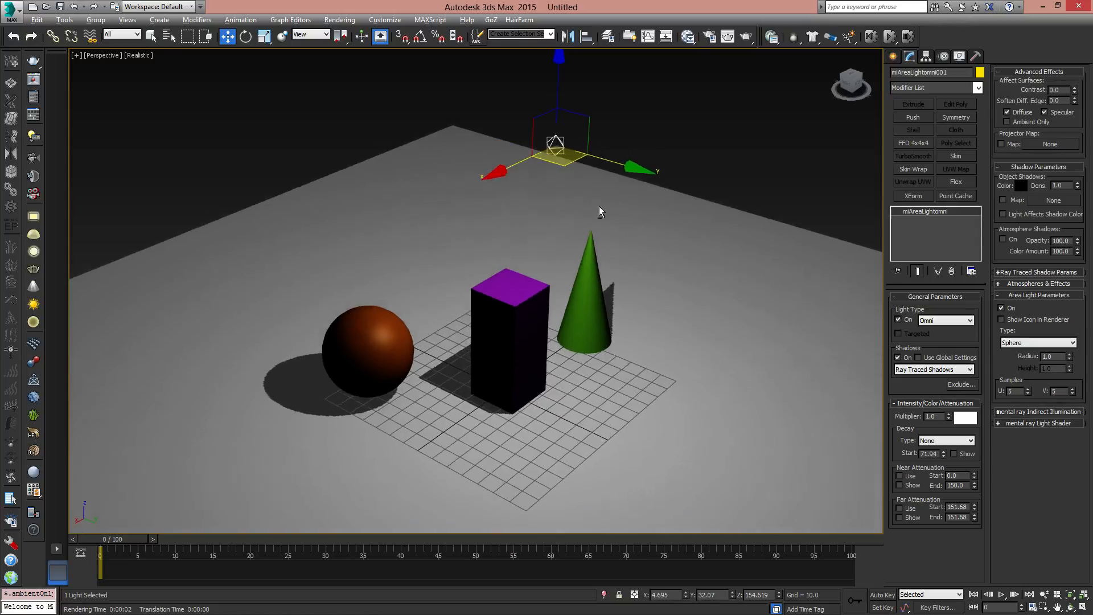
left_click_drag(563, 166, 612, 165)
- Inspect the light's object shadow colour without changing it, and render the Perspective view to check the shadows
left_click(1020, 184)
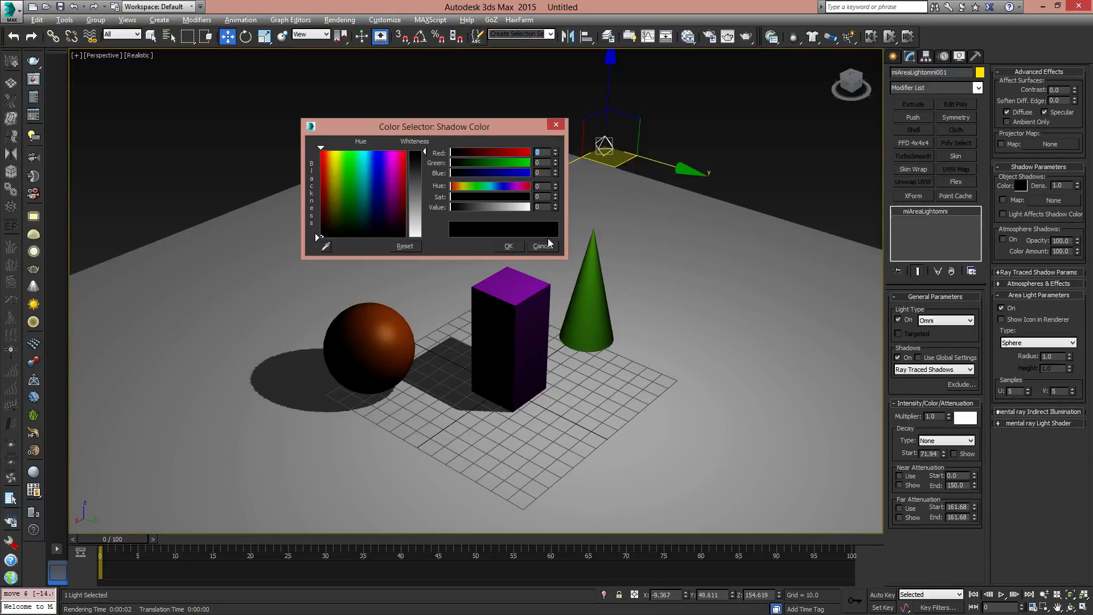
left_click(515, 247)
middle_click_drag(591, 274, 593, 269, "alt")
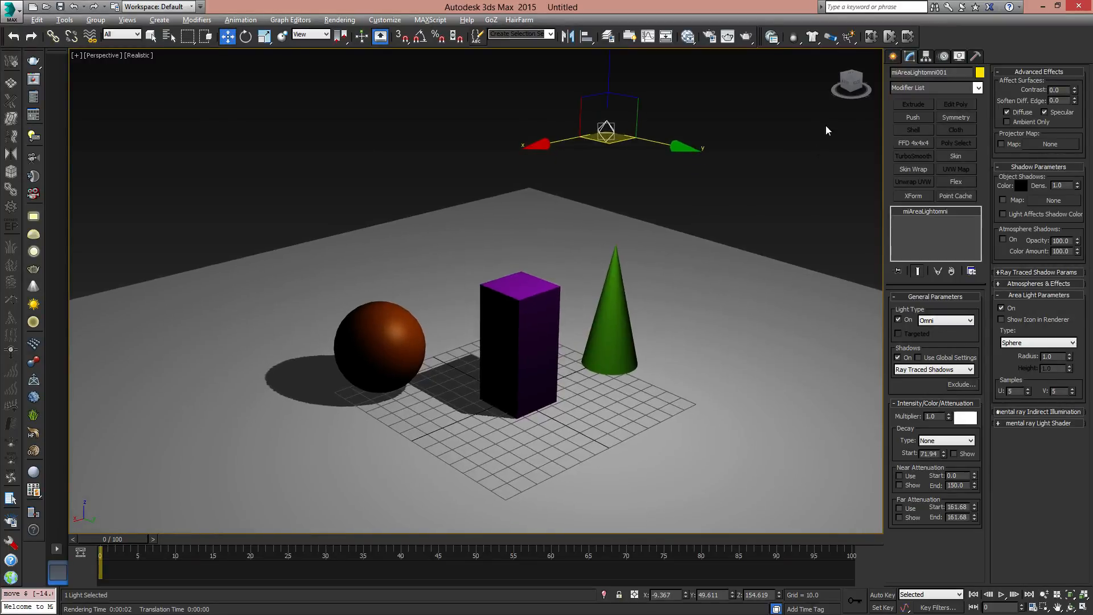
left_click(746, 35)
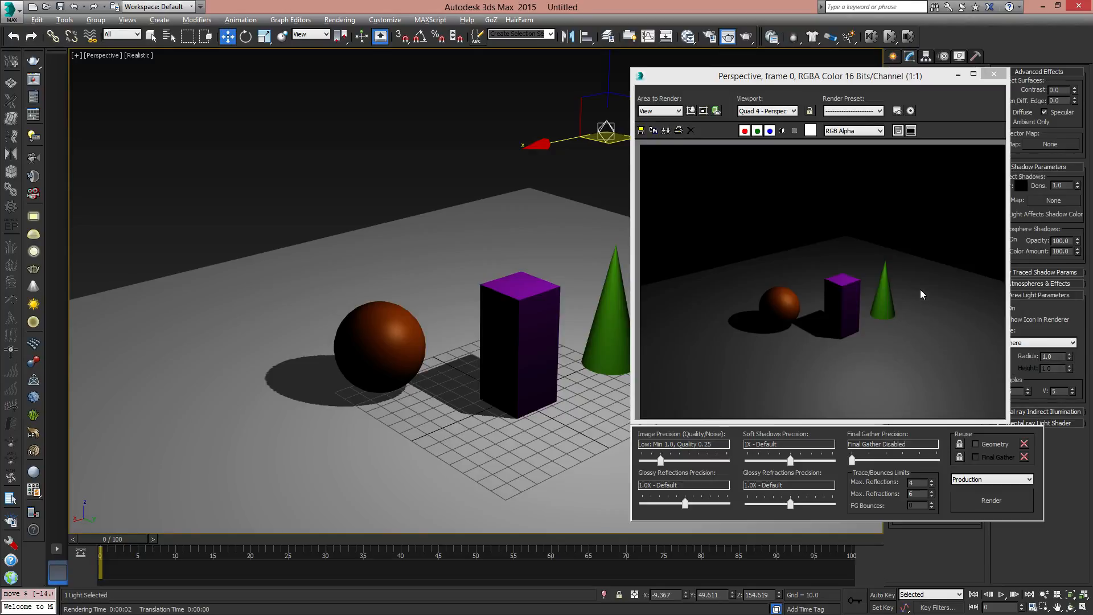
left_click(994, 73)
- Move the omni light farther out past the cone, to about X -68.4, Y 74.9, keeping its height
middle_click_drag(642, 326, 617, 370)
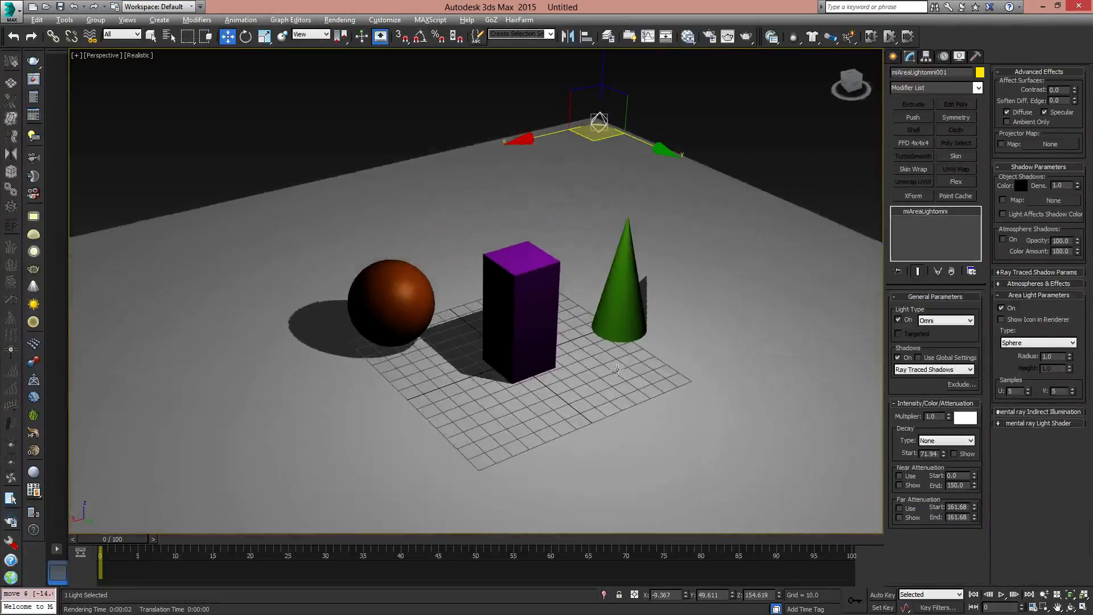
left_click_drag(586, 140, 719, 131)
middle_click_drag(705, 145, 628, 298, "alt")
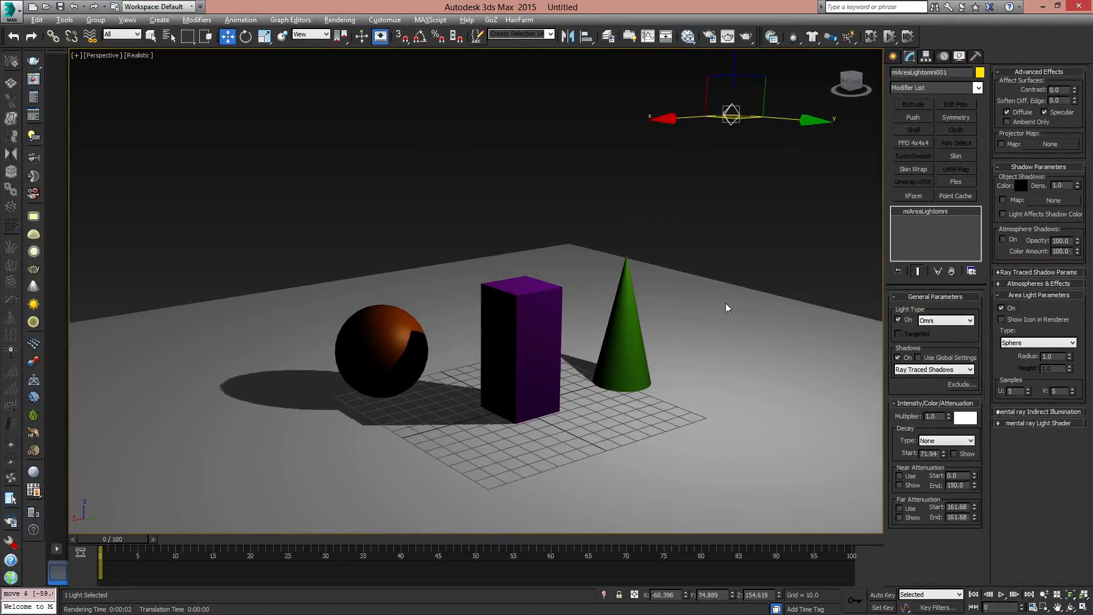
- Unfreeze all objects in the scene
right_click(752, 222)
left_click(792, 141)
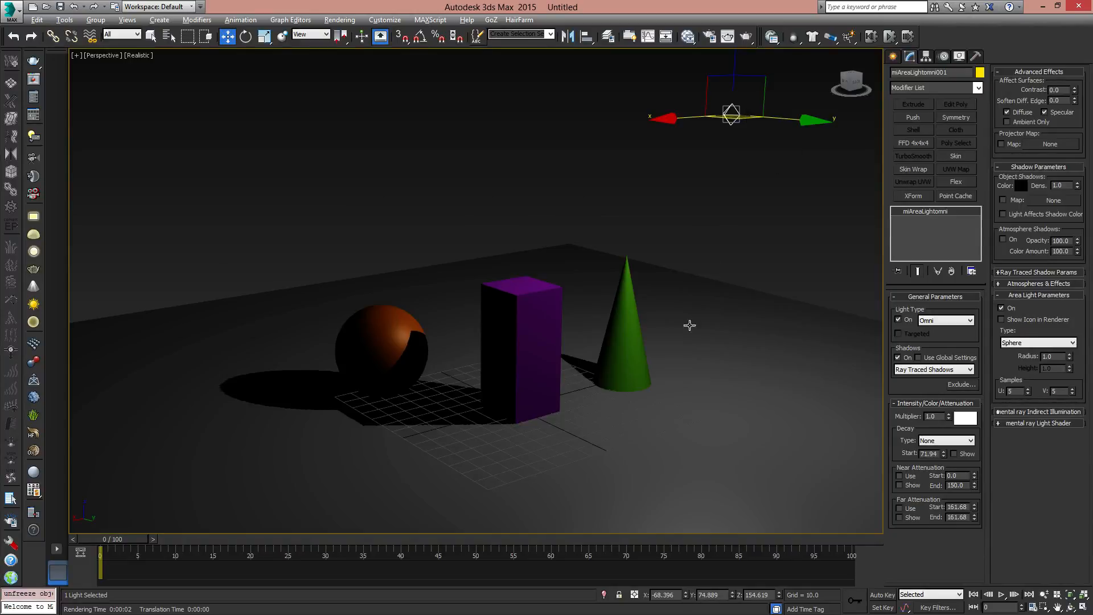
middle_click_drag(417, 377, 557, 324, "alt")
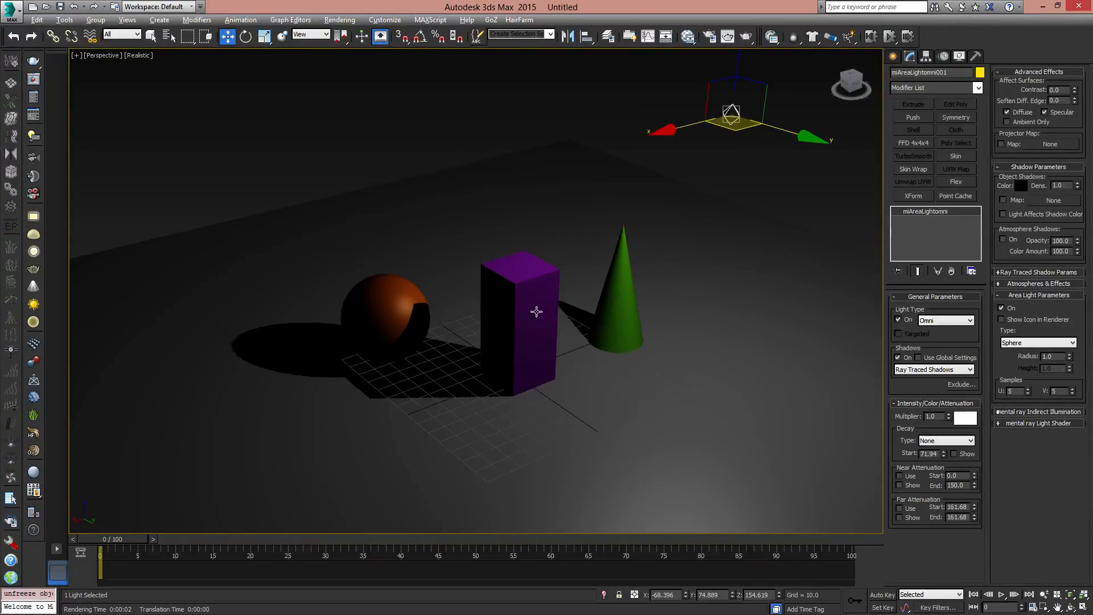
middle_click_drag(493, 385, 481, 346, "alt")
- Turn off Show Frozen in Gray in the ground plane's object properties and freeze the plane again
left_click(788, 240)
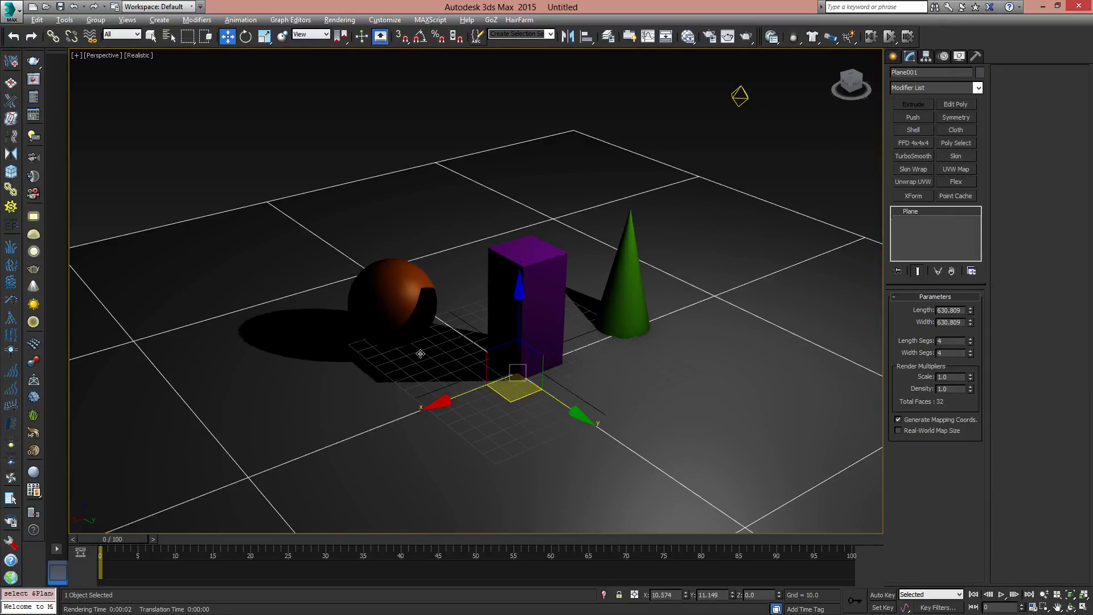
right_click(778, 245)
left_click(805, 319)
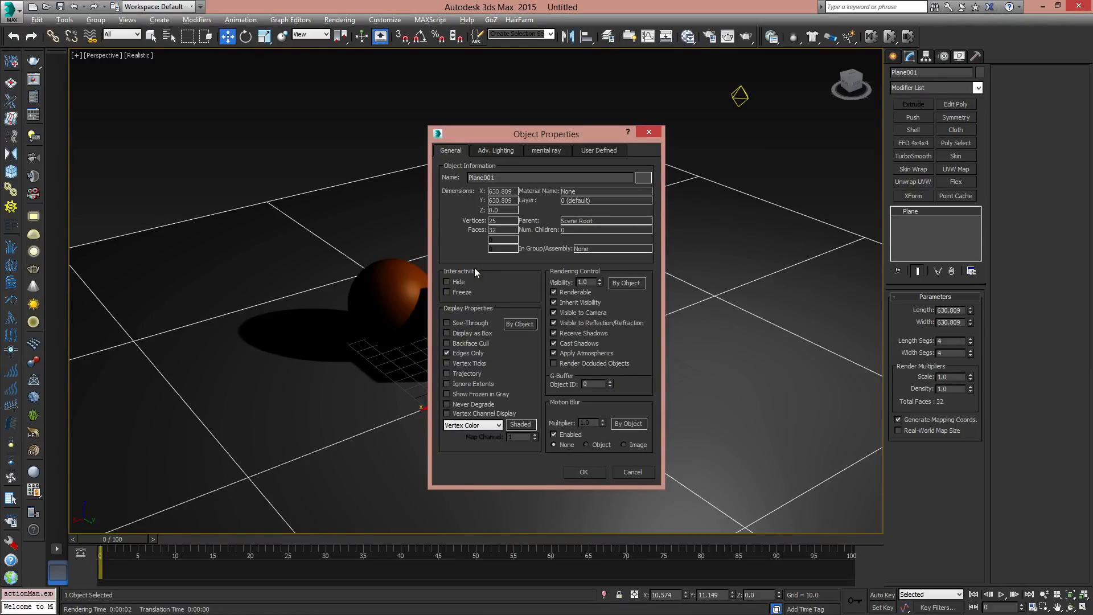
left_click(595, 473)
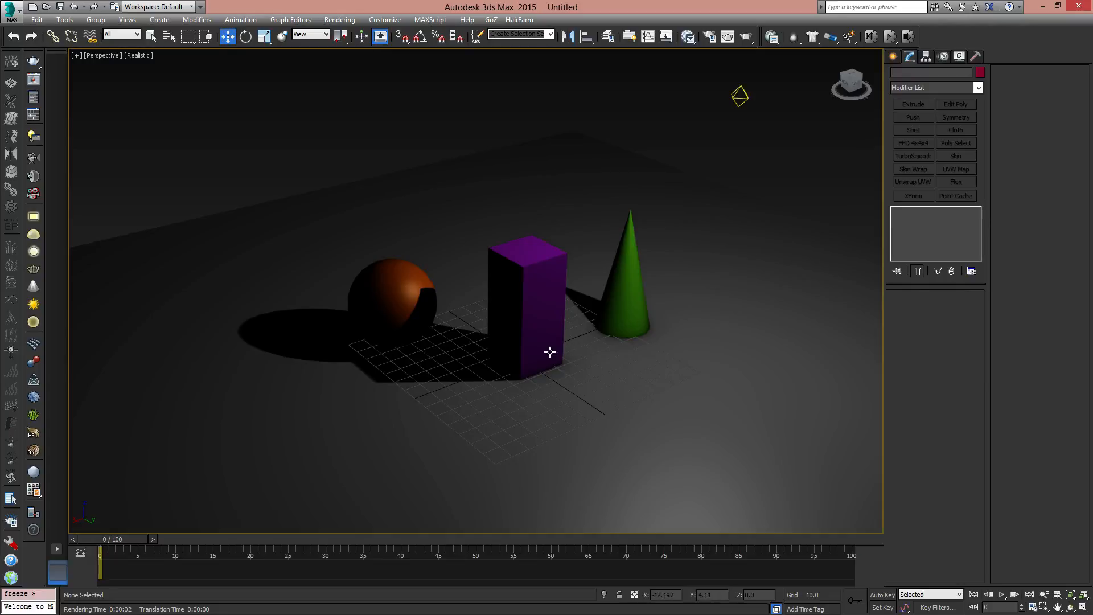
- Hide the viewport's home grid and reselect the mr Area Omni light above the scene
middle_click_drag(521, 346, 520, 344)
key("g")
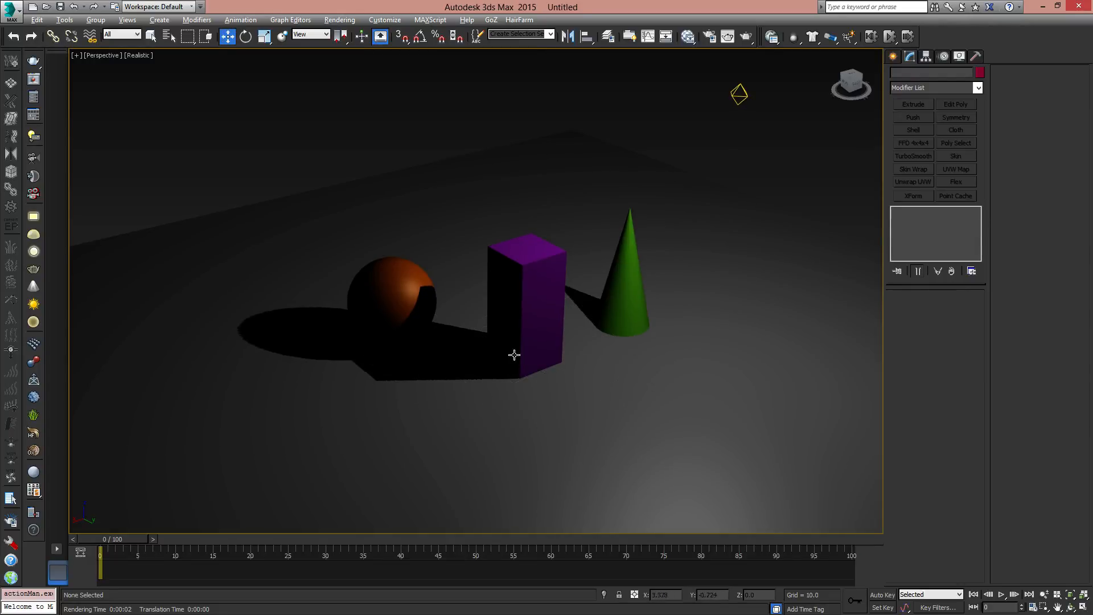
middle_click_drag(593, 310, 608, 331)
left_click_drag(769, 118, 769, 120)
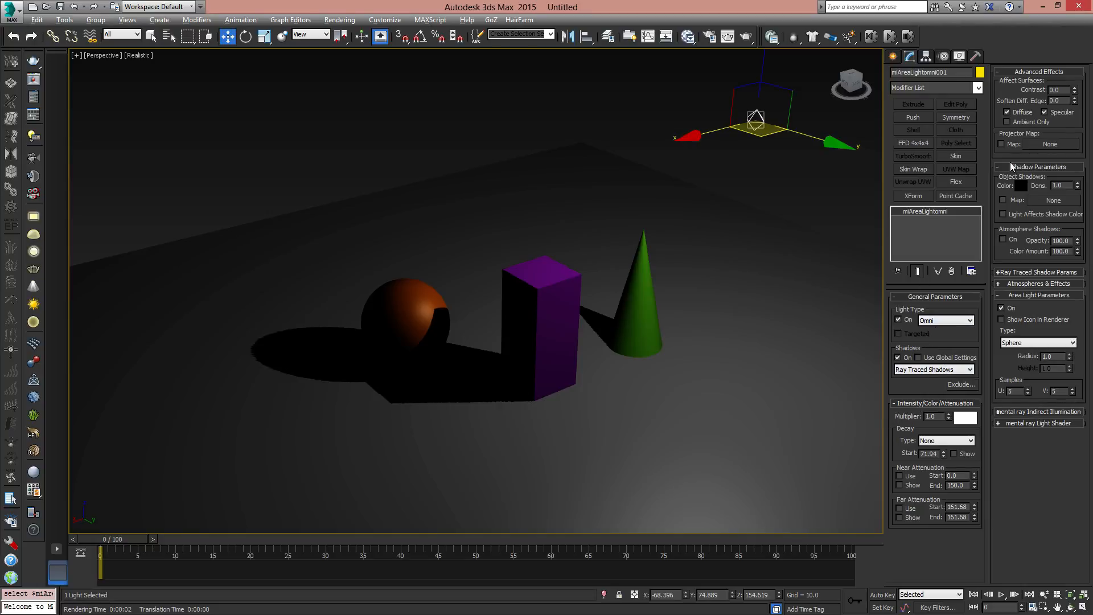
- Set the omni light's object shadow colour to a bright pink with RGB 248, 0, 181
left_click(1021, 186)
left_click(394, 160)
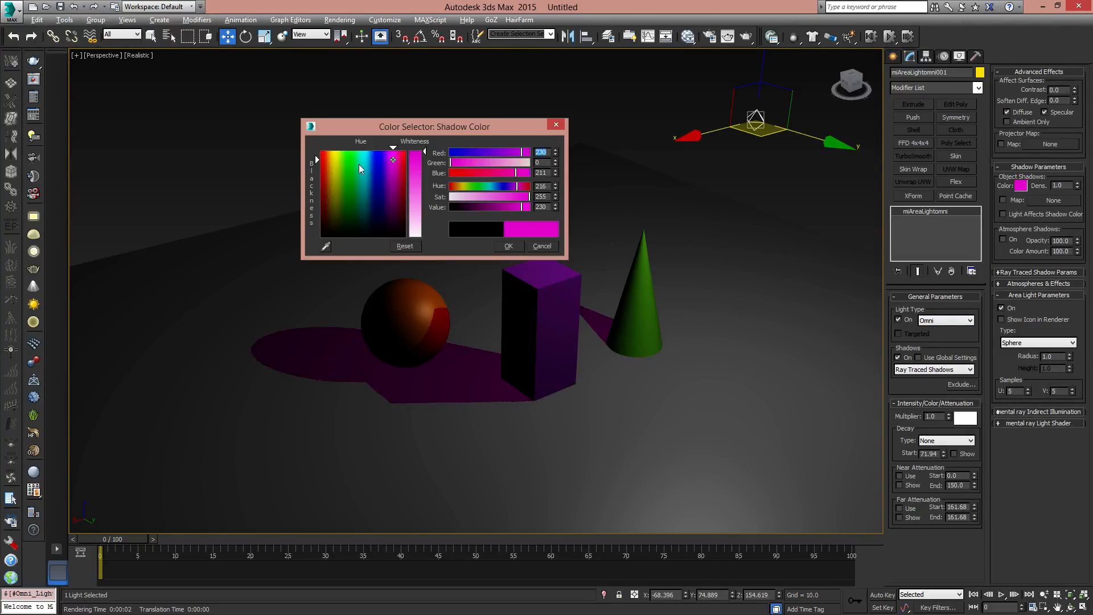
left_click_drag(359, 164, 395, 154)
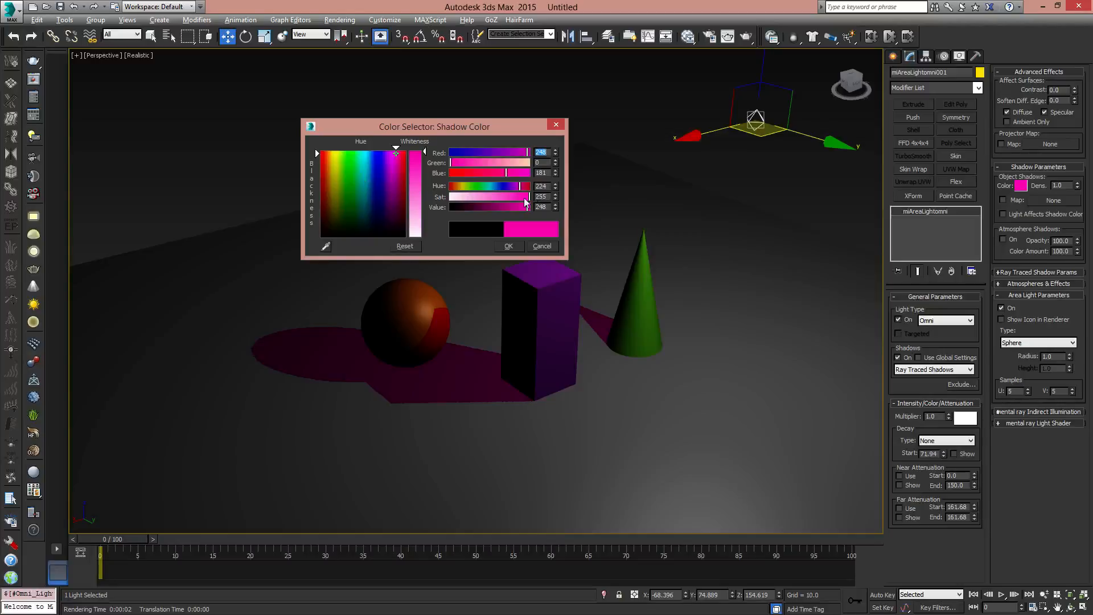
left_click(508, 246)
- Set the omni light's object shadow colour to black with RGB 0, 0, 0
middle_click_drag(502, 292, 598, 322, "alt")
left_click(1021, 186)
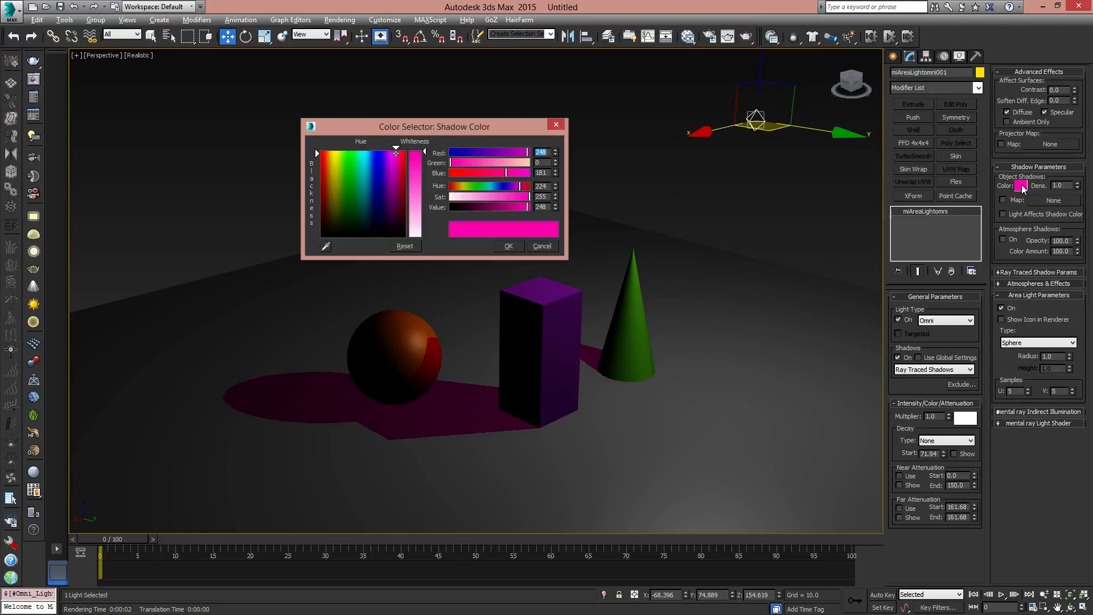
left_click_drag(394, 200, 384, 237)
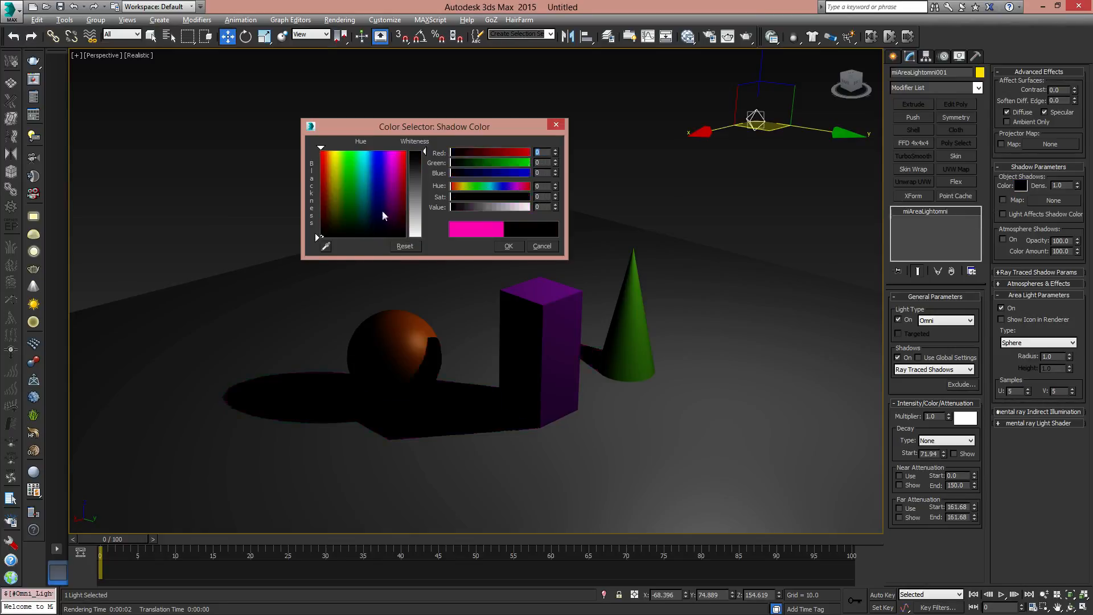
left_click(517, 246)
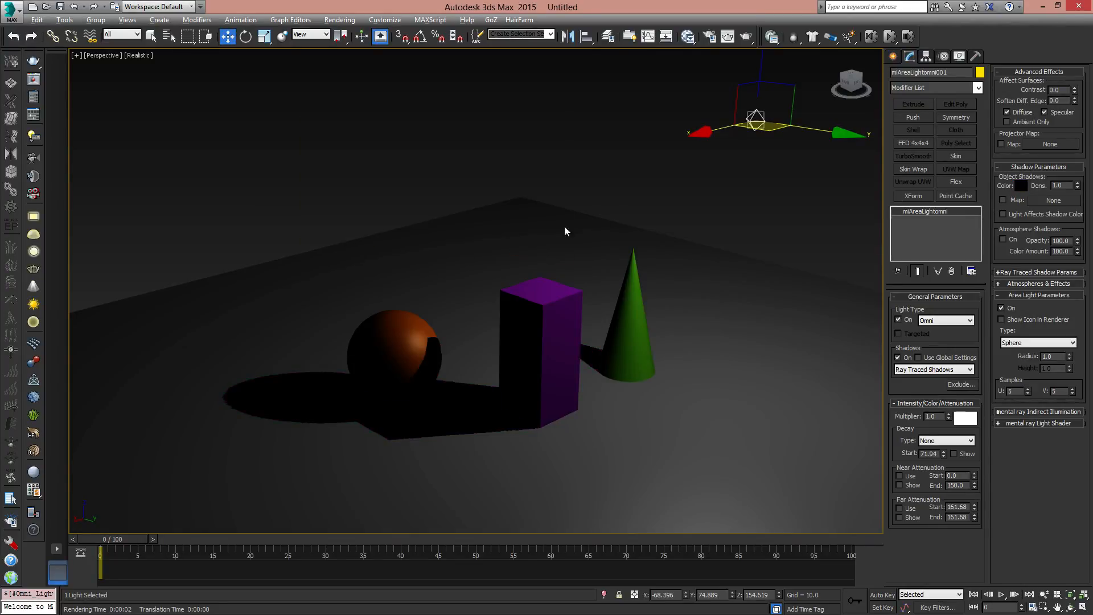
- Set the object shadow density to 0.5 and render the perspective view to check the shadows
double_click(1063, 185)
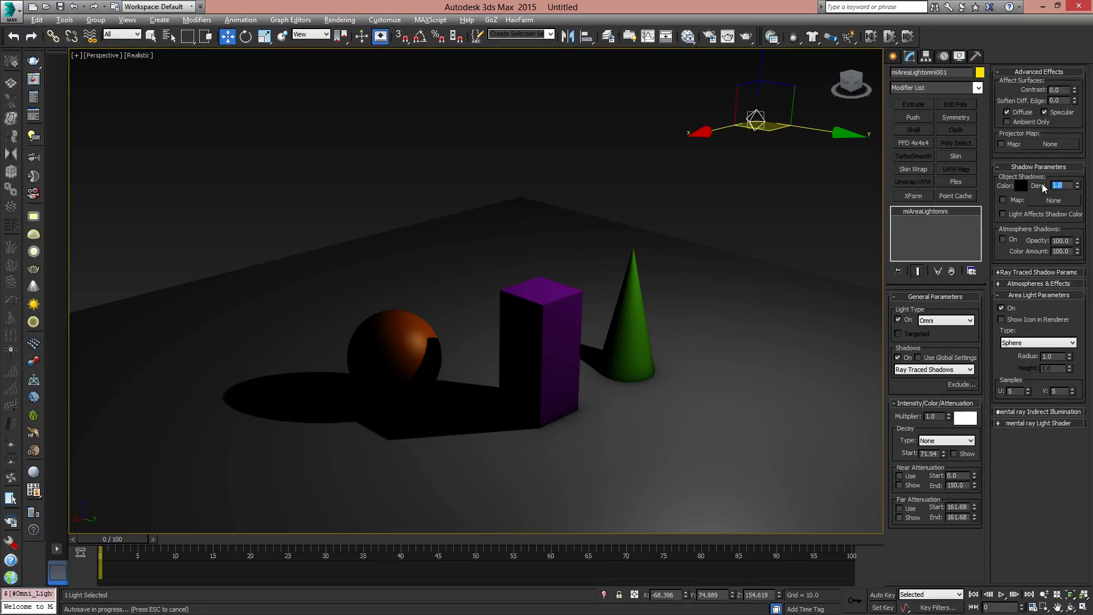
type("0.5")
key("Return")
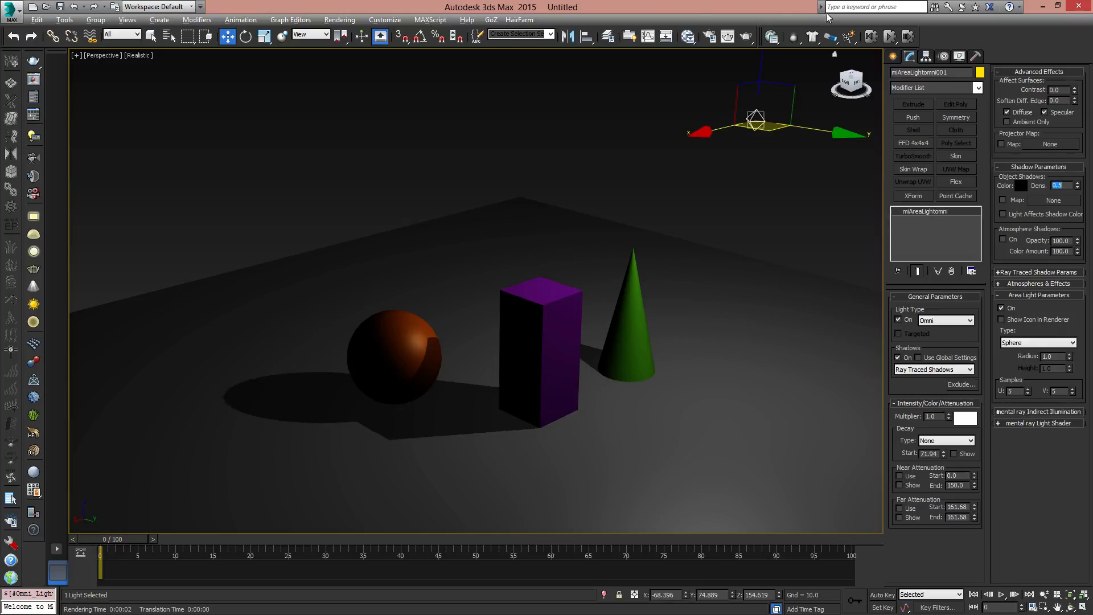
left_click(746, 36)
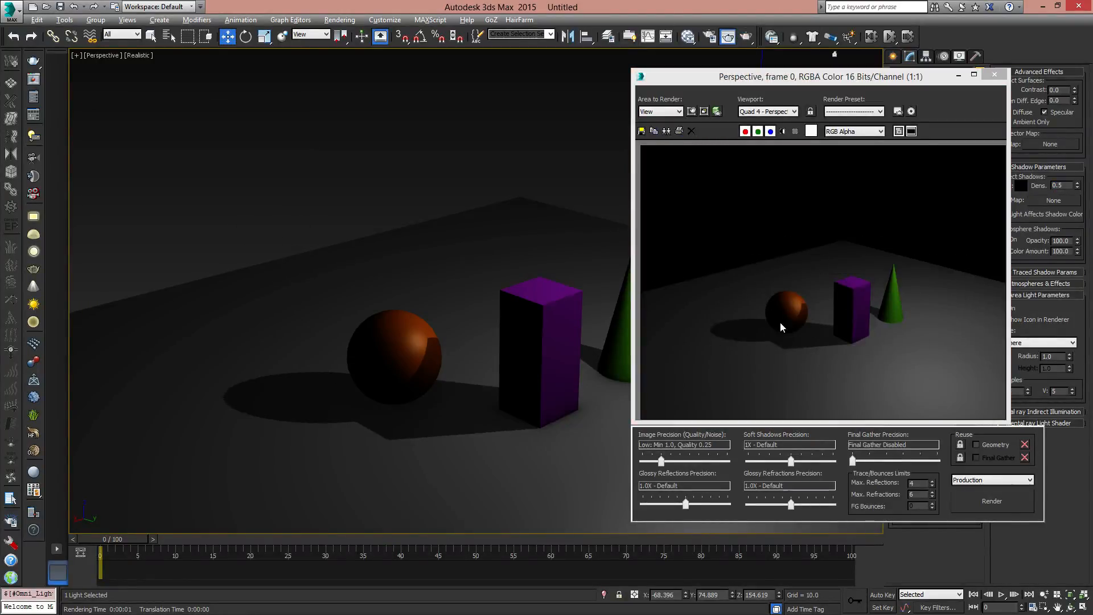
left_click(995, 74)
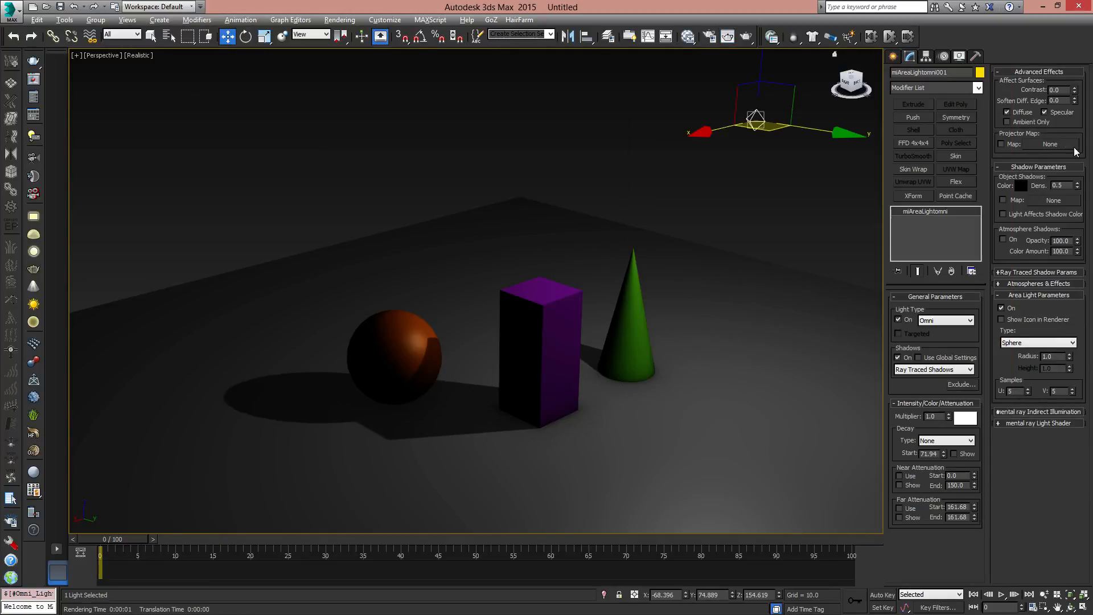
- Enable the object shadow map, assign a Waves map to it and test-render the perspective view
double_click(1058, 186)
left_click(1011, 201)
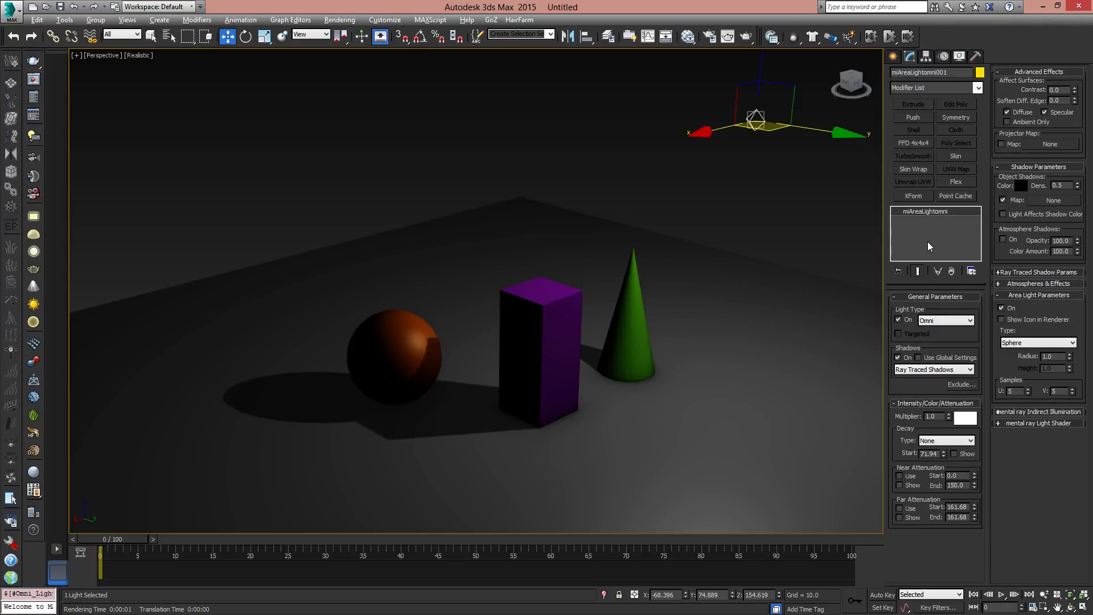
left_click(1054, 200)
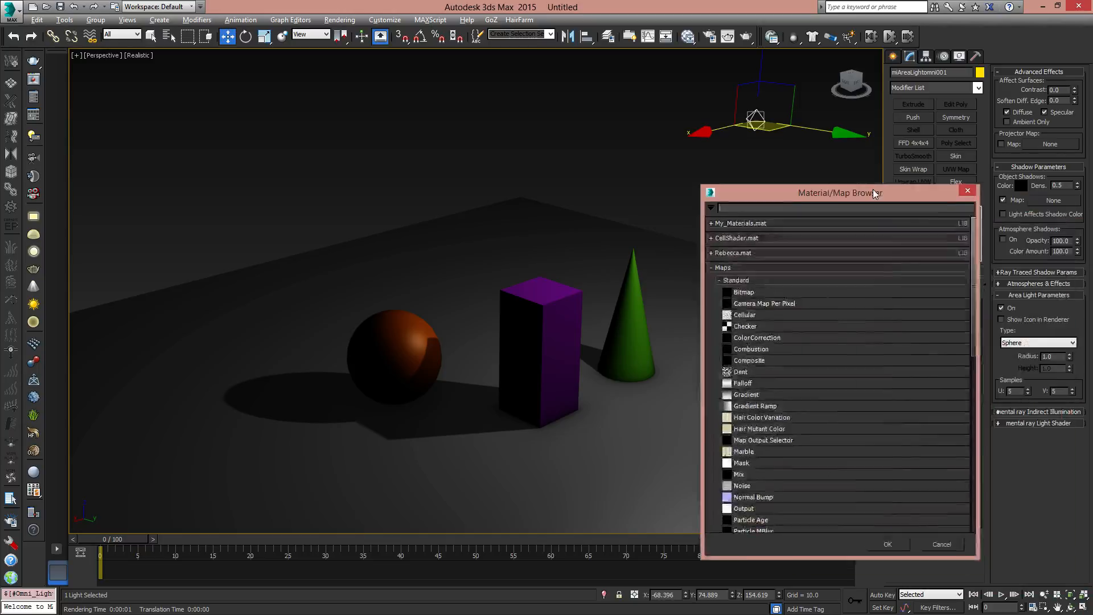
left_click_drag(873, 190, 629, 135)
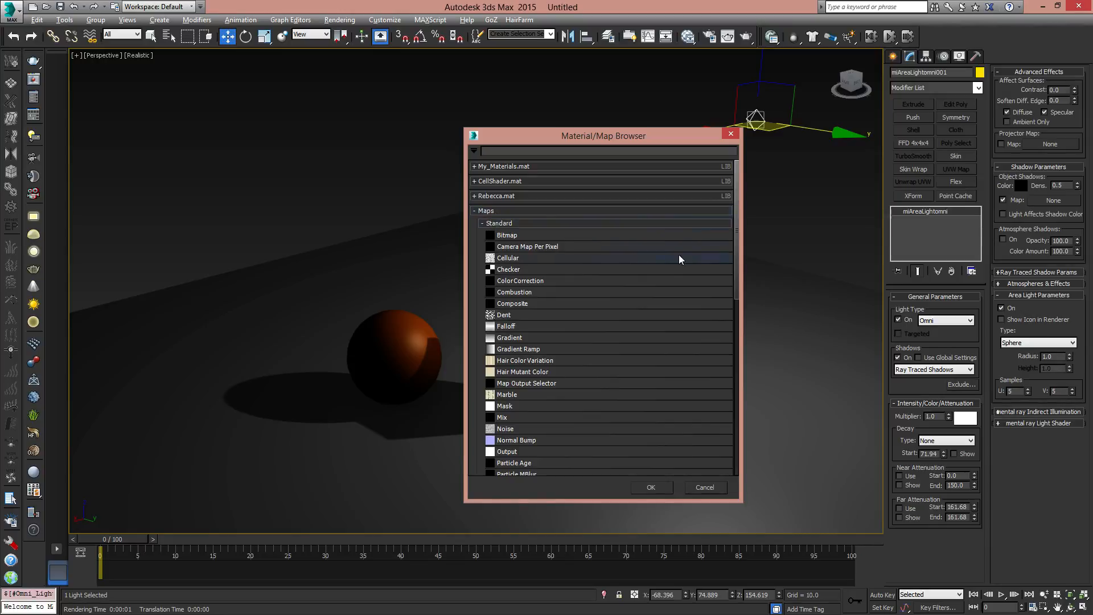
left_click_drag(736, 252, 747, 367)
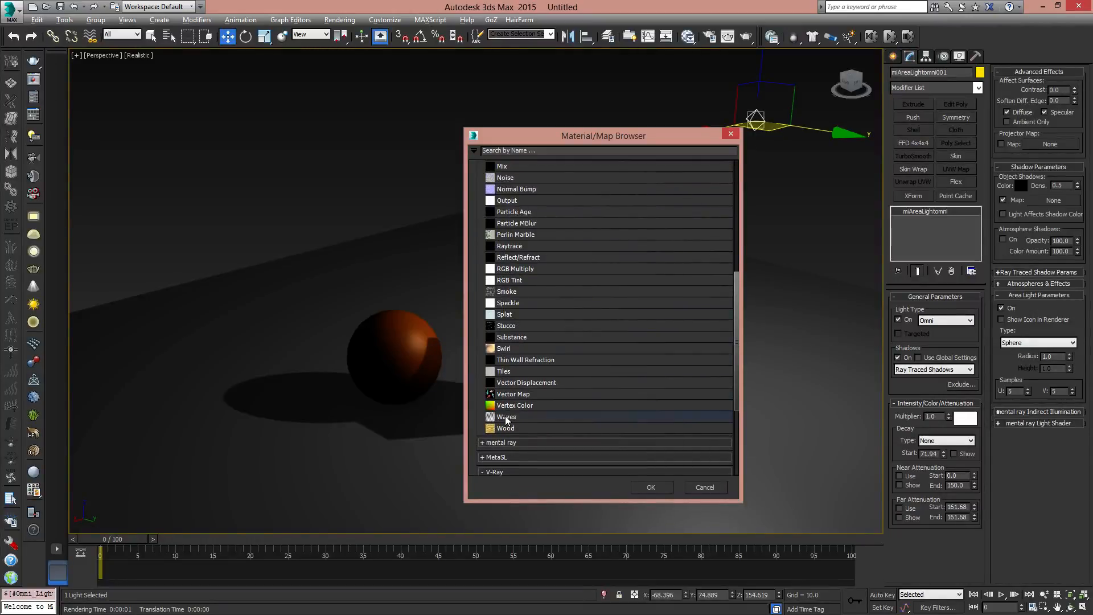
double_click(506, 416)
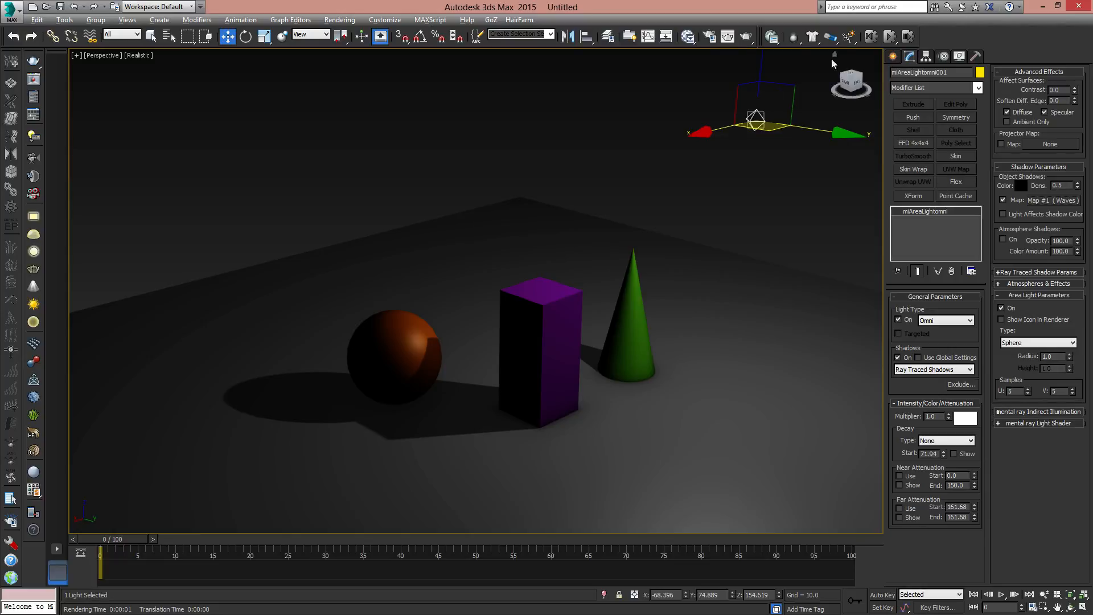
left_click(746, 37)
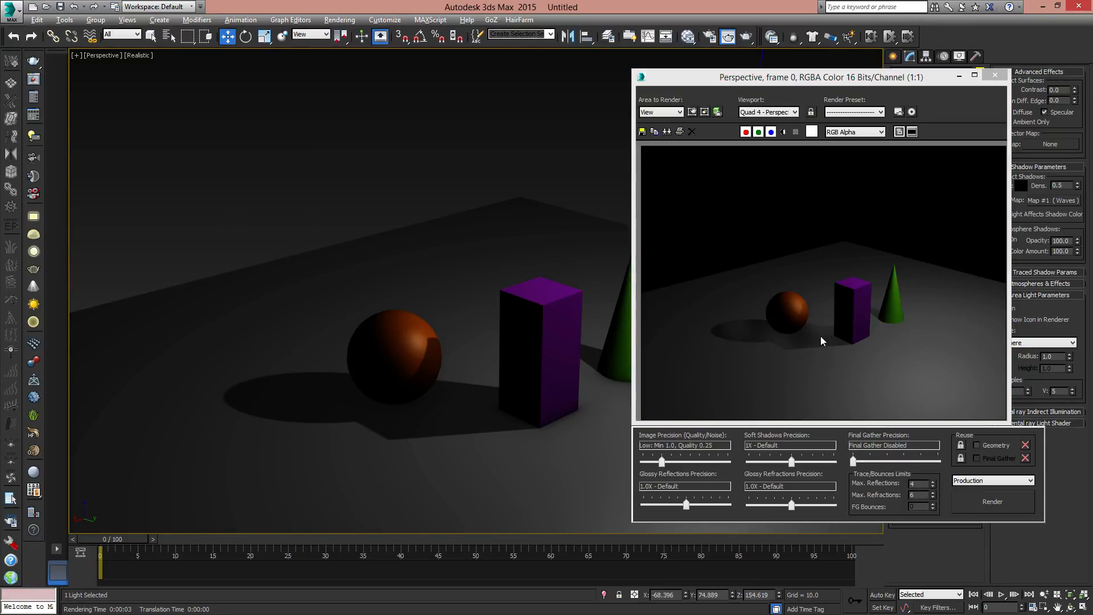
left_click(995, 75)
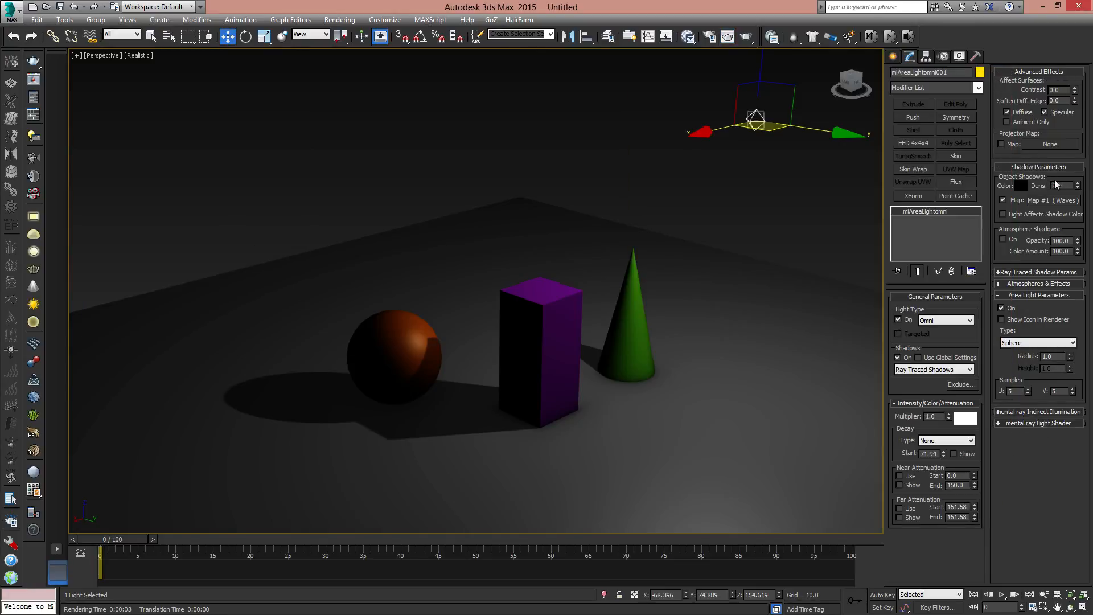
- Set the object shadow density to 1.0 and render the perspective view again
left_click_drag(1066, 186, 1025, 187)
type("1")
key("Return")
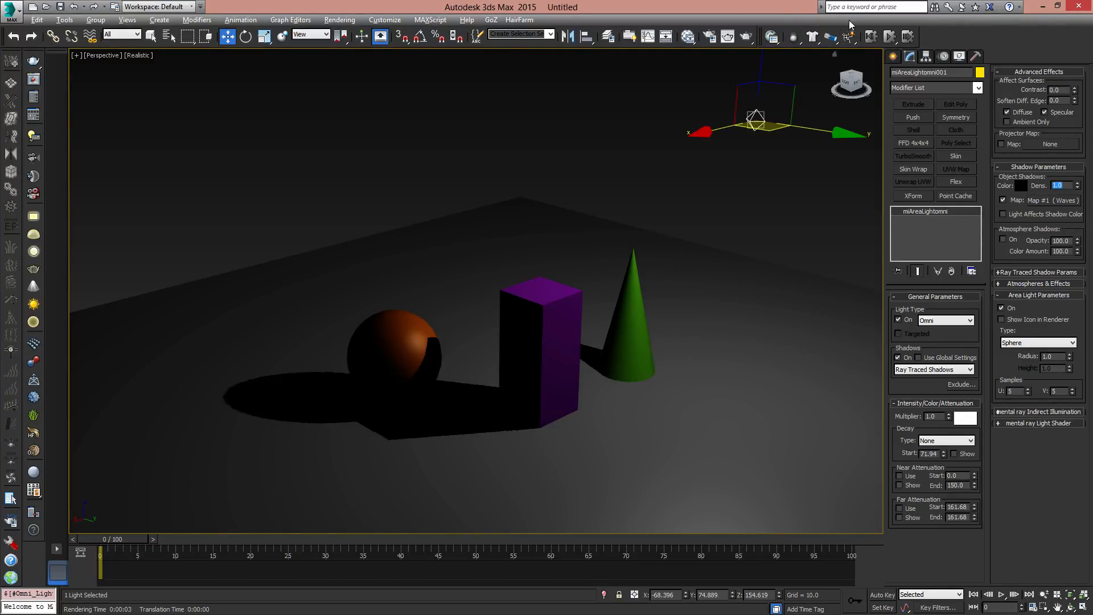
left_click(749, 35)
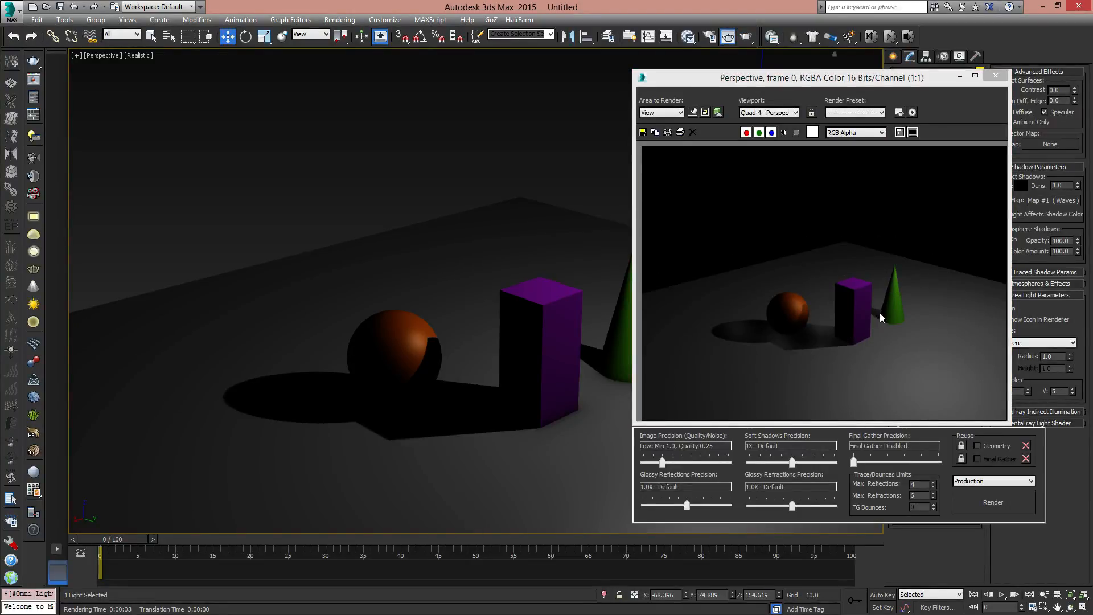
left_click(996, 76)
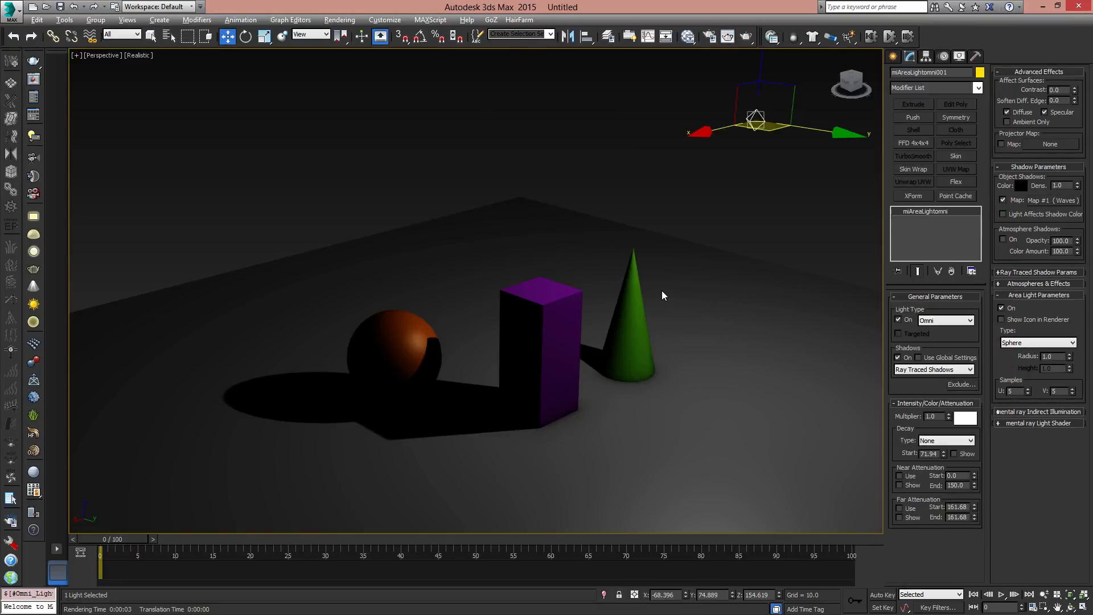
- Place the light's Waves shadow map in the Slate Material Editor as an instance and display its parameters
key("m")
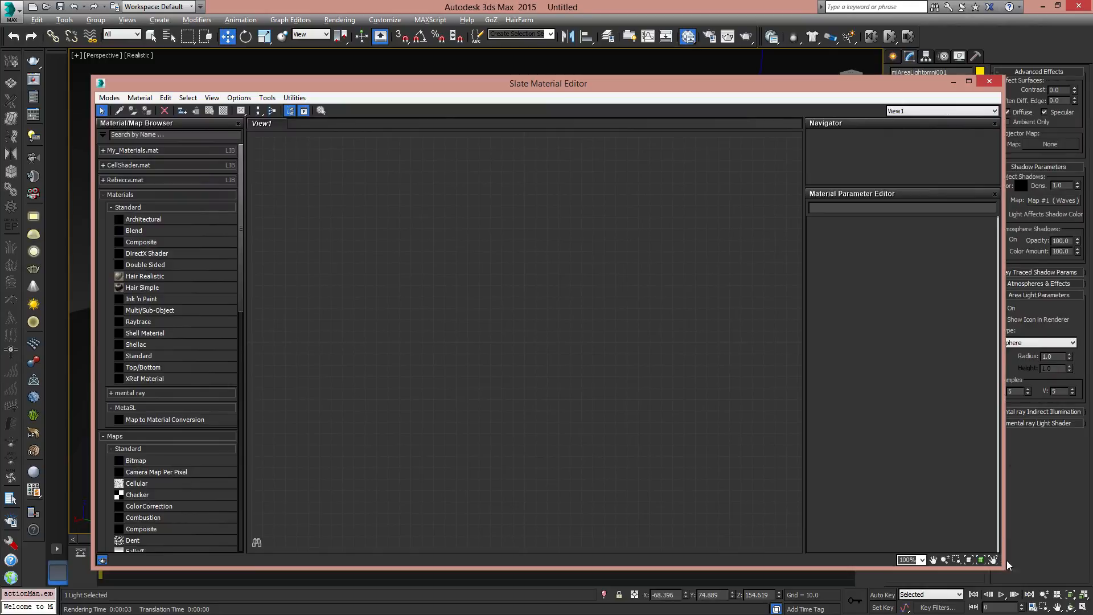
left_click_drag(1002, 565, 787, 515)
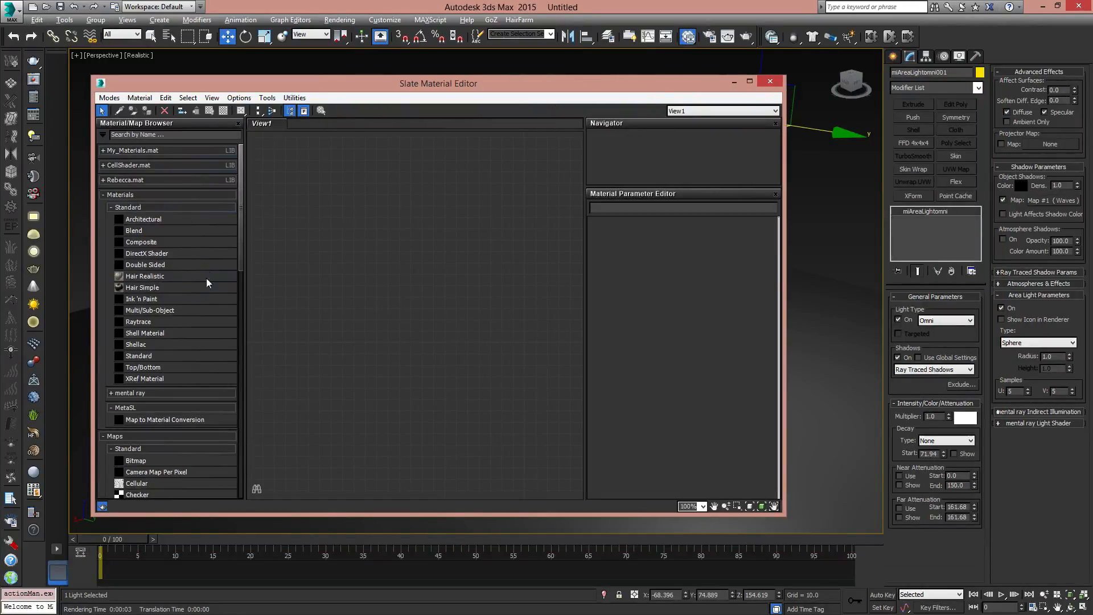
left_click(112, 207)
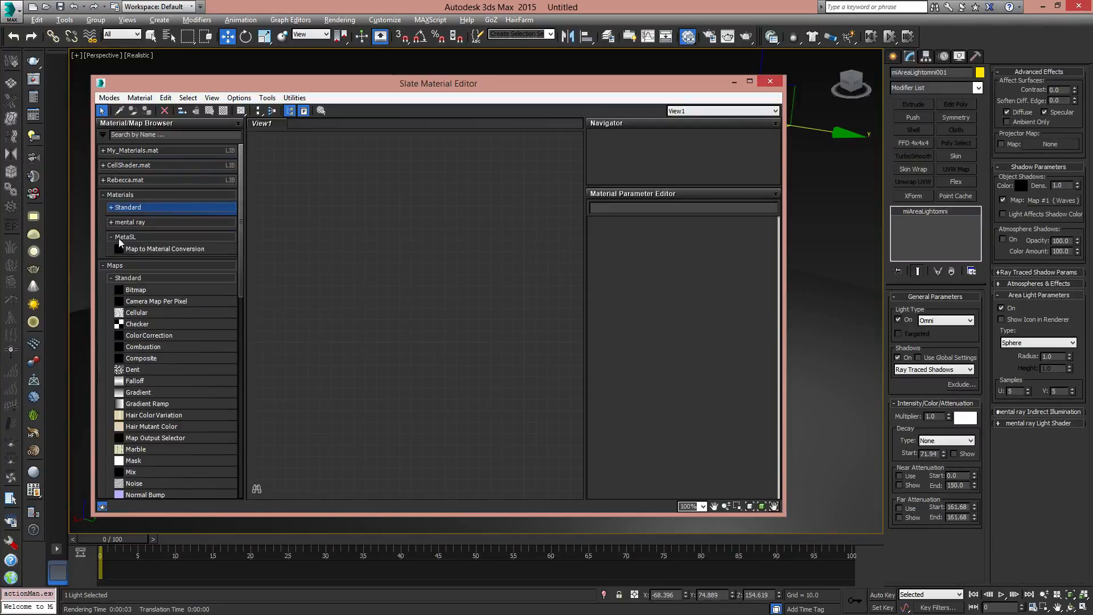
left_click(104, 265)
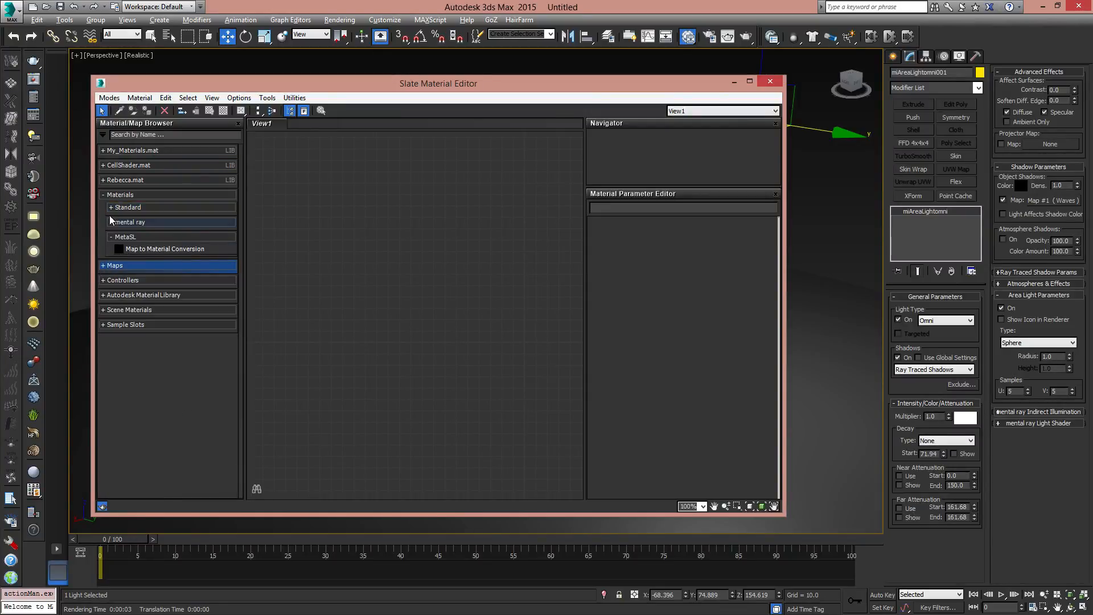
left_click(103, 265)
left_click(105, 265)
left_click_drag(1057, 200, 392, 226)
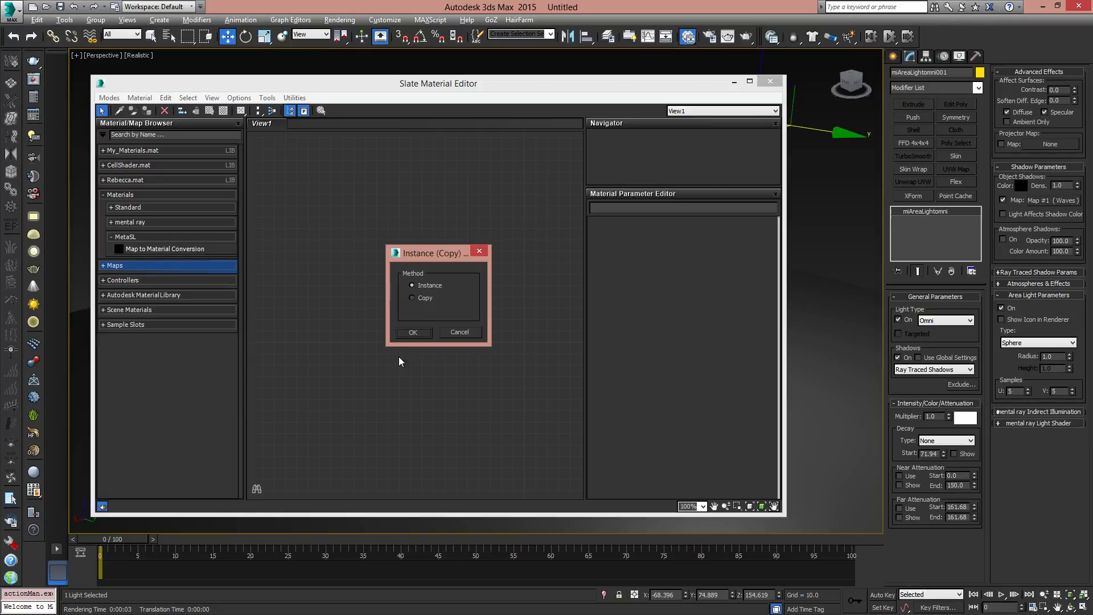
left_click(414, 332)
left_click_drag(381, 226, 411, 238)
double_click(410, 238)
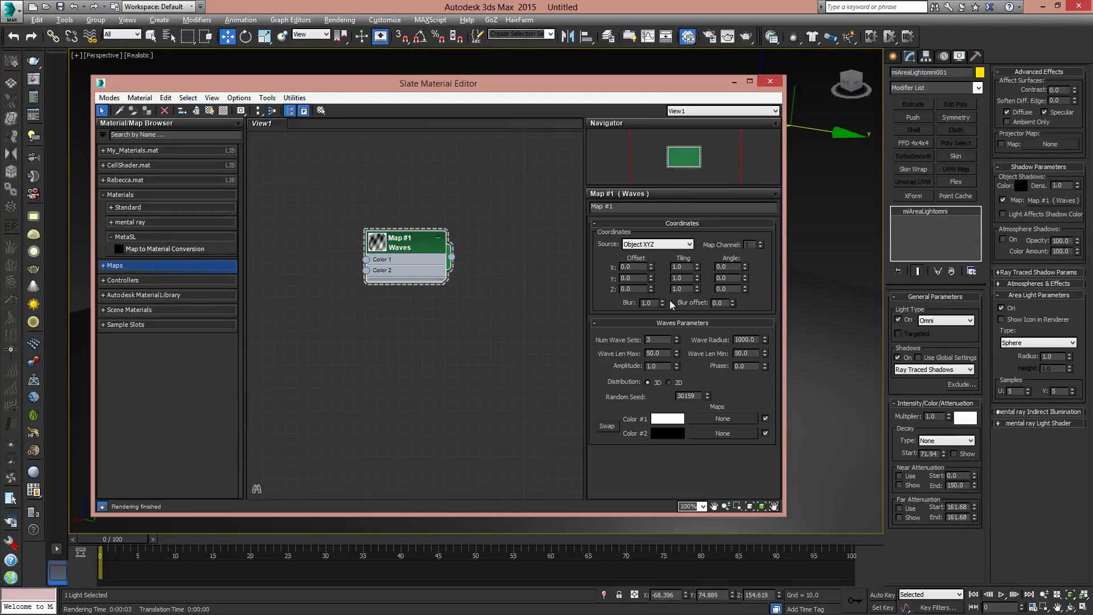
left_click_drag(786, 319, 677, 319)
left_click_drag(413, 251, 378, 228)
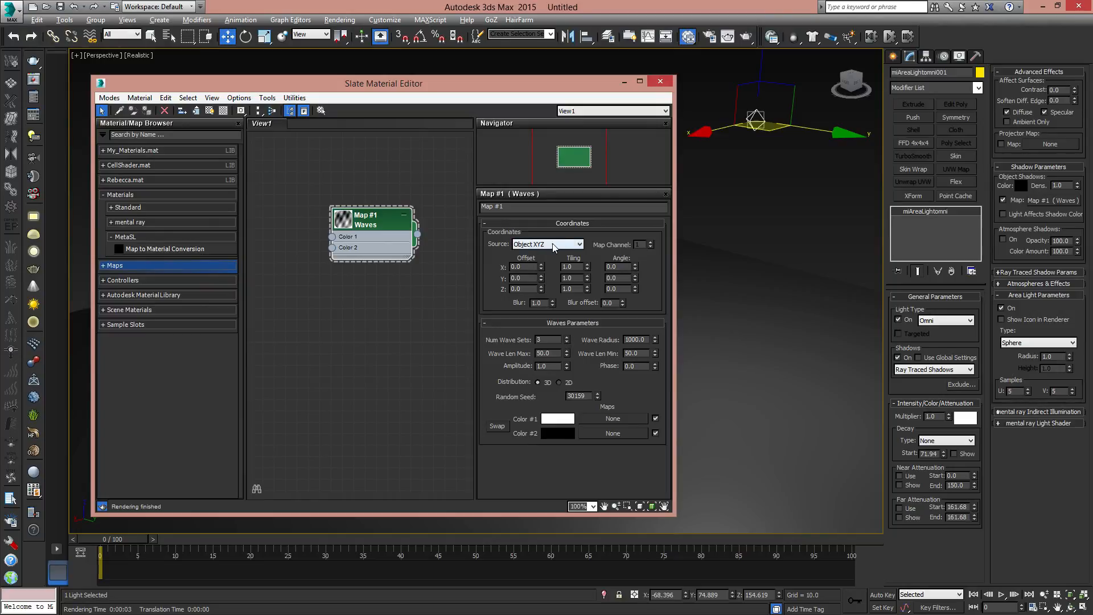
- Set the Waves map's tiling to 5 on X, Y and Z and enlarge its node preview
left_click(577, 244)
left_click(575, 243)
left_click(579, 246)
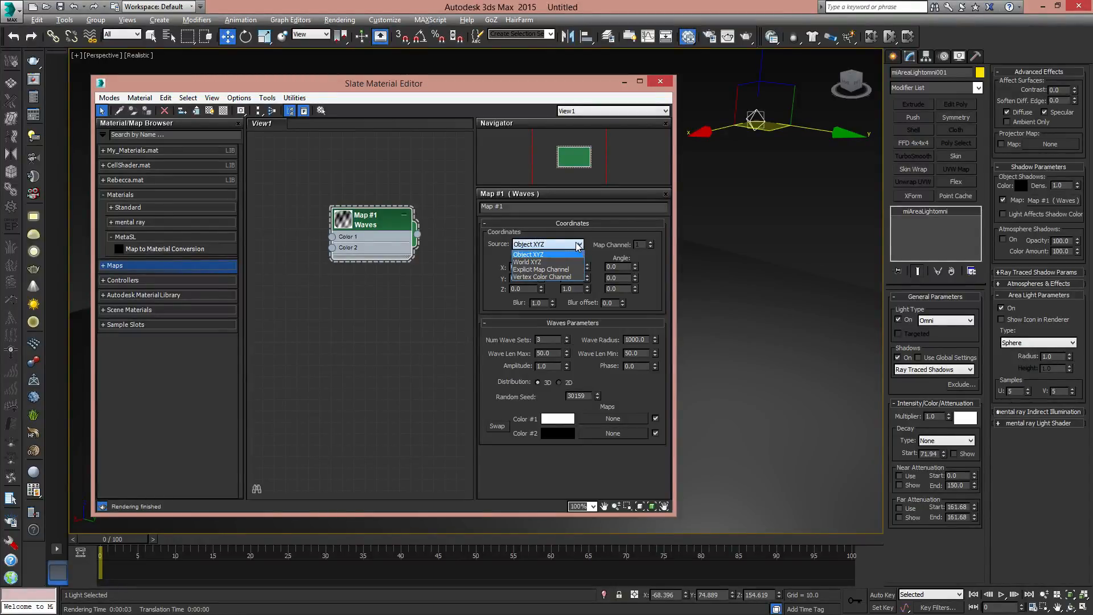
left_click(587, 234)
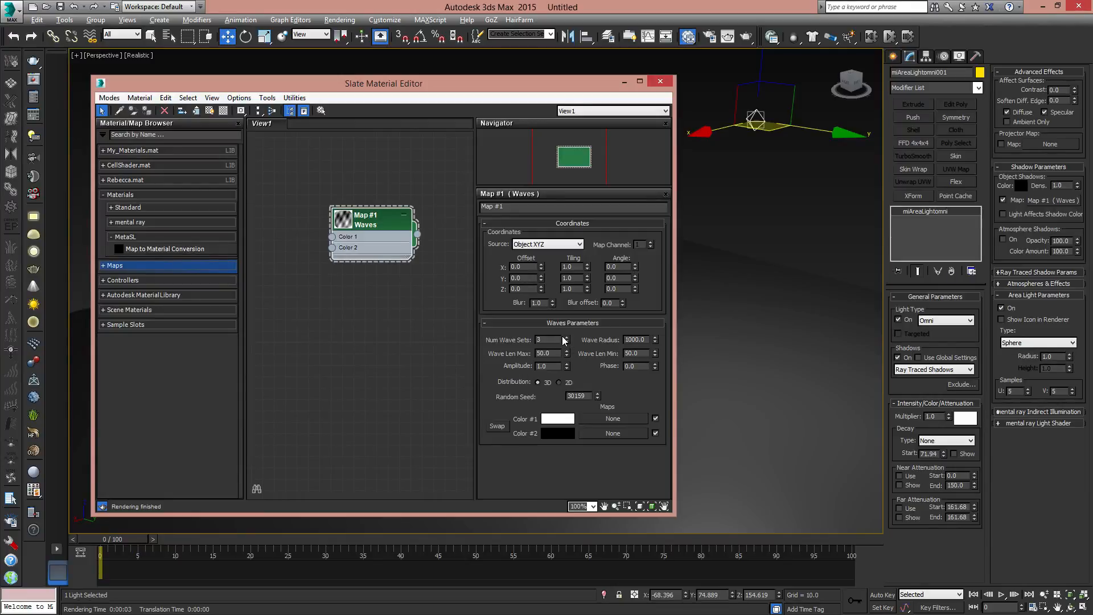
double_click(577, 266)
type("5")
key("Tab")
key("Tab")
type("5")
double_click(348, 218)
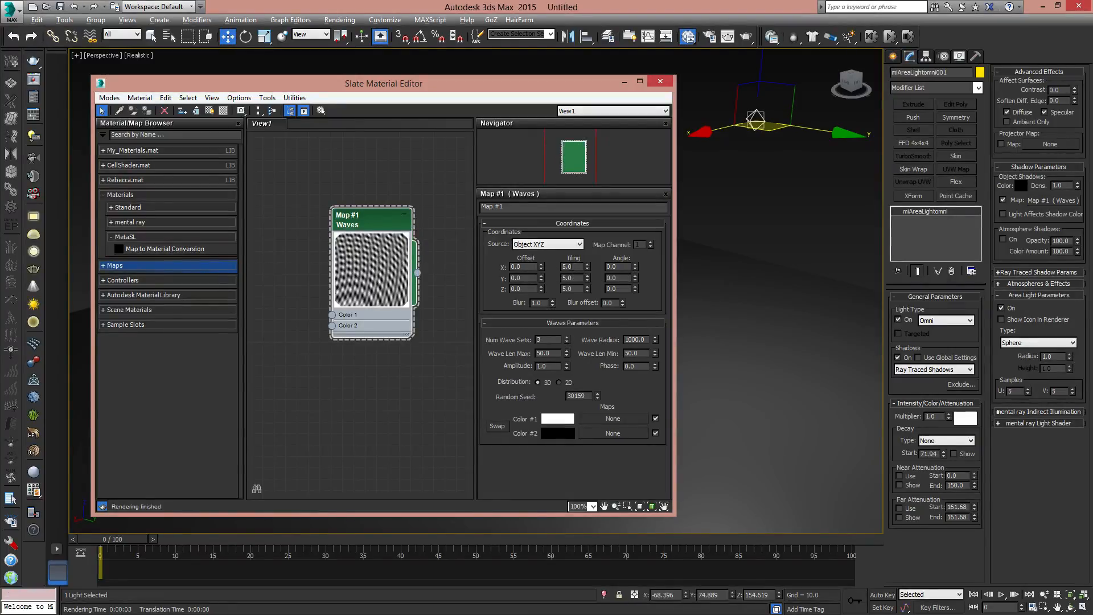
- Return the Waves map's tiling to 1 on X, Y and Z
double_click(570, 267)
key("Tab")
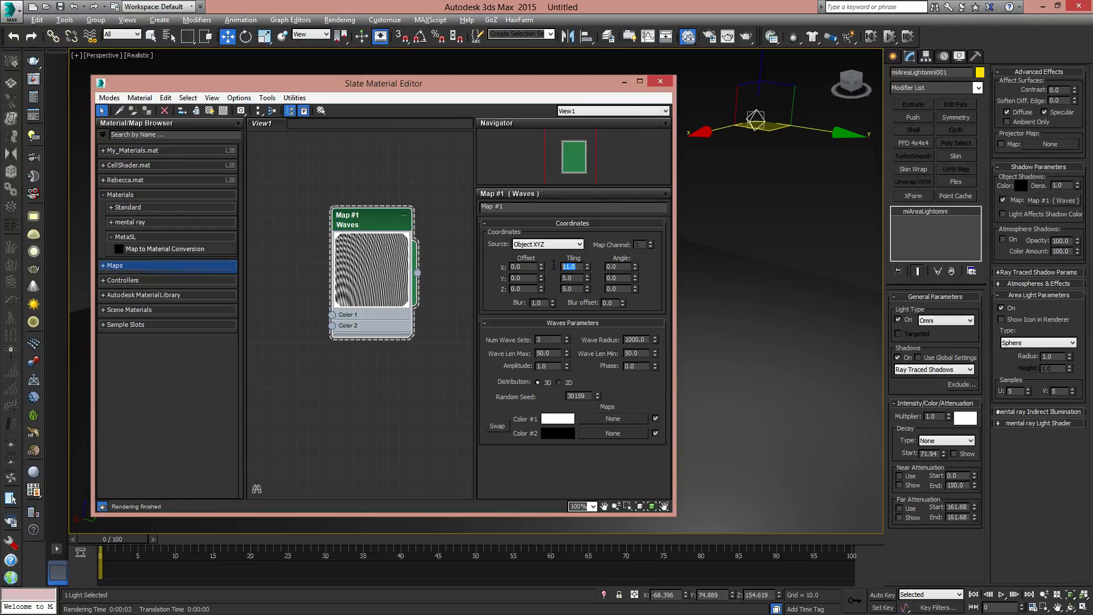
type("1")
key("Tab")
type("1")
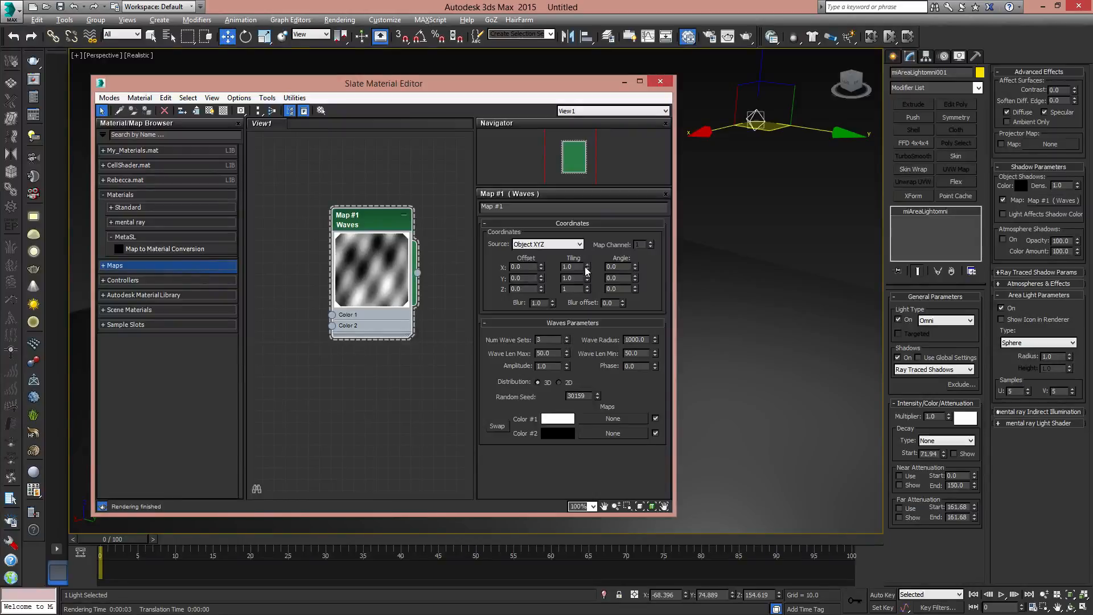
- Set the Waves map's X tiling to 5 while keeping the Y tiling at 1
double_click(579, 267)
key("Tab")
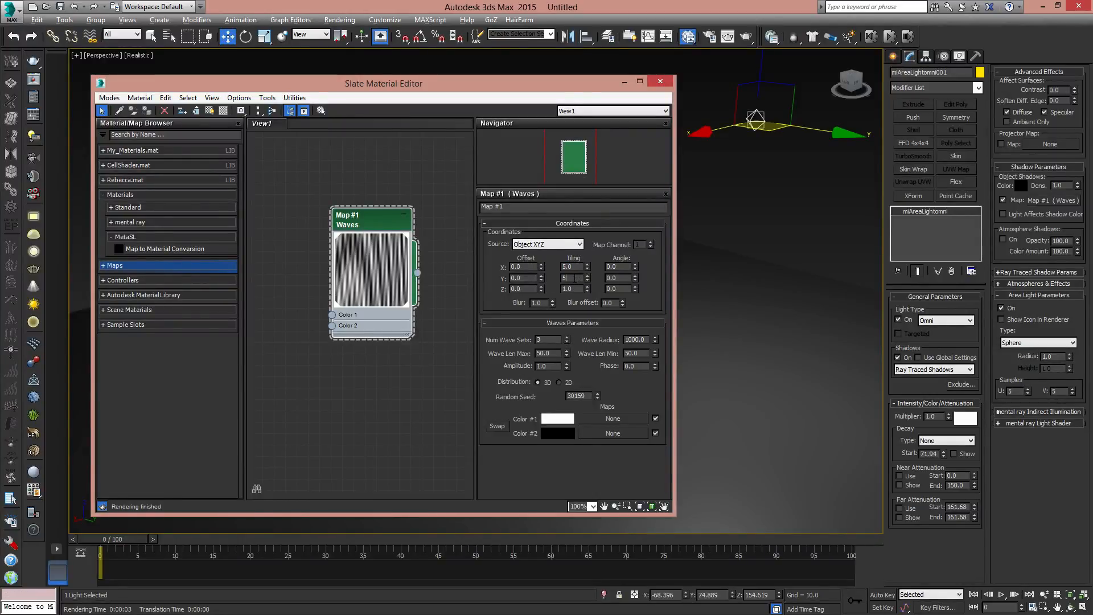
left_click_drag(573, 278, 550, 277)
type("1")
key("Return")
- Render the perspective view and compare the shadow pattern with the Waves map's node preview
left_click_drag(564, 85, 0, 149)
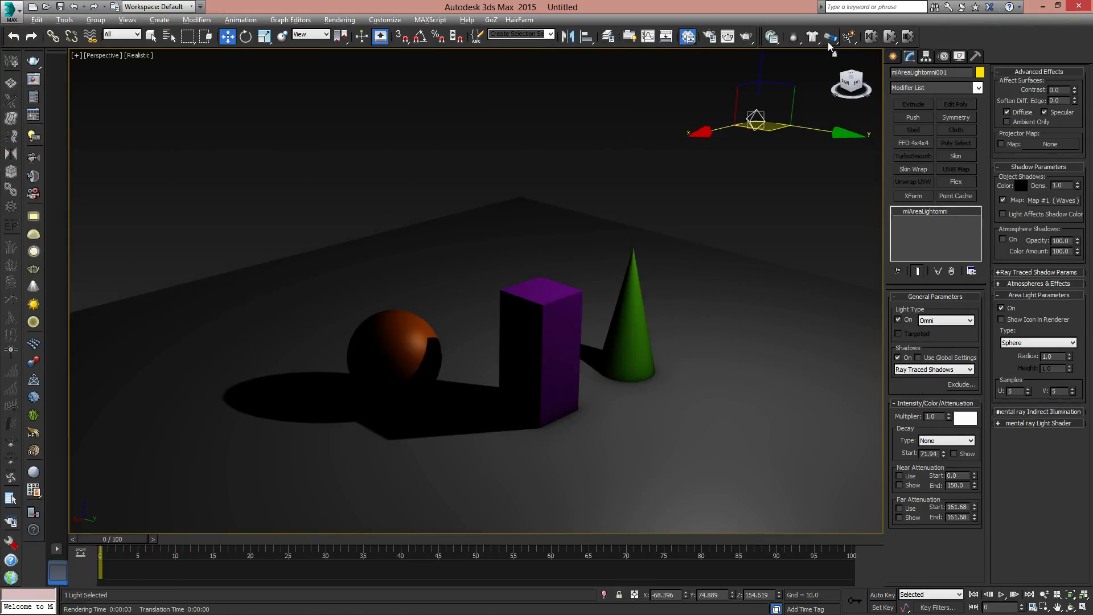
left_click(746, 36)
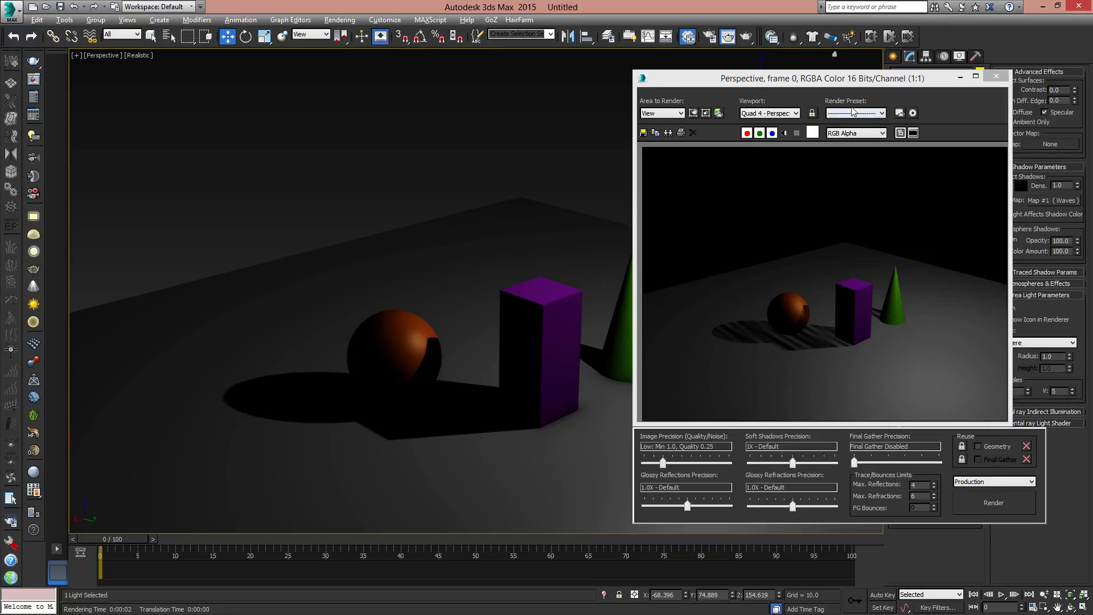
left_click_drag(877, 79, 473, 77)
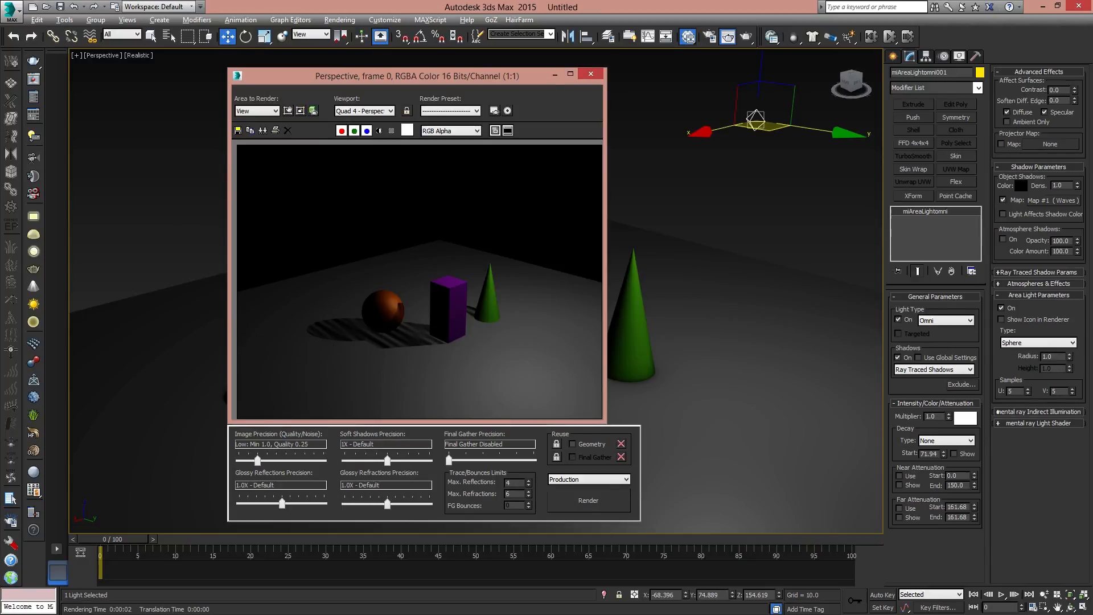
key("m")
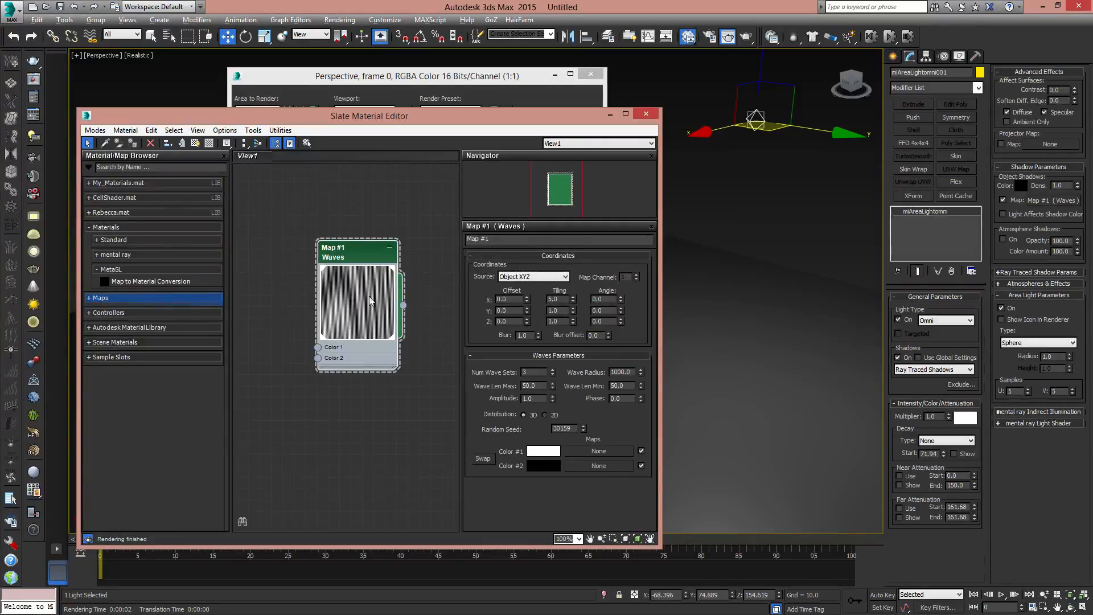
key("m")
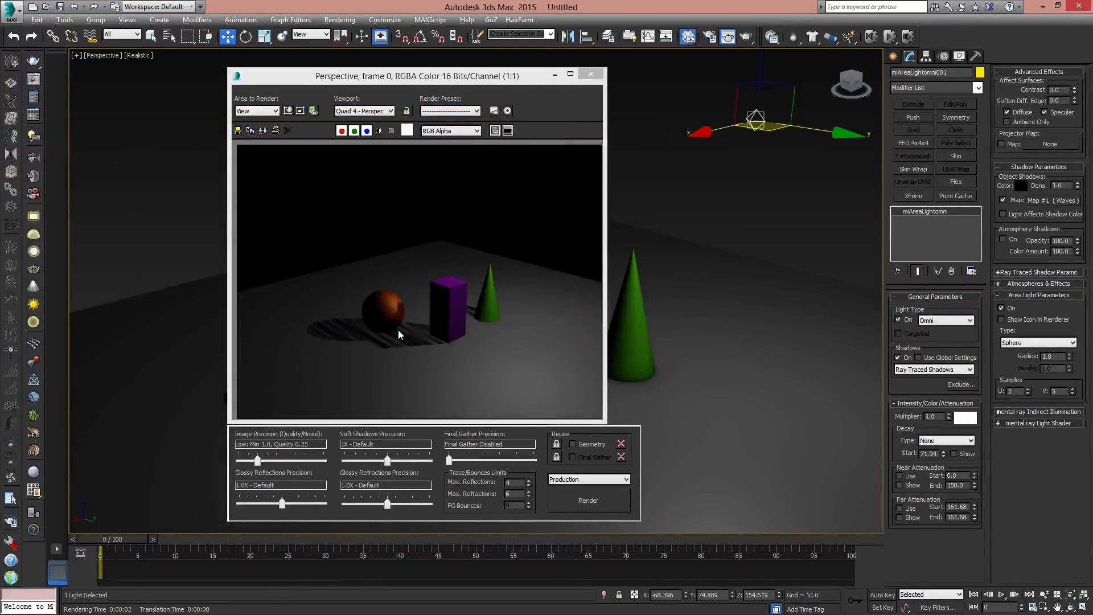
- Turn on Light Affects Shadow Color for the omni light and re-render the perspective view
left_click(1017, 215)
left_click(599, 504)
left_click_drag(506, 82, 532, 93)
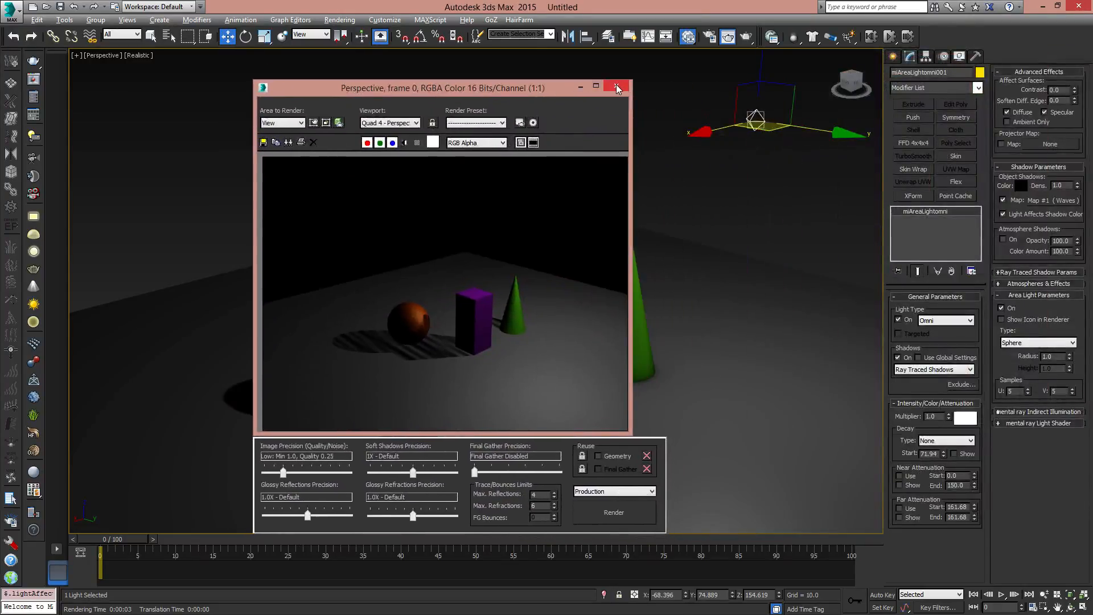
left_click(616, 87)
- Clear the Waves map from the light's object shadows and expand the ray traced shadow parameters
right_click(1051, 202)
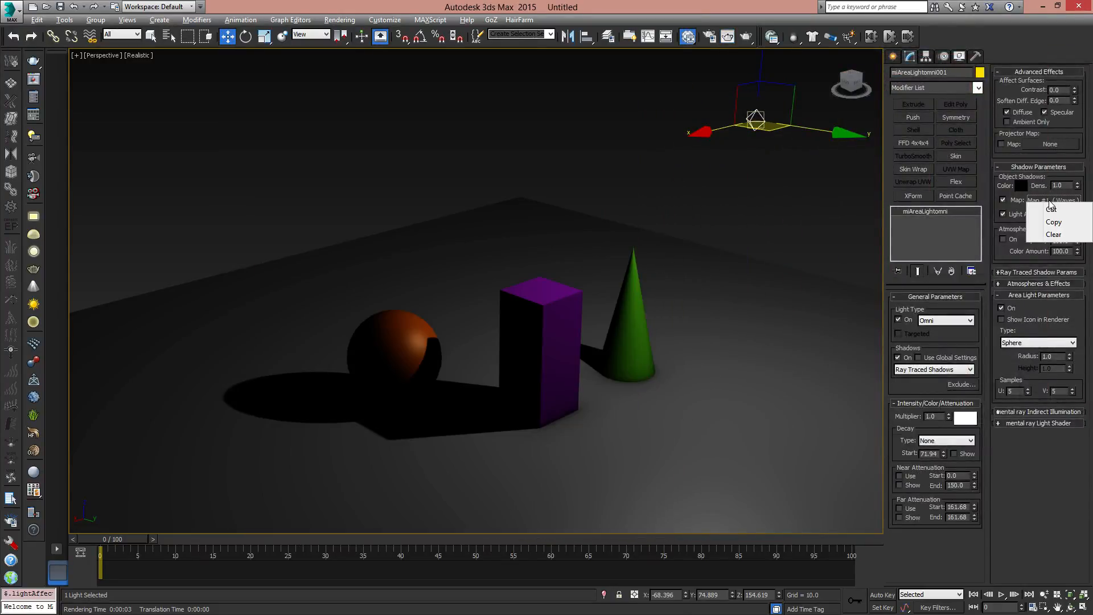
left_click(1054, 234)
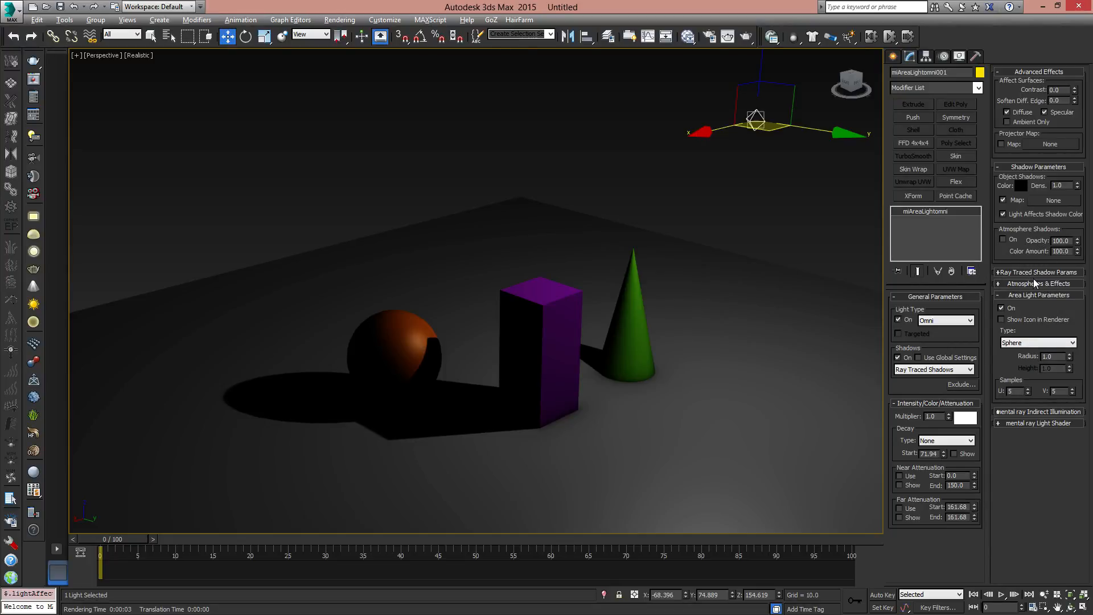
left_click(1000, 272)
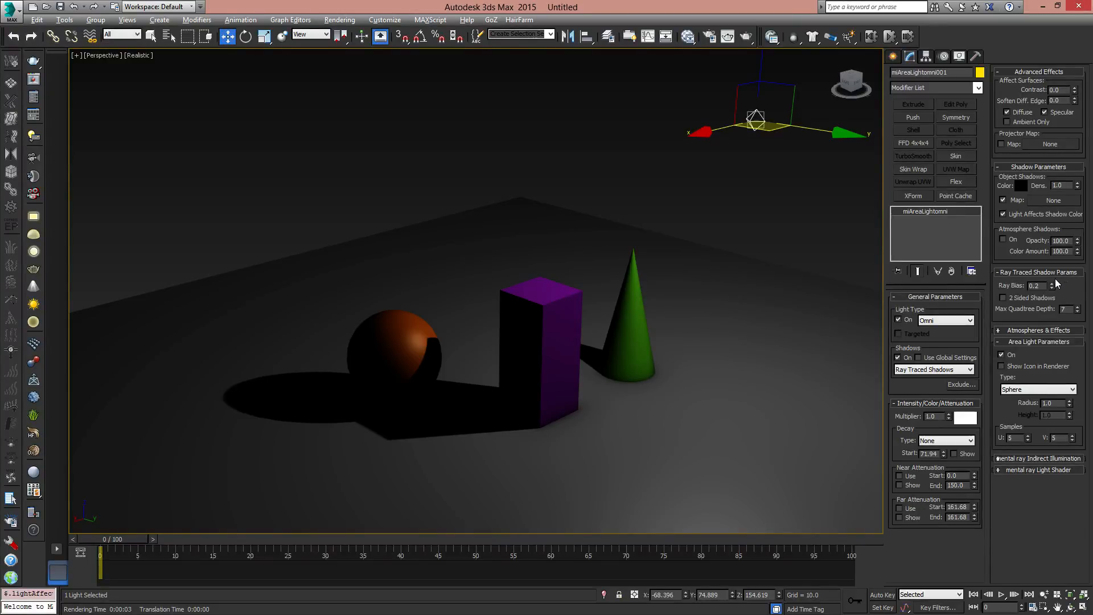
- Switch the light's shadow type to mental ray Shadow Map and back to Ray Traced Shadows
left_click(953, 369)
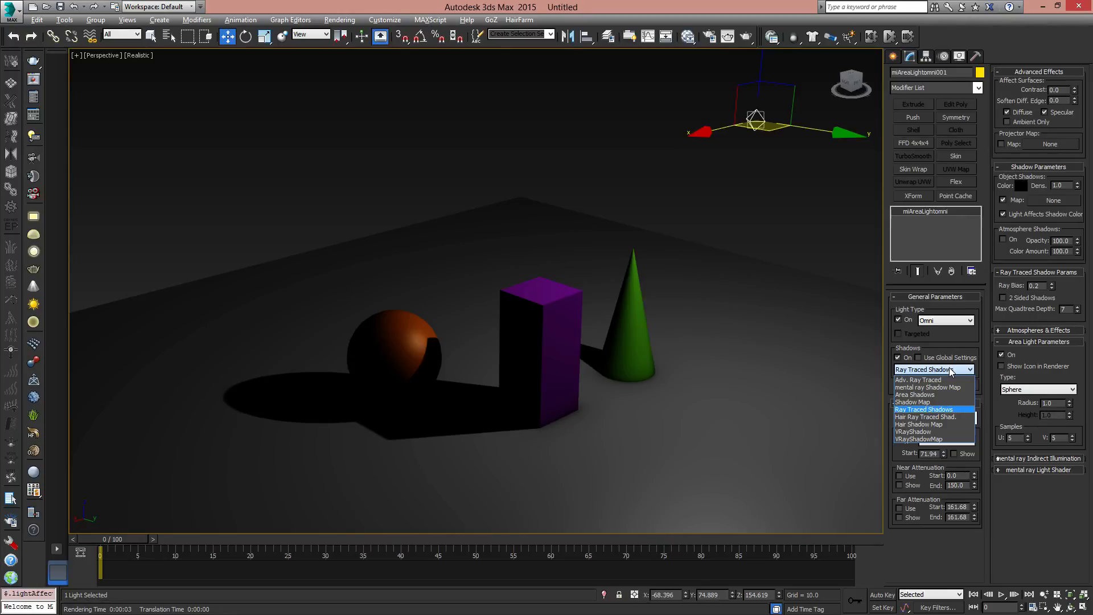
left_click(923, 388)
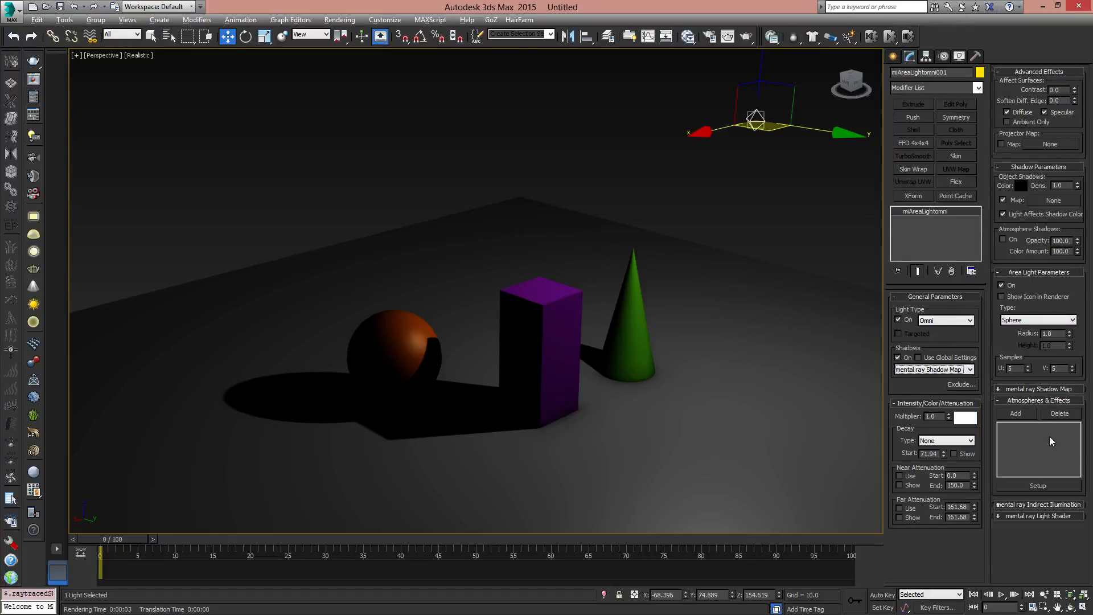
left_click(935, 371)
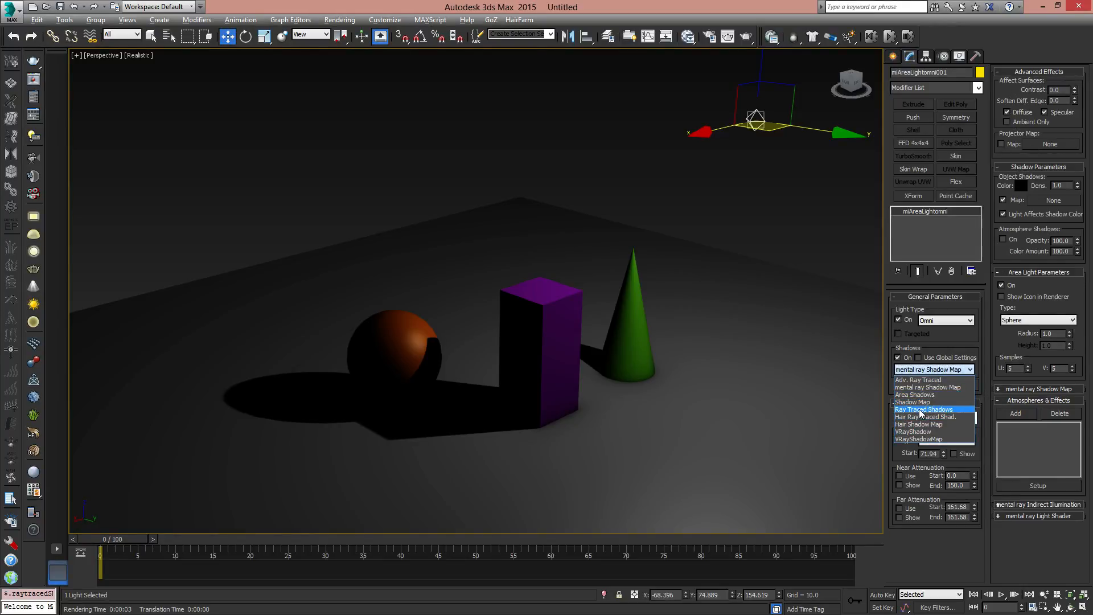
left_click(922, 411)
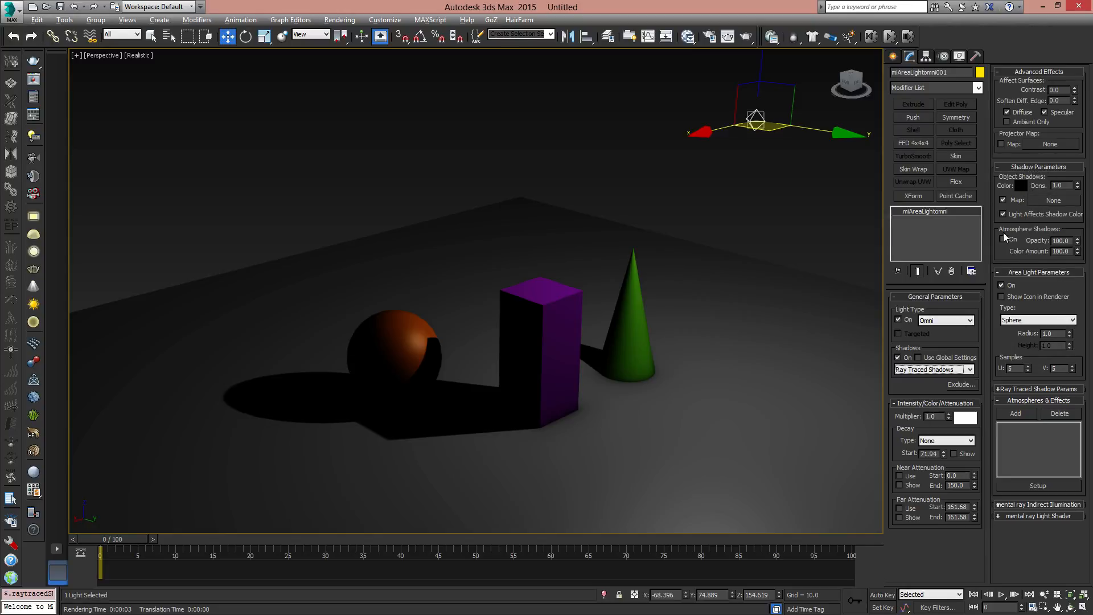
- Enable 2 Sided Shadows for the ray traced shadows and move the light to about X -1, Y 105
left_click(1033, 167)
left_click(1031, 167)
left_click(1038, 389)
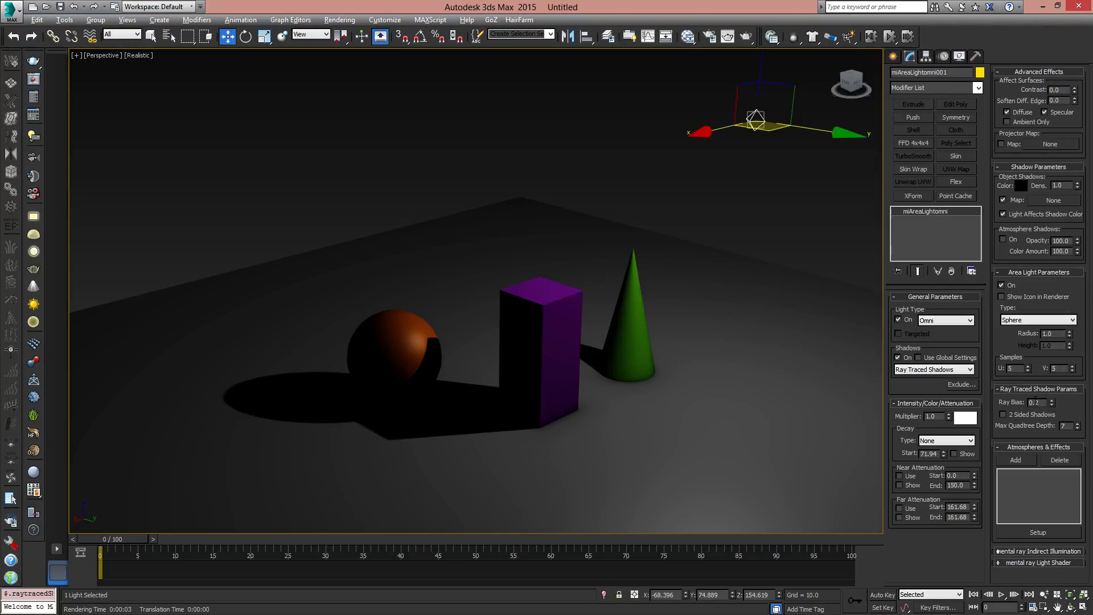
left_click(1004, 415)
left_click_drag(771, 127, 747, 157)
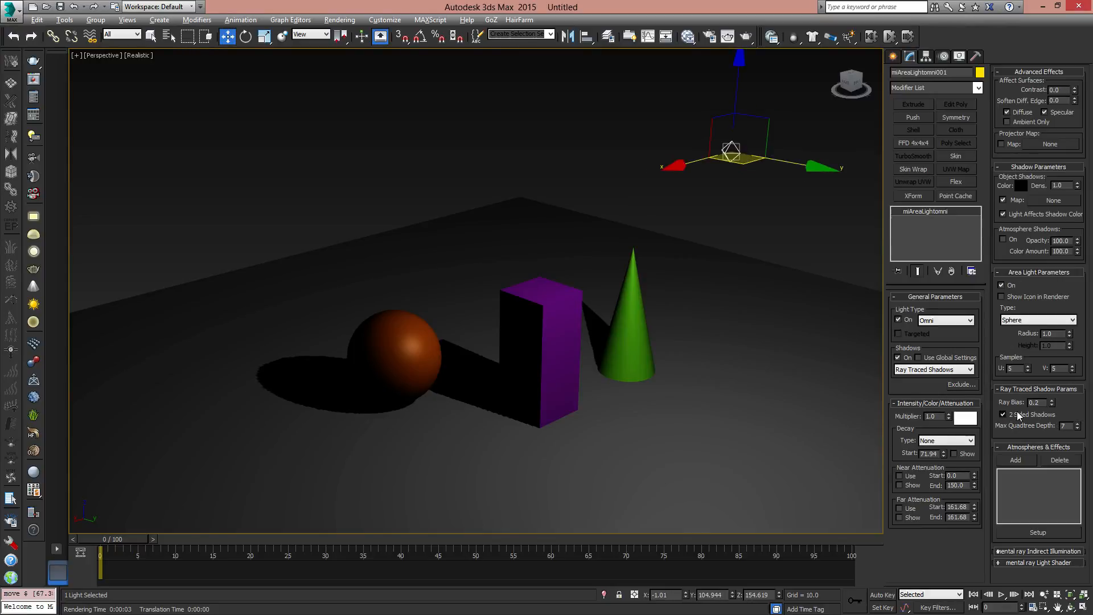
- Render the perspective view with two-sided shadows, then disable 2 Sided Shadows
left_click(751, 36)
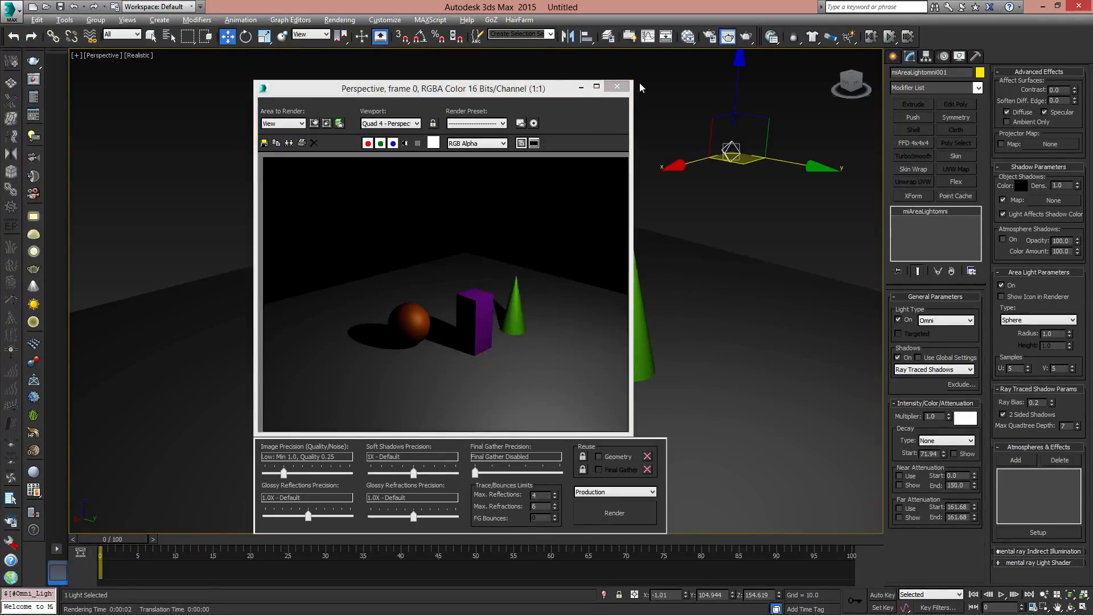
left_click(617, 86)
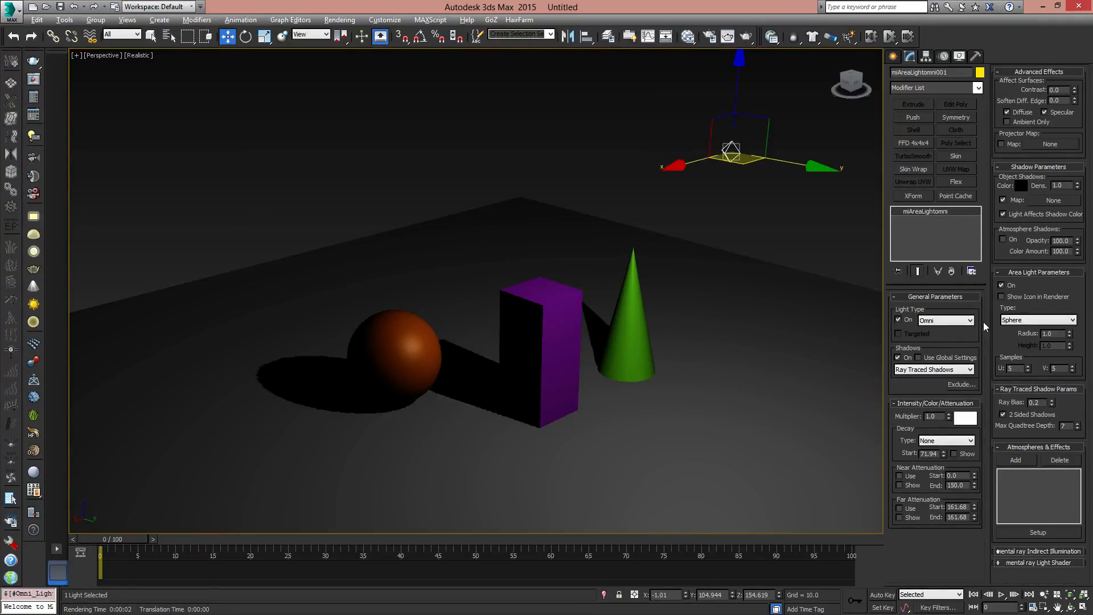
left_click(1003, 414)
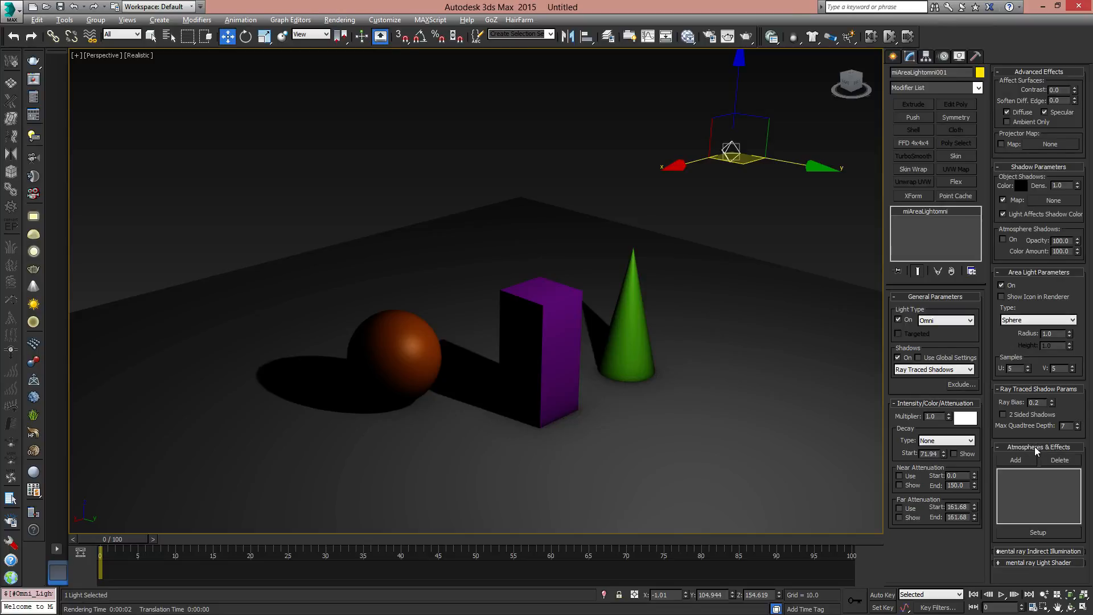
- Move the light to about X -80, Y 84 and add a new Lens Effects entry to its atmospheres and effects
scroll(713, 377, "down", 4)
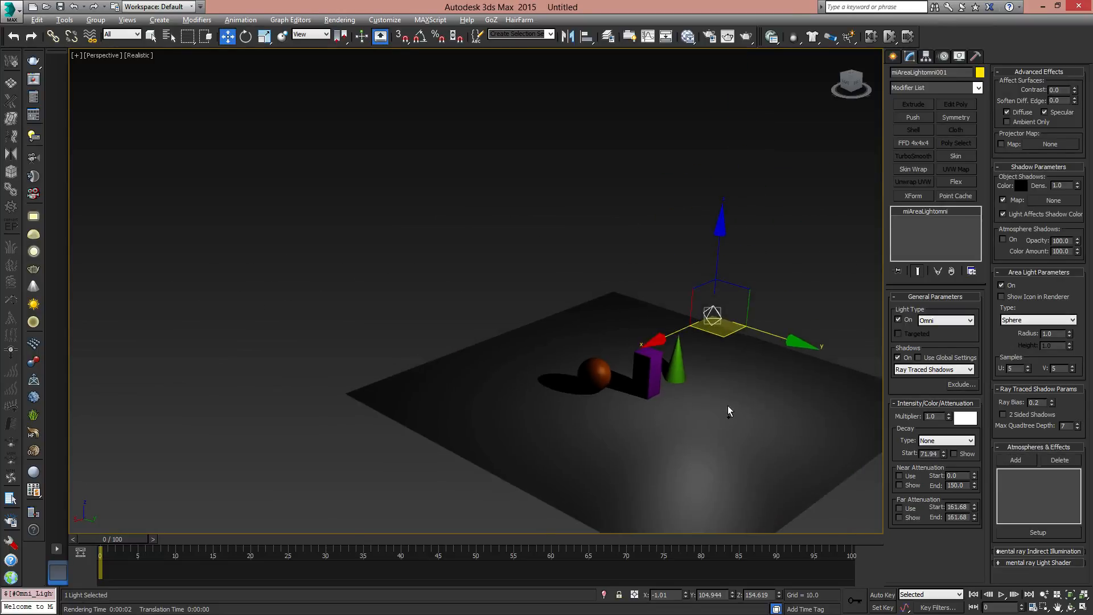
scroll(719, 380, "up", 3)
left_click_drag(715, 295, 729, 261)
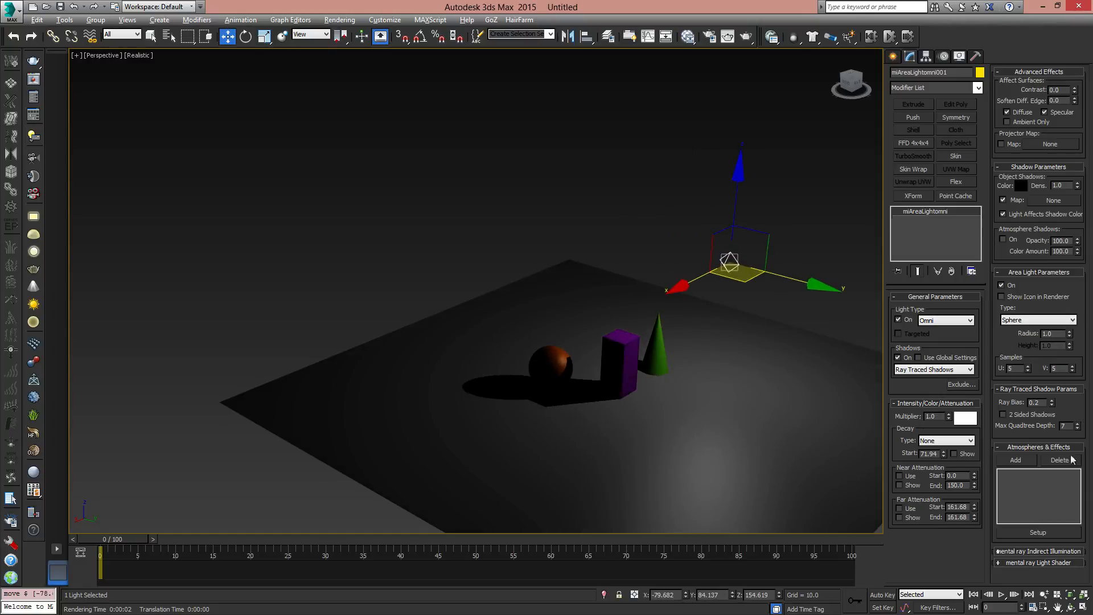
left_click(1016, 460)
left_click(473, 268)
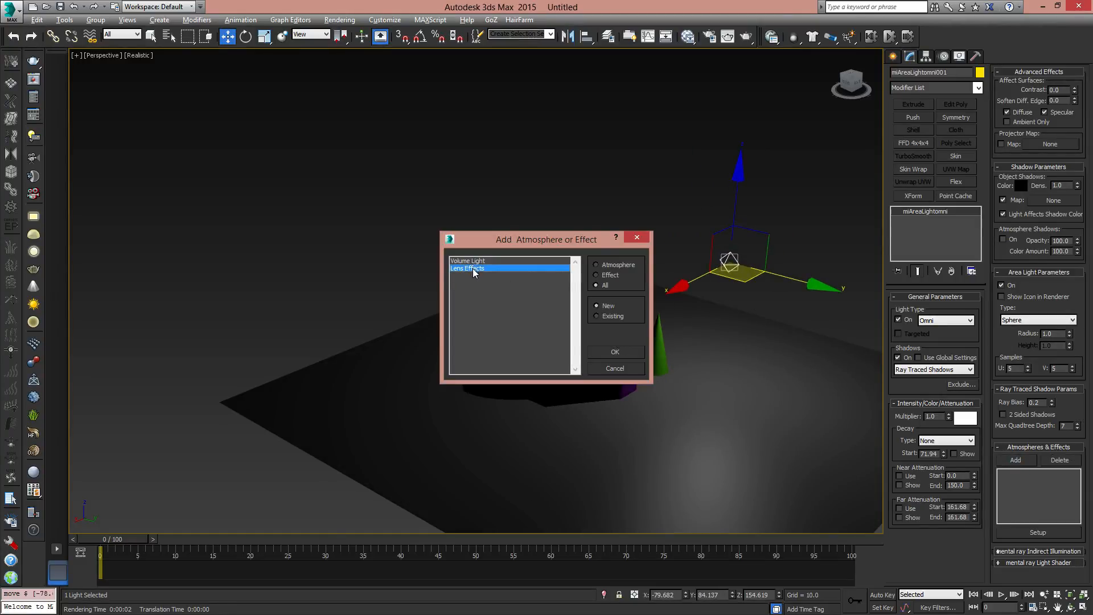
left_click(612, 353)
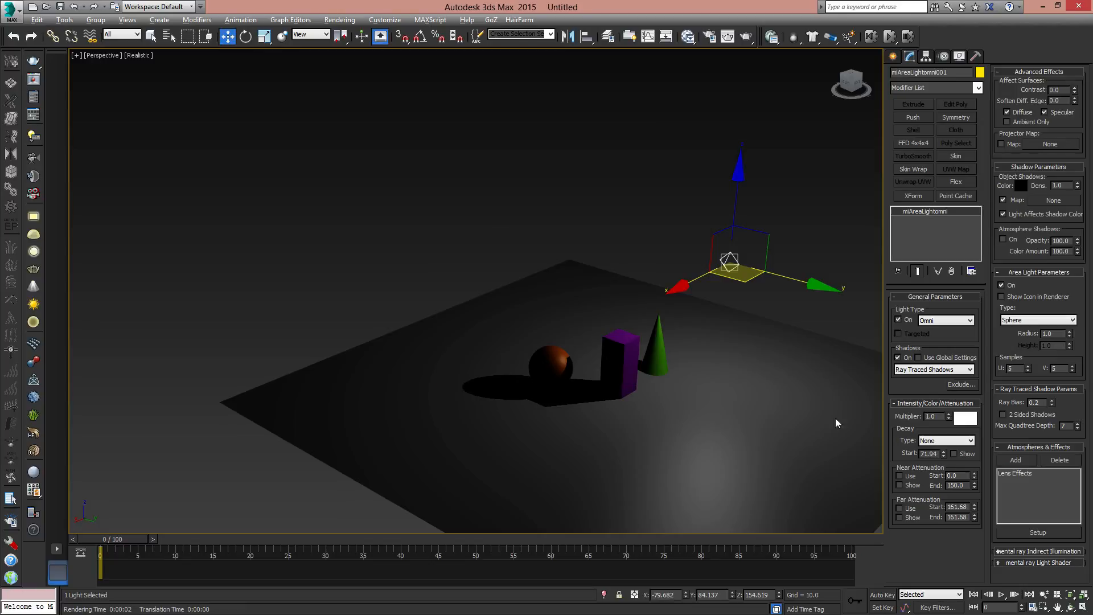
- Open the setup of the light's Lens Effects and select the Glow element among the available effects
left_click(1013, 473)
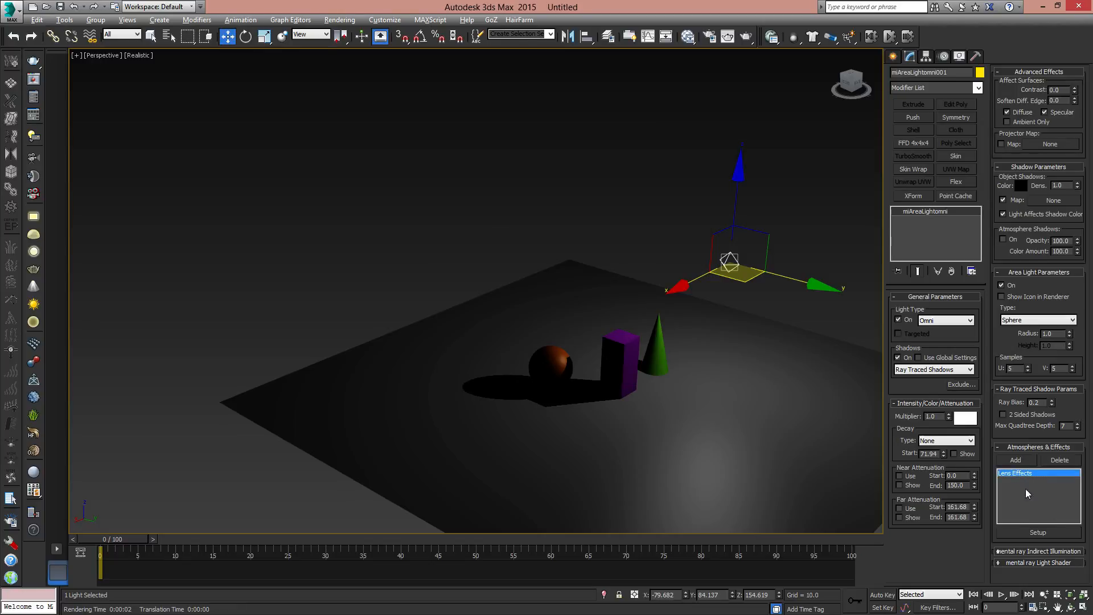
left_click(1038, 532)
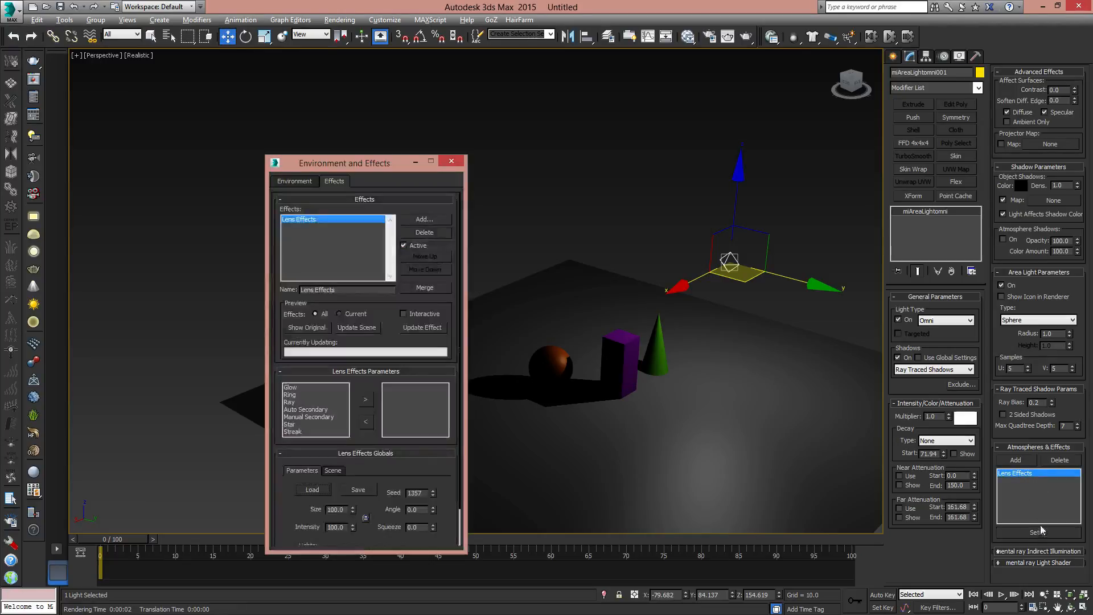
left_click_drag(364, 161, 323, 121)
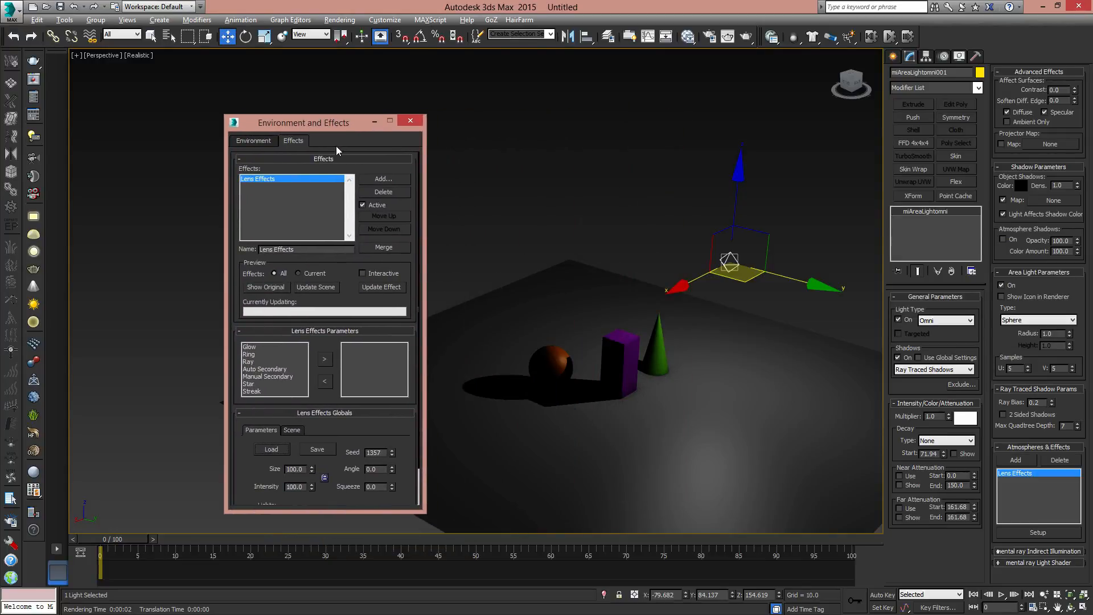
left_click(249, 348)
- Move the omni light back behind the objects to about X -350, Y 1
middle_click_drag(713, 248, 691, 314)
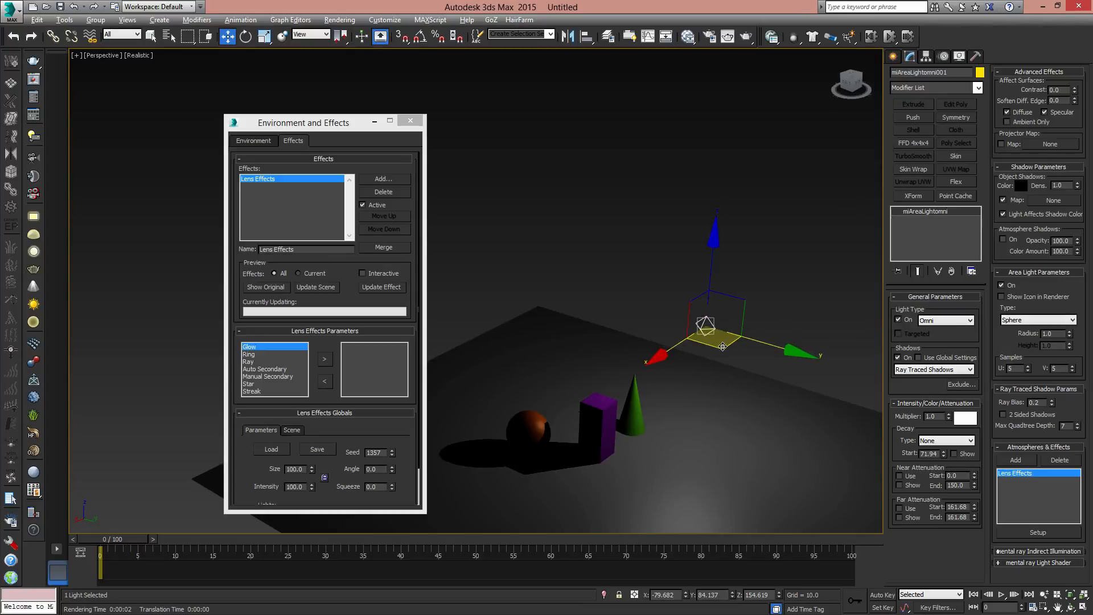
left_click_drag(723, 347, 763, 263)
middle_click_drag(720, 352, 673, 341, "alt")
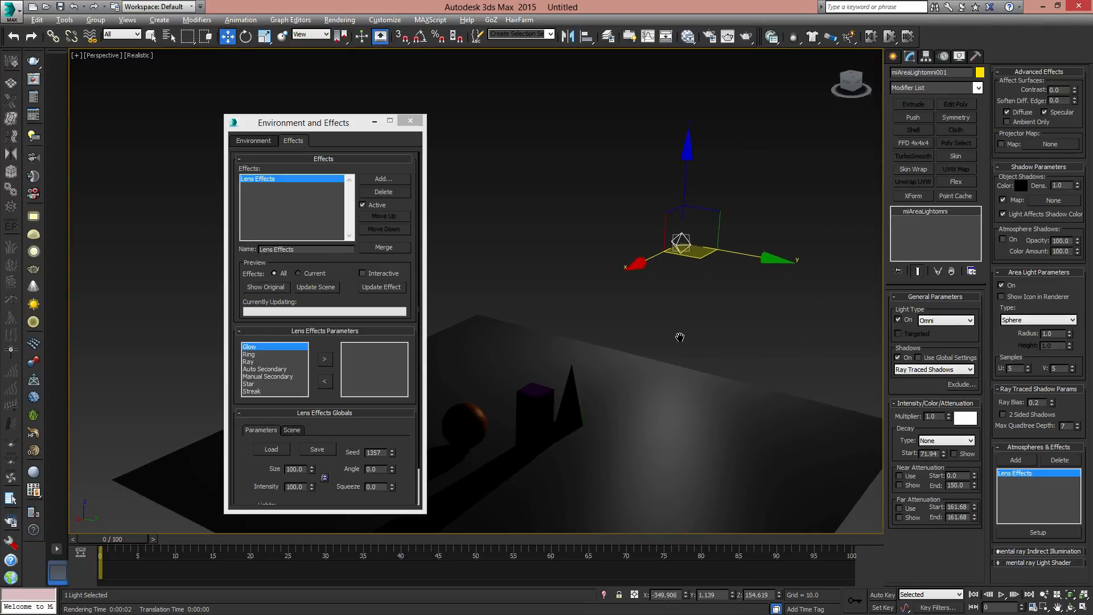
- Add the Glow element to the lens effects and choose the mr area omni light in the effect's global light list
left_click(255, 348)
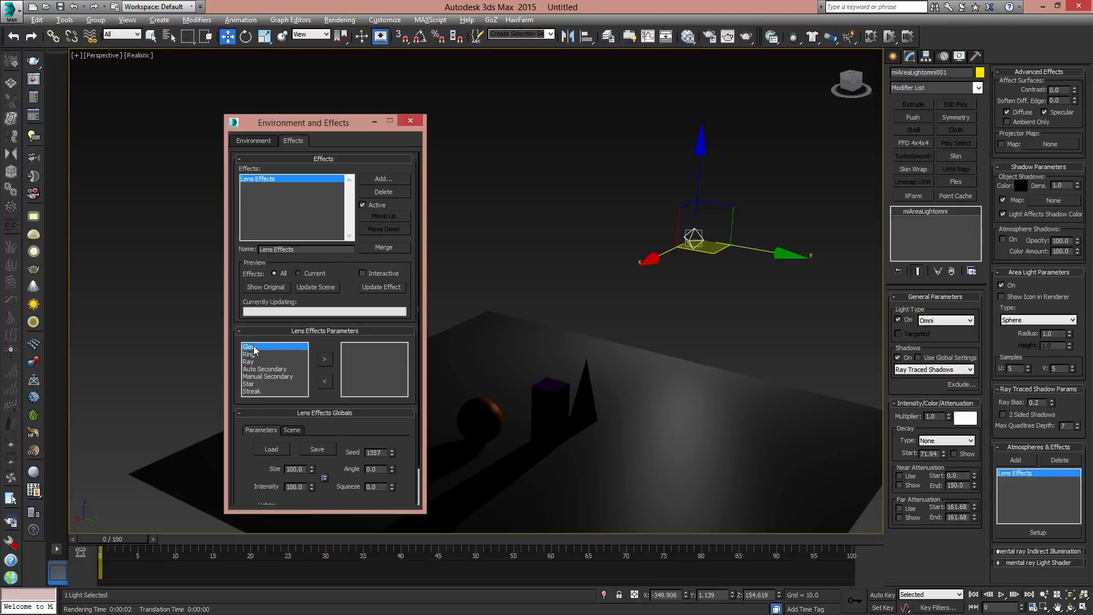
left_click(325, 359)
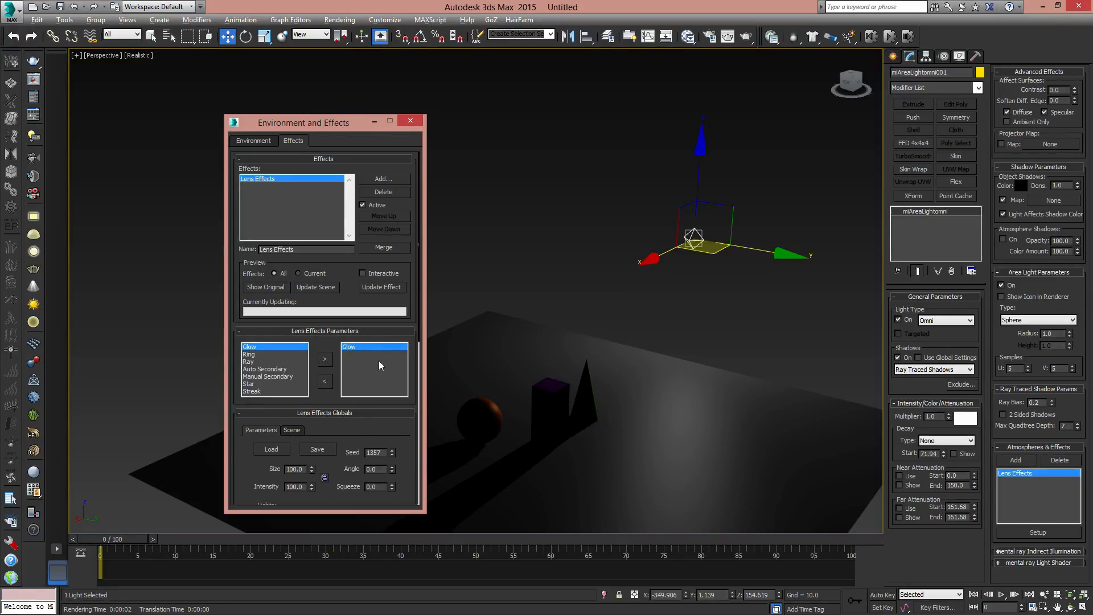
scroll(379, 370, "down", 6)
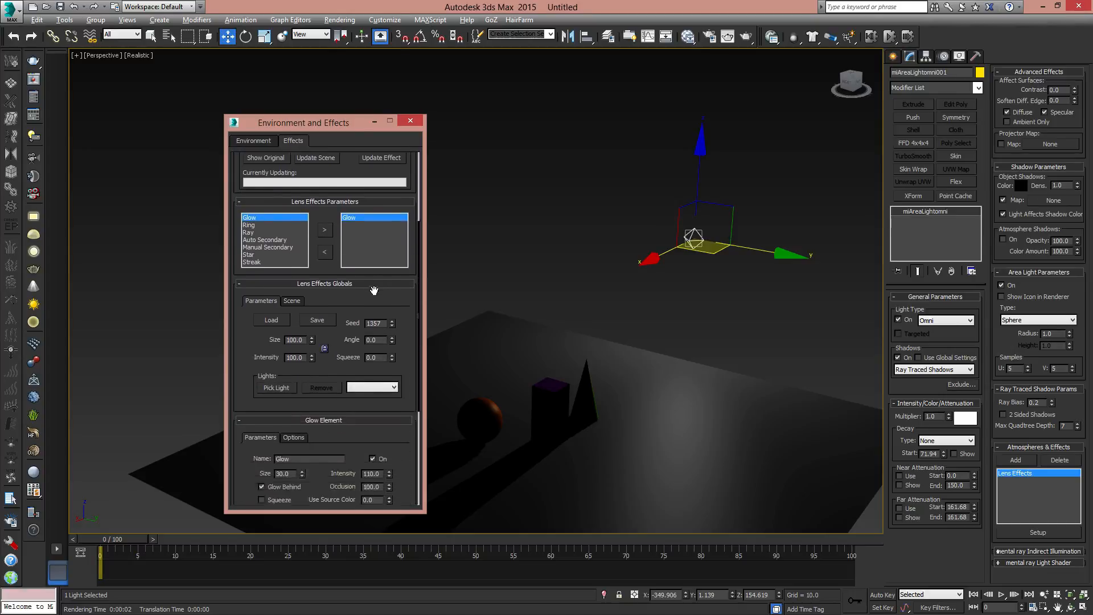
scroll(373, 235, "down", 1)
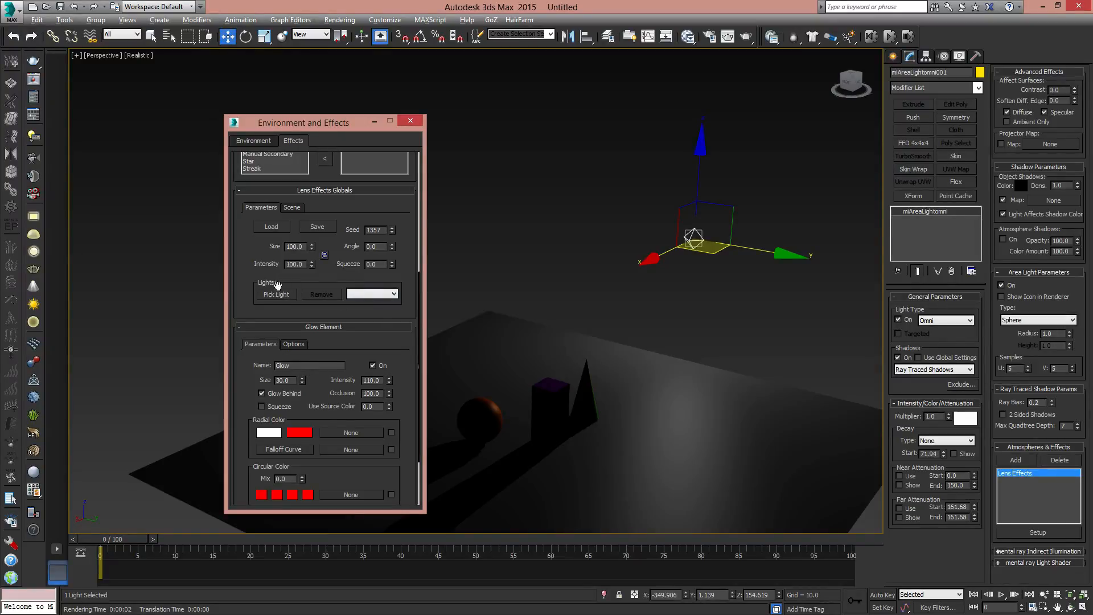
left_click(388, 295)
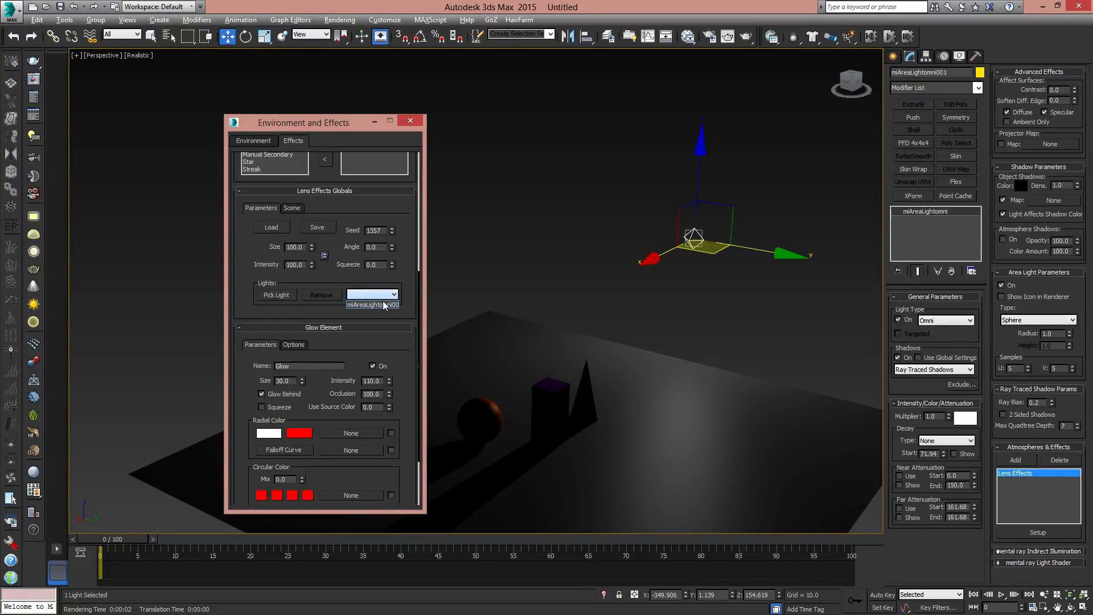
left_click(372, 305)
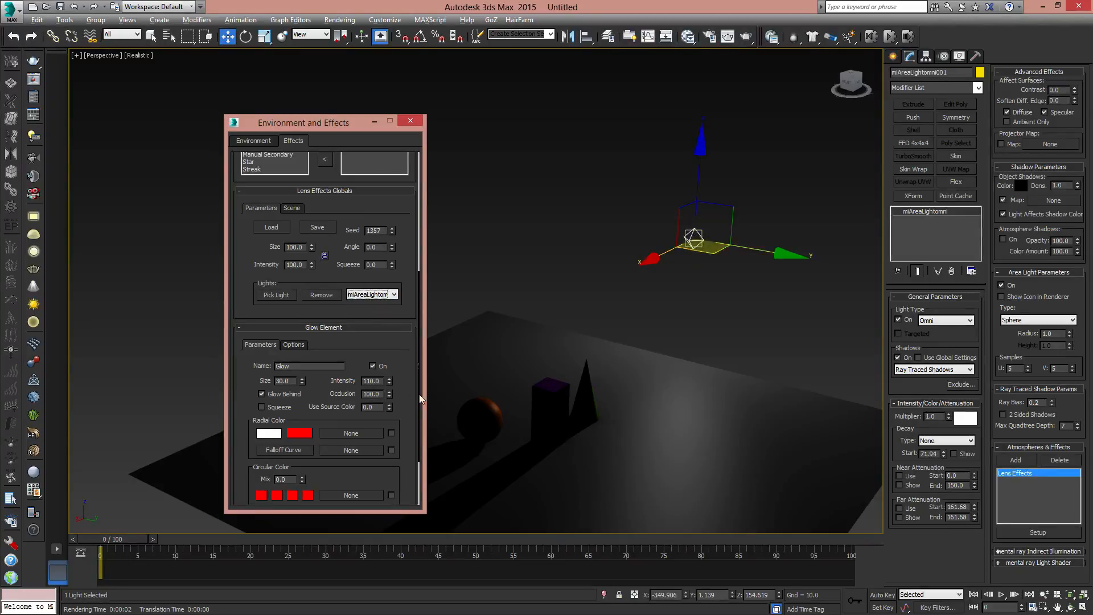
- Review the Glow element's parameters and render the perspective view with the lens effect
scroll(405, 390, "down", 1)
scroll(379, 498, "up", 3)
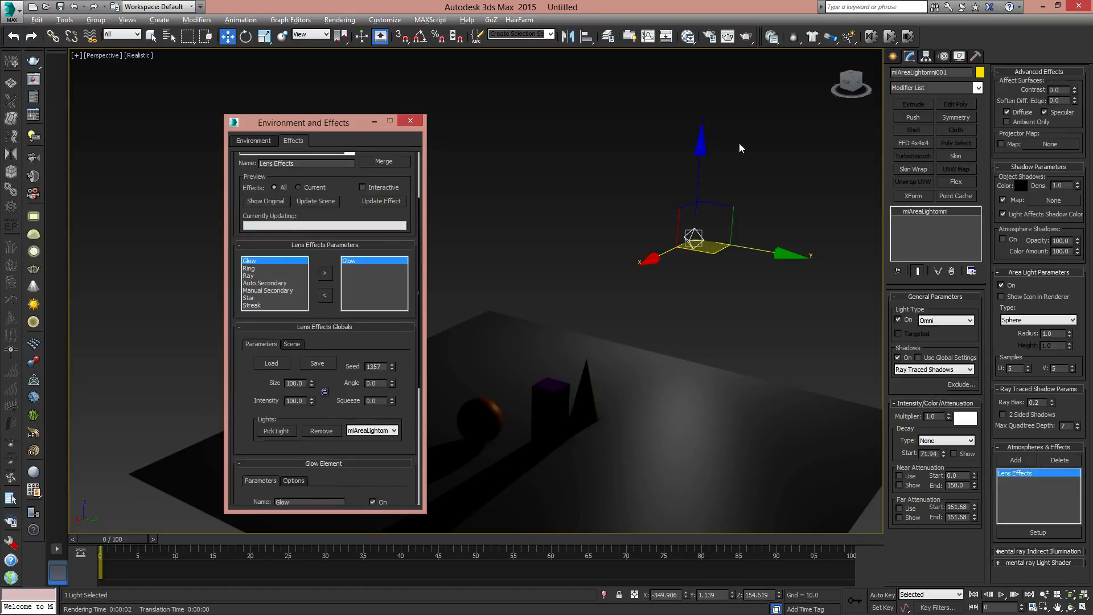
left_click(746, 36)
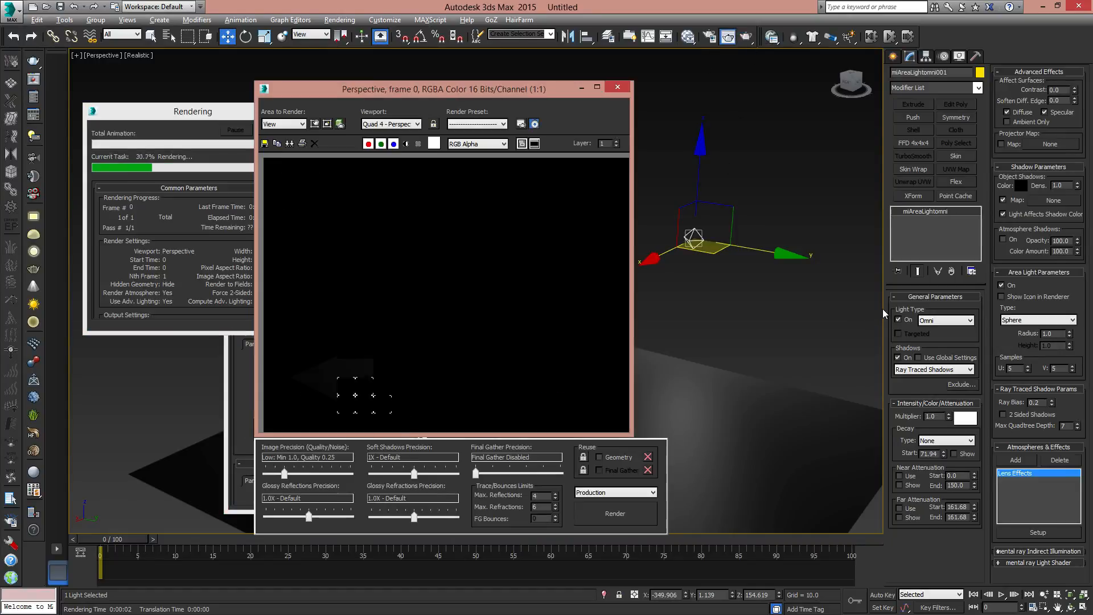
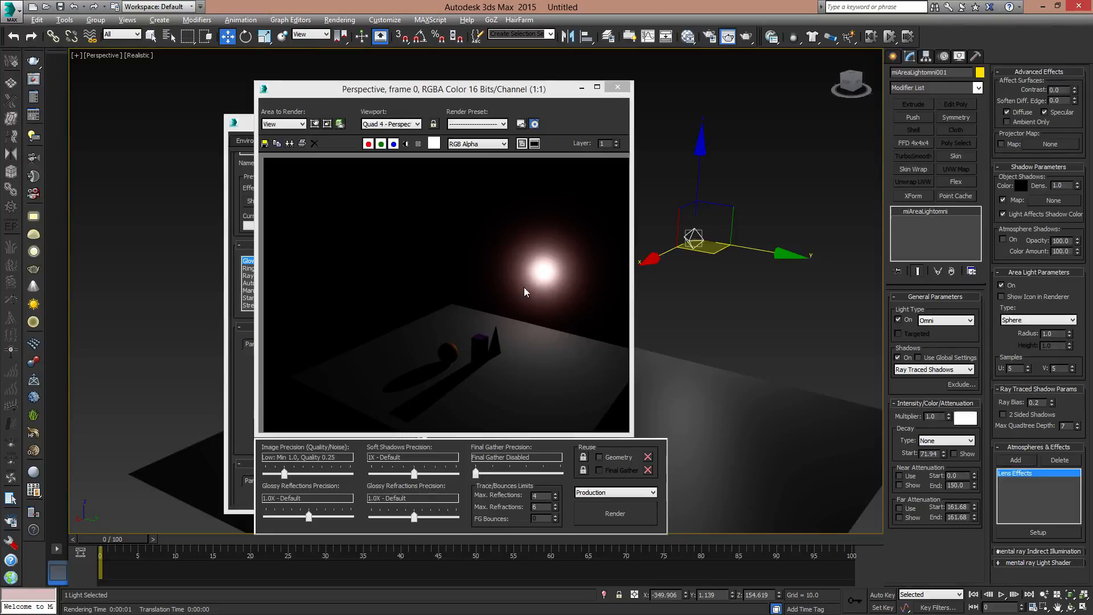
- Close the render and look through the other available lens effect elements, including Ring, Ray and Manual Secondary
left_click(618, 87)
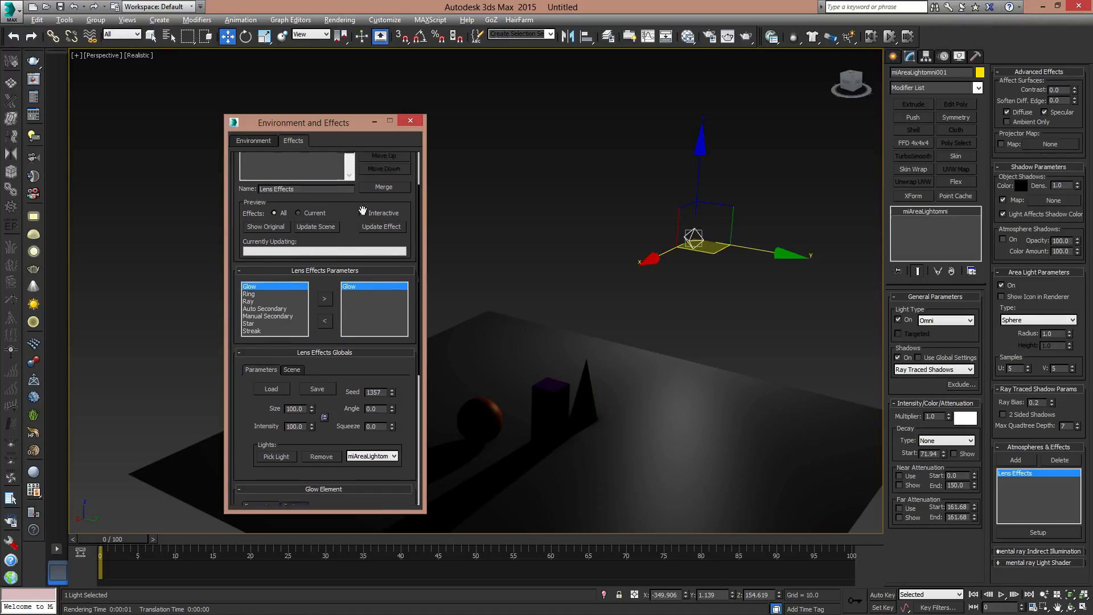
scroll(348, 183, "up", 1)
scroll(336, 204, "up", 2)
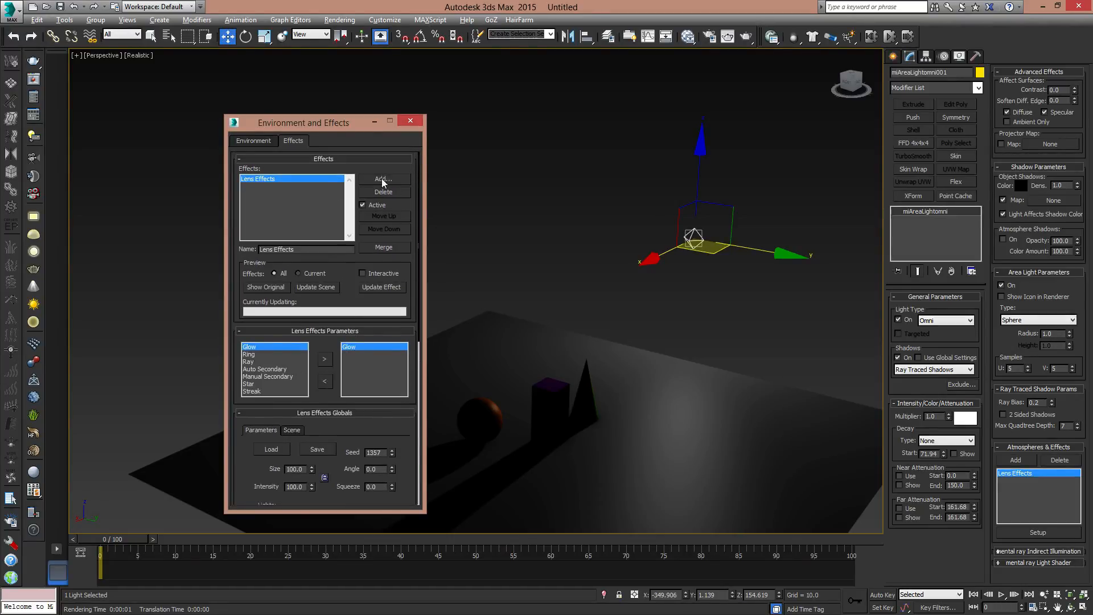
left_click(260, 355)
left_click(261, 377)
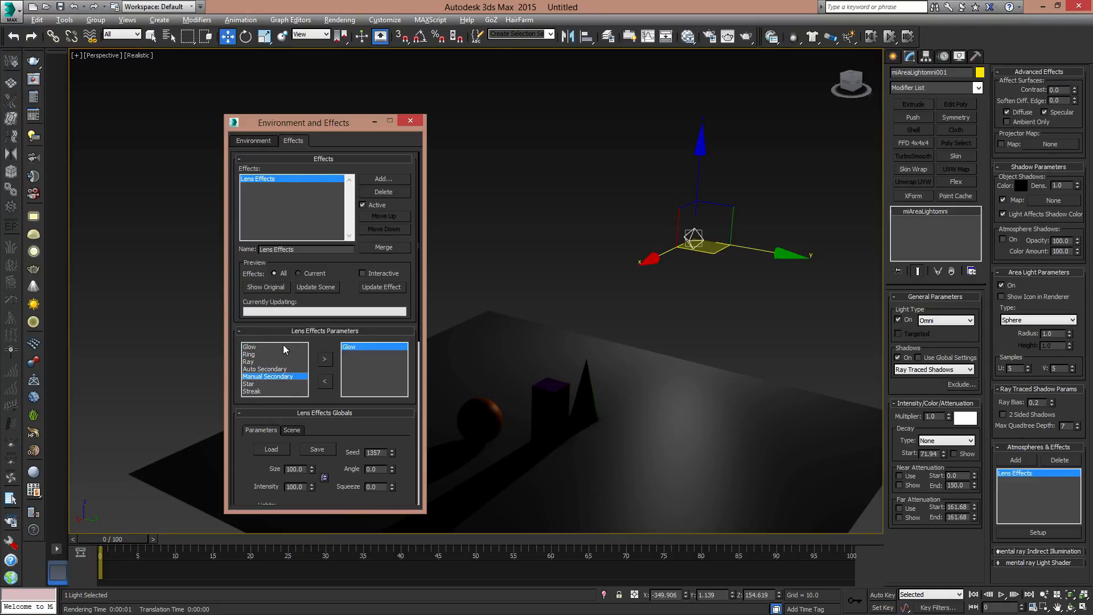
left_click(251, 362)
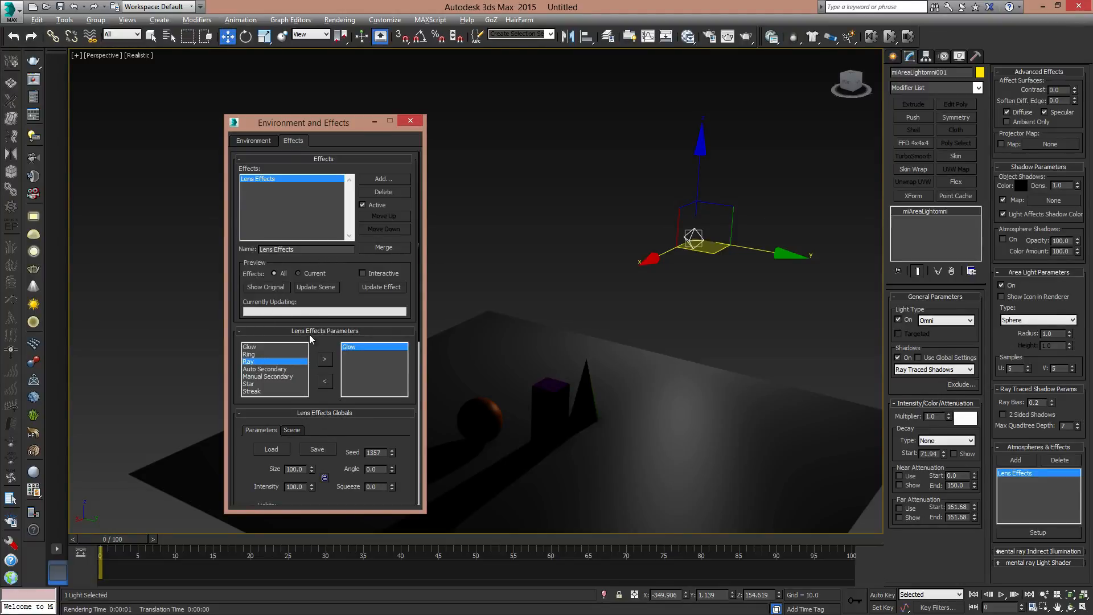
- Load the rays.lzv lens effects preset and render the perspective view with it
left_click_drag(344, 319, 346, 246)
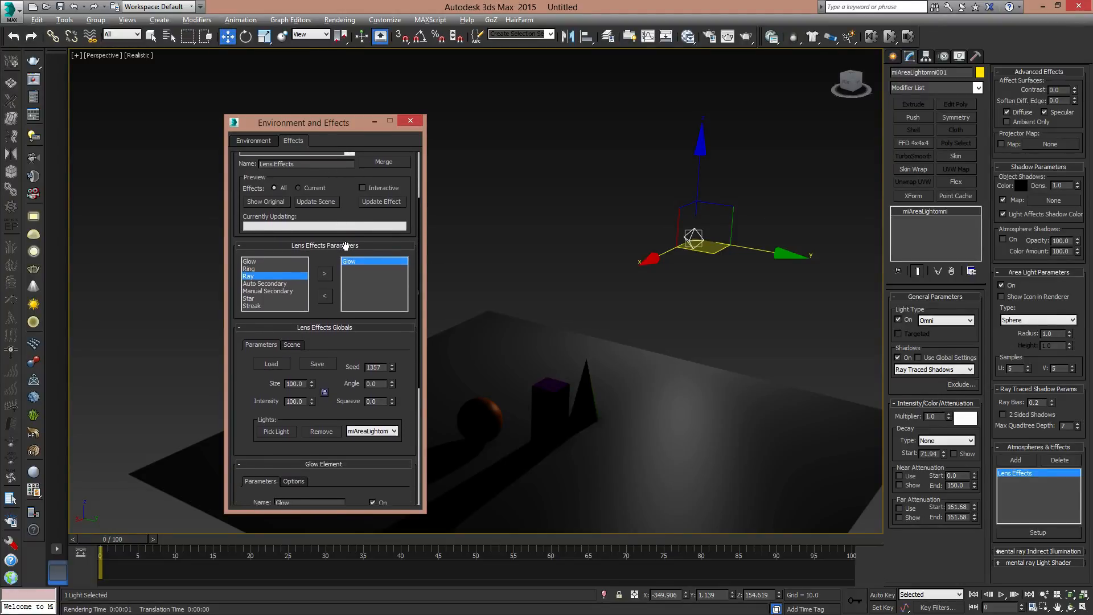
left_click(269, 365)
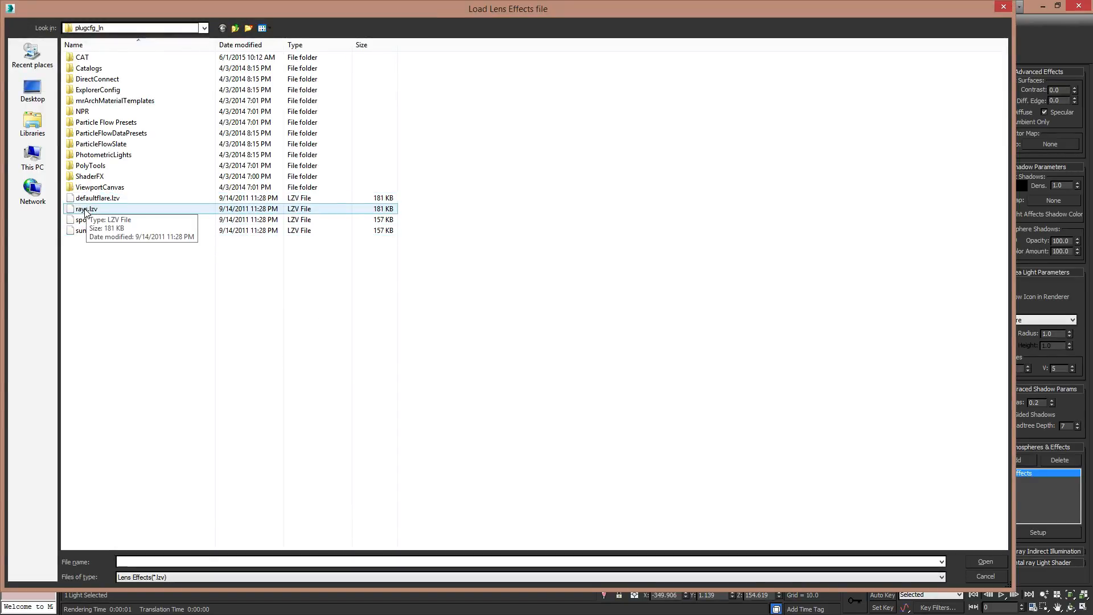
double_click(85, 209)
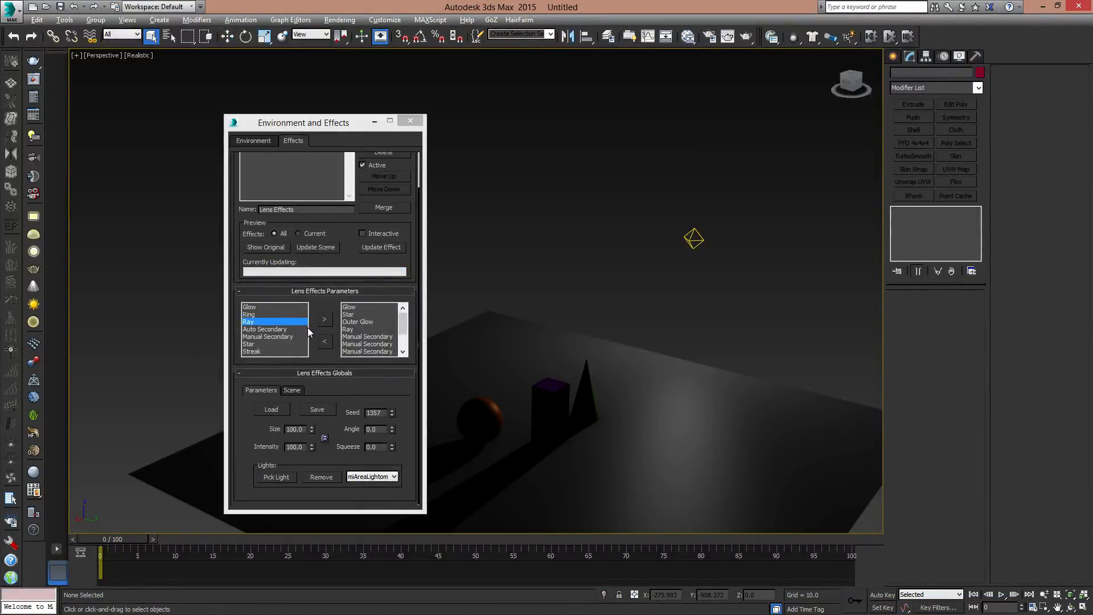
left_click_drag(403, 328, 409, 295)
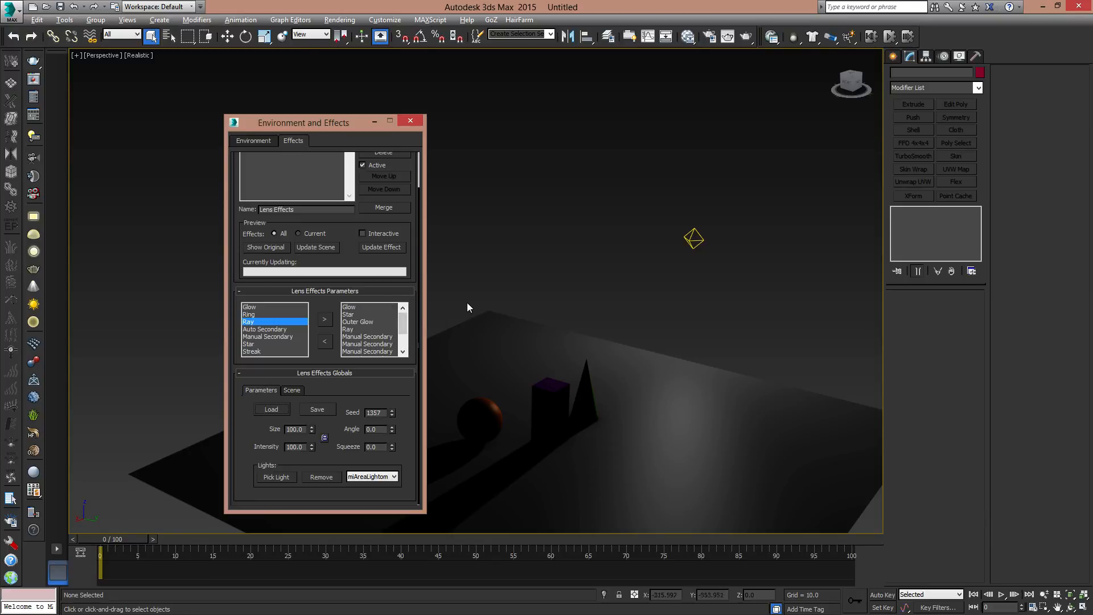
left_click(728, 36)
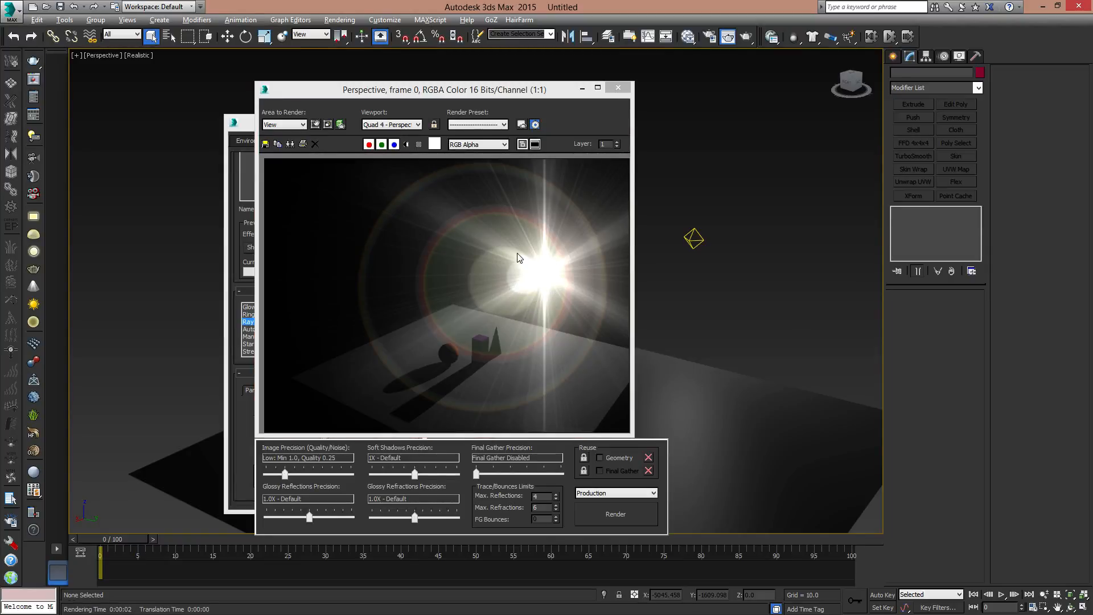
left_click(618, 88)
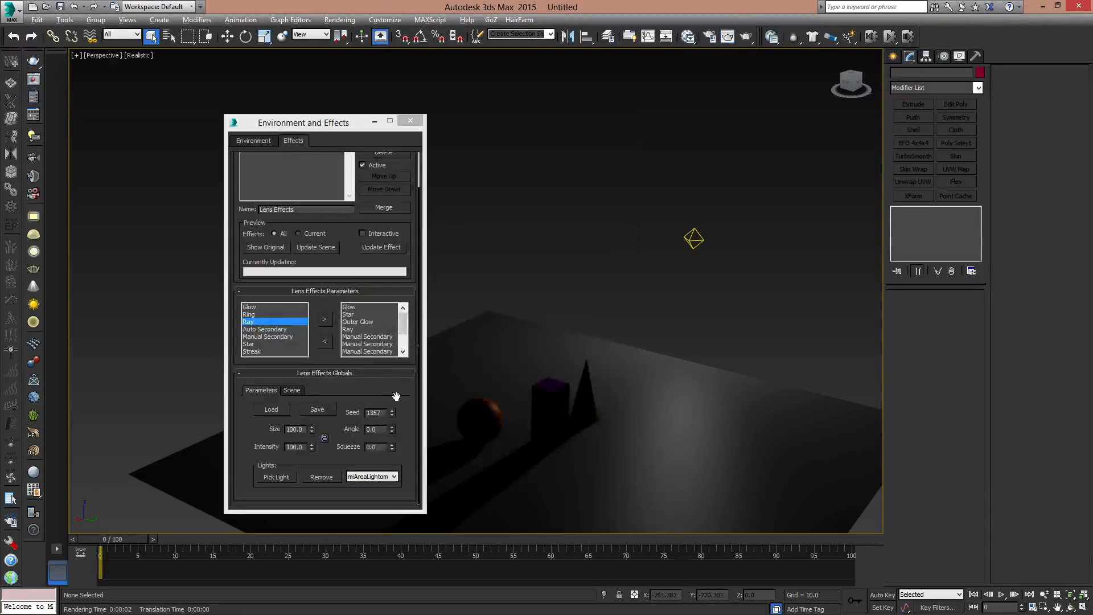
- Review the elements loaded with the lens effects preset, examining the parameters of its Glow and Manual Secondary elements
left_click(356, 308)
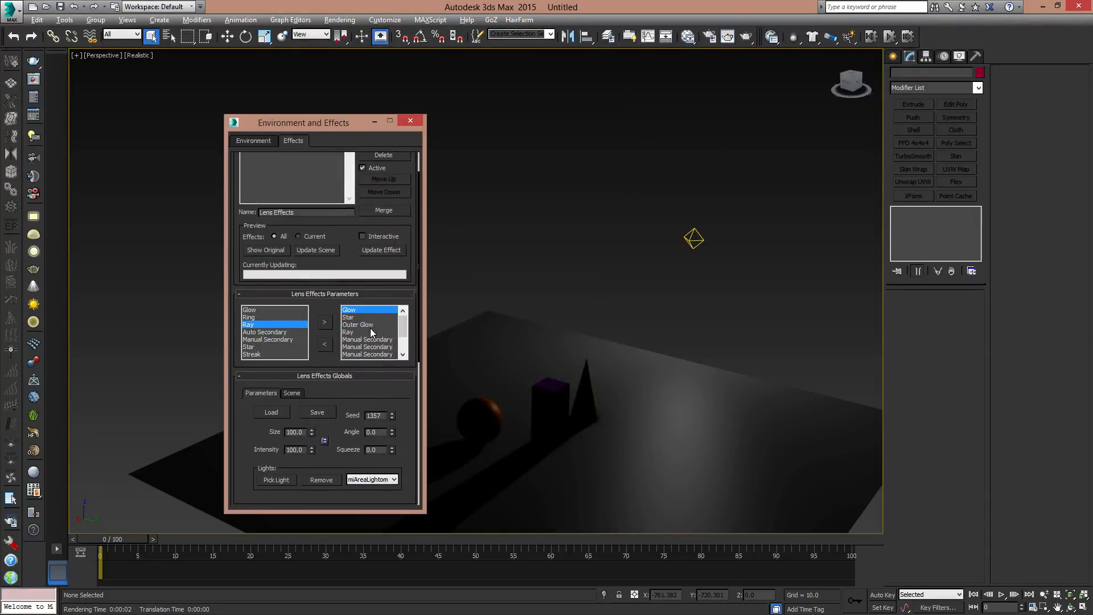
left_click_drag(418, 340, 415, 464)
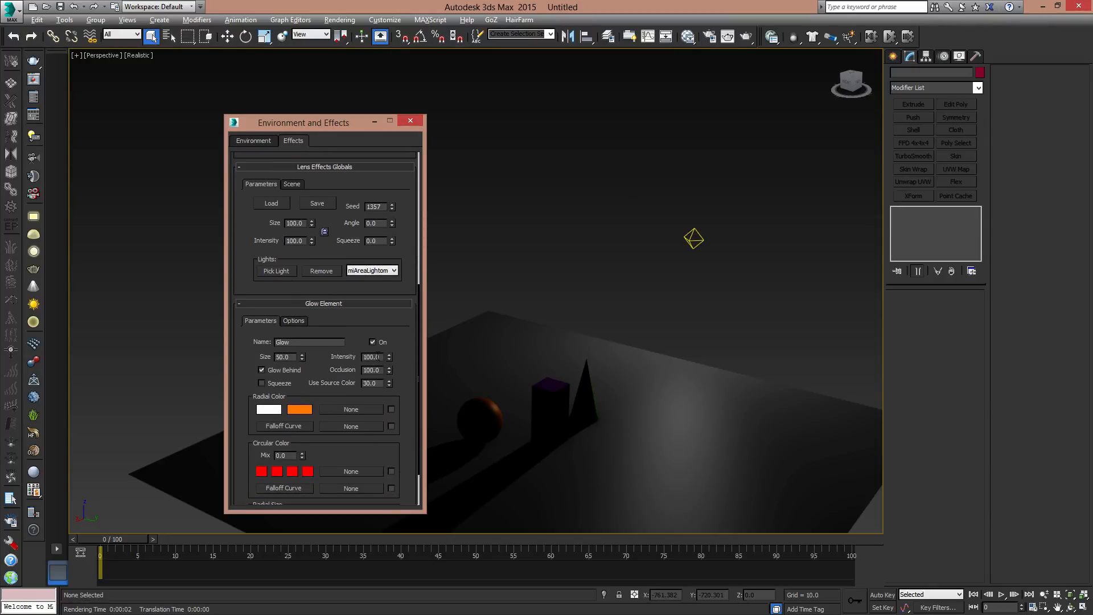
left_click_drag(419, 406, 392, 253)
left_click(358, 360)
left_click(361, 385)
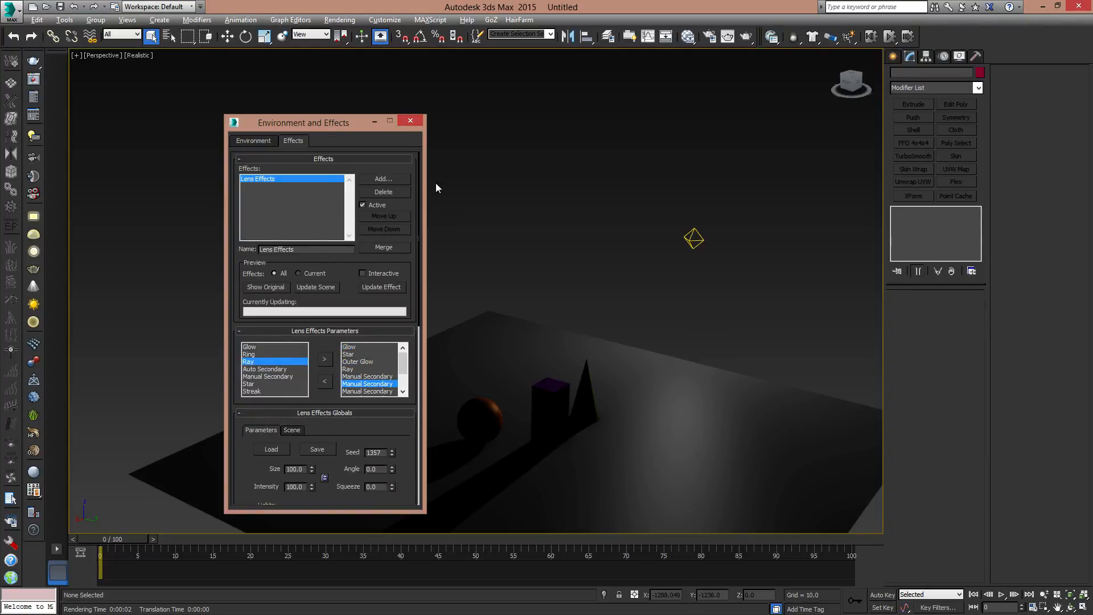
- Select the omni light, delete its Lens Effects entry and close the effects settings
left_click_drag(658, 208, 742, 268)
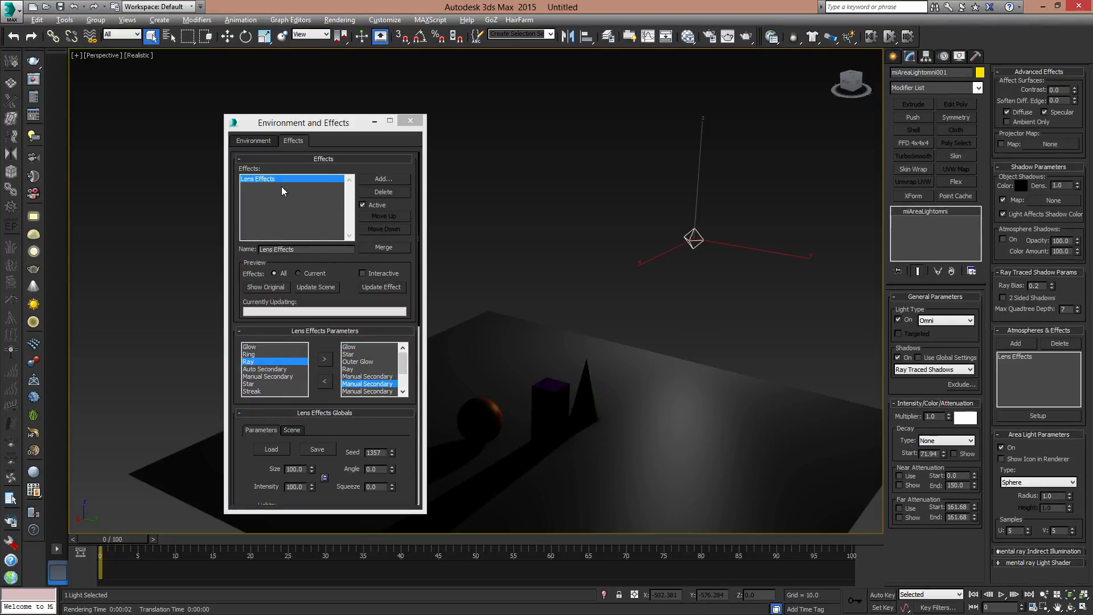
left_click(390, 193)
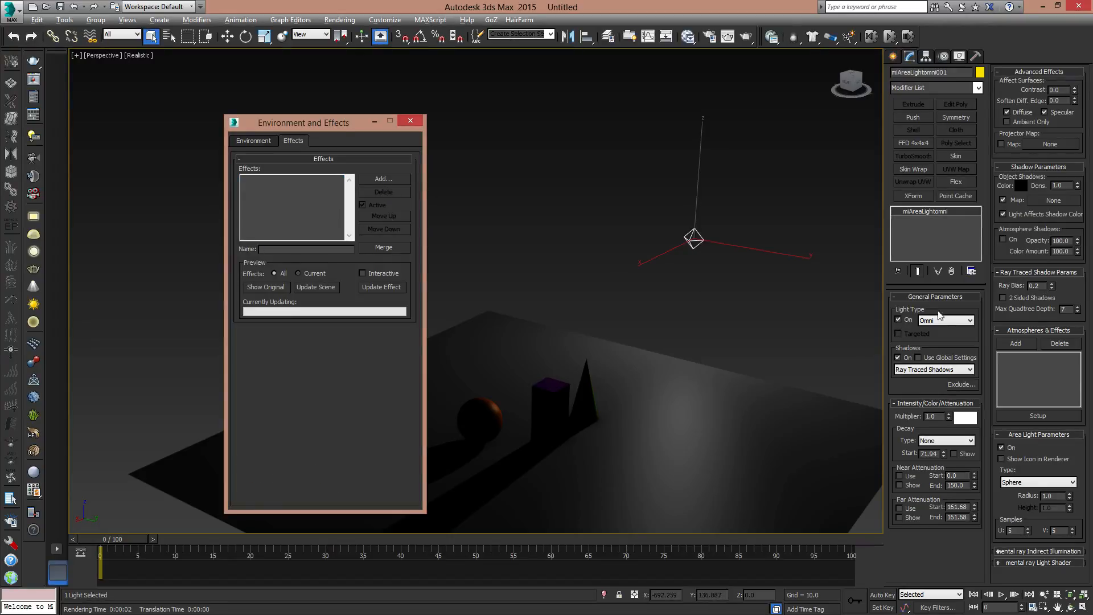
left_click(410, 120)
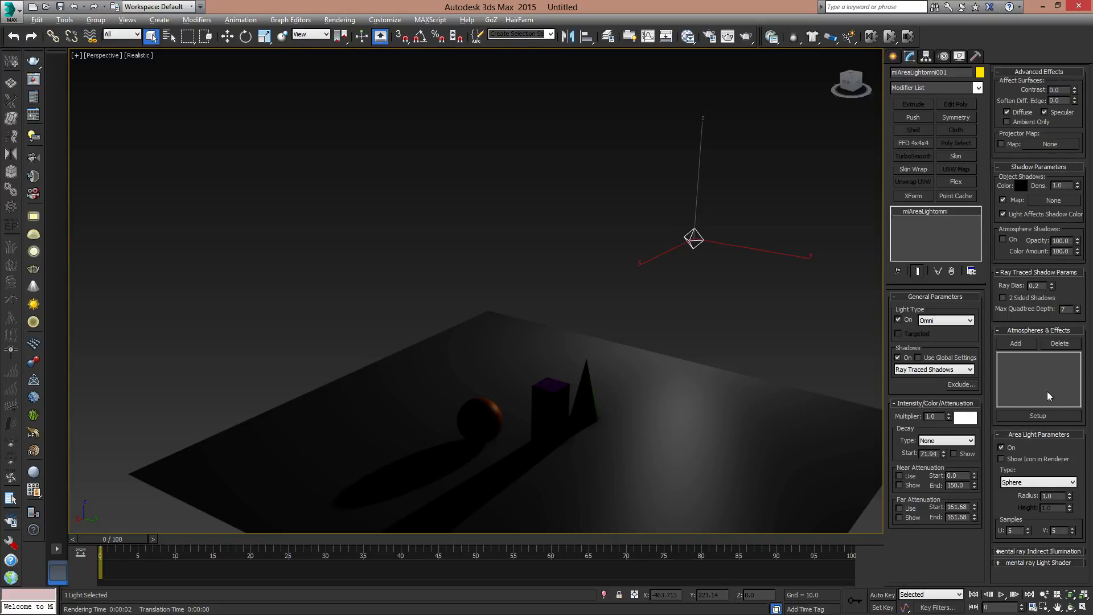
- Make the area light's icon show in the renderer and render a closer perspective view
middle_click_drag(639, 392, 615, 329)
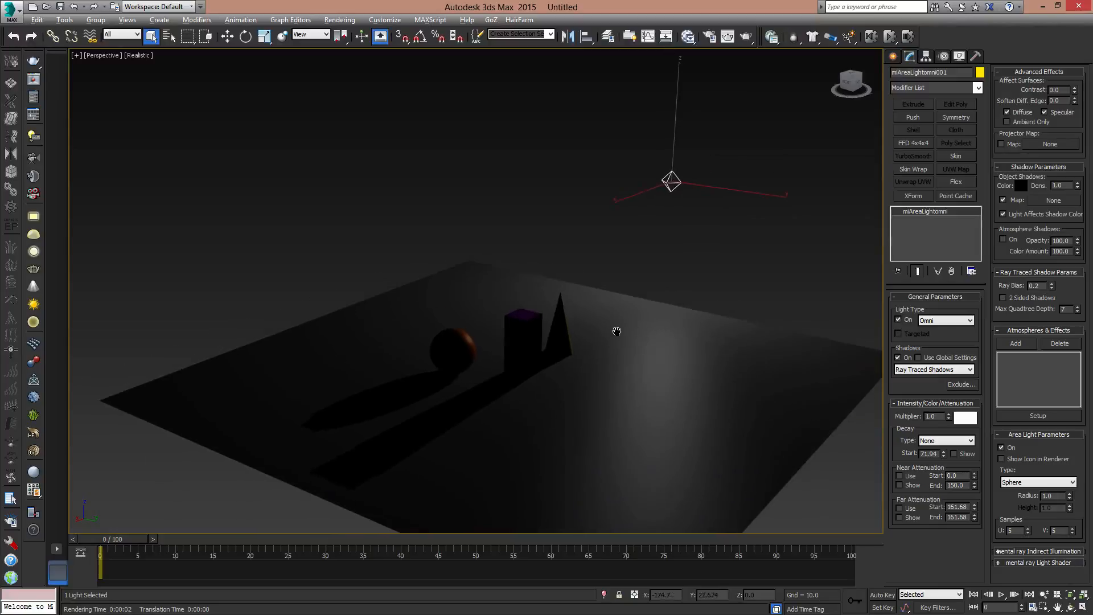
left_click(1009, 458)
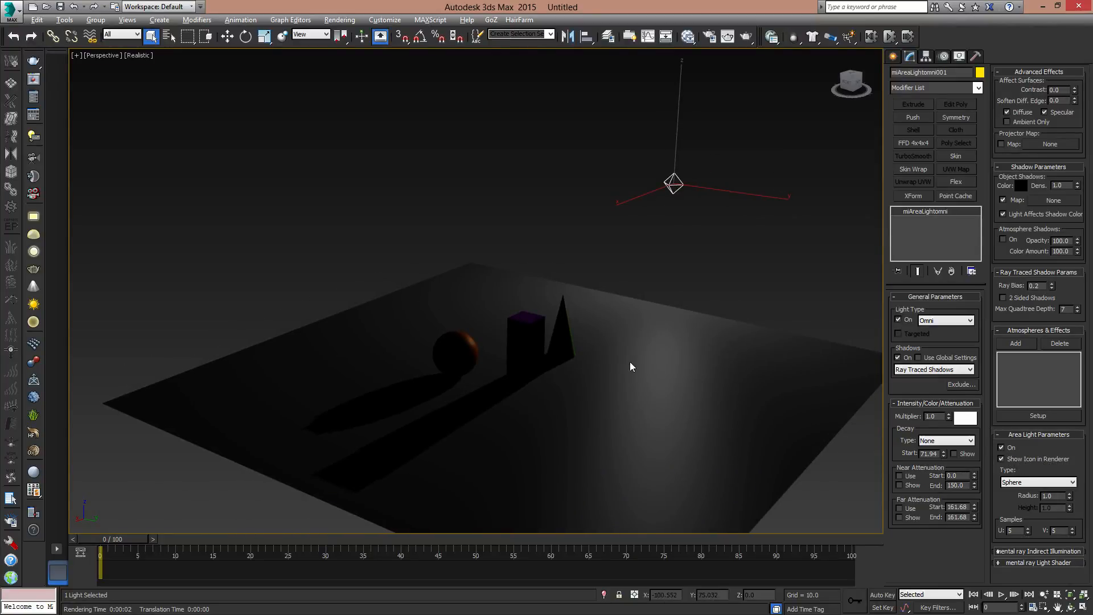
scroll(630, 361, "up", 3)
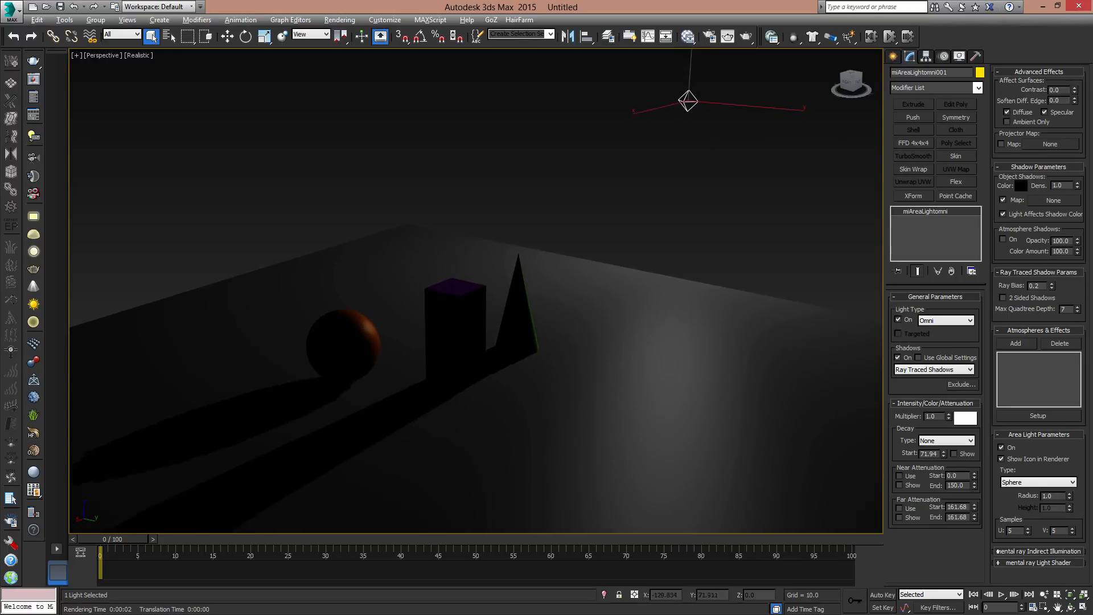
left_click(746, 39)
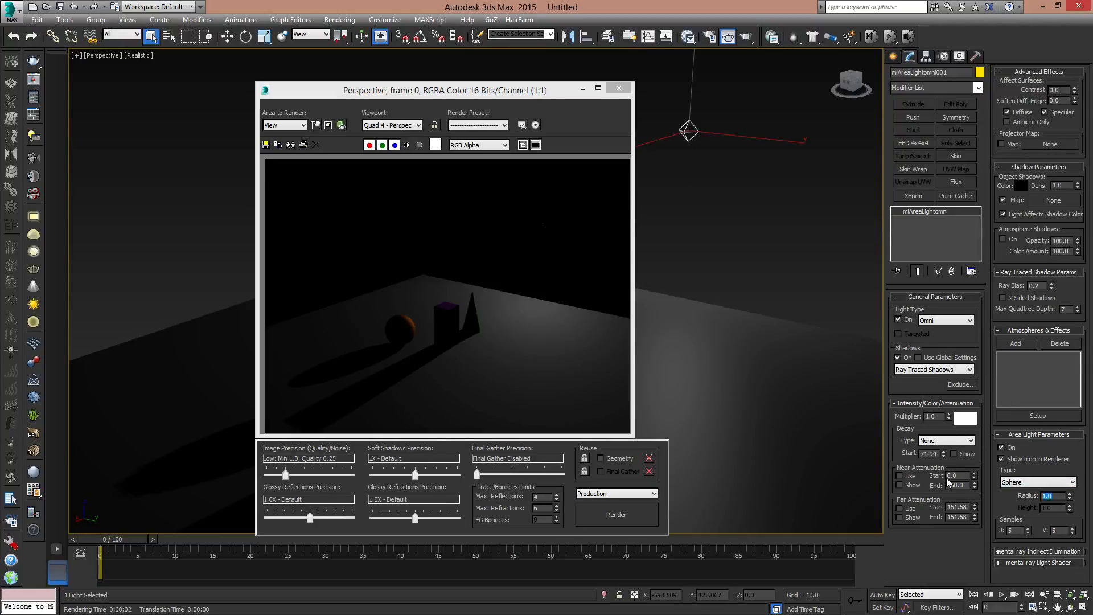
- Set the area light's sphere radius to 20 and render the perspective view again
type("20")
key("Return")
left_click(623, 513)
- Set the area light's radius to 1, render again and turn off showing its icon in the renderer
left_click_drag(1062, 495, 1017, 500)
type("1")
key("Return")
left_click(626, 517)
left_click(1003, 459)
- Close the render and move the omni light closer to the objects, to about X -94, Y 80
left_click(619, 88)
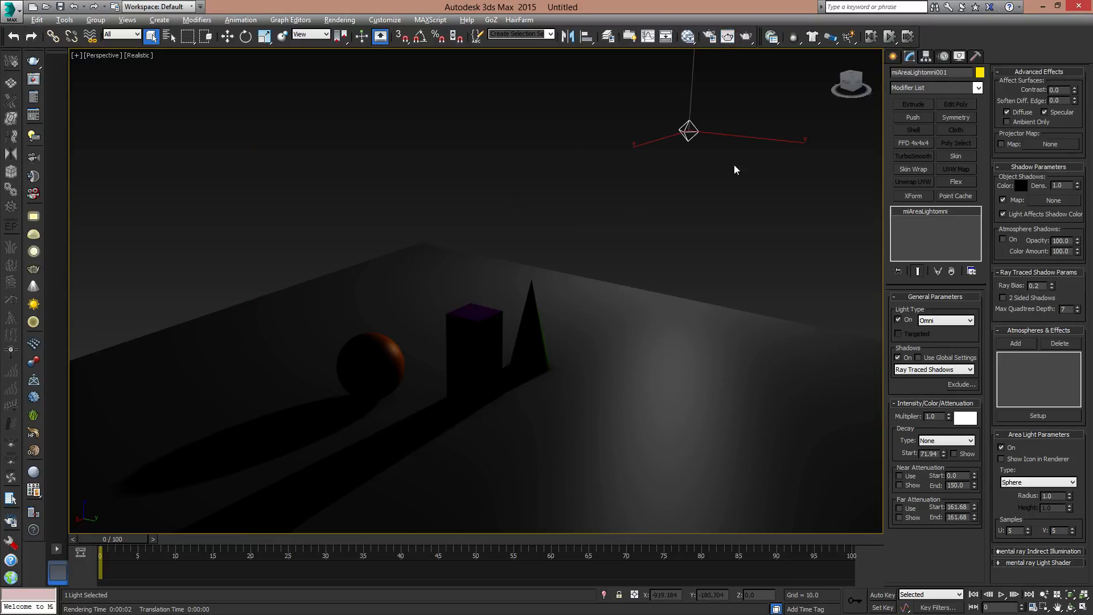
key("w")
left_click_drag(707, 140, 654, 194)
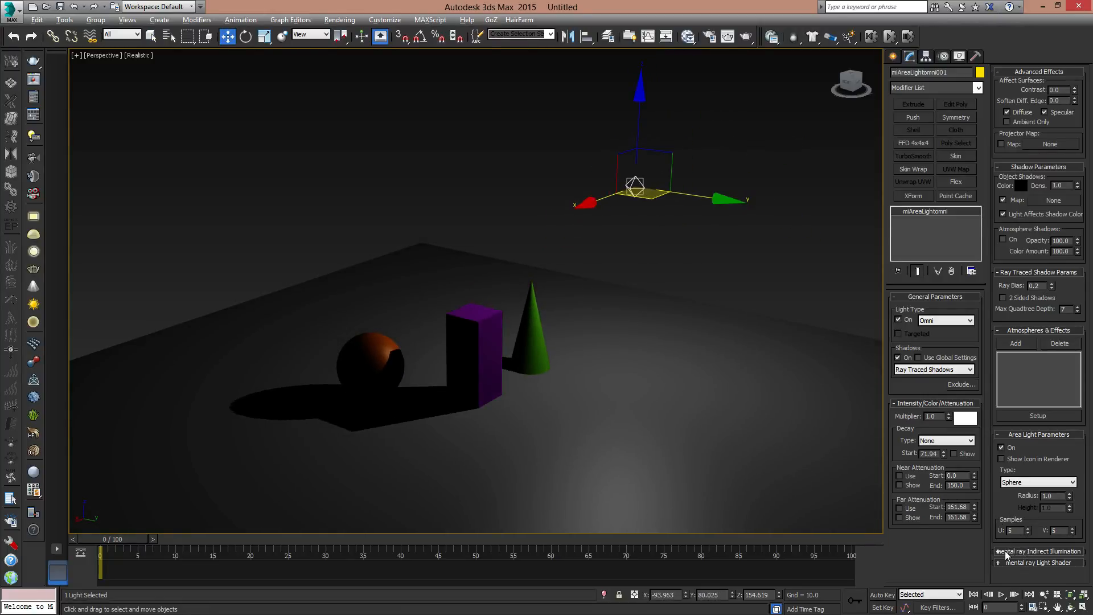
- Examine the light's mental ray Indirect Illumination settings, including the energy, caustic photon and GI photon multipliers
left_click(1005, 552)
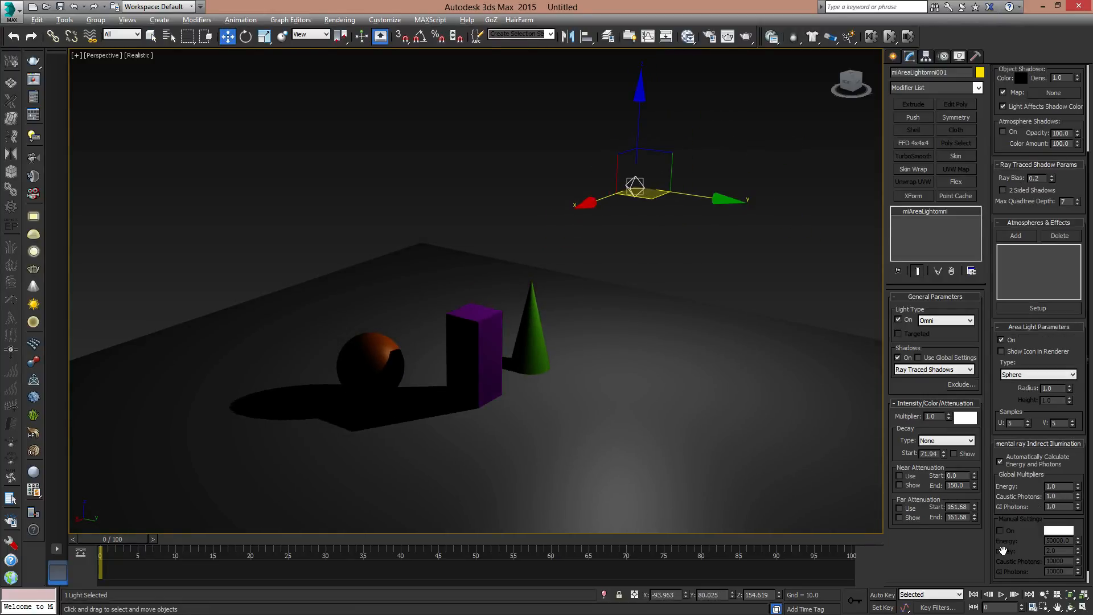
double_click(1051, 487)
left_click(1051, 497)
double_click(1051, 497)
left_click(1061, 506)
scroll(994, 402, "down", 1)
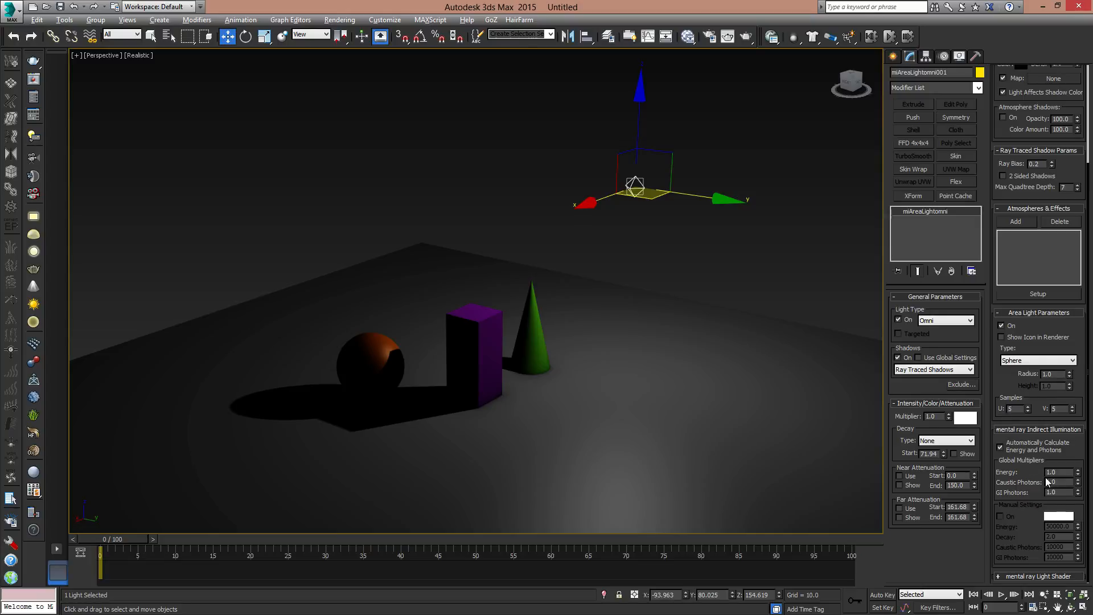
left_click(1001, 427)
- Enable the mental ray light shader with a Light Point map and render the perspective view
left_click(1025, 563)
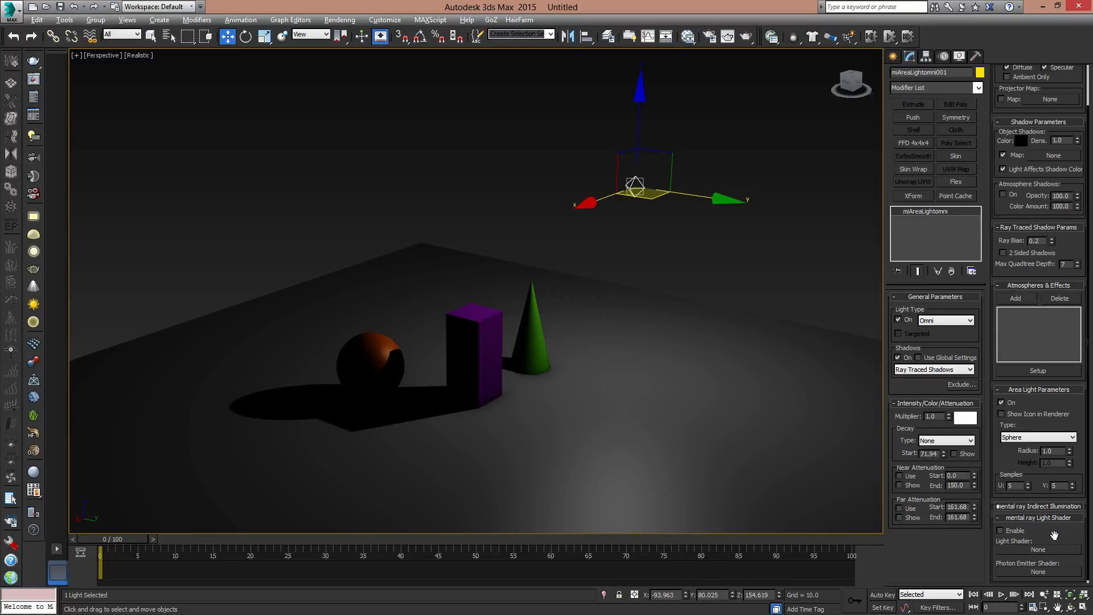
left_click(1003, 531)
left_click(1028, 550)
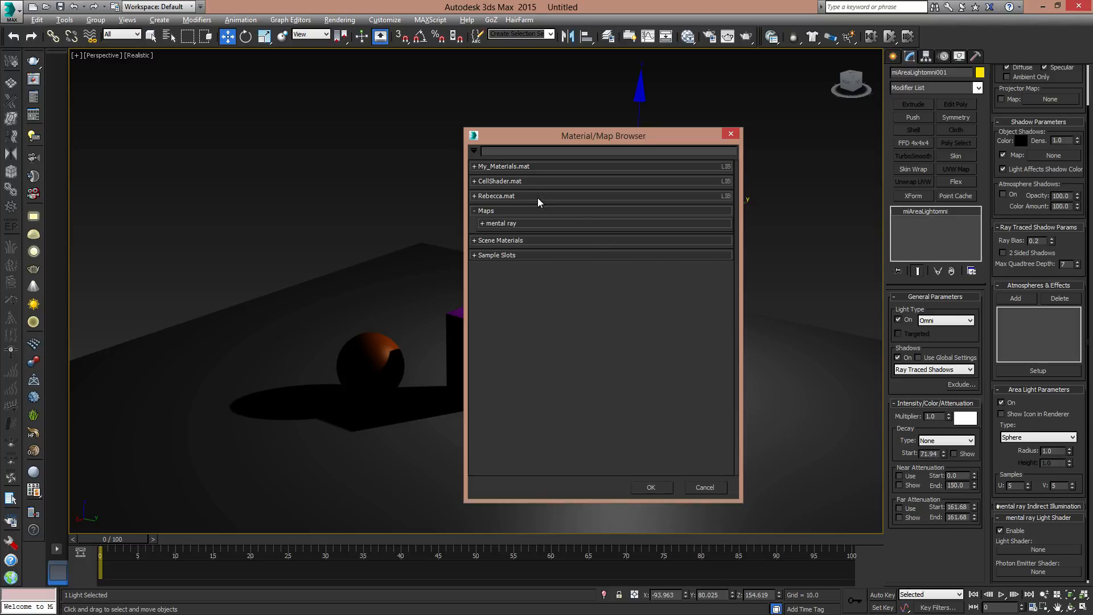
left_click(483, 224)
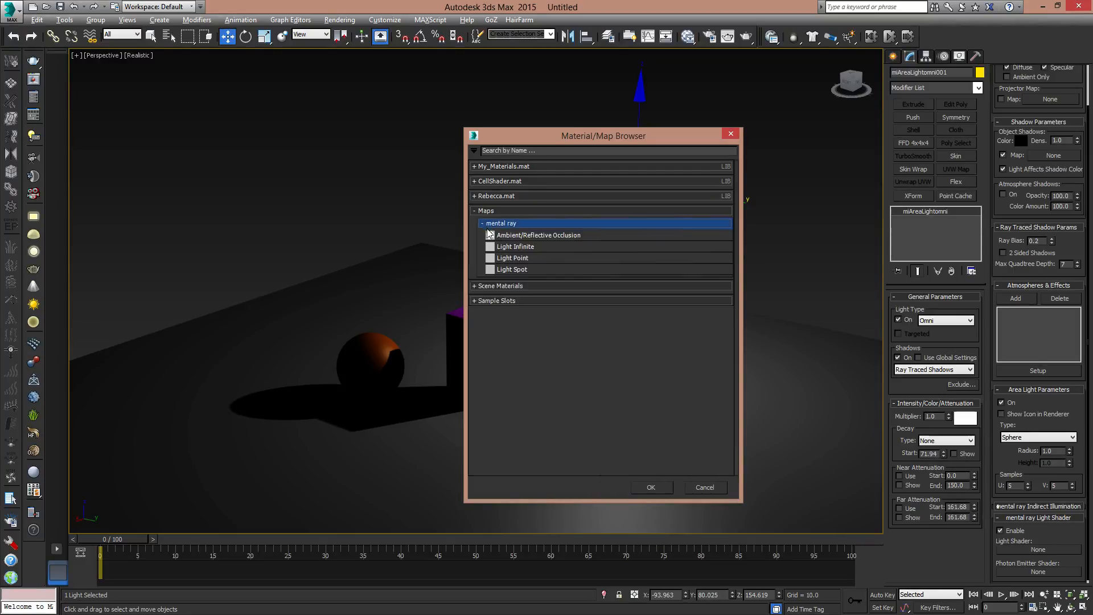
double_click(519, 259)
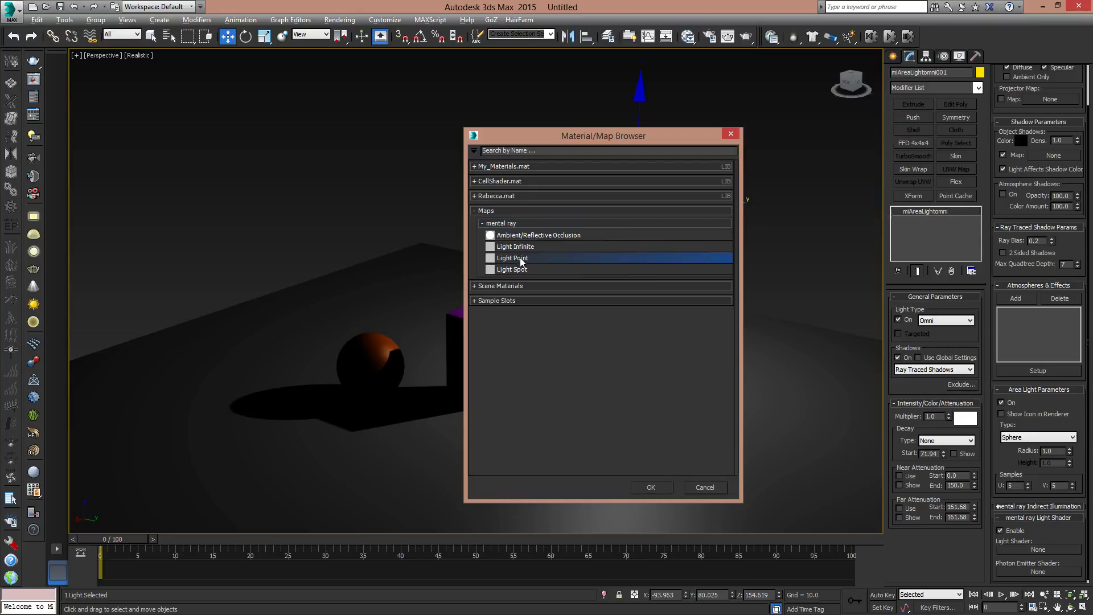
left_click(786, 37)
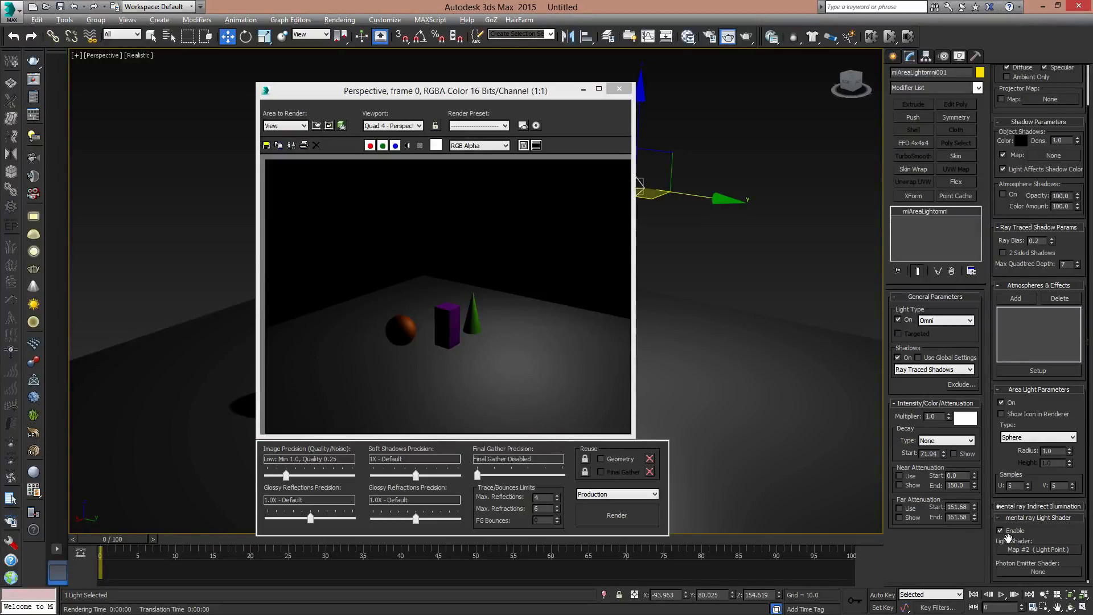
- Replace the light shader with Ambient/Reflective Occlusion and render the perspective view again
left_click(1028, 550)
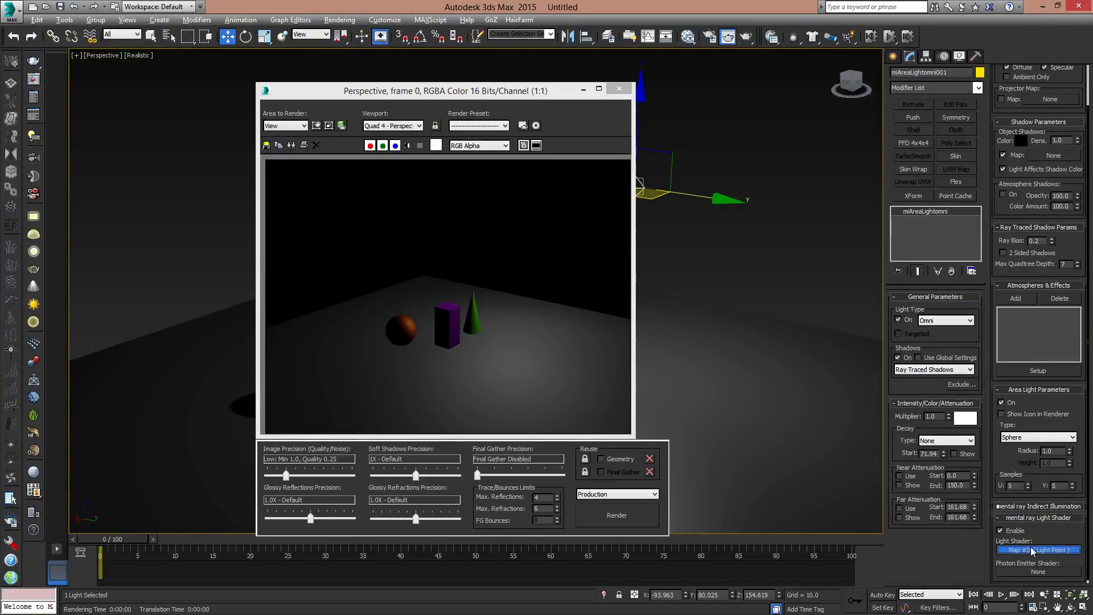
double_click(519, 236)
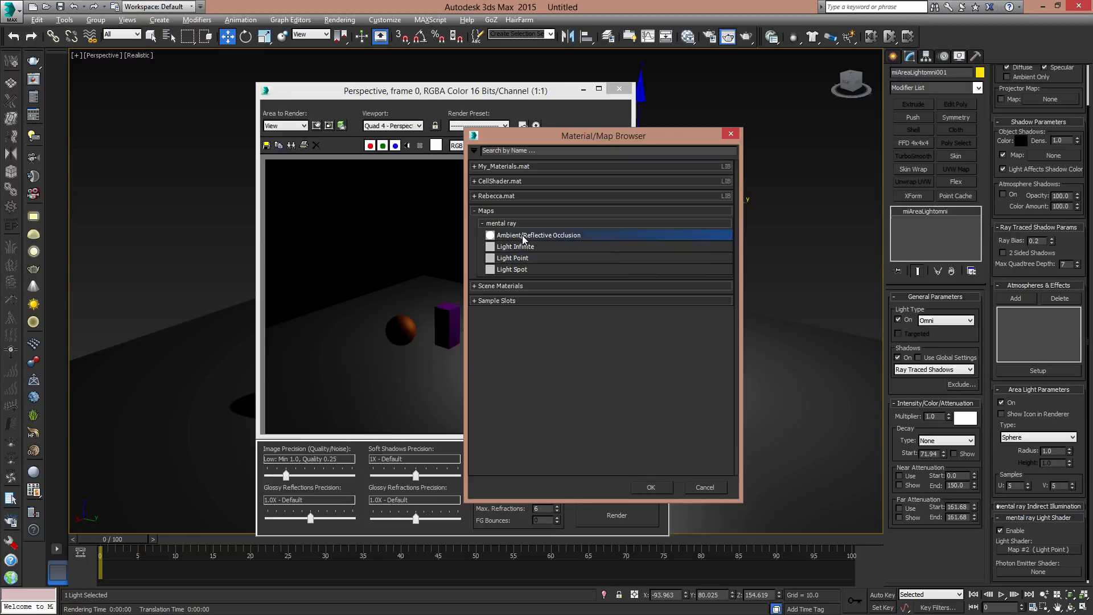
left_click(618, 517)
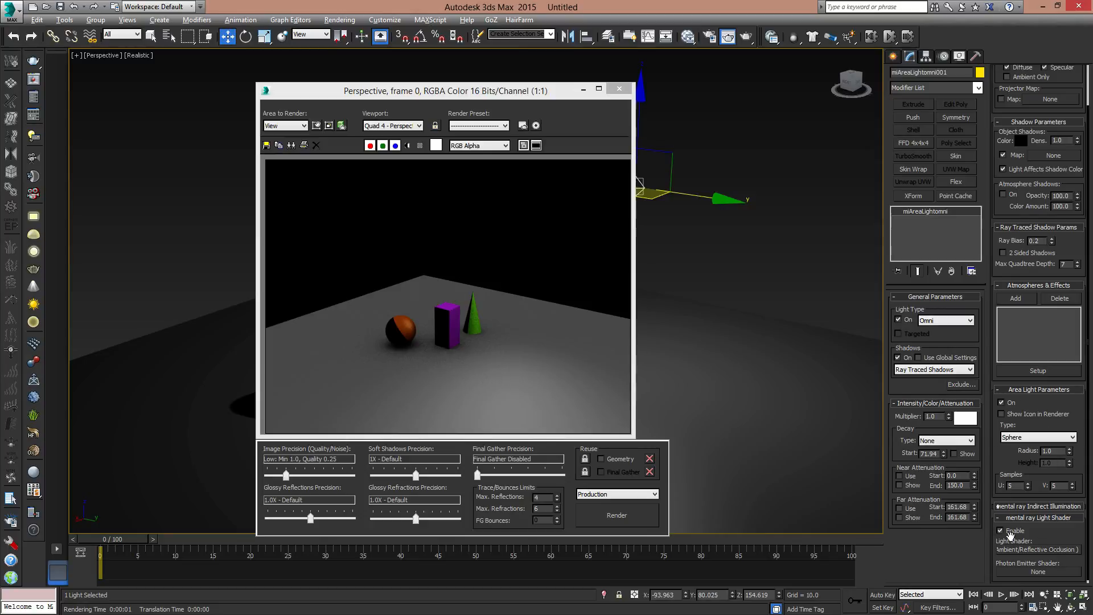
- Change the light shader to Light Spot and render the perspective view again
left_click(1040, 549)
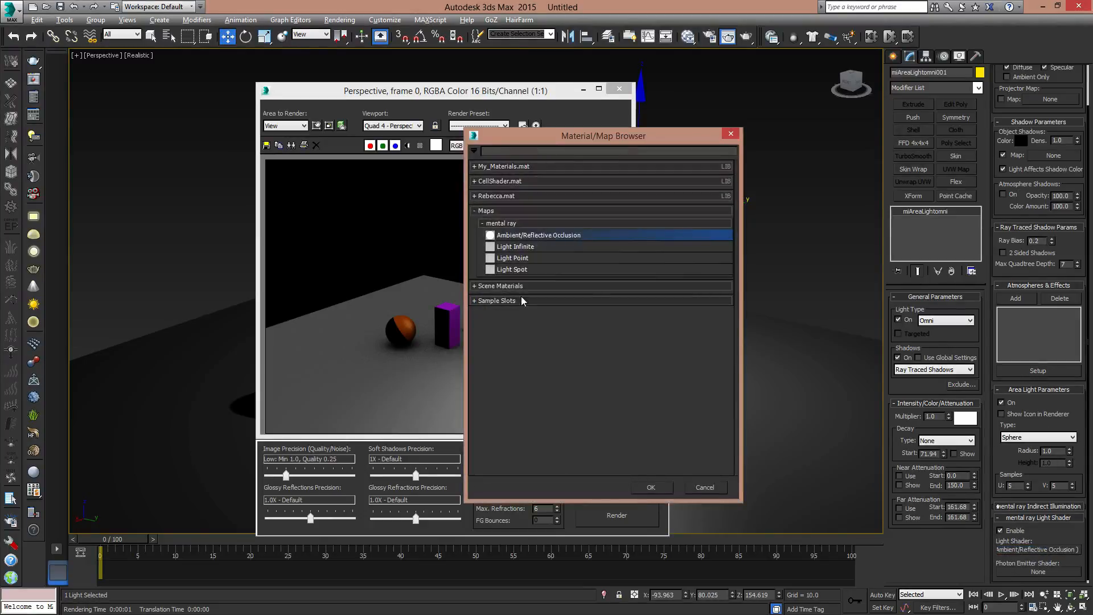
double_click(513, 270)
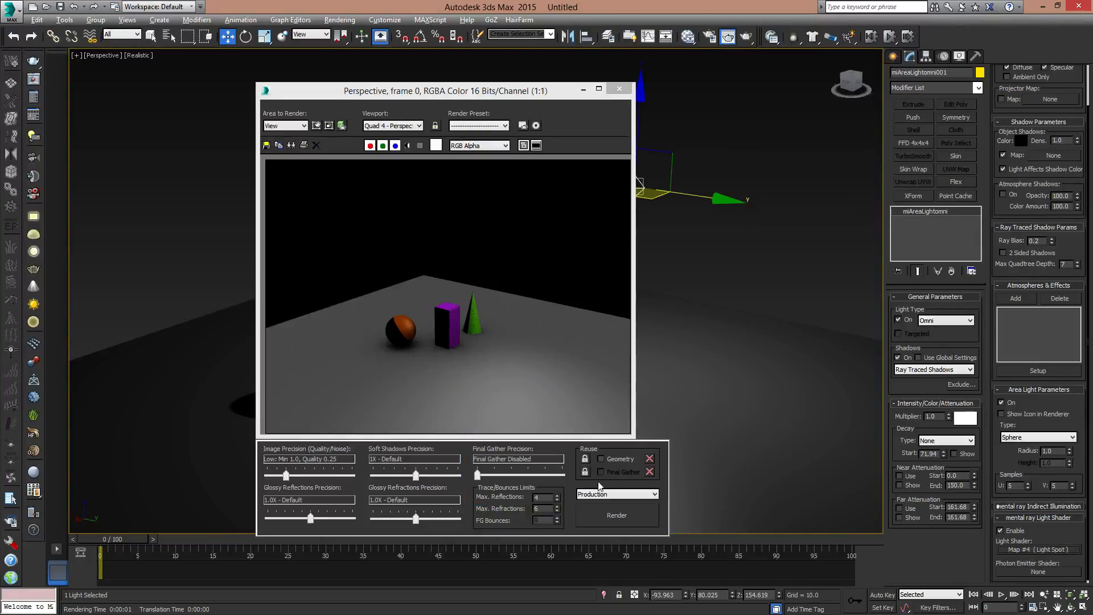
left_click(620, 516)
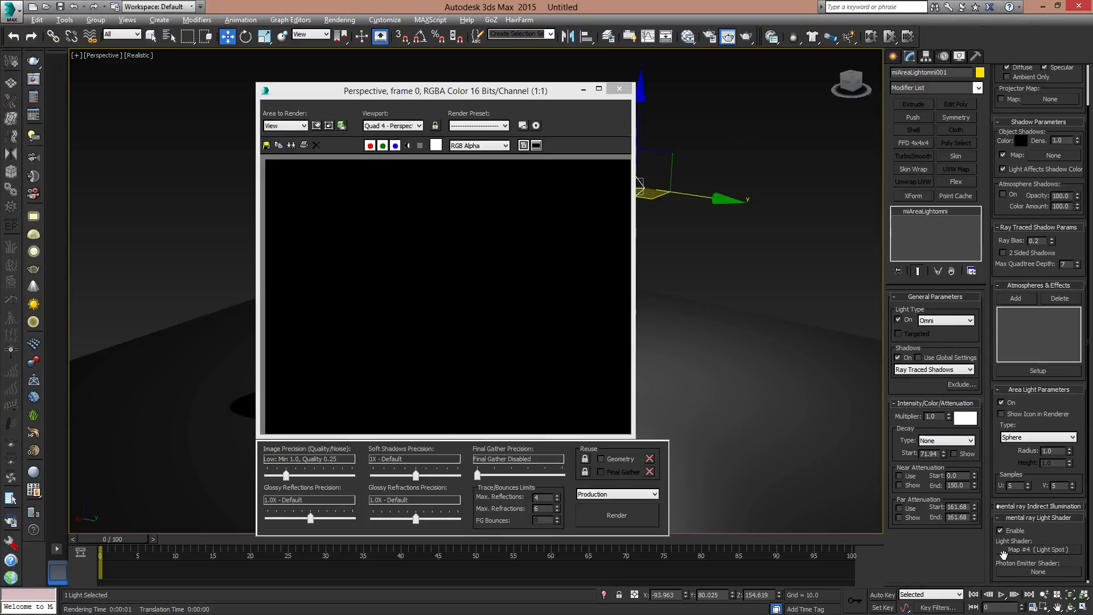
- Disable and clear the mental ray light shader, and render the scene with the plain omni light
right_click(1041, 555)
left_click(1035, 563)
right_click(1048, 552)
left_click(1054, 582)
left_click(618, 517)
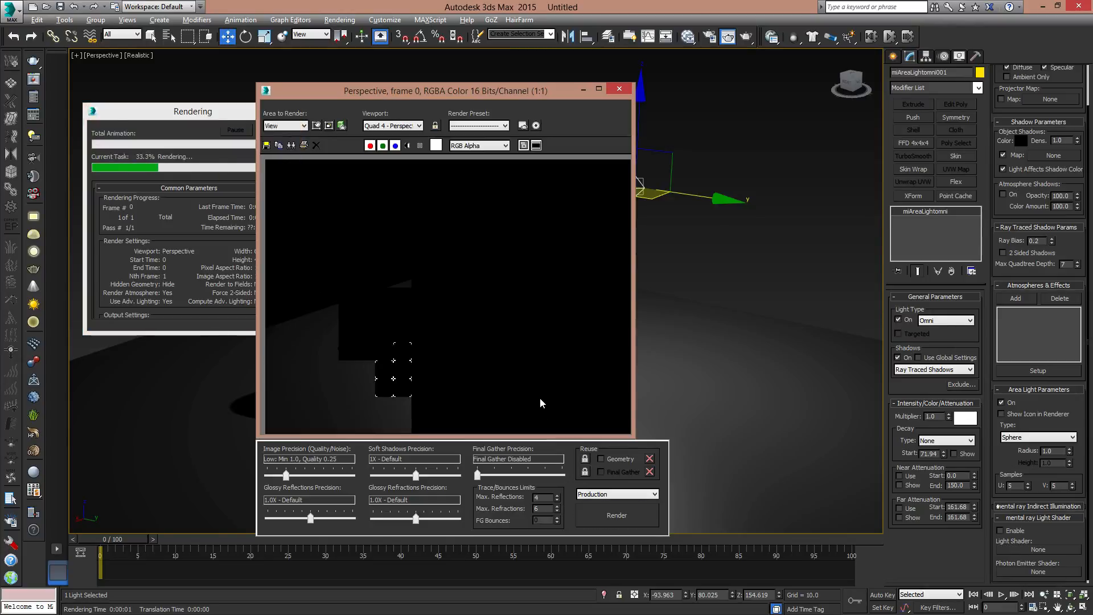
- Close the rendered image and delete the mr Area Omni light from the scene
left_click(620, 89)
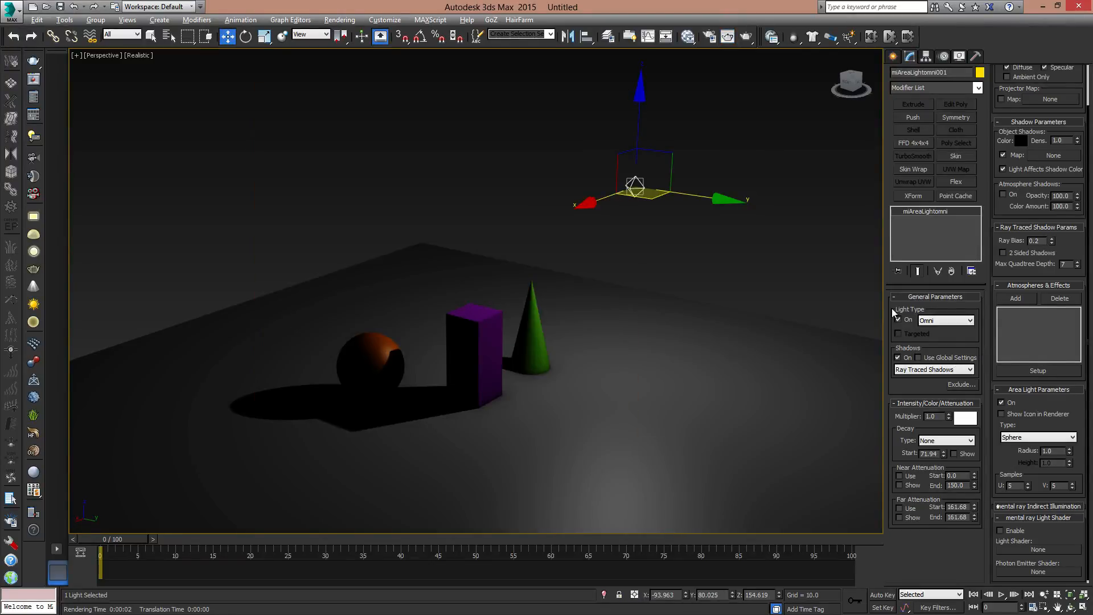
left_click(949, 370)
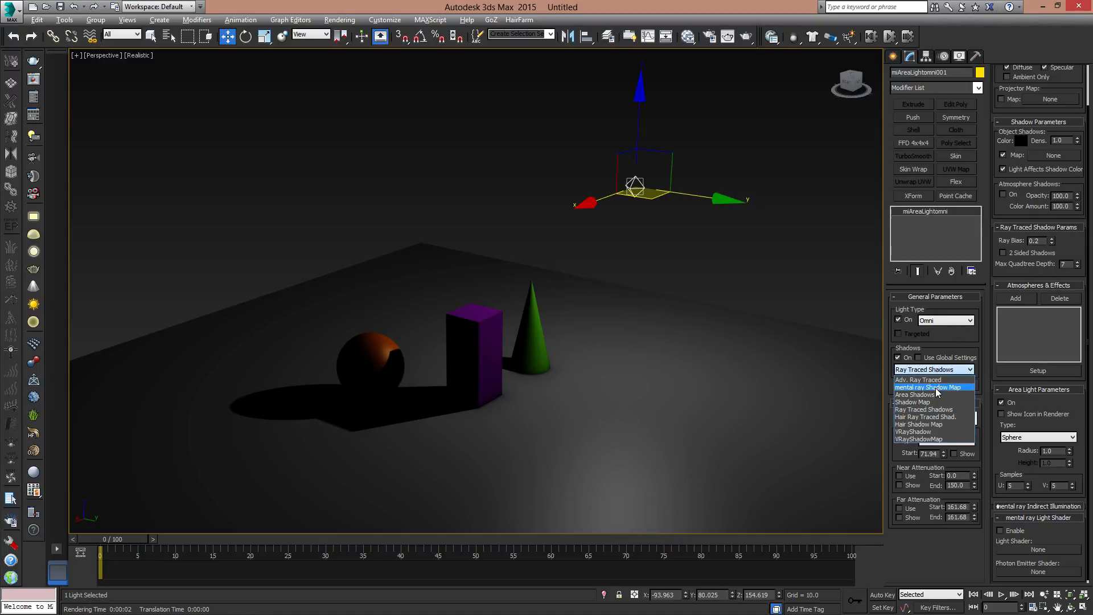
left_click(840, 263)
left_click(639, 177)
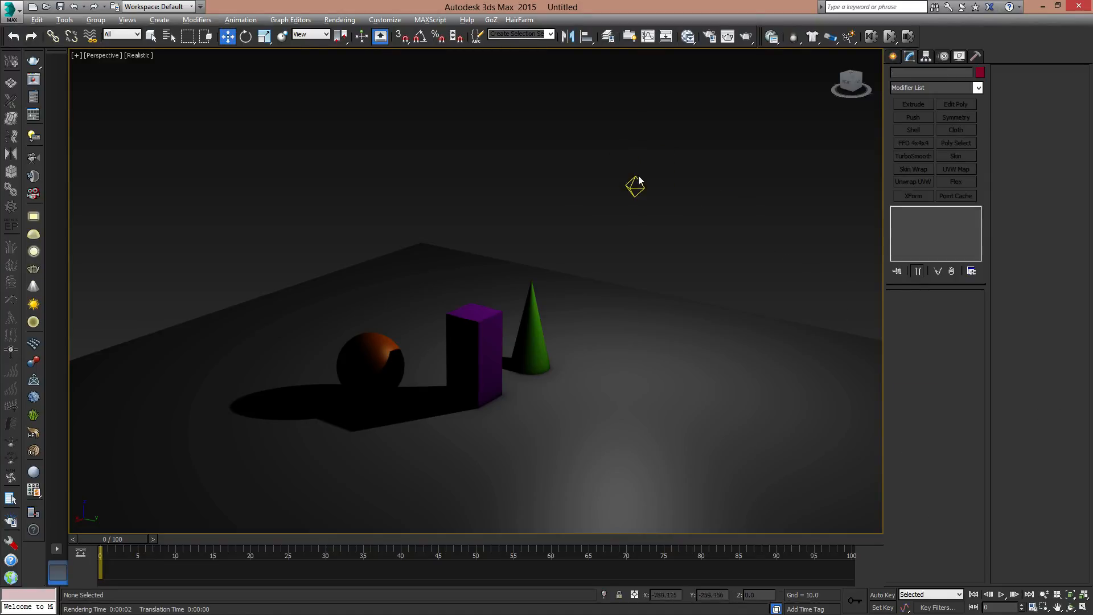
left_click_drag(589, 152, 700, 204)
key("Delete")
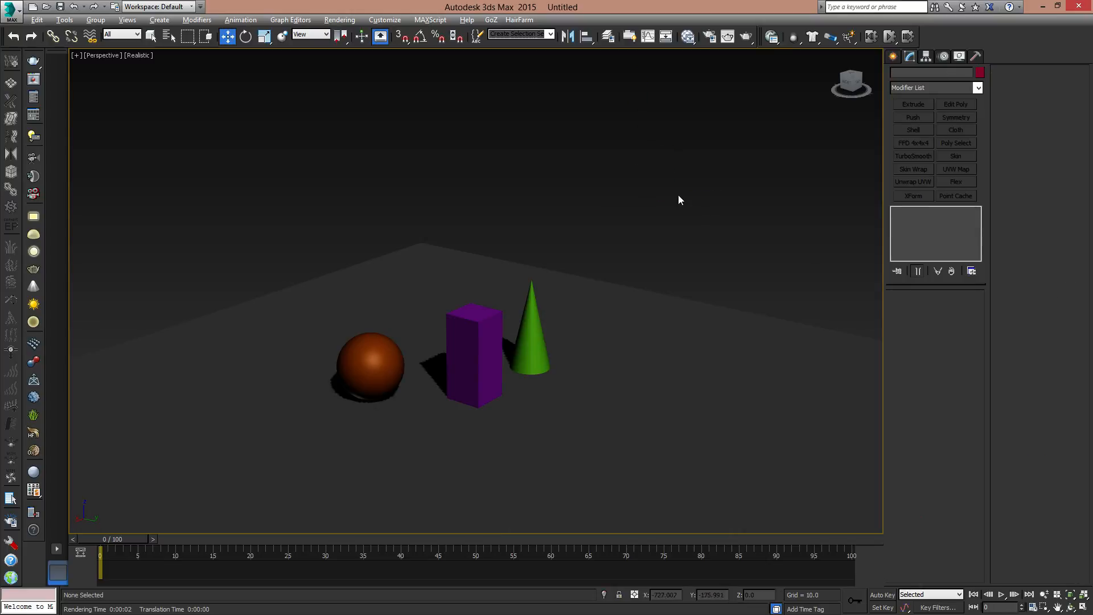
- Create a Target Spot light beside the objects, with its target placed between the sphere and the box
left_click(893, 56)
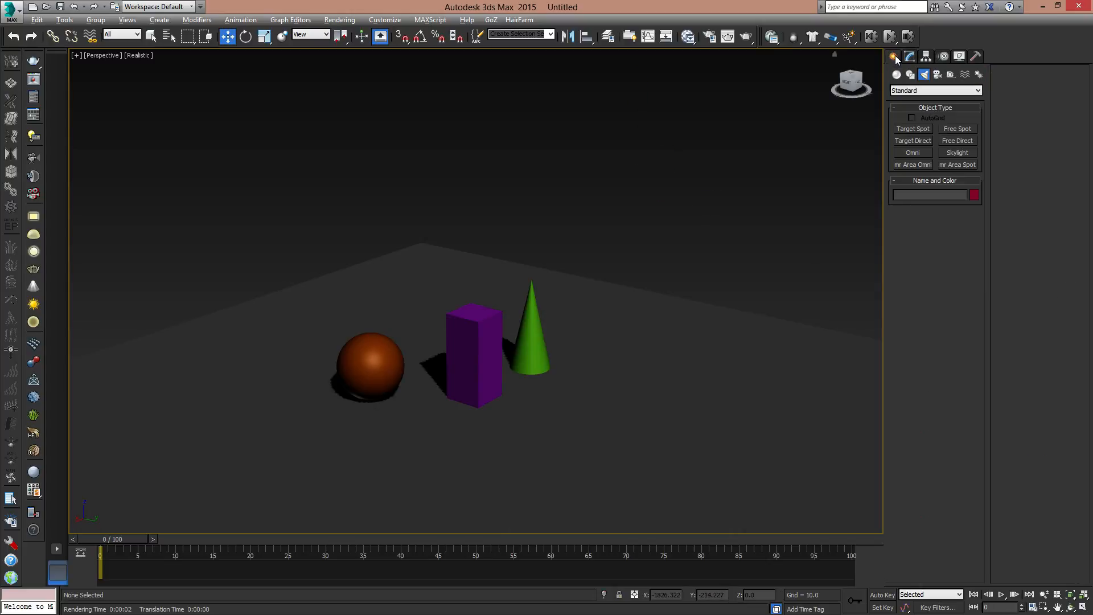
left_click(917, 131)
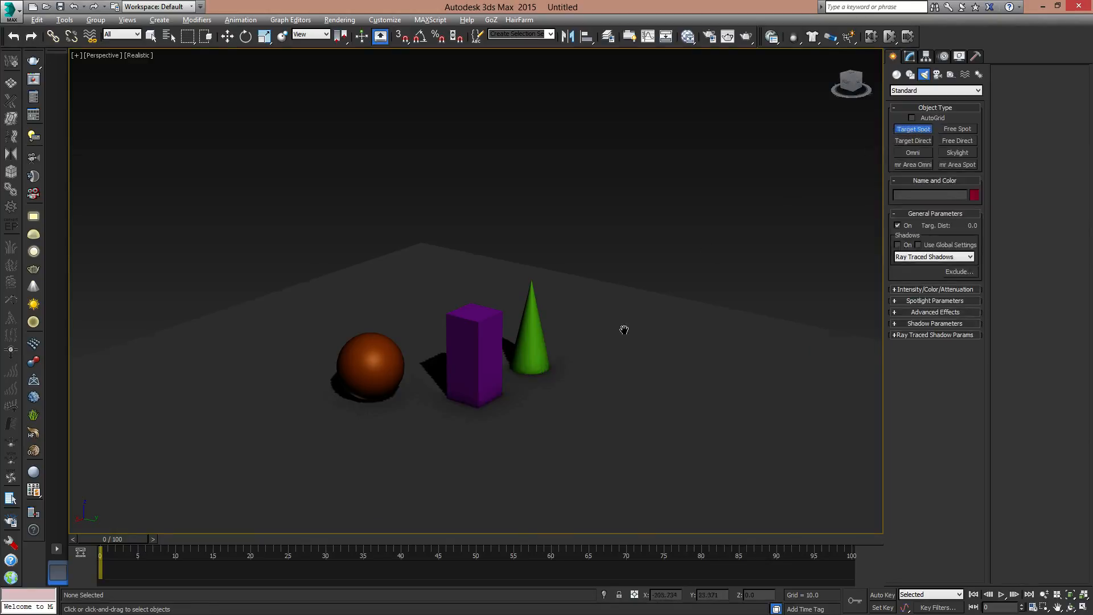
scroll(639, 347, "down", 5)
middle_click_drag(624, 328, 631, 356)
left_click_drag(736, 258, 495, 348)
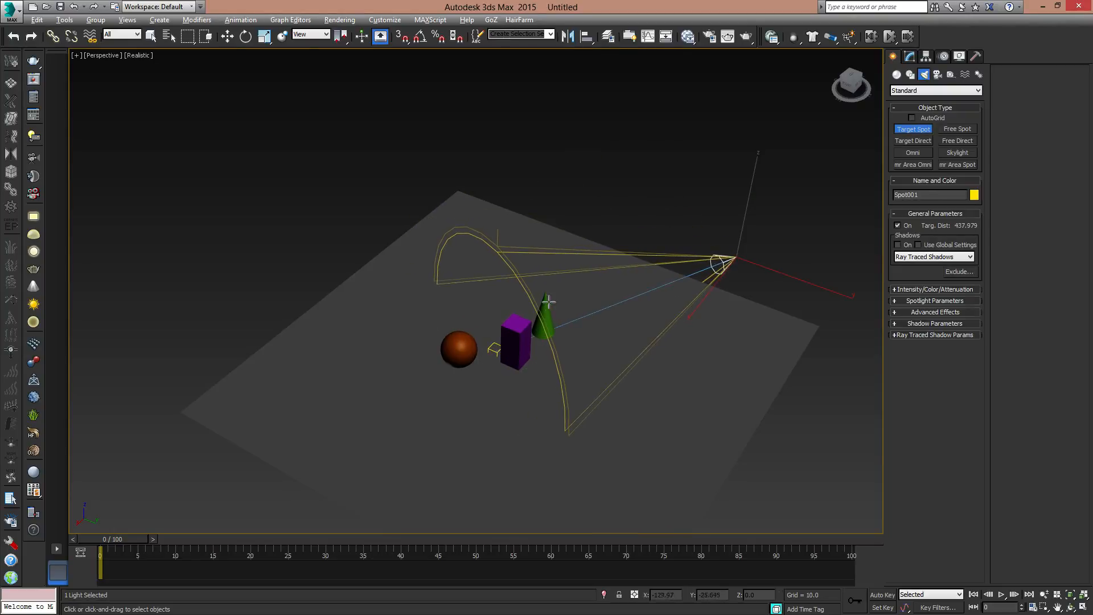
- Move the spotlight to about X -122.7, Y 87.8, Z 362.9 so its cone shines down on the three objects
key("w")
middle_click_drag(642, 316, 693, 142, "alt")
left_click_drag(693, 142, 691, 114)
middle_click_drag(765, 183, 735, 234)
left_click_drag(736, 234, 696, 249)
middle_click_drag(696, 245, 712, 271, "alt")
left_click_drag(633, 236, 590, 200)
mouse_move(606, 330)
middle_mouse_down("alt")
mouse_move(592, 298)
mouse_move(549, 333)
mouse_move(580, 323)
mouse_move(614, 332)
middle_mouse_up("alt")
scroll(549, 333, "up", 3)
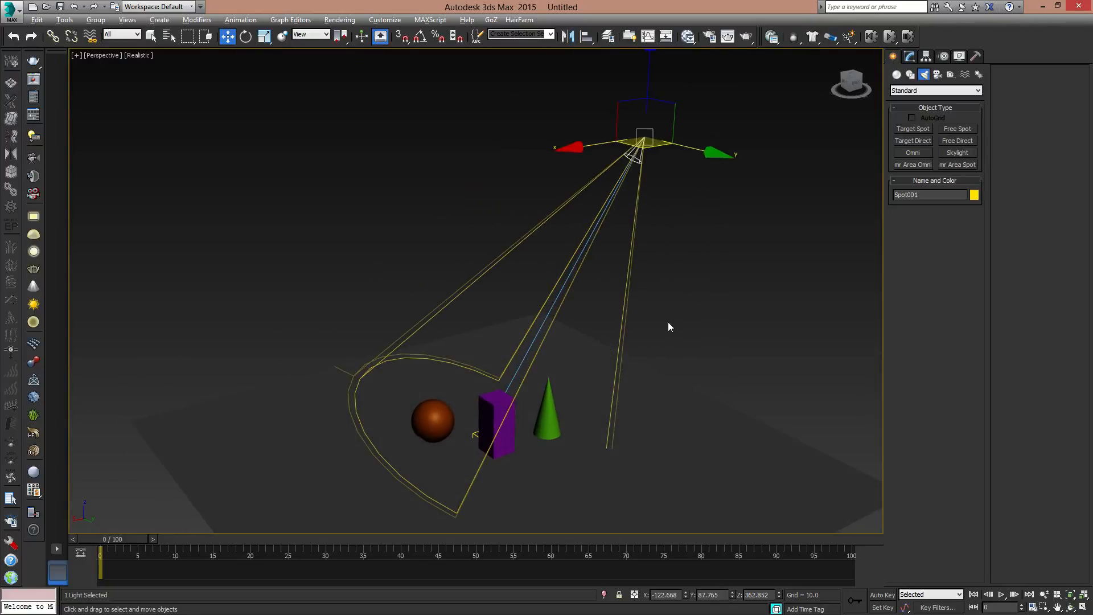
middle_click_drag(605, 398, 632, 342)
middle_click_drag(644, 215, 636, 250)
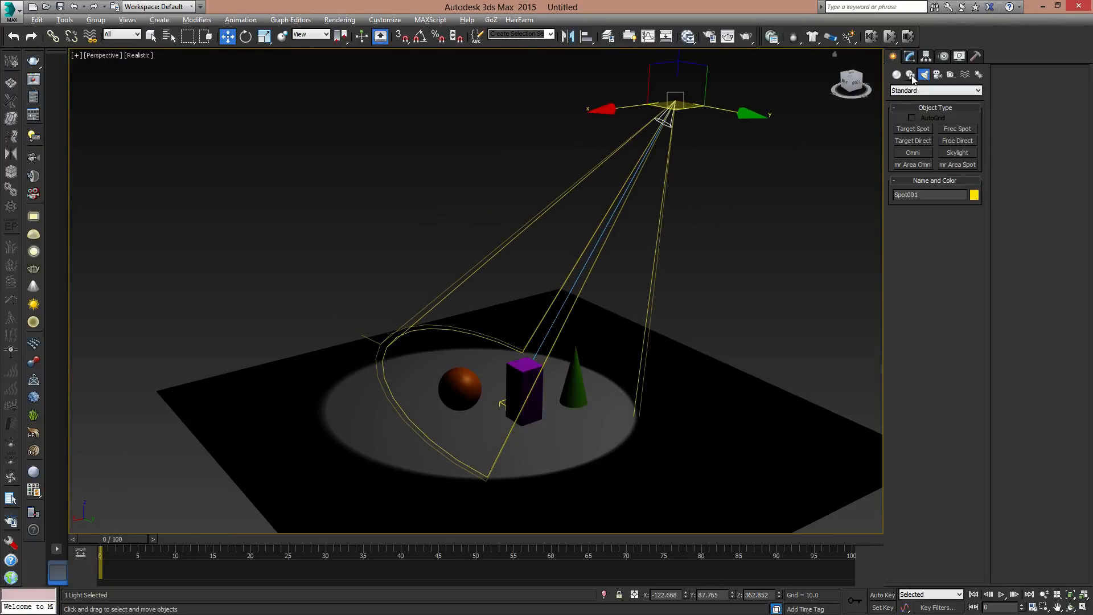
middle_click_drag(683, 177, 679, 186)
- Turn on the spotlight's shadows and shift the light along its X axis to about -135.4
left_click(911, 57)
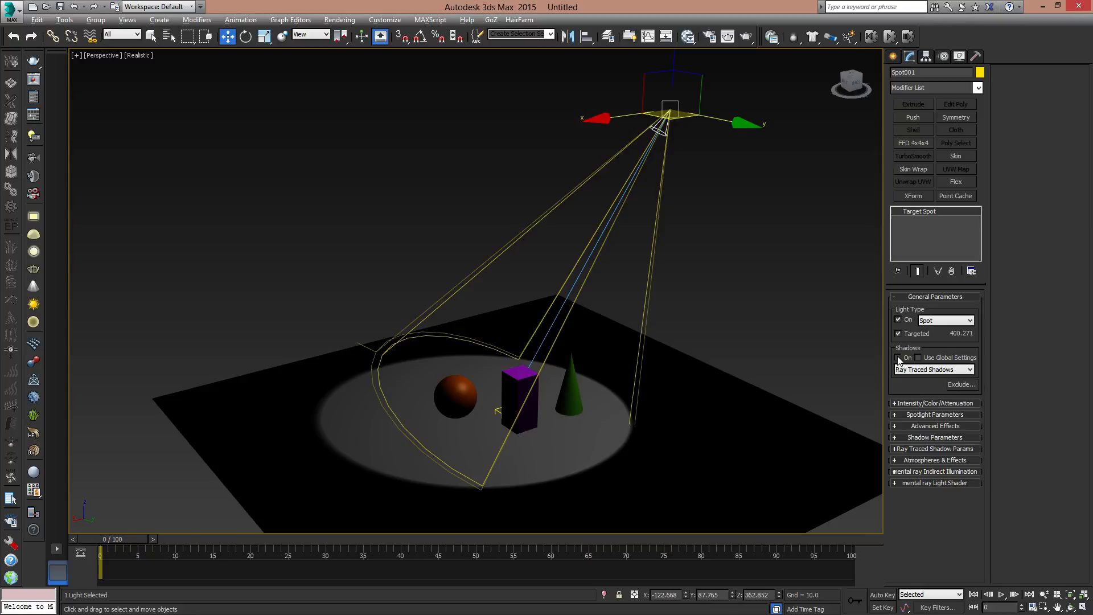
left_click(899, 358)
middle_click_drag(701, 410, 634, 345, "alt")
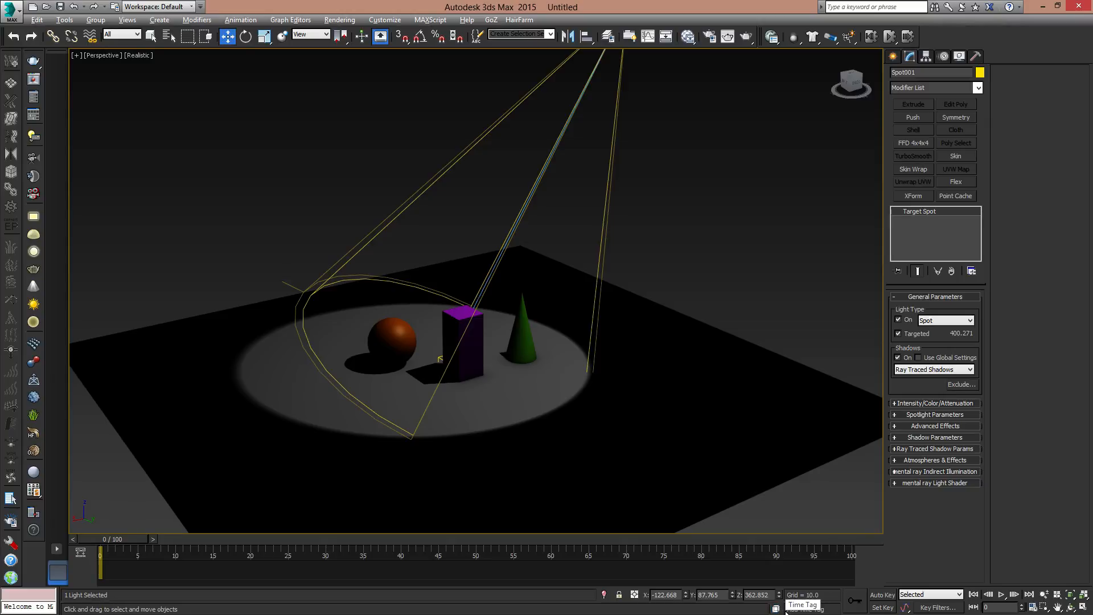
middle_click_drag(558, 256, 605, 339)
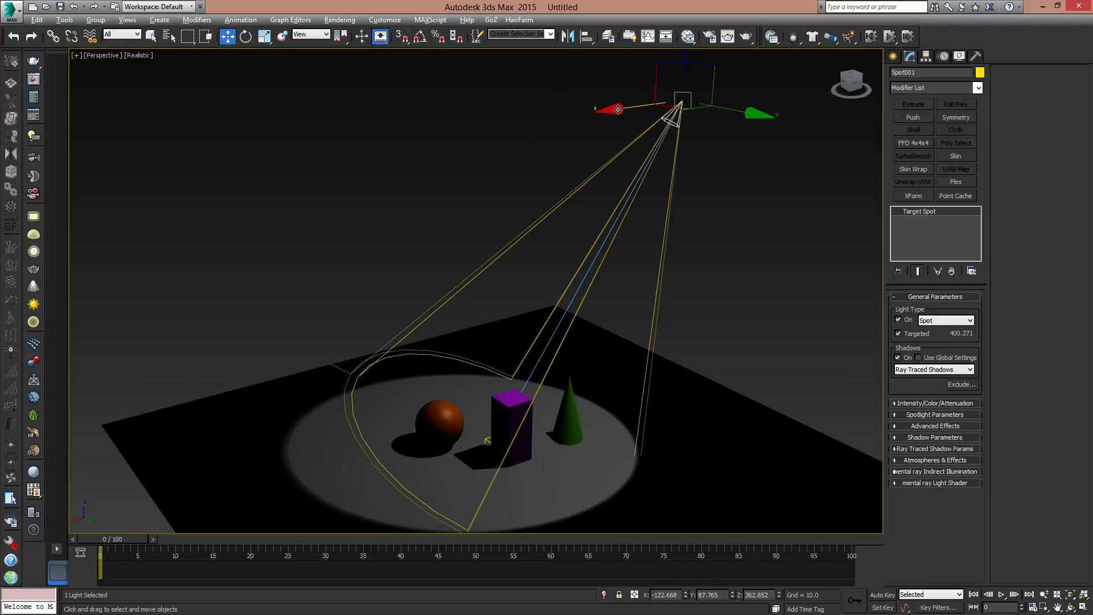
left_click_drag(625, 107, 631, 131)
middle_click_drag(710, 300, 724, 289)
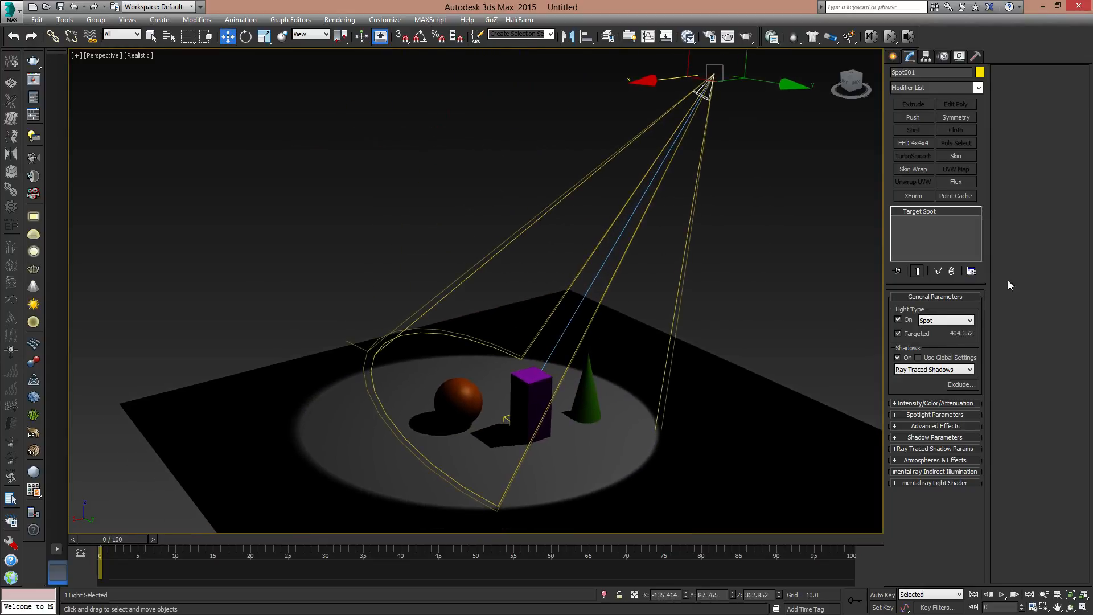
- Set the spotlight's shadow type to mental ray Shadow Map
left_click(924, 370)
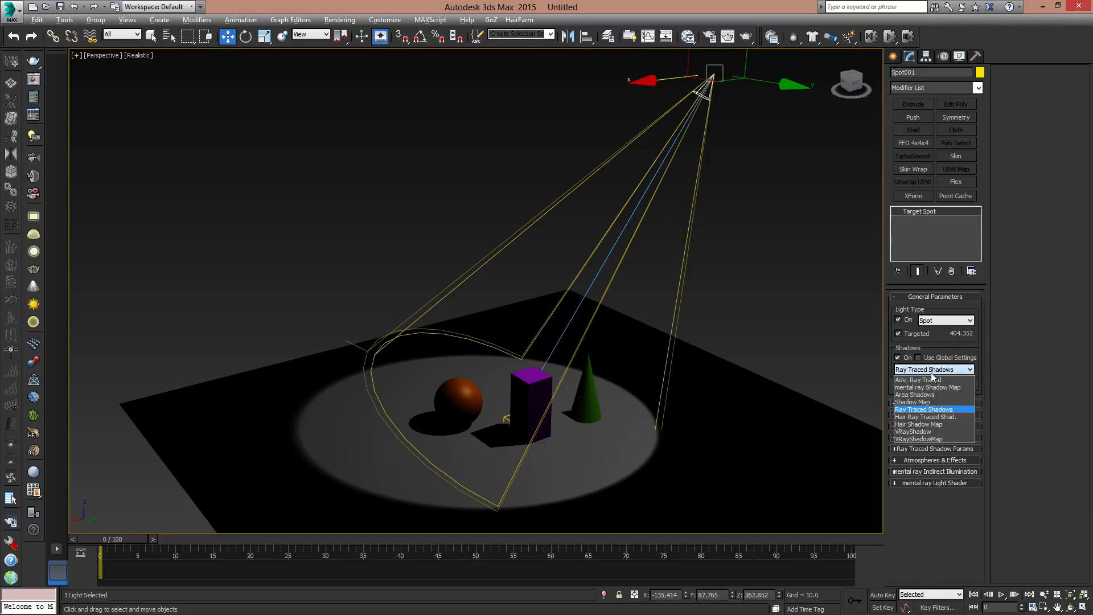
left_click(924, 388)
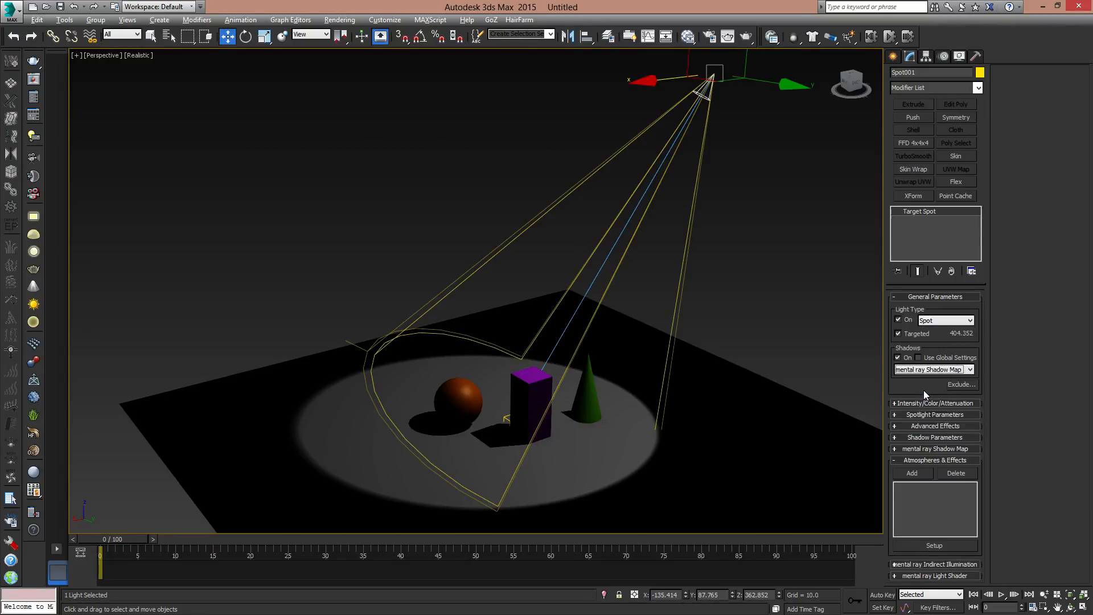
middle_click_drag(616, 360, 664, 330)
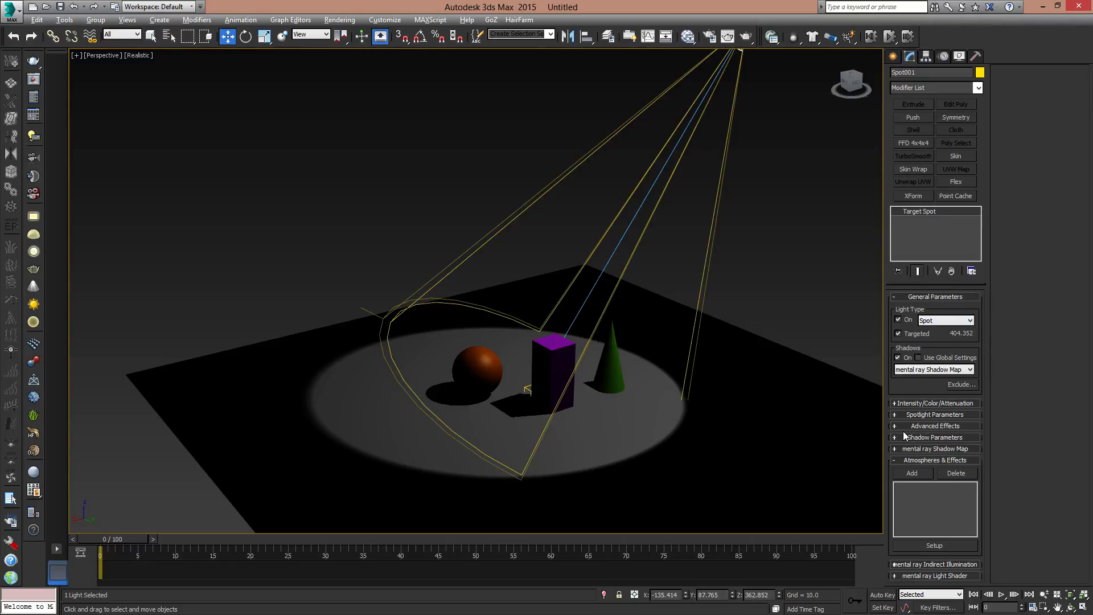
- Enable Show Cone in the spotlight parameters and compare the cone display with the light deselected and reselected
left_click(896, 413)
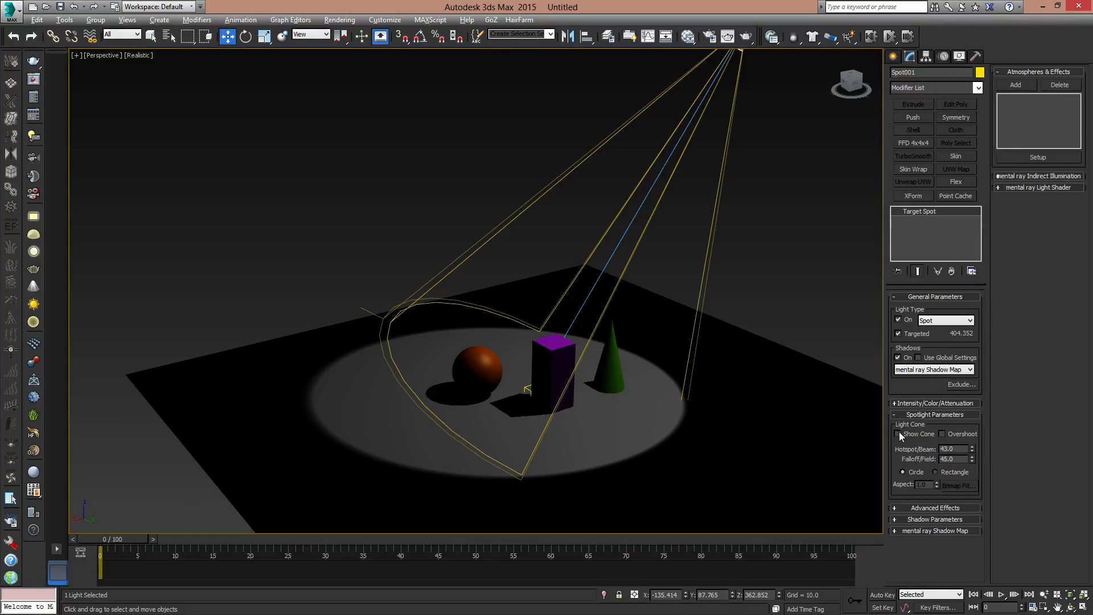
middle_click_drag(740, 316, 747, 376)
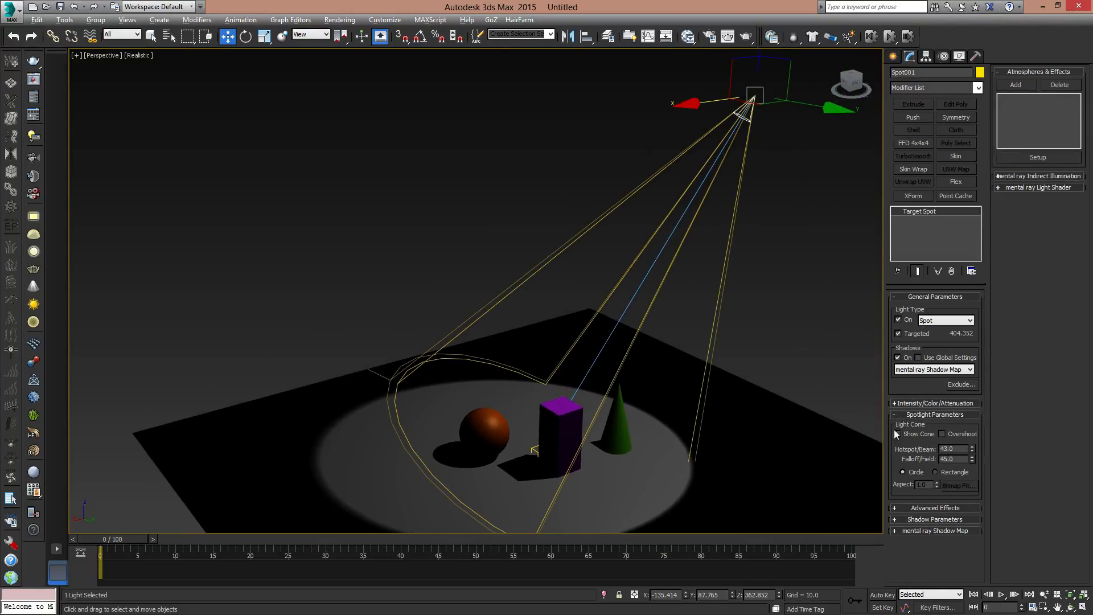
left_click(794, 297)
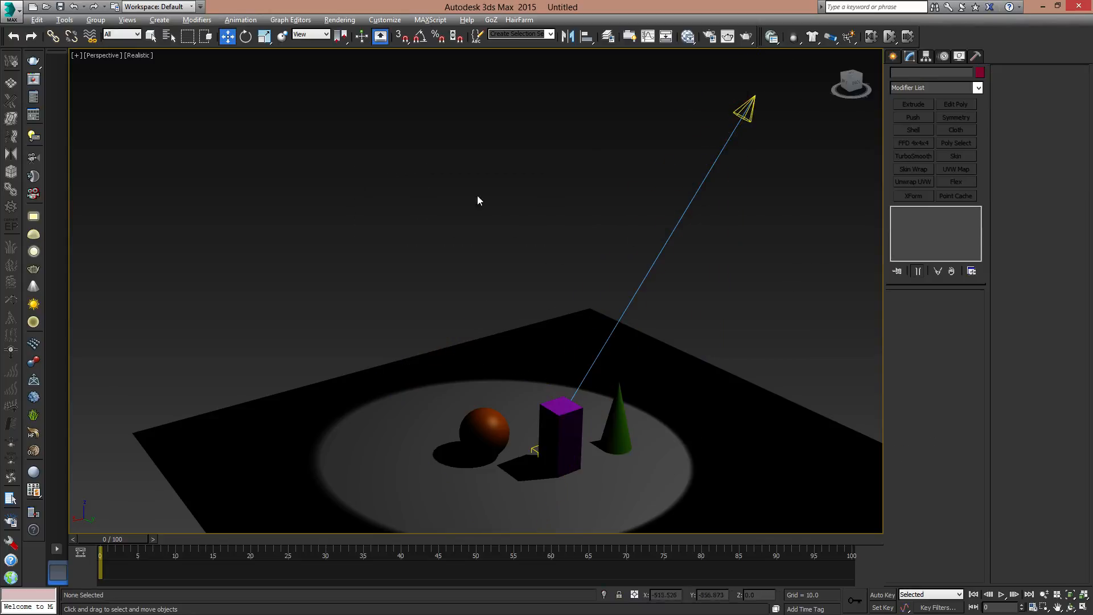
left_click(743, 107)
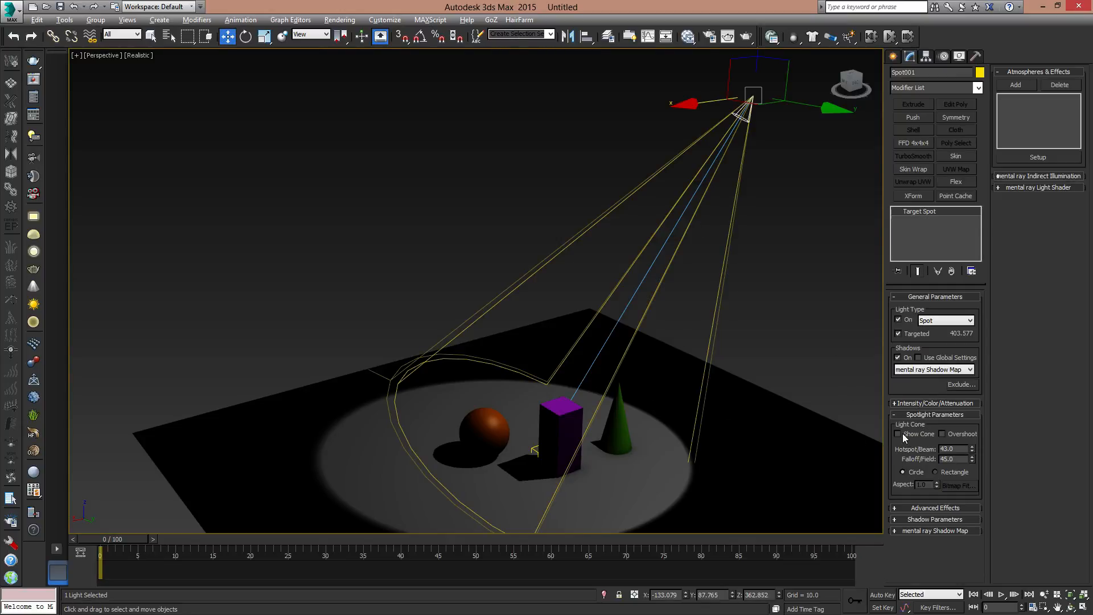
left_click(856, 453)
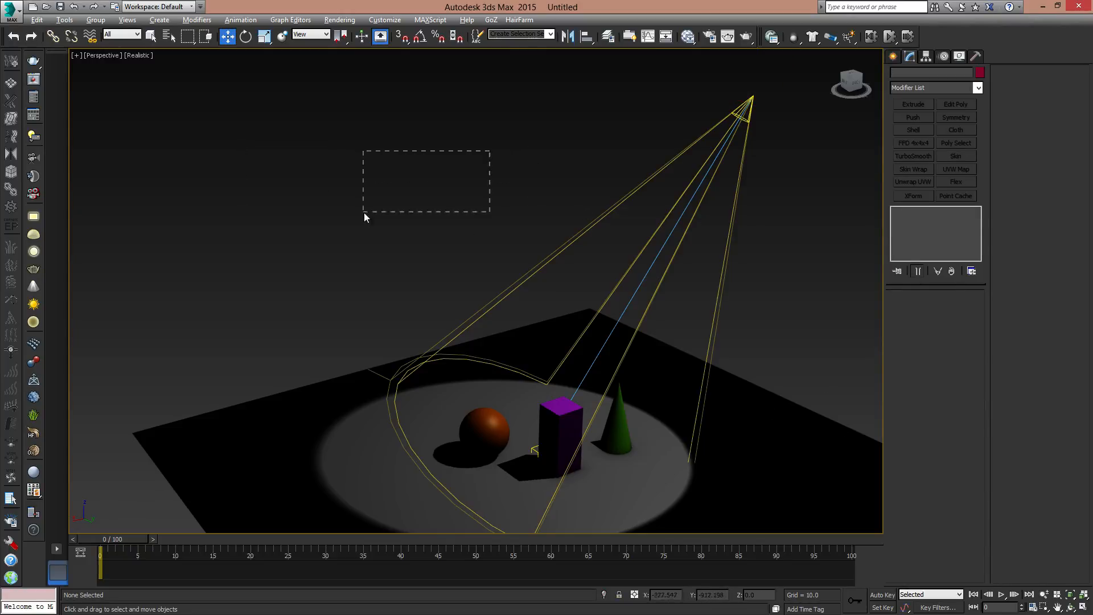
left_click(748, 114)
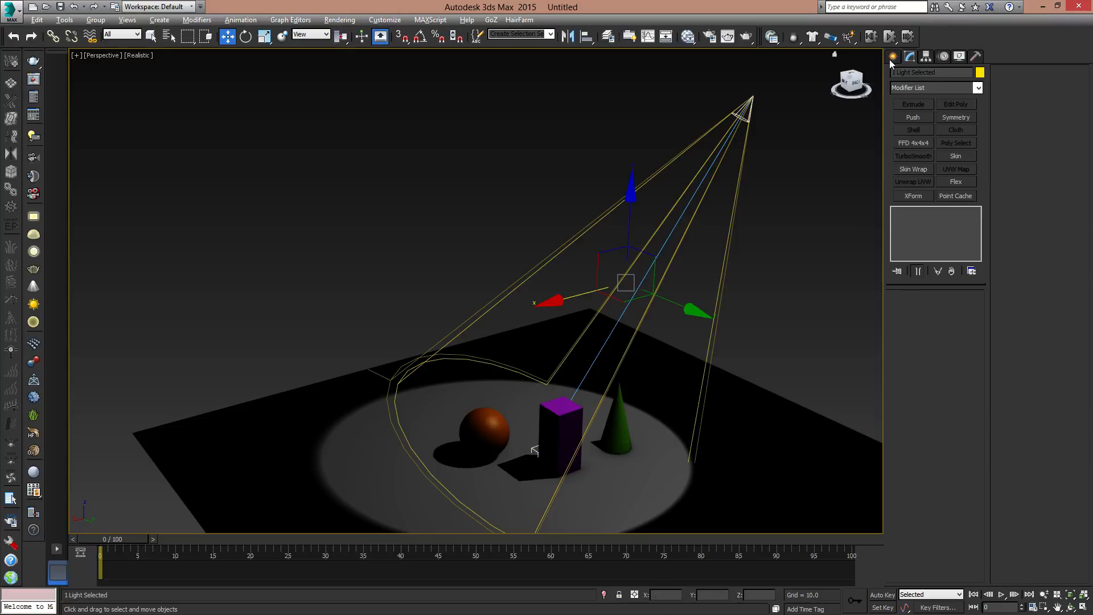
left_click(851, 126)
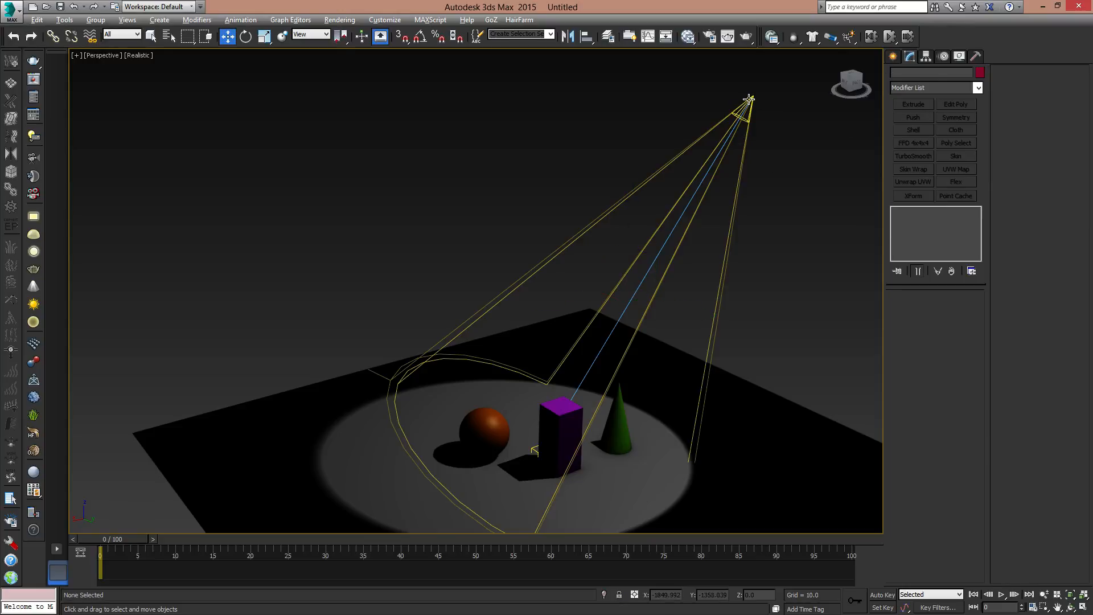
left_click(749, 100)
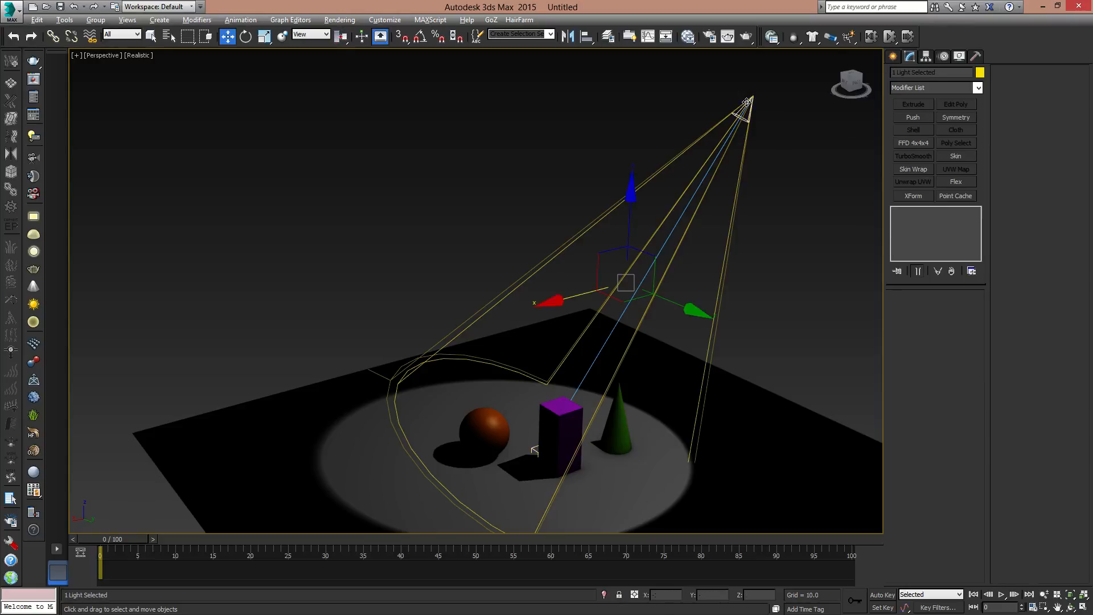
left_click(721, 202)
left_click_drag(787, 106, 776, 123)
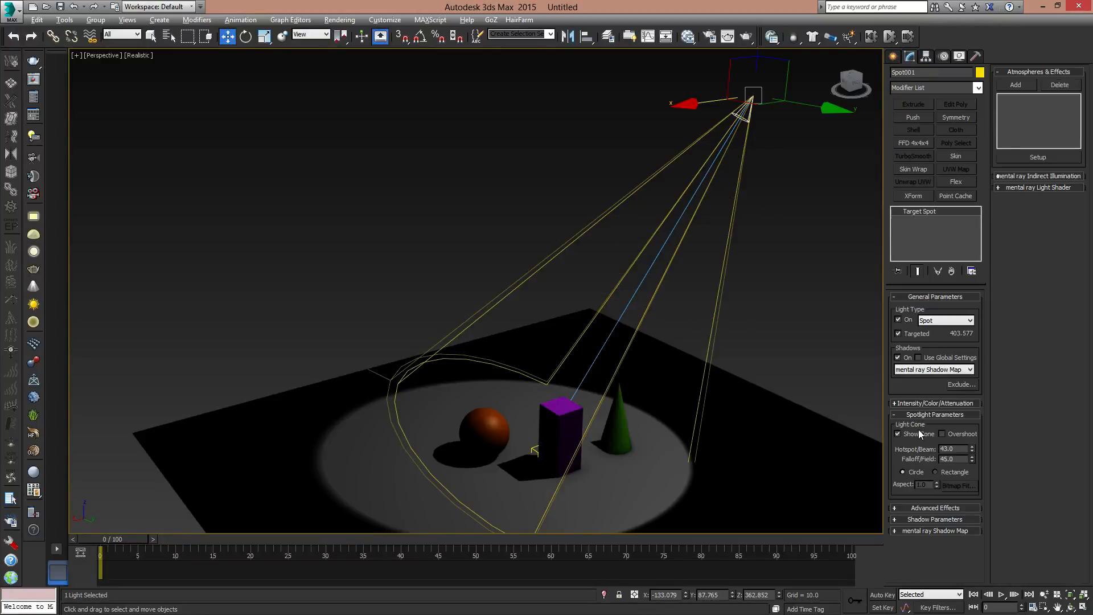
- Try Overshoot on and off, and adjust the spotlight cone to a Hotspot/Beam of 36.3 and a Falloff/Field of 46.4
left_click(943, 435)
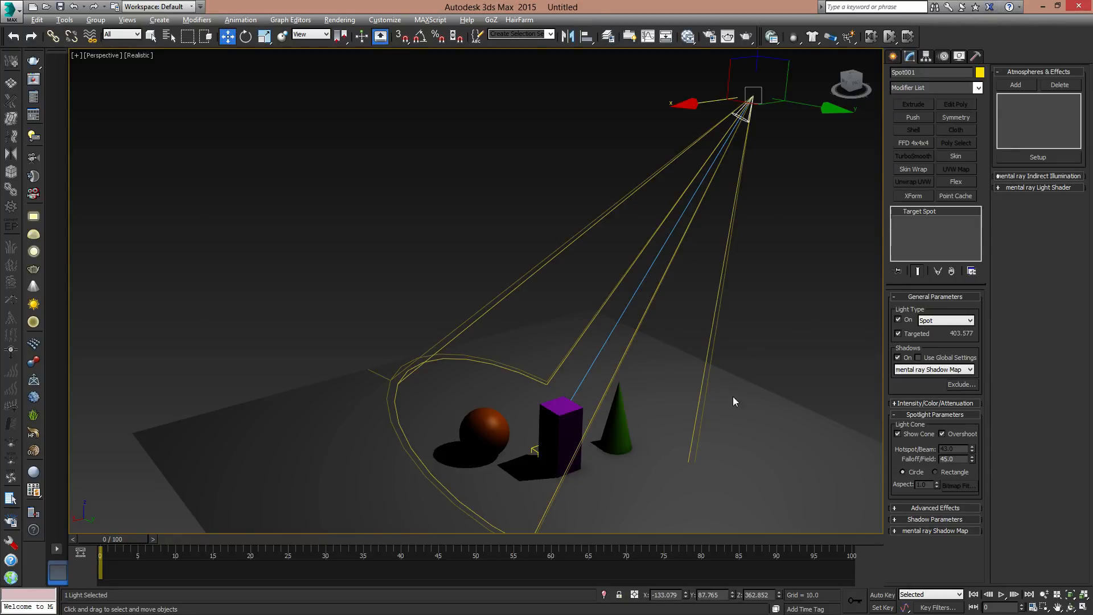
left_click(943, 434)
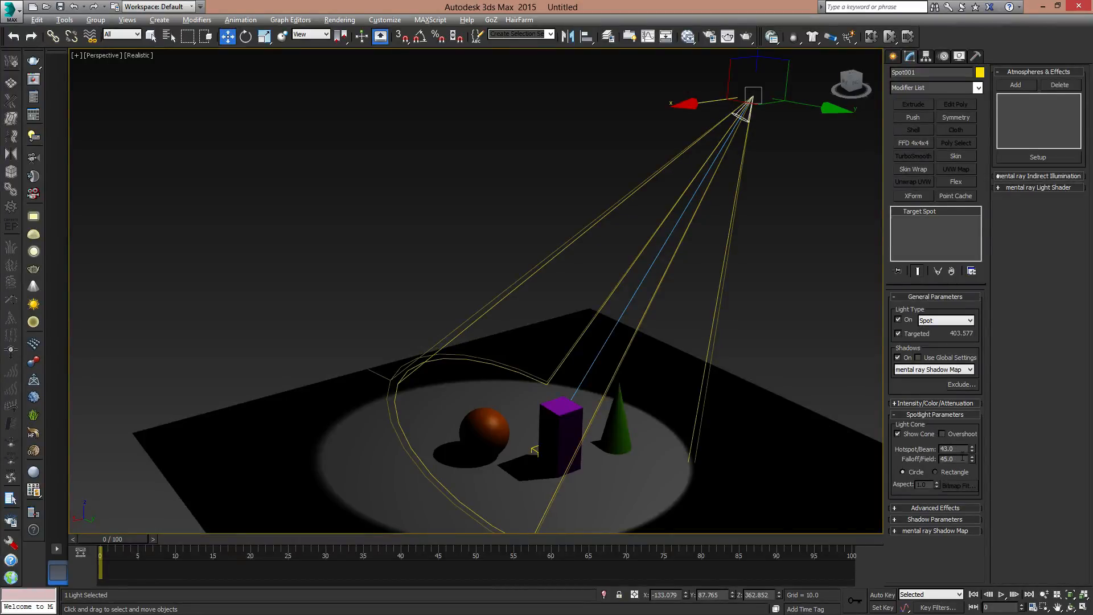
left_click_drag(973, 458, 965, 411)
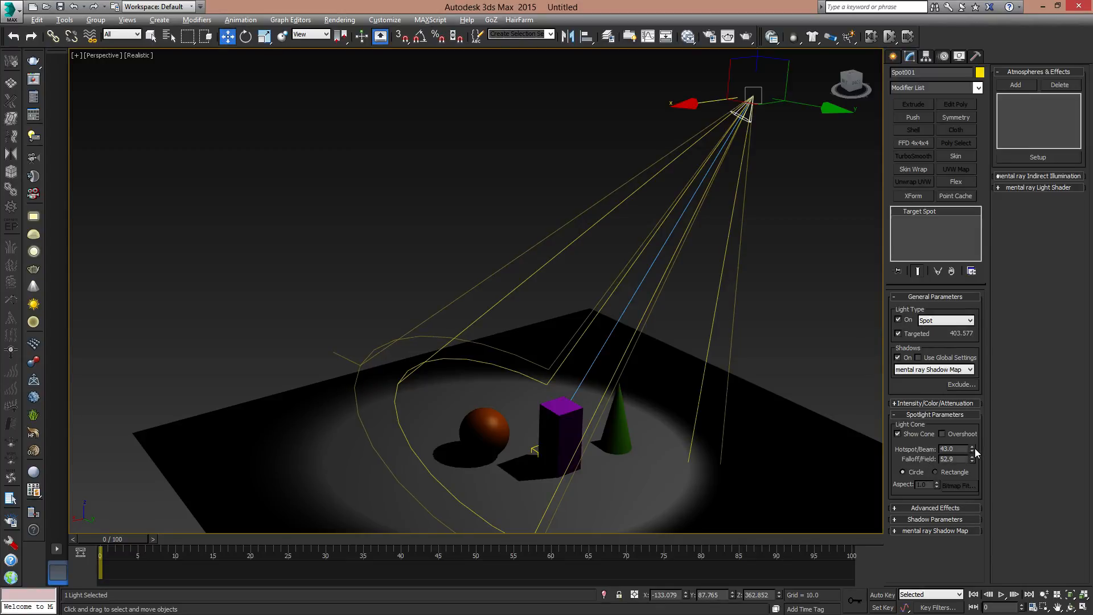
left_click_drag(975, 449, 938, 491)
- Render the perspective view with the spotlight's softened cone edge and close the rendered image
scroll(644, 381, "up", 5)
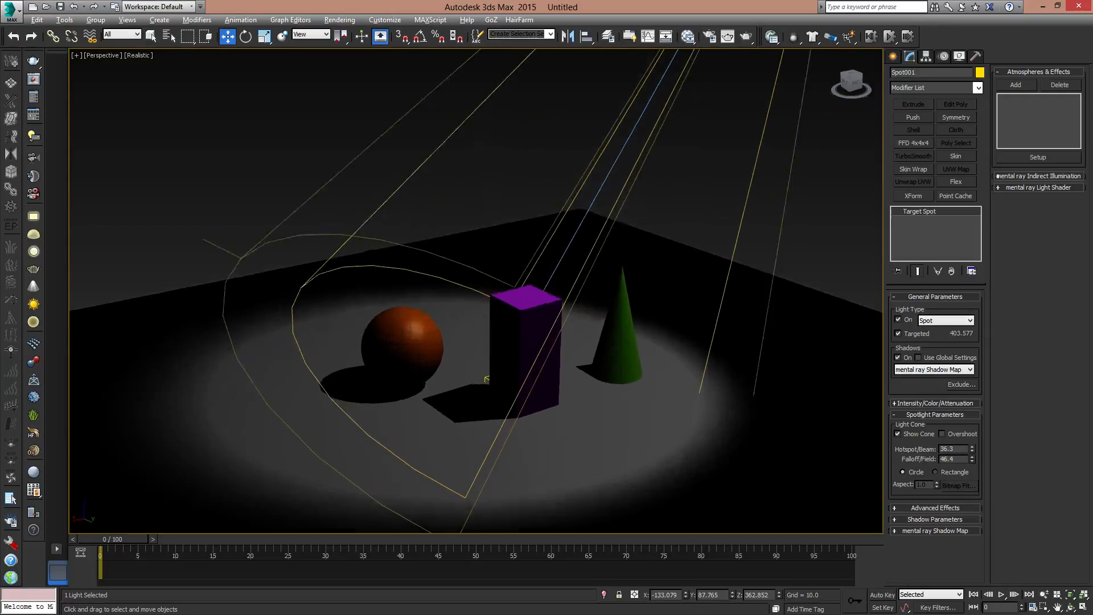
scroll(700, 341, "down", 4)
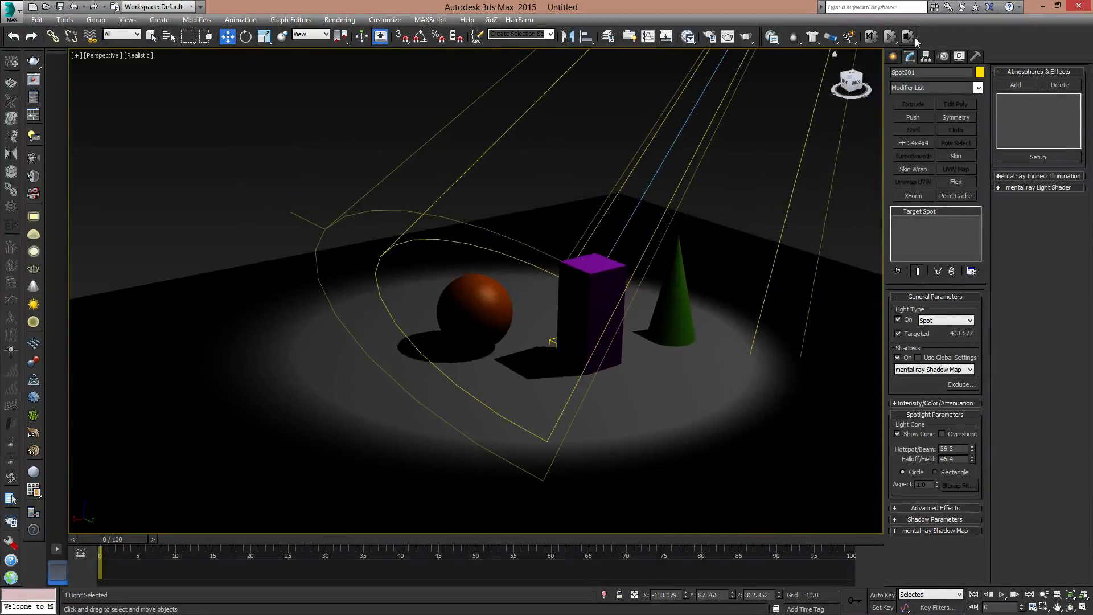
left_click(745, 37)
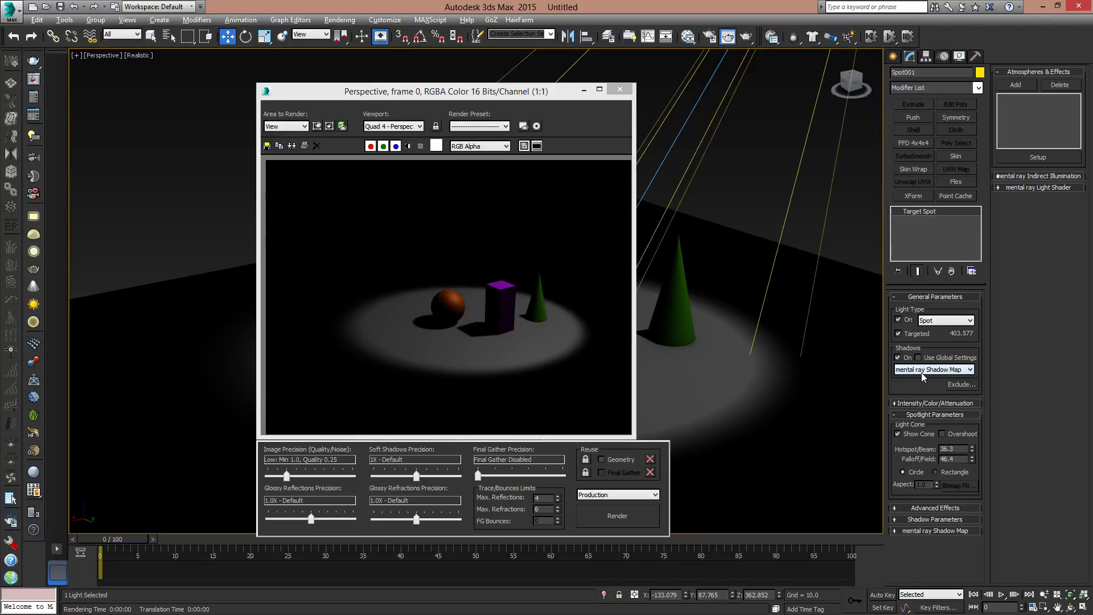
left_click(620, 90)
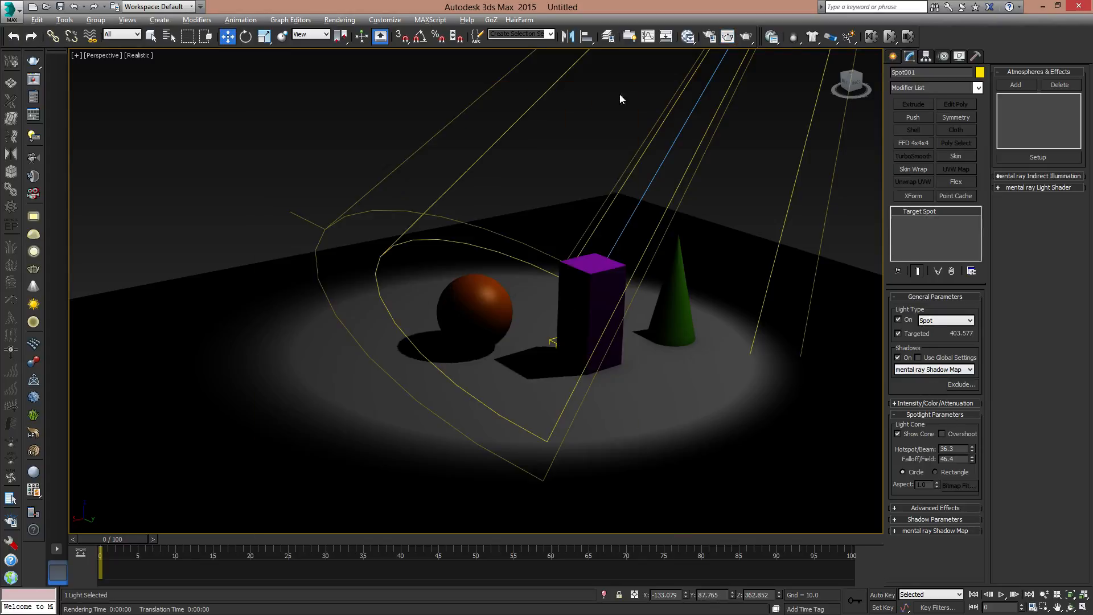
- Reselect the spotlight and render a close-up of the objects to inspect their mental ray Shadow Map shadows
scroll(598, 336, "up", 6)
middle_click_drag(598, 332, 670, 376)
left_click(797, 70)
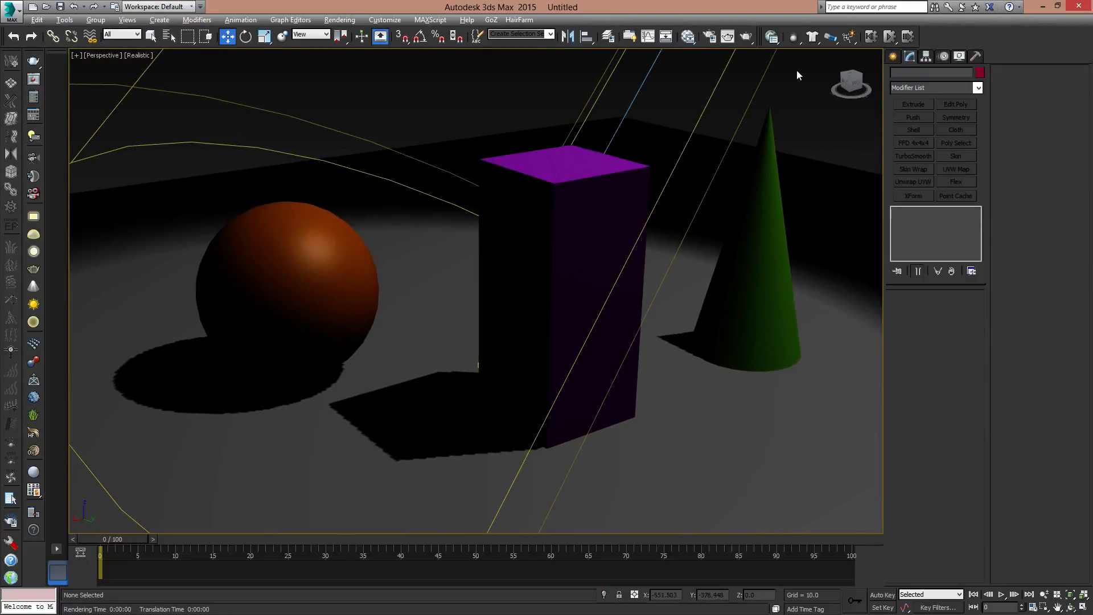
left_click(656, 134)
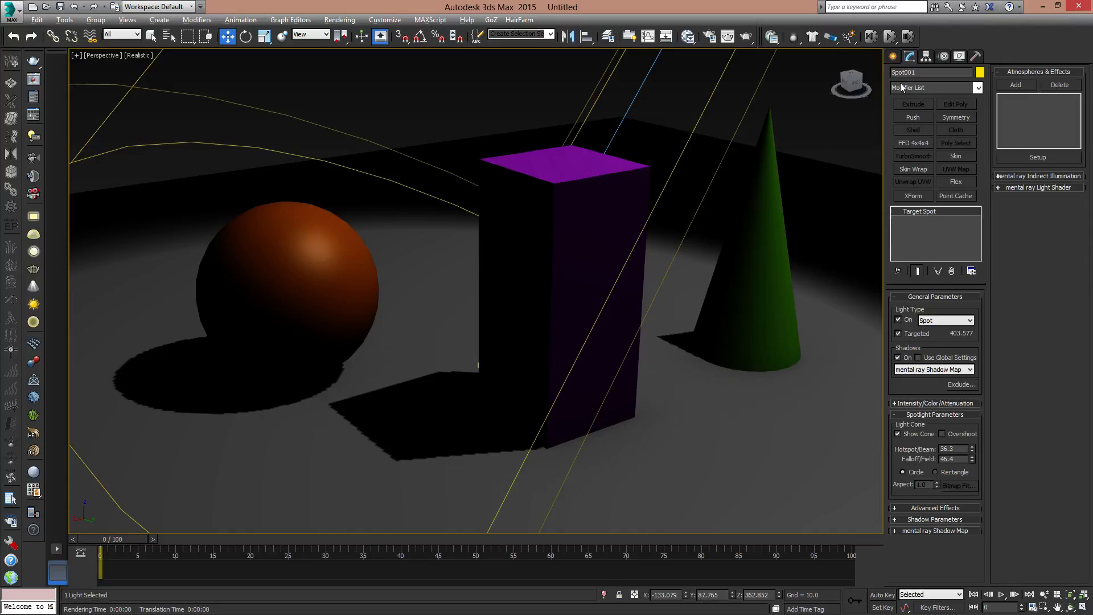
left_click(747, 37)
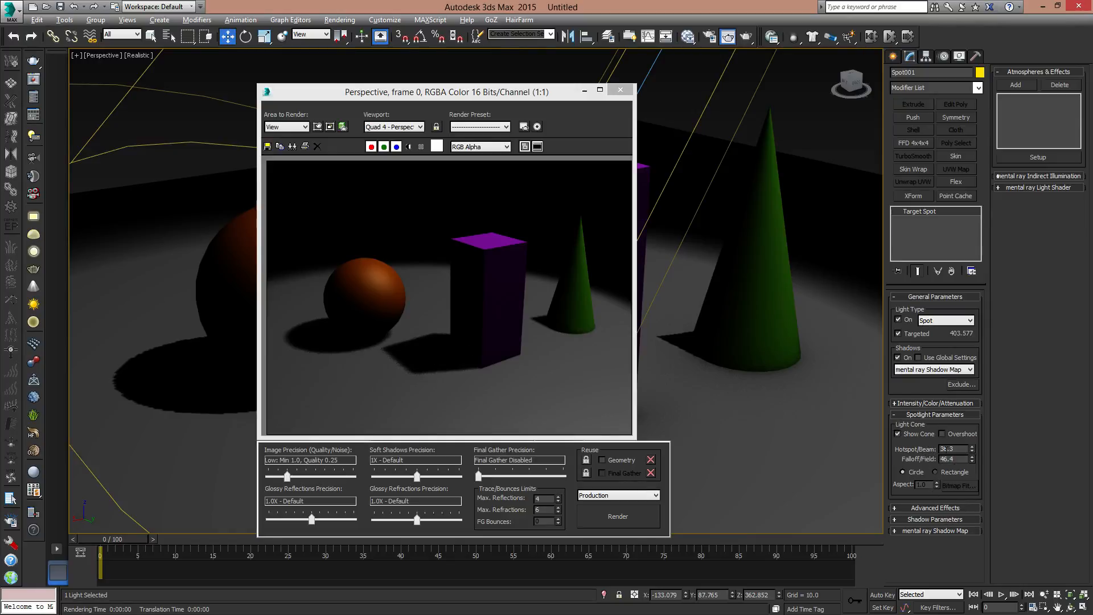
- Render the spotlight's mental ray Shadow Map at a Map Size of 64, and again with the Map Size set to 4096
left_click(944, 531)
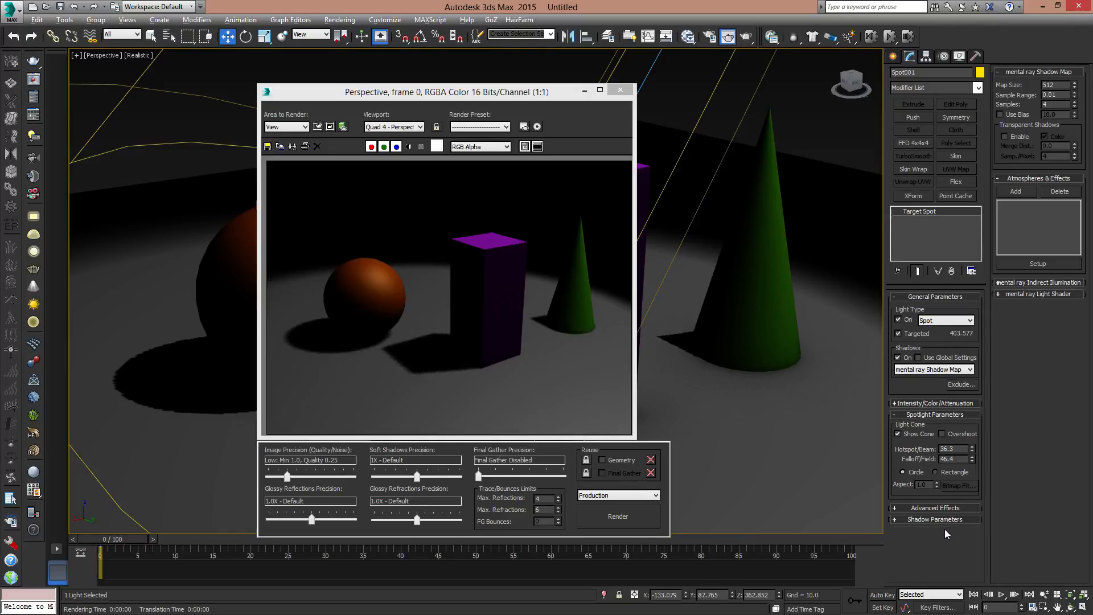
double_click(1051, 85)
type("64")
key("Return")
left_click(631, 515)
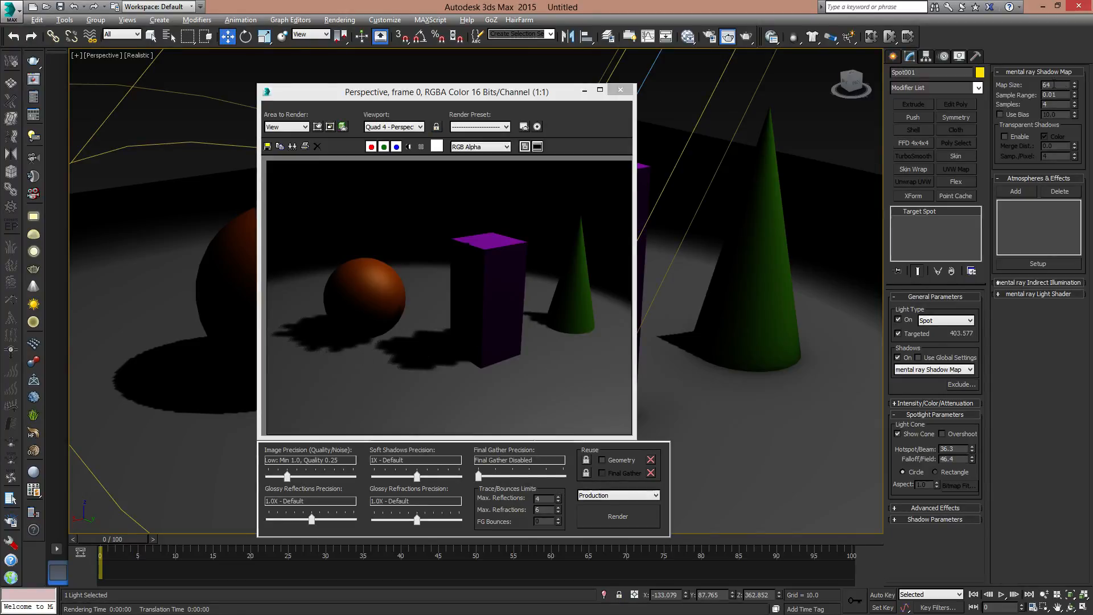
double_click(1048, 85)
type("4096")
key("Return")
left_click(621, 517)
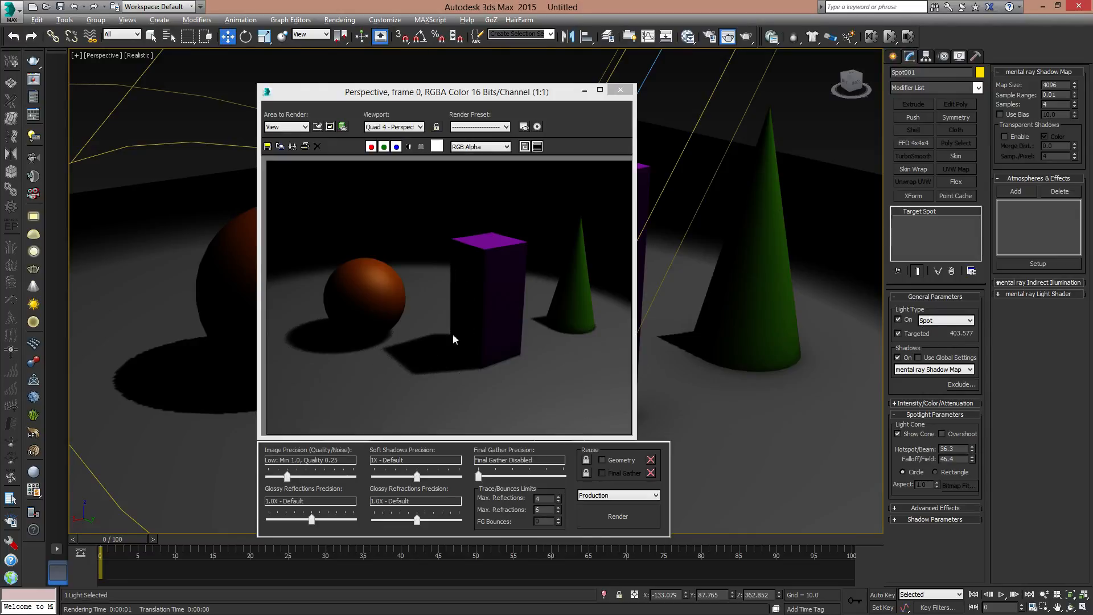
- Try shadow map Samples of 3 and 64, rendering the view for each value
double_click(1049, 105)
type("32")
left_click(596, 520)
left_click_drag(1051, 105, 980, 116)
type("64")
key("Return")
left_click(615, 519)
- Set the shadow map Samples to 128 and render the view
left_click_drag(1059, 105, 1011, 108)
type("128")
key("Return")
left_click(618, 516)
- Test-render other shadow map Sample Range values, including 0.1, and render again with the range reset to 0.01
key("BackSpace")
type("01")
left_click(626, 515)
key("BackSpace")
key("Return")
left_click(623, 522)
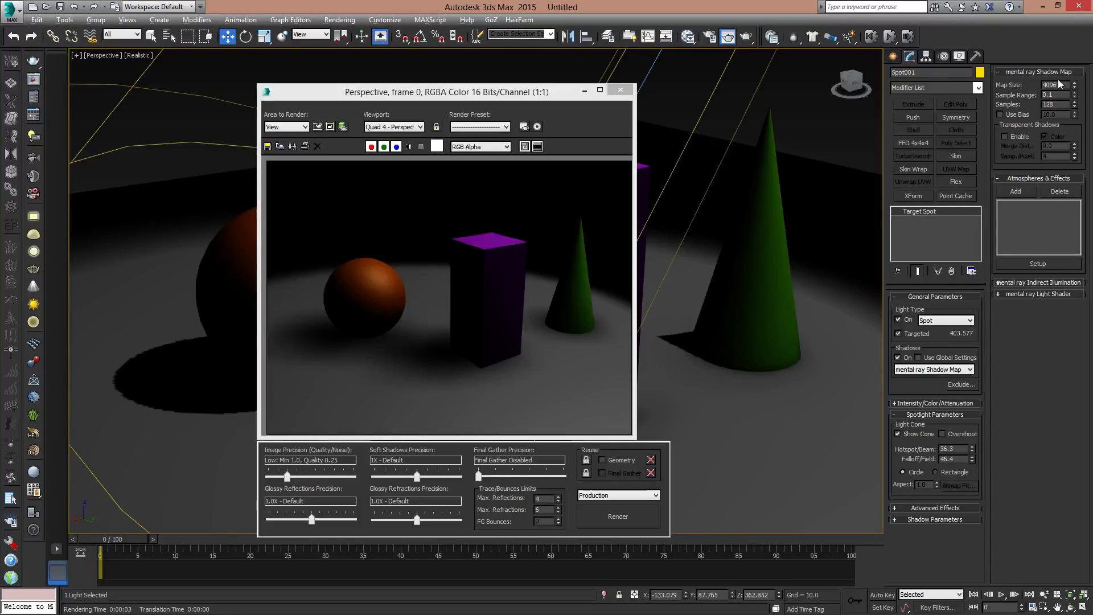
double_click(1053, 95)
left_click(618, 517)
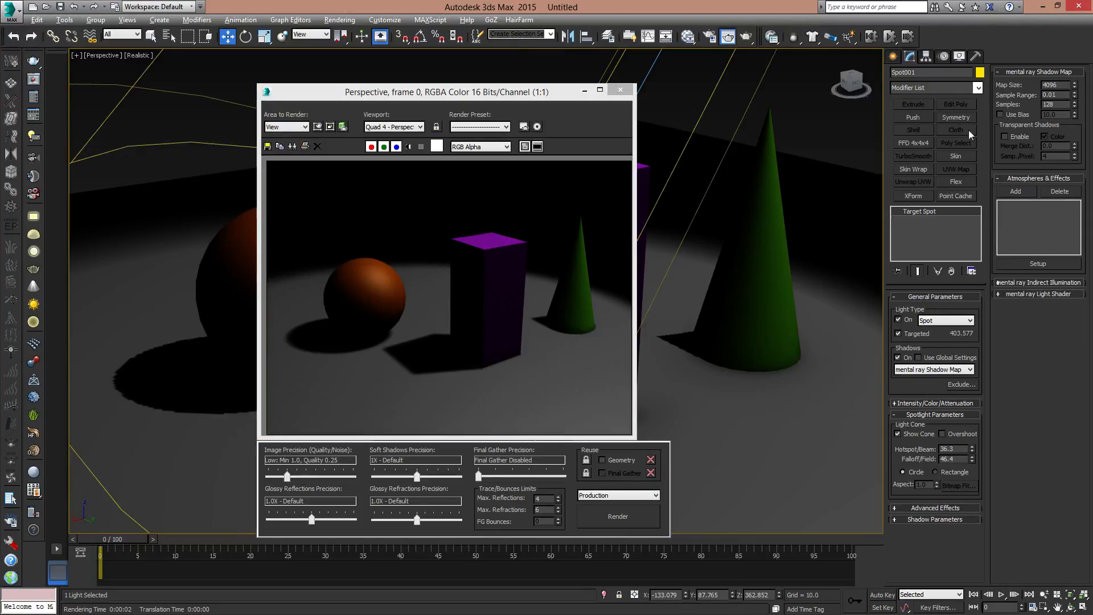
- Enable Use Bias for the shadow map and render with Bias values of 50 and 100
left_click(1001, 114)
left_click_drag(1066, 115, 958, 122)
type("50")
key("Return")
left_click(638, 516)
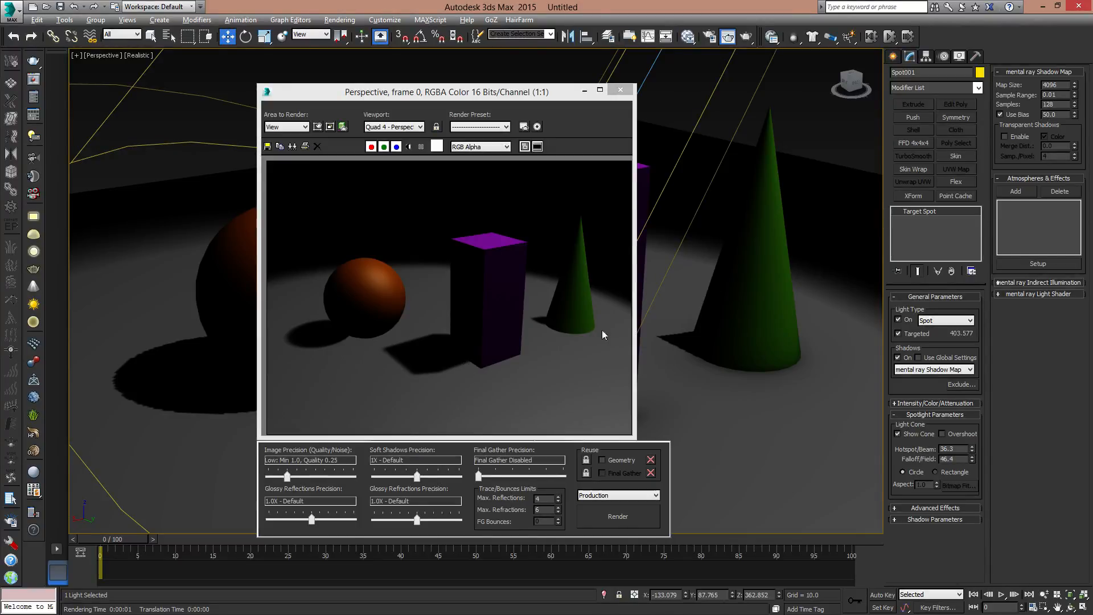
double_click(1051, 114)
type("100")
key("Return")
left_click(621, 518)
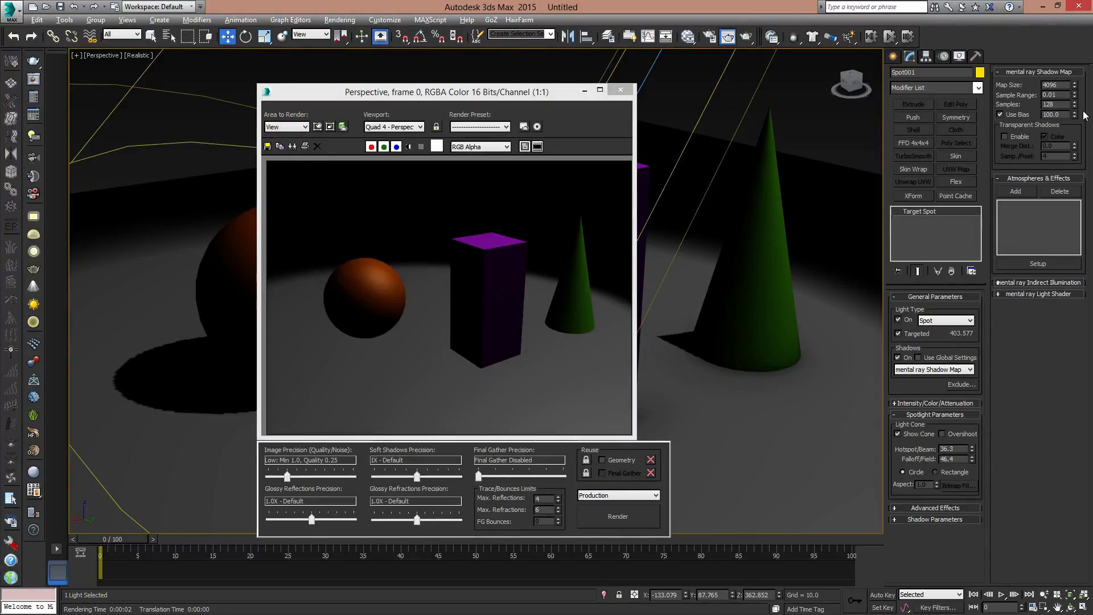
- Render the shadows with a Bias of 0 and turn Use Bias off
double_click(1054, 115)
type("0")
key("Return")
left_click(602, 524)
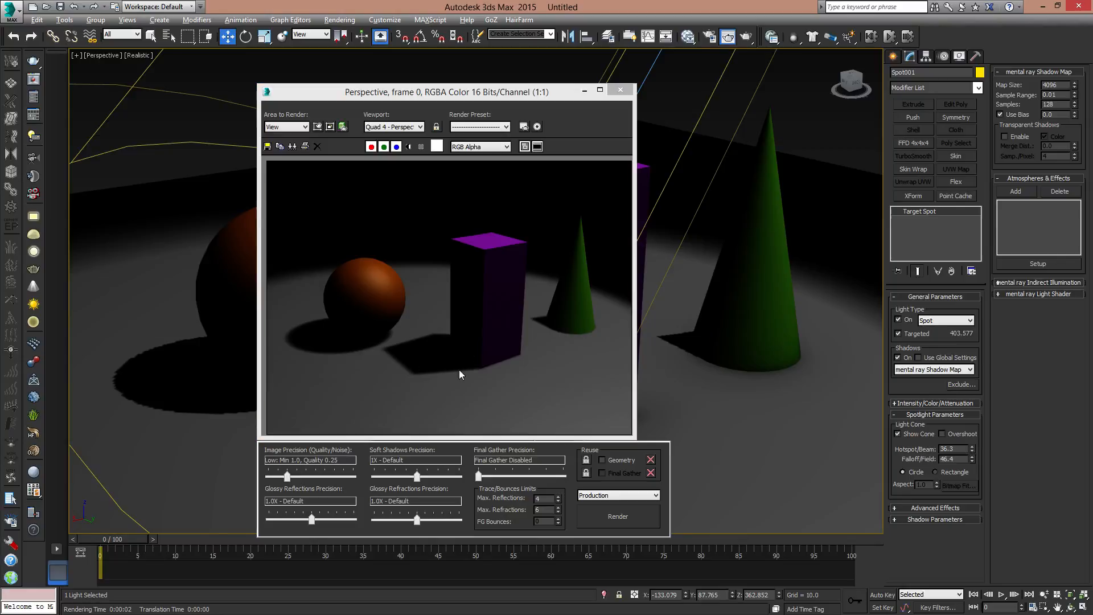
left_click(1013, 114)
- Close the rendered image and set the purple box's rendering Visibility to 0.2 in its object properties
left_click(621, 89)
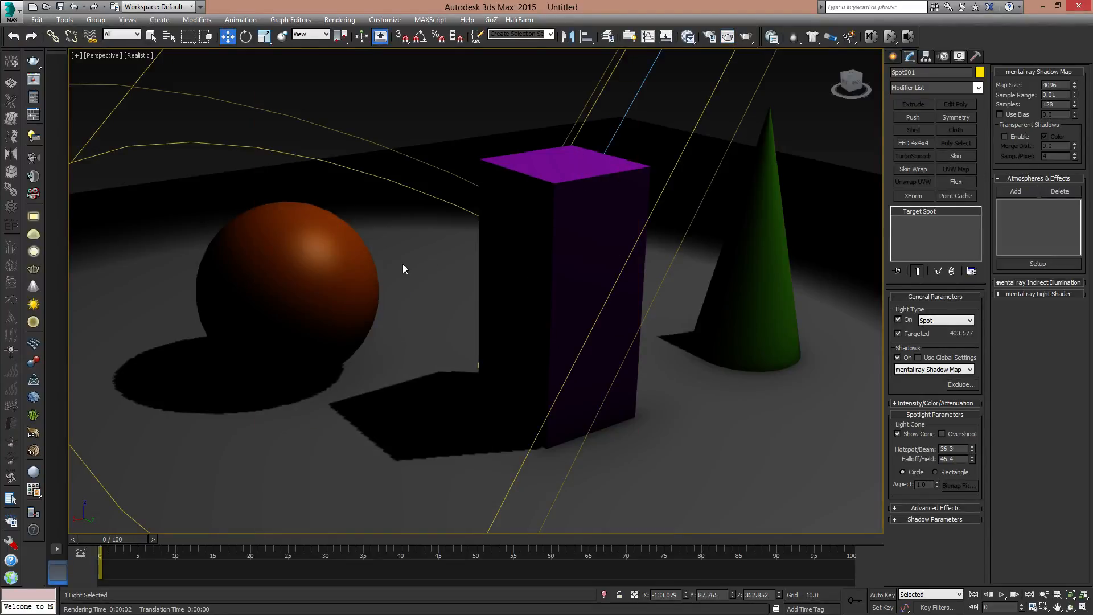
left_click(566, 216)
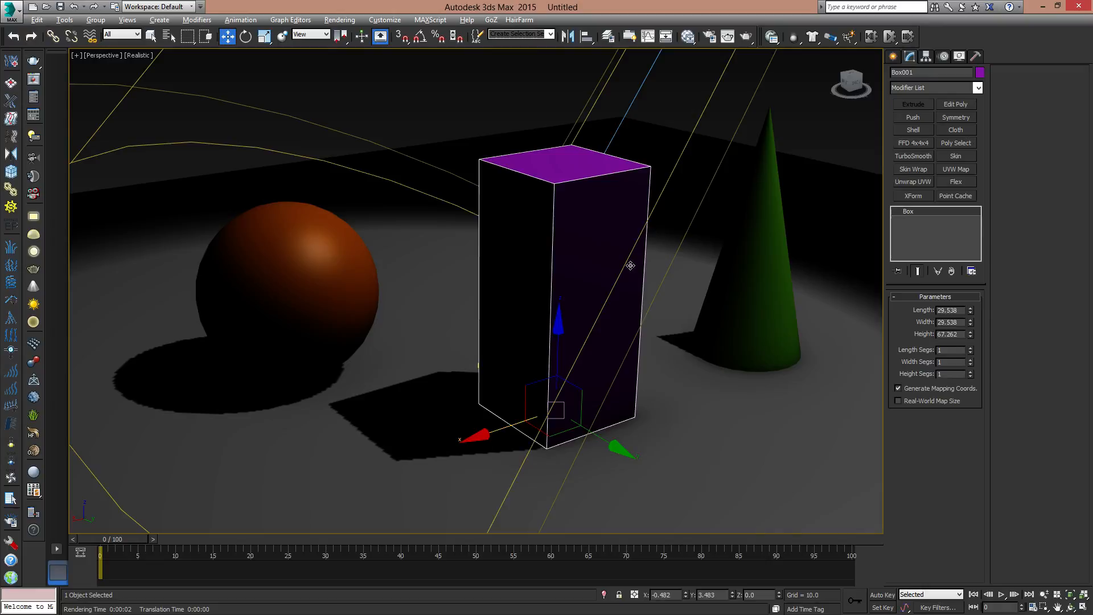
right_click(584, 257)
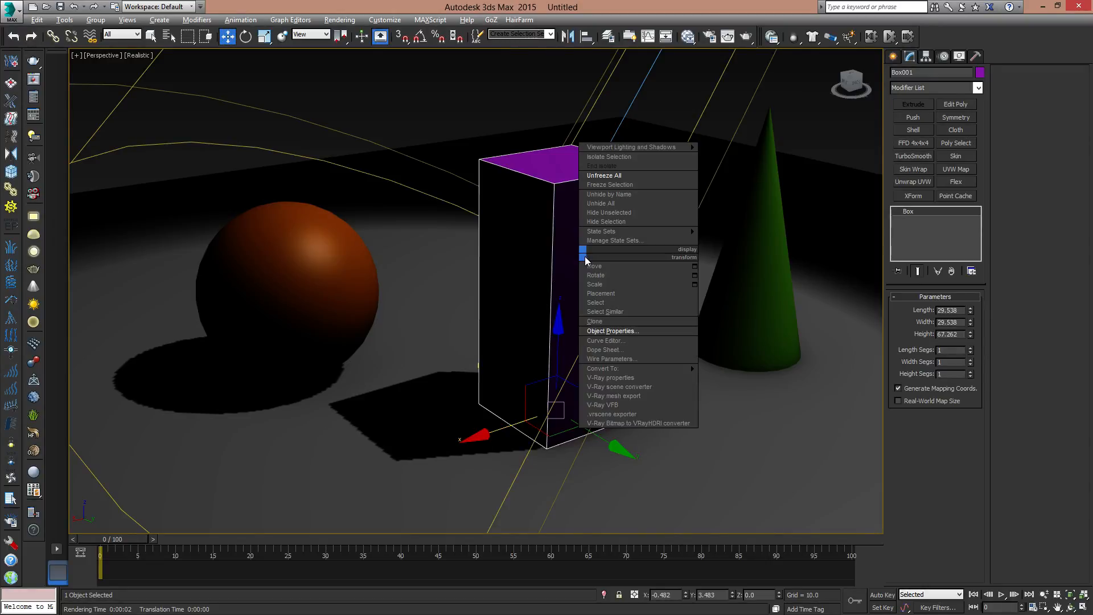
left_click(636, 331)
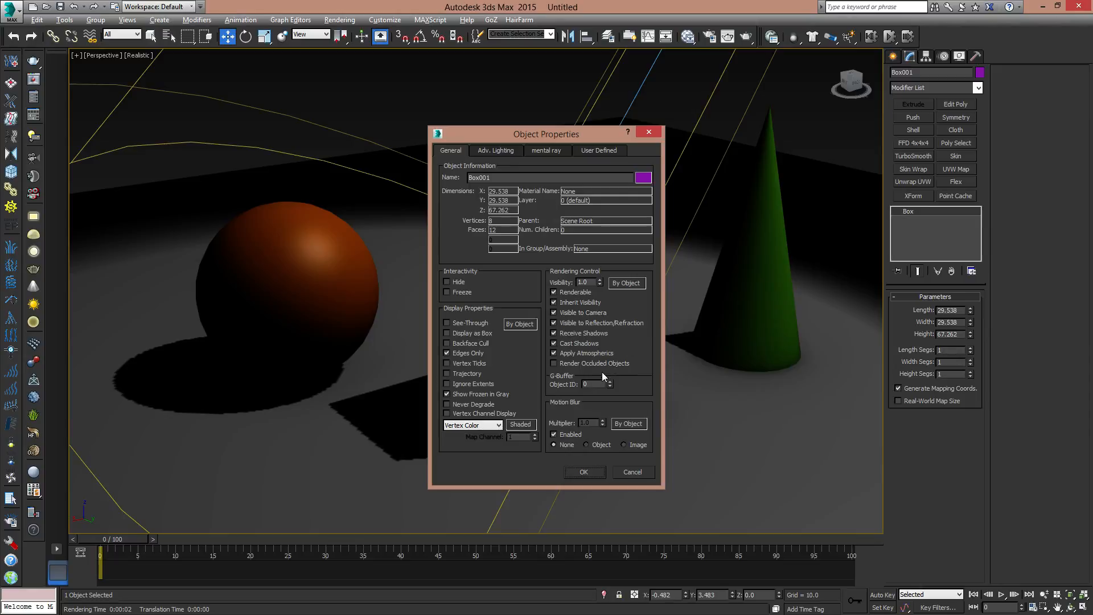
double_click(582, 282)
type(".2")
key("Return")
left_click(596, 471)
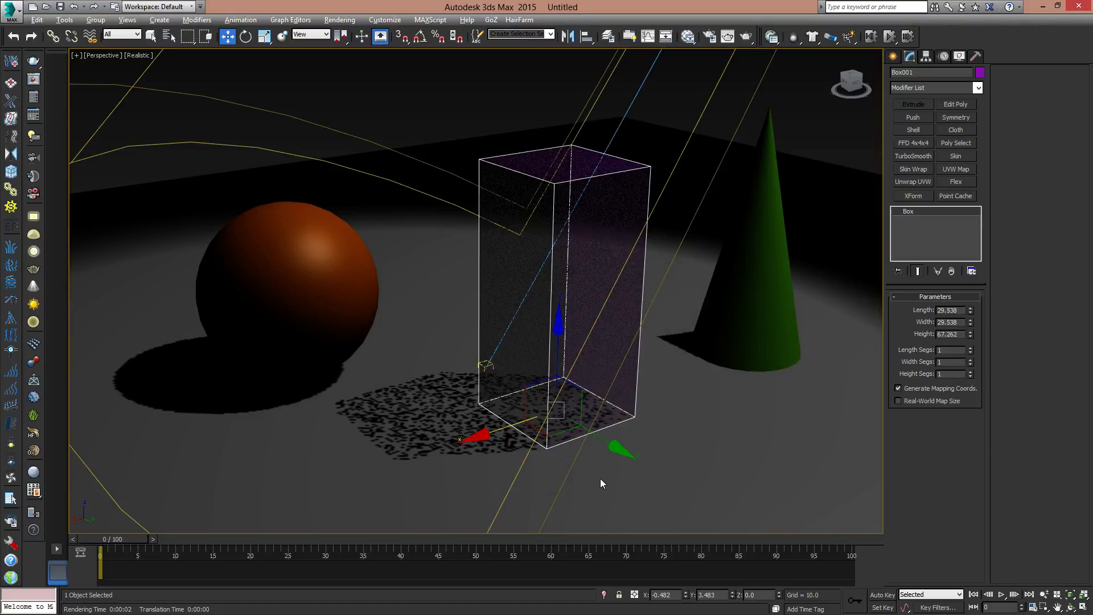
- Deselect the box, open the Light Lister and move it over the viewport
left_click(513, 100)
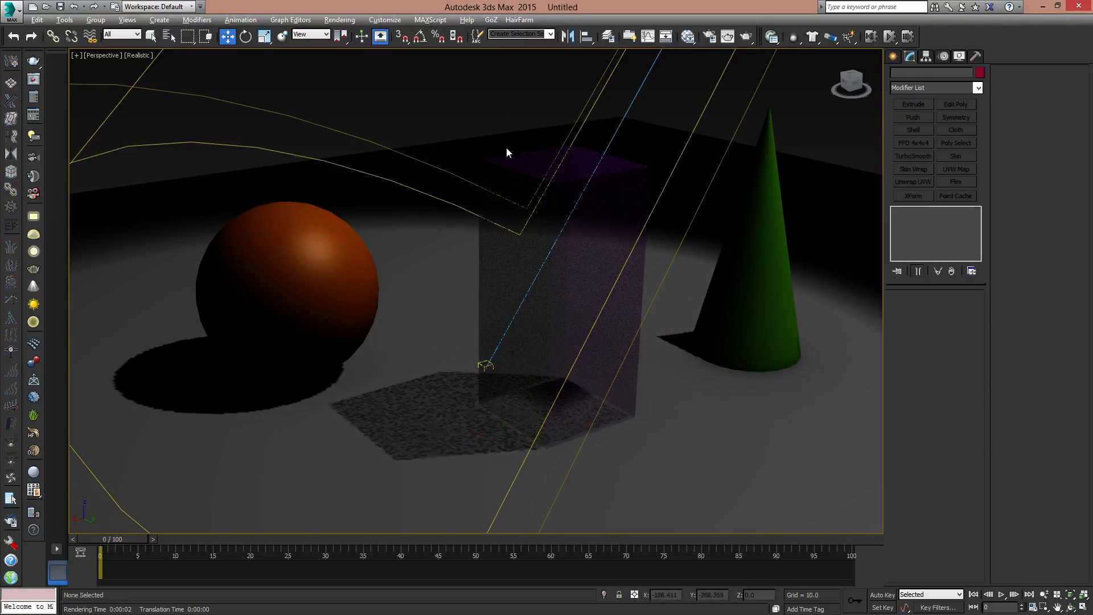
left_click(64, 20)
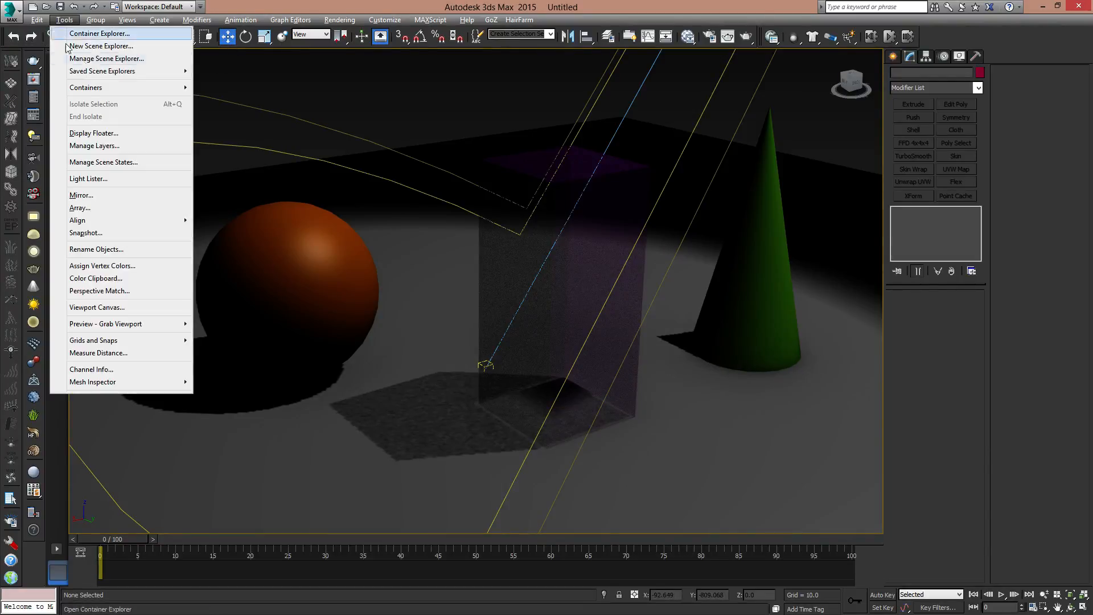
left_click(507, 93)
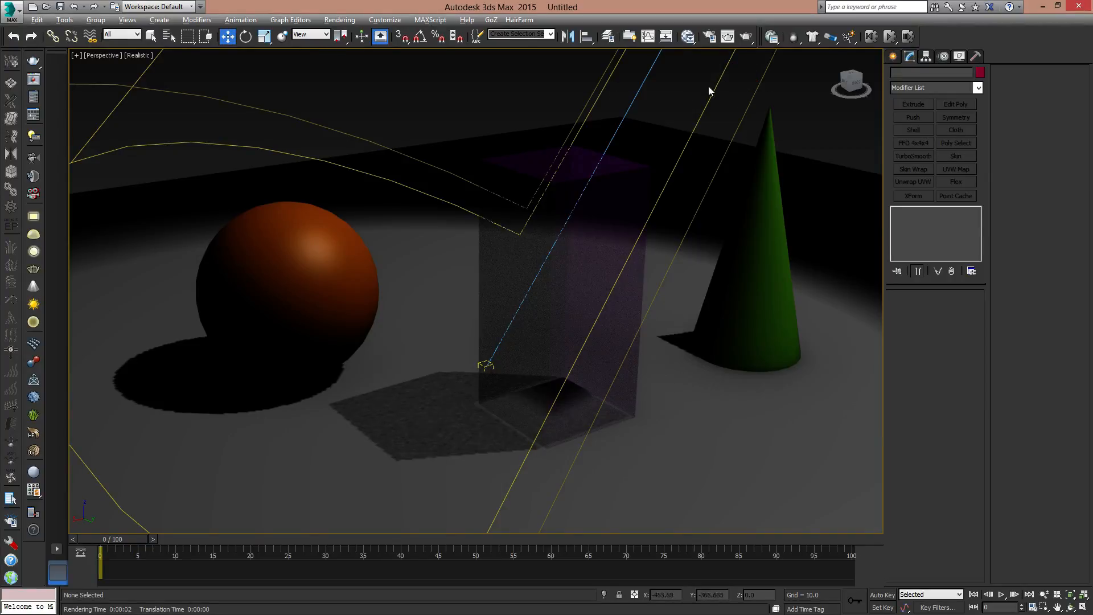
left_click(64, 20)
left_click(68, 22)
left_click(67, 21)
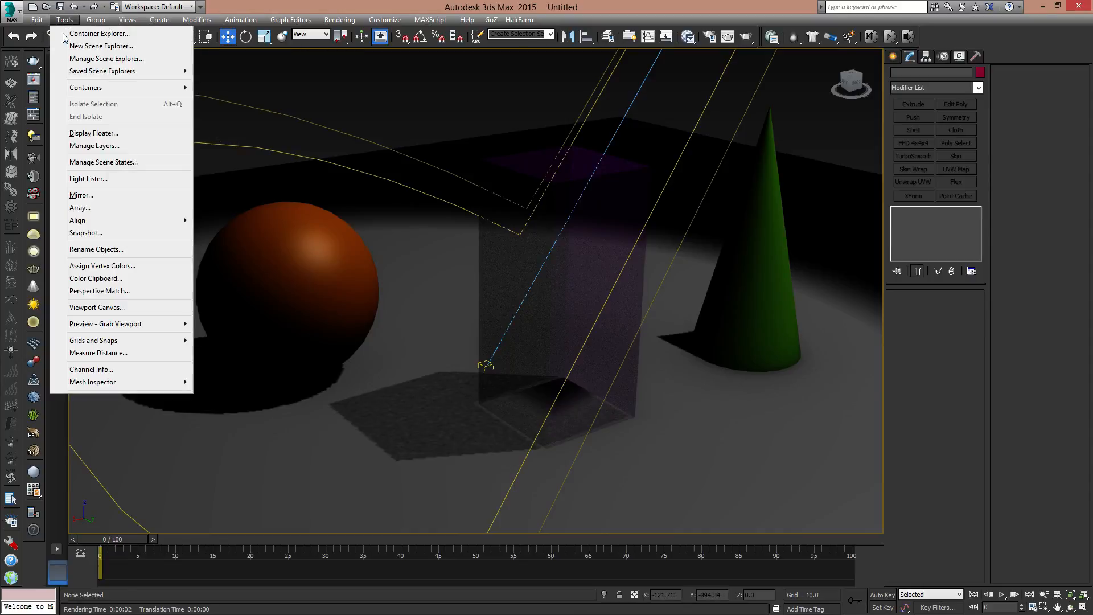
left_click(105, 177)
left_click_drag(907, 267, 250, 75)
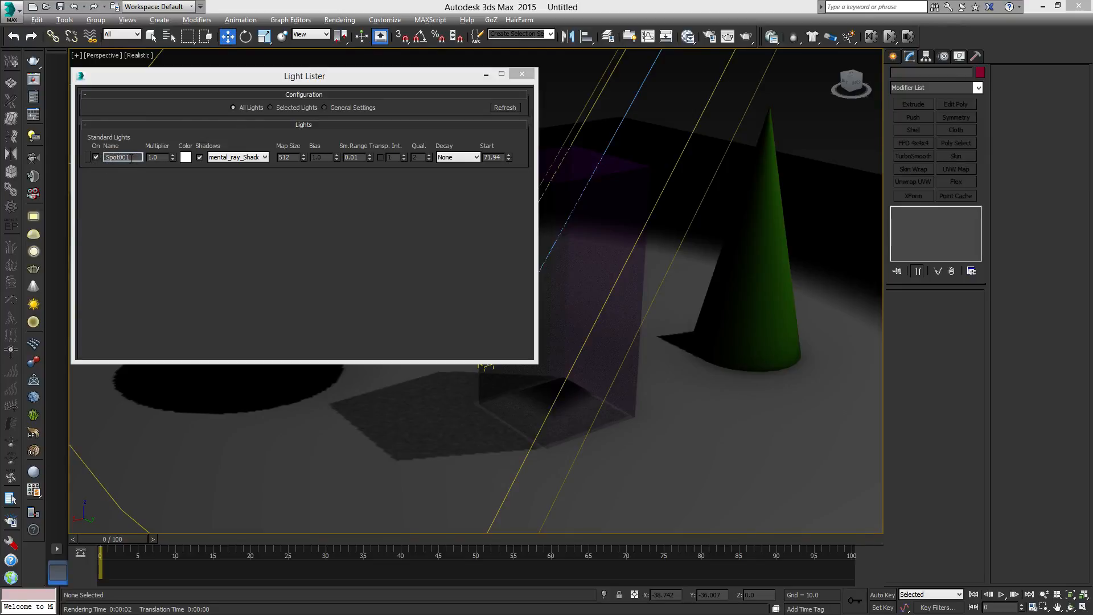
- Review the spotlight's Light Lister values, select Spot001 from the list and close the lister
double_click(161, 156)
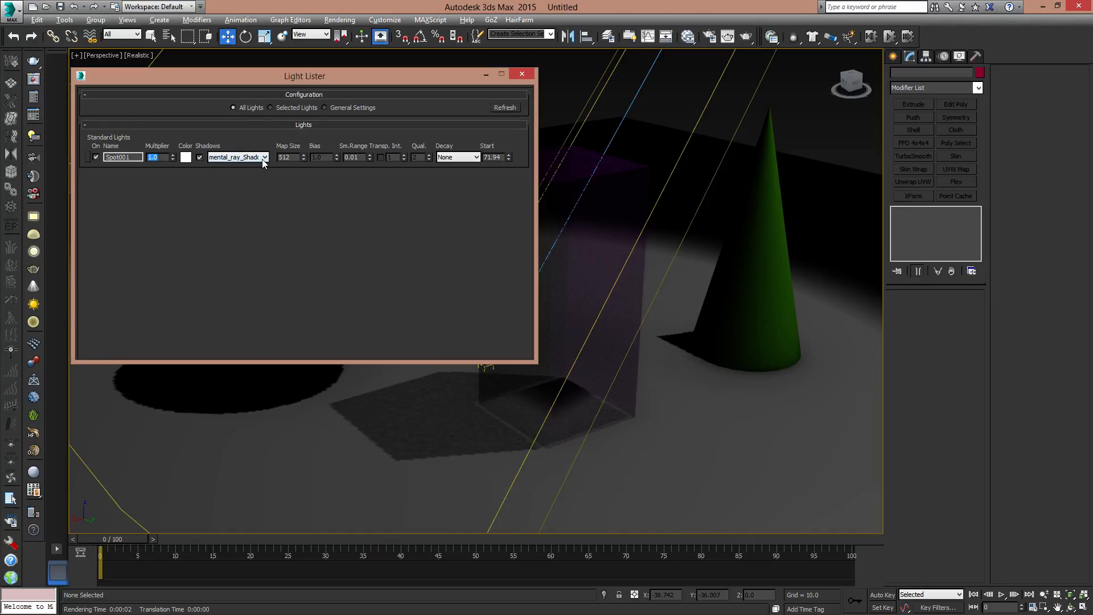
key("Tab")
left_click(87, 158)
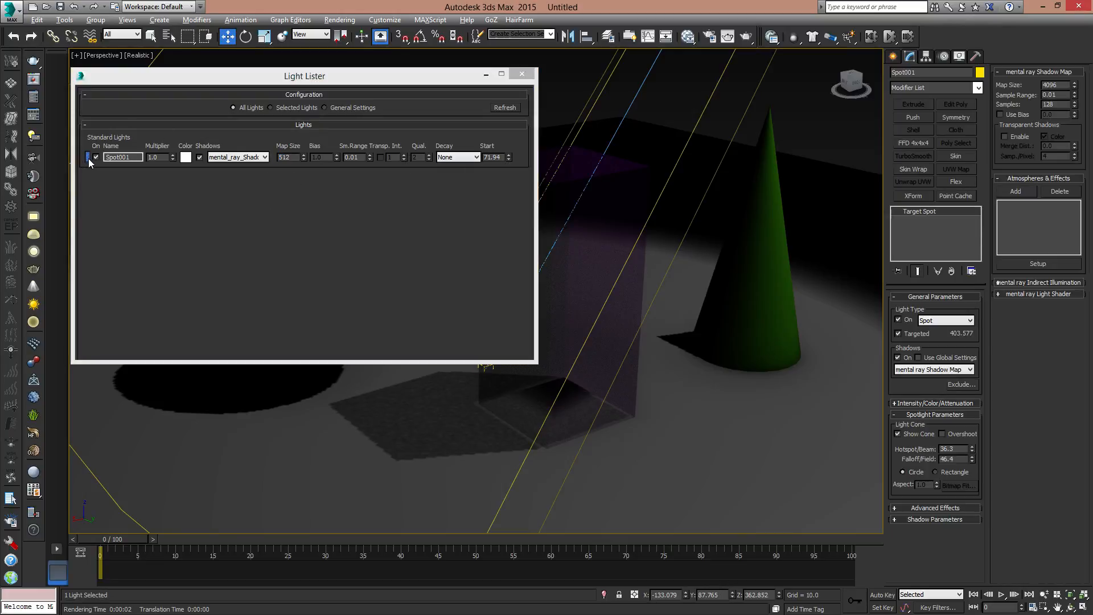
left_click(521, 74)
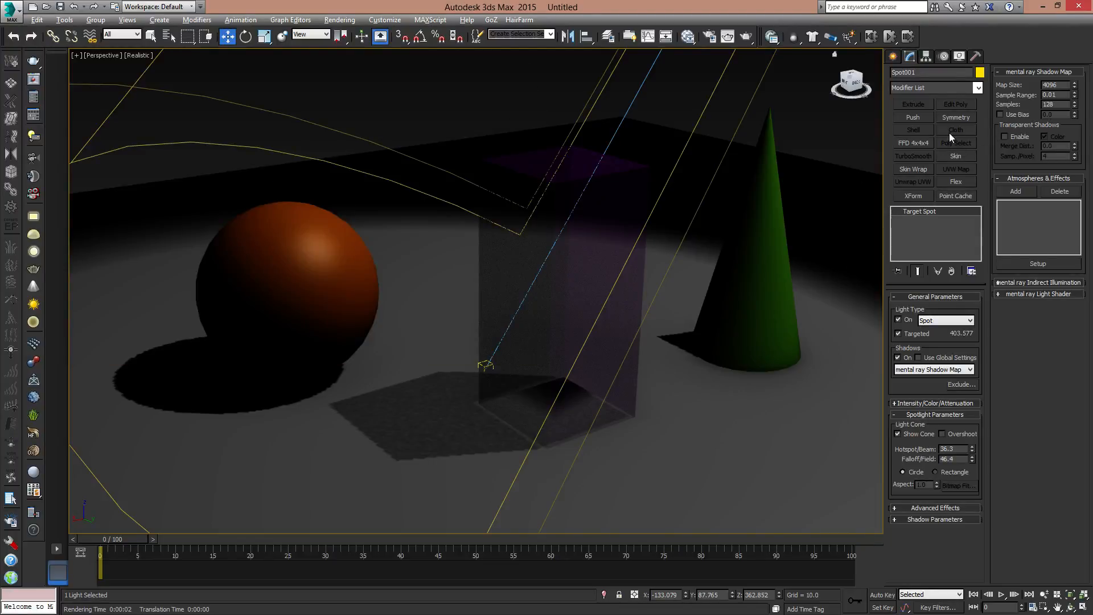
- Enable Transparent Shadows for the spotlight's shadow map, rendering the view before and after the change
left_click(753, 38)
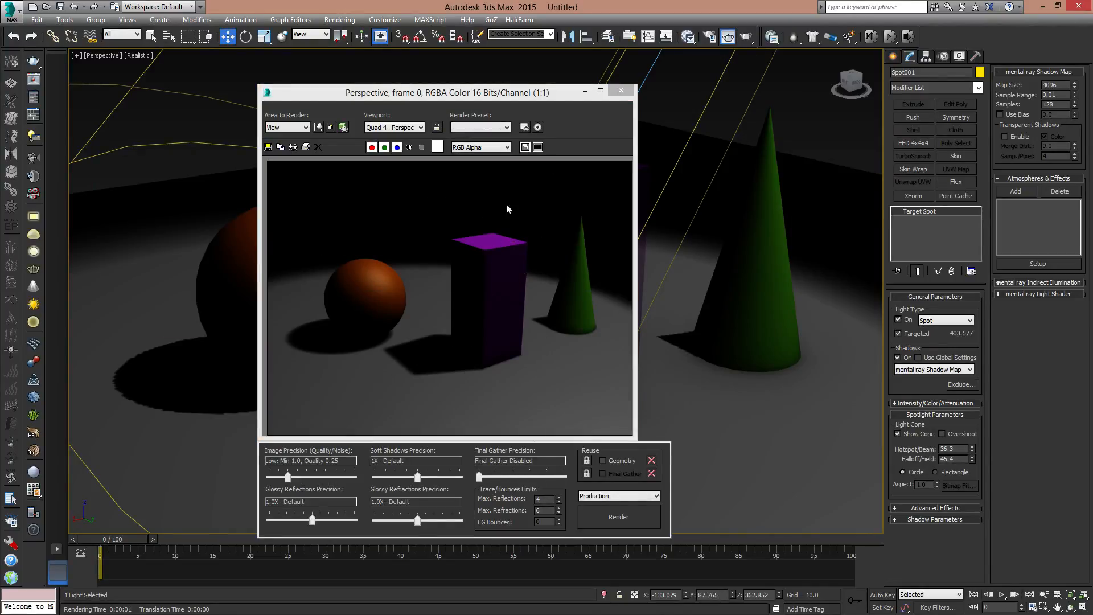
left_click(620, 90)
left_click(1019, 137)
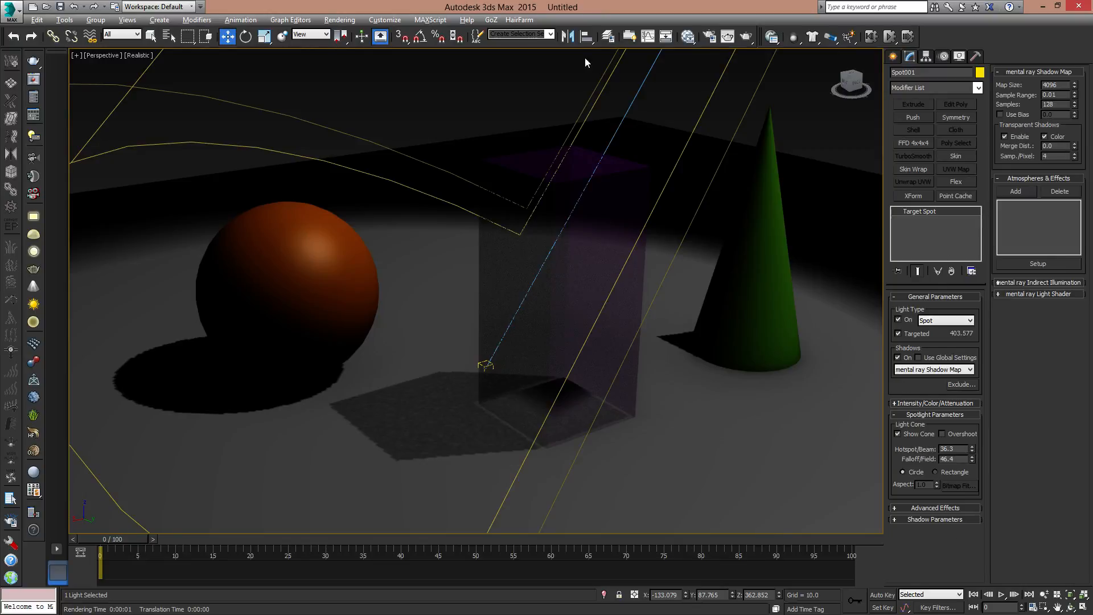
left_click(749, 37)
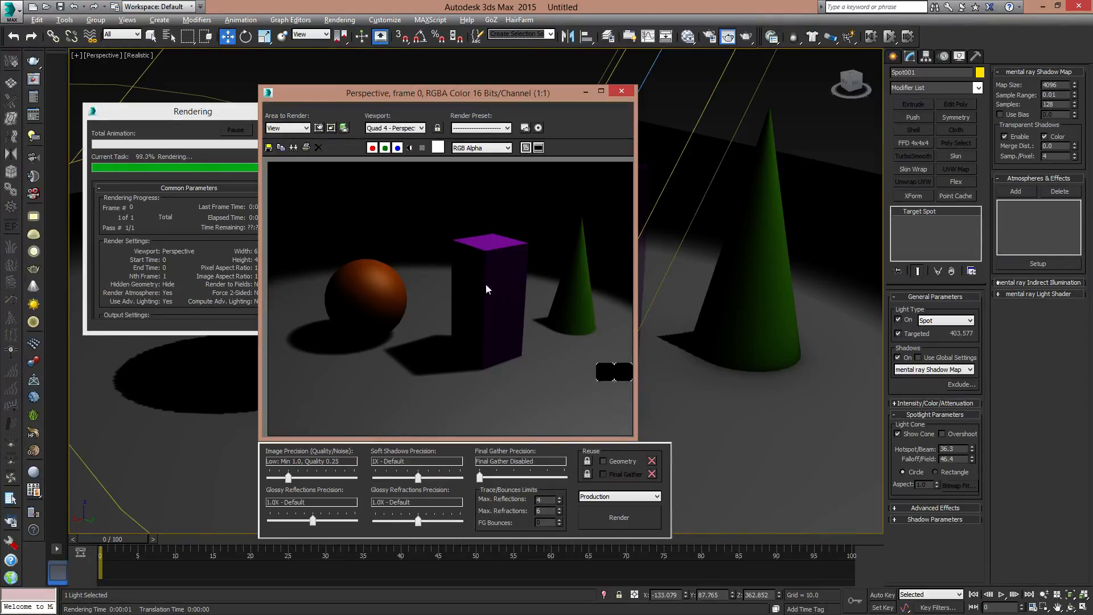
left_click(621, 91)
- Set the purple box's rendering Visibility to 0 in its object properties
left_click(617, 184)
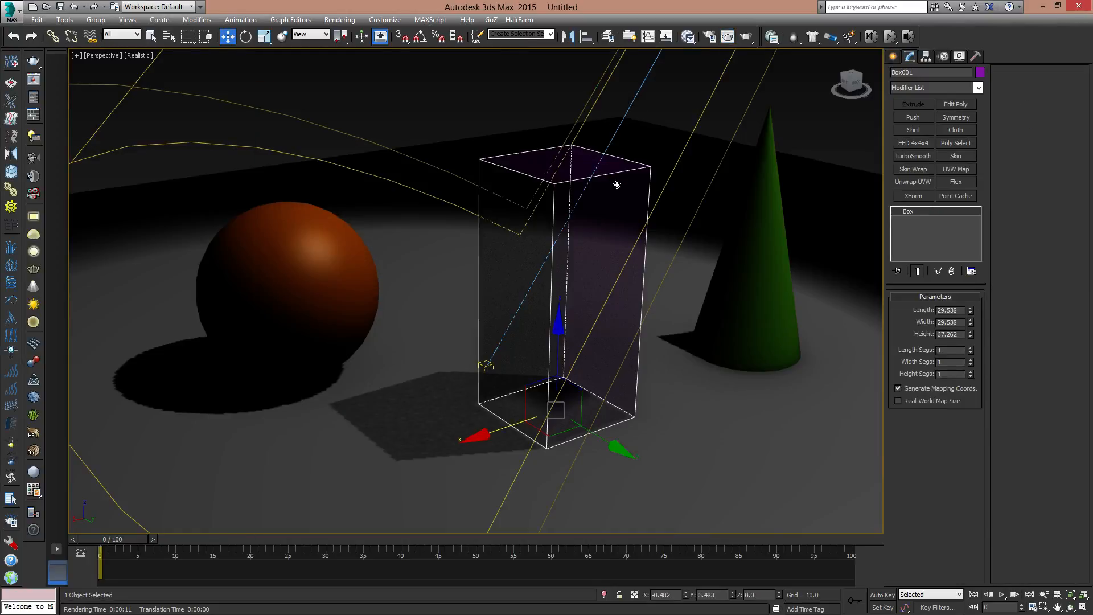
key("alt+Return")
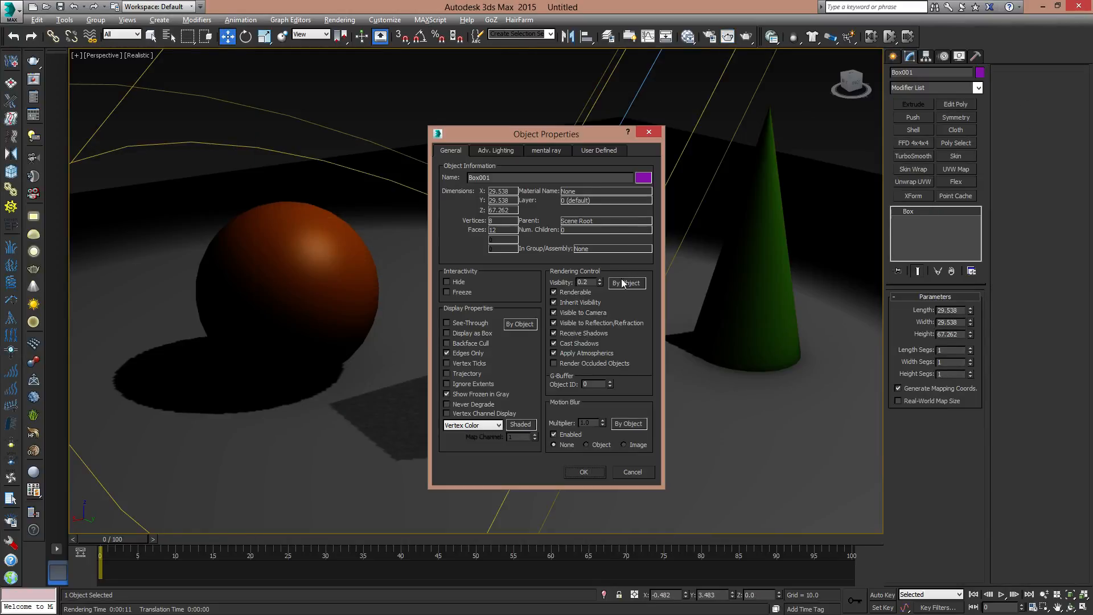
left_click_drag(591, 283, 486, 285)
type("0")
key("Return")
left_click(583, 472)
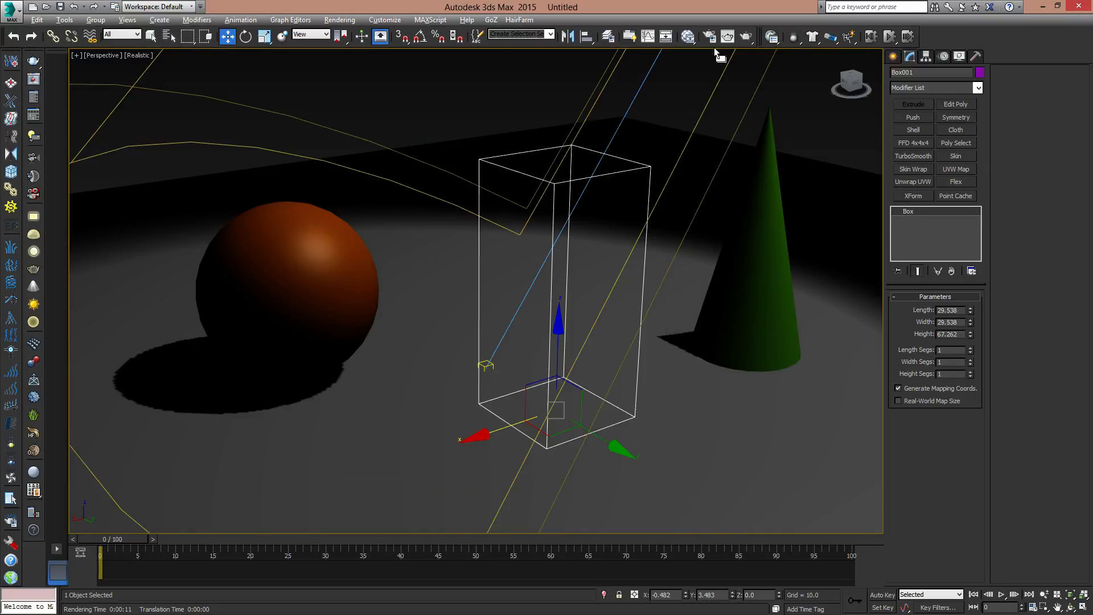
- Render the view with the box's Visibility at 0 and close the rendered image
left_click(728, 36)
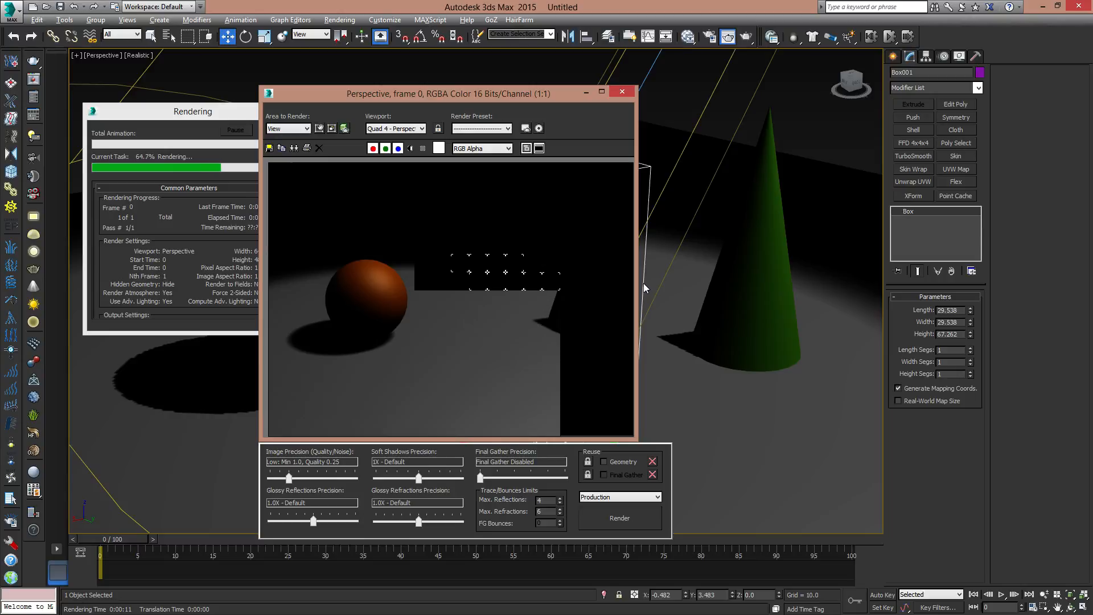
left_click(220, 115)
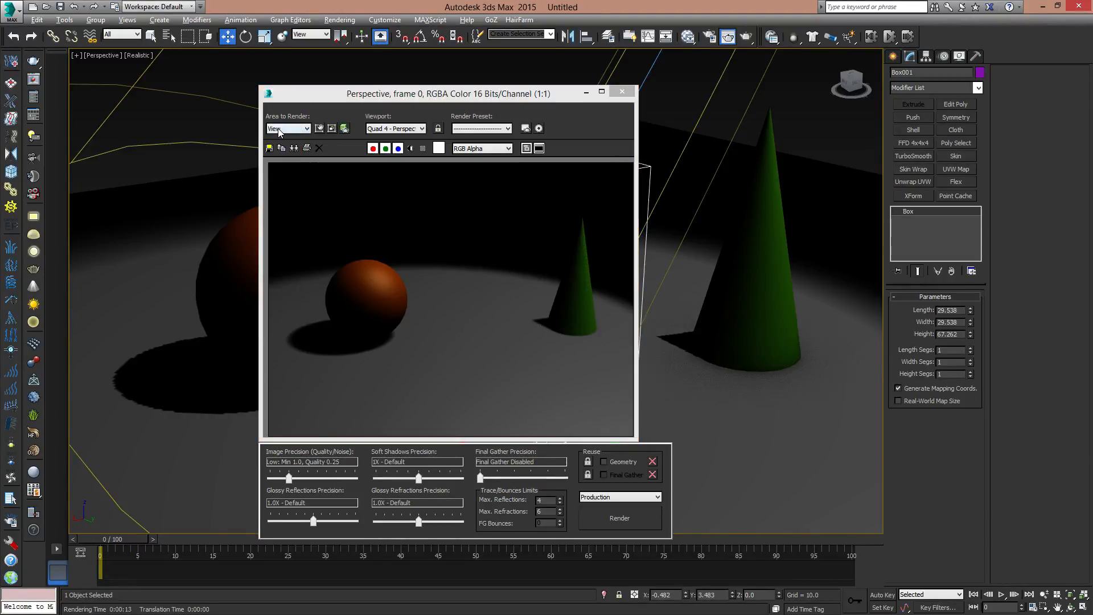
left_click(622, 92)
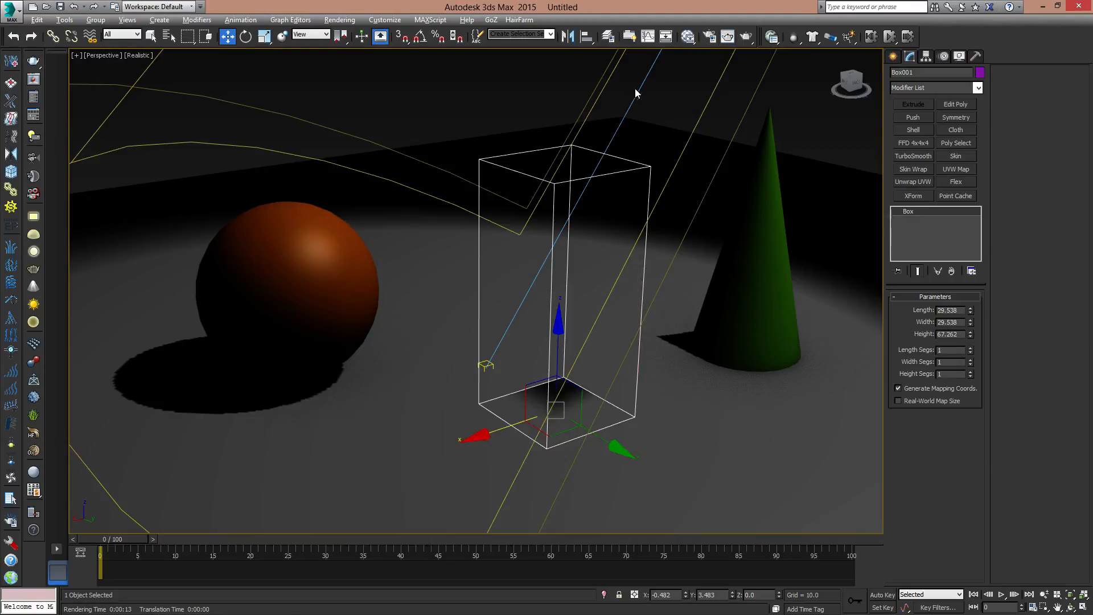
- Restore the box to full rendering visibility in its object properties
right_click(636, 172)
left_click(677, 252)
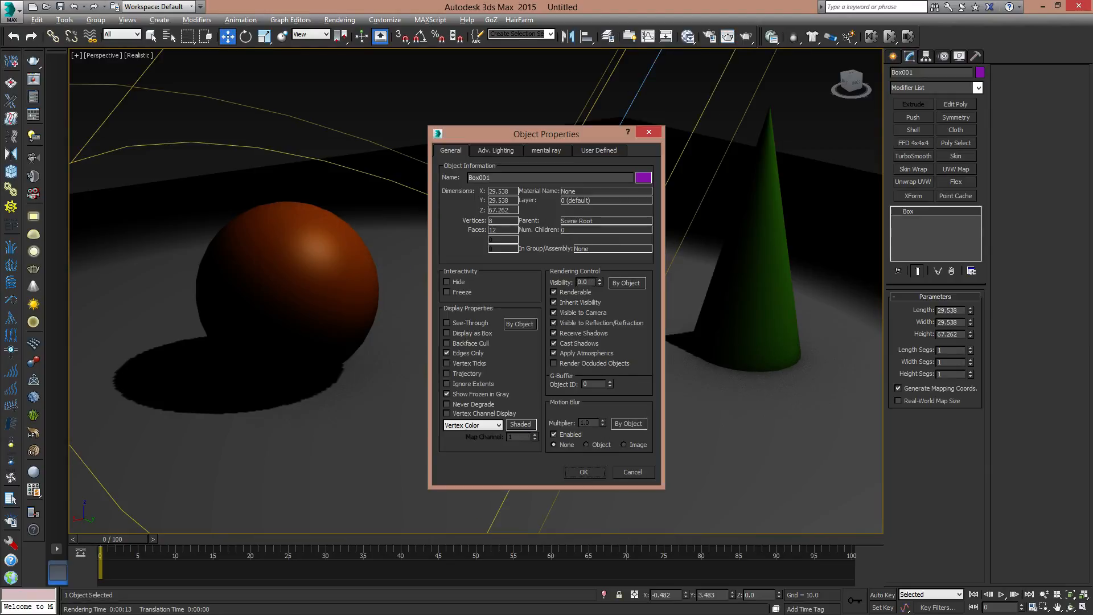
left_click(598, 471)
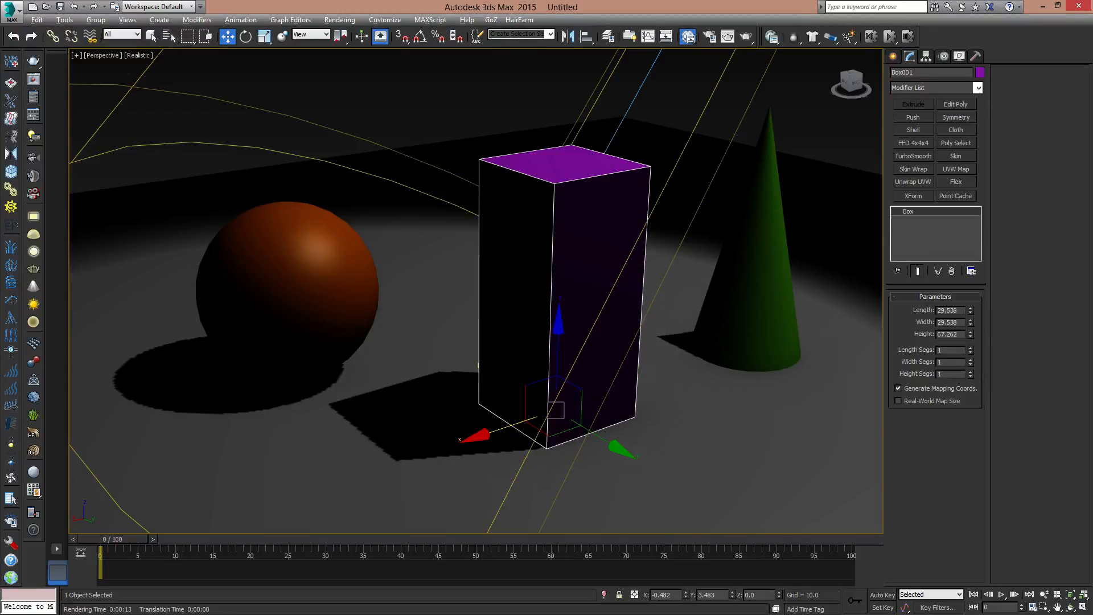
- Replace the Waves map in the Slate Material Editor with a new Standard material and display its parameters
key("m")
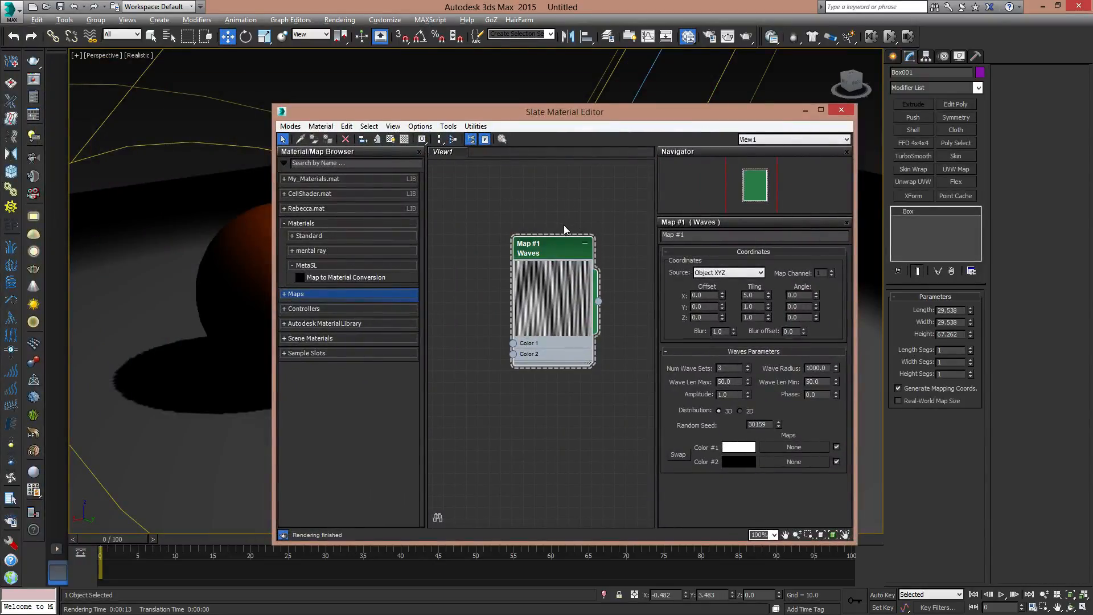
key("Delete")
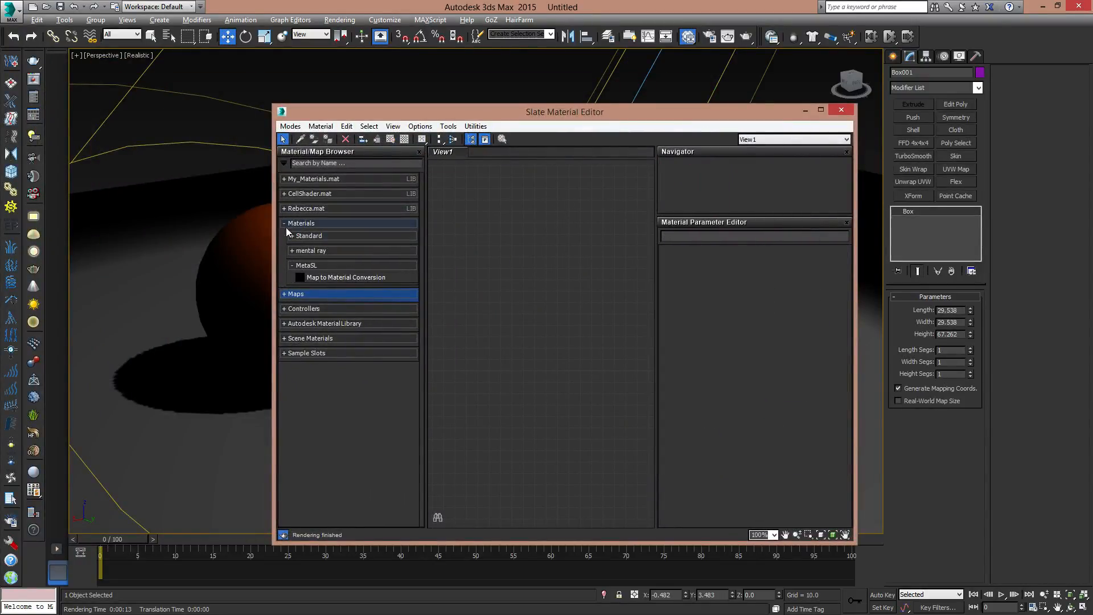
left_click(307, 237)
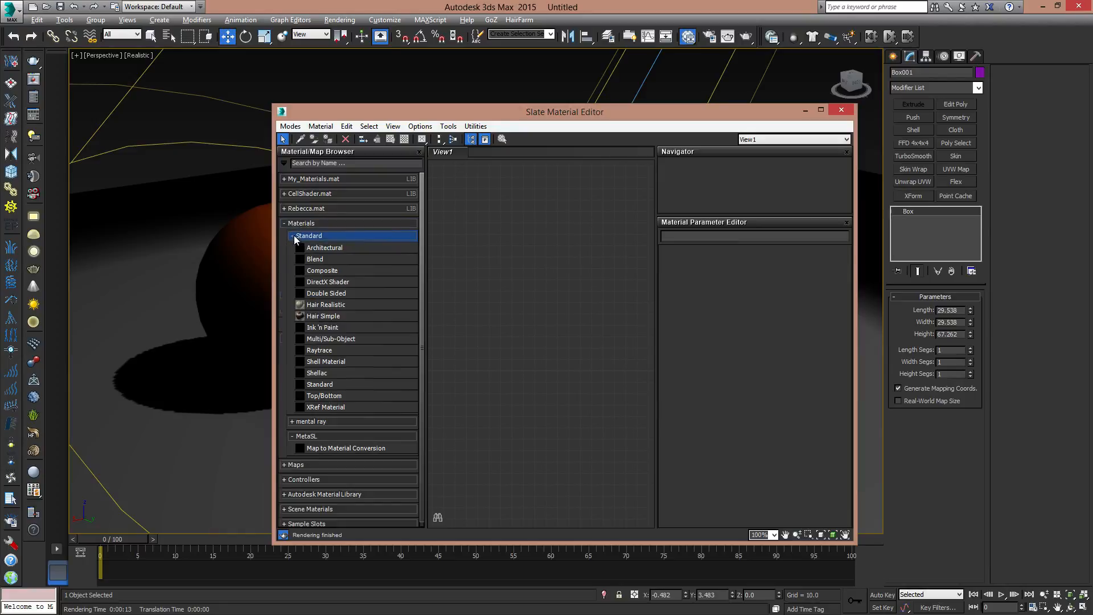
left_click_drag(317, 386, 561, 282)
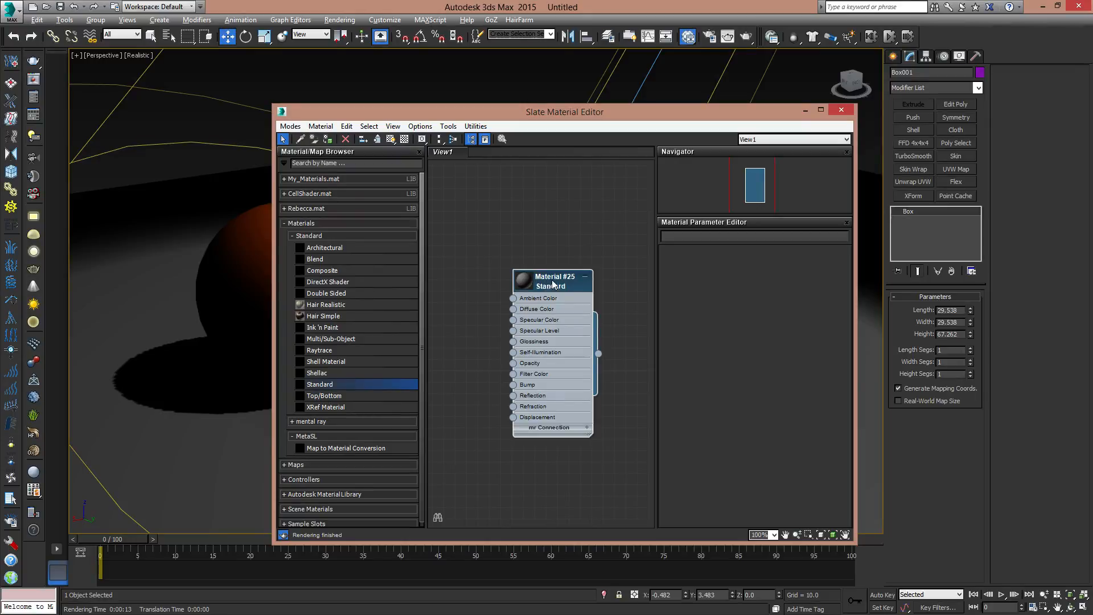
double_click(554, 282)
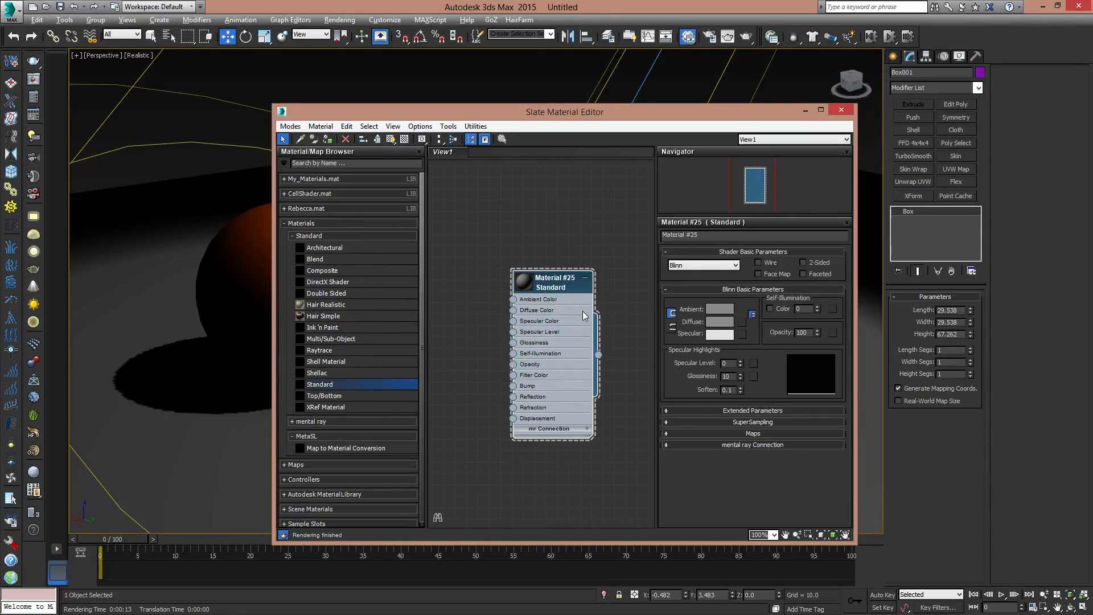
- Arrange the material editor beside the box and assign the Standard material to the box
left_click_drag(748, 119, 485, 103)
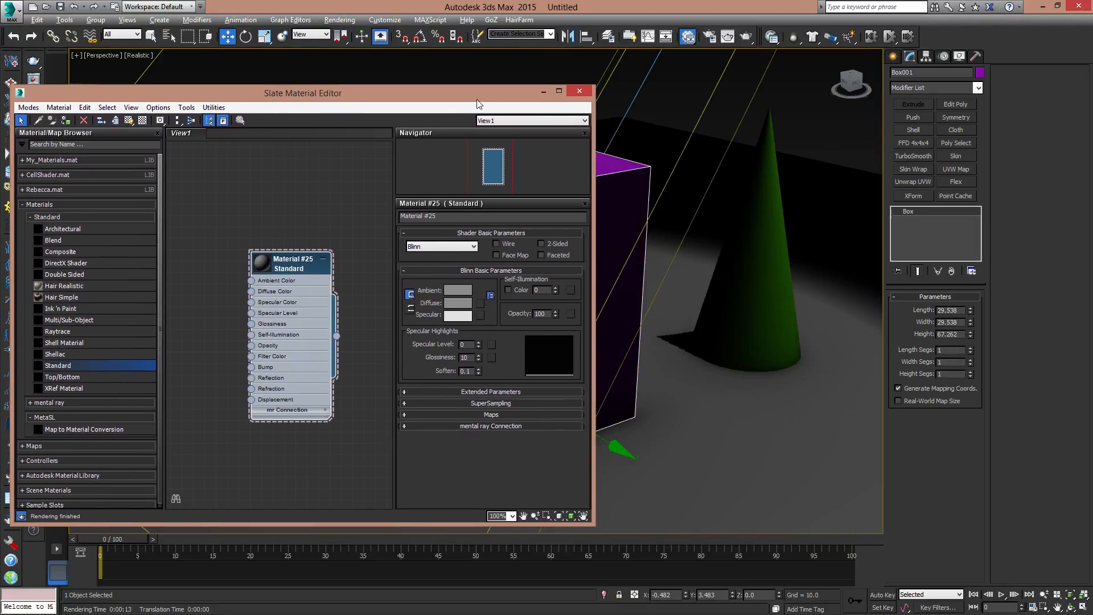
left_click_drag(597, 259, 504, 242)
left_click_drag(283, 268, 238, 246)
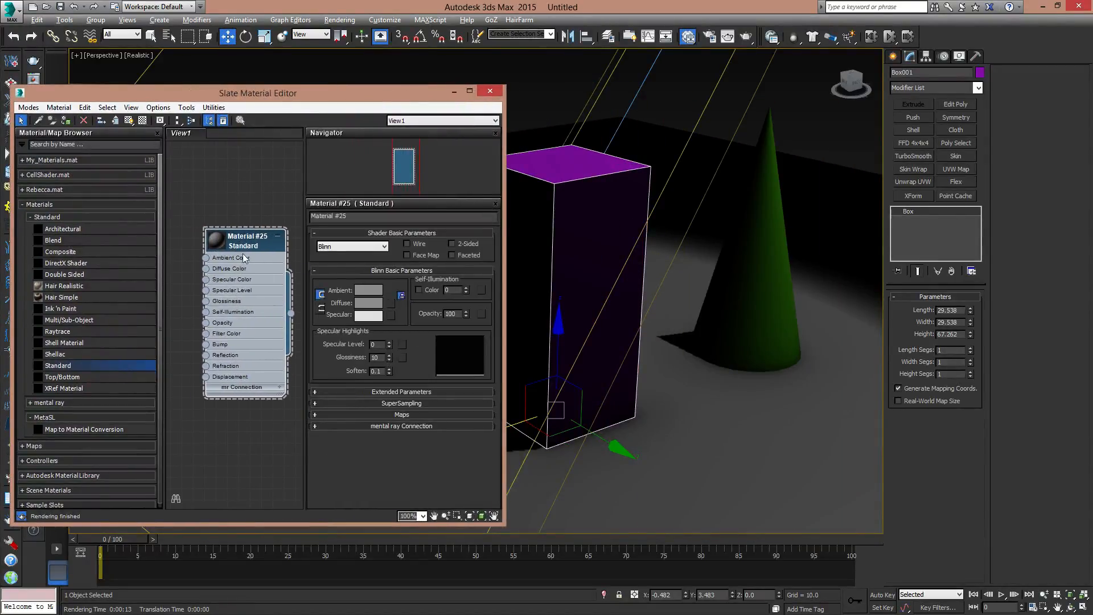
middle_click_drag(611, 287, 794, 291)
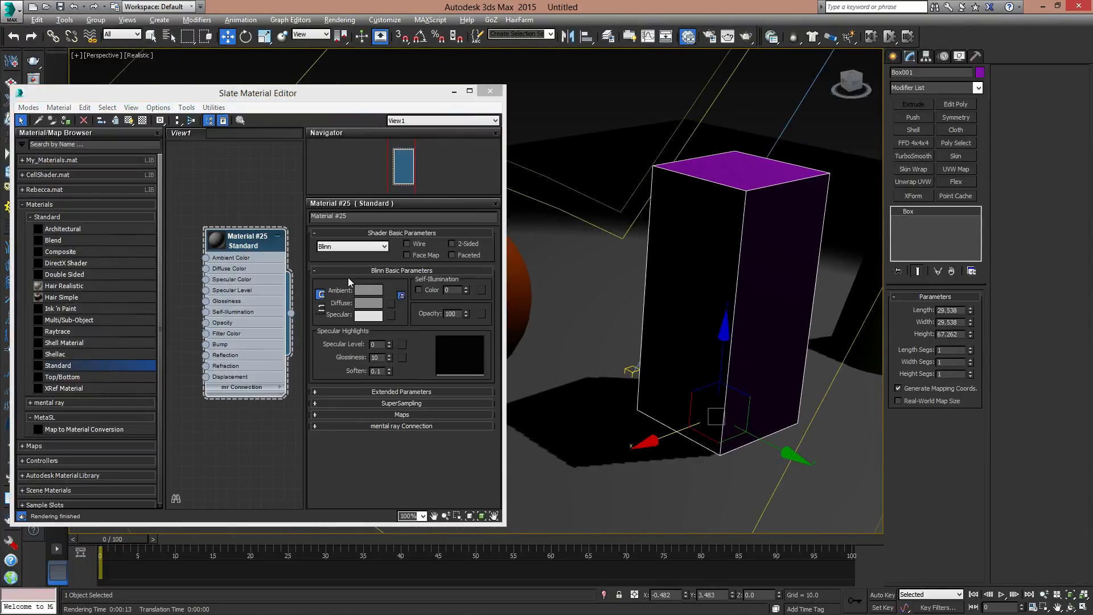
left_click_drag(252, 242, 251, 230)
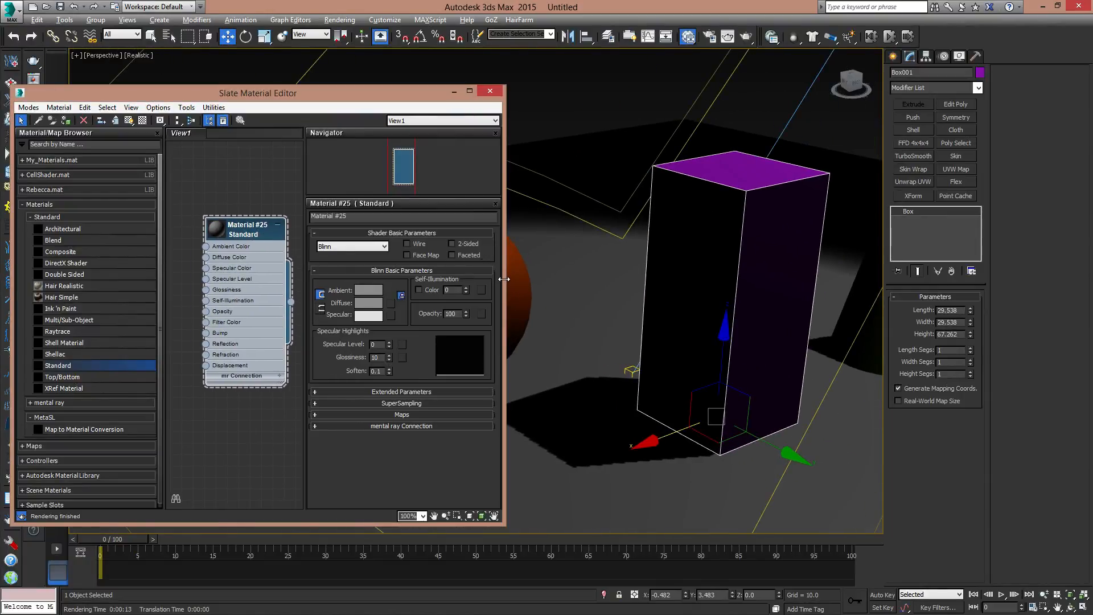
left_click_drag(503, 283, 572, 278)
left_click_drag(246, 322, 263, 298)
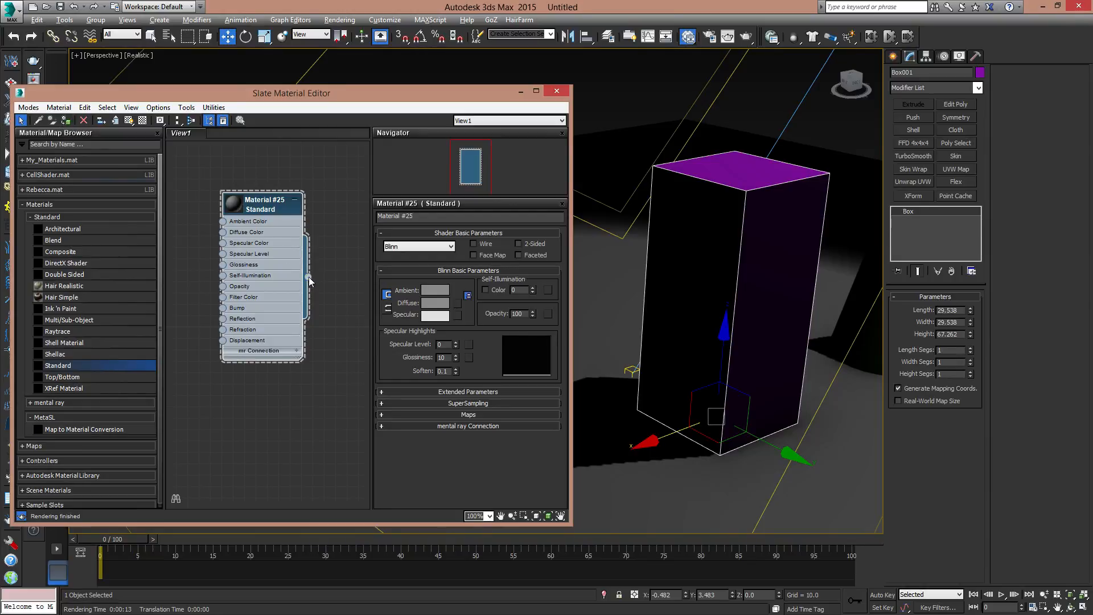
left_click_drag(308, 277, 730, 245)
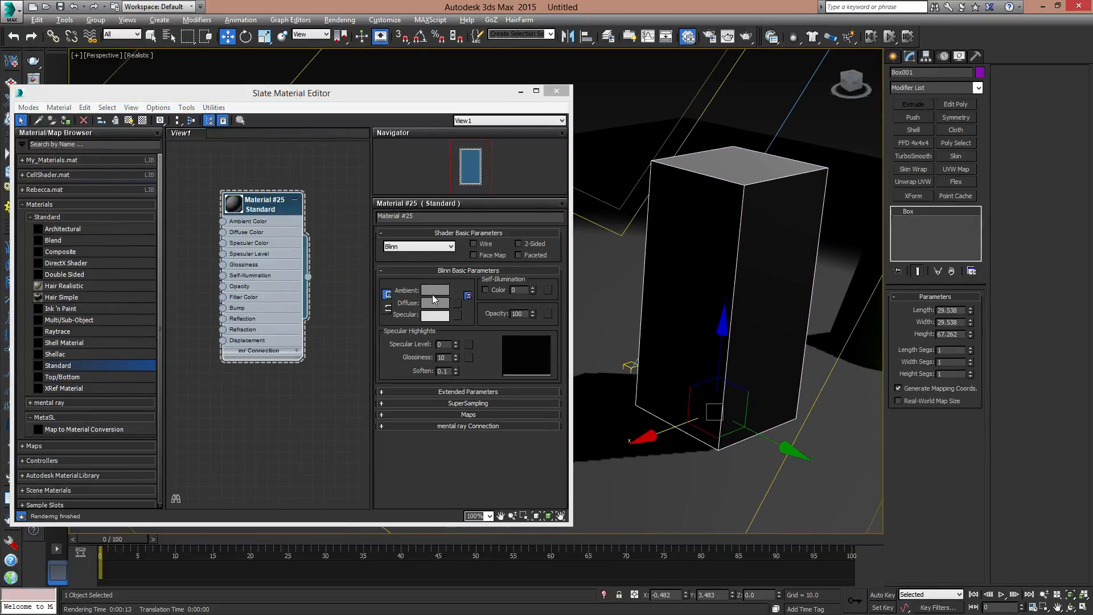
- Set the box material's Opacity to 50 and close the material editor
key("Return")
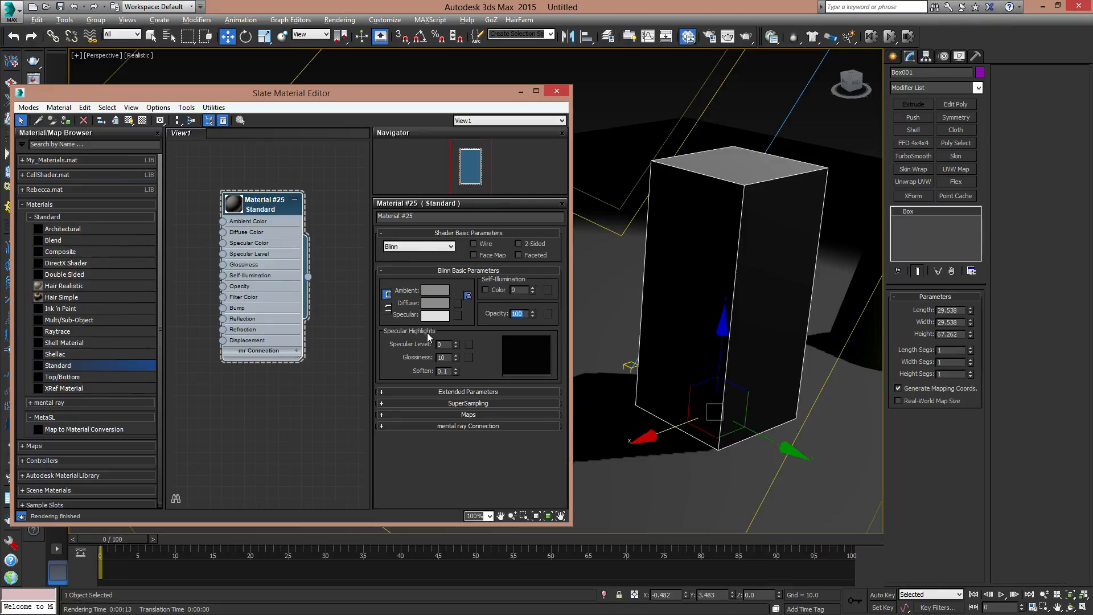
type("50")
key("Return")
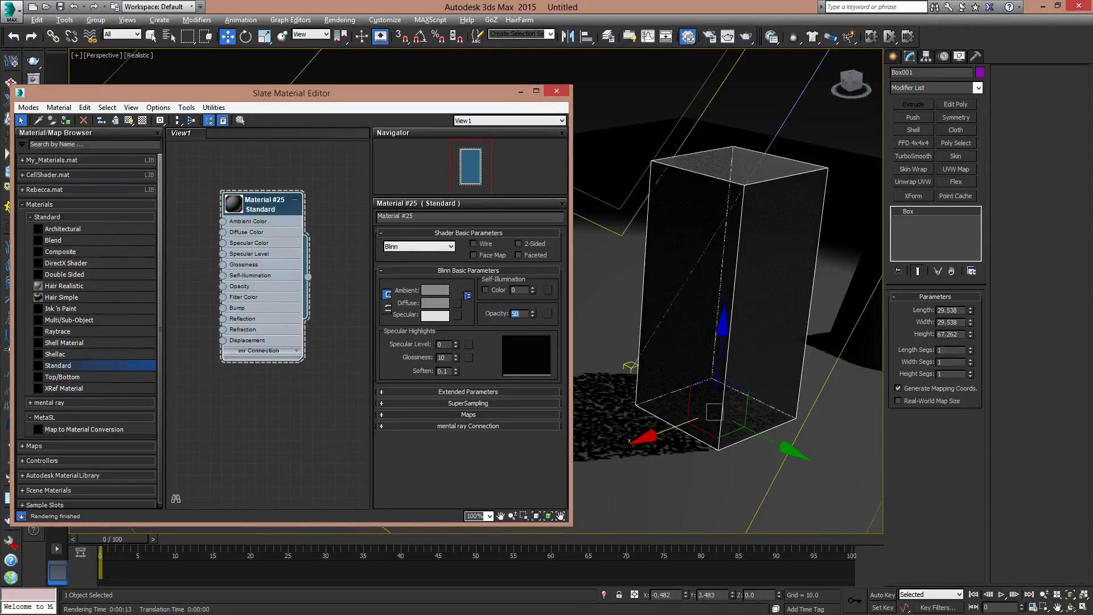
left_click(556, 91)
- Render the view with the semi-transparent box and close the rendered image
left_click(942, 56)
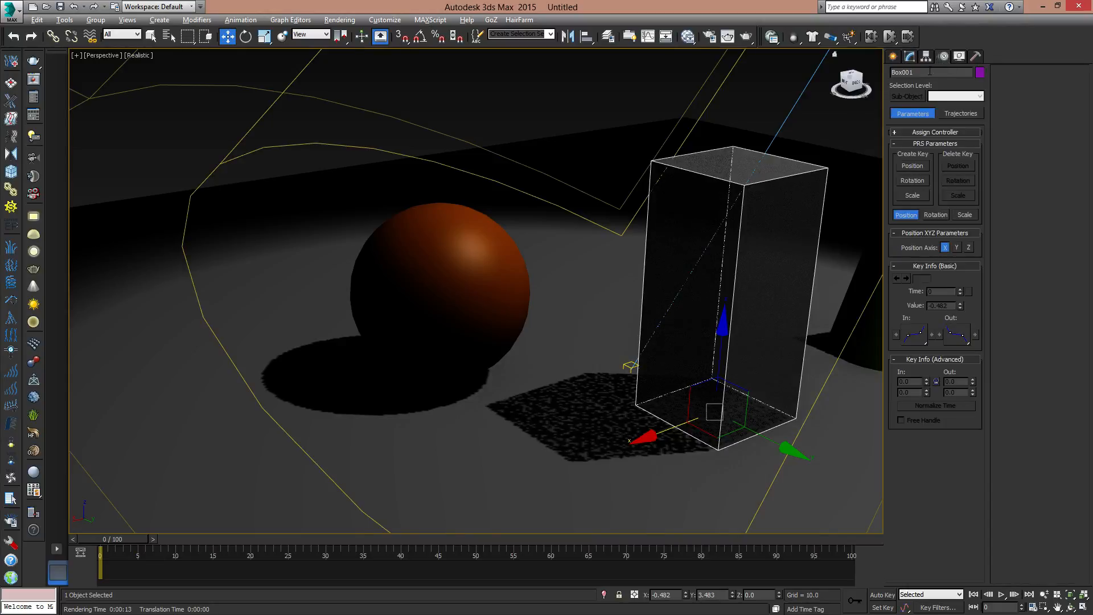
middle_click_drag(805, 163, 654, 170)
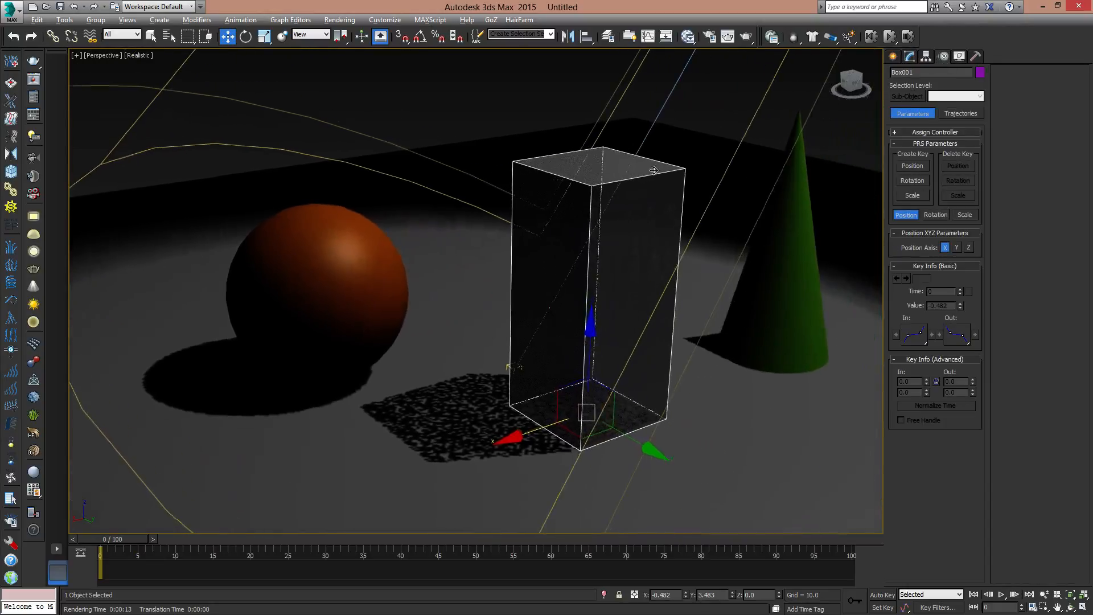
left_click(747, 36)
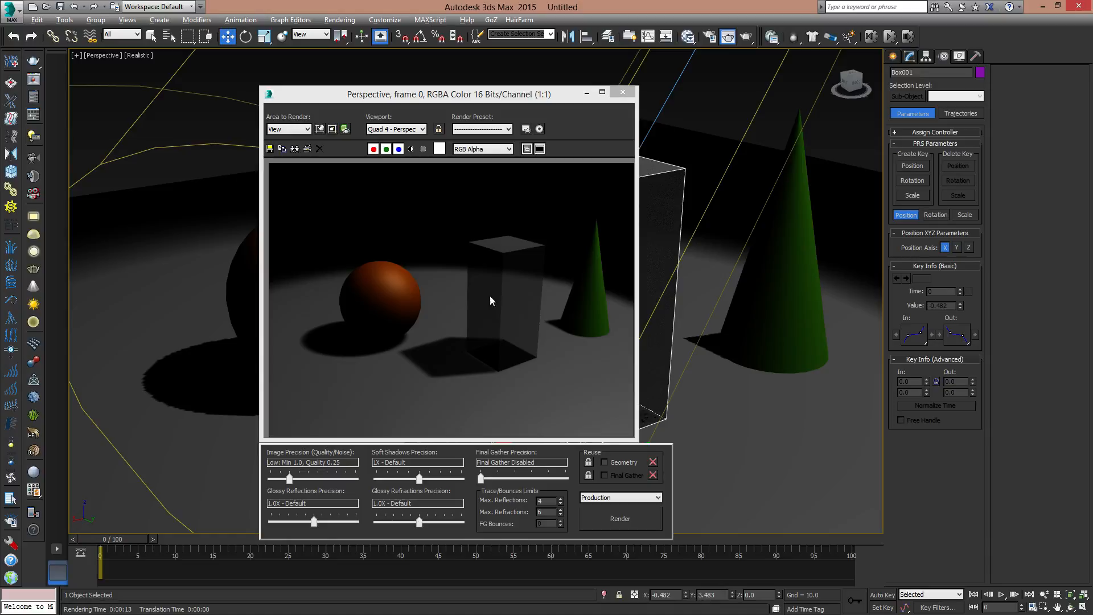
left_click(624, 92)
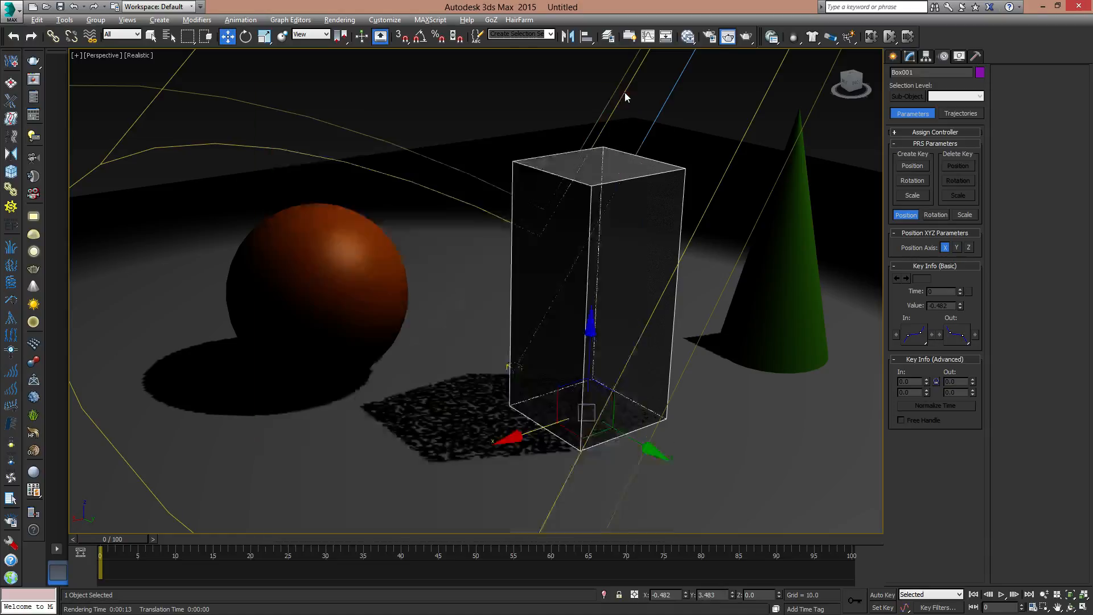
- Select the Spot001 spotlight through the Light Lister
left_click(64, 20)
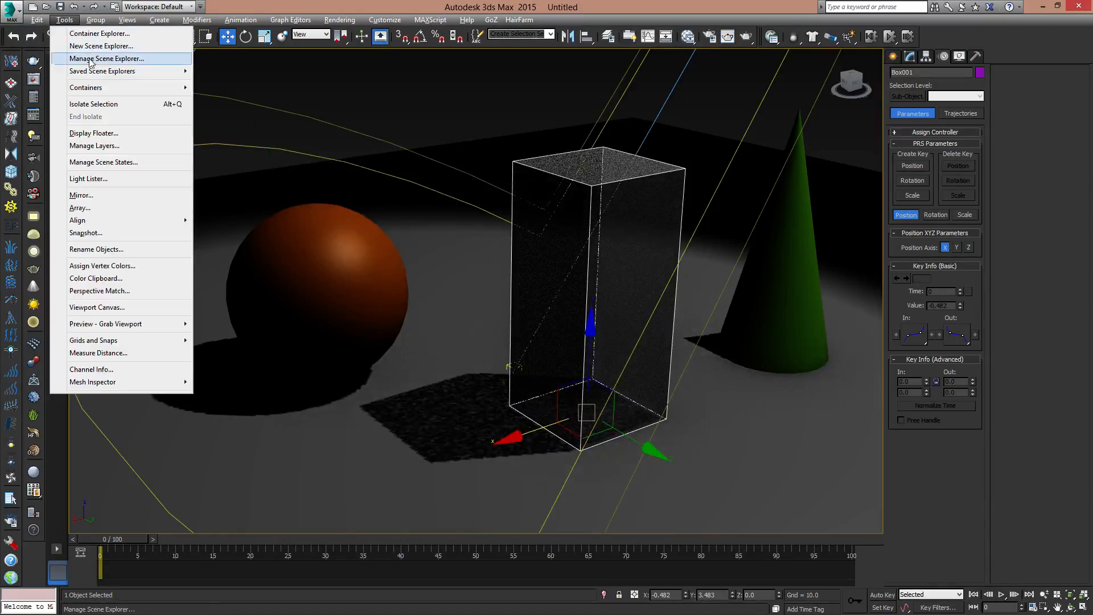
left_click(89, 178)
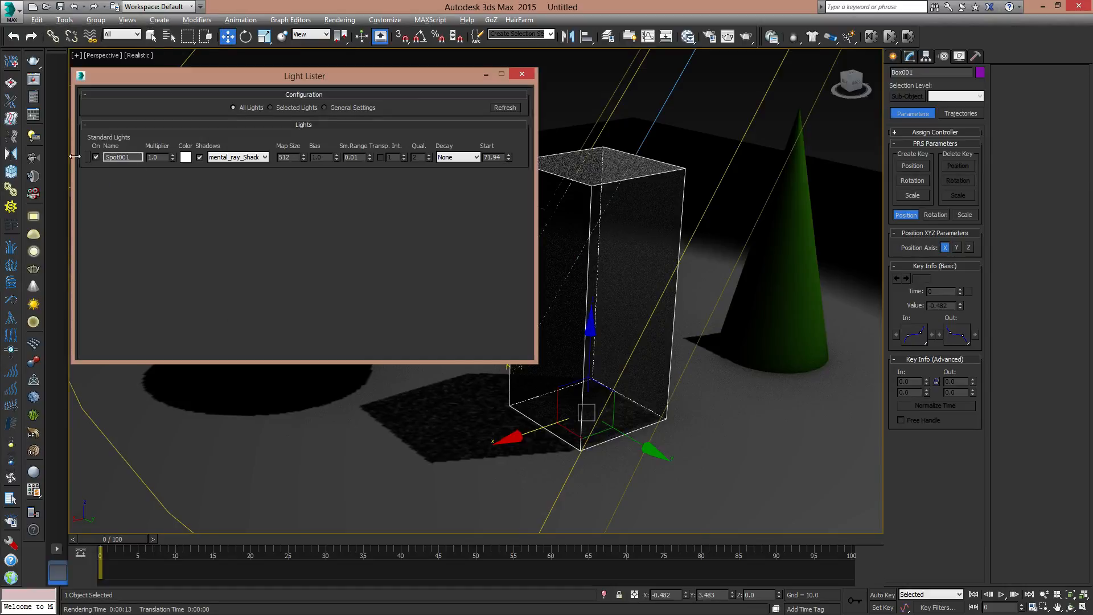
left_click(87, 157)
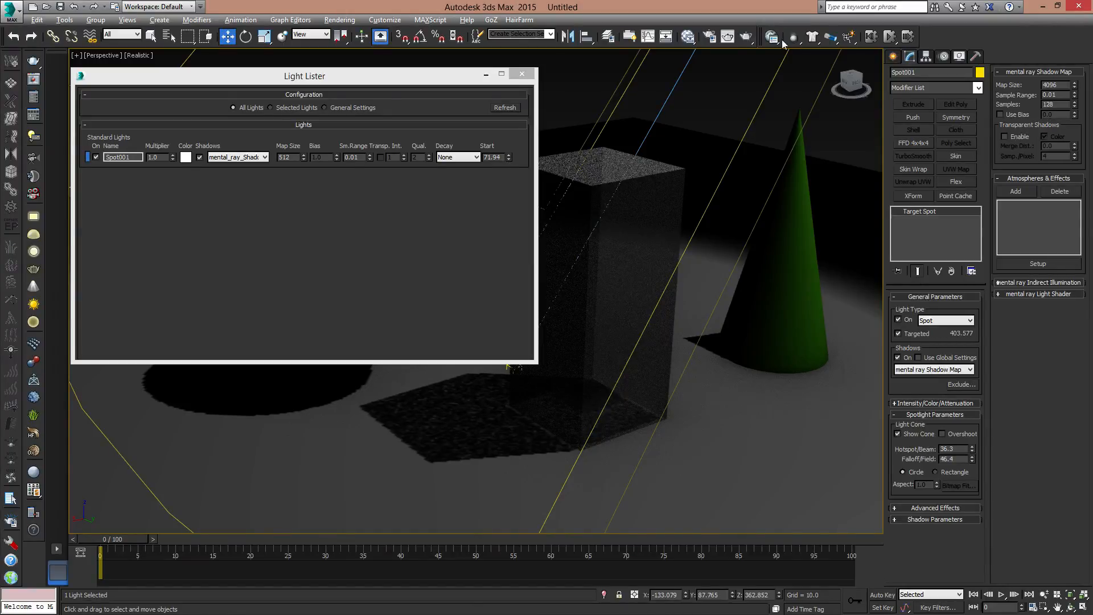
- Disable Transparent Shadows for the spotlight's shadow map, render the view for comparison, and close the Light Lister
left_click(746, 38)
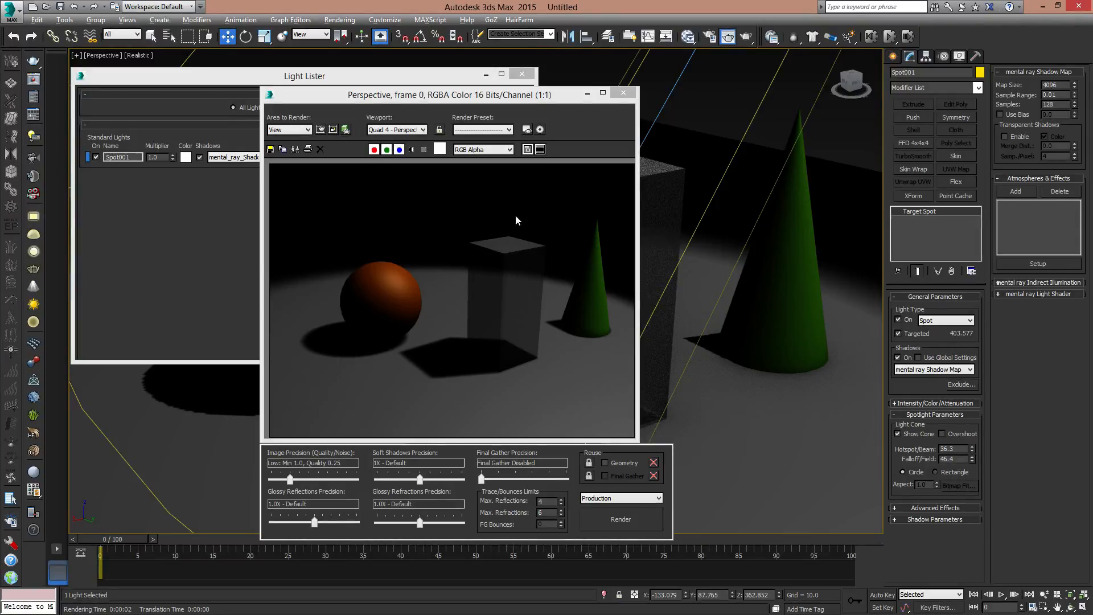
left_click(623, 92)
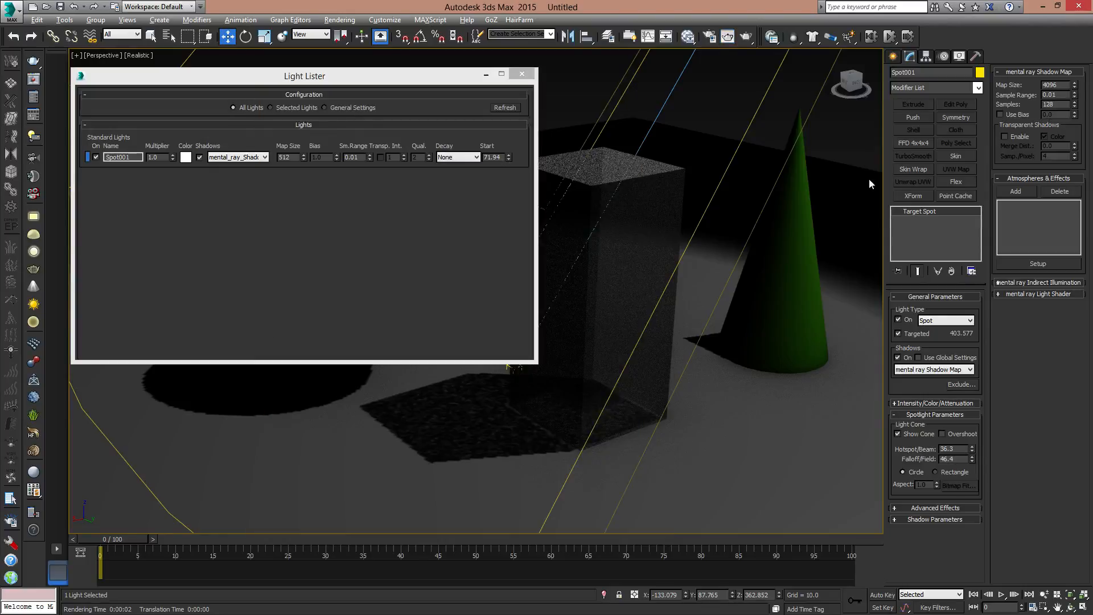
left_click(1005, 137)
left_click(522, 74)
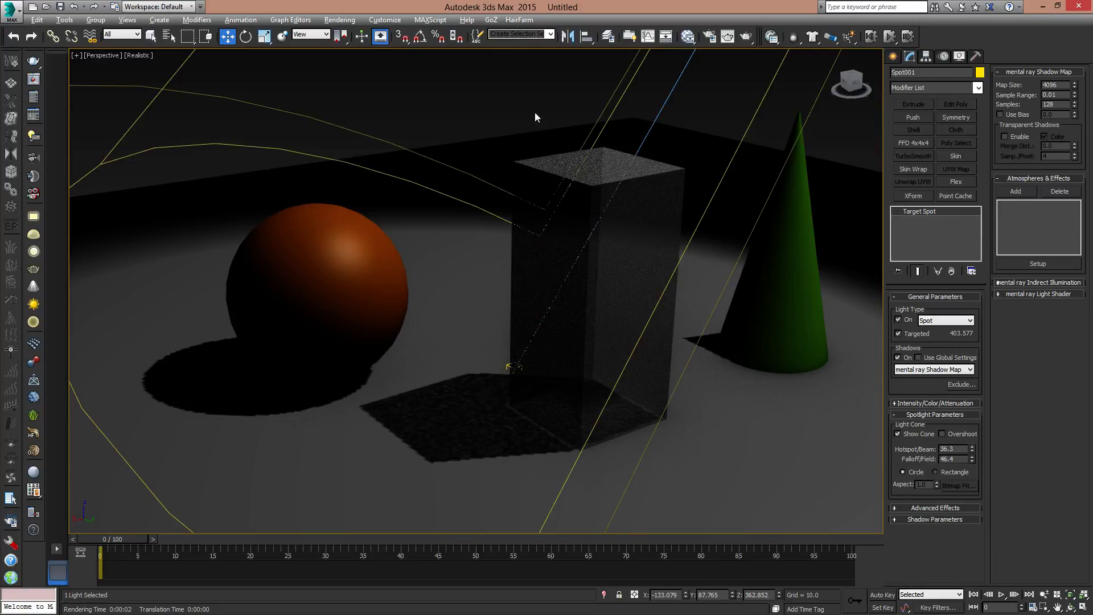
- Expand the spotlight's Advanced Effects settings and raise the light to a Z position of about 425
middle_click_drag(659, 224, 643, 301)
scroll(684, 284, "down", 8)
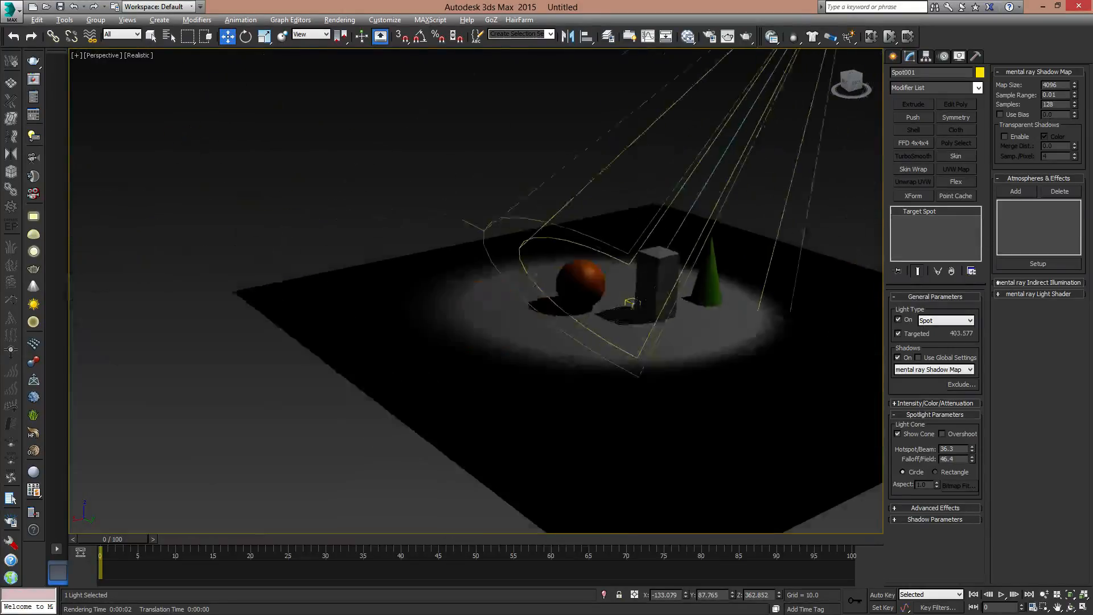
middle_click_drag(683, 238, 592, 359)
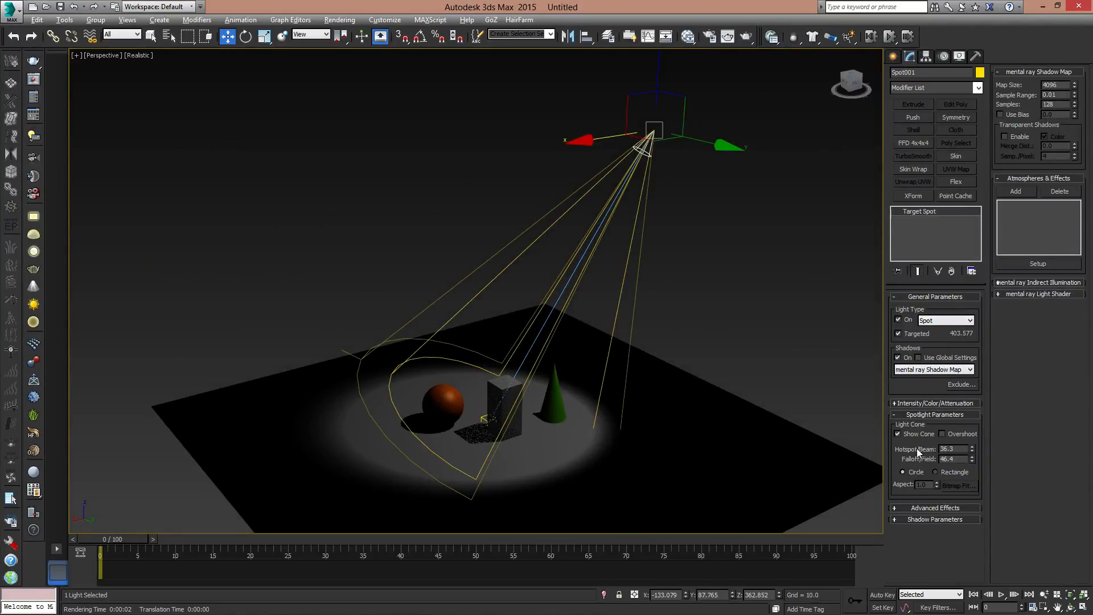
left_click(923, 507)
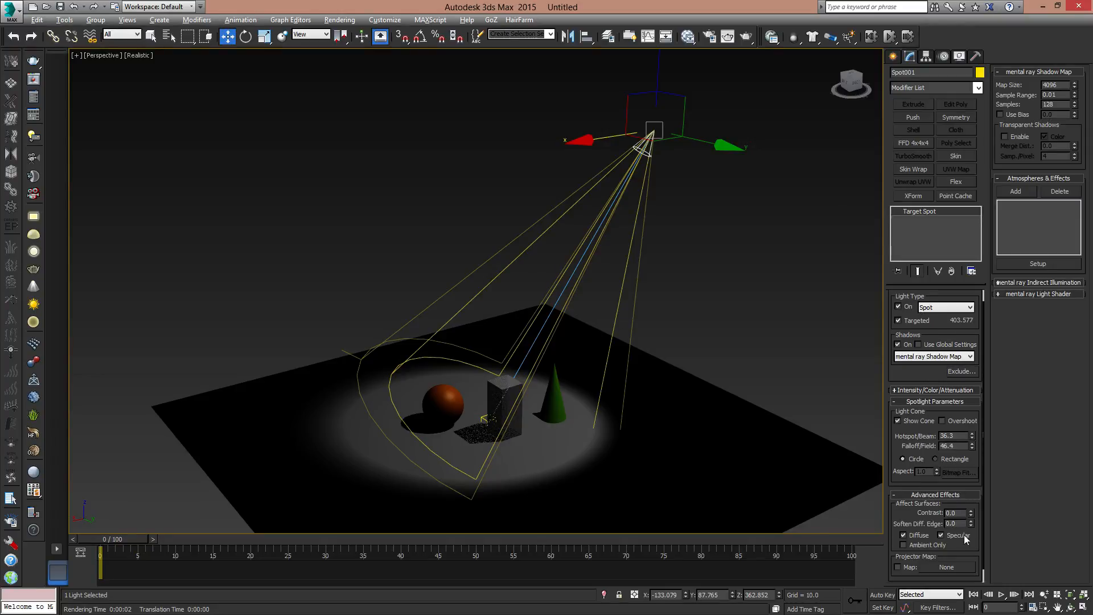
scroll(962, 544, "down", 1)
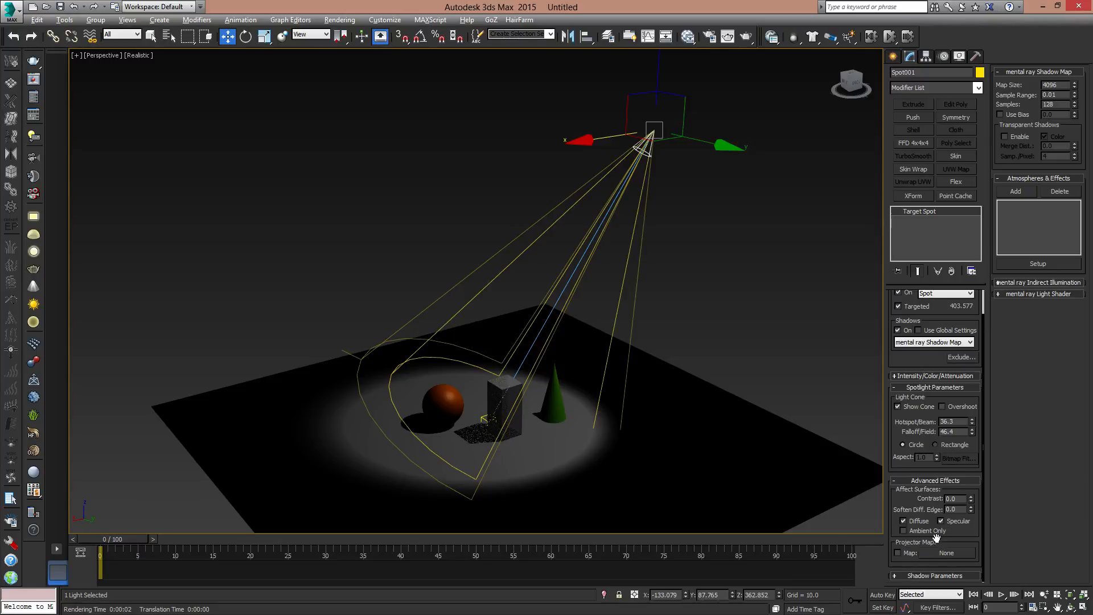
middle_click_drag(650, 220, 640, 262)
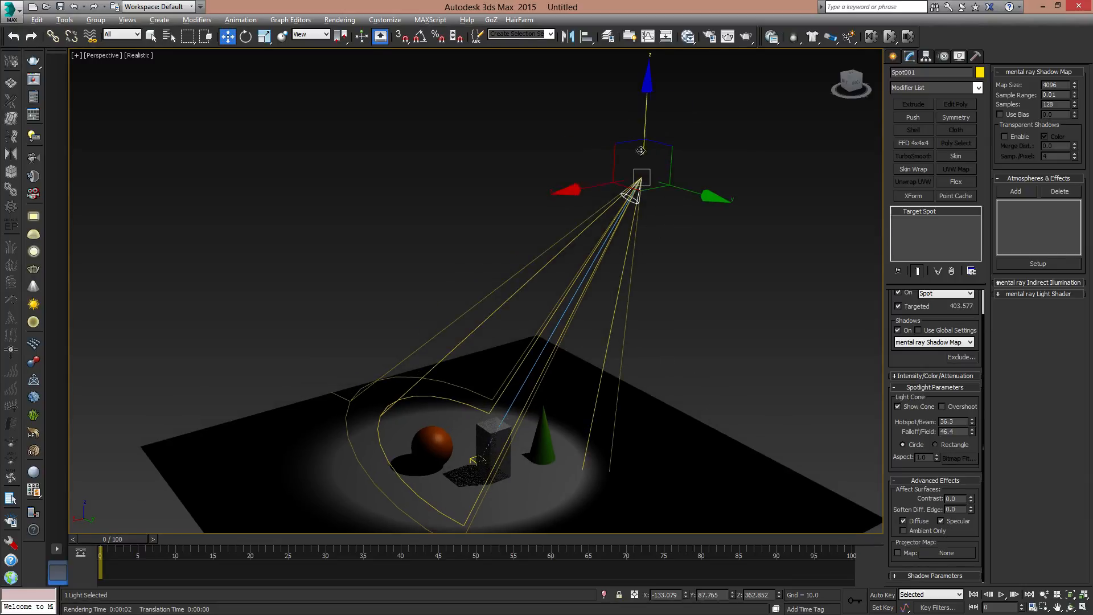
left_click_drag(645, 108, 655, 47)
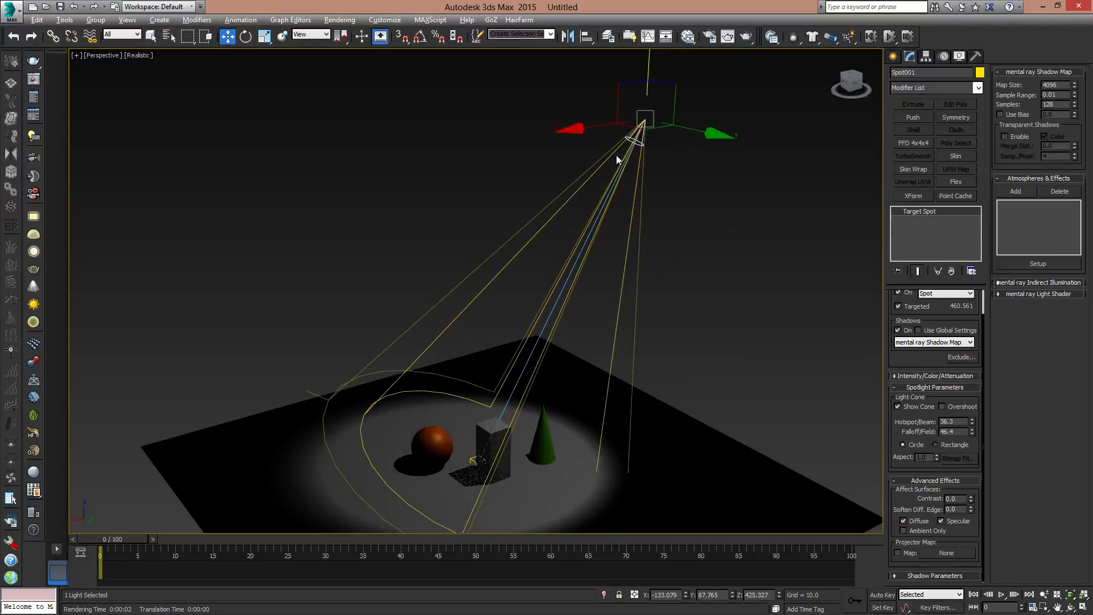
- Enable the spotlight's Projector Map and choose Bitmap as the map type
middle_click_drag(658, 349, 661, 218)
scroll(661, 218, "up", 1)
scroll(570, 326, "up", 4)
middle_click_drag(559, 317, 695, 313)
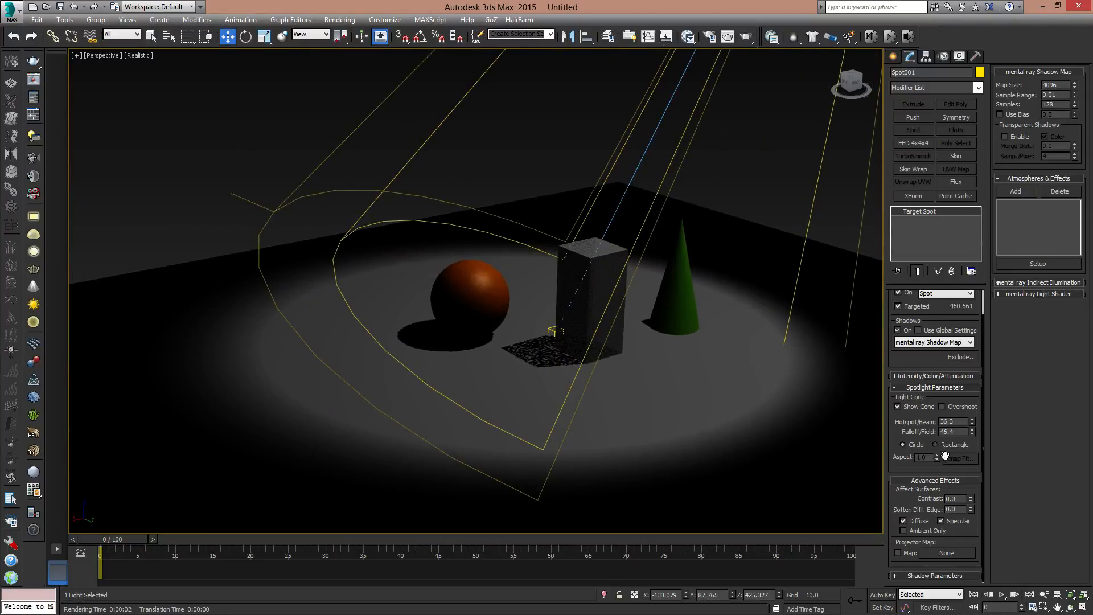
left_click(909, 553)
left_click(958, 552)
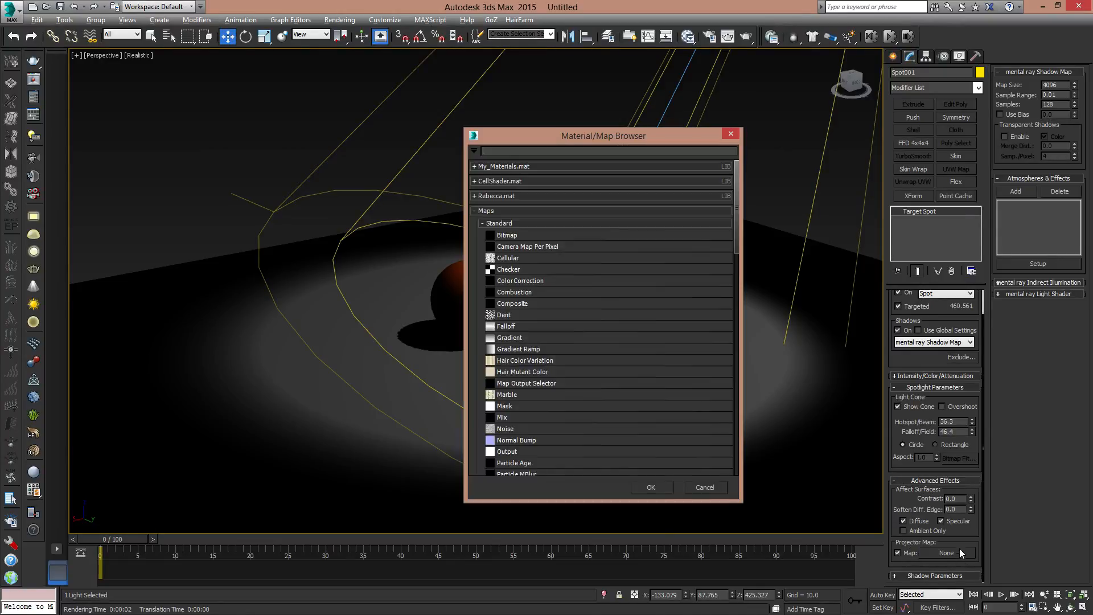
double_click(504, 236)
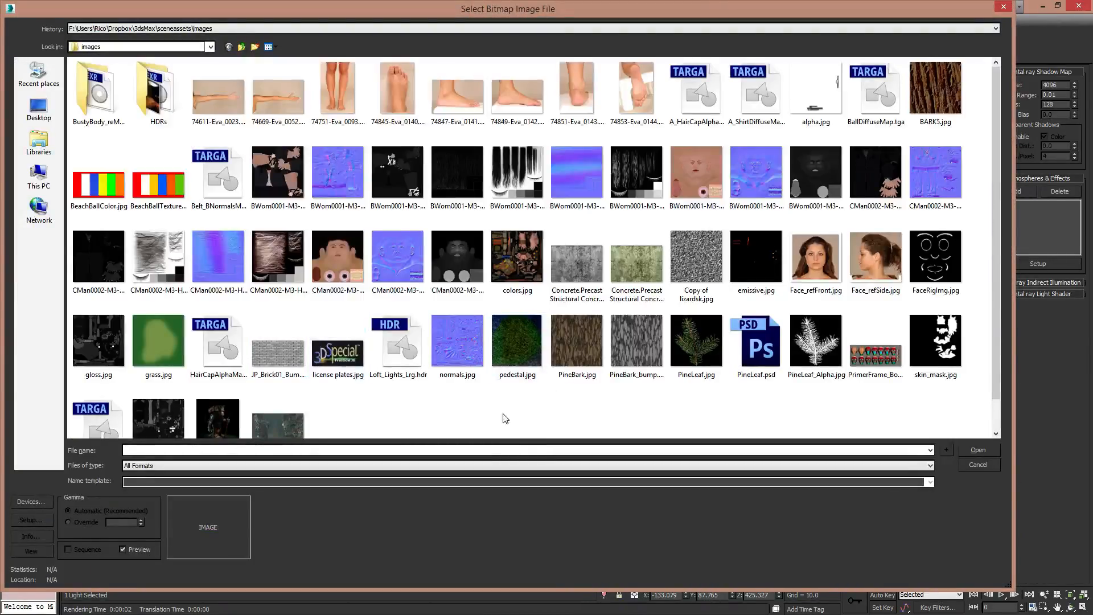
- Load the JP_Brick01_Bump.jpg image as the spotlight's projector map and render the view
mouse_move(993, 227)
left_mouse_down()
mouse_move(993, 286)
mouse_move(1002, 209)
left_mouse_up()
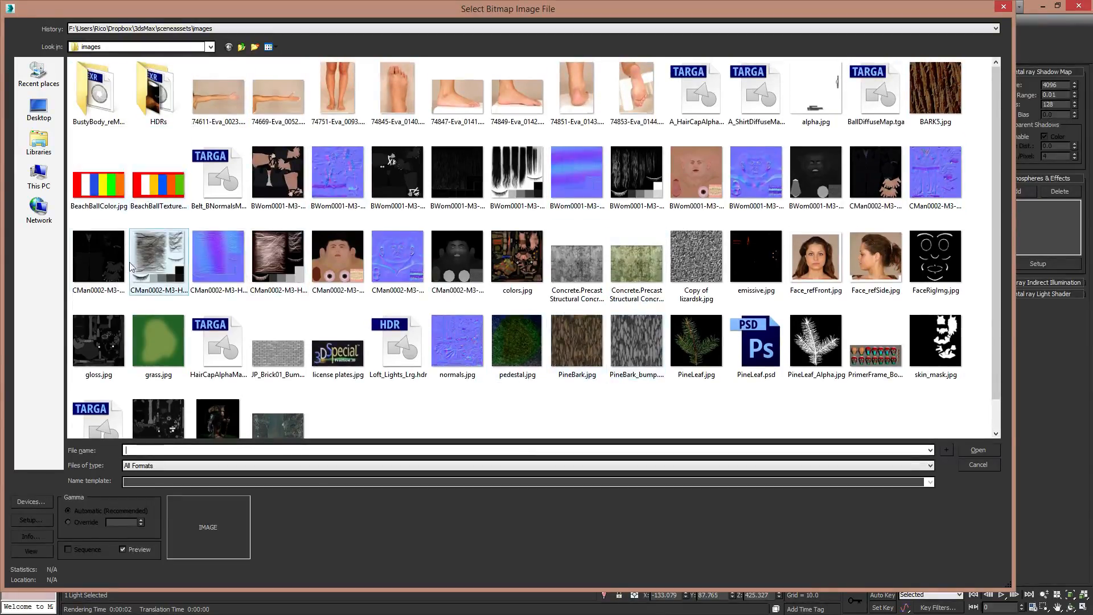
double_click(283, 353)
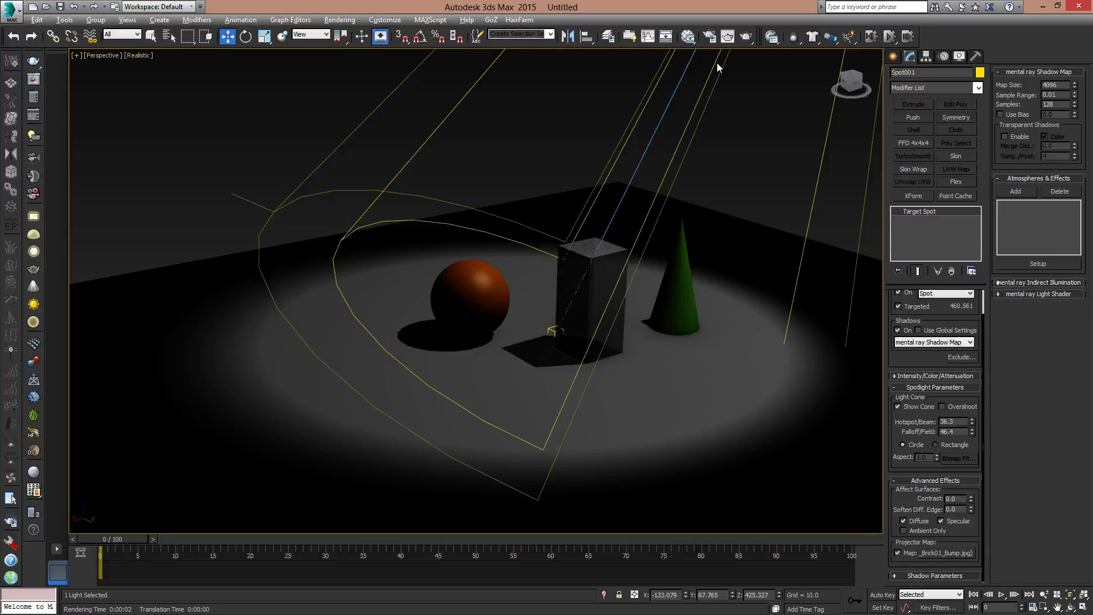
left_click(746, 37)
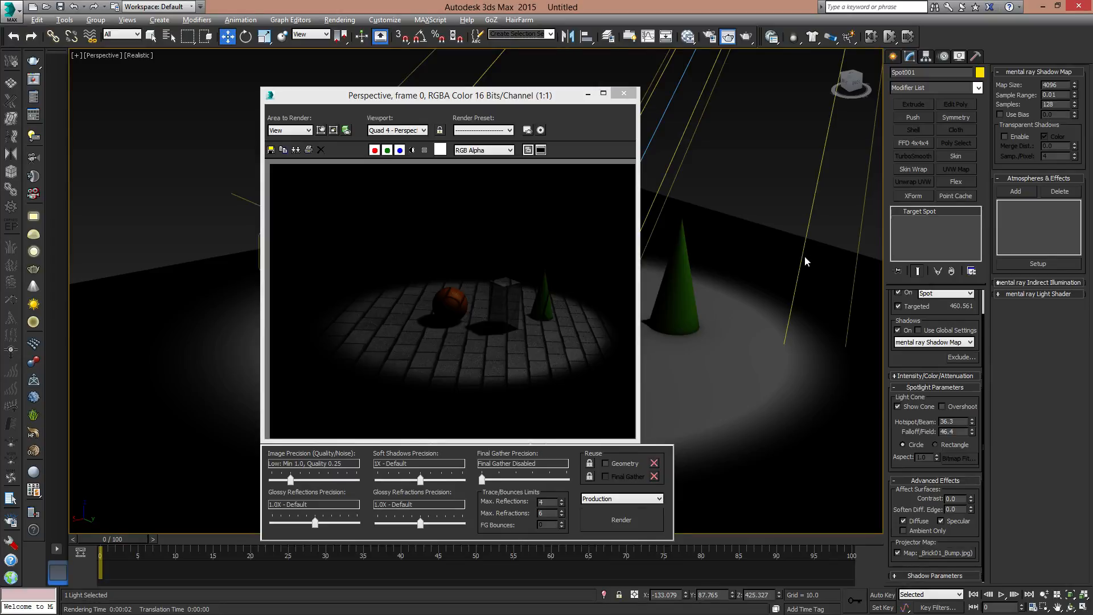
- Close the rendered frame and deselect the spotlight
left_click(624, 93)
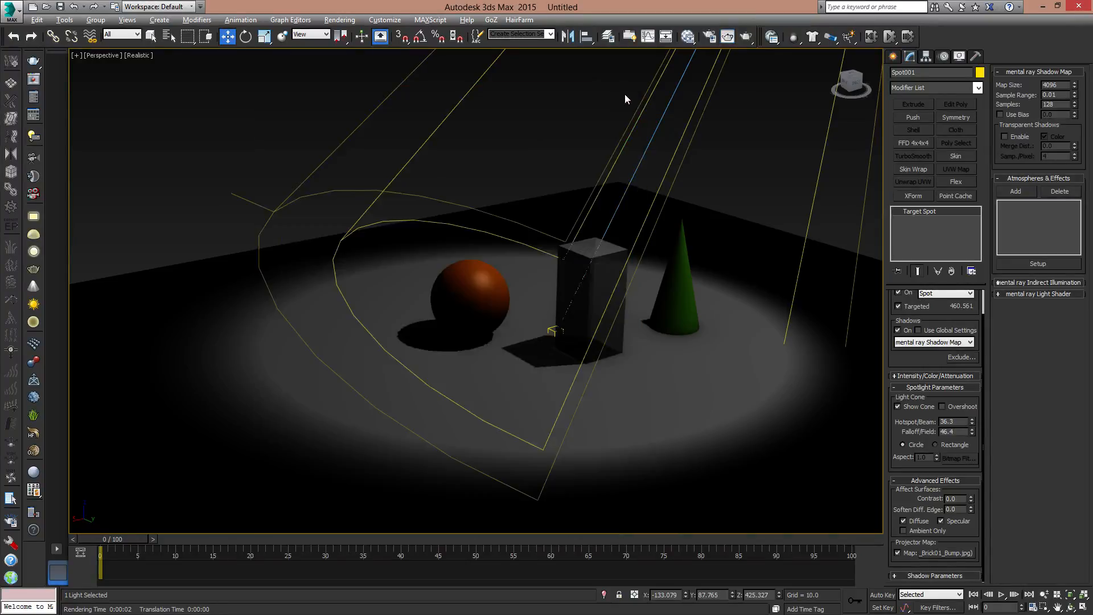
middle_click_drag(633, 281, 618, 271)
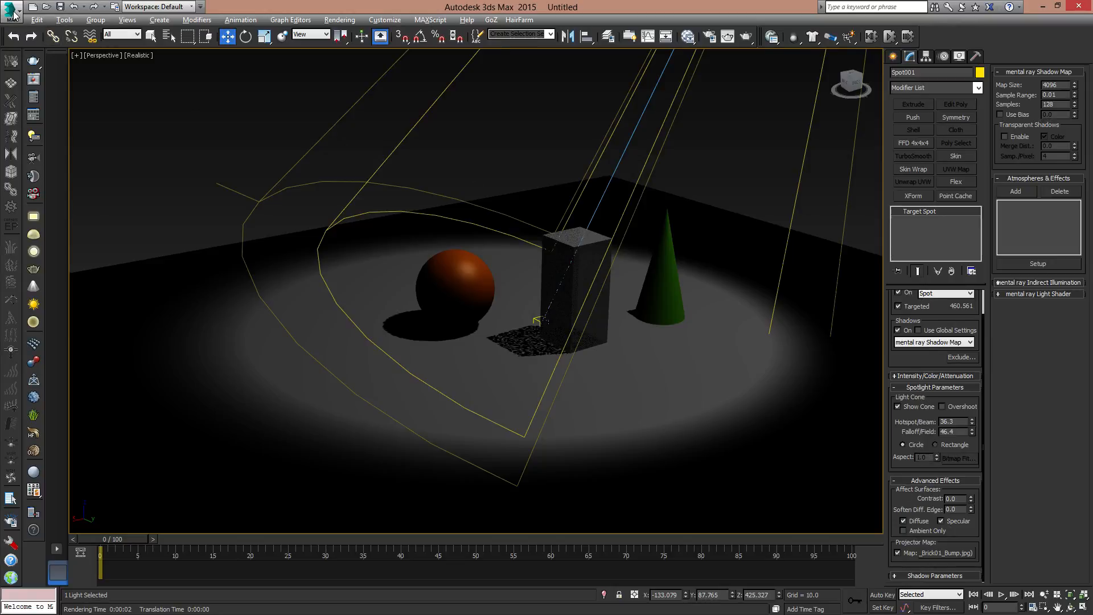
scroll(606, 234, "down", 4)
middle_click_drag(632, 336, 658, 319, "alt")
left_click(707, 328)
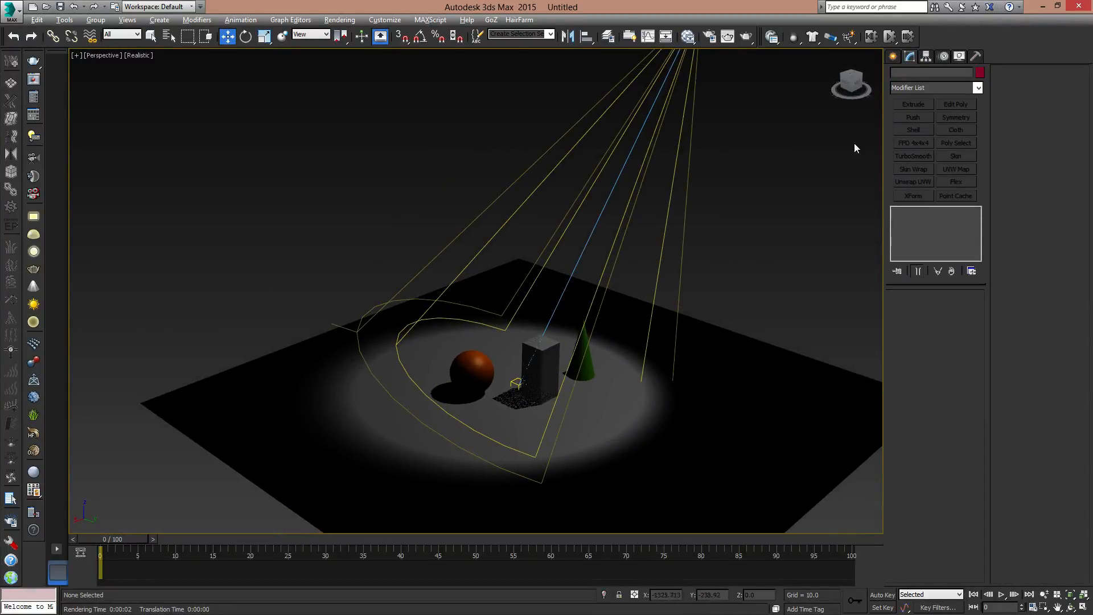
- Draw an upright rectangular Plane in the Front view, spanning the width of the sphere, box and cone and rising above them
left_click(893, 56)
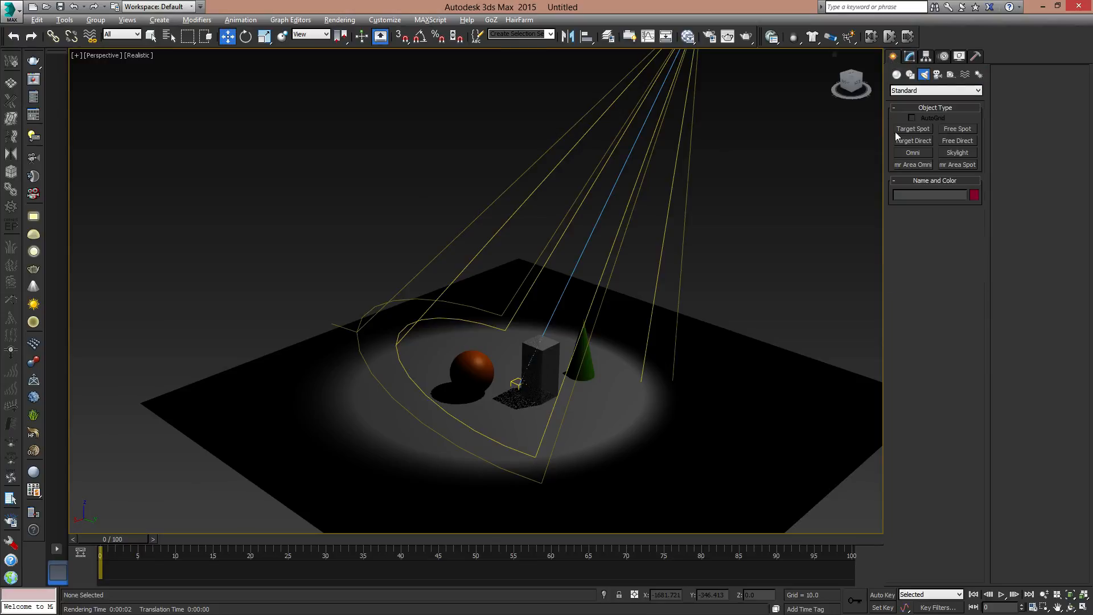
left_click(907, 90)
left_click(913, 98)
left_click(897, 74)
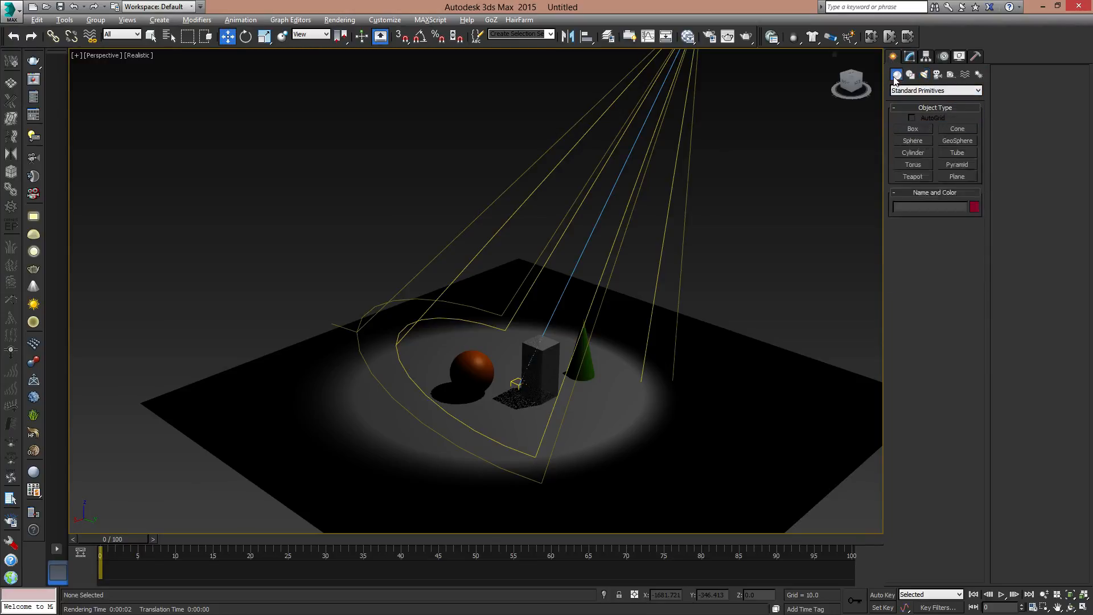
left_click(919, 91)
left_click(920, 91)
left_click(955, 181)
middle_click_drag(616, 290, 636, 264)
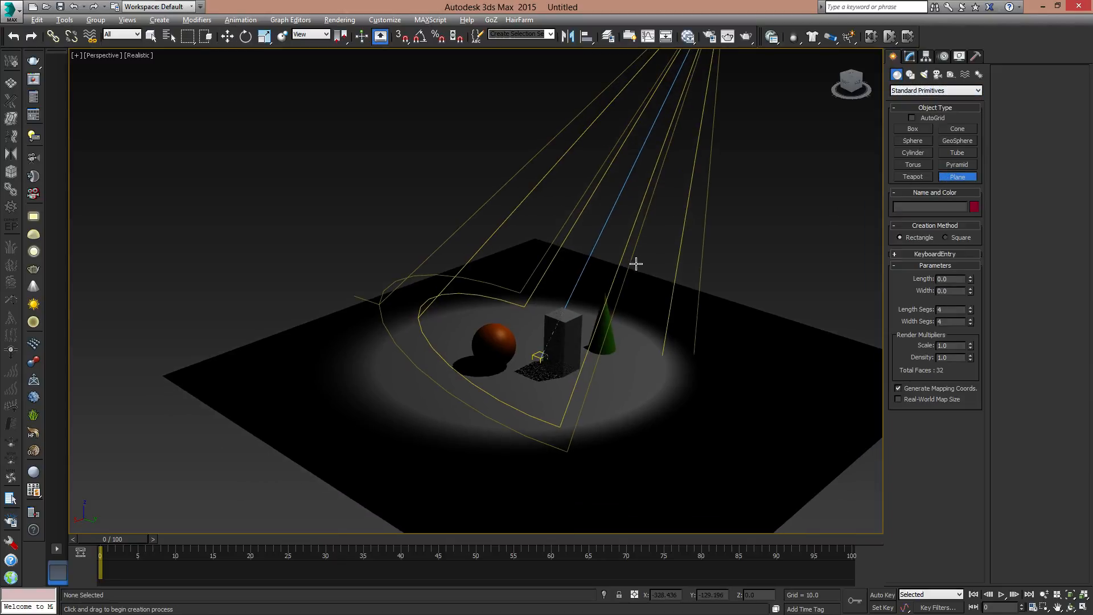
key("f")
middle_click_drag(556, 205, 632, 366)
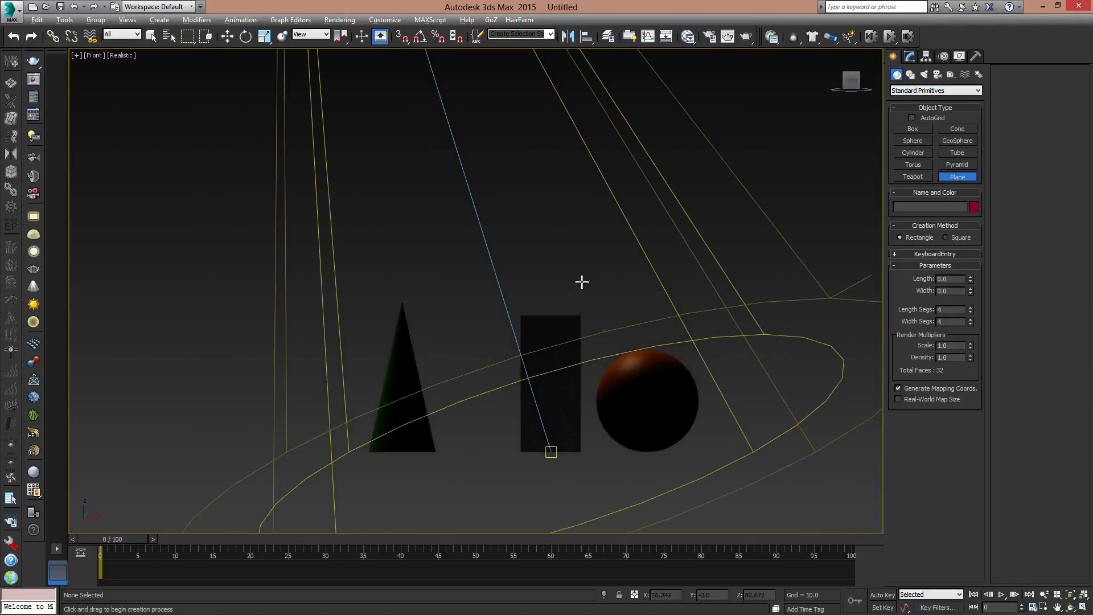
scroll(580, 283, "down", 3)
left_click_drag(391, 152, 731, 352)
key("w")
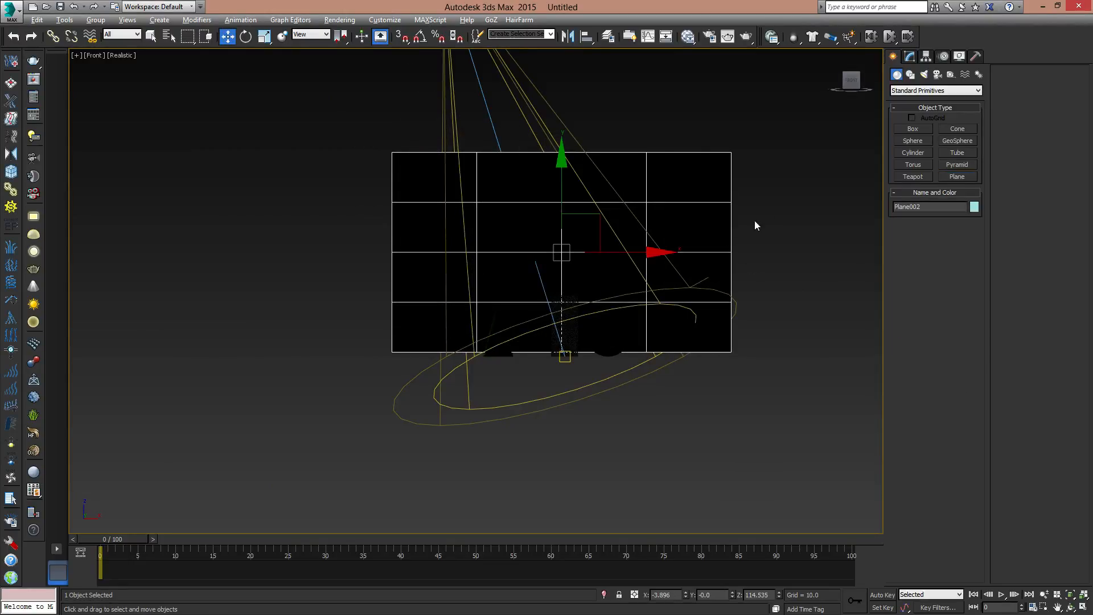
- Center the upright plane at X 0 and move it away from the objects to a Y position of about 202
right_click(686, 595)
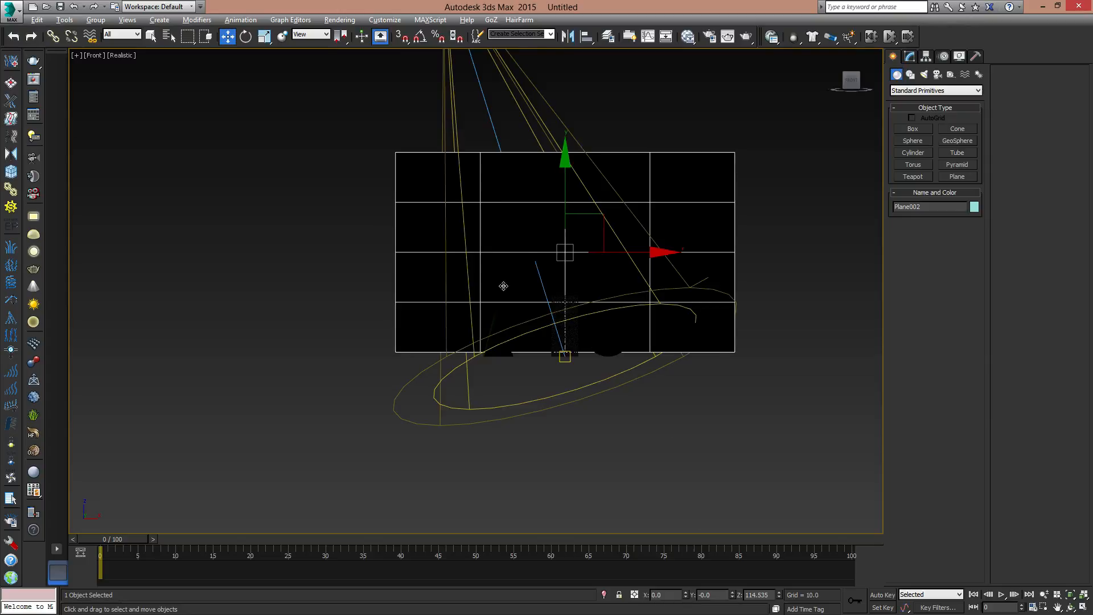
key("p")
middle_click_drag(732, 290, 504, 229, "alt")
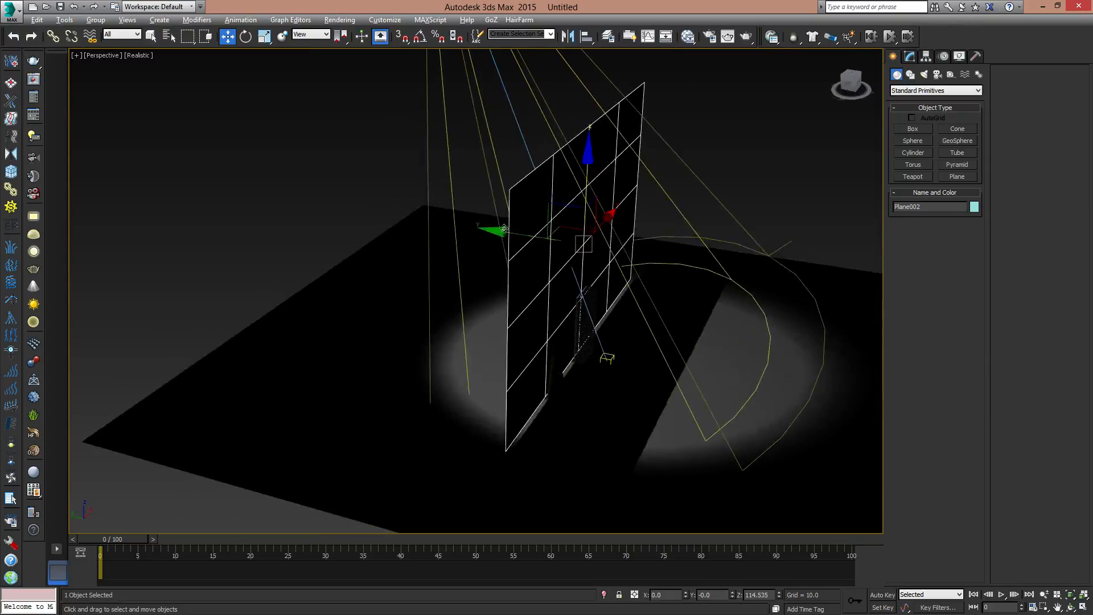
left_click_drag(504, 229, 307, 196)
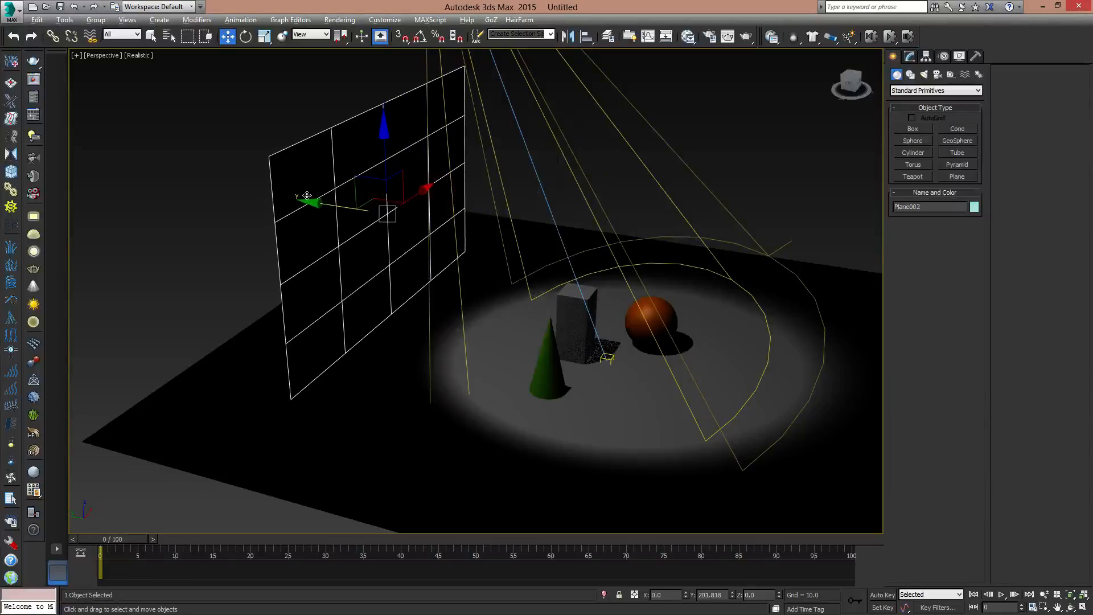
- Move the spotlight to the side opposite the upright plane, at X 0, Y about -400 and Z about 291
scroll(530, 259, "down", 5)
left_click(468, 162)
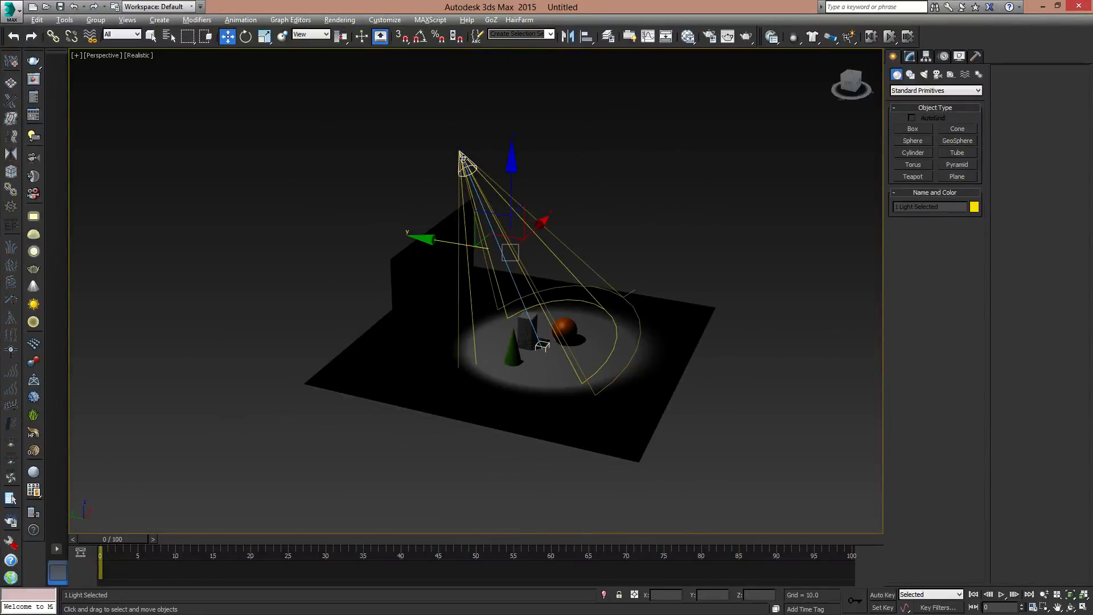
middle_click_drag(468, 165, 508, 183, "alt")
left_click(552, 179)
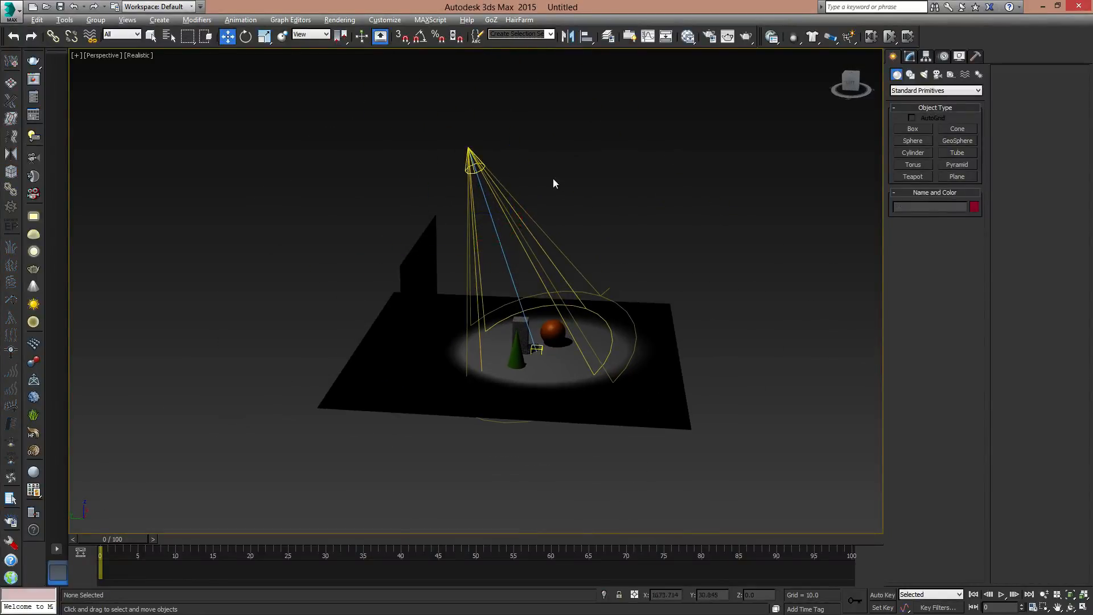
left_click(471, 152)
left_click_drag(440, 111, 725, 199)
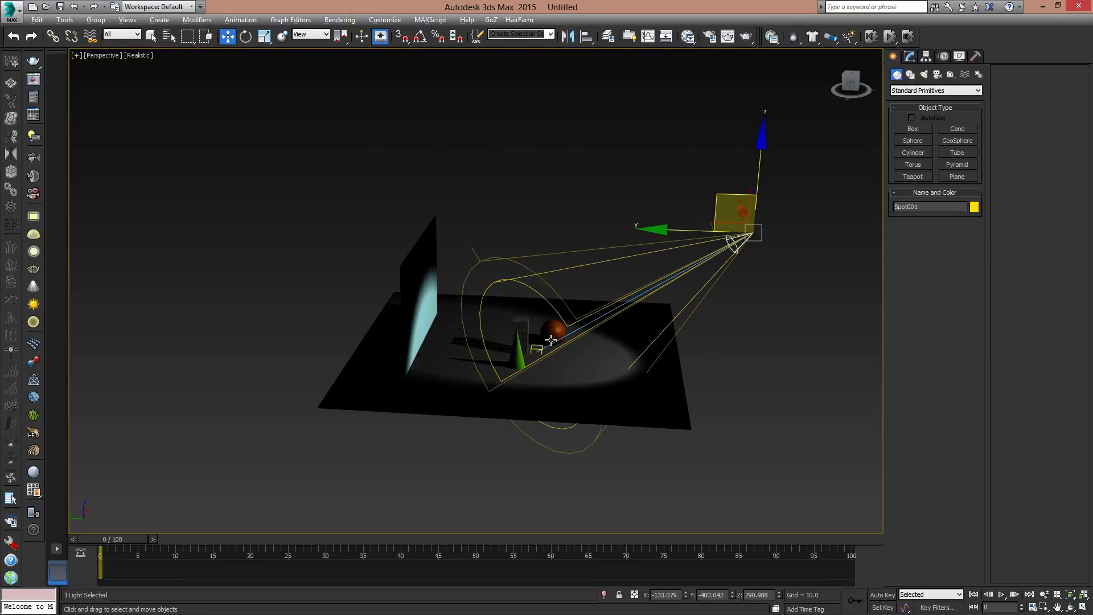
middle_click_drag(788, 336, 729, 387, "alt")
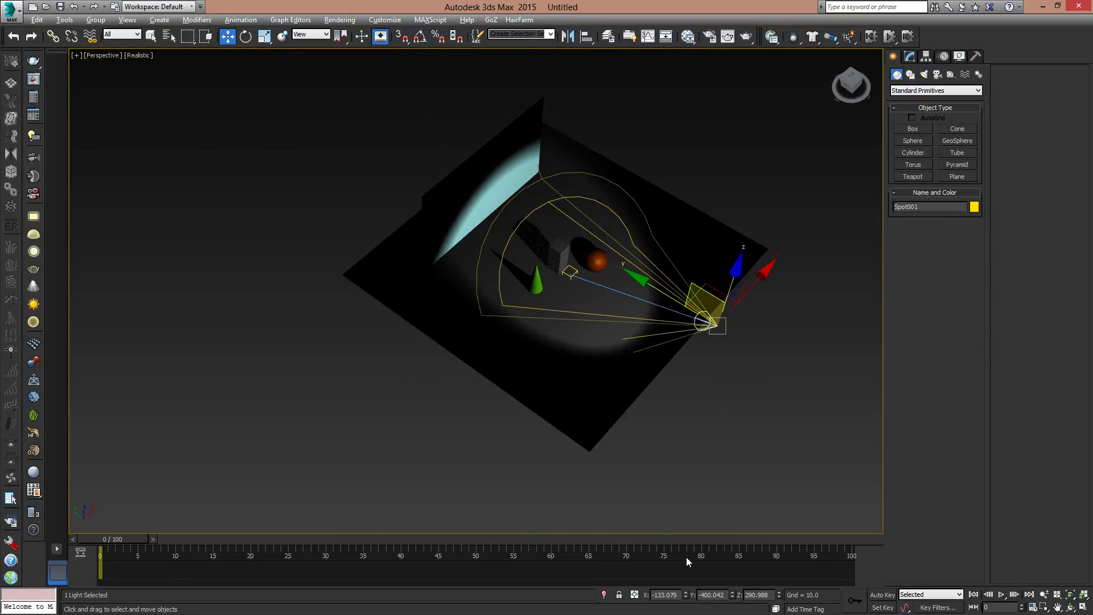
right_click(687, 596)
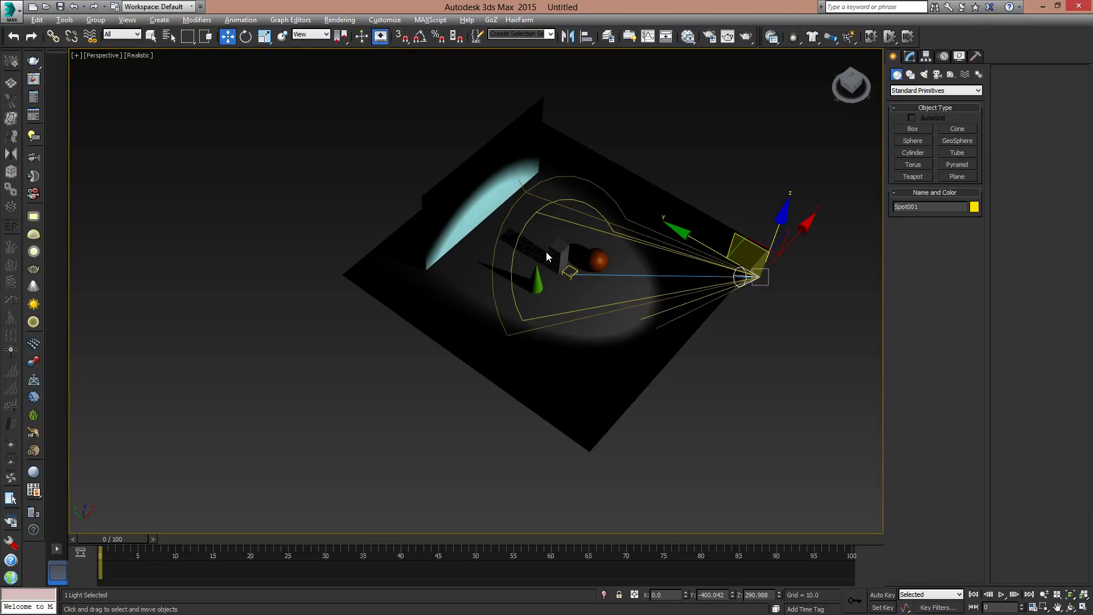
- Move the spotlight's target onto the upright plane, at X 0, Y about 191 and Z about 96
left_click(567, 273)
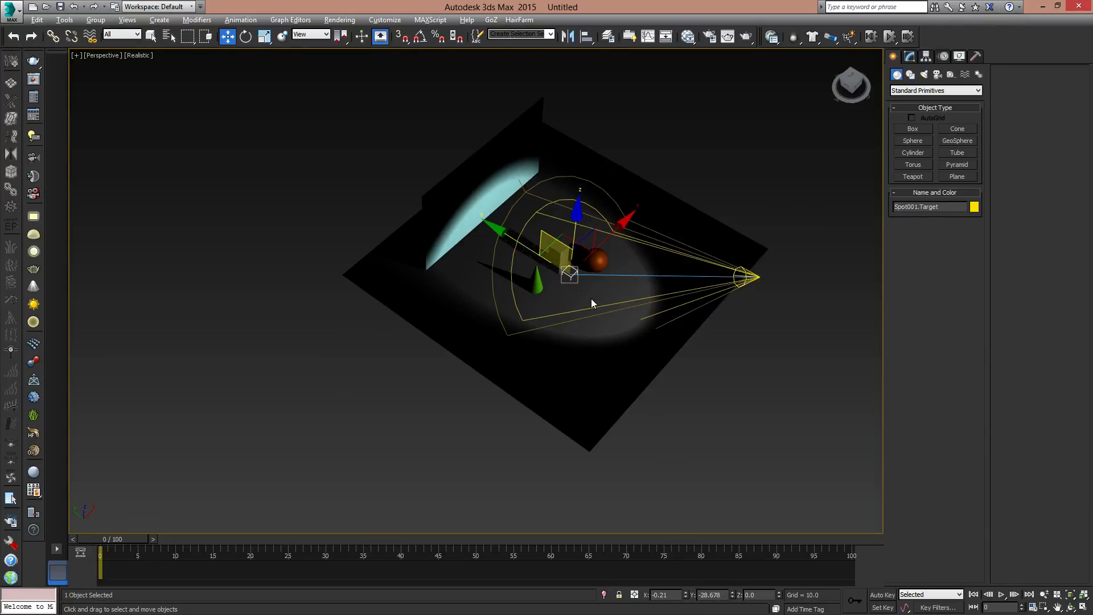
middle_click_drag(478, 330, 494, 253, "alt")
left_click_drag(532, 217, 441, 185)
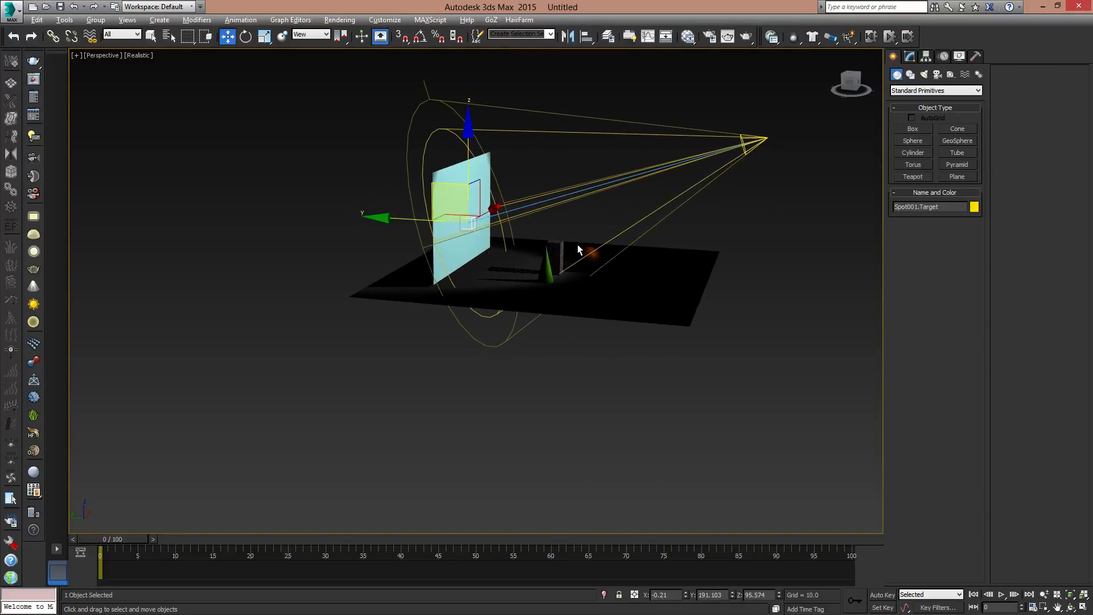
middle_click_drag(577, 245, 748, 474, "alt")
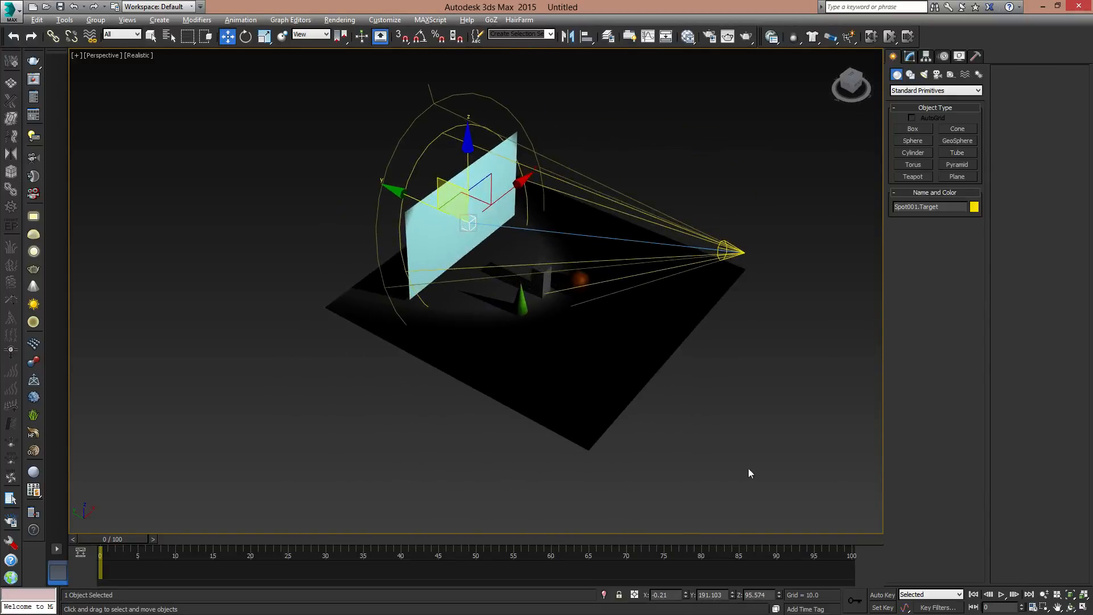
right_click(687, 595)
- Narrow the spotlight cone to a hotspot of 20.5 and a falloff of 34.5, and raise its target to Z about 127
middle_click_drag(692, 322, 652, 293, "alt")
scroll(652, 293, "up", 2)
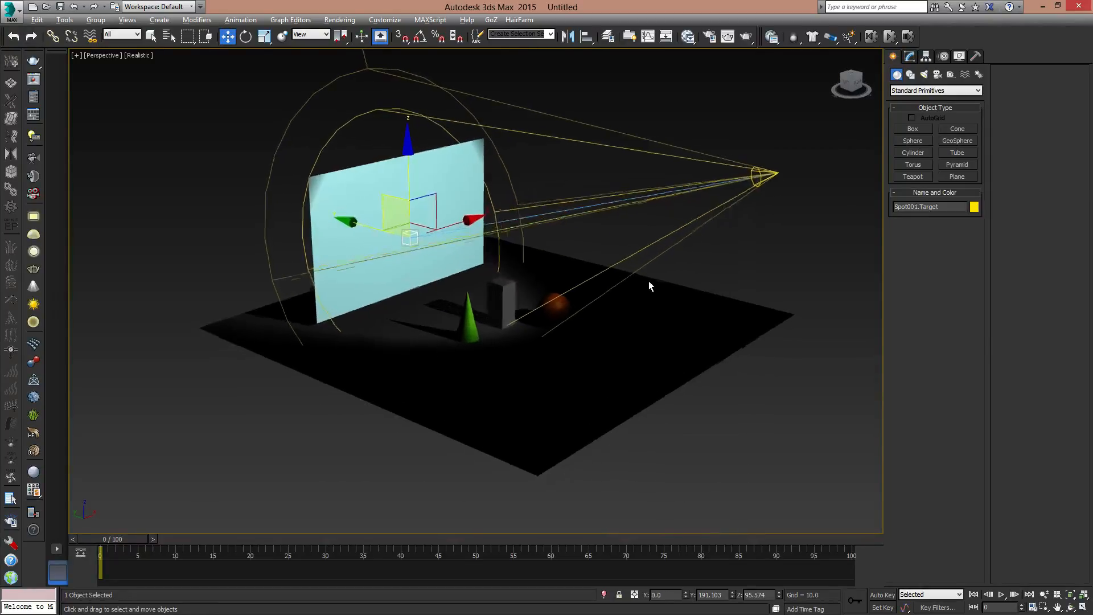
left_click(788, 165)
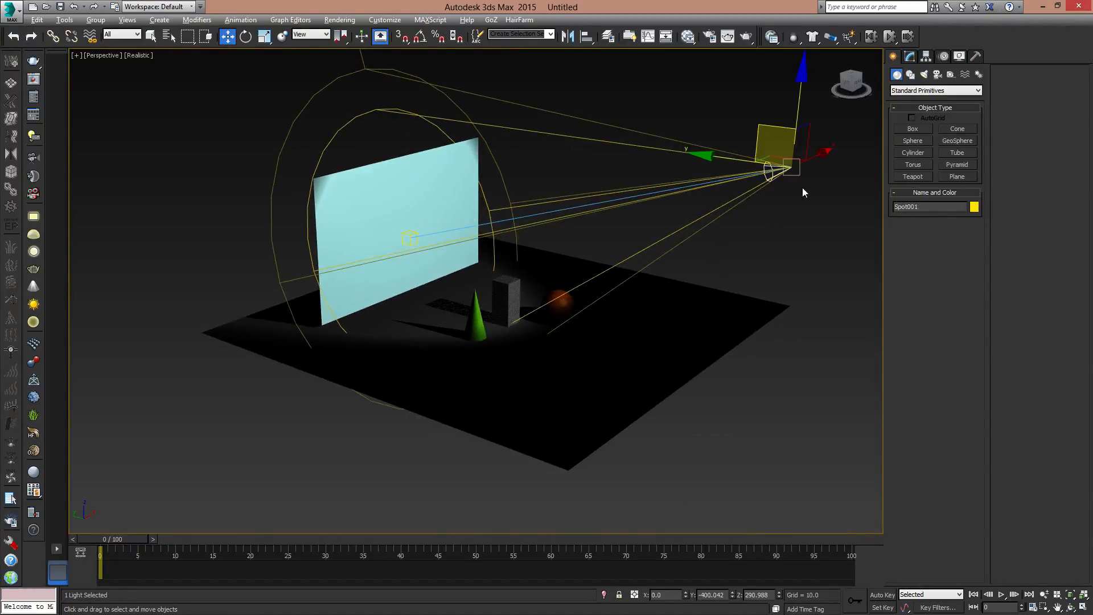
left_click(801, 188)
left_click(789, 168)
left_click(911, 57)
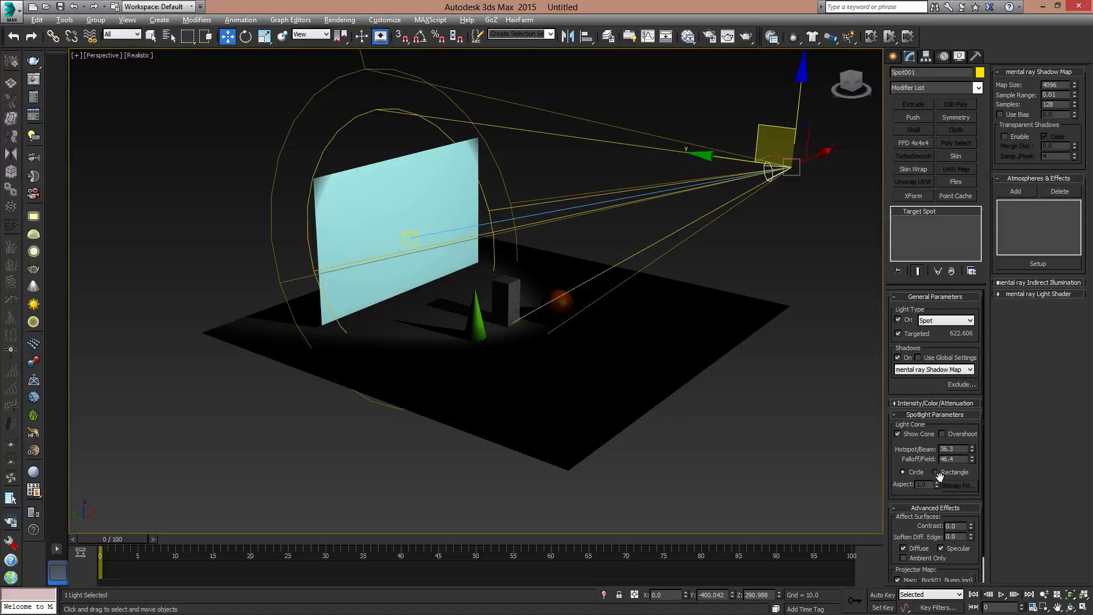
left_click_drag(971, 449, 983, 522)
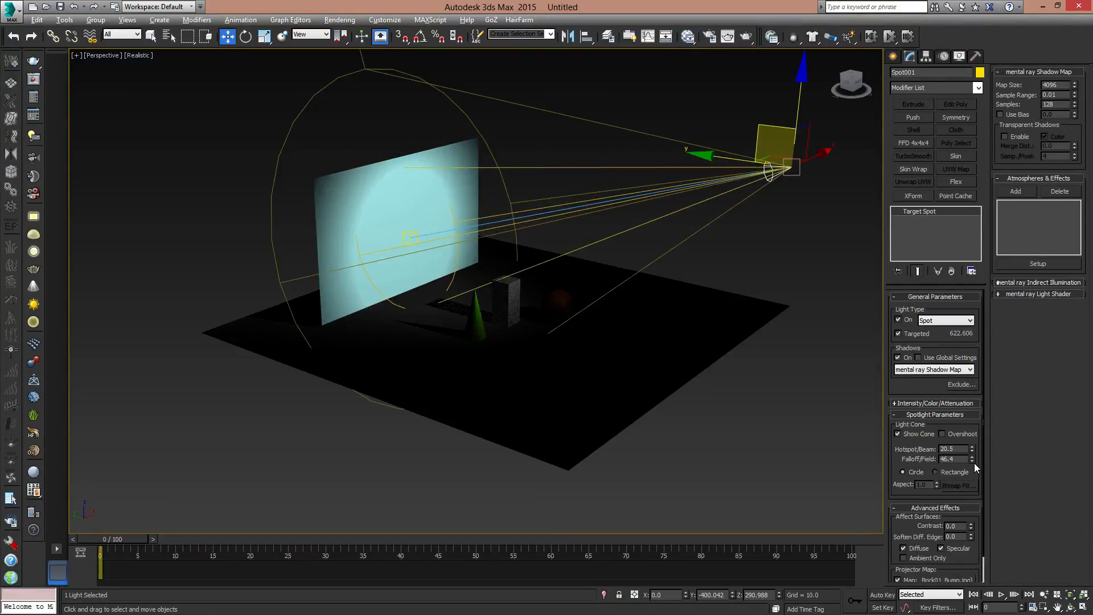
left_click_drag(972, 459, 974, 504)
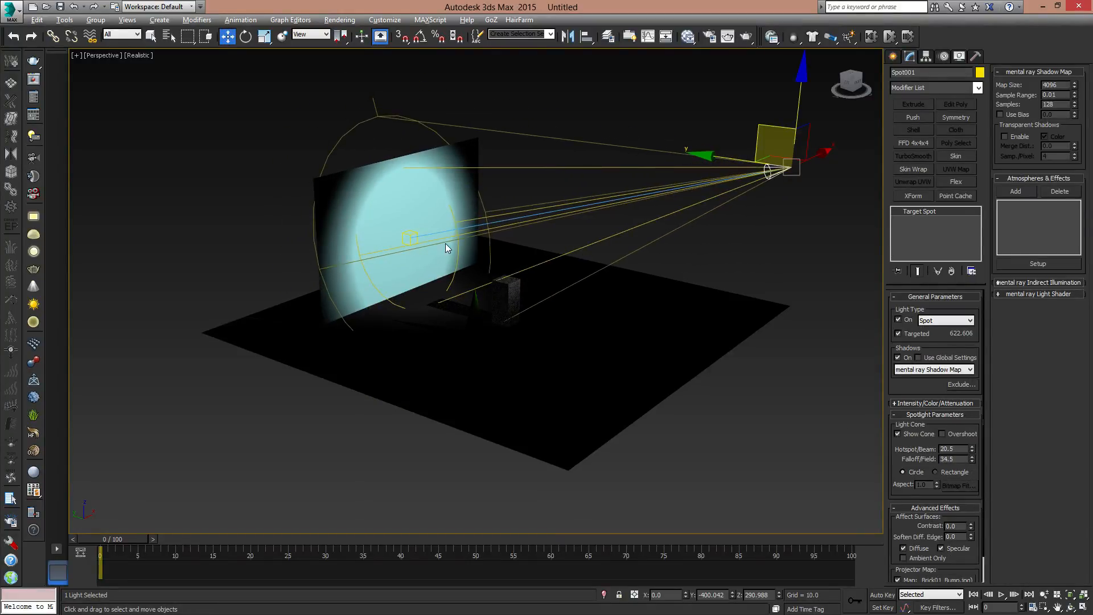
left_click(409, 236)
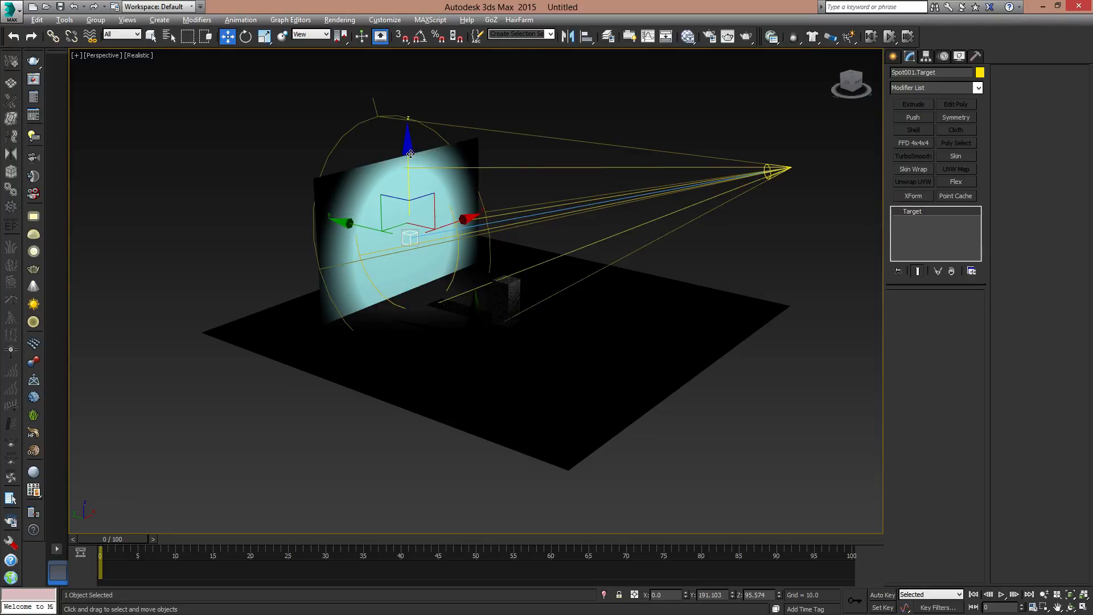
left_click_drag(408, 153, 406, 135)
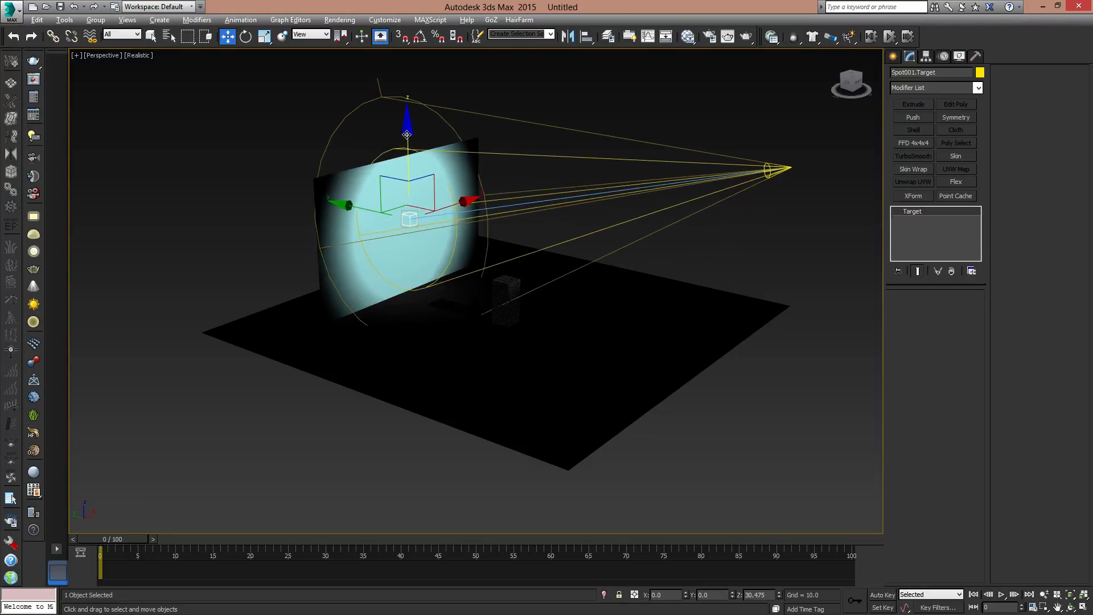
- Replace the bitmap in the spotlight's projector map with troll_cleric29_max2010.jpg
left_click(773, 168)
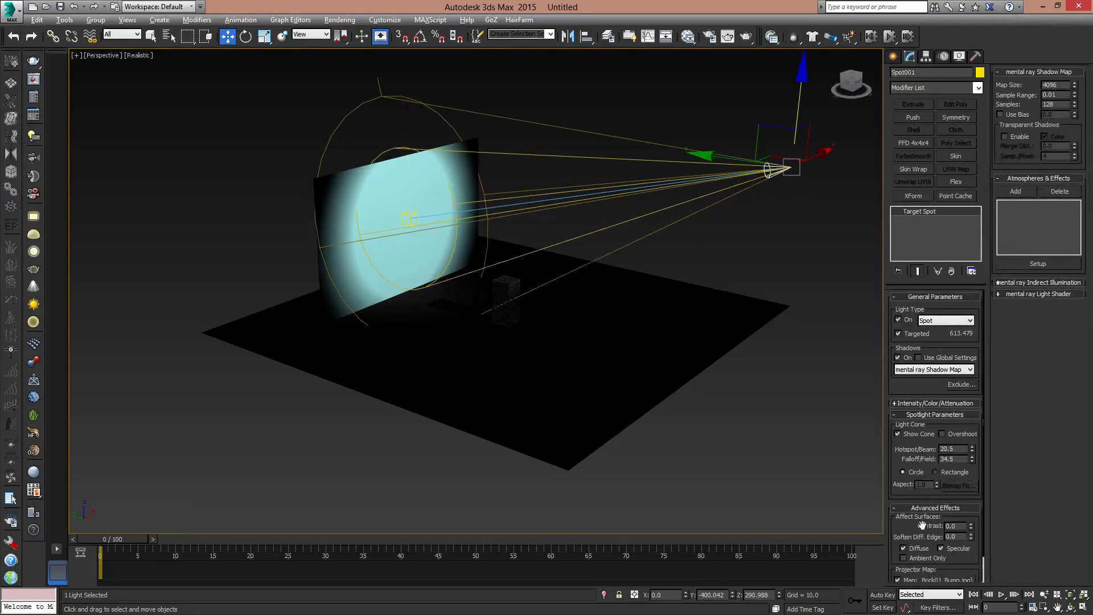
middle_click_drag(463, 240, 462, 280)
scroll(514, 292, "up", 5)
scroll(514, 293, "down", 4)
left_click_drag(900, 486, 903, 440)
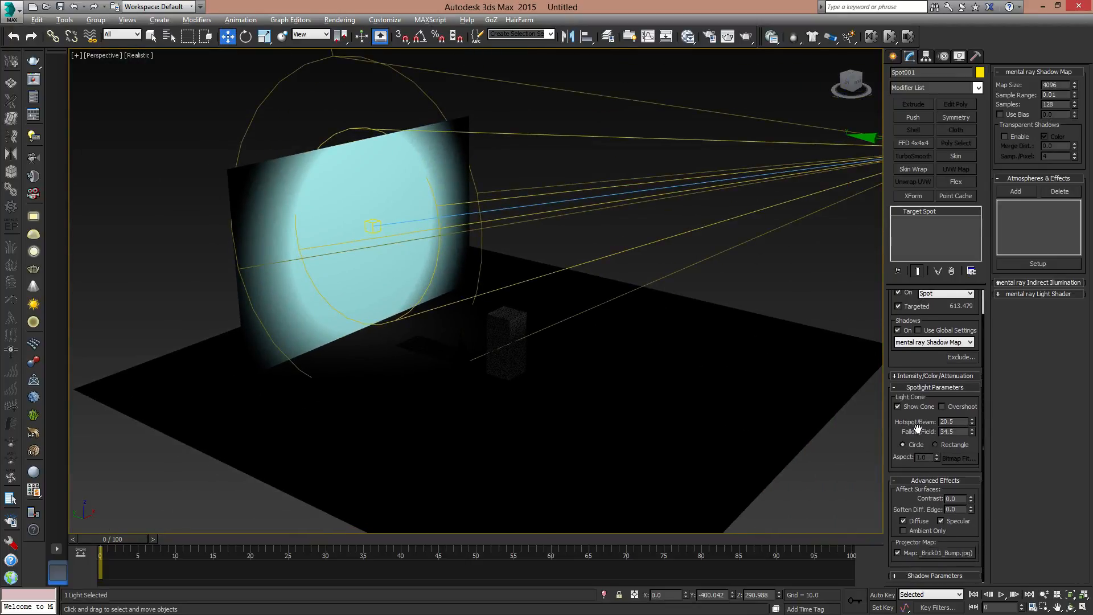
left_click(938, 553)
double_click(509, 236)
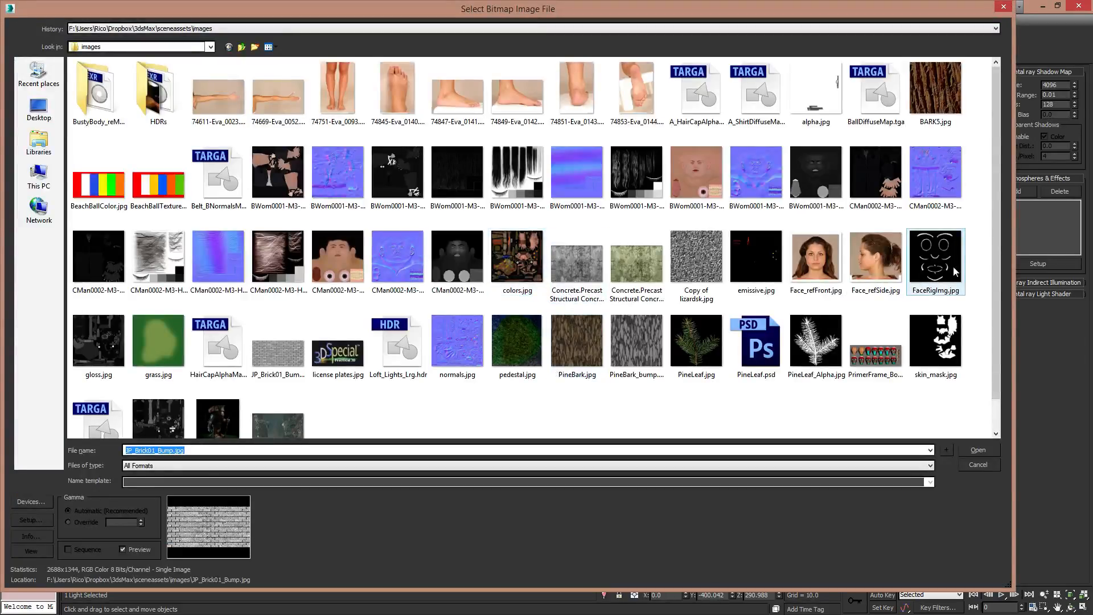
scroll(998, 267, "down", 2)
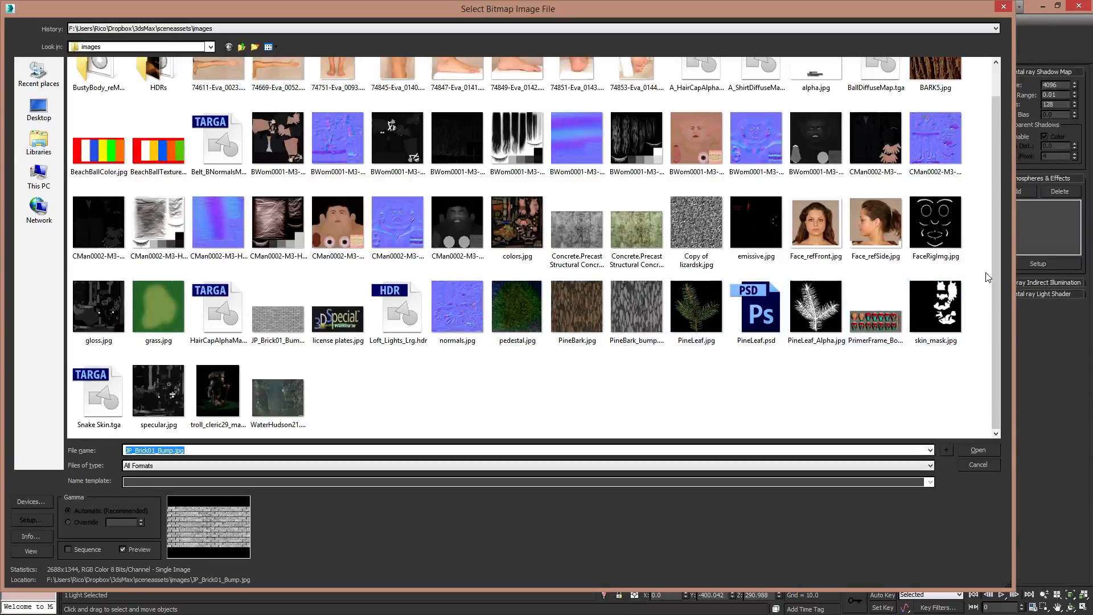
left_click_drag(995, 267, 993, 290)
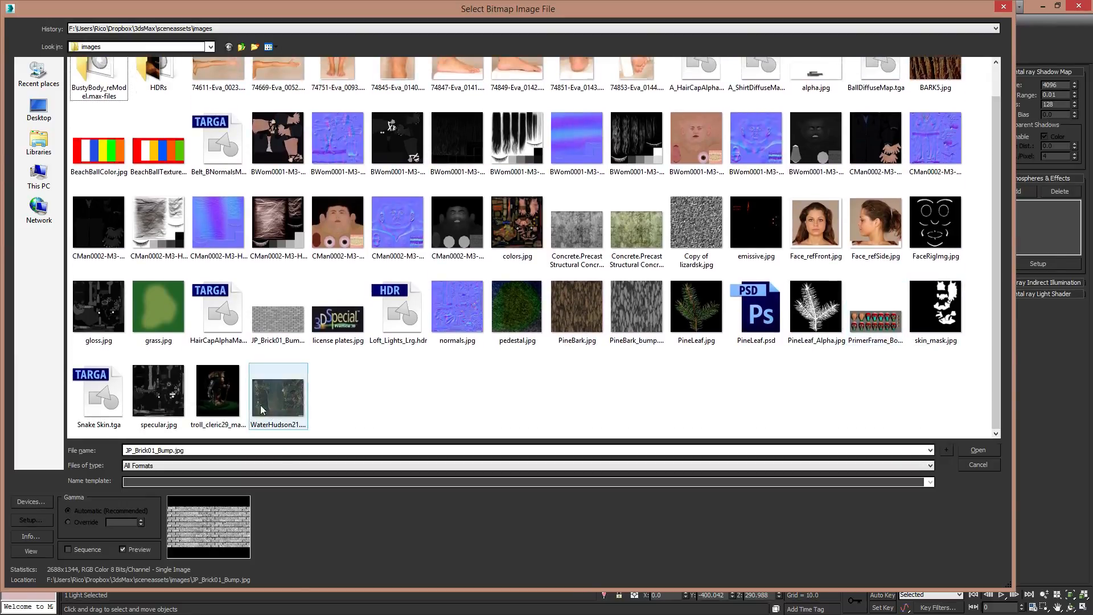
double_click(223, 388)
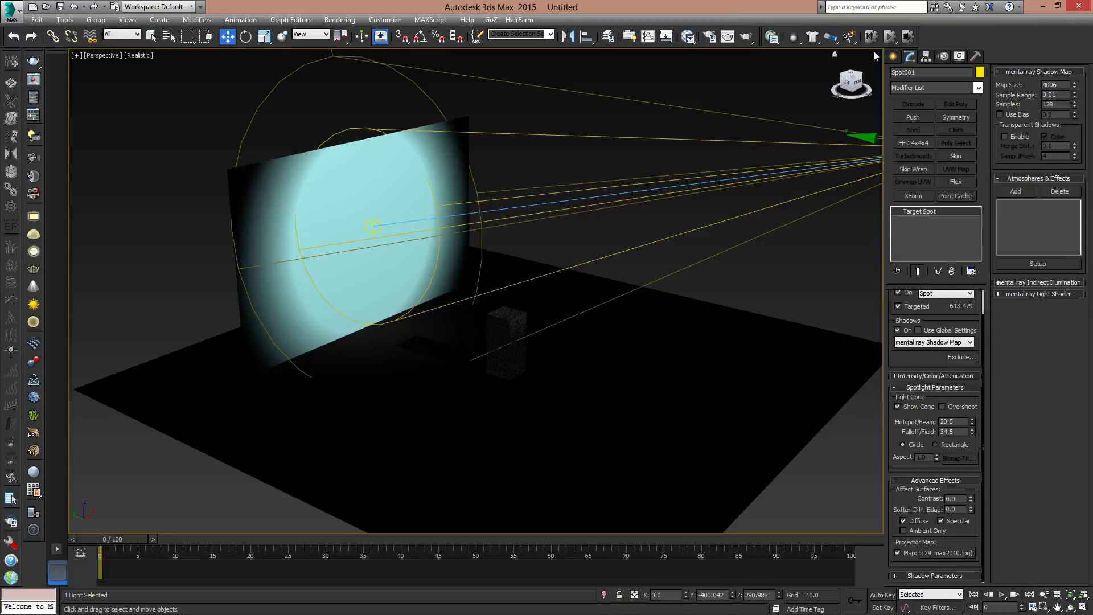
- Render the view to check the projection on the plane, and change the spotlight's cone shape to Rectangle
left_click(728, 37)
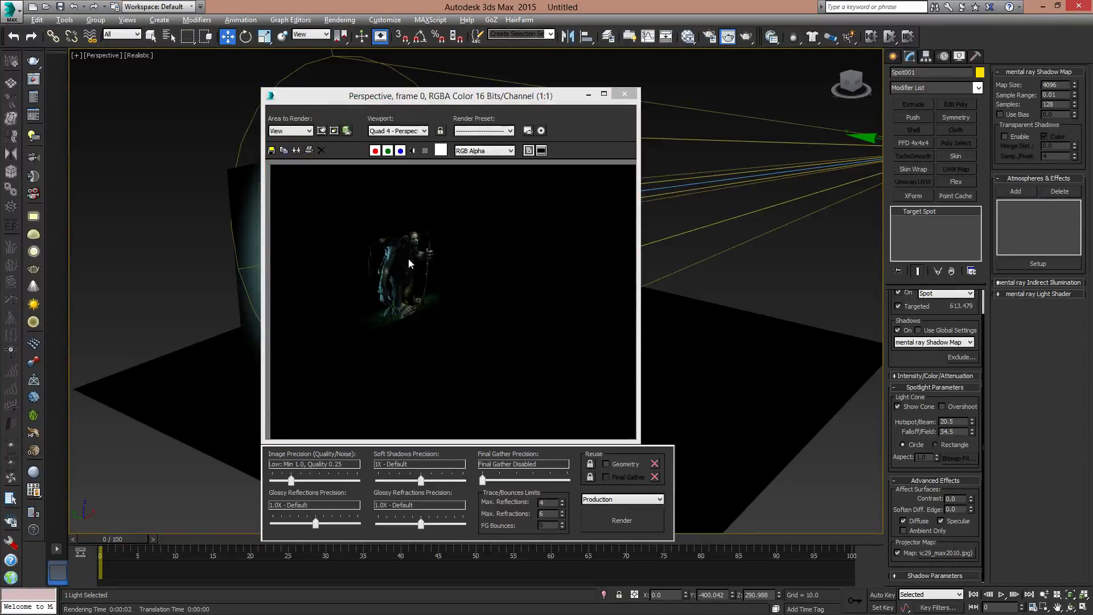
left_click(625, 95)
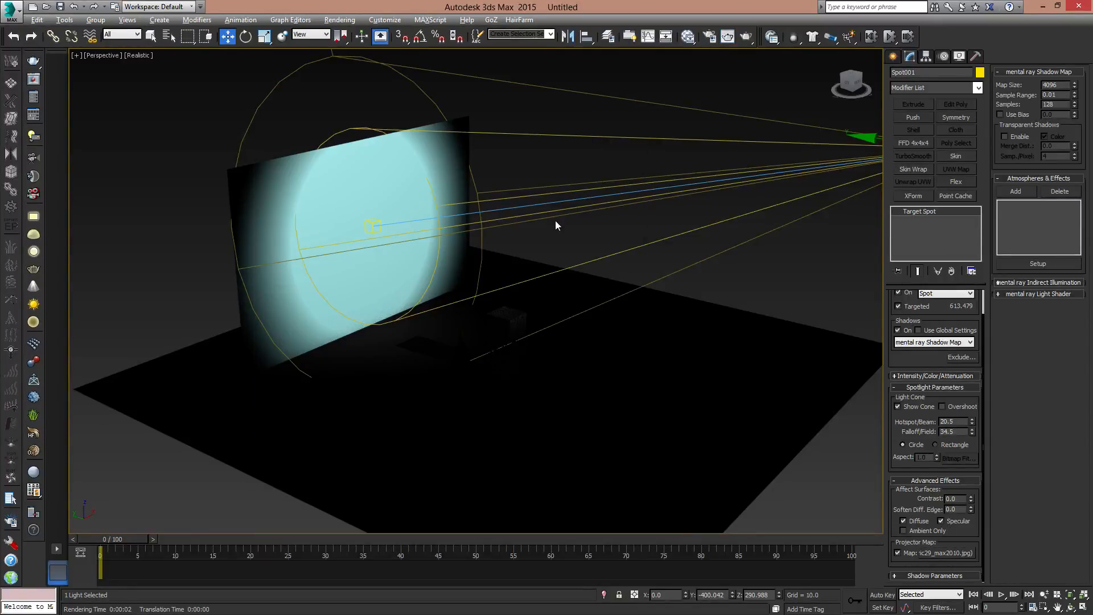
left_click(936, 445)
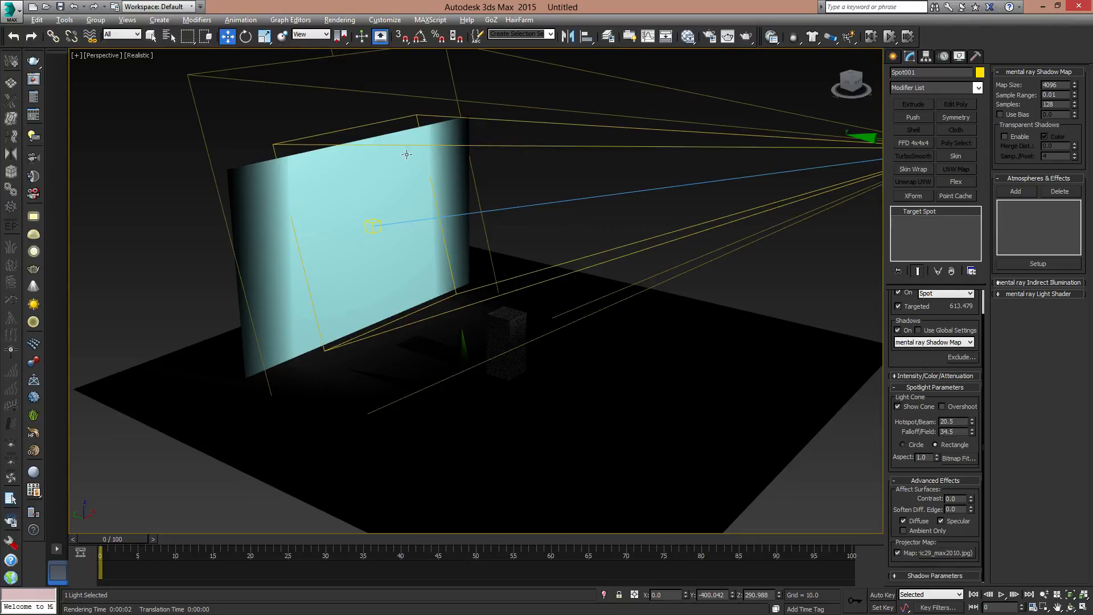
- Fit the aspect of the spotlight's rectangular cone to the image troll_cleric29_max2010.jpg using Bitmap Fit
left_click(959, 459)
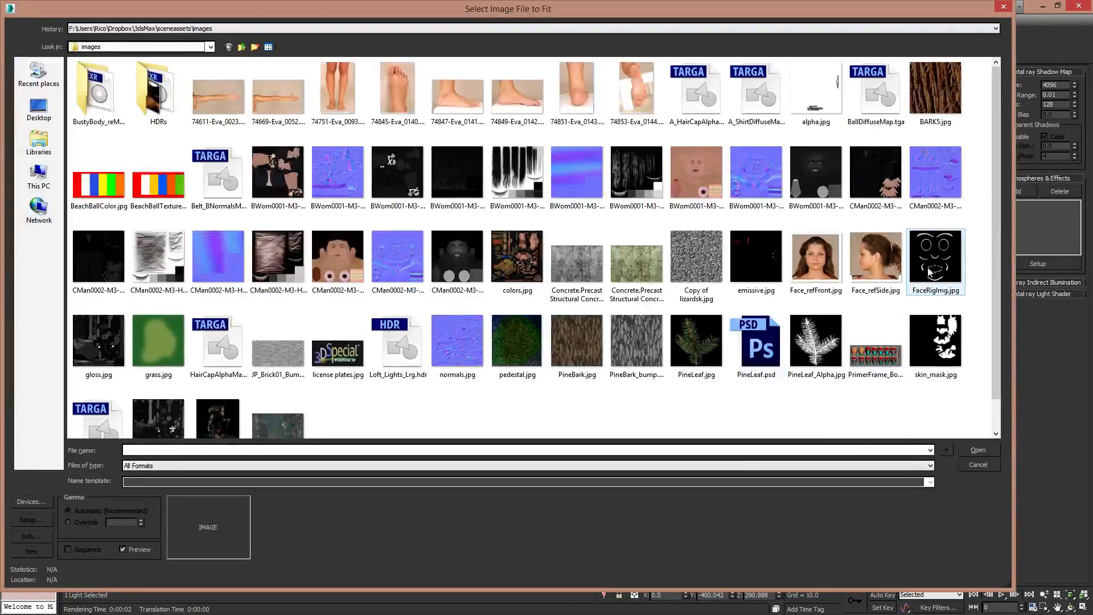
scroll(513, 342, "down", 1)
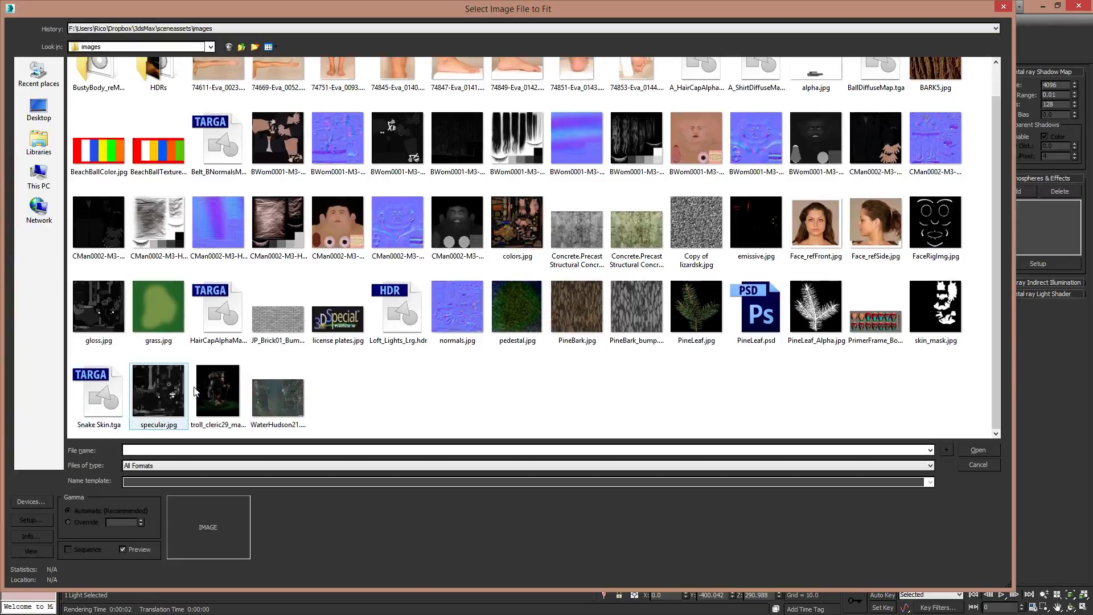
left_click(232, 397)
double_click(232, 397)
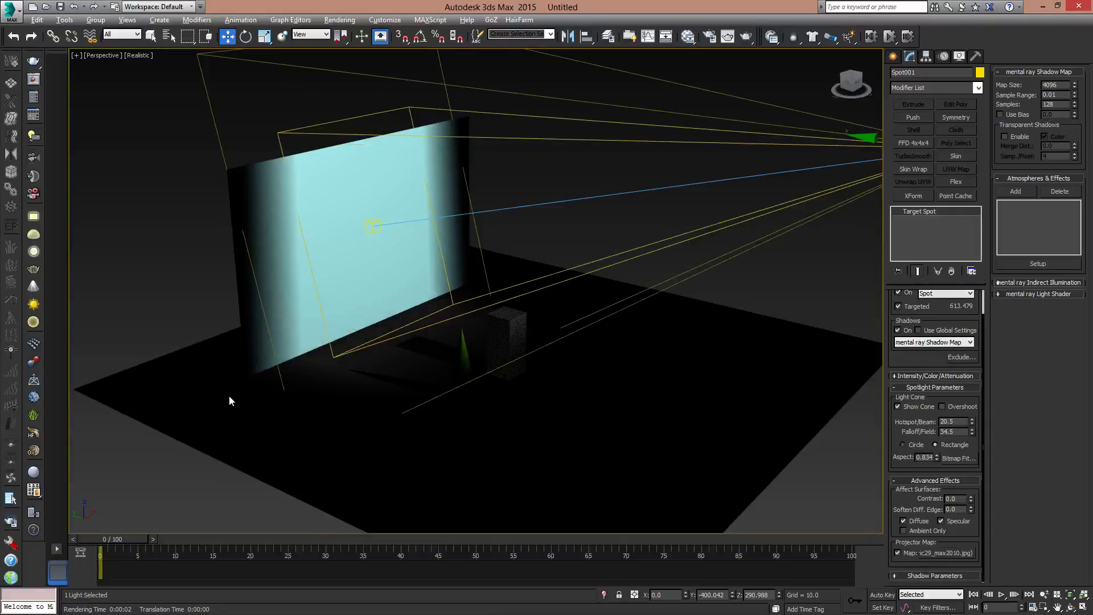
- Enlarge the upright plane to a length of about 382 and a width of about 421
middle_click_drag(494, 232, 426, 238, "alt")
left_click(339, 196)
middle_click_drag(339, 196, 381, 236)
key("e")
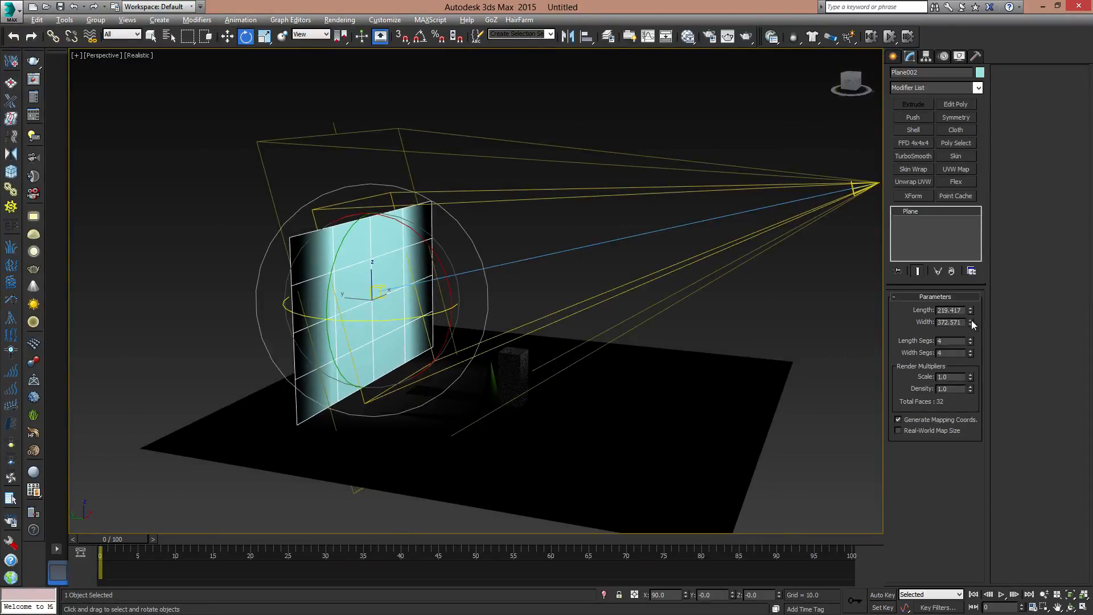
left_click_drag(970, 321, 971, 268)
key("q")
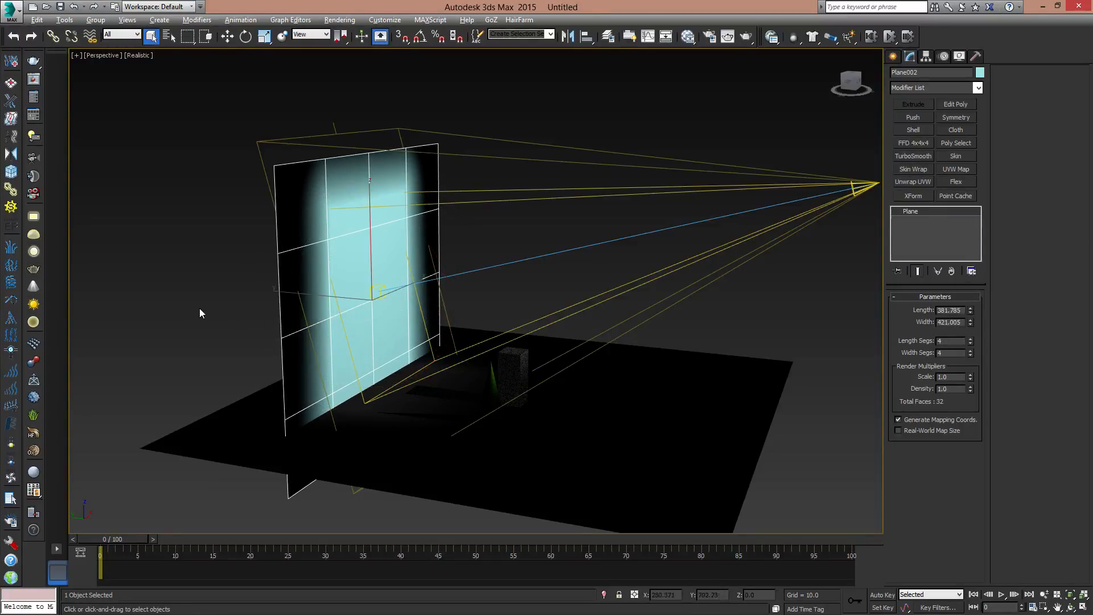
- Raise the spotlight's target on the upright plane to Y about 169 and Z about 166
middle_click_drag(349, 307, 360, 304, "alt")
key("w")
left_click_drag(340, 261, 376, 245)
middle_click_drag(761, 220, 709, 228)
left_click(816, 180)
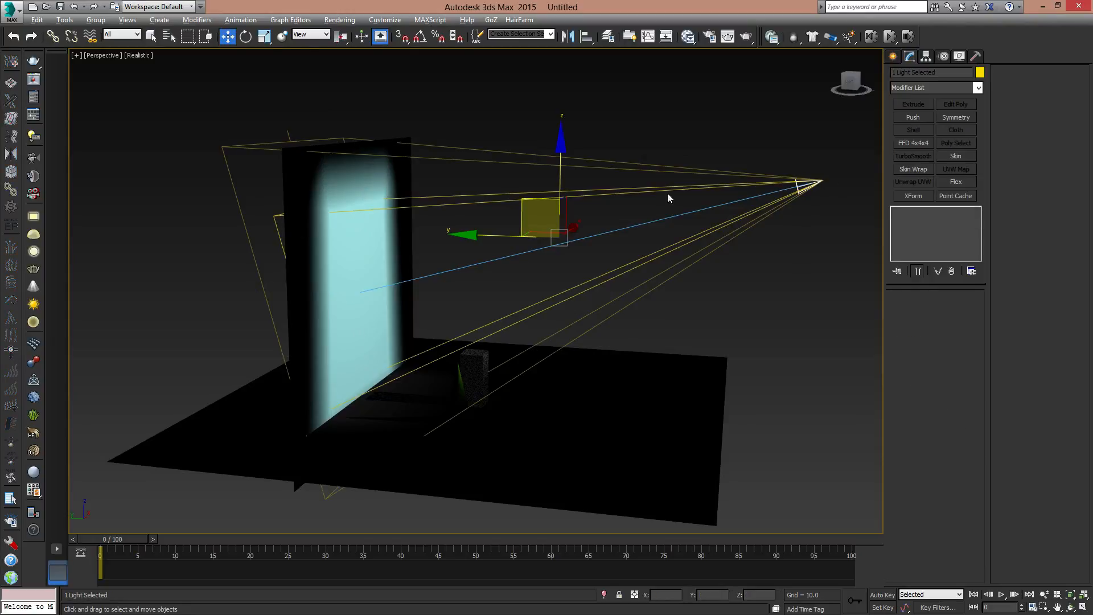
middle_click_drag(361, 285, 322, 336, "alt")
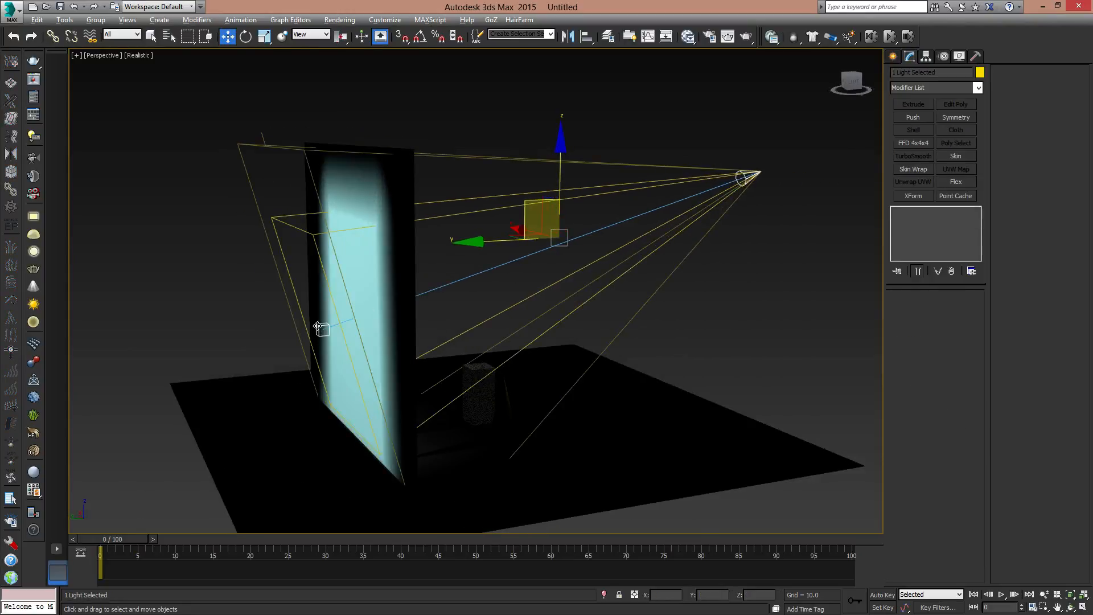
left_click(318, 328)
left_click_drag(288, 293, 310, 250)
middle_click_drag(511, 273, 458, 274, "alt")
left_click_drag(336, 196, 338, 206)
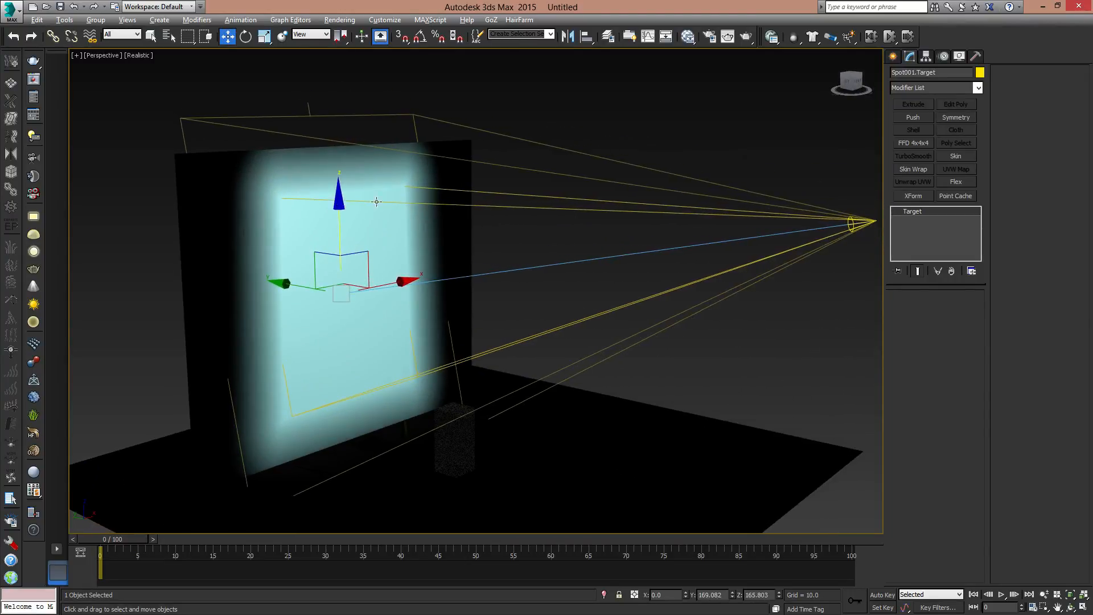
- Render the perspective view to check the image projected onto the enlarged plane, and close the rendered frame
middle_click_drag(510, 212, 542, 236, "alt")
left_click(728, 36)
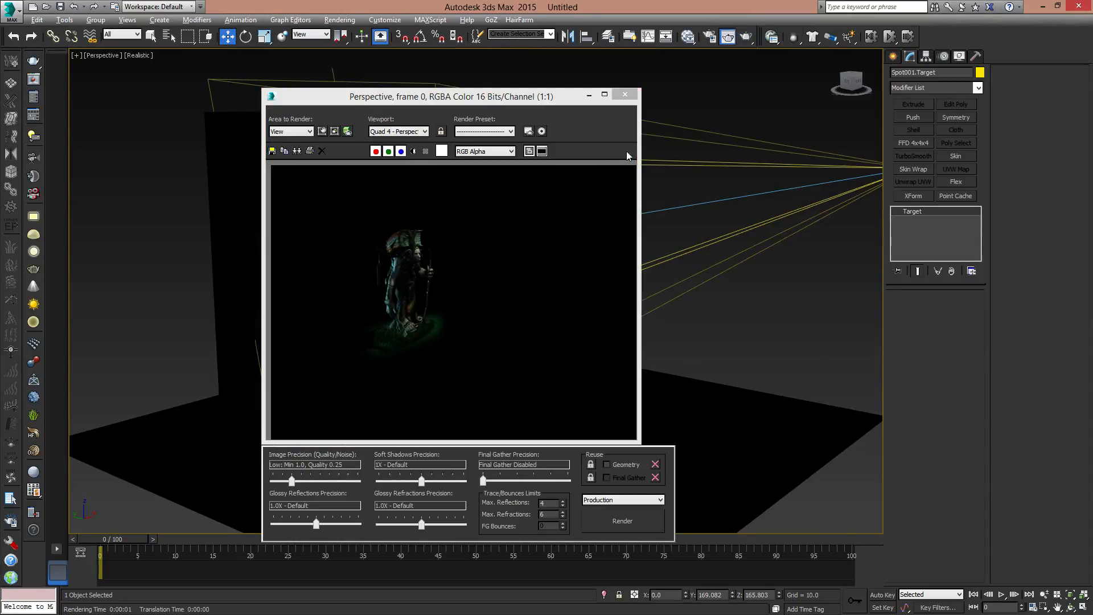
left_click(625, 95)
- Create a standard mr Area Omni light on the ground plane, in front of the orange sphere
scroll(632, 325, "down", 8)
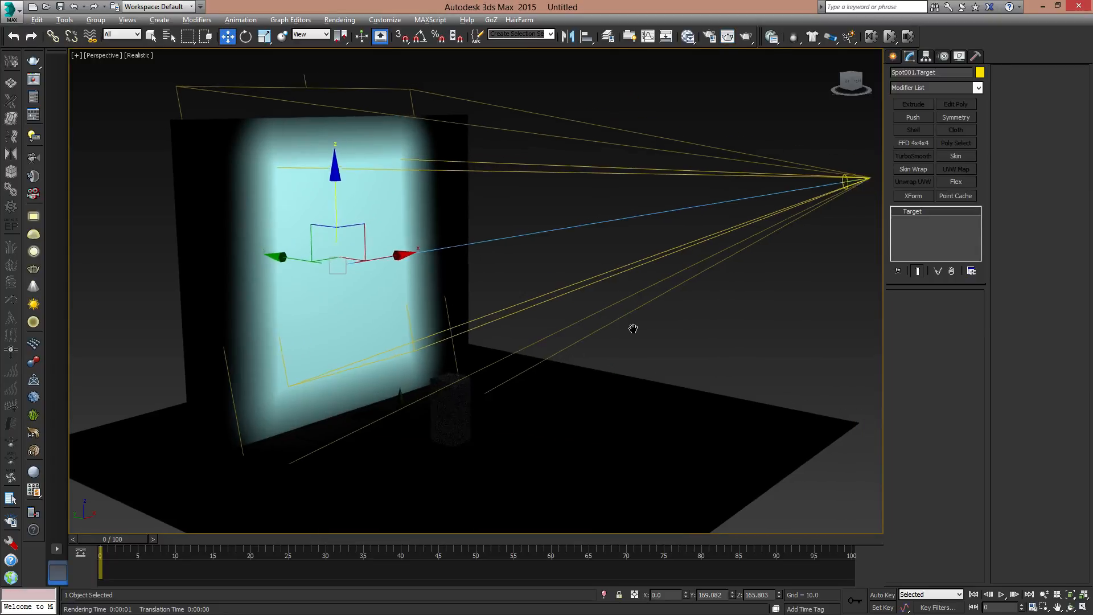
left_click(894, 56)
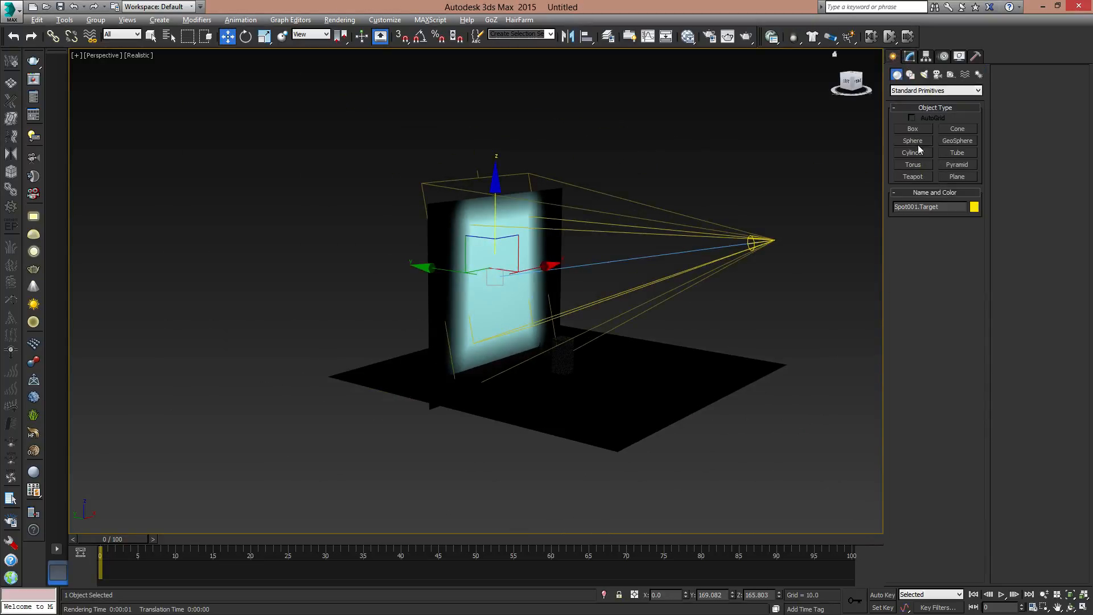
left_click(924, 74)
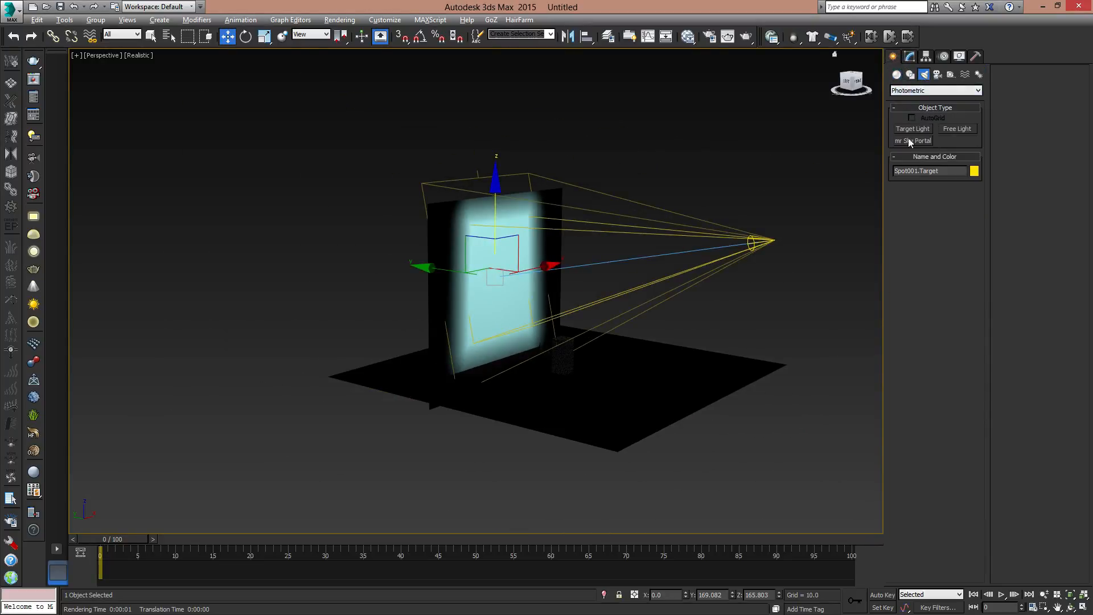
left_click(912, 90)
left_click(911, 108)
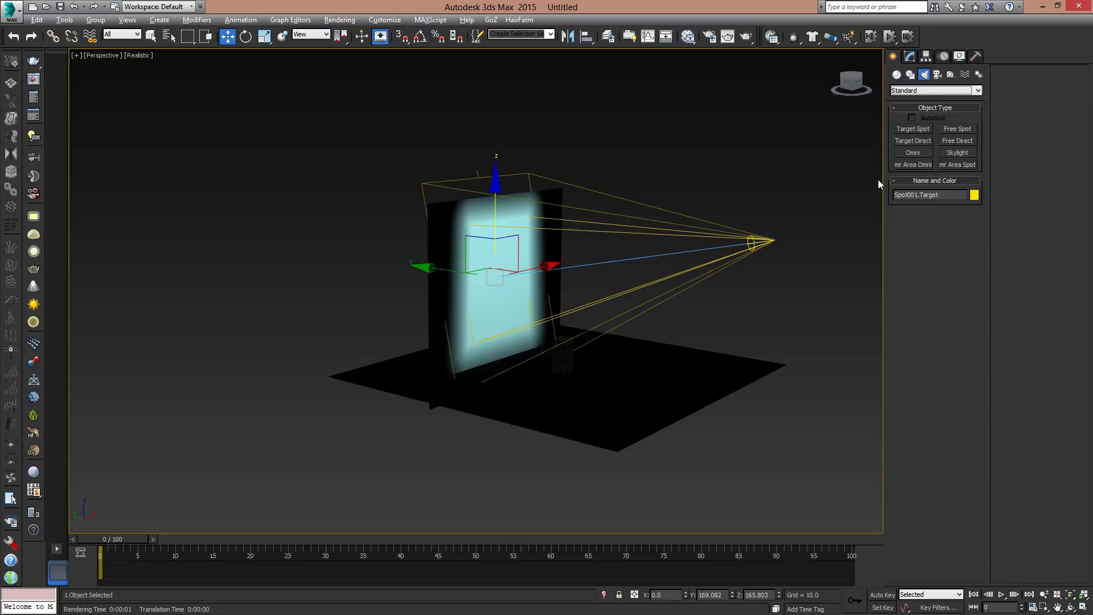
left_click(913, 165)
left_click(673, 403)
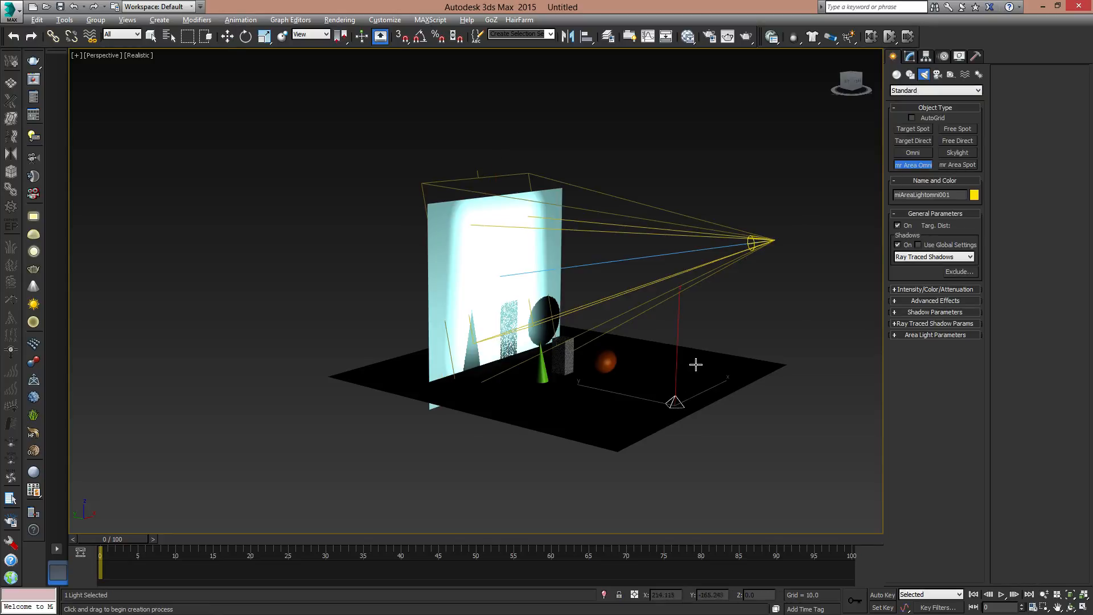
- Move the area omni light to X about -90 and Y about -213, and raise it to Z about 114
key("w")
middle_click_drag(702, 370, 707, 429, "alt")
left_click_drag(664, 365, 625, 383)
middle_click_drag(624, 382, 641, 326, "alt")
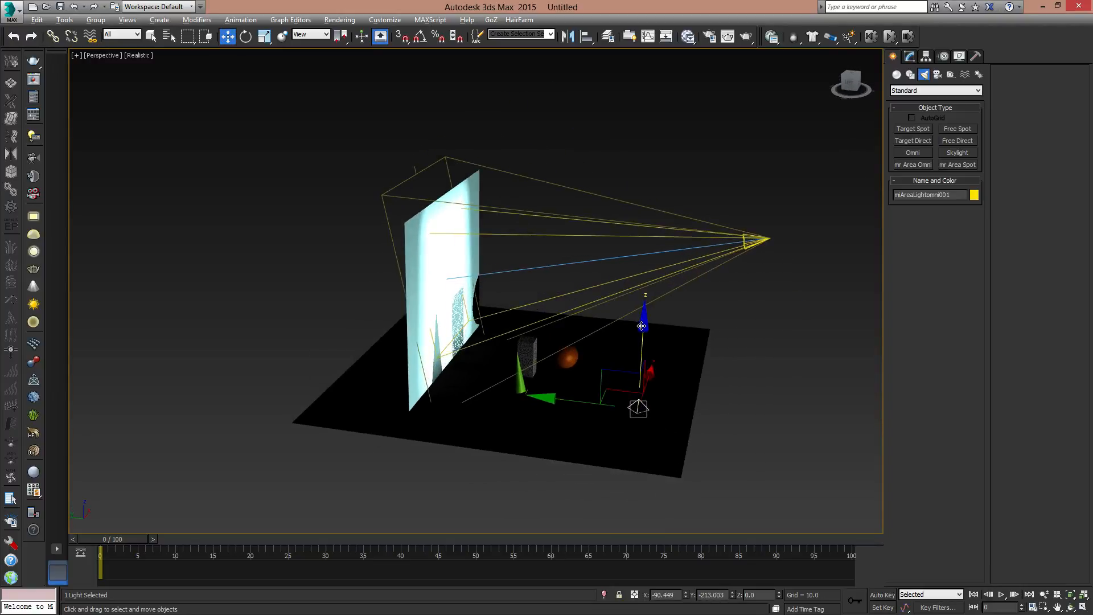
left_click_drag(642, 326, 645, 263)
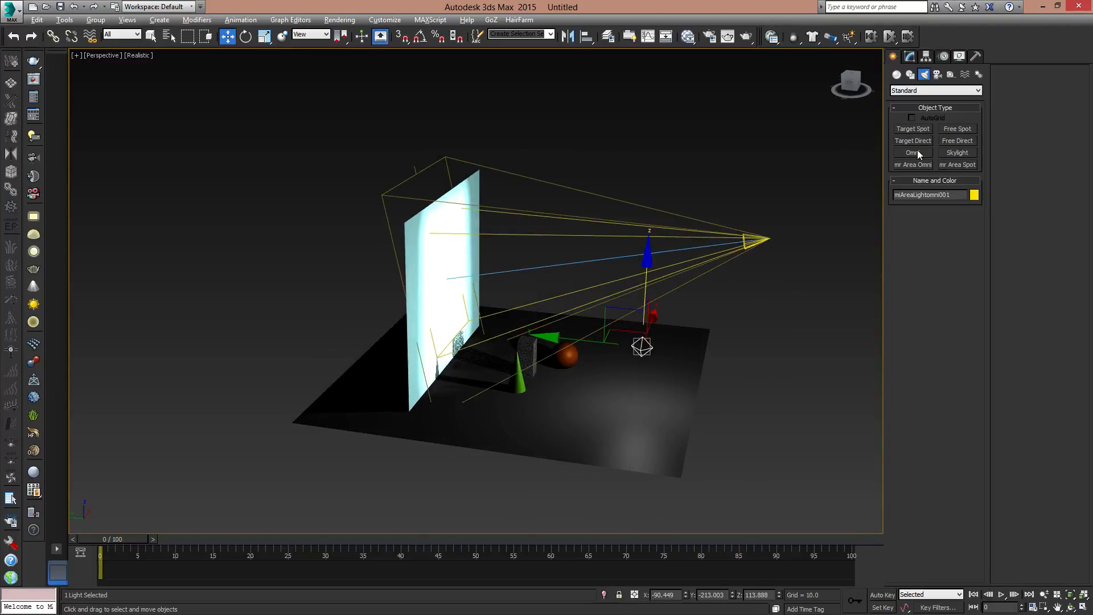
- Turn off the area omni light's shadows, make it affect ambient only, and set its multiplier to 0.2
left_click(910, 56)
left_click(899, 358)
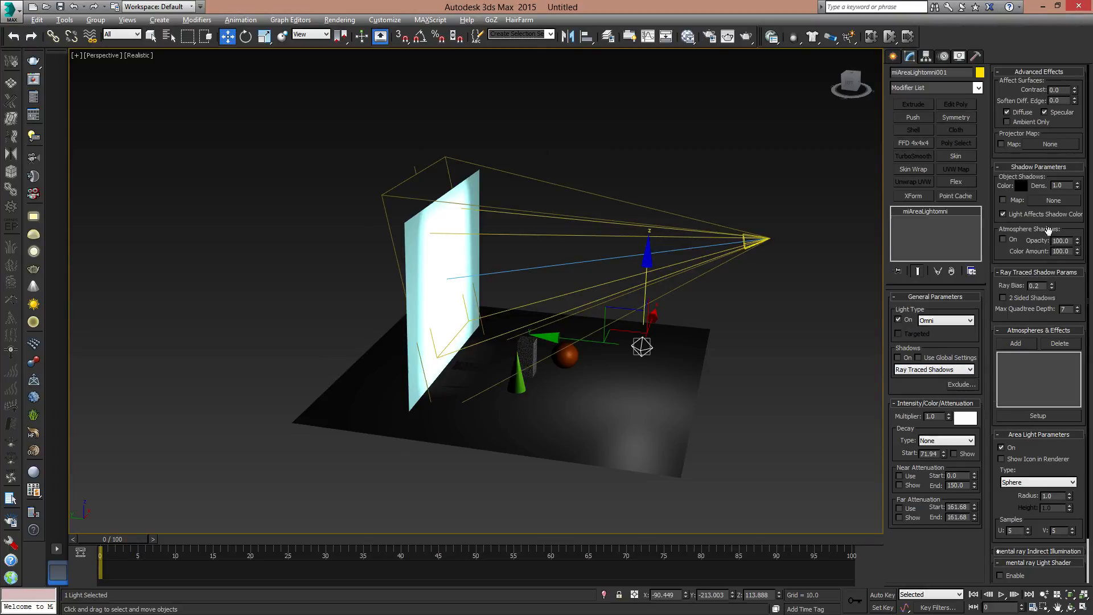
left_click(1008, 123)
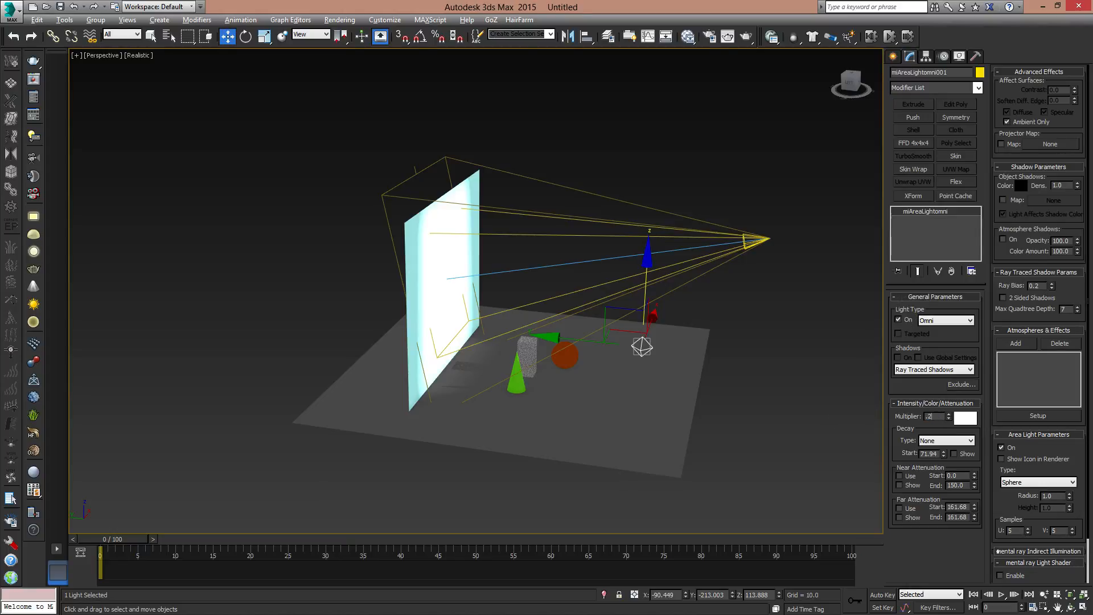
key("Return")
- Move the area omni light to X about 0 and Y about -251, and render the perspective view
middle_click_drag(498, 337, 642, 387, "alt")
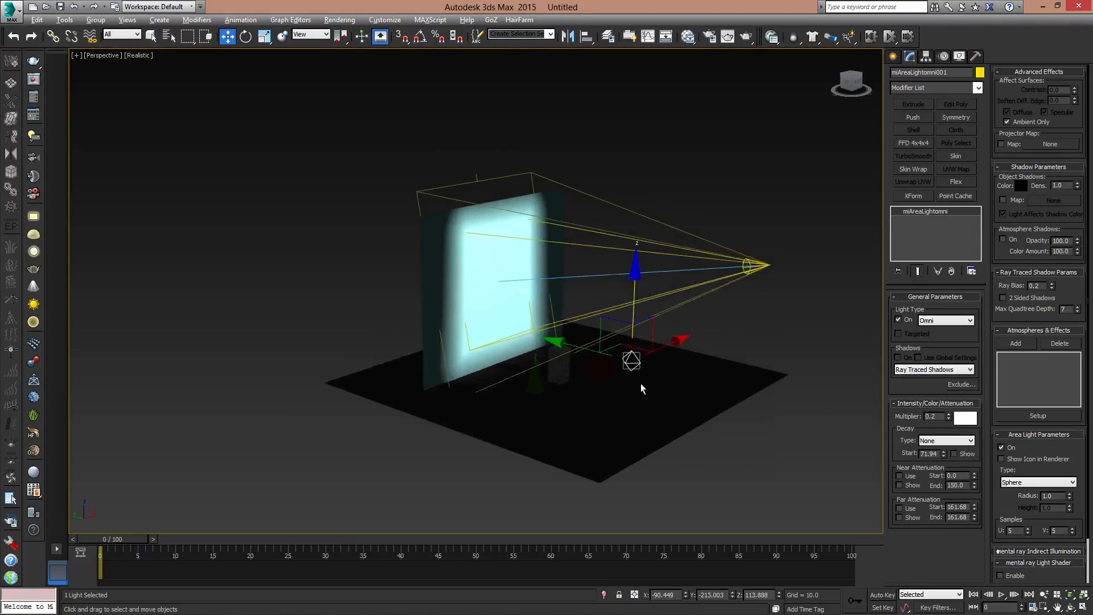
scroll(642, 388, "up", 4)
middle_click_drag(618, 330, 612, 338, "alt")
left_click_drag(613, 329, 682, 302)
middle_click_drag(558, 293, 523, 322)
left_click(747, 39)
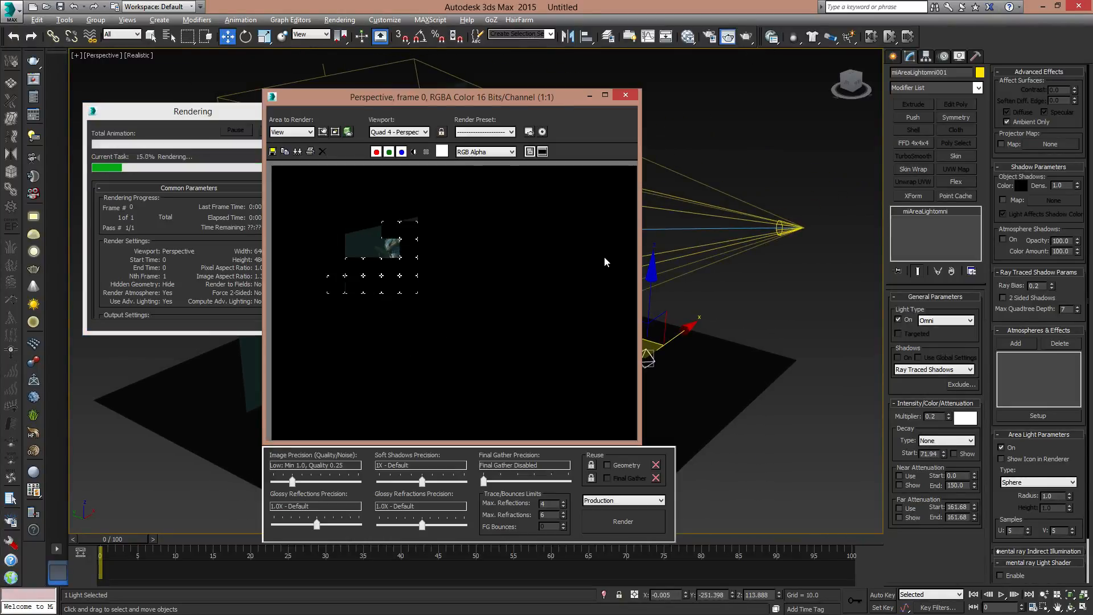
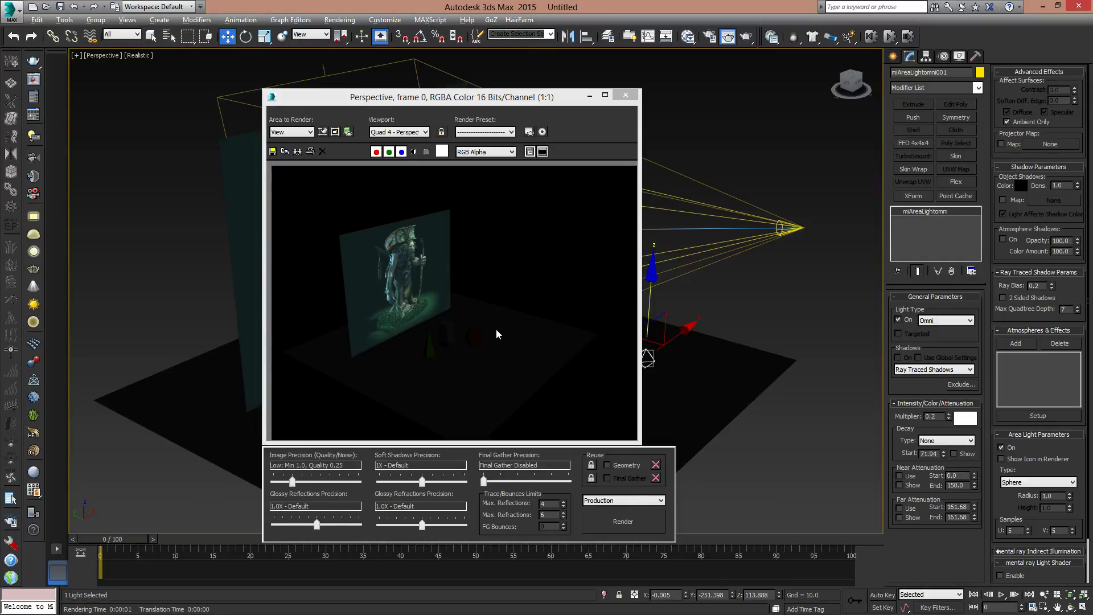
- Close the rendered image and delete the area omni light beside the objects
left_click(626, 98)
left_click(827, 278)
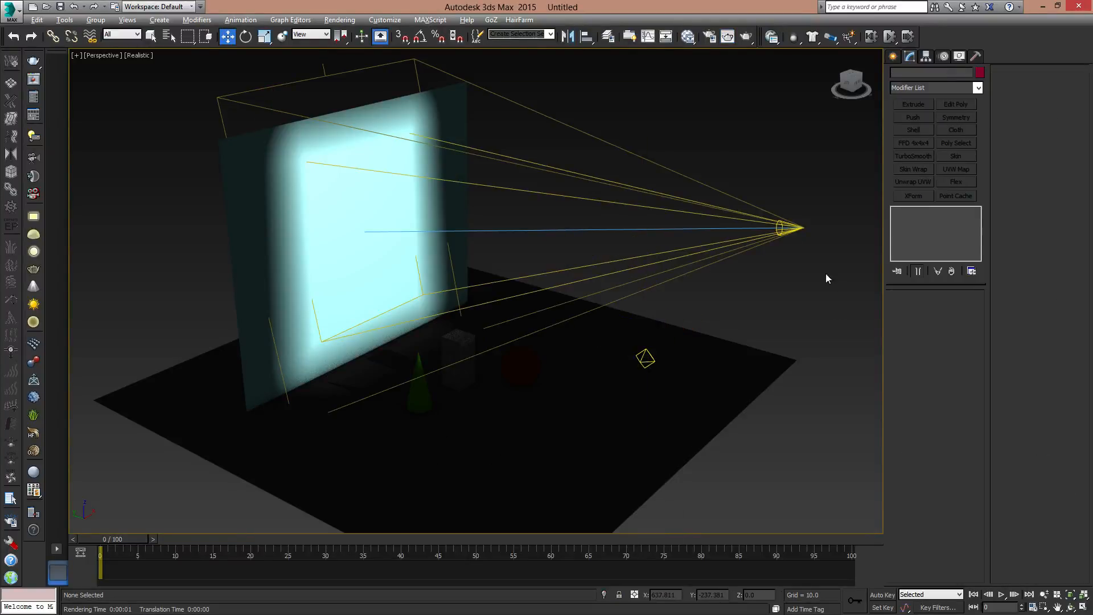
left_click(794, 226)
mouse_move(789, 294)
middle_mouse_down()
mouse_move(778, 293)
mouse_move(797, 292)
middle_mouse_up()
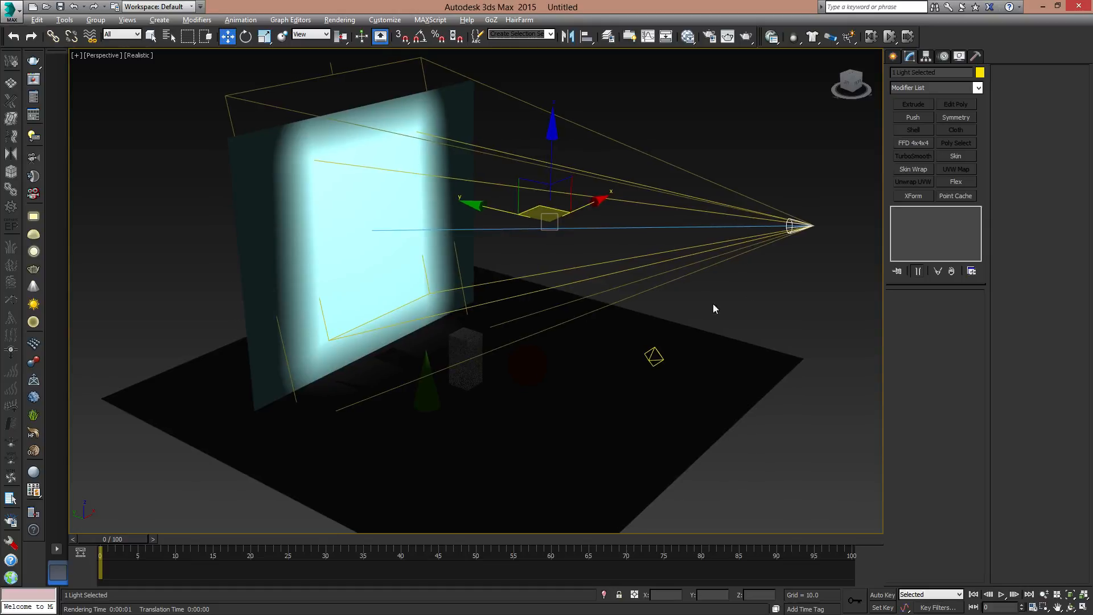
left_click(655, 353)
key("Delete")
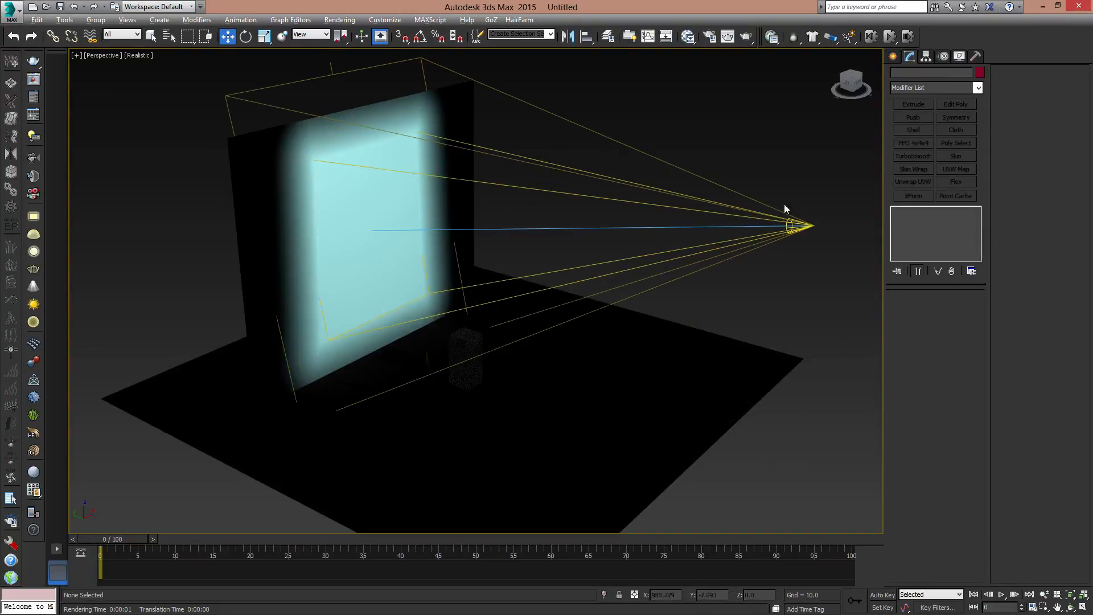
- Move the spotlight's target down among the objects on the ground, to Y about -11 and Z about -3
left_click(802, 226)
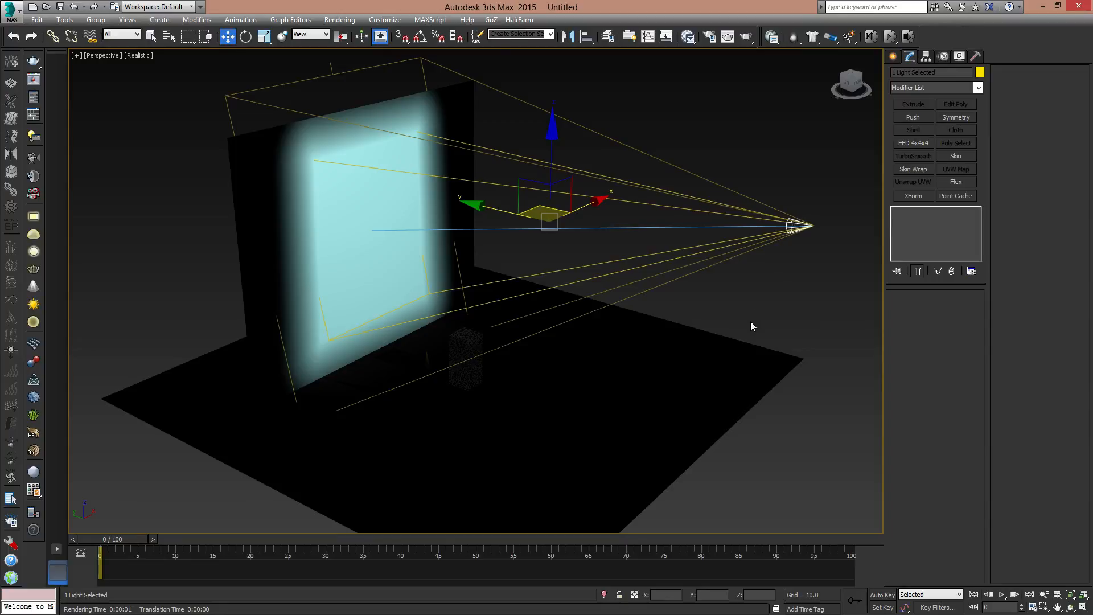
left_click(516, 183)
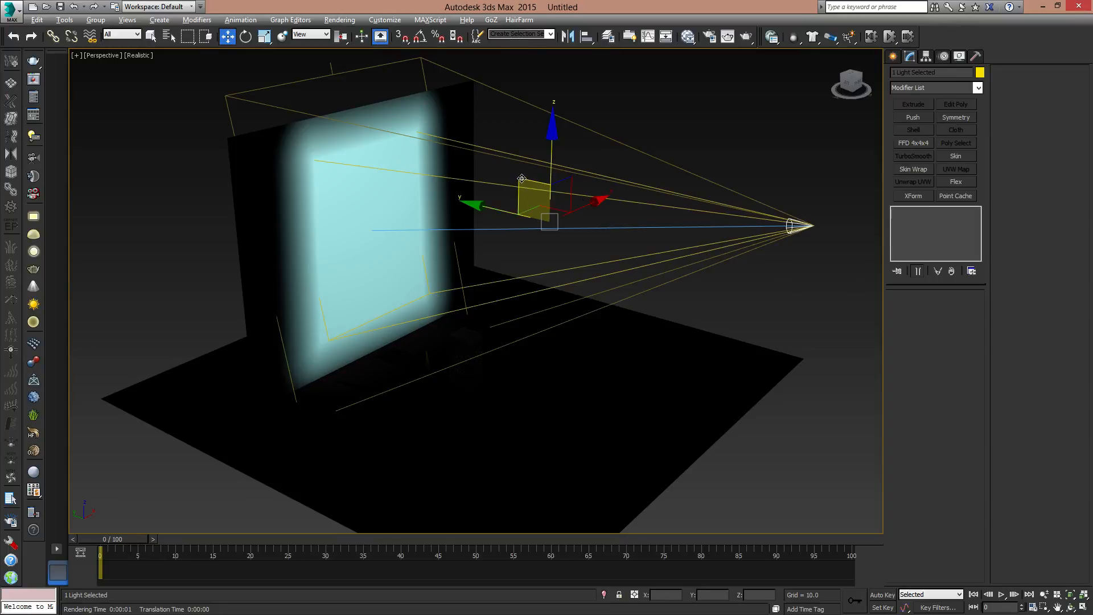
middle_click_drag(463, 256, 414, 267, "alt")
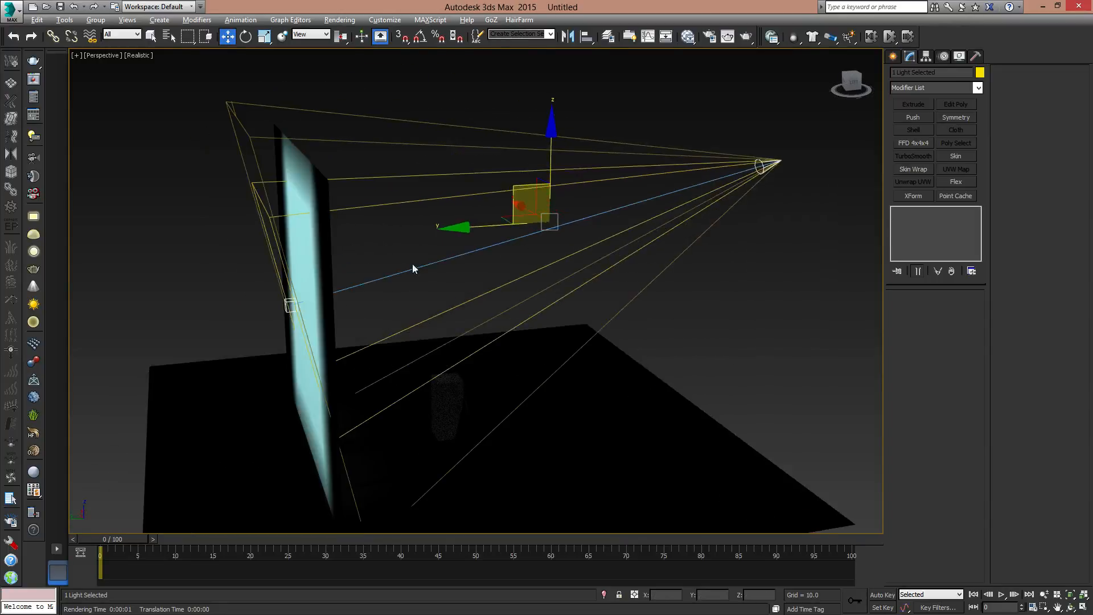
left_click(288, 303)
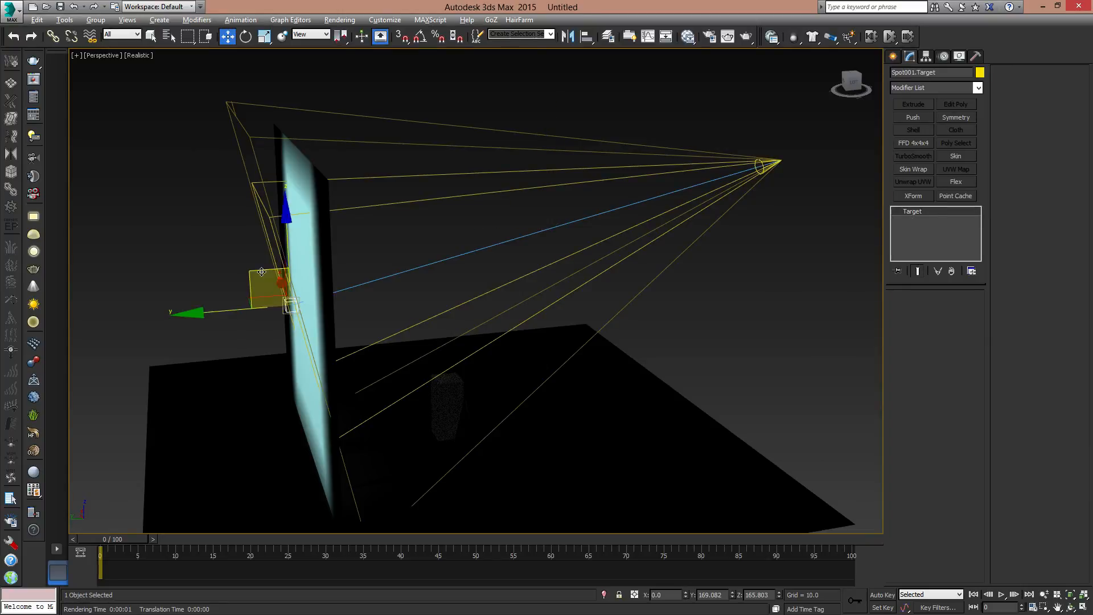
left_click_drag(256, 271, 425, 402)
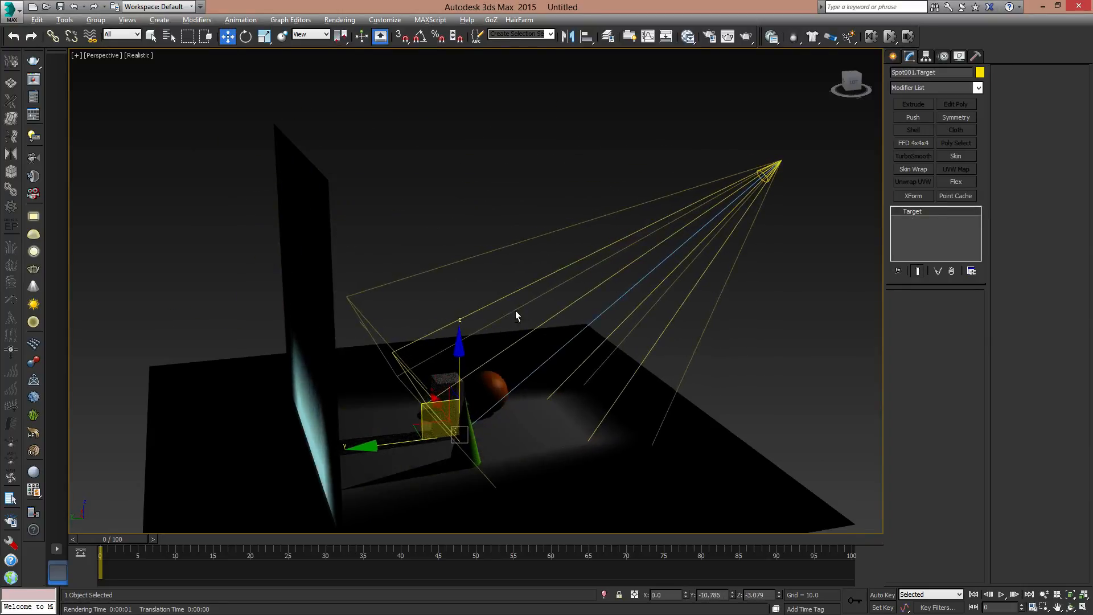
- Delete the upright projection plane and the spotlight
middle_click_drag(515, 311, 450, 314, "alt")
scroll(455, 325, "down", 5)
middle_click_drag(505, 383, 422, 269, "alt")
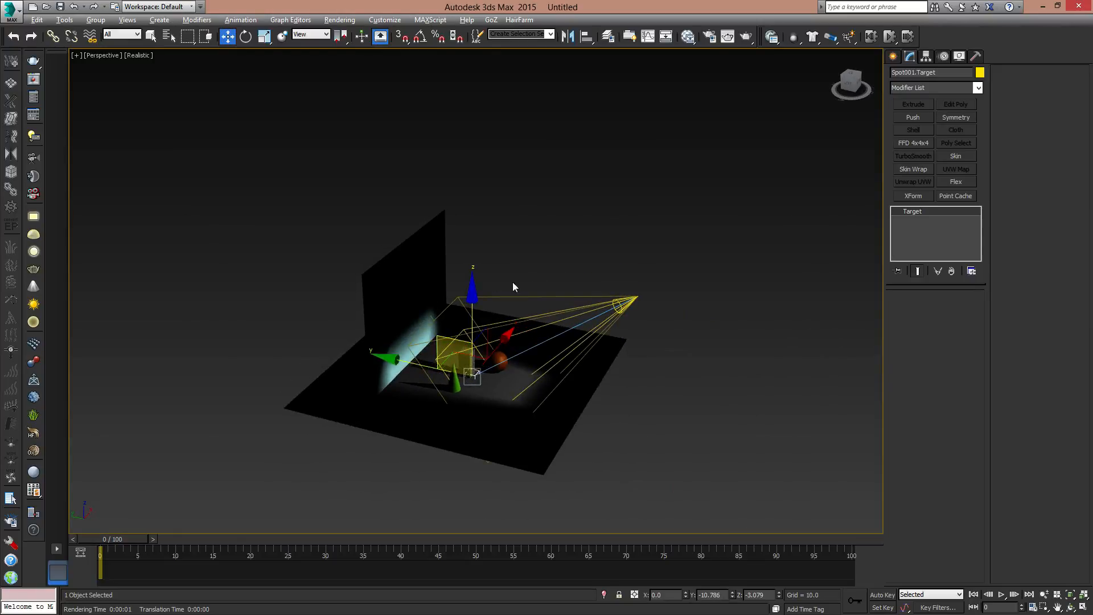
left_click(424, 254)
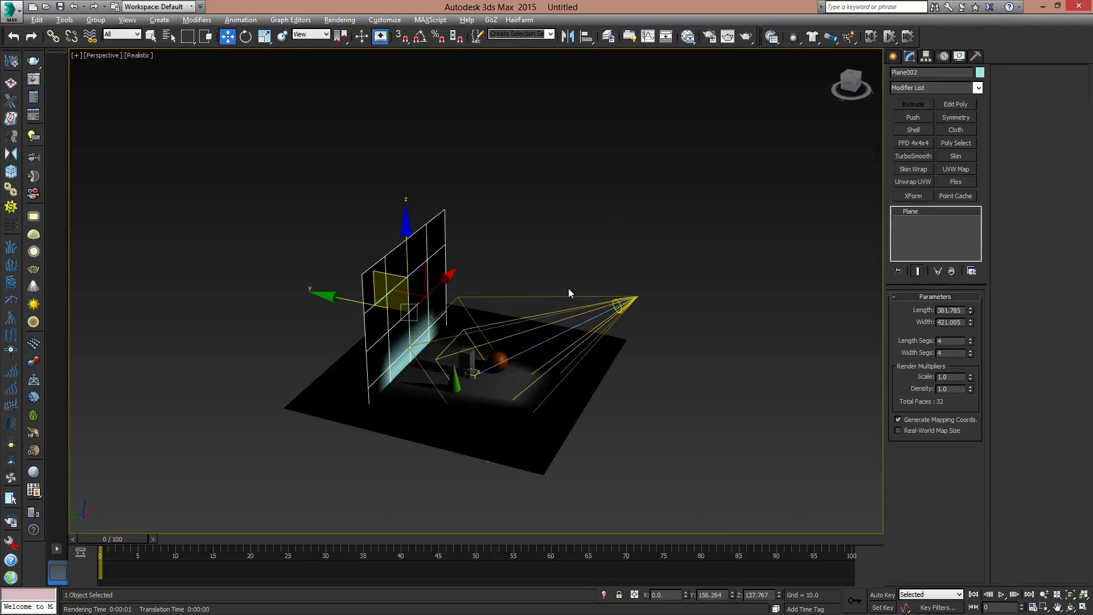
key("Delete")
left_click(633, 300)
key("Delete")
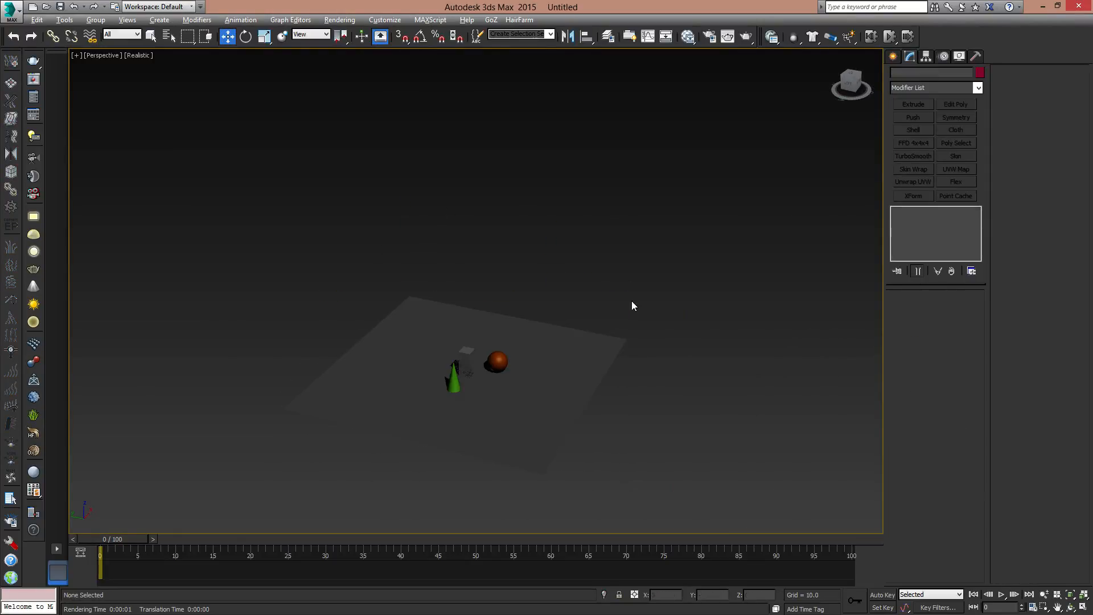
- Create a standard Target Direct light from beyond the ground plane's edge, aimed at the grey box
left_click(894, 57)
left_click(934, 90)
left_click(934, 89)
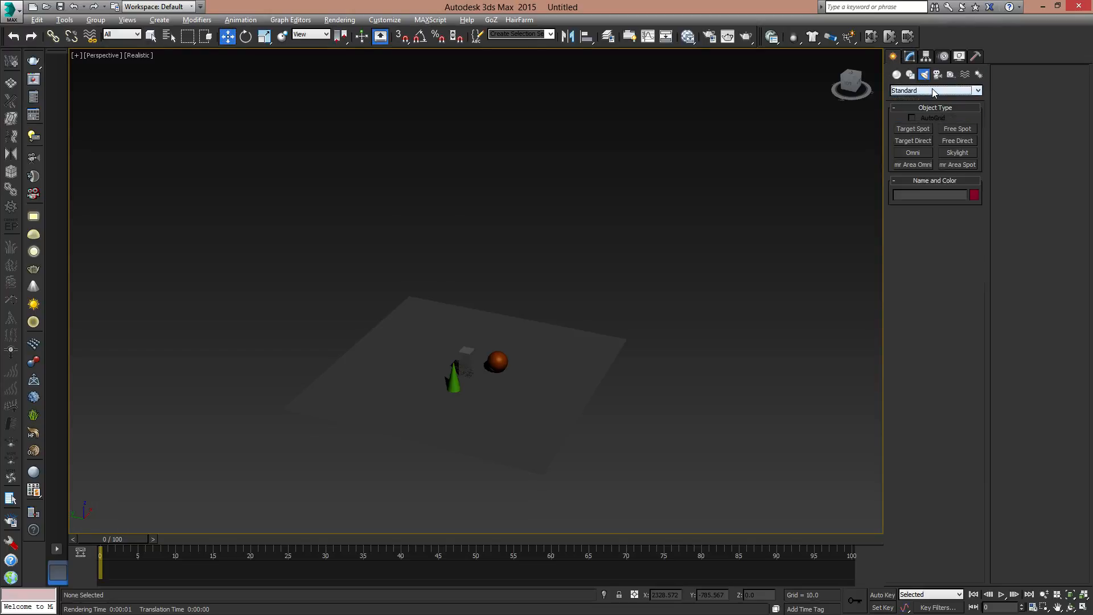
left_click(932, 90)
left_click(919, 108)
left_click(913, 141)
middle_click_drag(588, 373, 626, 400, "alt")
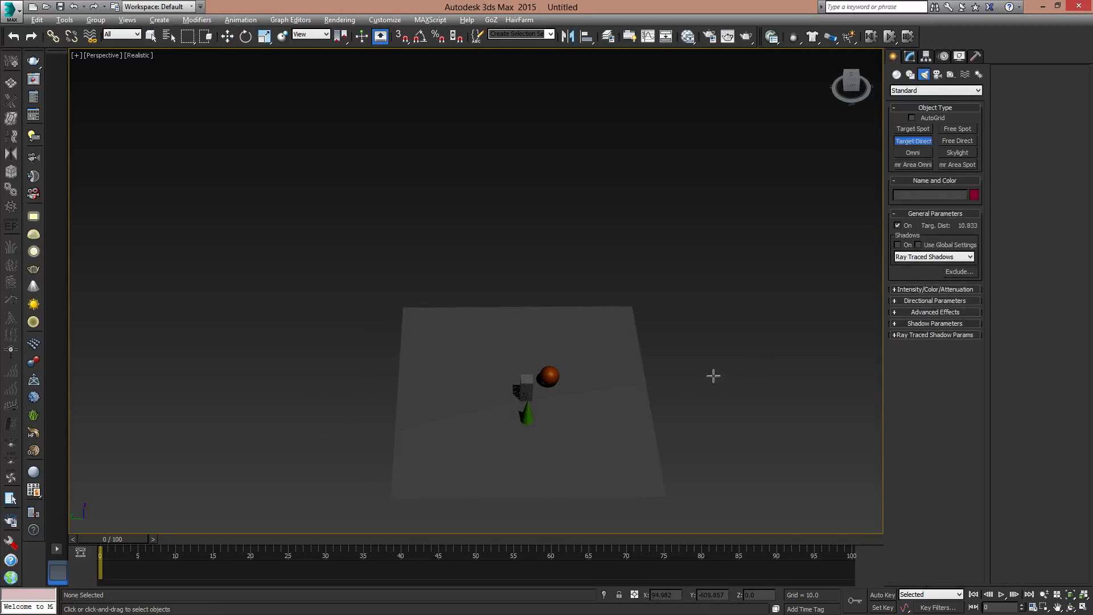
left_click_drag(752, 369, 526, 393)
- Raise the directional light above the ground, to Y about -436 and Z about 457
key("w")
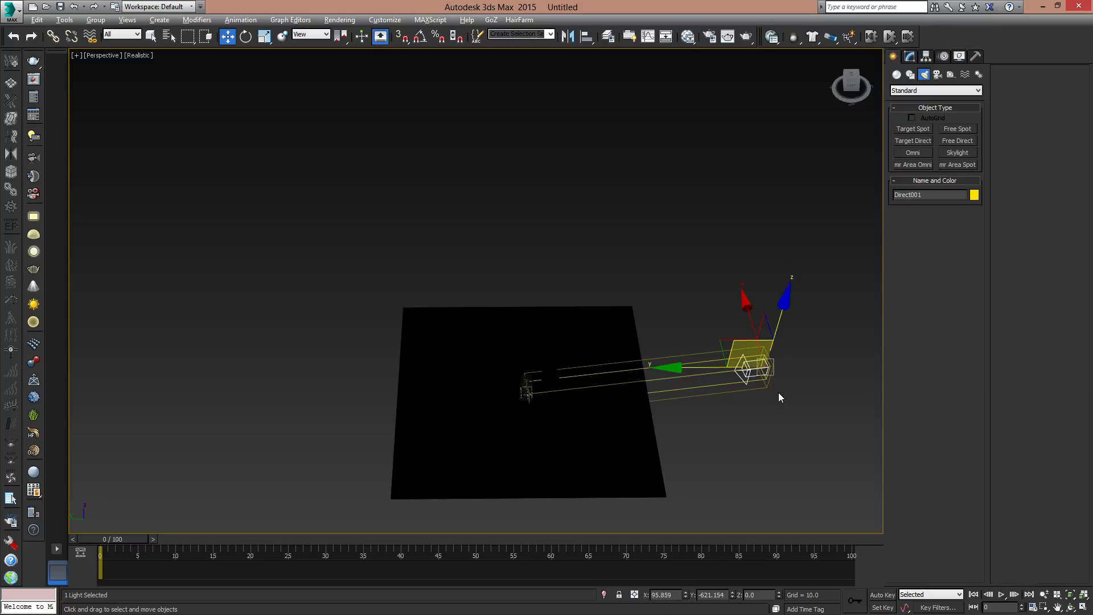
middle_click_drag(779, 397, 746, 342, "alt")
left_click_drag(737, 344, 678, 167)
middle_click_drag(751, 286, 719, 346, "alt")
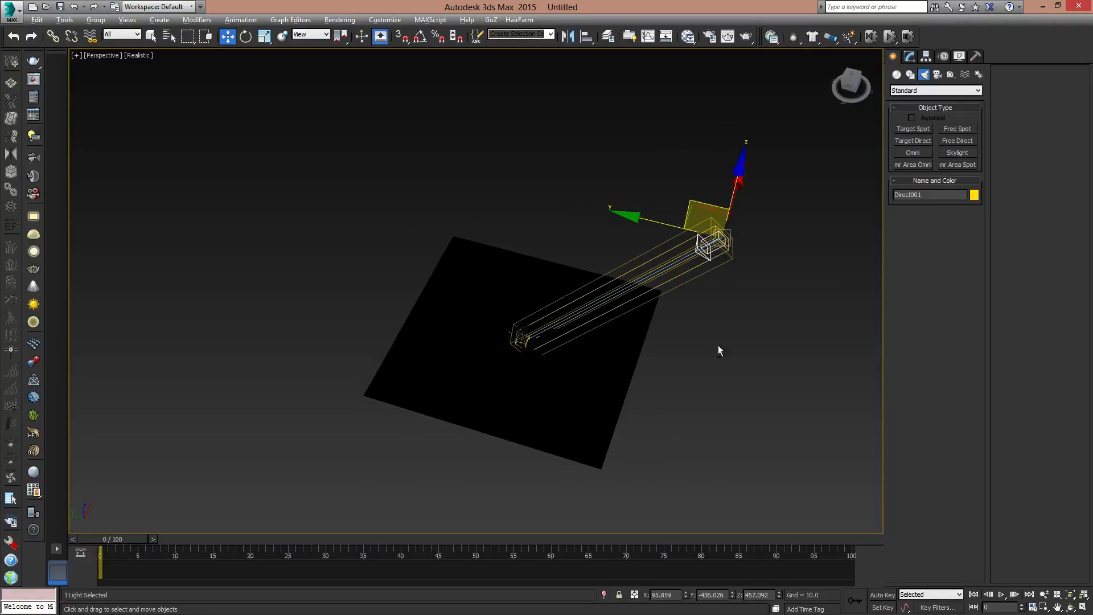
- Turn on the directional light's shadows and widen its cone to hotspot 84.5 and falloff 143.5
scroll(719, 345, "up", 5)
middle_click_drag(587, 352, 670, 340, "alt")
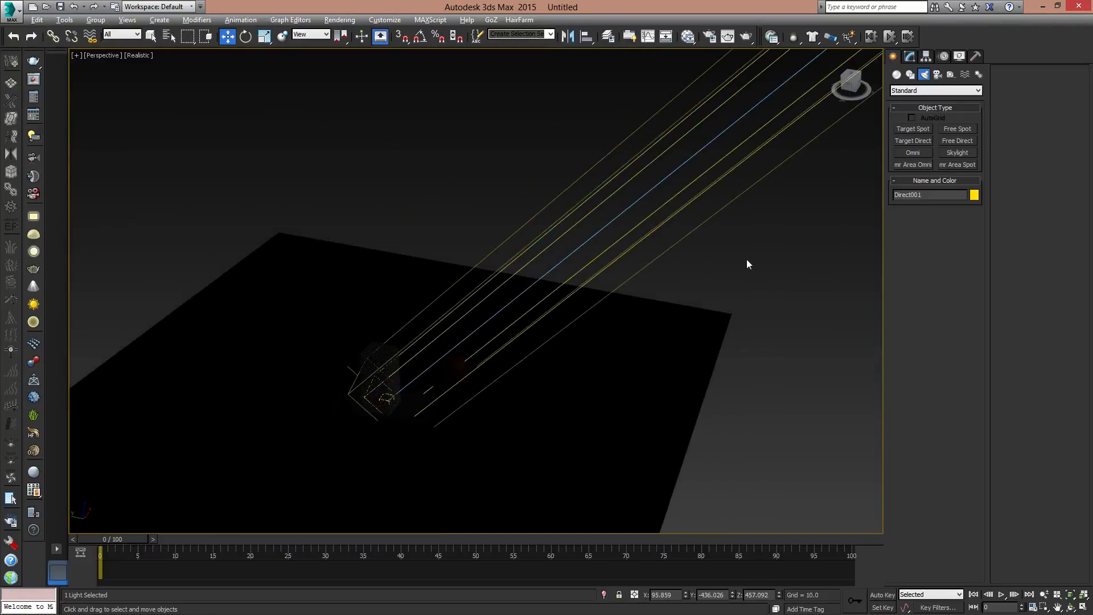
left_click(910, 56)
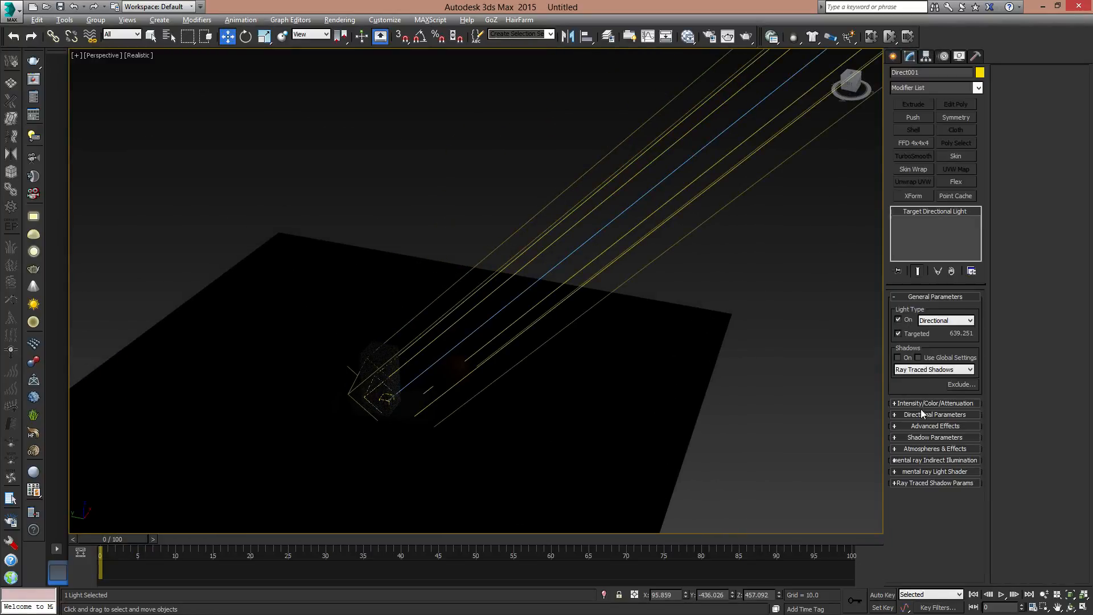
left_click(898, 357)
left_click(916, 415)
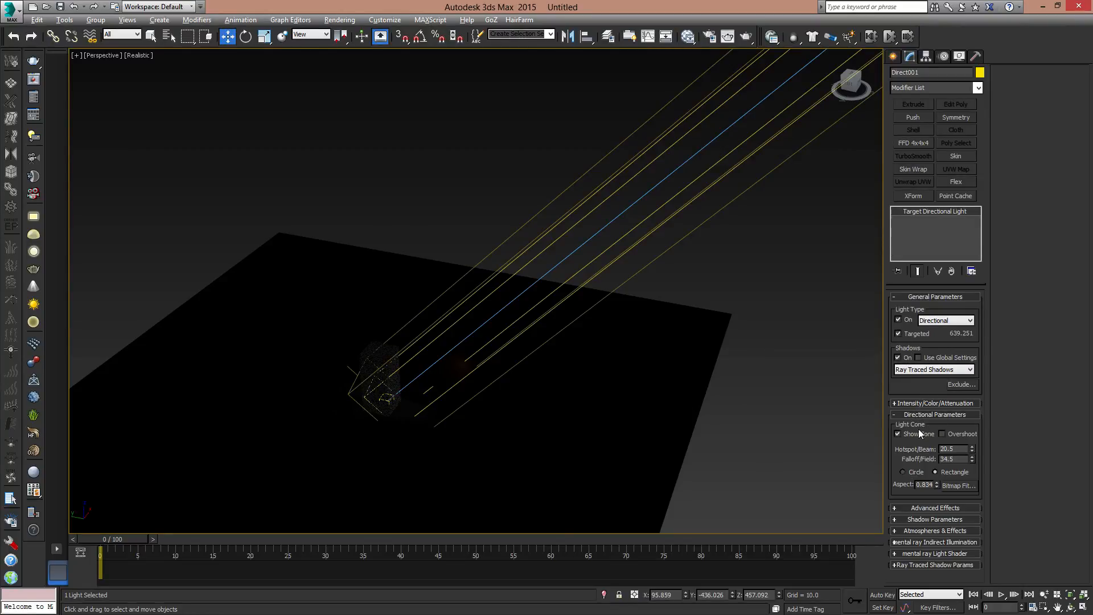
left_click_drag(972, 447, 979, 472)
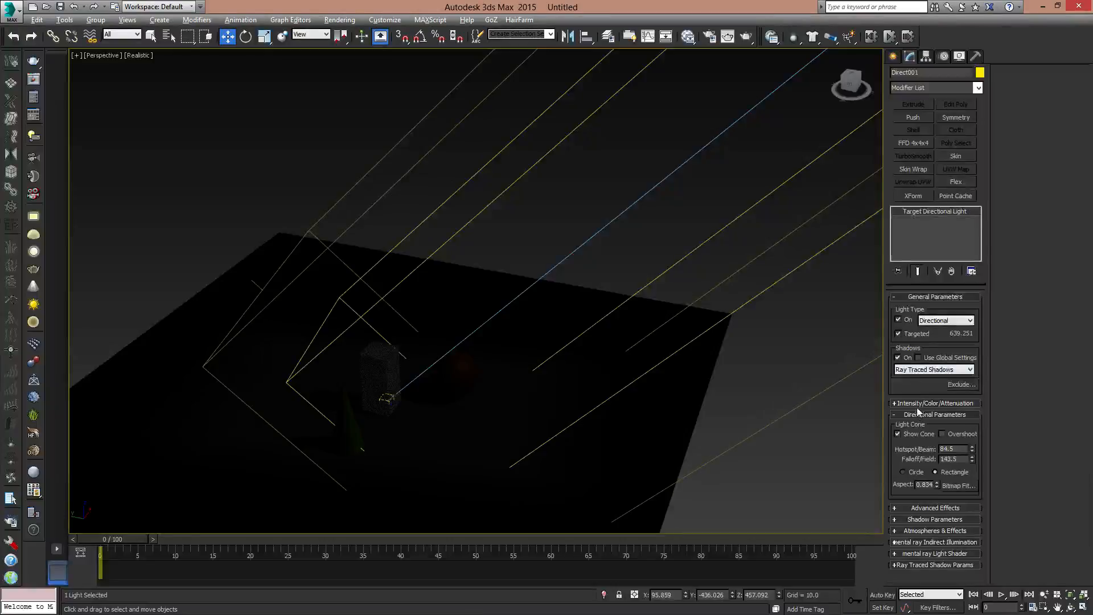
- Set the directional light's multiplier to 1
left_click(918, 403)
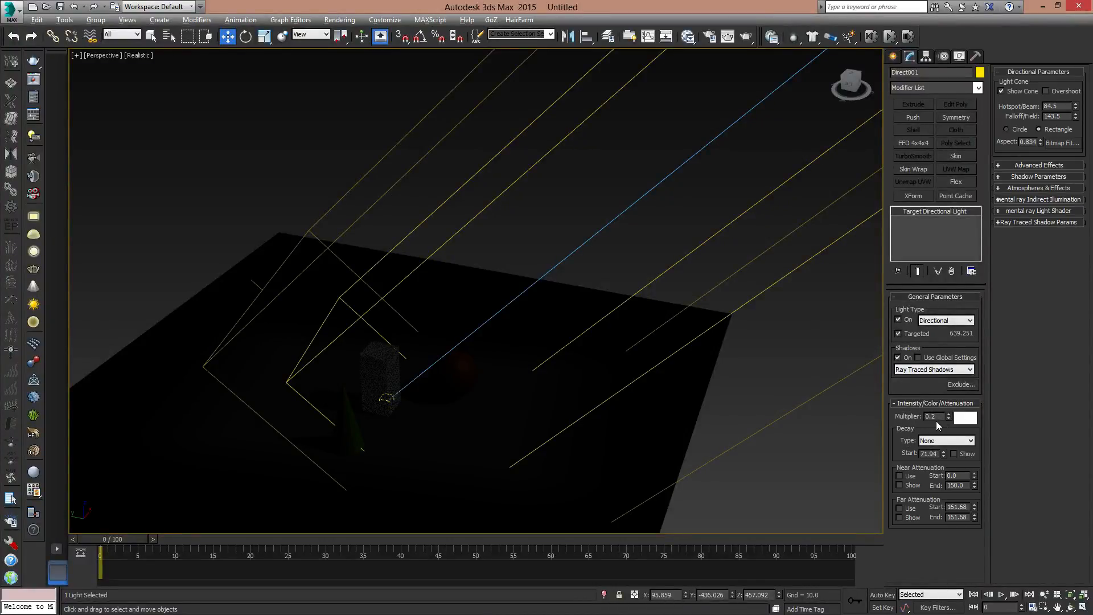
double_click(934, 416)
type("1")
key("Return")
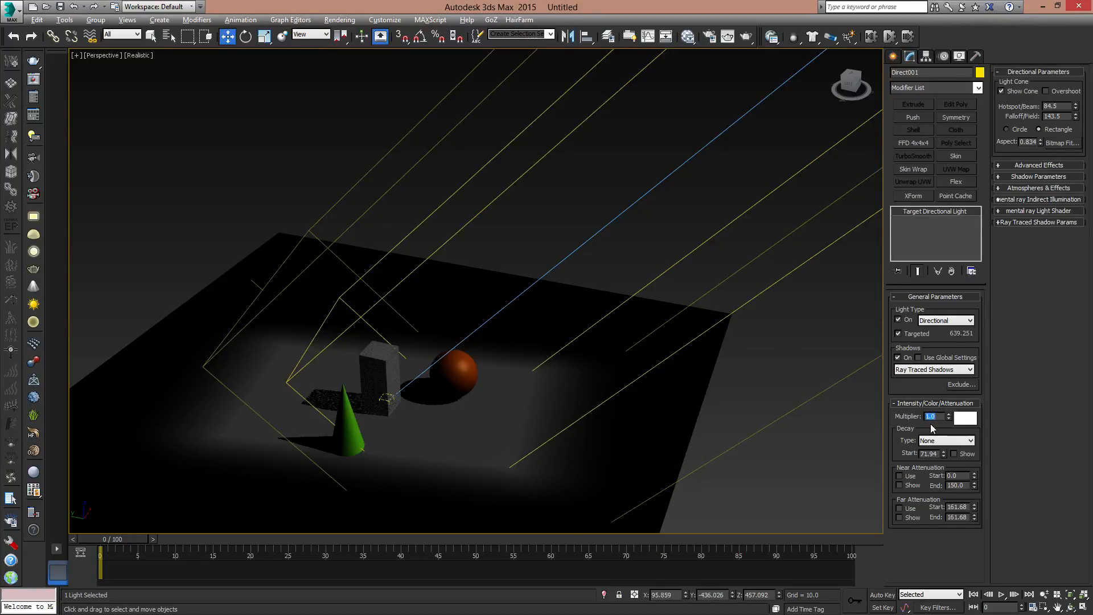
- Change the directional light's cone shape to Circle
left_click(1021, 176)
left_click(1021, 175)
left_click(1024, 188)
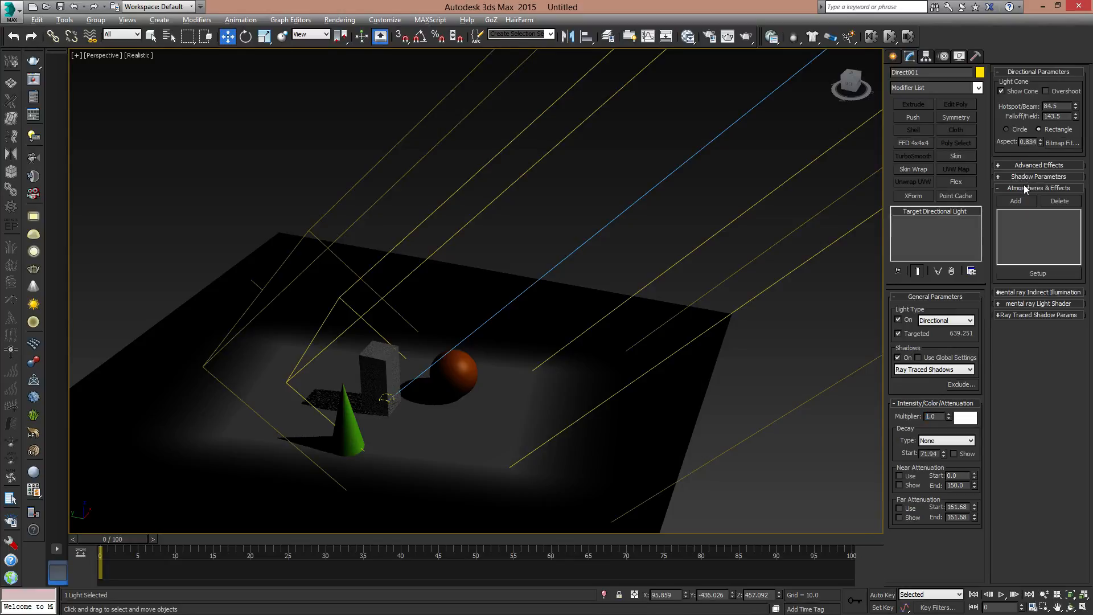
left_click(1024, 188)
left_click(1030, 165)
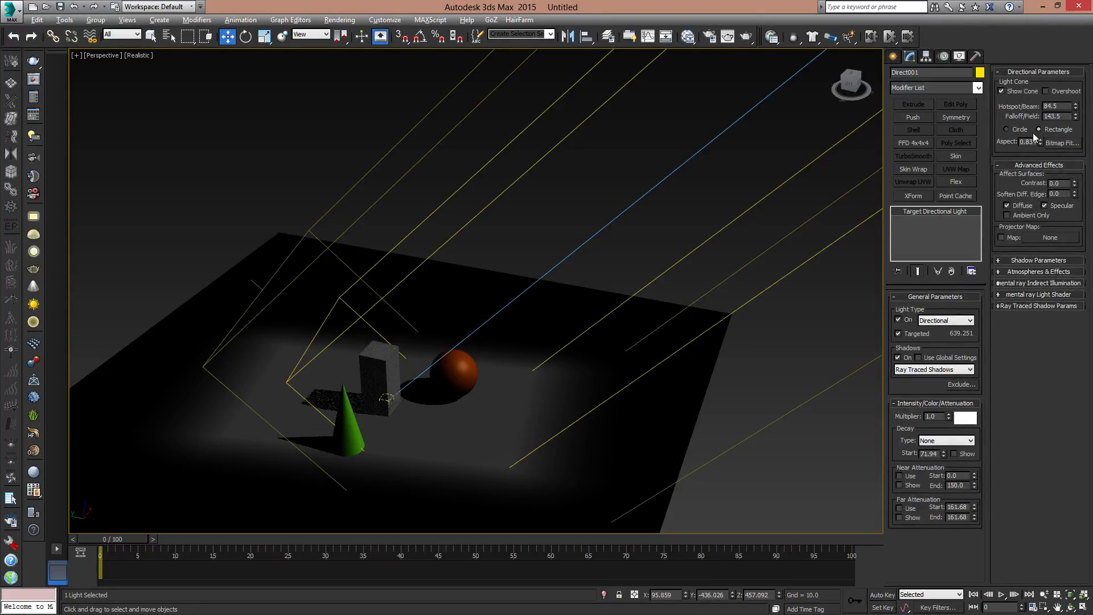
left_click(1019, 130)
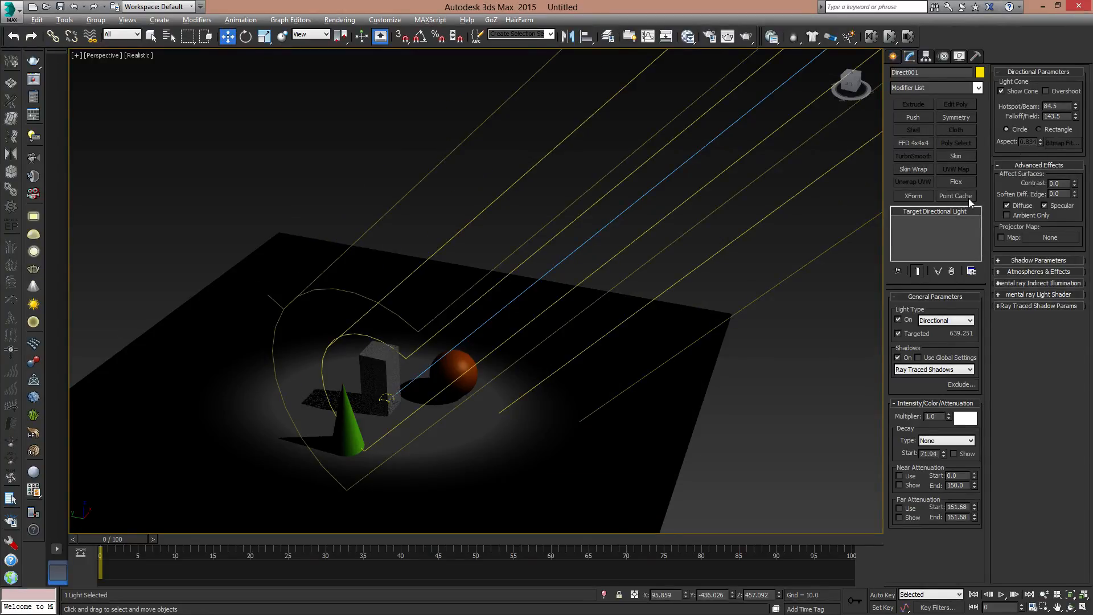
- Move the directional light almost directly above the objects, to X 0, Y about -23 and Z about 523
middle_click_drag(339, 342, 484, 346, "alt")
scroll(484, 346, "up", 3)
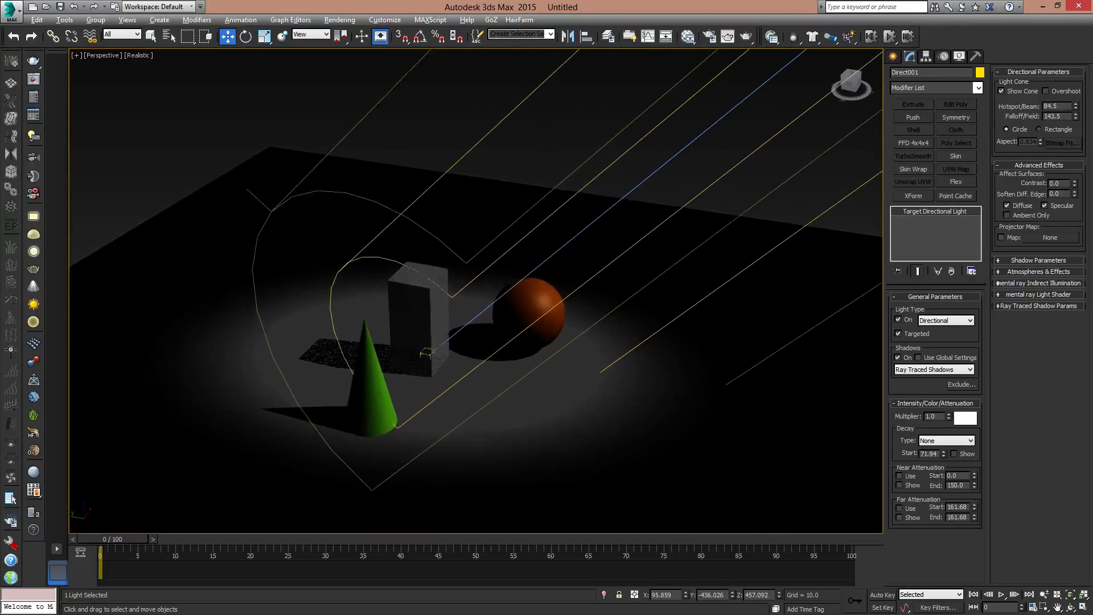
scroll(503, 398, "down", 5)
middle_click_drag(504, 402, 740, 154, "alt")
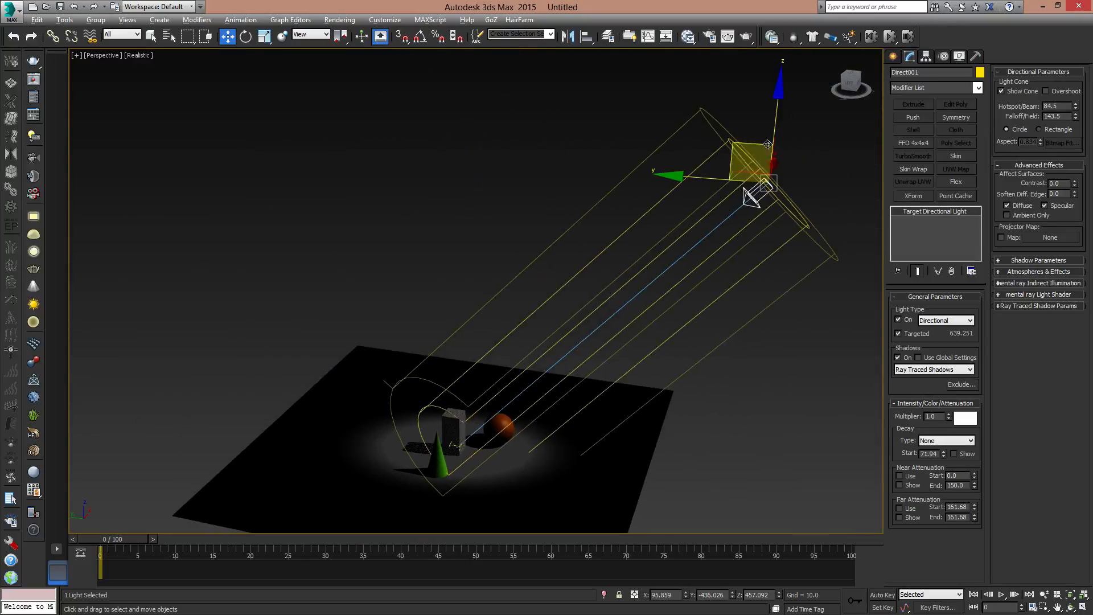
left_click_drag(747, 146, 528, 149)
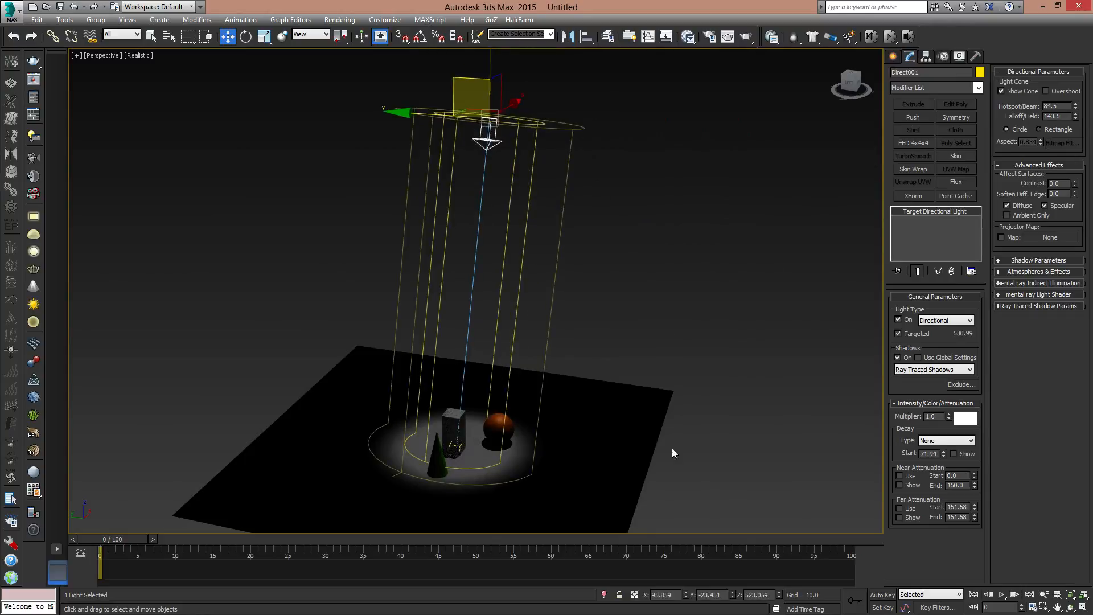
right_click(686, 595)
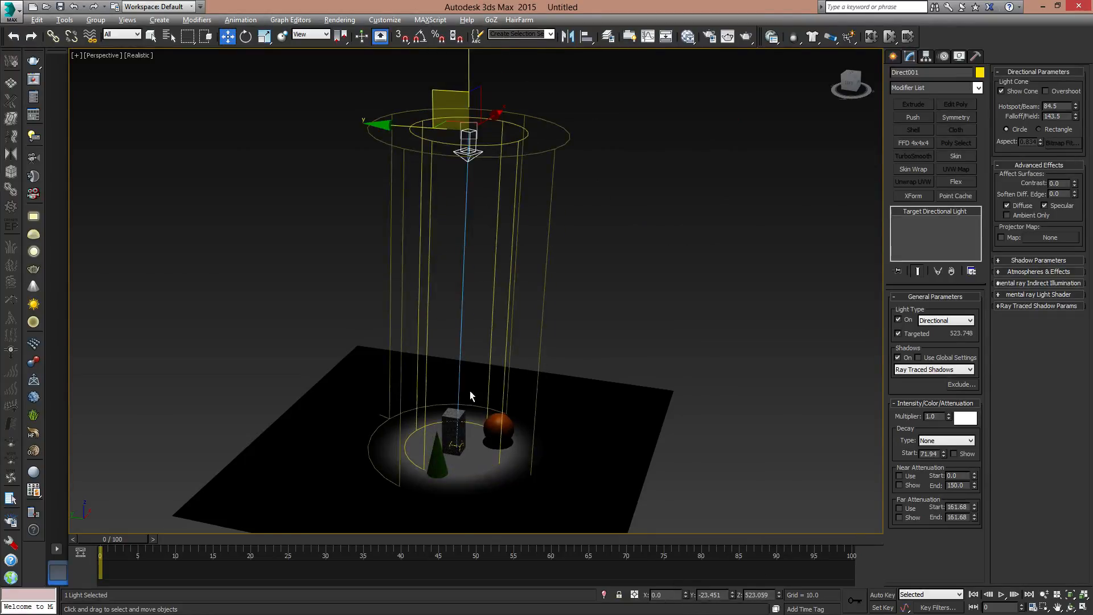
- Add a new Volume Light atmosphere effect to the directional light
middle_click_drag(471, 393, 520, 404, "alt")
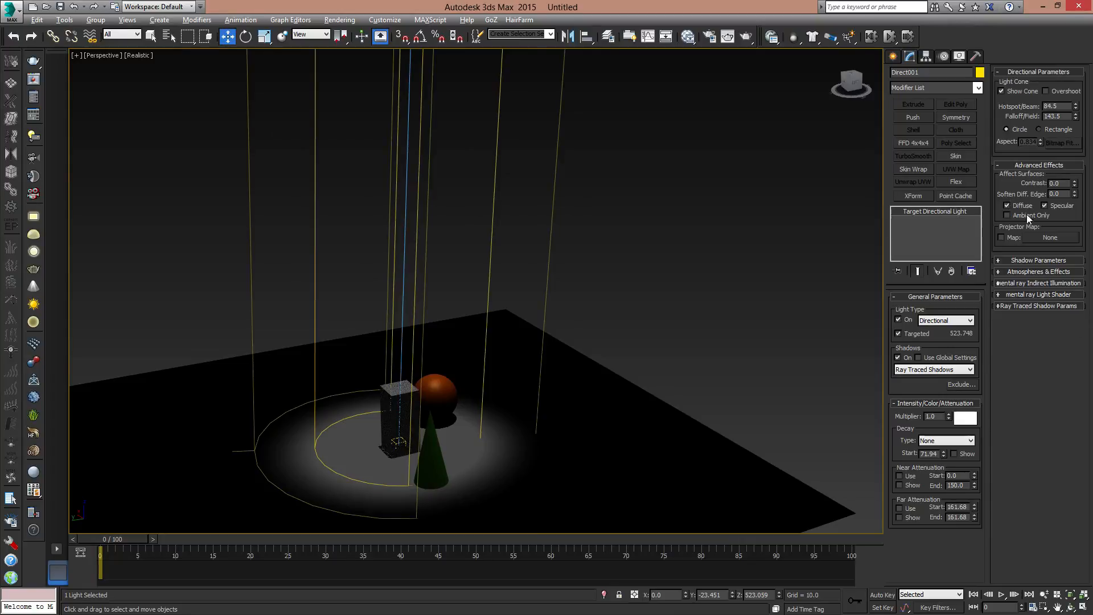
middle_click_drag(471, 390, 533, 355)
scroll(566, 340, "up", 2)
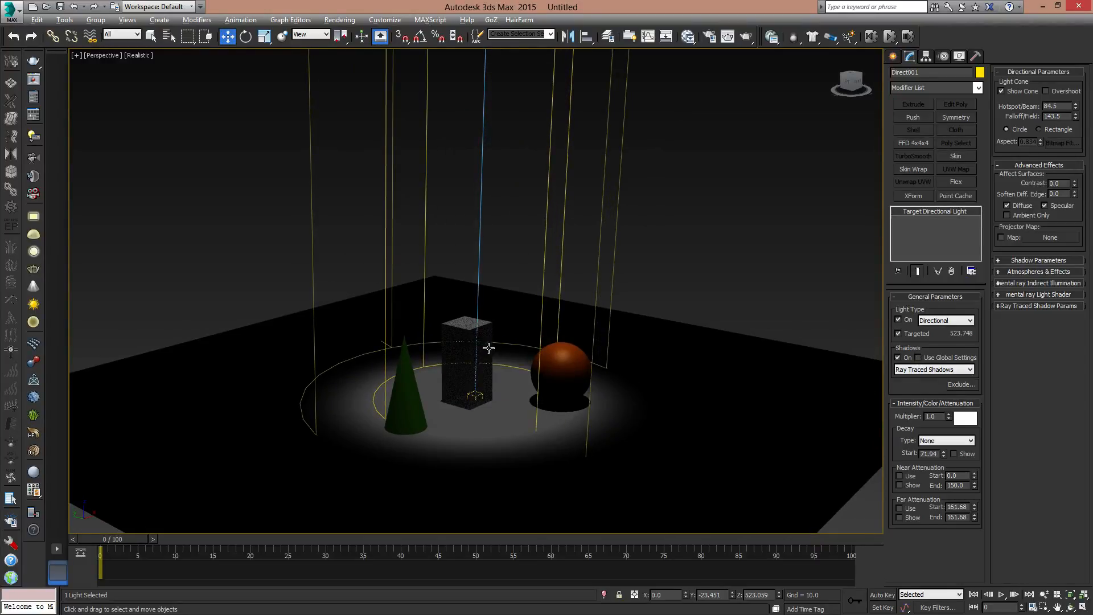
middle_click_drag(551, 336, 605, 391)
scroll(605, 391, "down", 3)
scroll(587, 448, "up", 3)
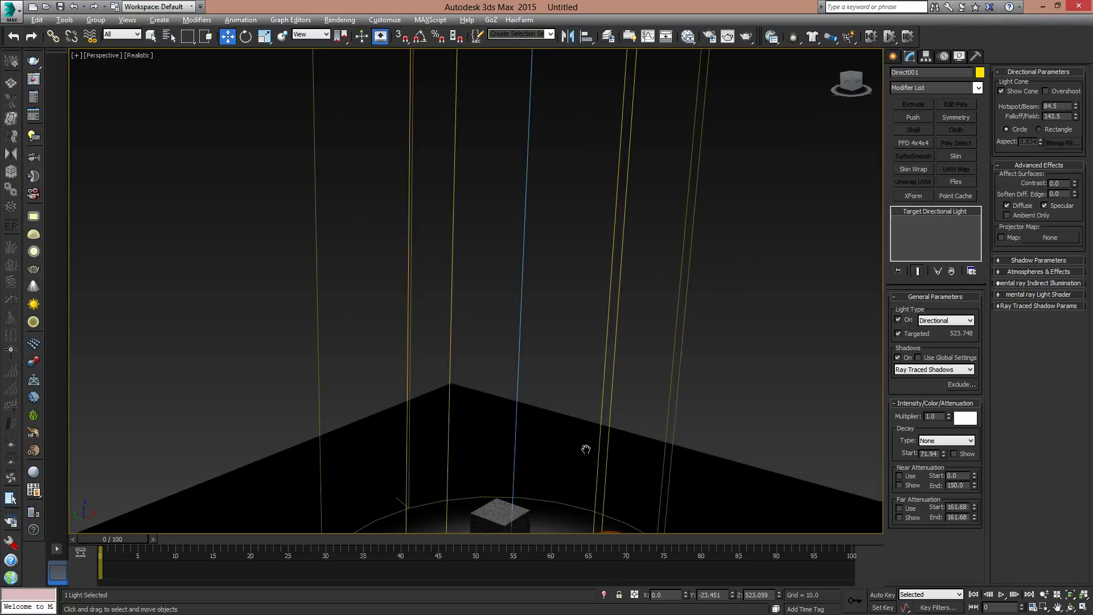
middle_click_drag(585, 449, 603, 318)
middle_click_drag(658, 354, 653, 348, "alt")
left_click(1029, 271)
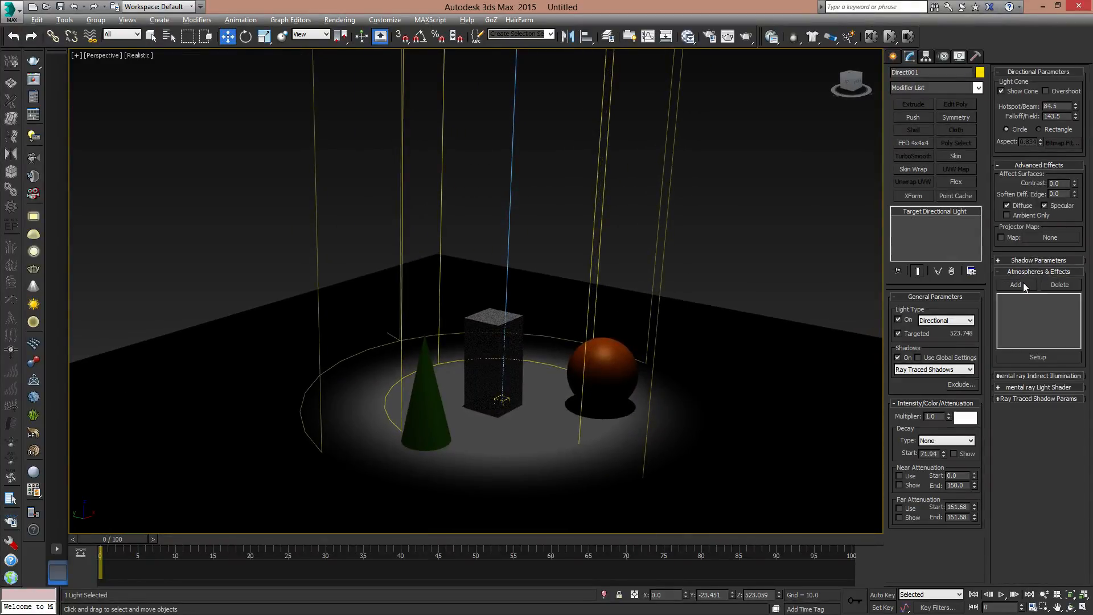
left_click(1022, 285)
left_click(471, 261)
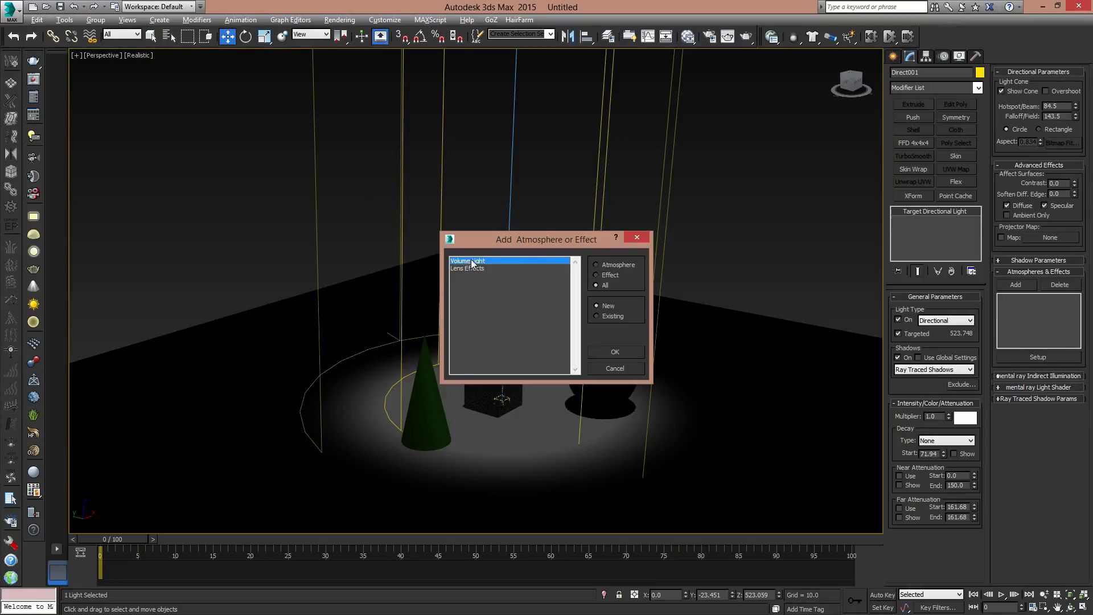
left_click(617, 351)
- Open the Volume Light effect's setup and place the Environment and Effects window clear of the lit objects
left_click(1012, 298)
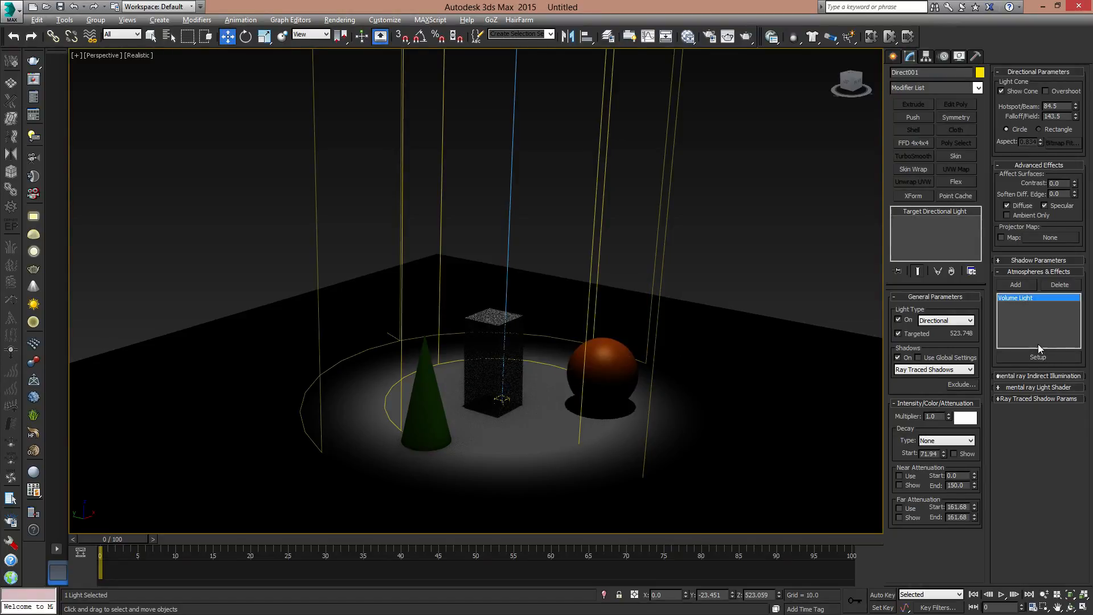
left_click(1038, 357)
left_click_drag(333, 123, 214, 86)
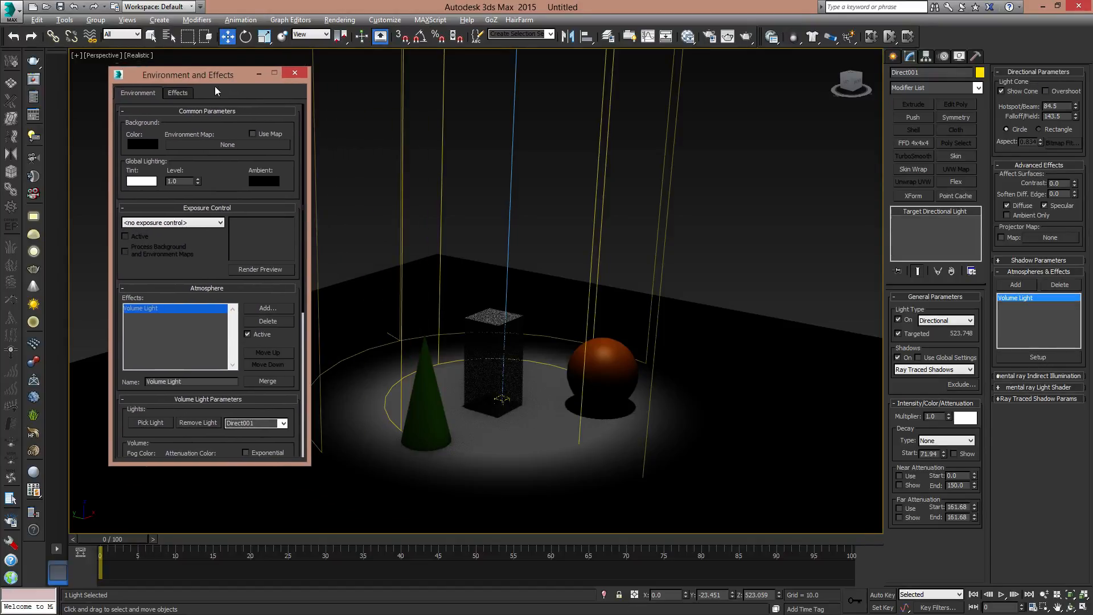
- Set the Volume Light's shadow filtering to Low, render the perspective view and place the render beside the effect settings
scroll(159, 172, "down", 5)
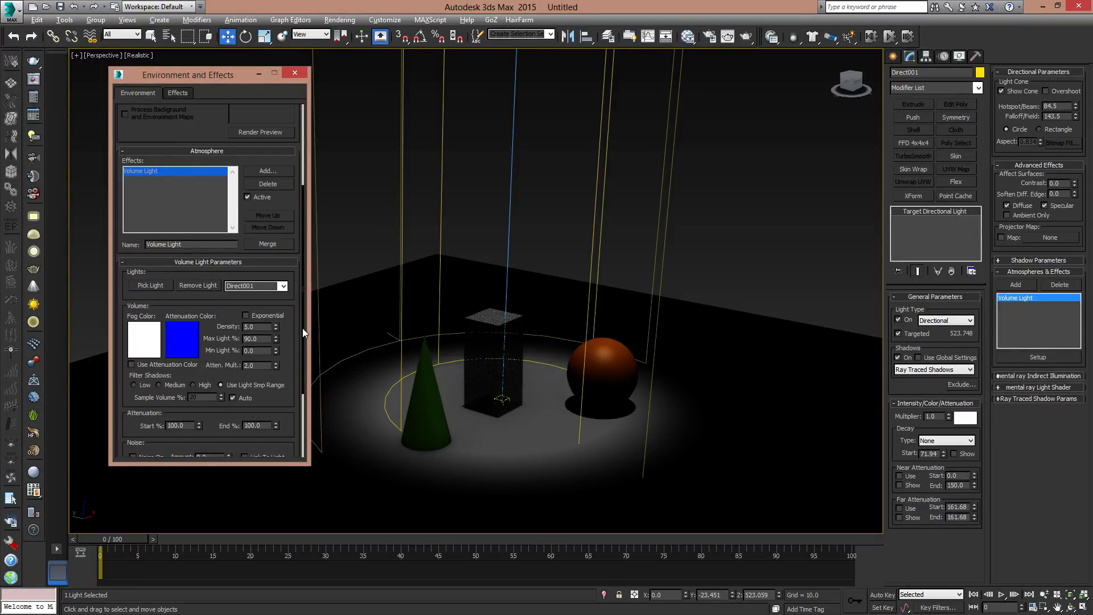
scroll(300, 342, "down", 5)
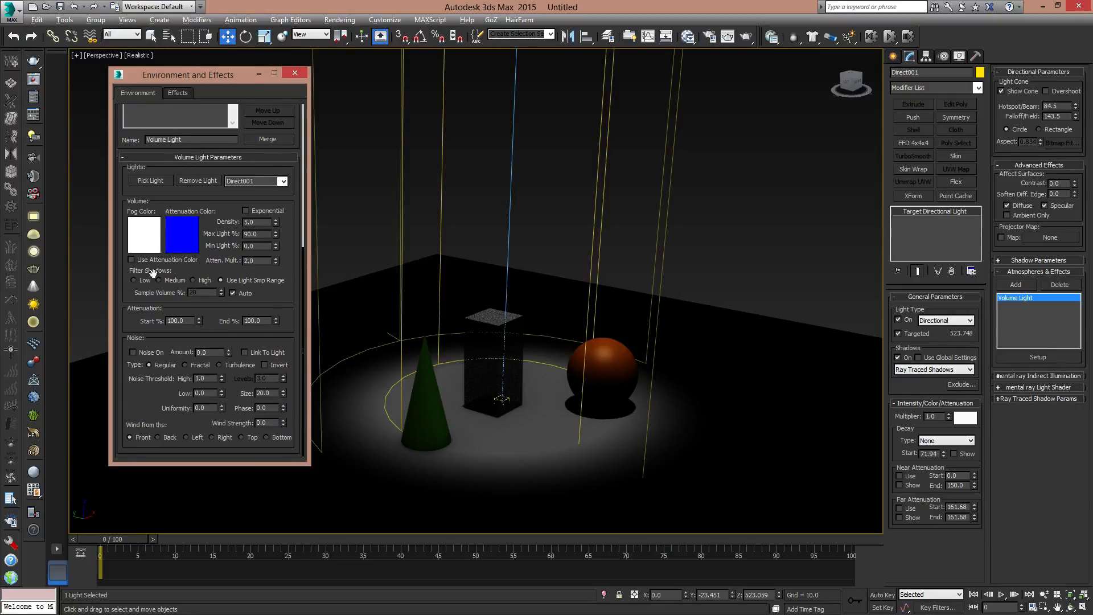
left_click(134, 279)
left_click(728, 37)
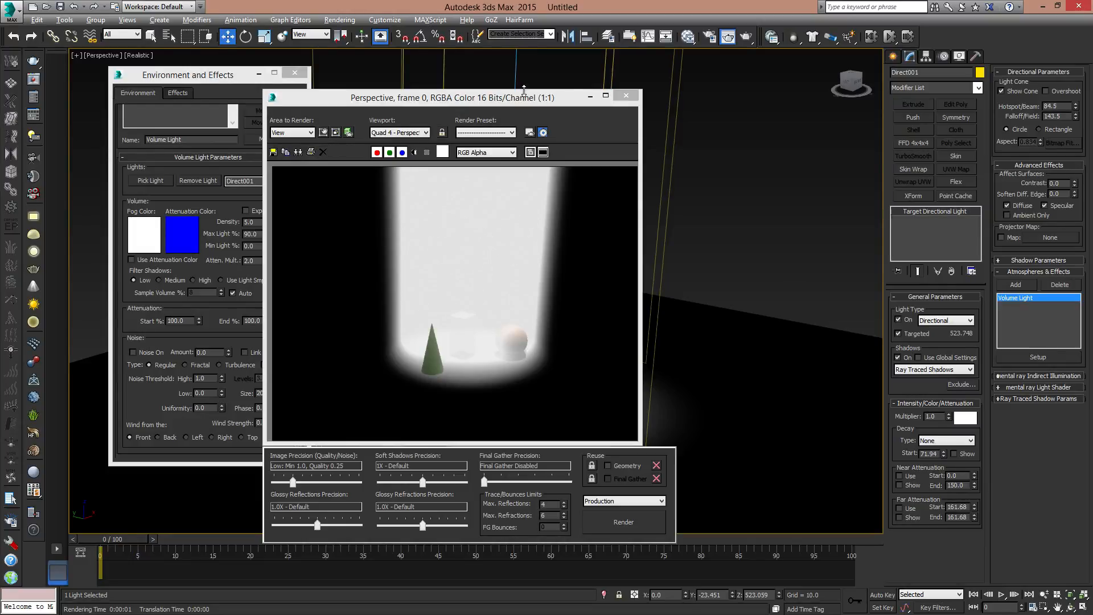
left_click_drag(524, 94, 808, 66)
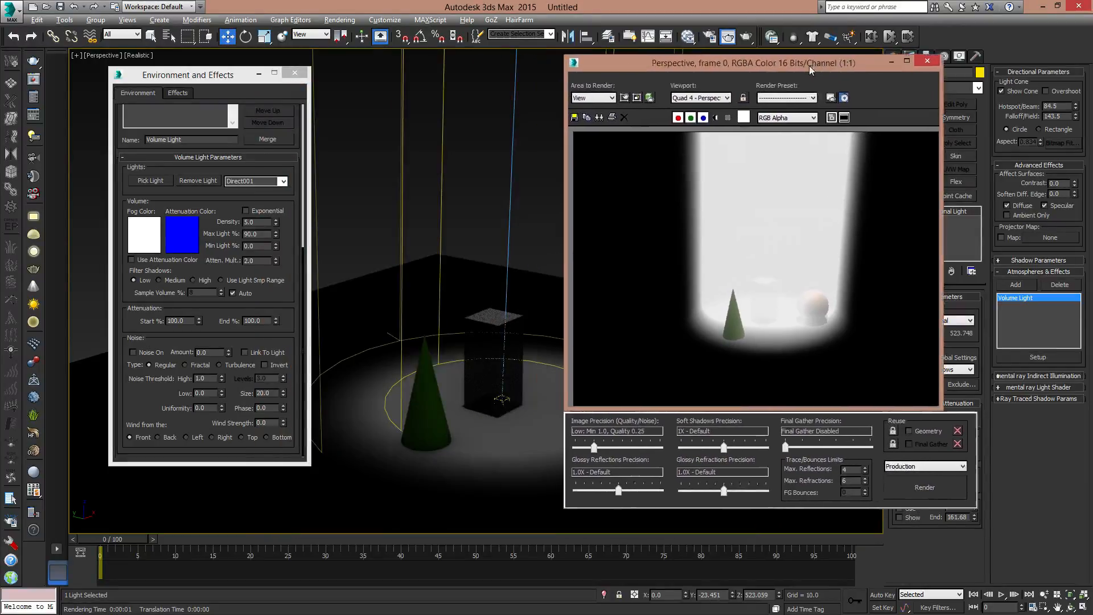
- Set the Volume Light's density to 1 and render the view again
left_click(251, 222)
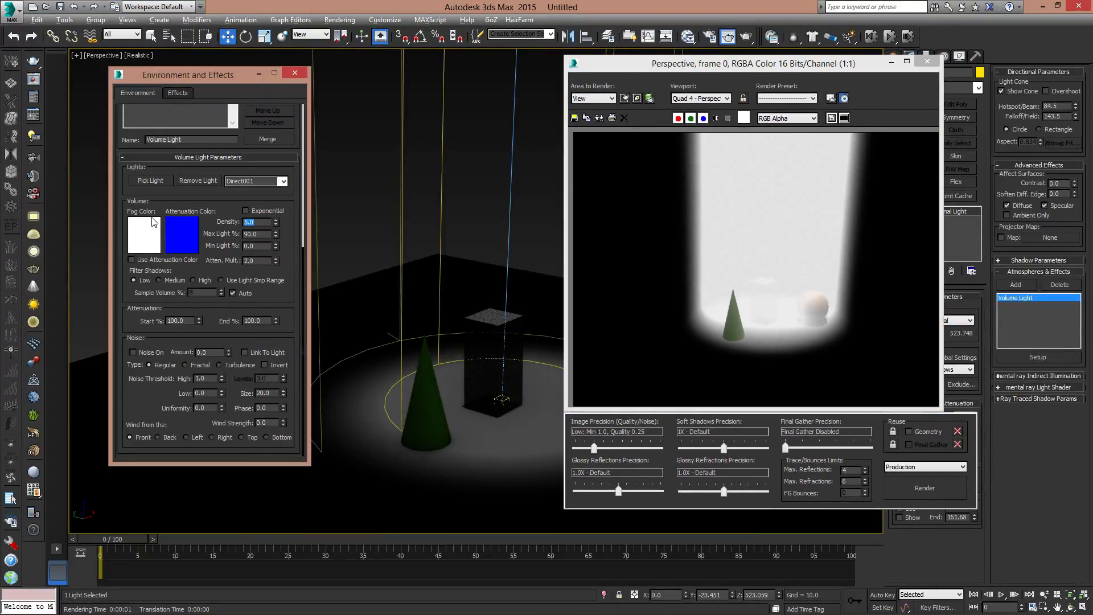
type("1")
key("Return")
left_click(942, 487)
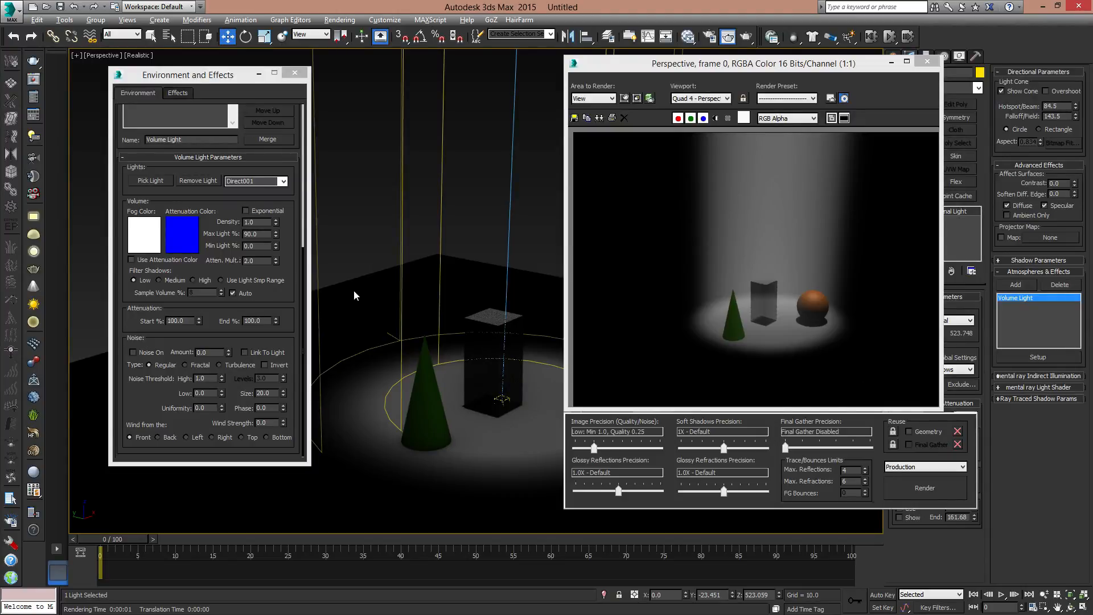
- Turn on noise for the Volume Light with an amount of 1 and render the result
left_click(139, 354)
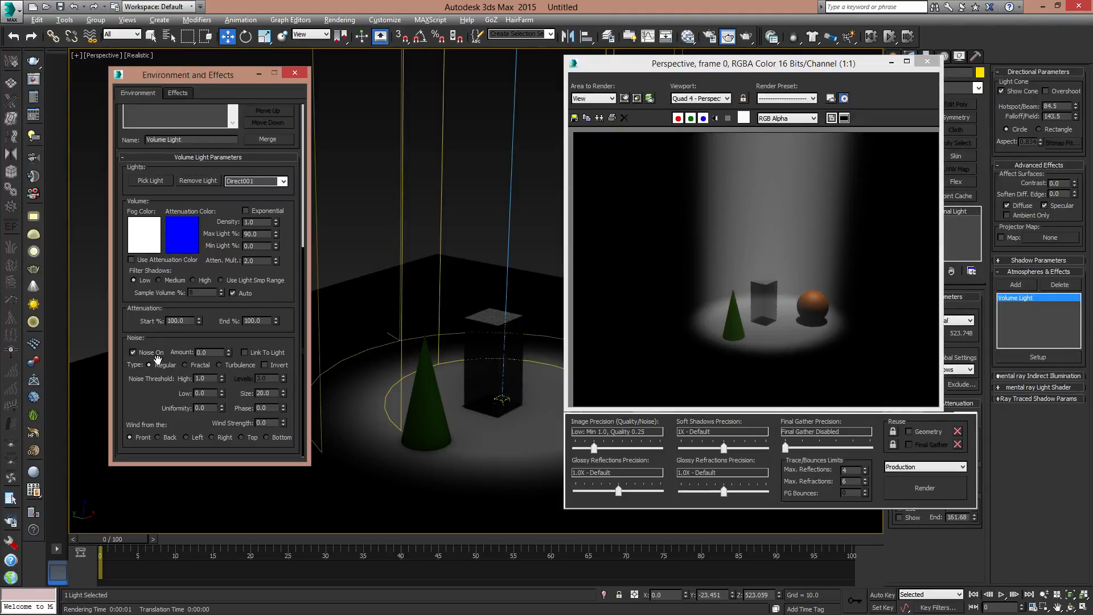
left_click_drag(211, 353, 125, 326)
type("1")
key("Return")
left_click(944, 490)
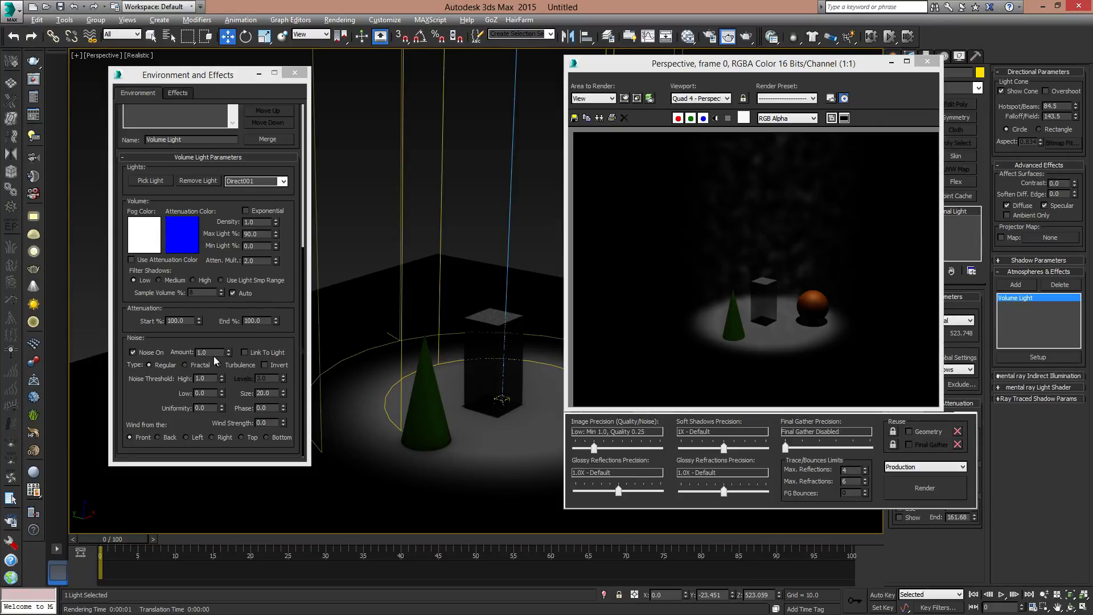
- Set the Volume Light's noise amount to 0.23 and enable Exponential fog, rendering after each change
left_click_drag(213, 353, 156, 348)
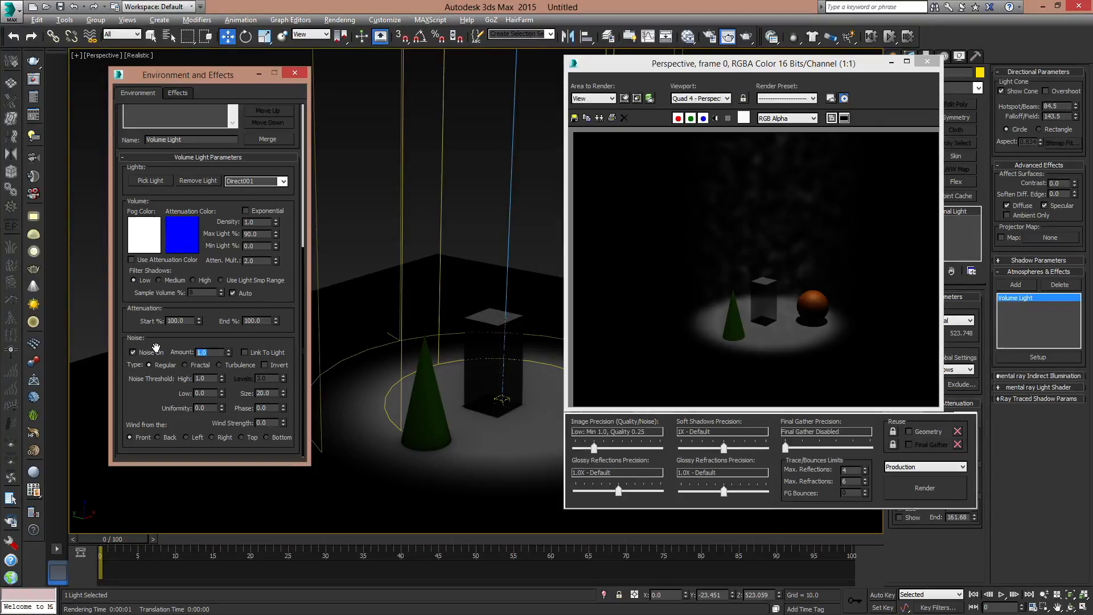
type("0.23")
key("Return")
left_click(931, 491)
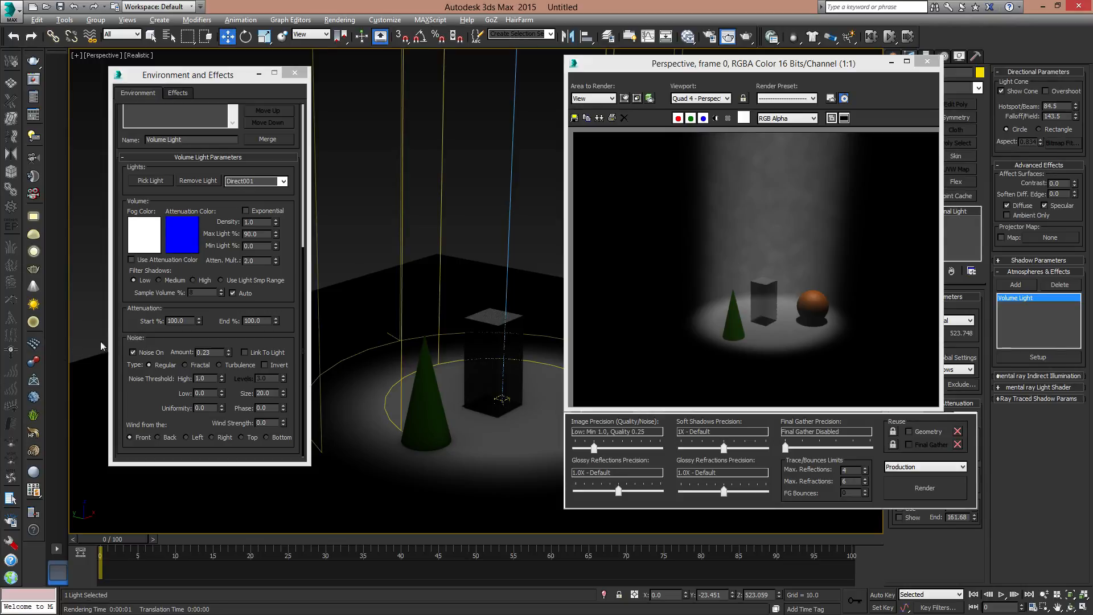
left_click(246, 210)
left_click(950, 483)
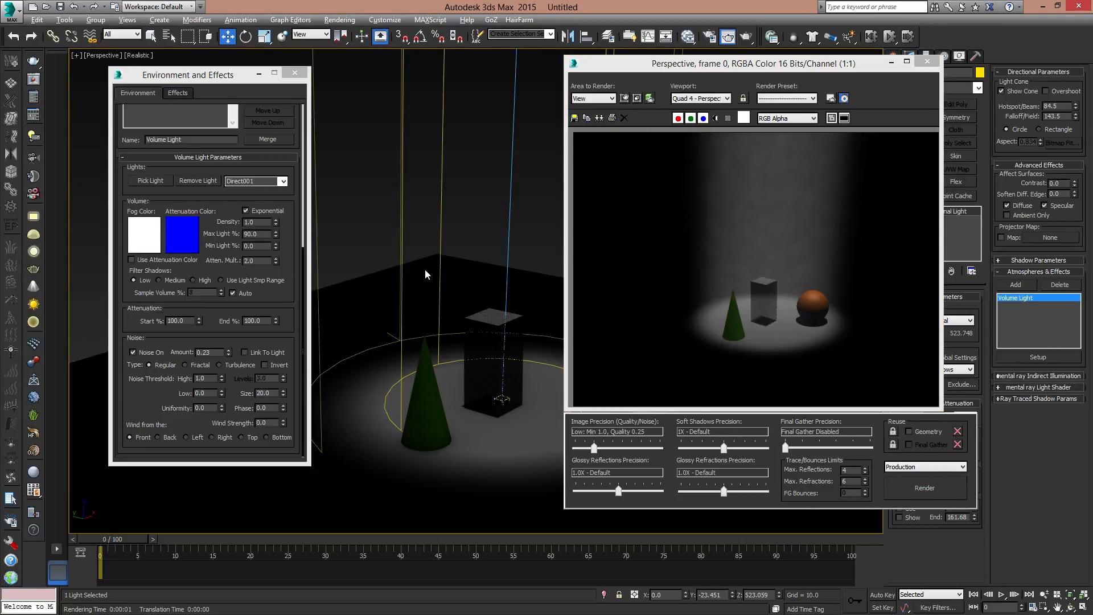
- Delete the Volume Light effect from the atmosphere effects and close the rendered image
left_click_drag(279, 165, 262, 299)
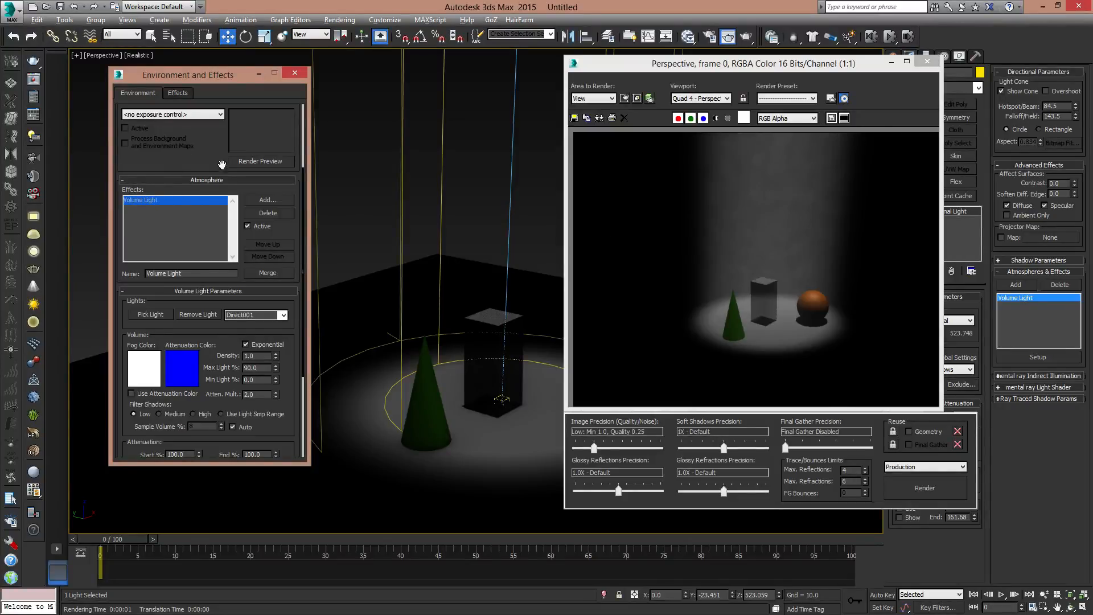
left_click_drag(186, 156, 189, 107)
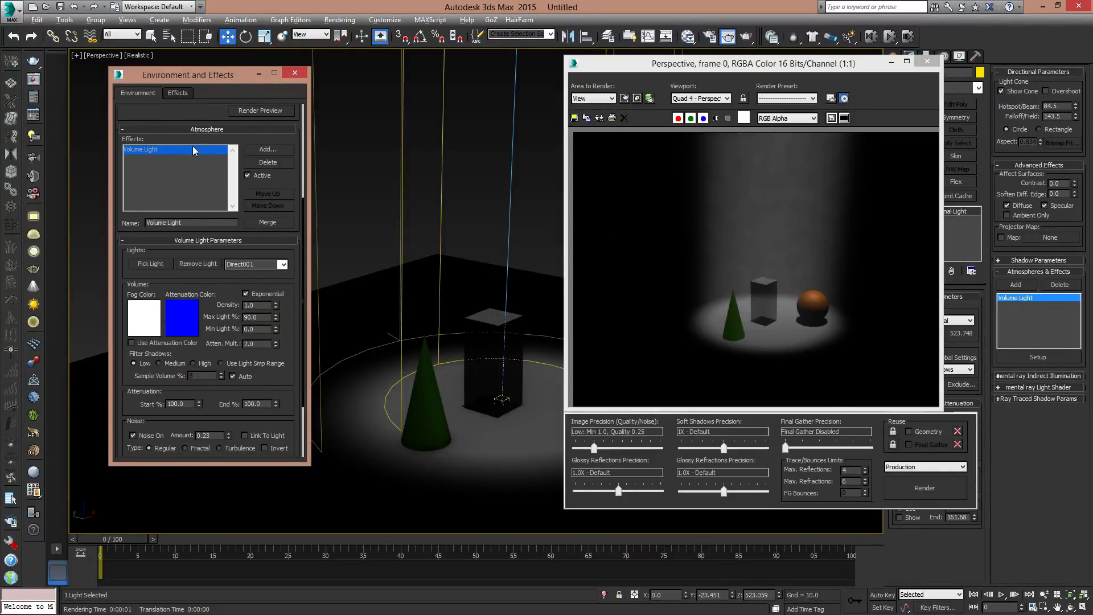
left_click(277, 164)
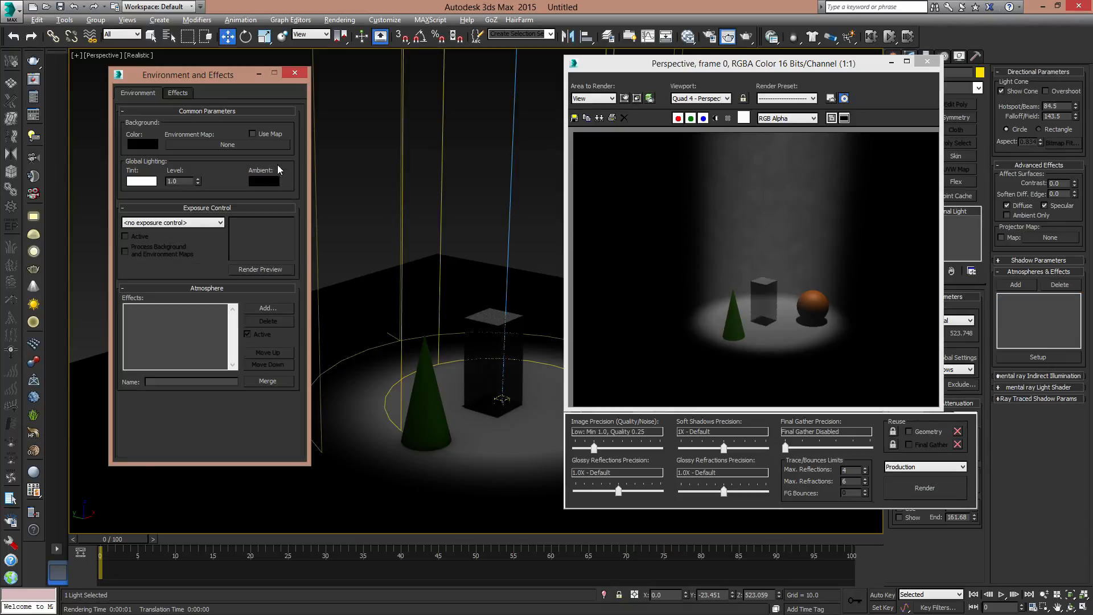
left_click(927, 61)
- Examine the directional light's whole beam, from its source down to the lit objects on the floor
middle_click_drag(661, 322, 661, 438)
scroll(645, 342, "down", 4)
scroll(666, 398, "down", 3)
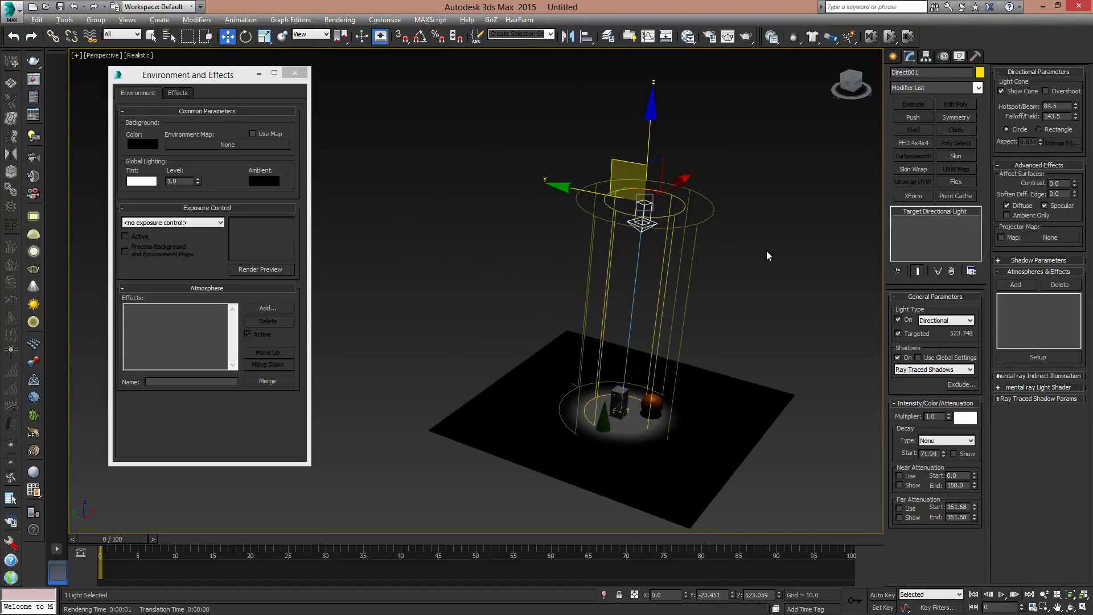
left_click(767, 251)
left_click_drag(718, 164, 611, 209)
middle_click_drag(752, 269, 702, 254)
scroll(703, 262, "up", 3)
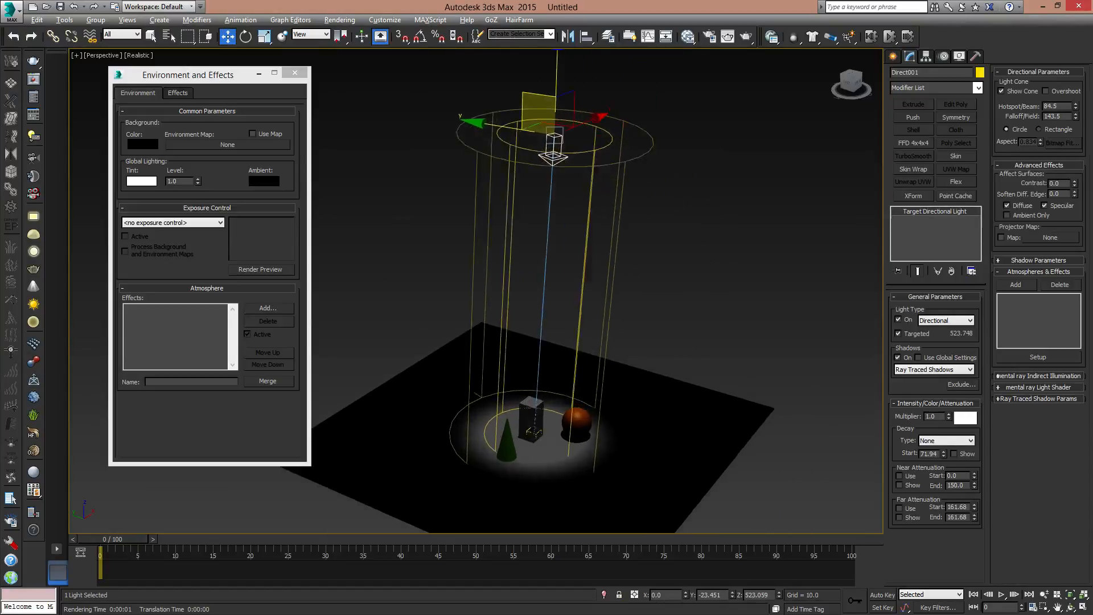
scroll(675, 276, "up", 2)
middle_click_drag(638, 336, 657, 299)
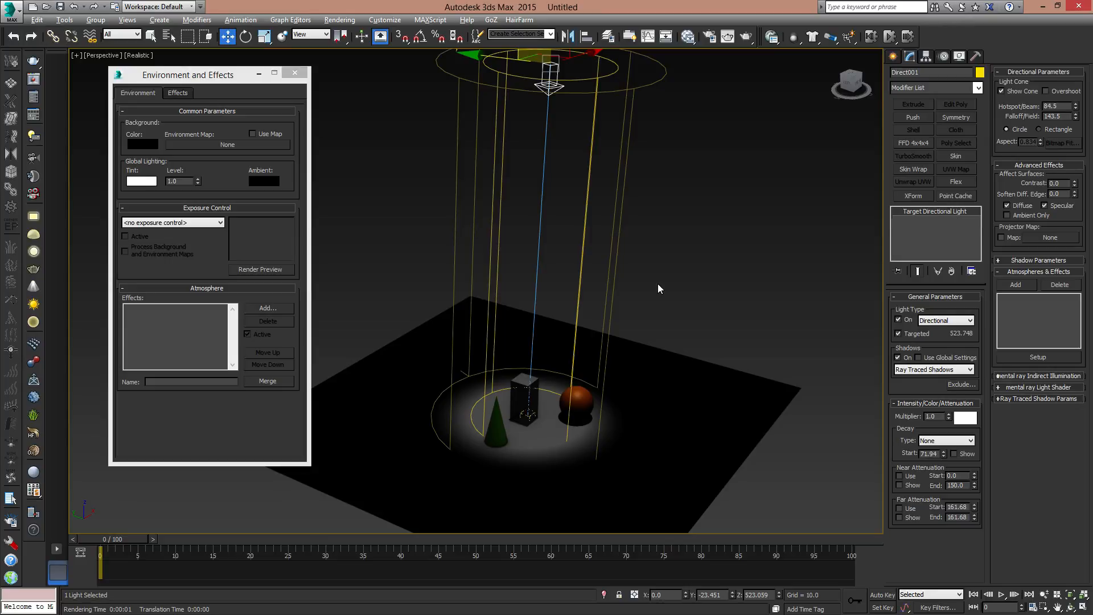
middle_click_drag(532, 165, 569, 223)
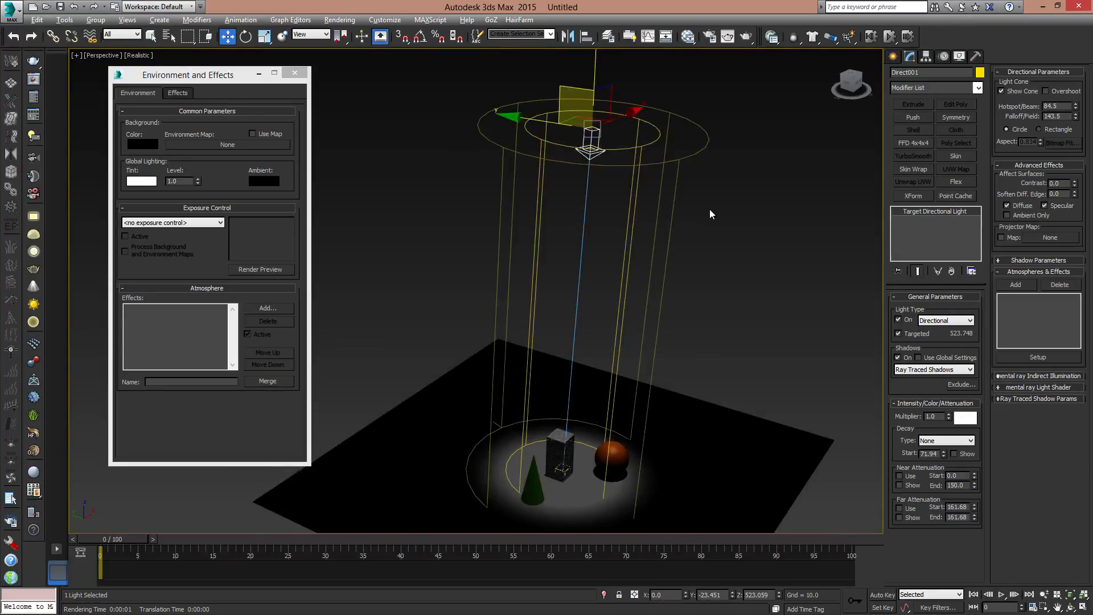
- Reset to an empty scene without saving the changes
left_click(13, 11)
left_click(40, 65)
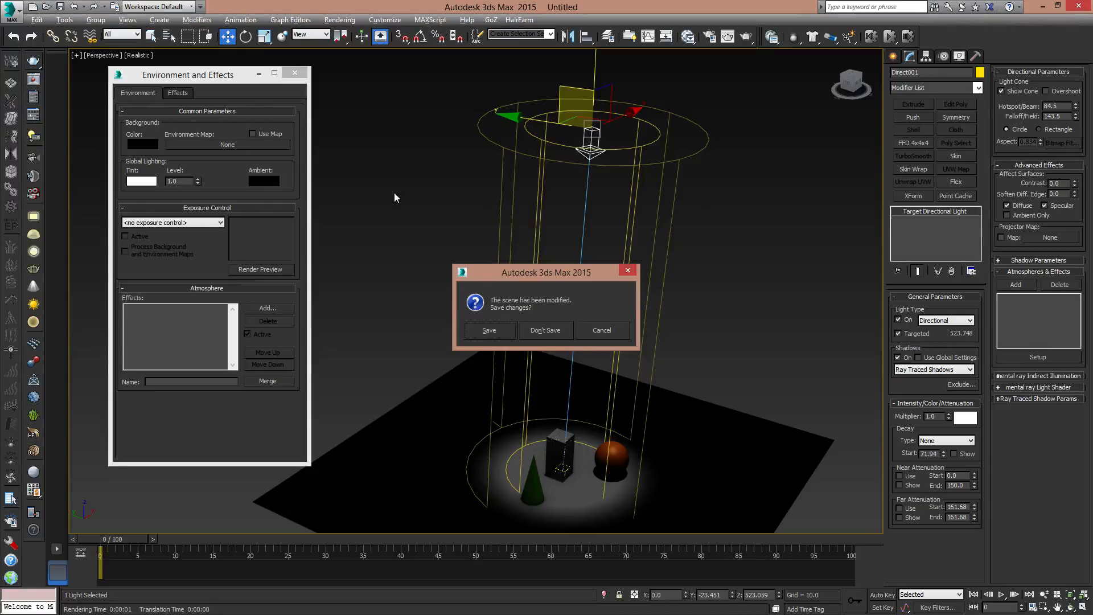
left_click(559, 331)
left_click(531, 333)
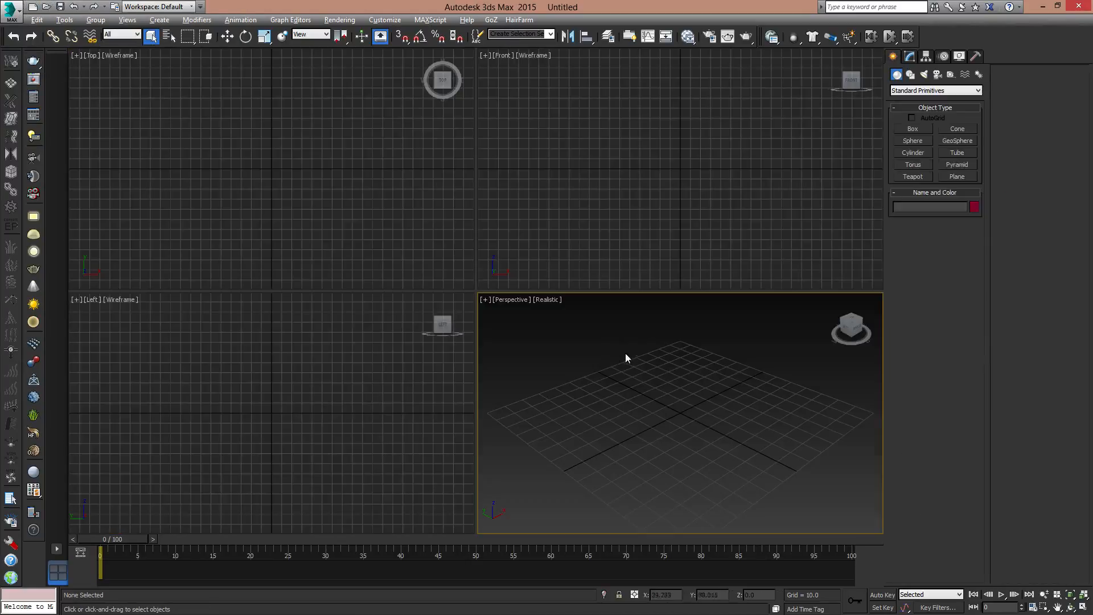
- Draw a large ground plane around the origin in a maximized perspective view
left_click(974, 176)
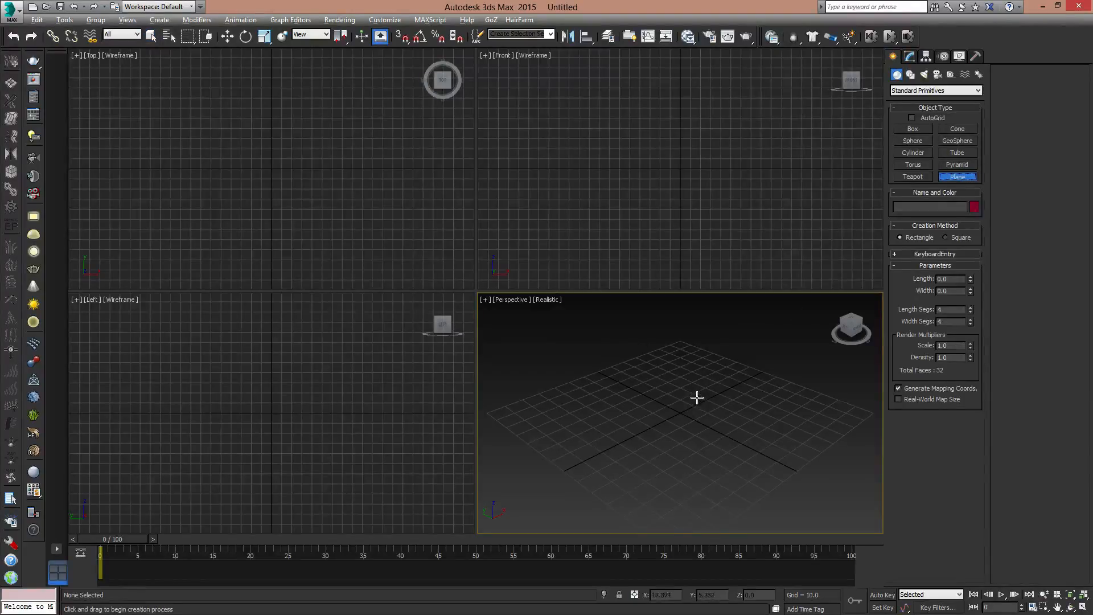
key("alt+w")
middle_click_drag(695, 398, 694, 389)
scroll(569, 342, "down", 5)
left_click_drag(568, 341, 1071, 356)
middle_click_drag(673, 381, 657, 344)
scroll(652, 390, "up", 3)
right_click(697, 325)
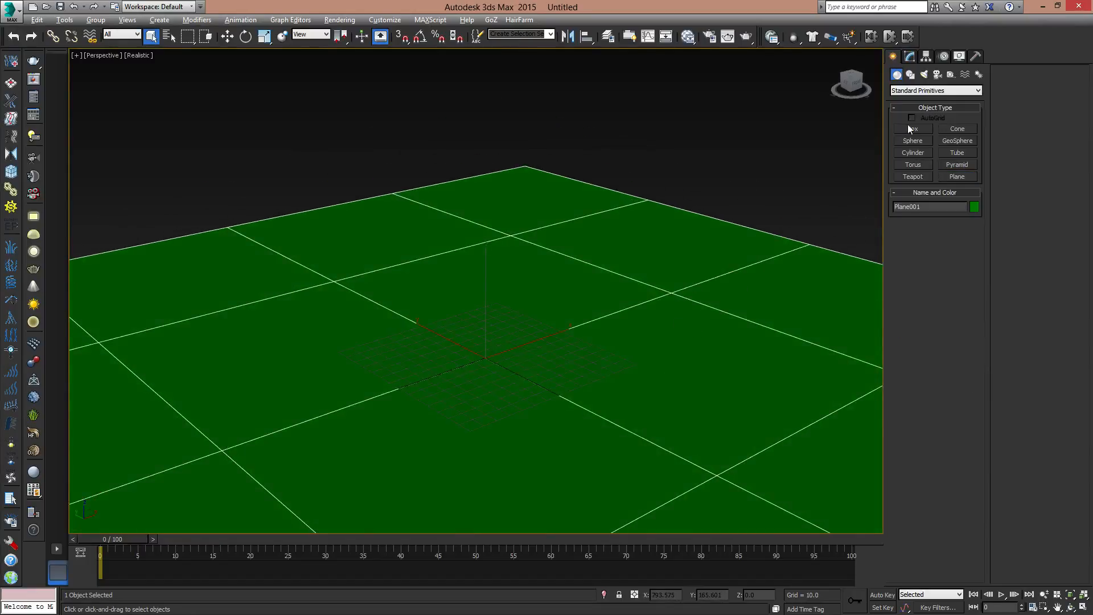
- Change the plane's object color to the nearly black custom color
left_click(974, 208)
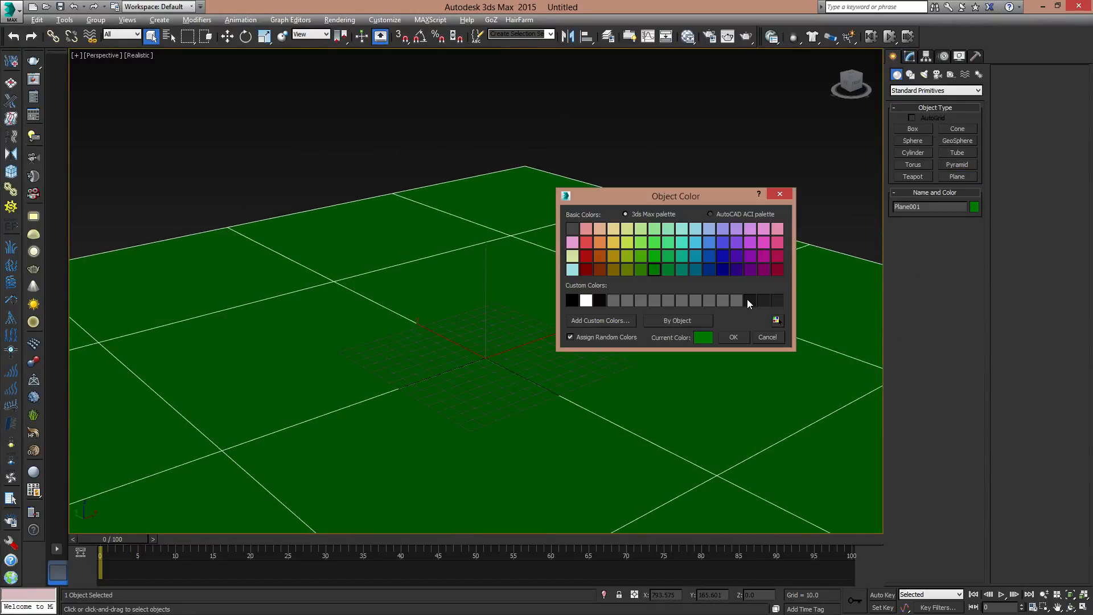
left_click(747, 299)
left_click(740, 334)
- Draw a square-based box in the middle of the plane, about 265 units per side and 169 units high
left_click(913, 128)
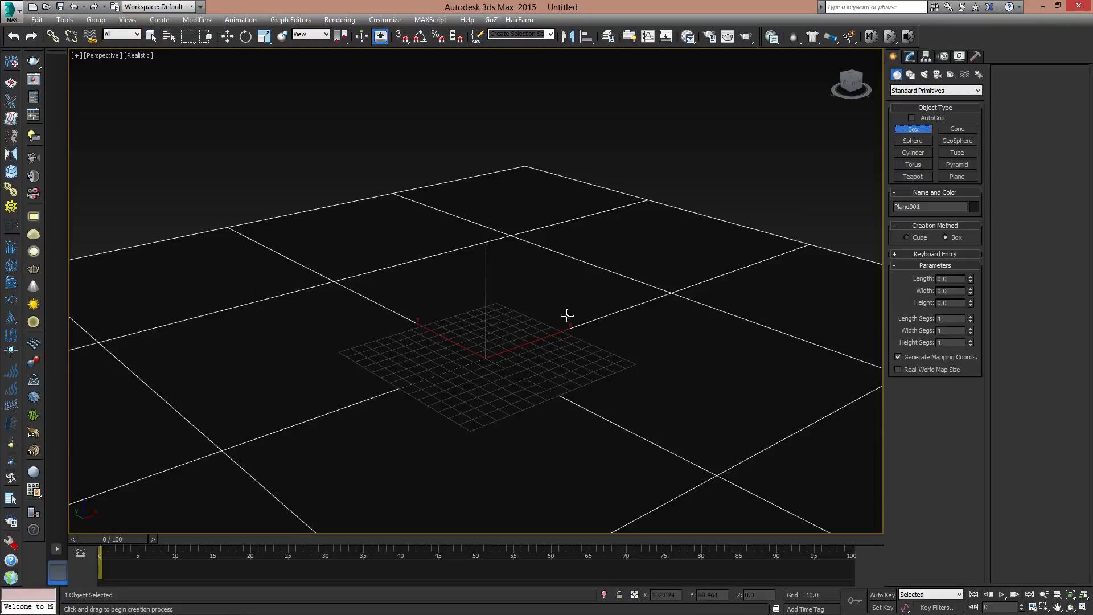
left_click_drag(486, 348, 488, 349)
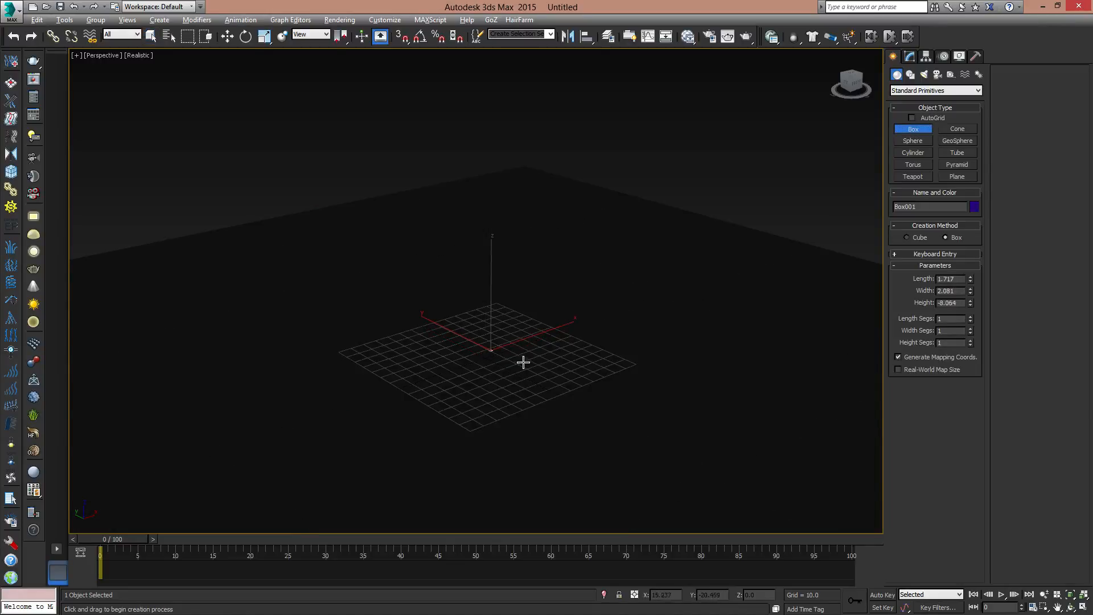
right_click(564, 291)
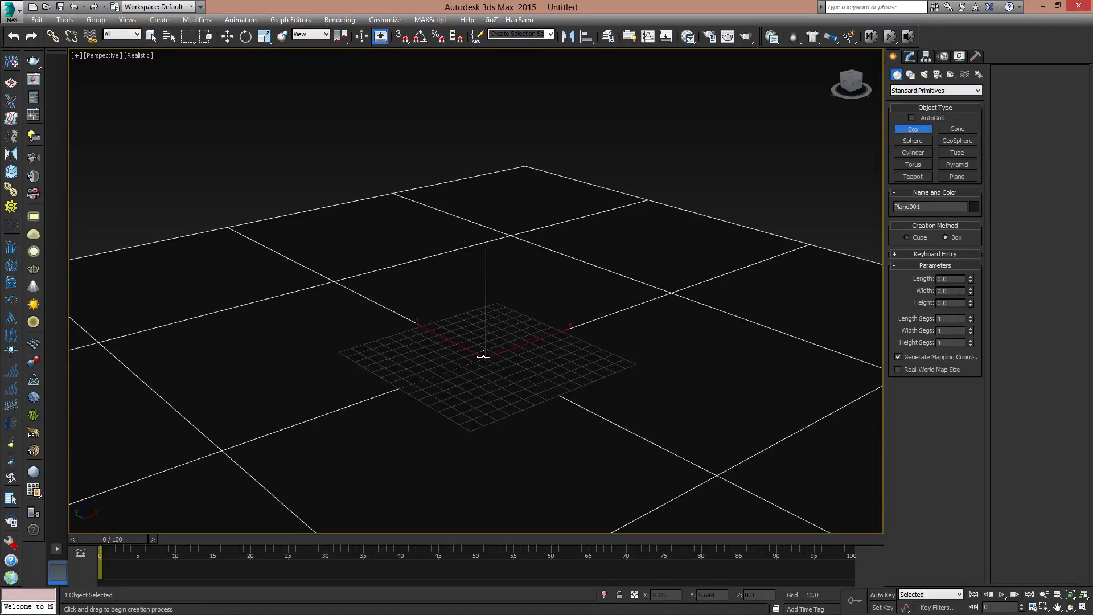
left_click_drag(482, 358, 699, 341, "ctrl")
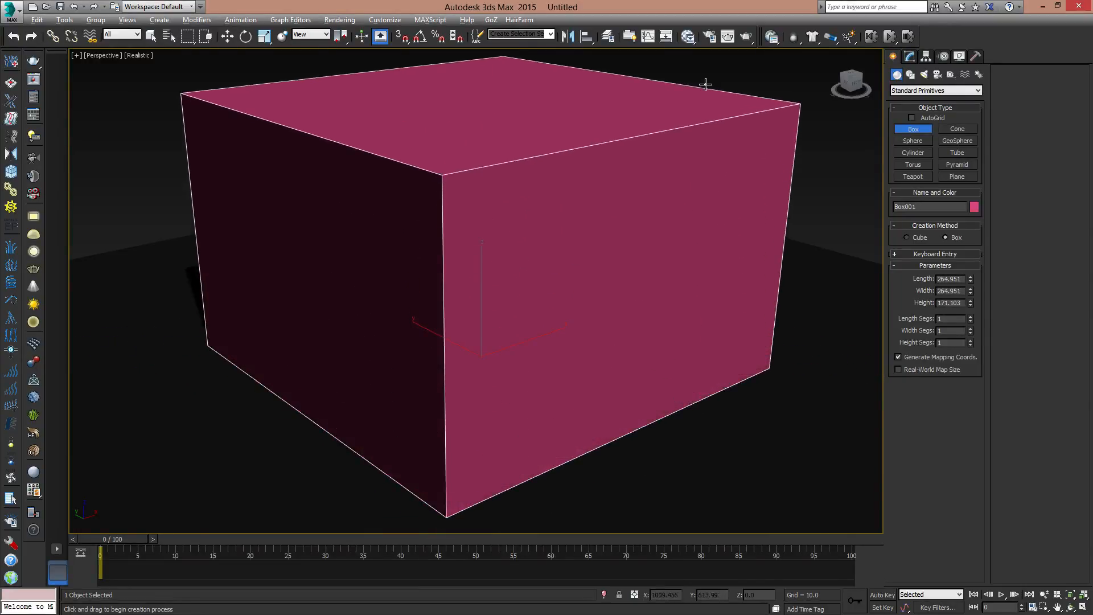
left_click(706, 87)
right_click(744, 267)
scroll(646, 245, "down", 4)
mouse_move(655, 319)
middle_mouse_down("alt")
mouse_move(524, 302)
mouse_move(615, 298)
mouse_move(645, 314)
middle_mouse_up("alt")
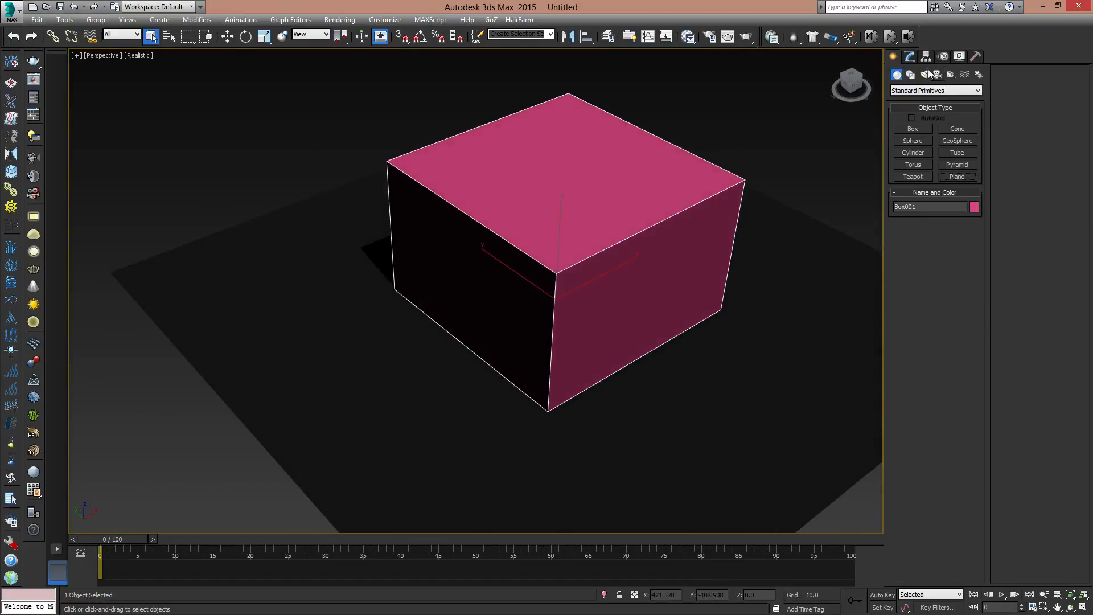
- Enlarge the box to a length of about 315 and a width of about 506 units
left_click(910, 57)
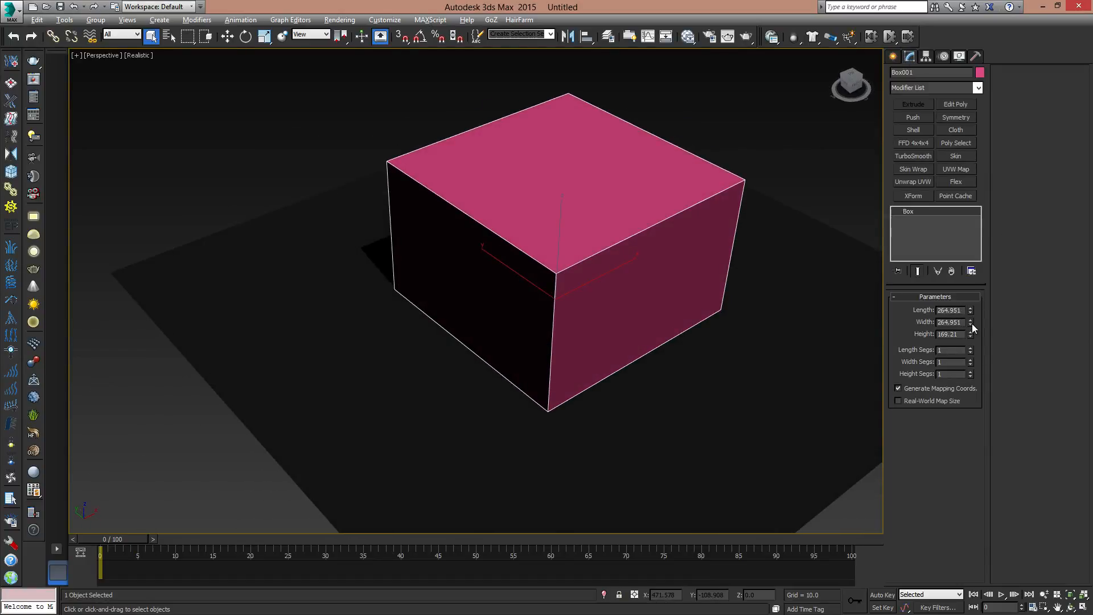
left_click_drag(971, 323, 967, 298)
middle_click_drag(876, 305, 676, 302, "alt")
- Review the box's display properties, such as Backface Cull, and accept the object properties
right_click(660, 286)
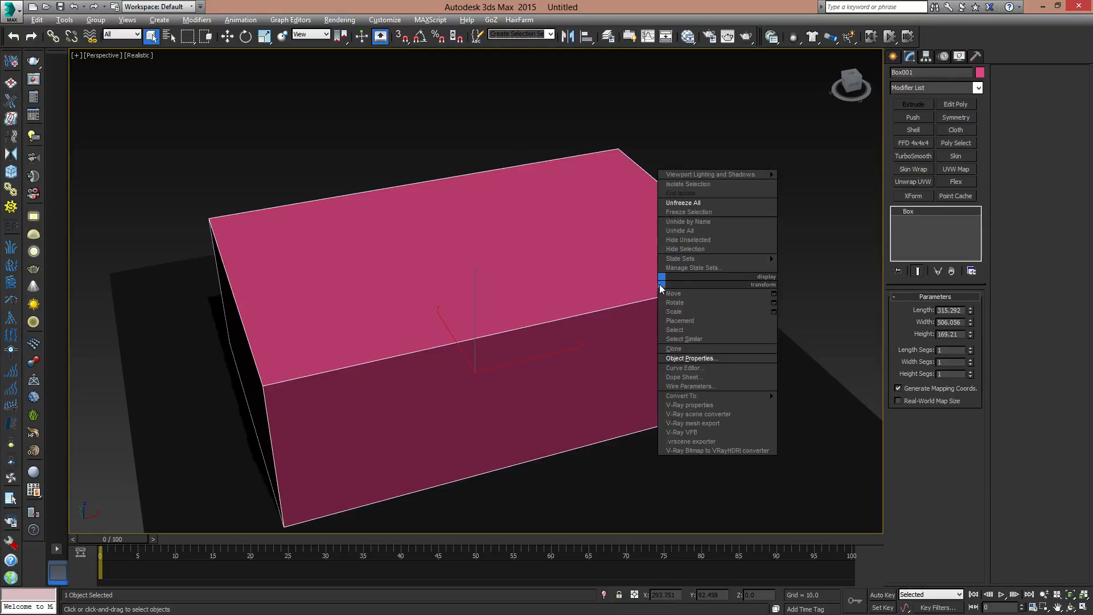
left_click(691, 358)
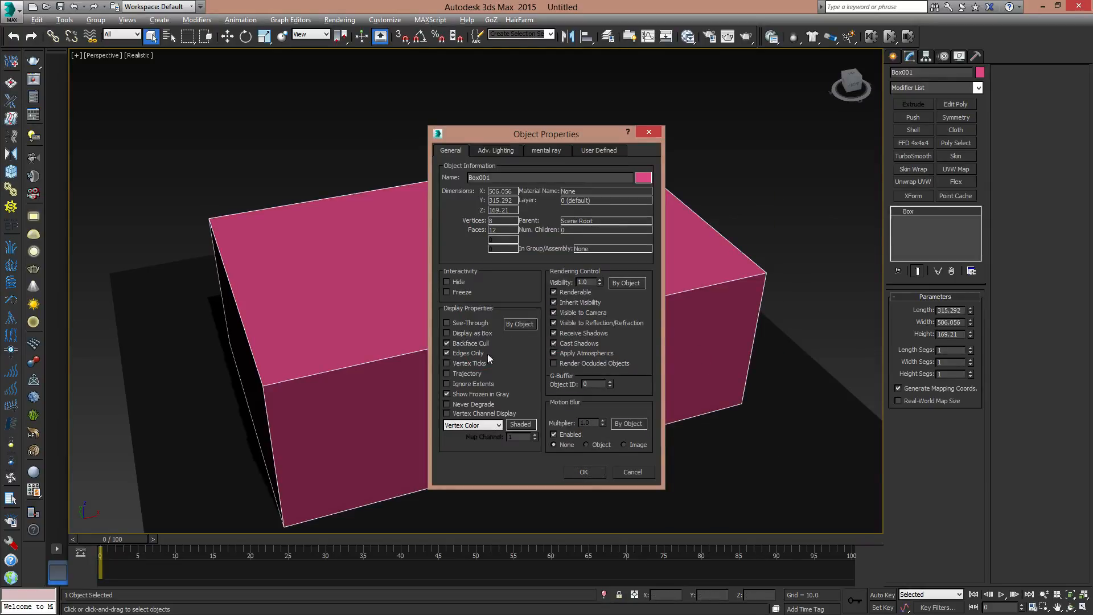
left_click(584, 472)
middle_click_drag(593, 446, 605, 354)
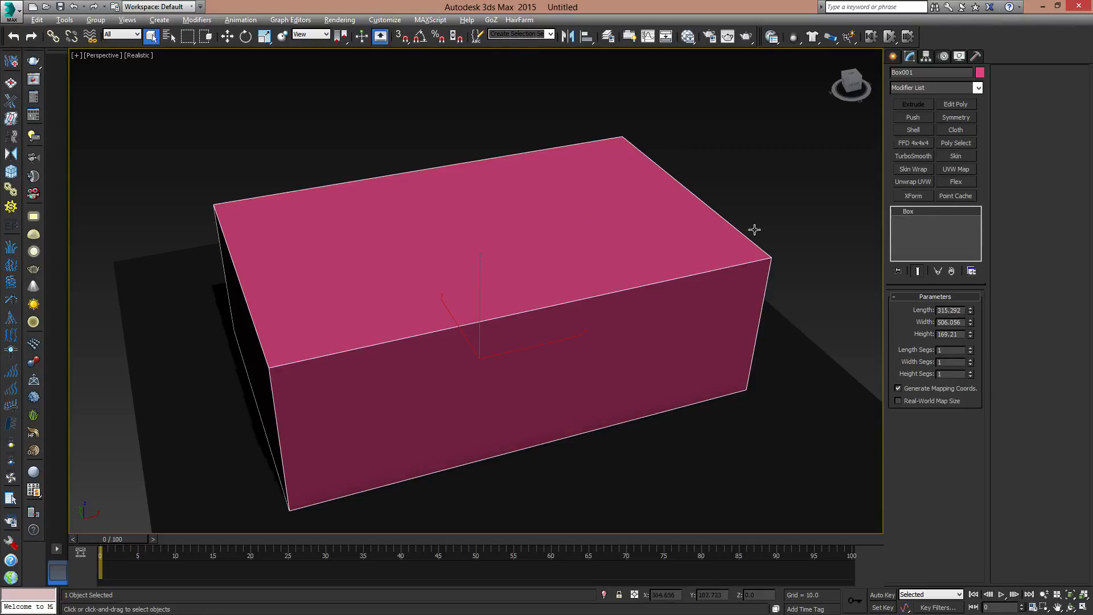
- Apply a Normal modifier to the box so its normals are flipped and it reads as a room interior
left_click(979, 88)
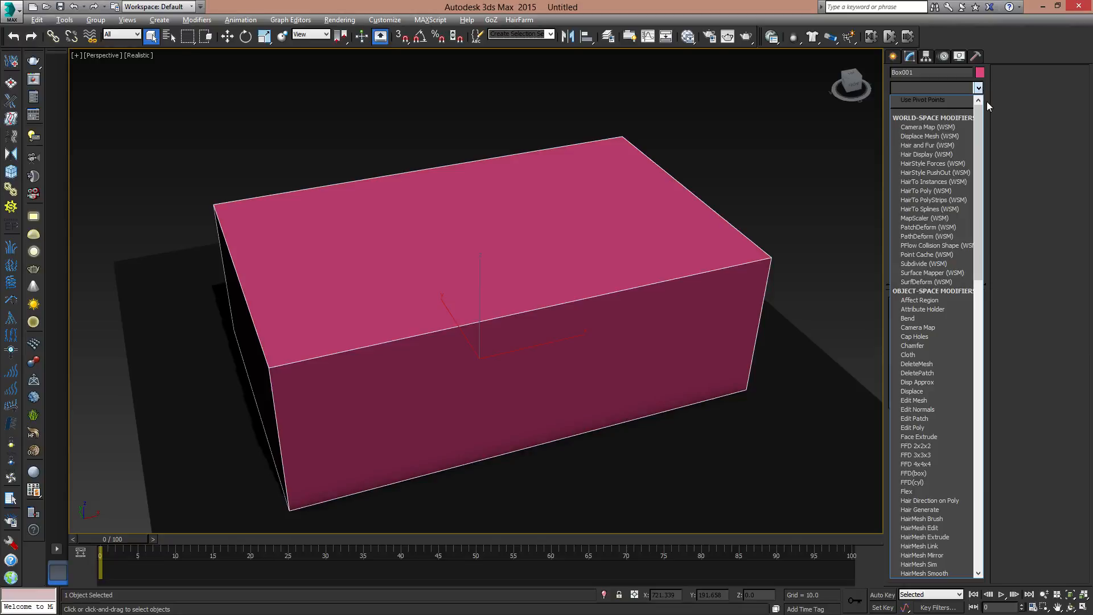
scroll(967, 168, "down", 5)
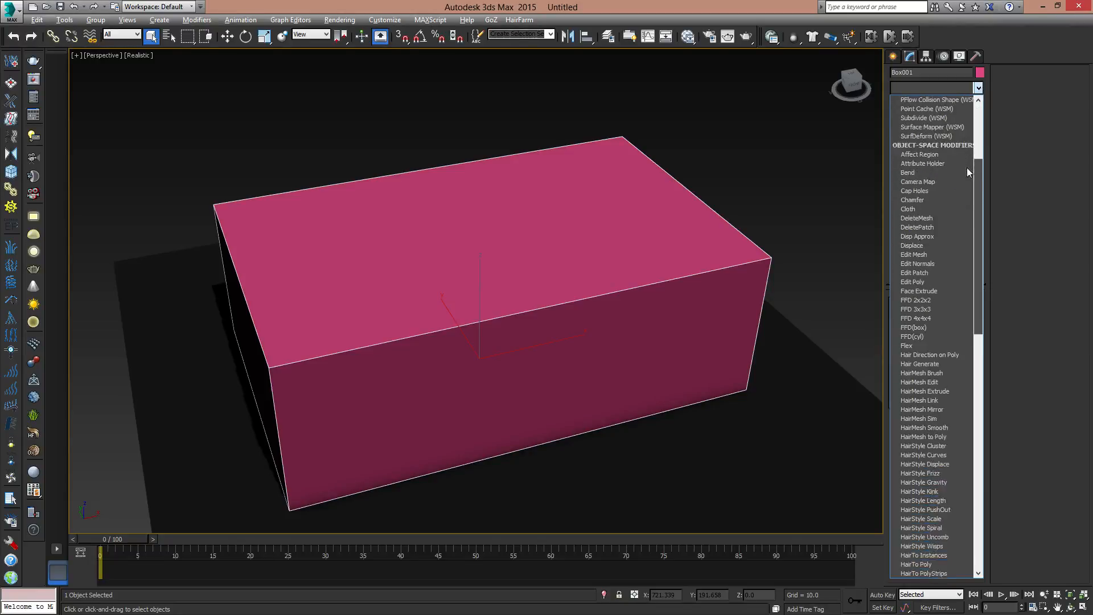
scroll(967, 168, "down", 4)
scroll(967, 220, "up", 2)
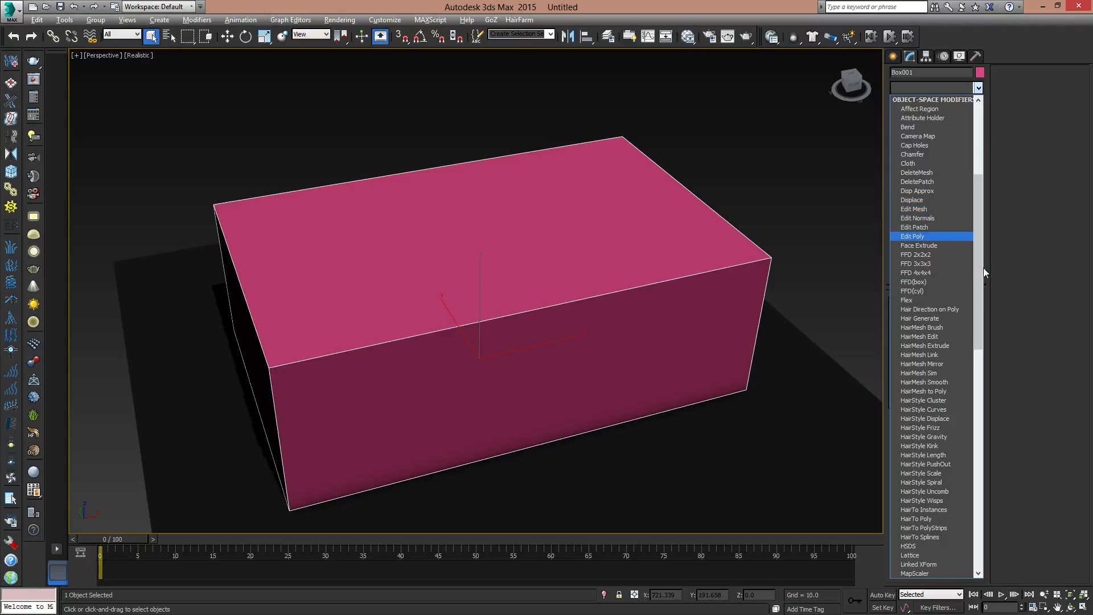
left_click_drag(979, 260, 962, 347)
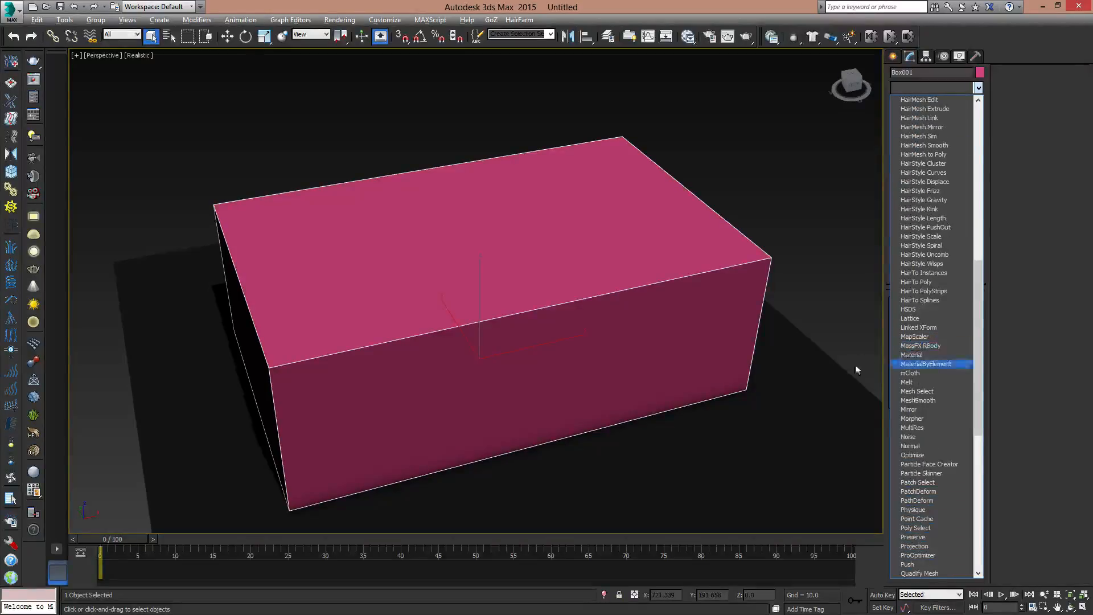
left_click(922, 445)
middle_click_drag(550, 273, 579, 359, "alt")
middle_click_drag(407, 359, 459, 332, "alt")
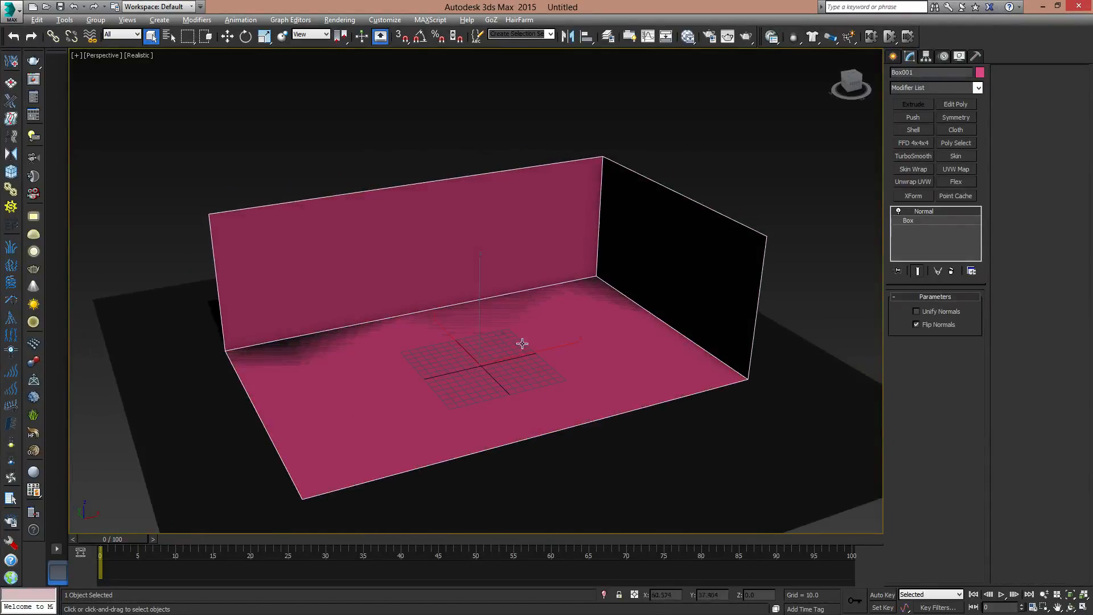
- Lower the ground plane to a Z position of -0.2, just beneath the box's floor
left_click(798, 371)
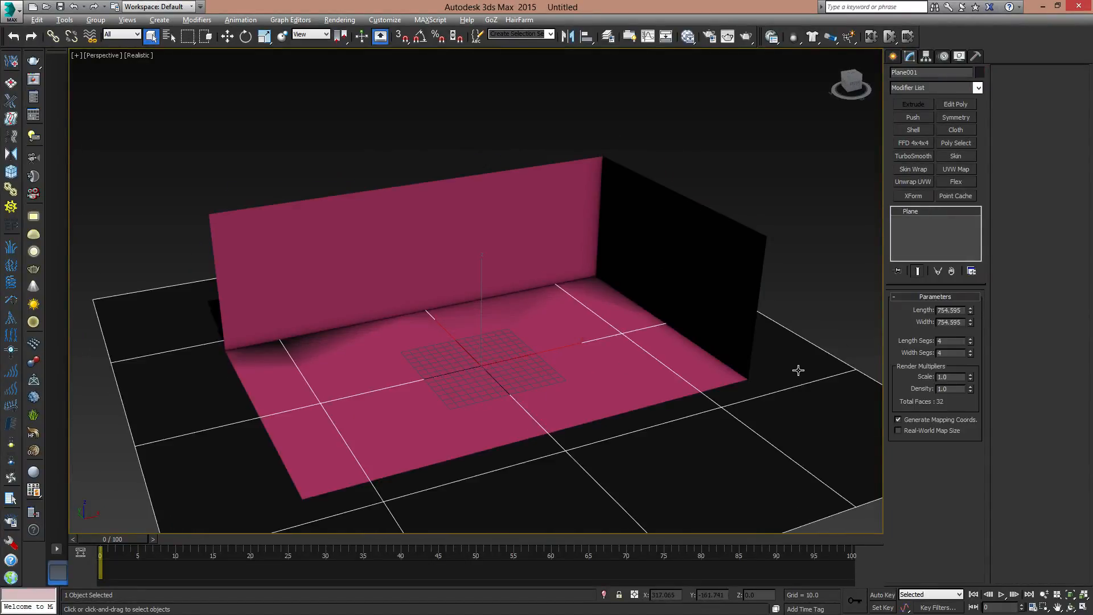
middle_click_drag(734, 433, 739, 383)
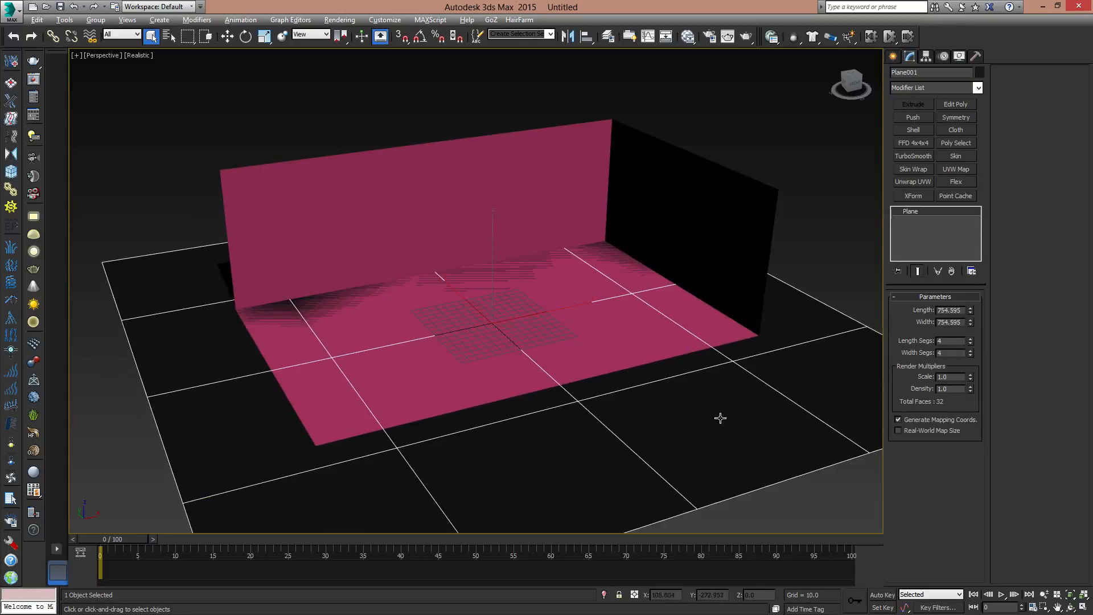
key("w")
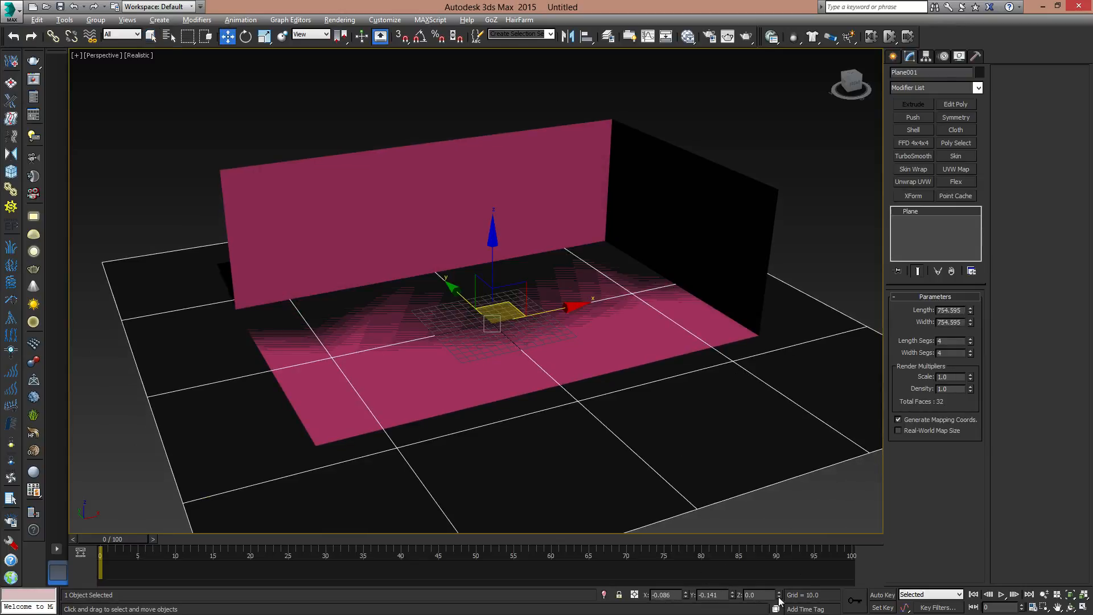
type("-.1")
key("Return")
middle_click_drag(541, 344, 563, 349, "alt")
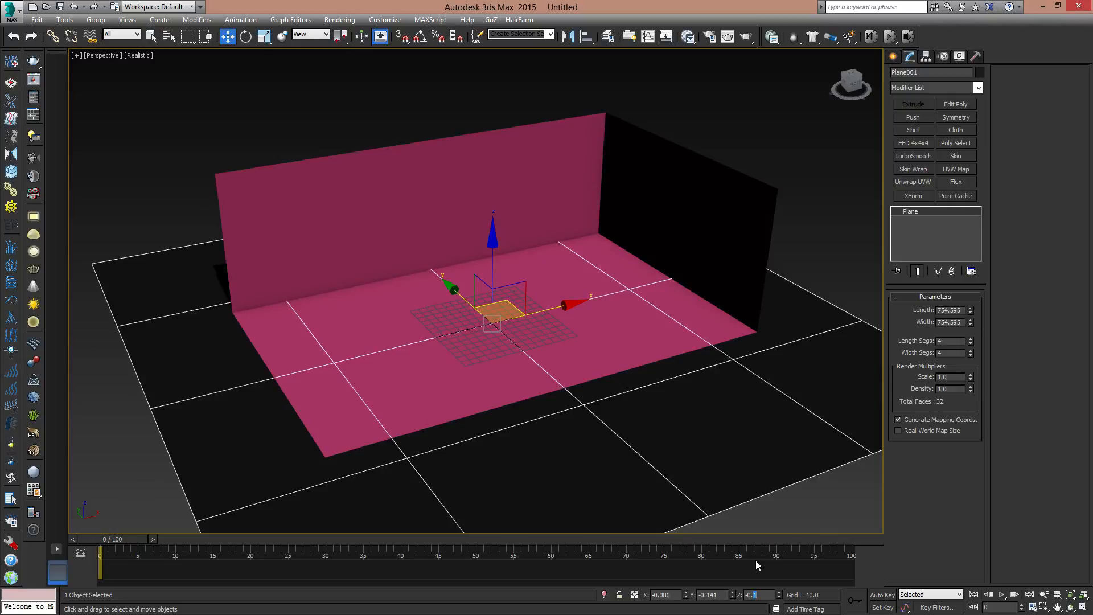
type("2")
key("Return")
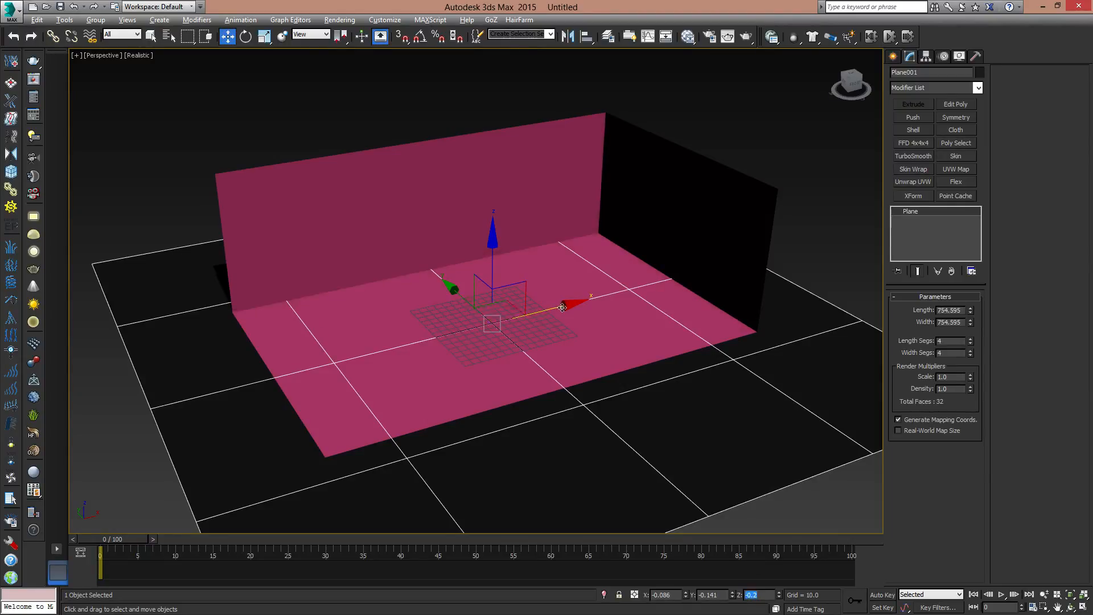
left_click(811, 225)
- Create a thin cylinder near the room's back-left corner, about 9.6 units in radius and 182 units high
scroll(596, 344, "up", 5)
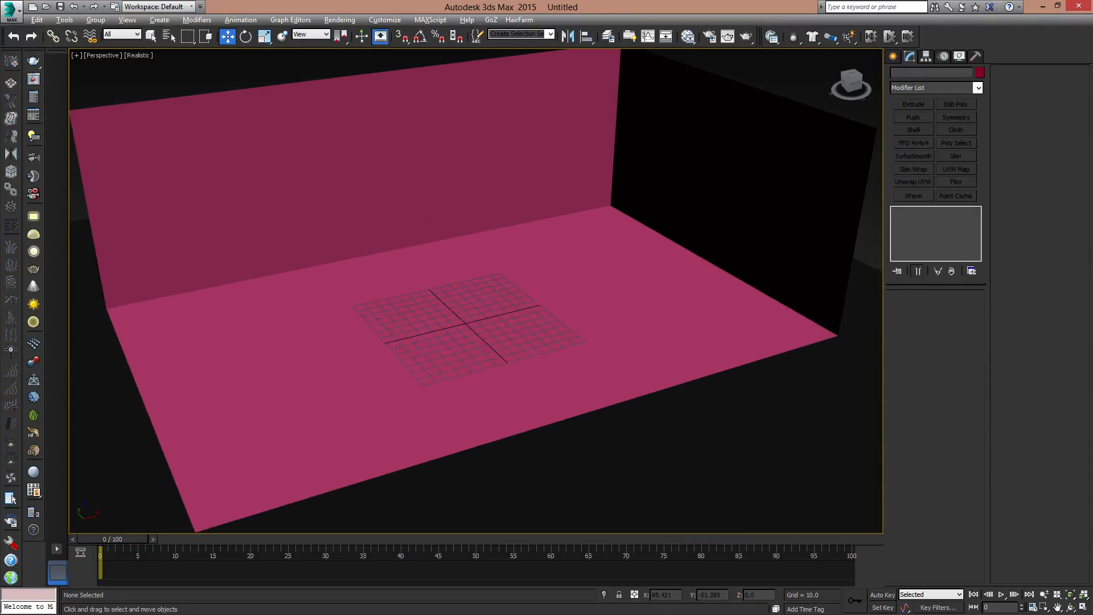
mouse_move(596, 344)
middle_mouse_down("alt")
mouse_move(606, 369)
mouse_move(564, 364)
mouse_move(610, 373)
mouse_move(607, 336)
middle_mouse_up("alt")
left_click(894, 57)
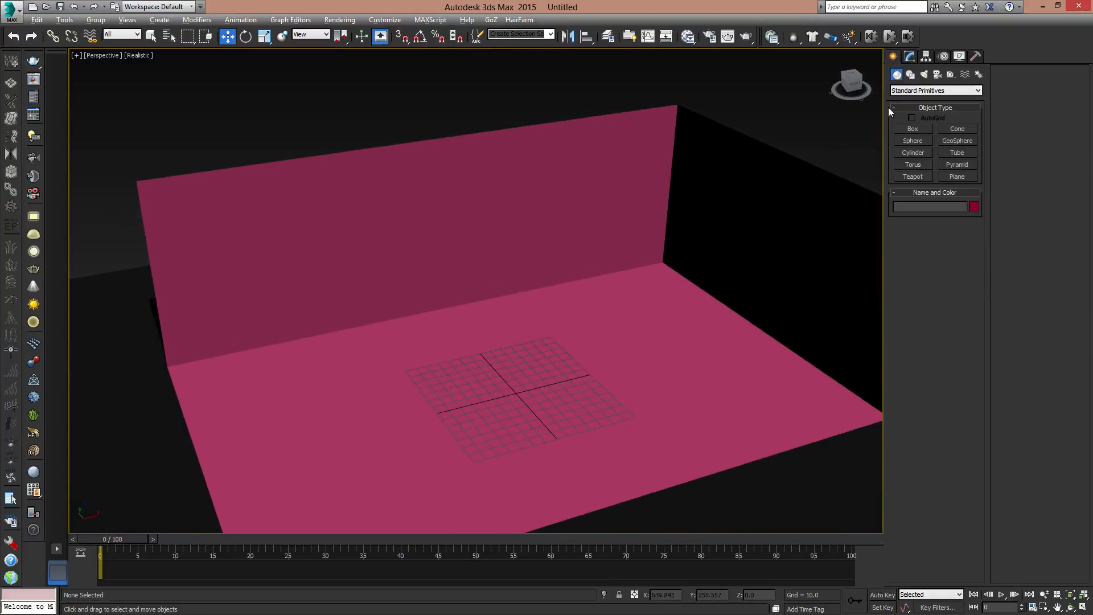
left_click(912, 153)
mouse_move(259, 382)
left_mouse_down()
mouse_move(270, 397)
mouse_move(262, 386)
left_mouse_up()
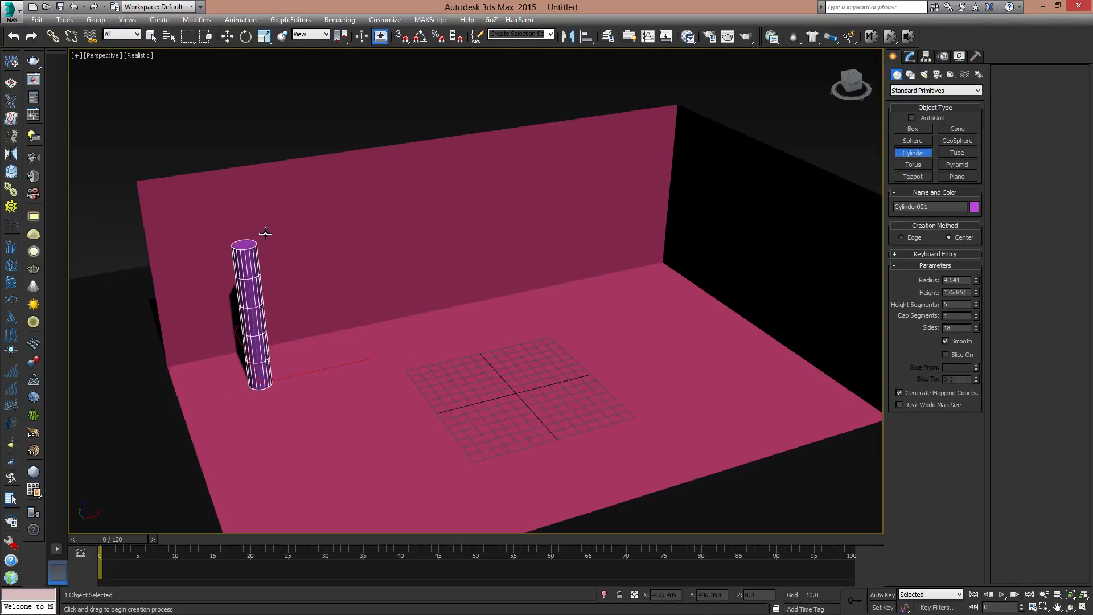
left_click(272, 169)
- Set the room box's height to 170 at the Box level of its modifier stack
key("w")
left_click(697, 146)
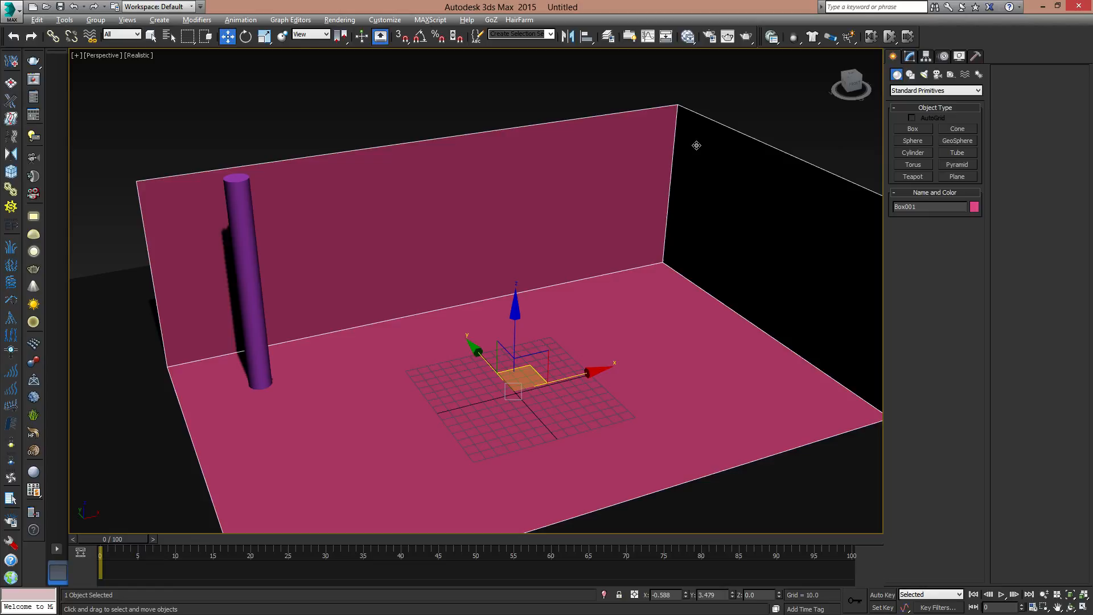
left_click(911, 75)
left_click(894, 57)
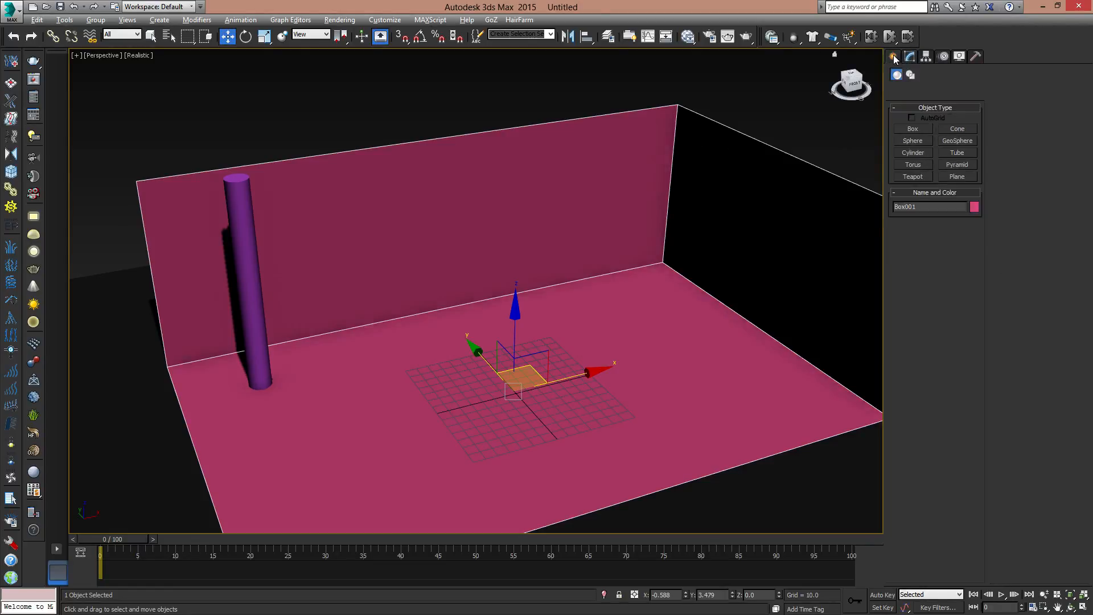
left_click(913, 58)
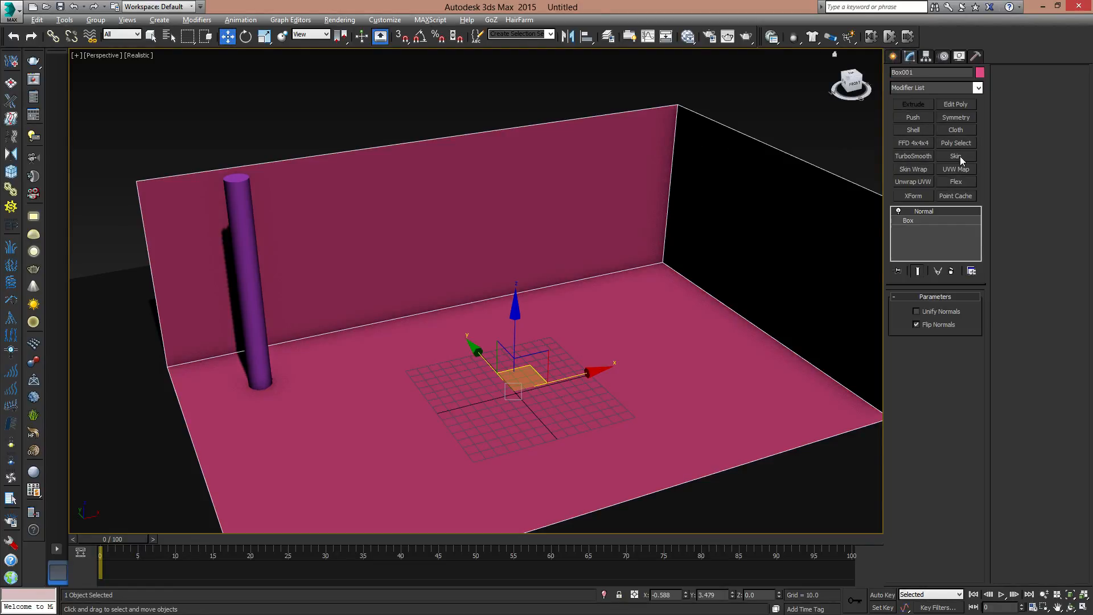
left_click(912, 221)
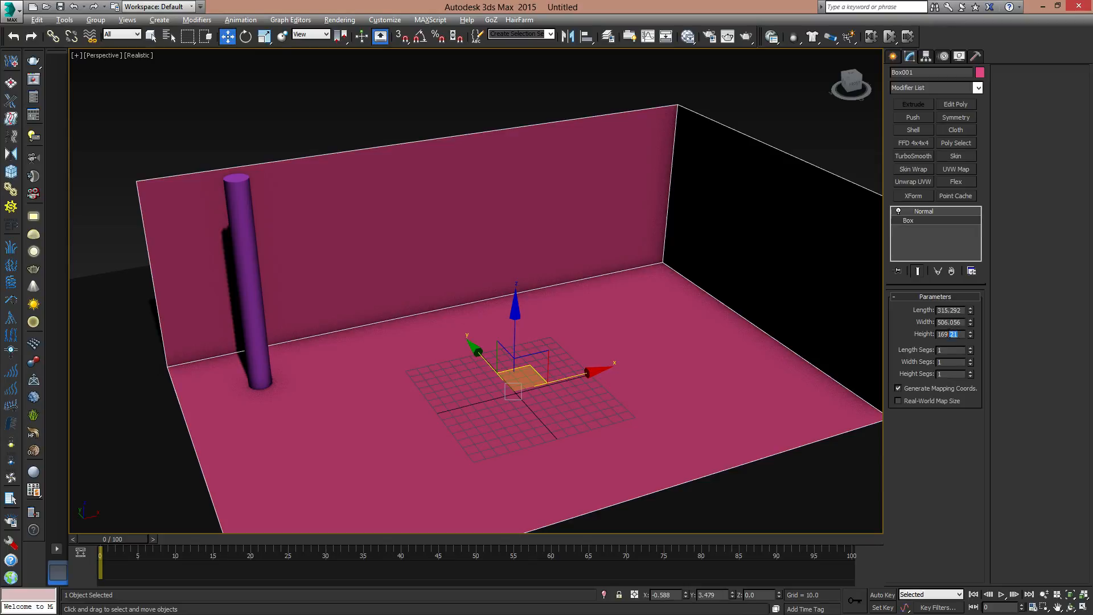
left_click_drag(949, 334, 894, 330)
type("170")
key("Return")
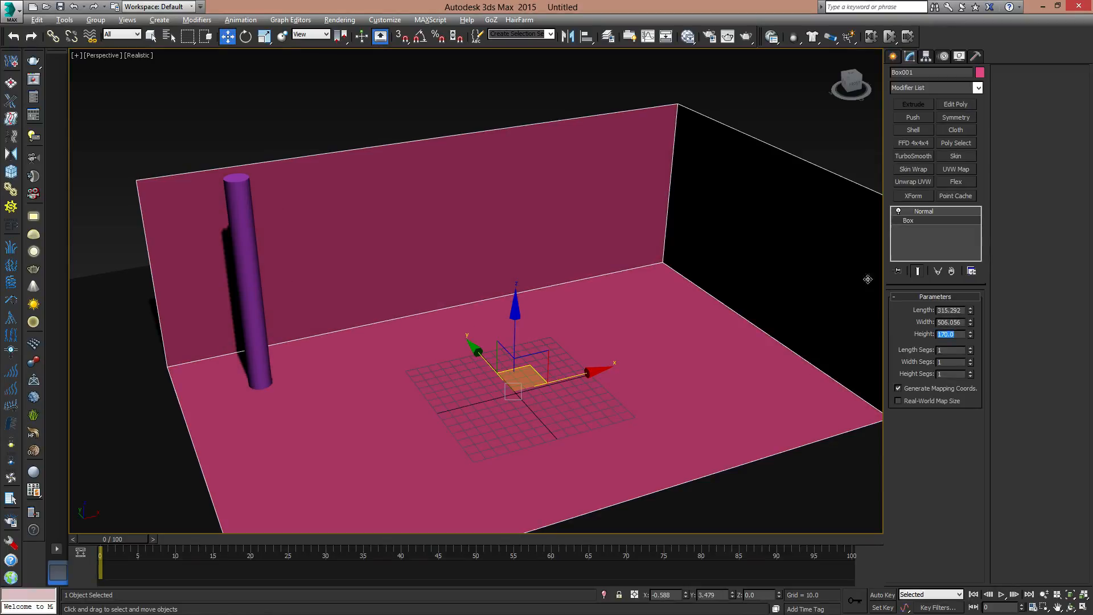
- Set the cylinder's height to 170
left_click(239, 239)
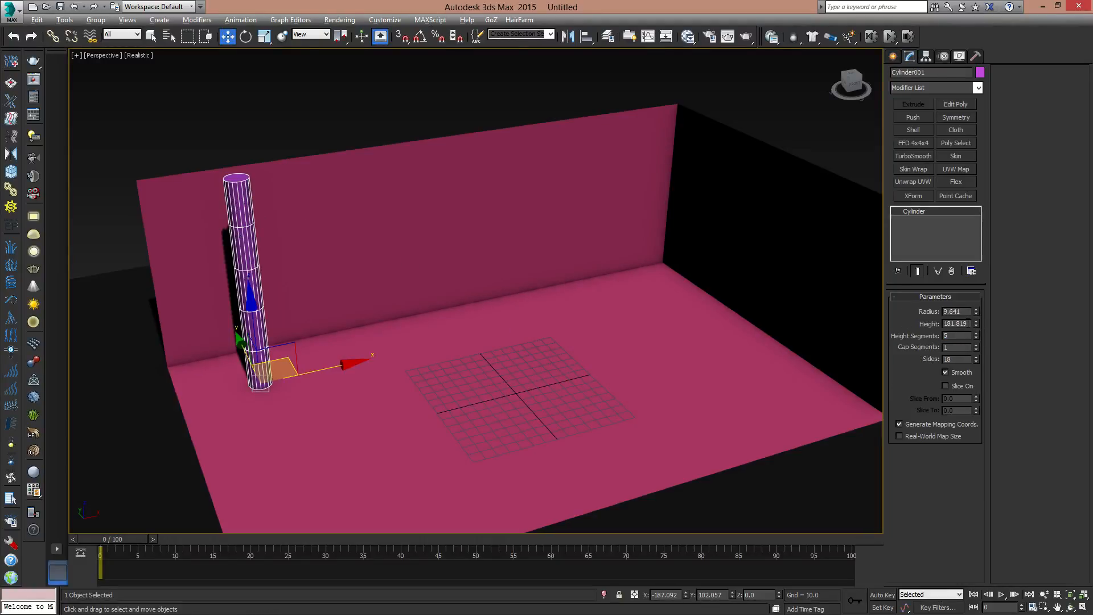
left_click_drag(970, 324, 938, 323)
type("170")
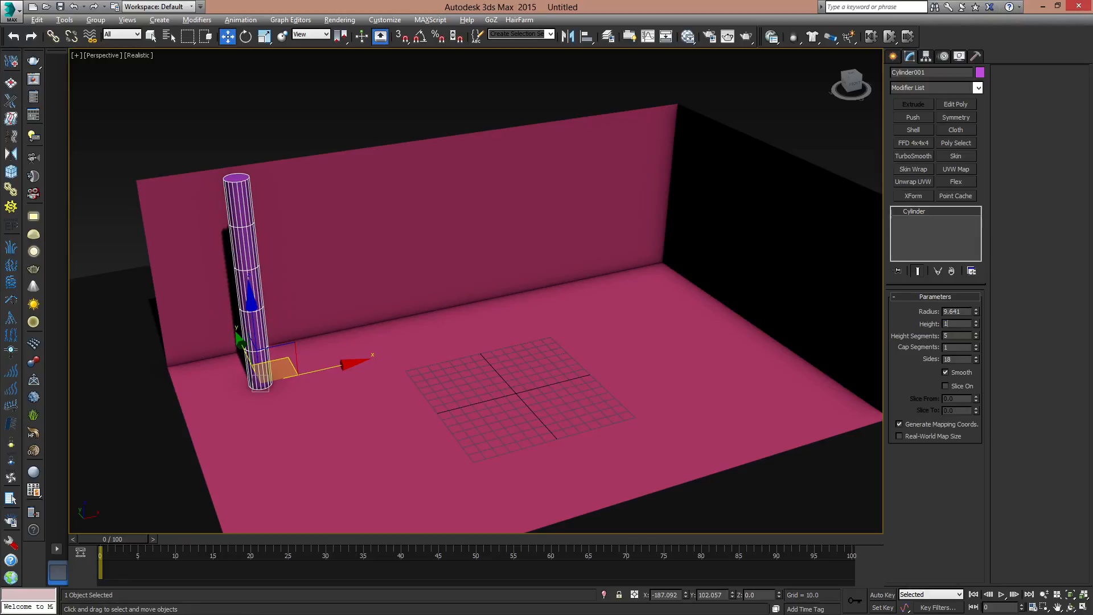
key("Return")
- Move the cylinder away from the back wall to about Y 53 and clone it three times along X, about 109 units apart
middle_click_drag(369, 329, 303, 307, "alt")
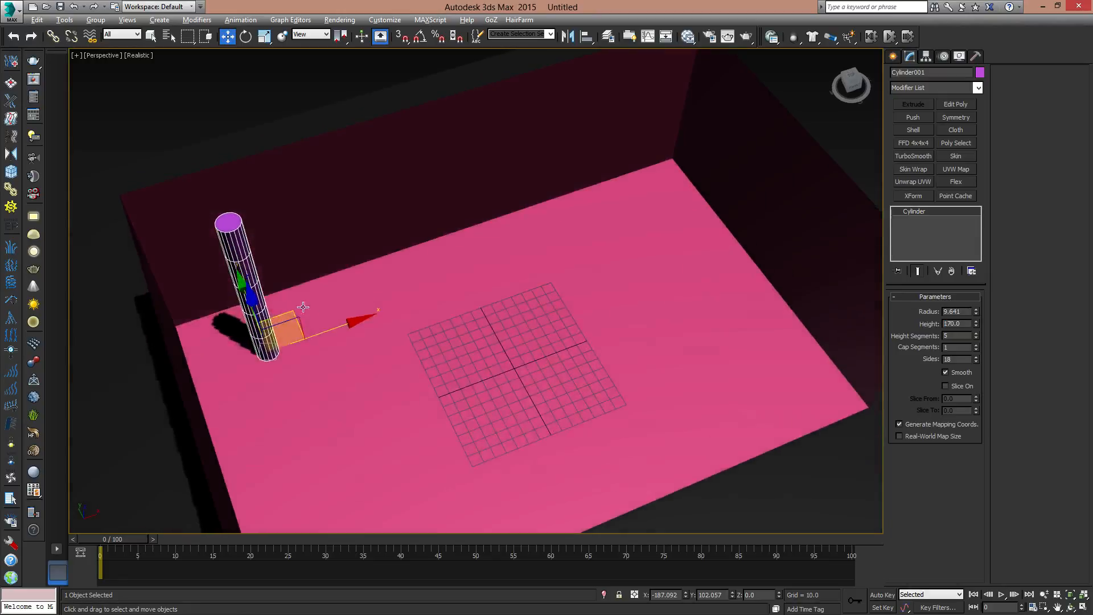
left_click_drag(293, 311, 314, 352)
middle_click_drag(371, 368, 358, 333)
mouse_move(365, 384)
left_mouse_down("shift")
mouse_move(546, 356)
mouse_move(483, 367)
left_mouse_up("shift")
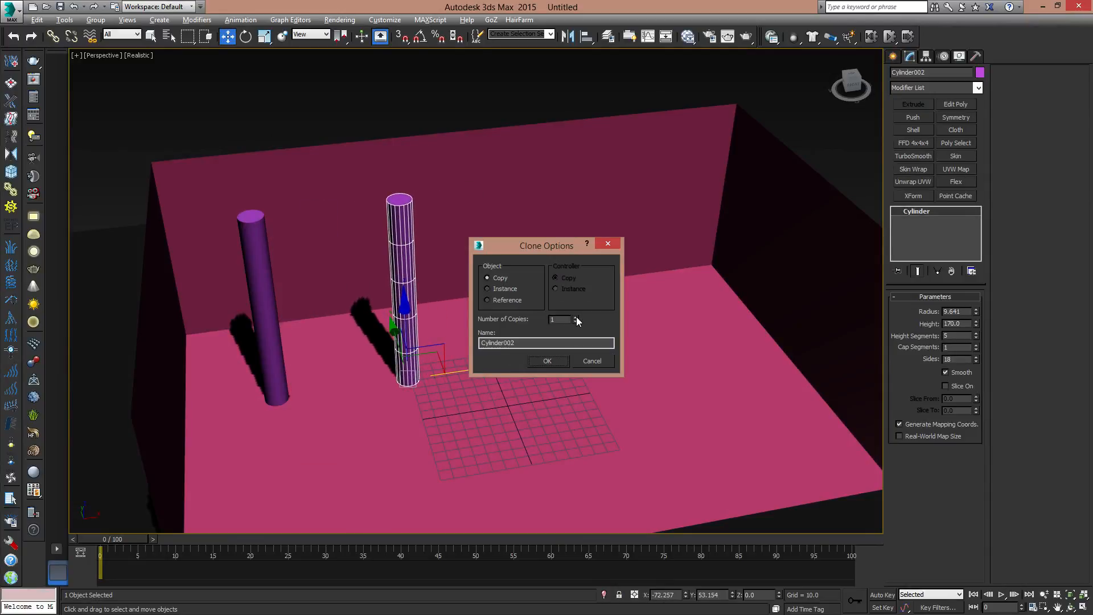
left_click(554, 364)
mouse_move(491, 360)
middle_mouse_down("alt")
mouse_move(520, 313)
mouse_move(492, 354)
middle_mouse_up("alt")
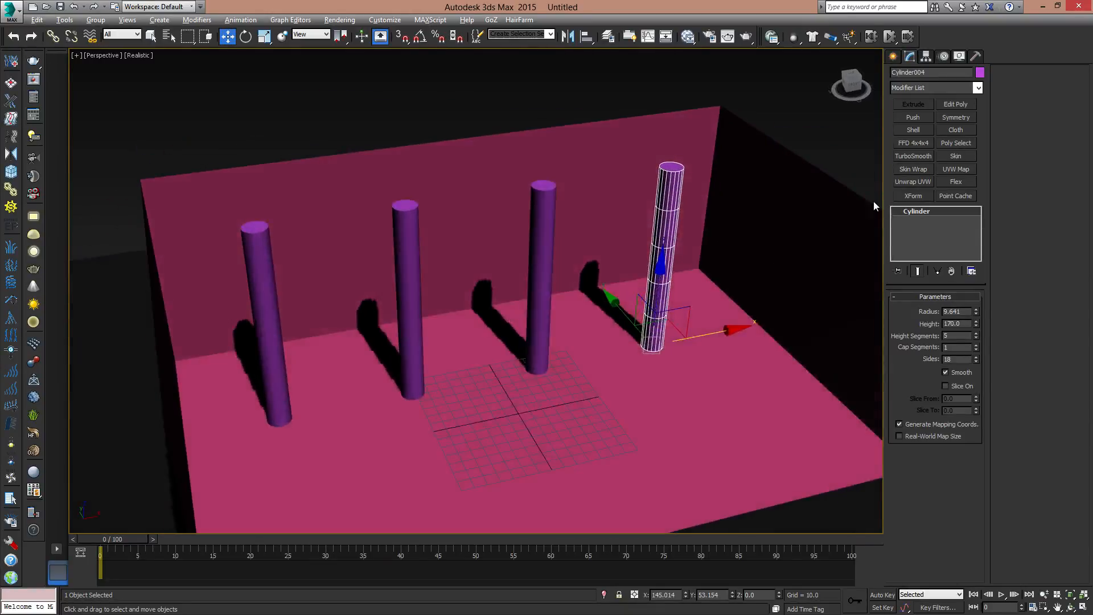
- Create a standard Free Spot light on the room floor in front of the rightmost column, at about X 158, Y -37
left_click(893, 55)
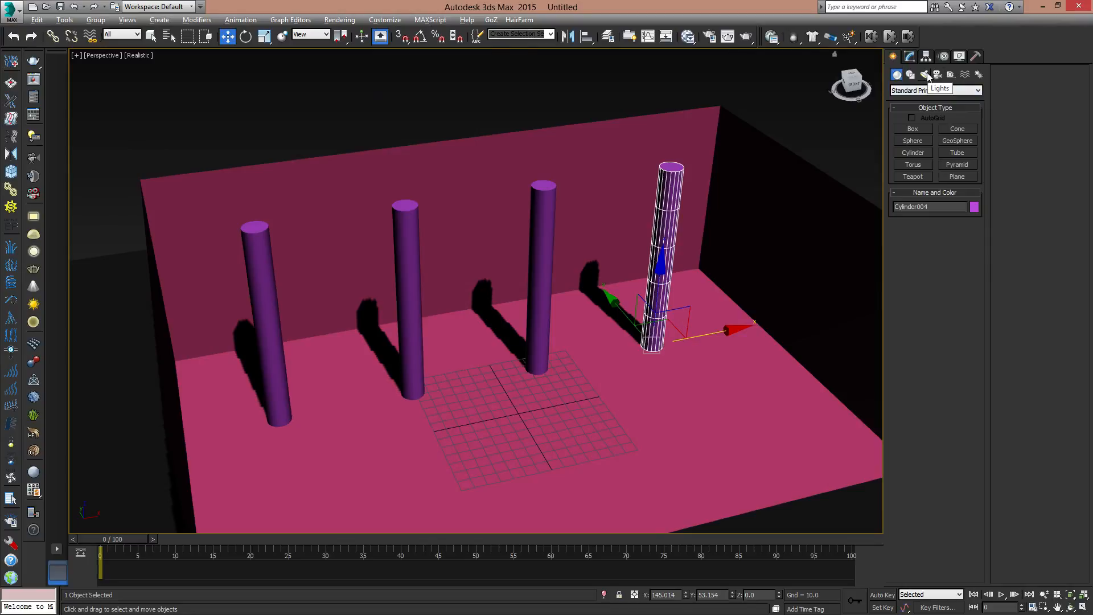
left_click(927, 78)
left_click(934, 91)
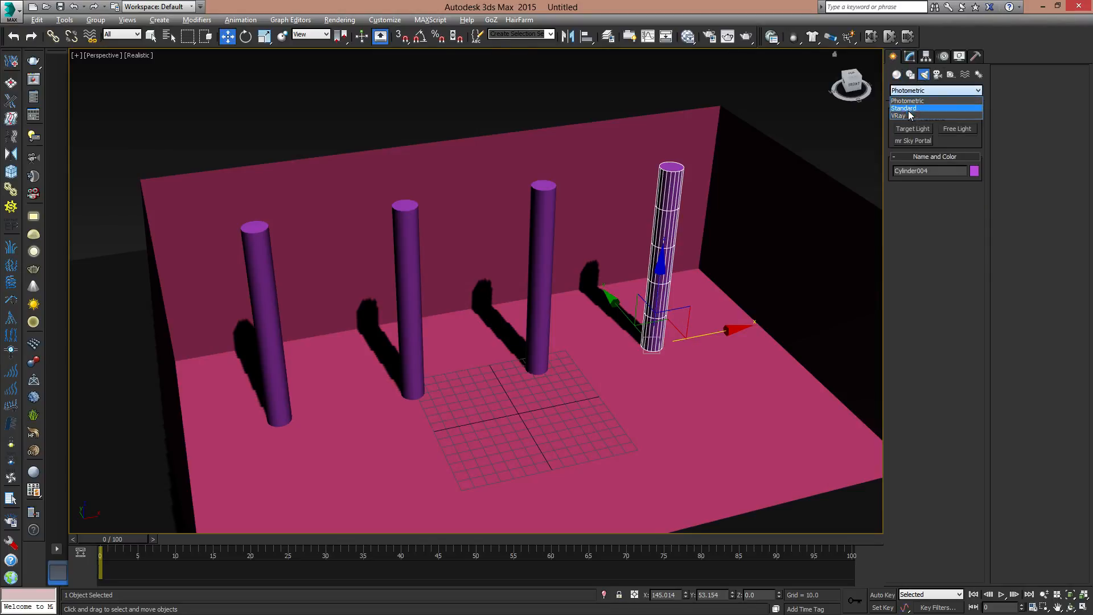
left_click(909, 121)
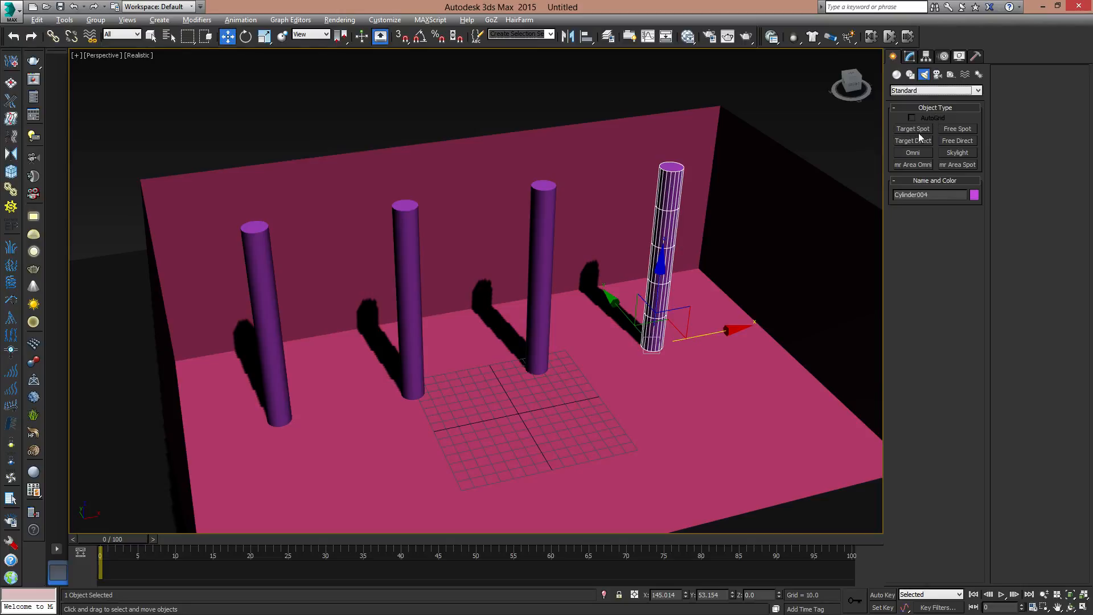
left_click(960, 129)
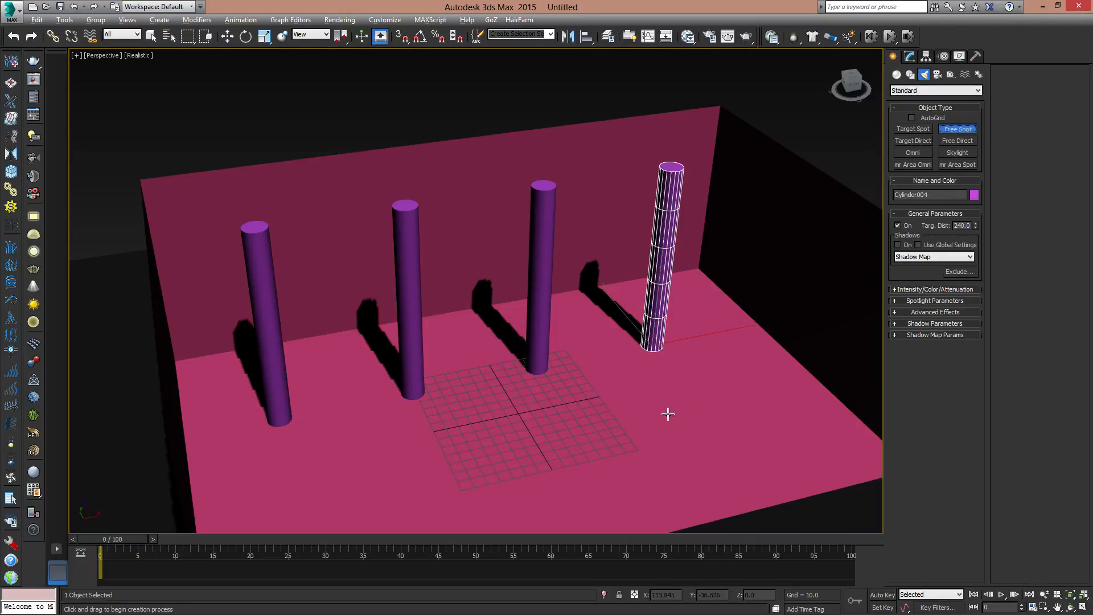
left_click(716, 399)
key("w")
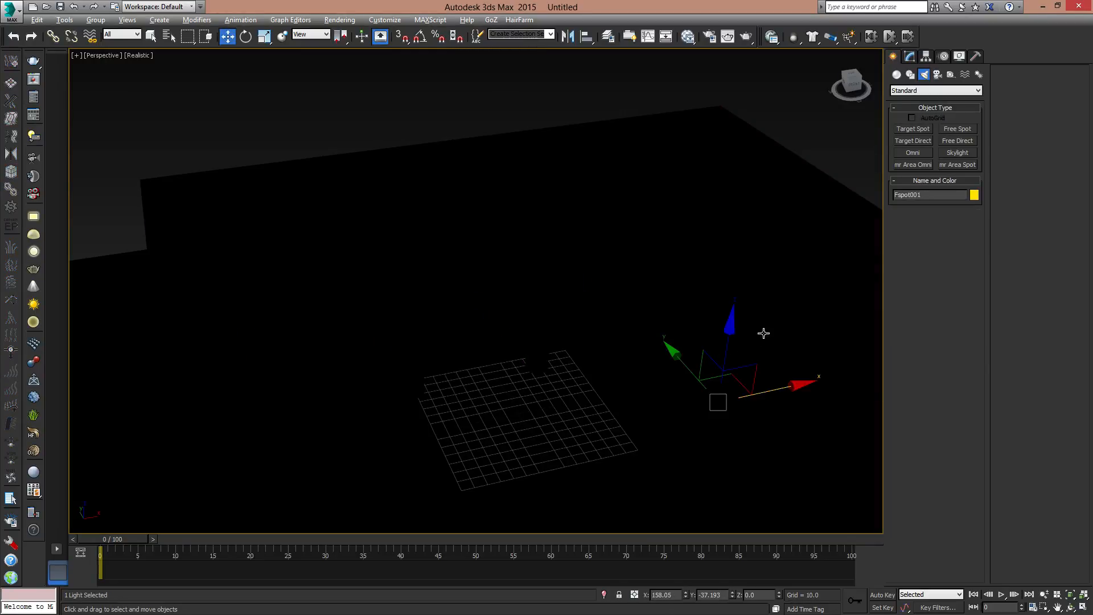
- Raise the free spotlight to a Z position of 170
middle_click_drag(764, 333, 668, 342)
middle_click_drag(727, 378, 682, 315)
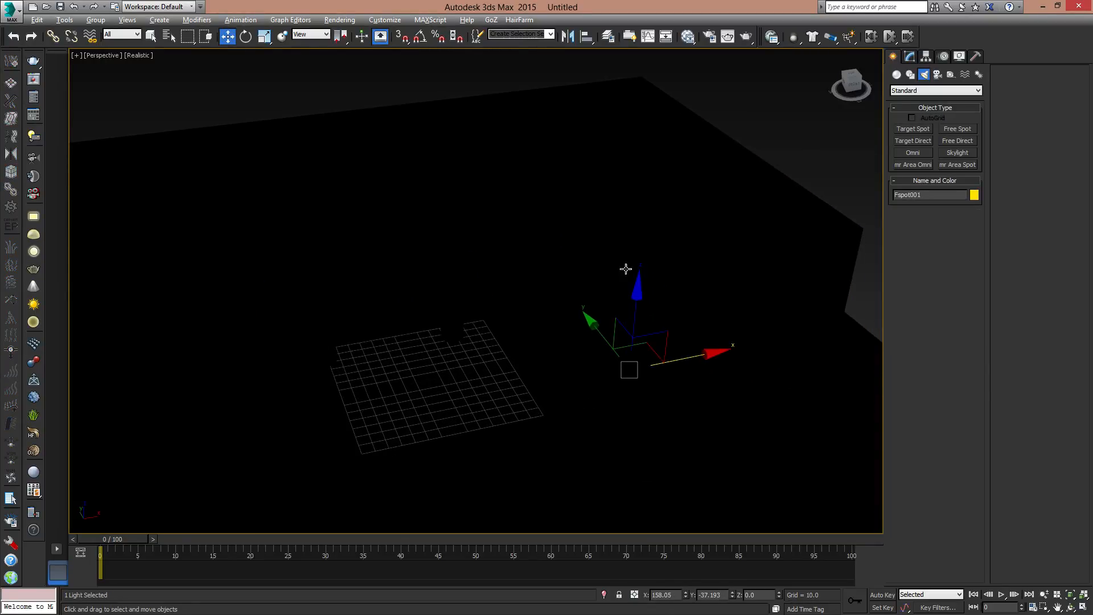
left_click_drag(638, 292, 677, 125)
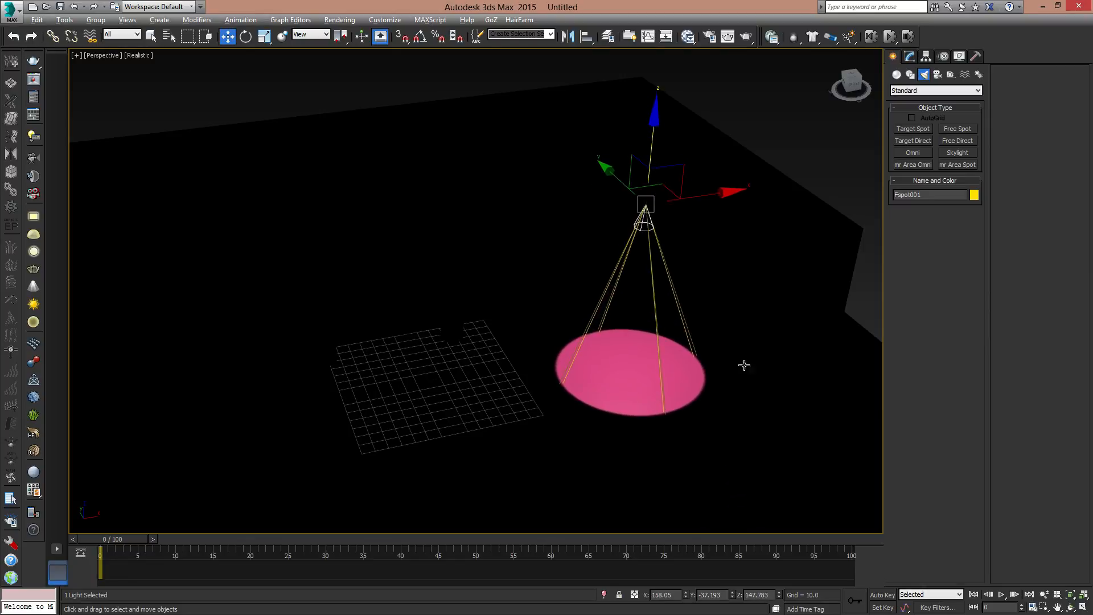
left_click(767, 595)
type("170")
key("Return")
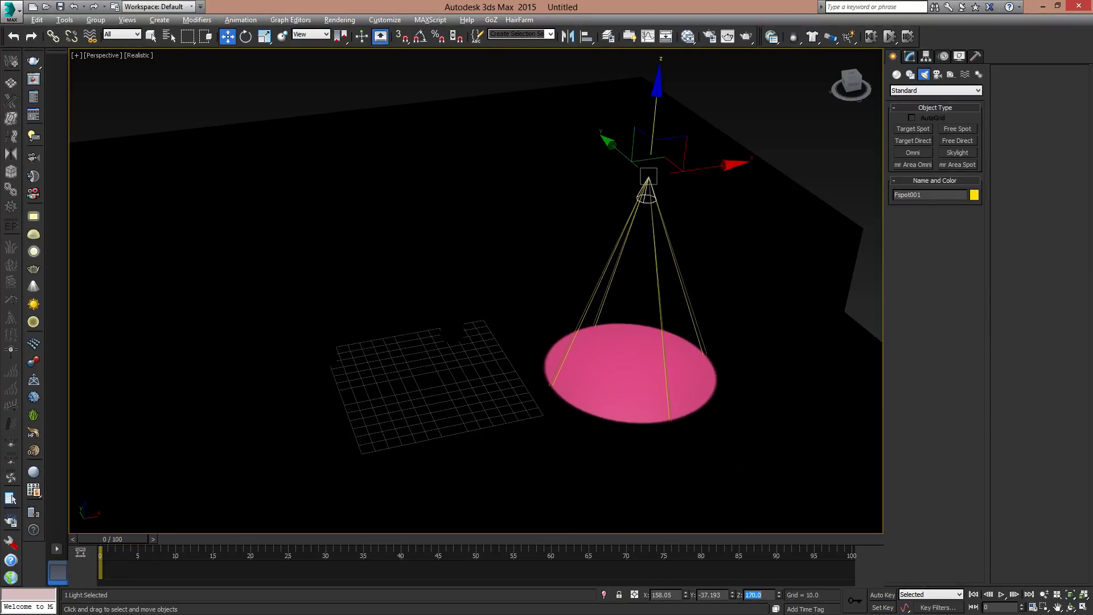
- Move the spotlight to about X 13, Y -49 in front of the columns and switch the viewport to Shaded display
middle_click_drag(646, 262, 674, 310, "alt")
left_click_drag(674, 310, 539, 340)
mouse_move(580, 364)
middle_mouse_down("alt")
mouse_move(611, 300)
mouse_move(598, 381)
mouse_move(583, 322)
mouse_move(568, 352)
middle_mouse_up("alt")
scroll(538, 363, "up", 4)
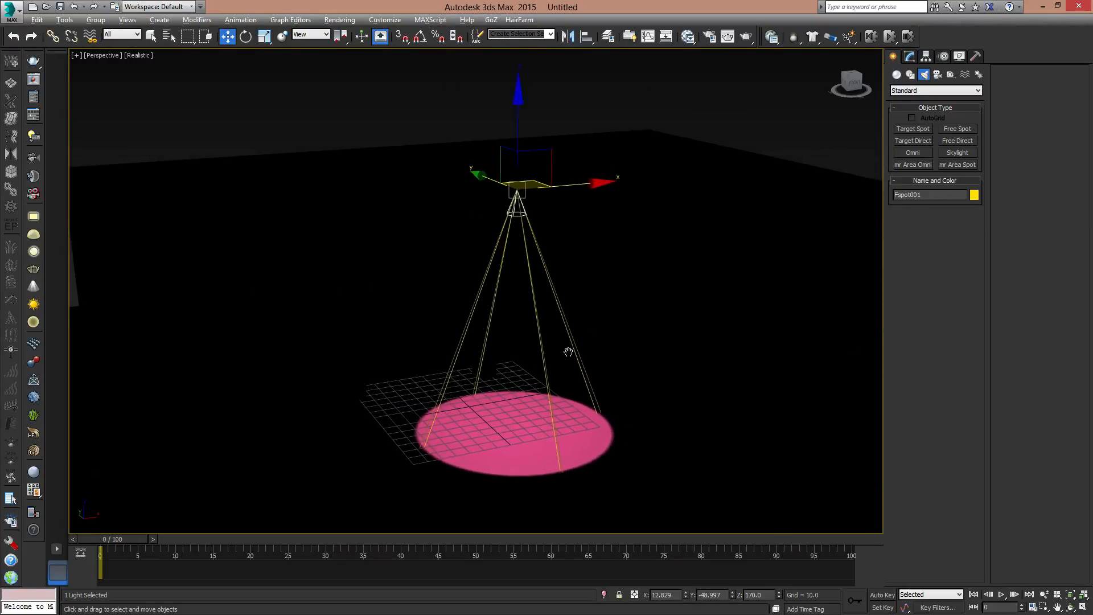
left_click(148, 56)
left_click(182, 81)
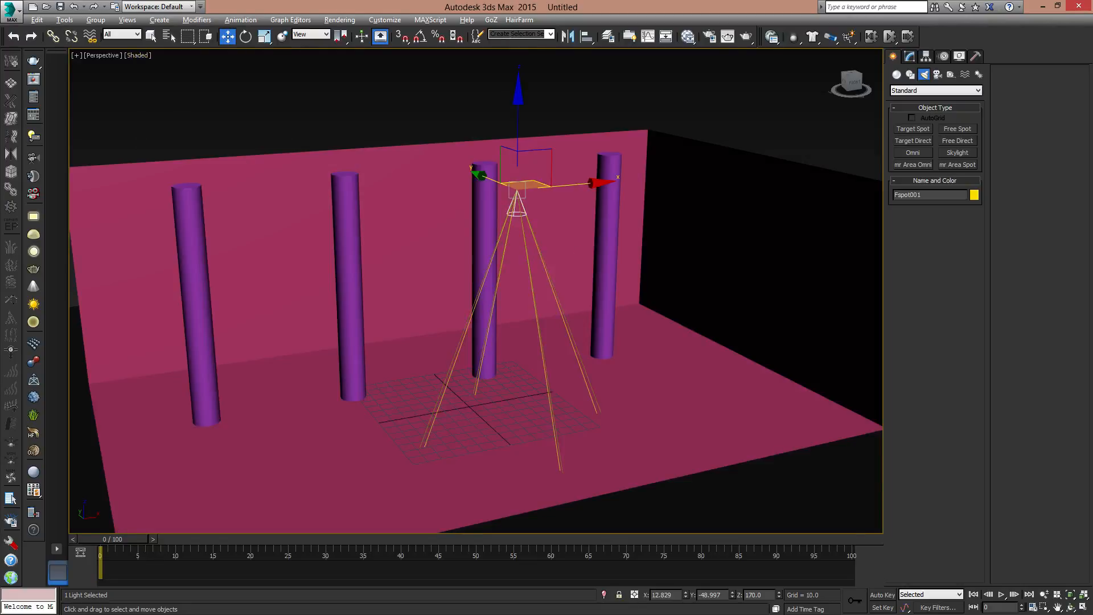
- Clone the free spotlight along X in front of the columns as two instances
scroll(561, 225, "down", 3)
middle_click_drag(561, 225, 551, 270, "alt")
mouse_move(554, 266)
left_mouse_down()
mouse_move(491, 251)
mouse_move(508, 256)
mouse_move(411, 285)
mouse_move(587, 298)
left_mouse_up()
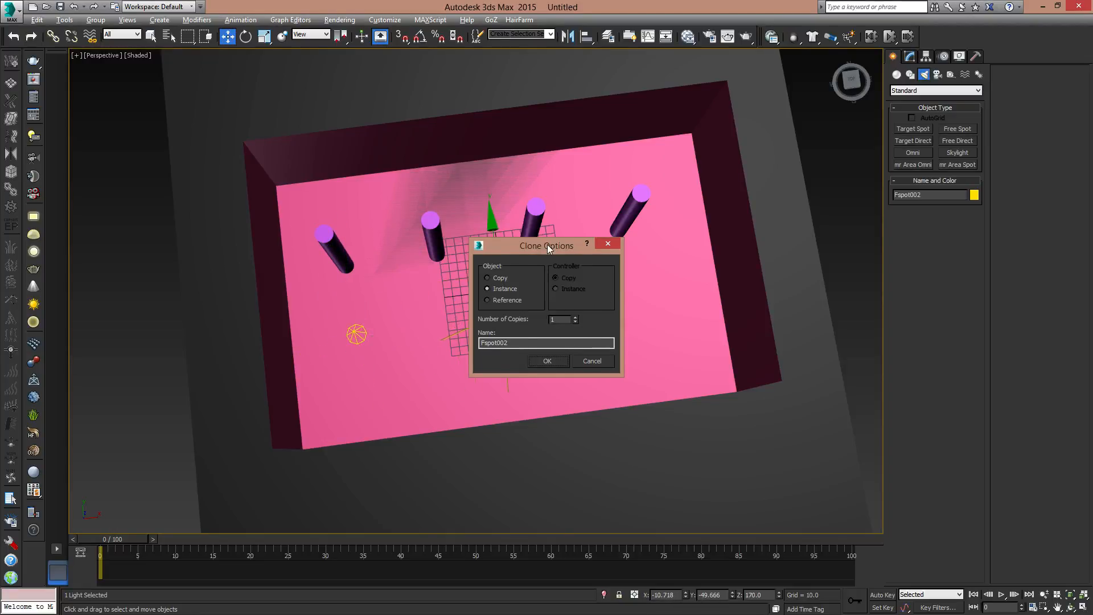
left_click_drag(548, 246, 709, 222)
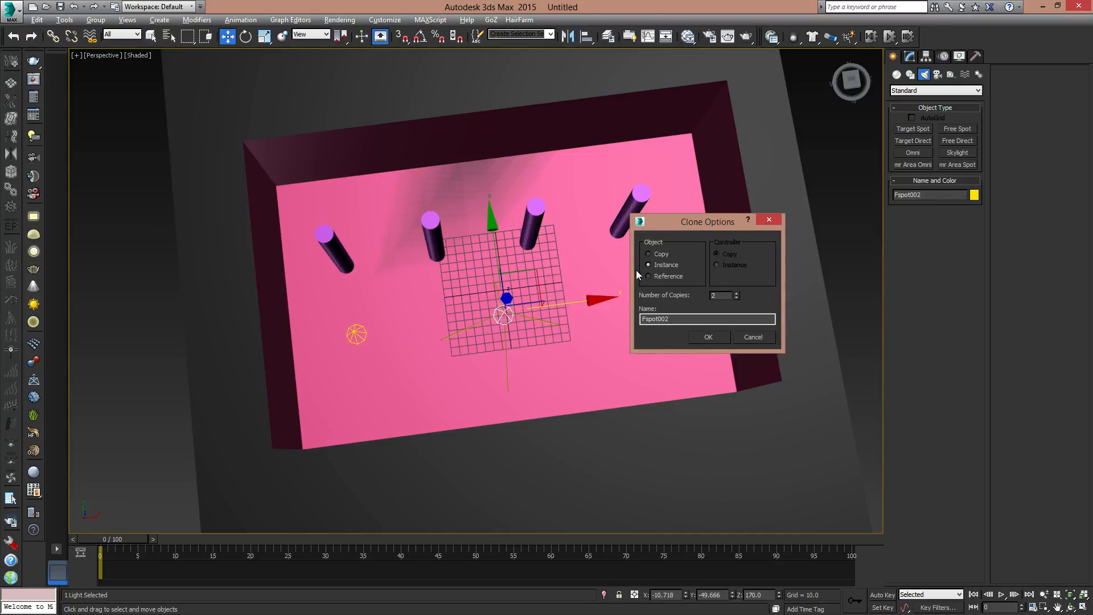
left_click(722, 338)
- Select all three spotlights and shift them along X so the middle one sits at about X 19
middle_click_drag(644, 371, 474, 220, "alt")
left_click(501, 221, "ctrl")
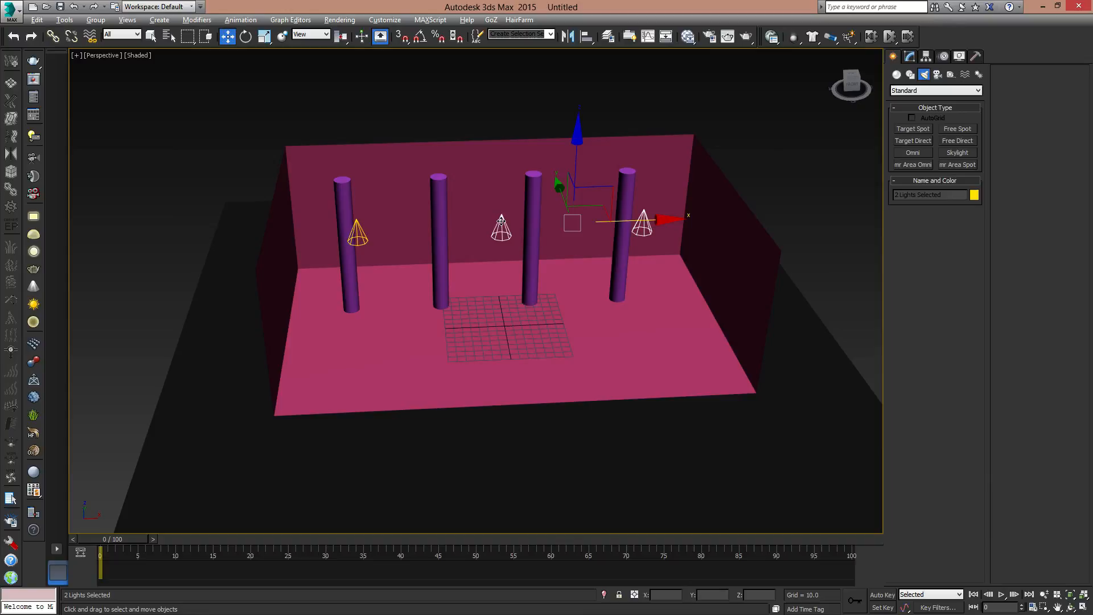
left_click(357, 230, "ctrl")
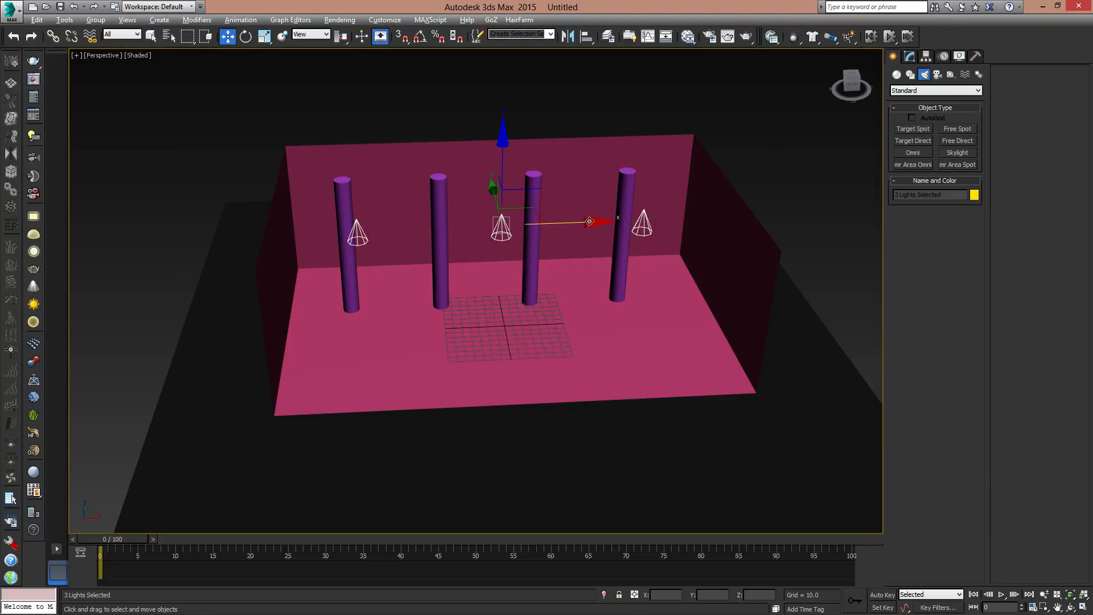
left_click_drag(590, 221, 618, 220)
middle_click_drag(626, 293, 577, 289, "alt")
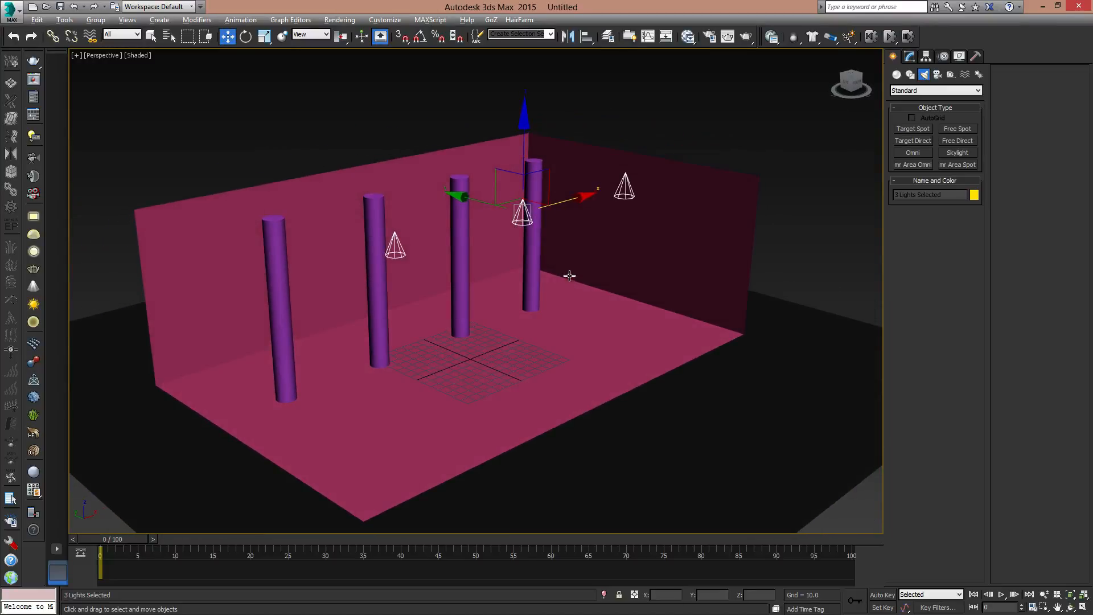
left_click(731, 134)
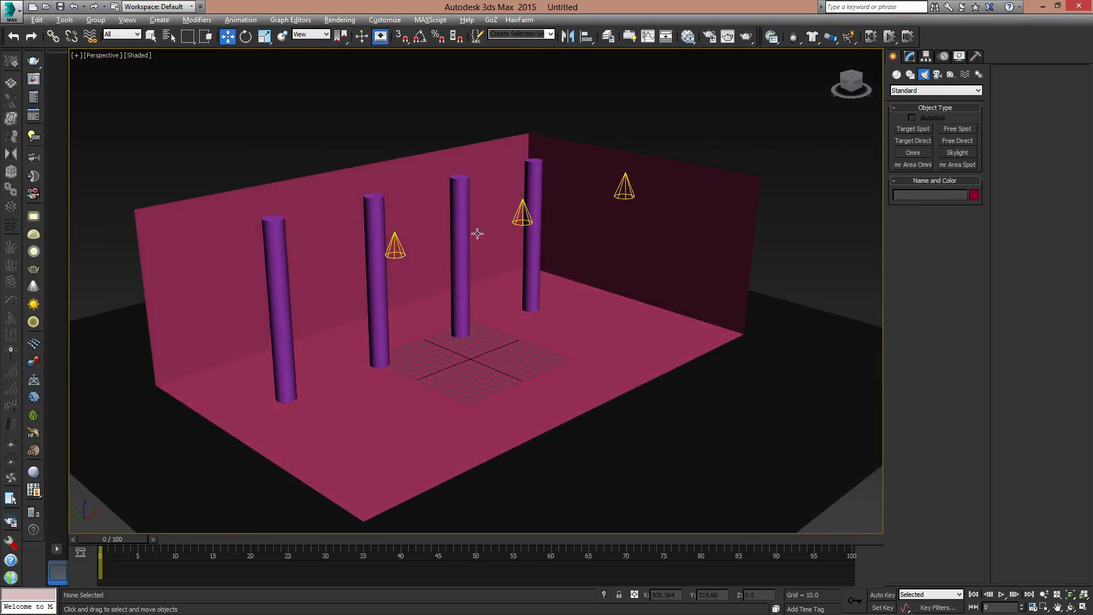
- Select the middle spotlight and switch the viewport to Realistic display
left_click(522, 206)
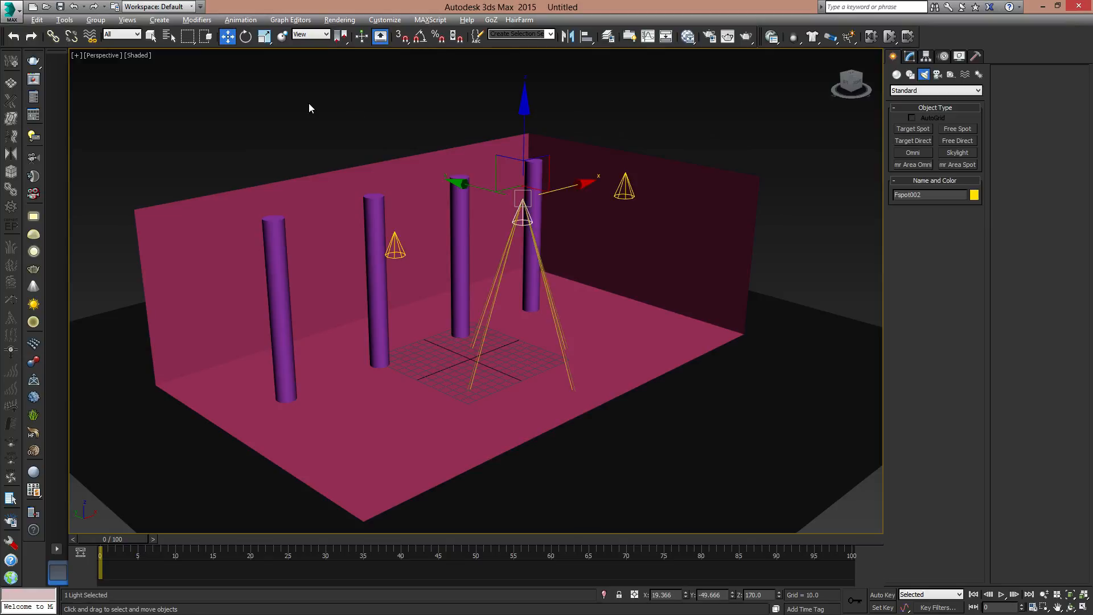
left_click(139, 56)
left_click(165, 67)
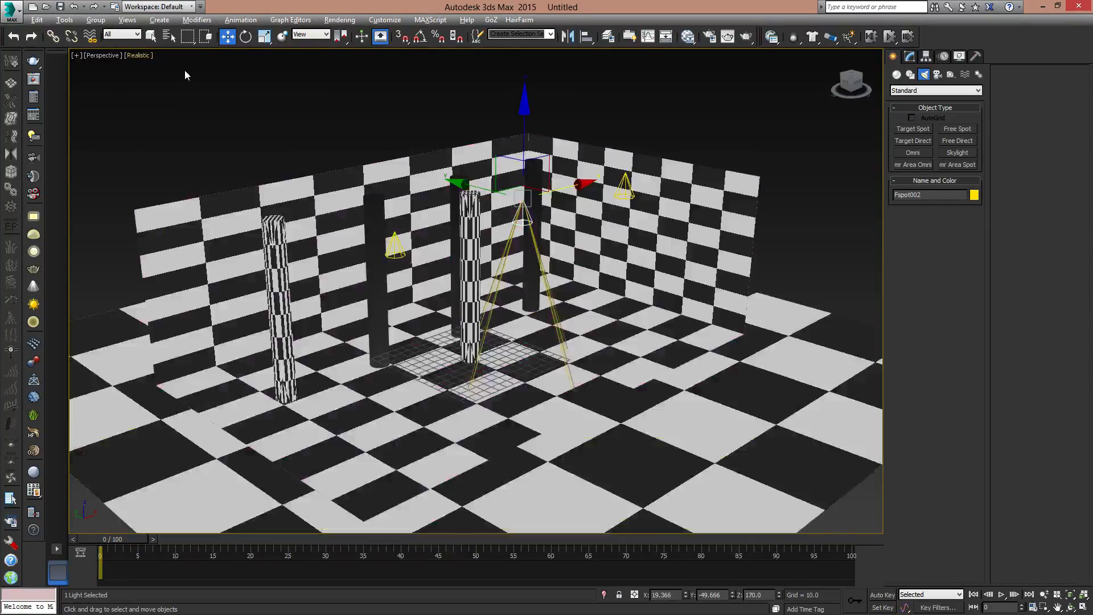
middle_click_drag(519, 277, 563, 229, "alt")
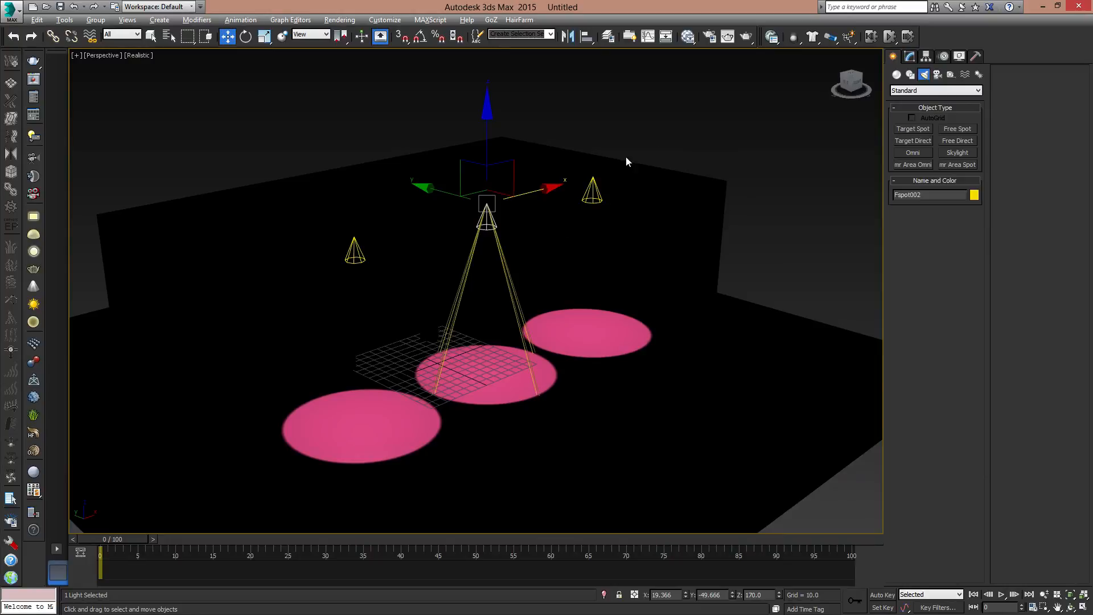
- Turn on shadows for the instanced spotlights and set the shadow type to mental ray Shadow Map
left_click(910, 57)
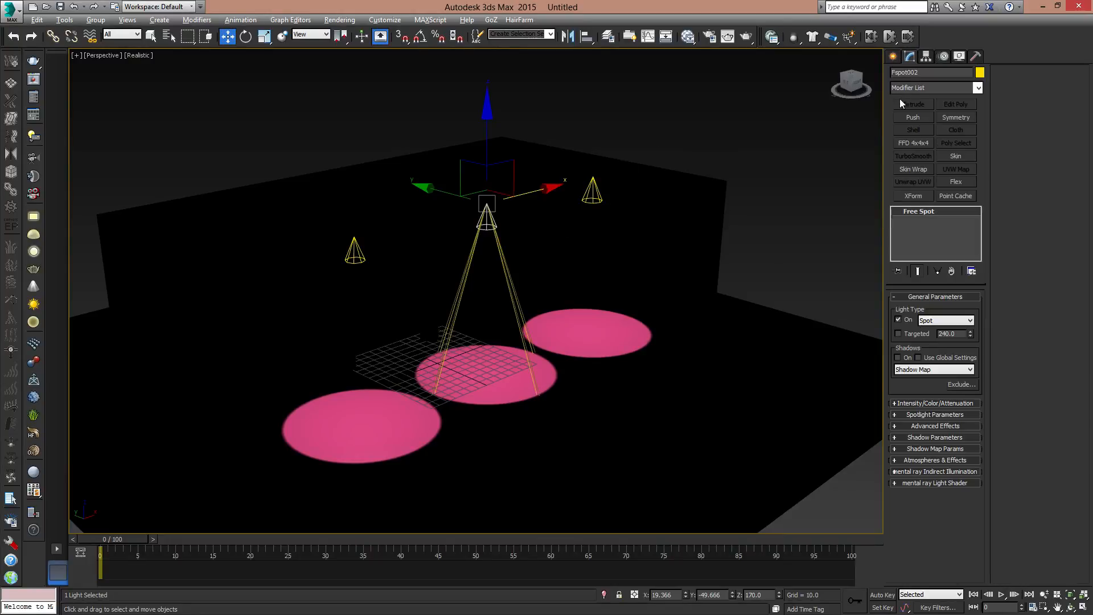
left_click(899, 358)
left_click(901, 403)
left_click(904, 403)
left_click(934, 369)
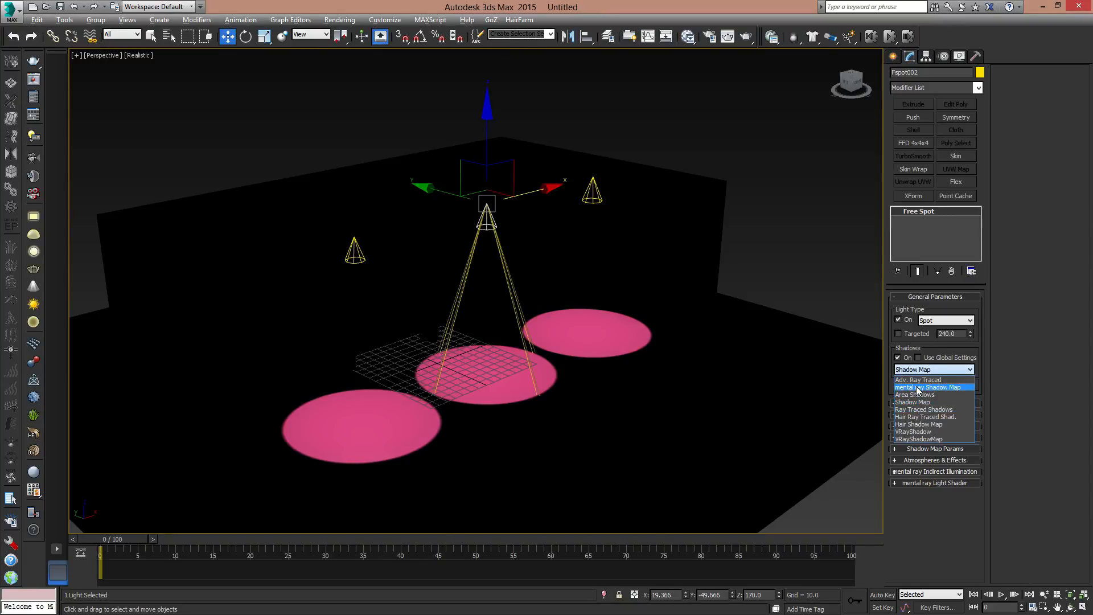
left_click(917, 387)
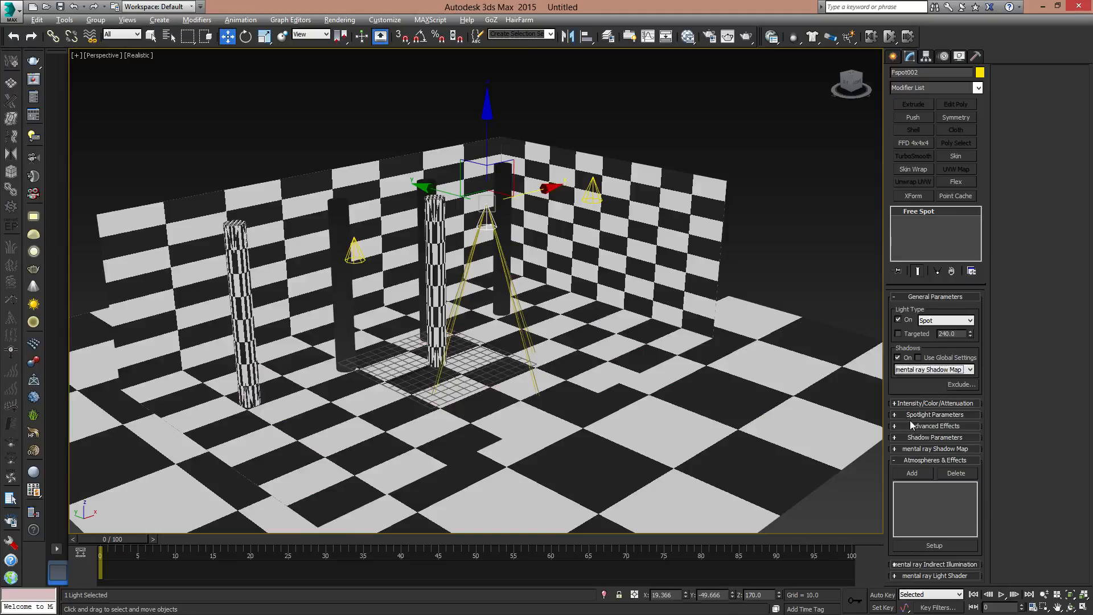
- Widen the spotlight cones to a hotspot of 54.0 and a falloff of 94.2
left_click(896, 414)
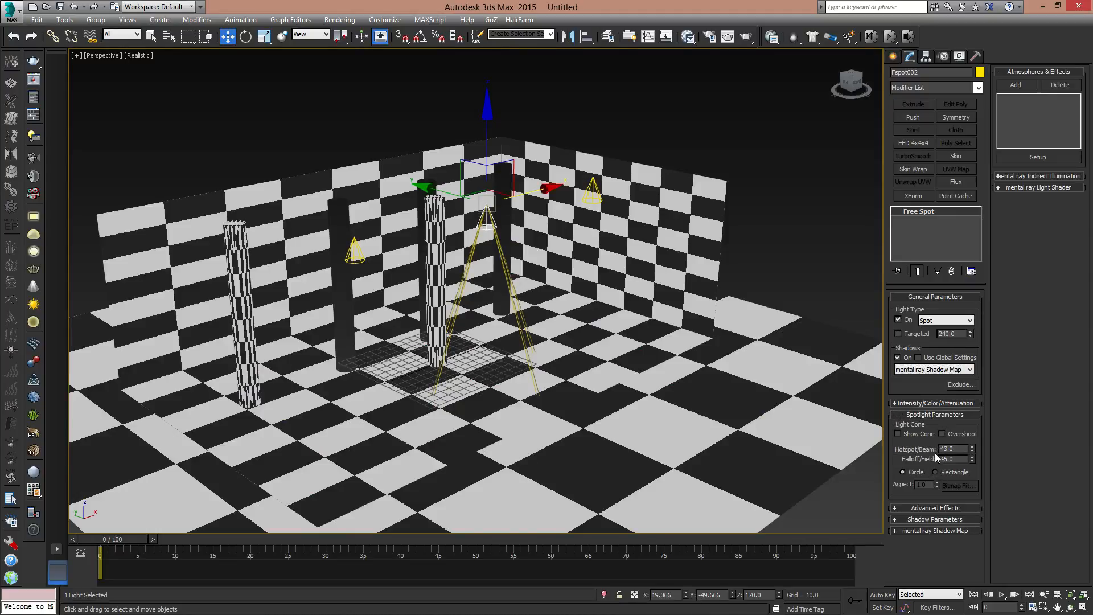
left_click_drag(972, 460, 946, 203)
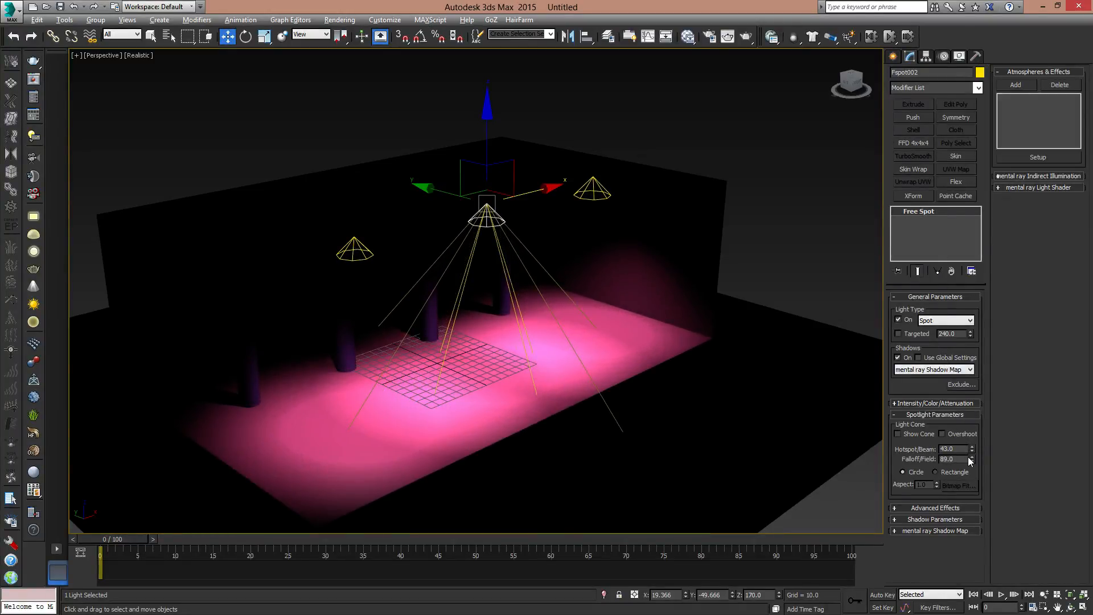
left_click_drag(973, 460, 985, 508)
left_click_drag(972, 455, 966, 403)
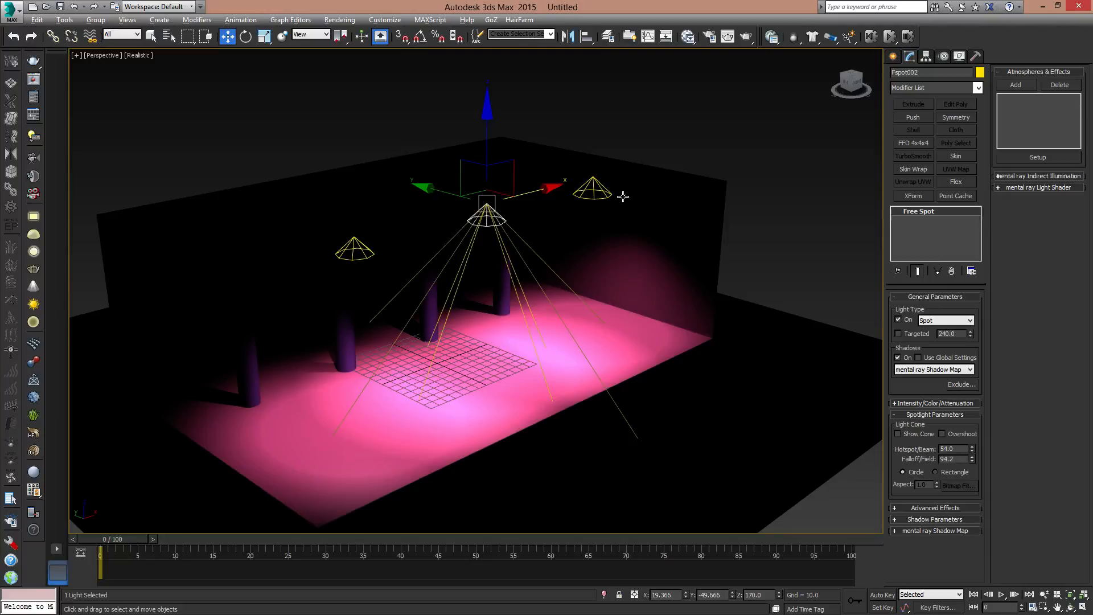
mouse_move(623, 196)
middle_mouse_down("alt")
mouse_move(638, 228)
mouse_move(572, 312)
mouse_move(614, 321)
mouse_move(641, 251)
middle_mouse_up("alt")
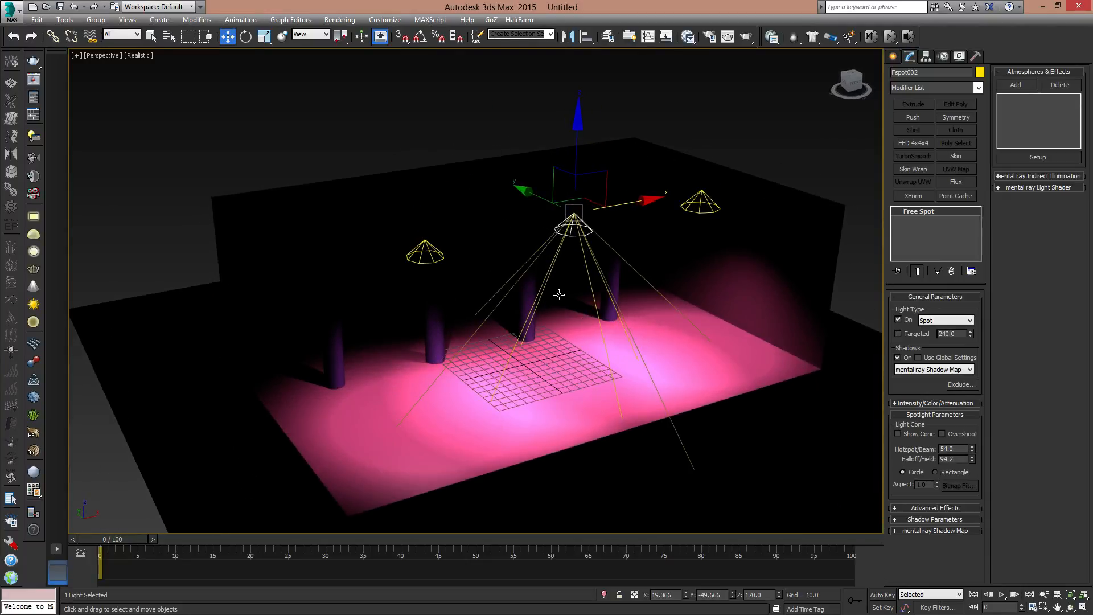
- Create a Standard material in the Slate Material Editor and minimize the editor
key("m")
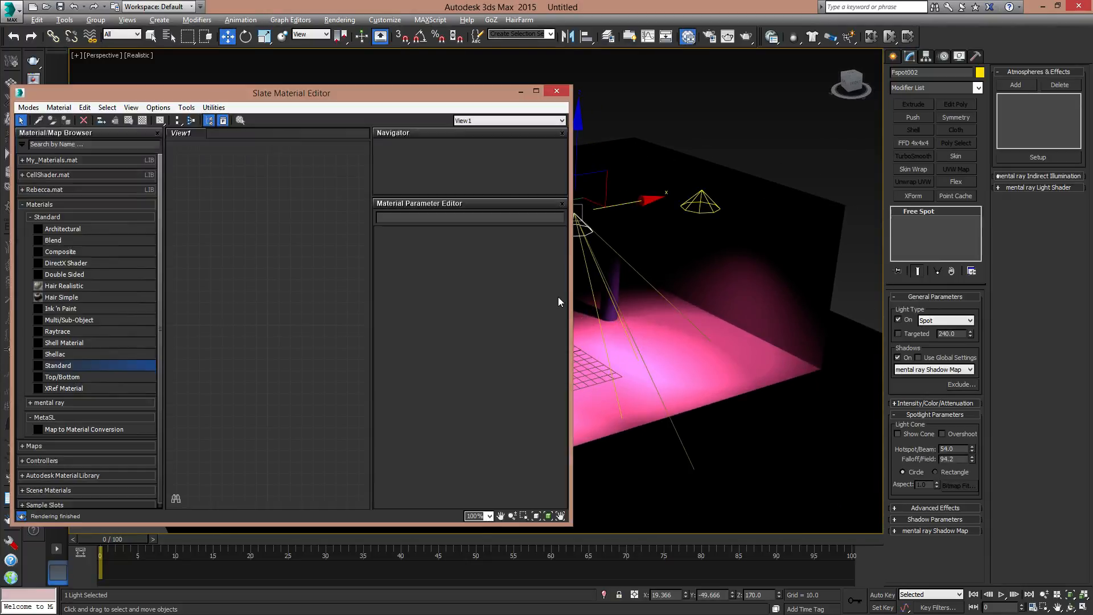
double_click(68, 366)
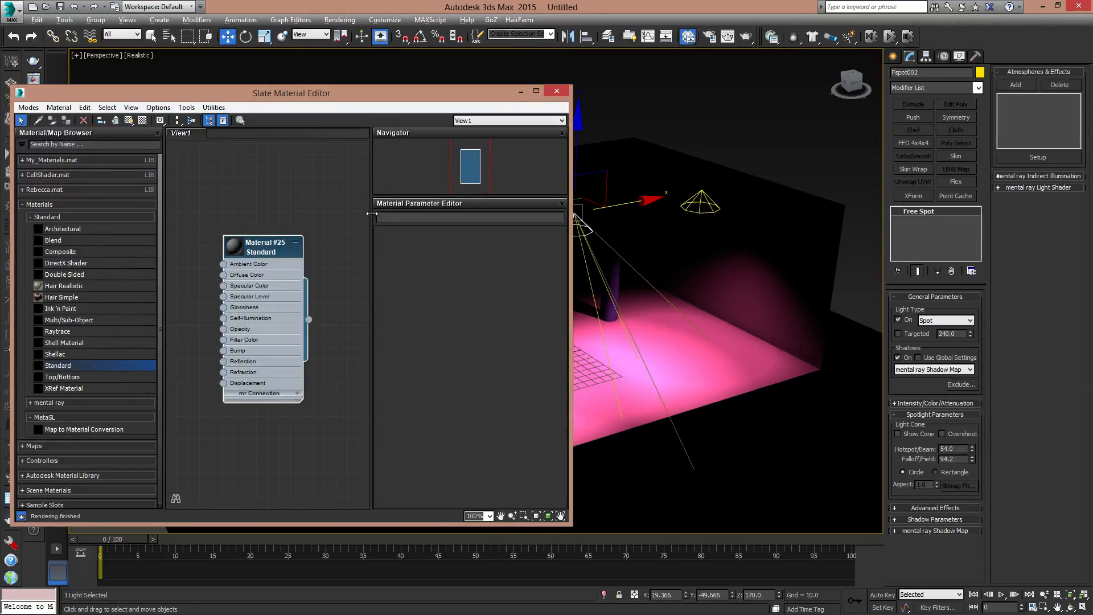
left_click_drag(467, 98, 905, 93)
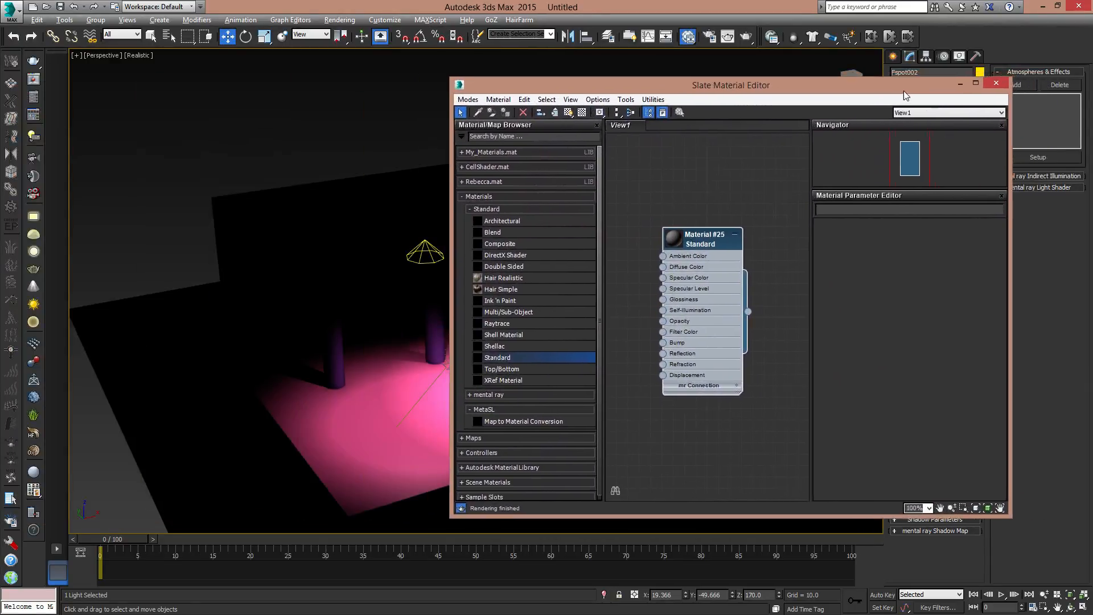
left_click(961, 83)
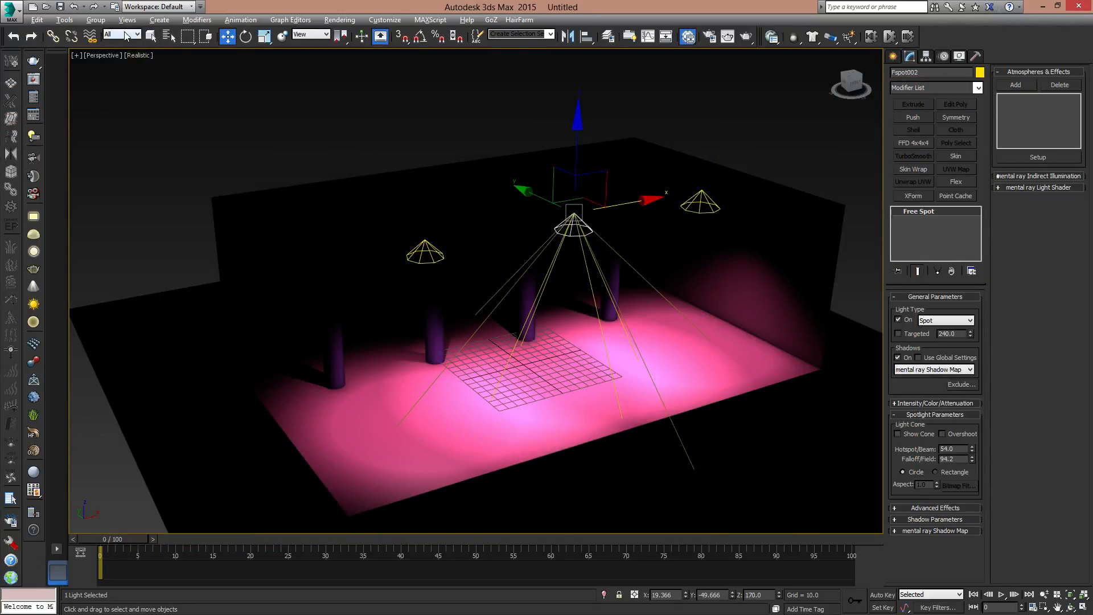
- Limit selection to Geometry, select all room objects and columns, and assign the new Standard material to them
left_click(126, 36)
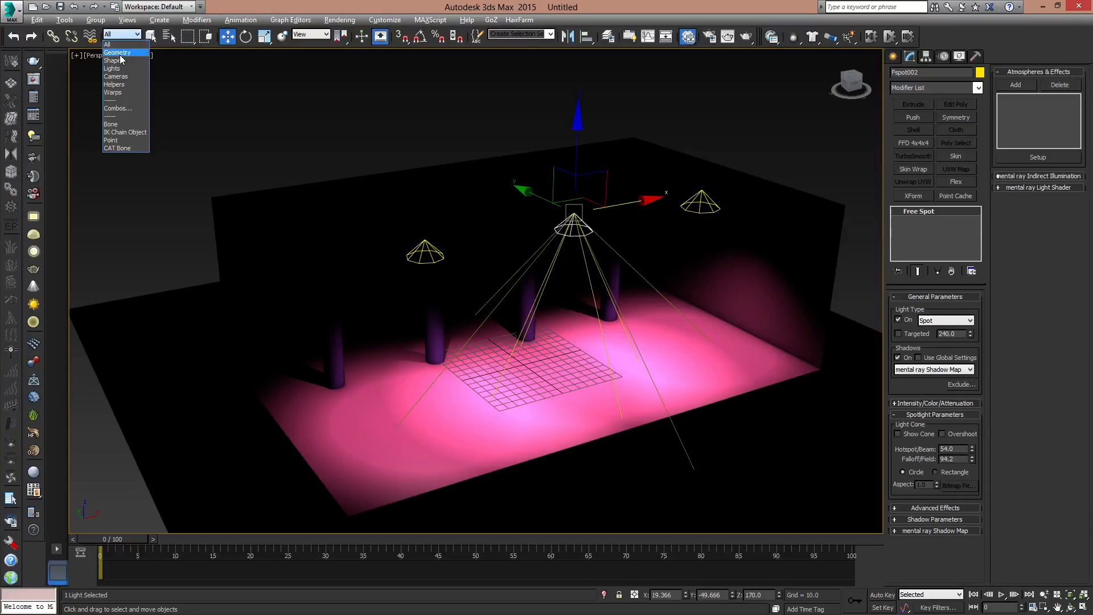
left_click(120, 52)
left_click(432, 118)
key("ctrl+a")
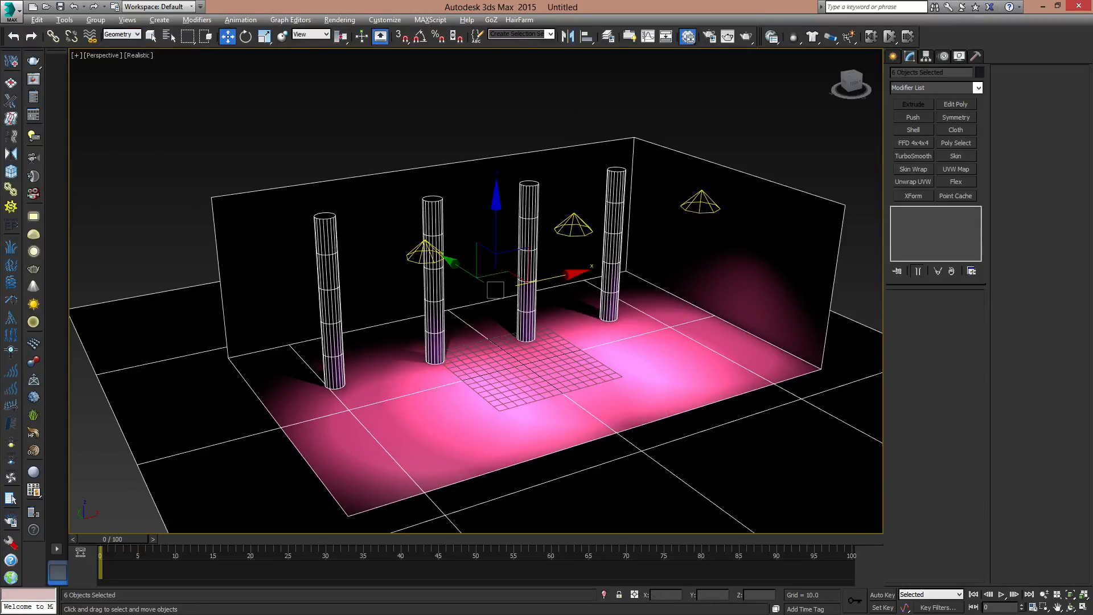
key("m")
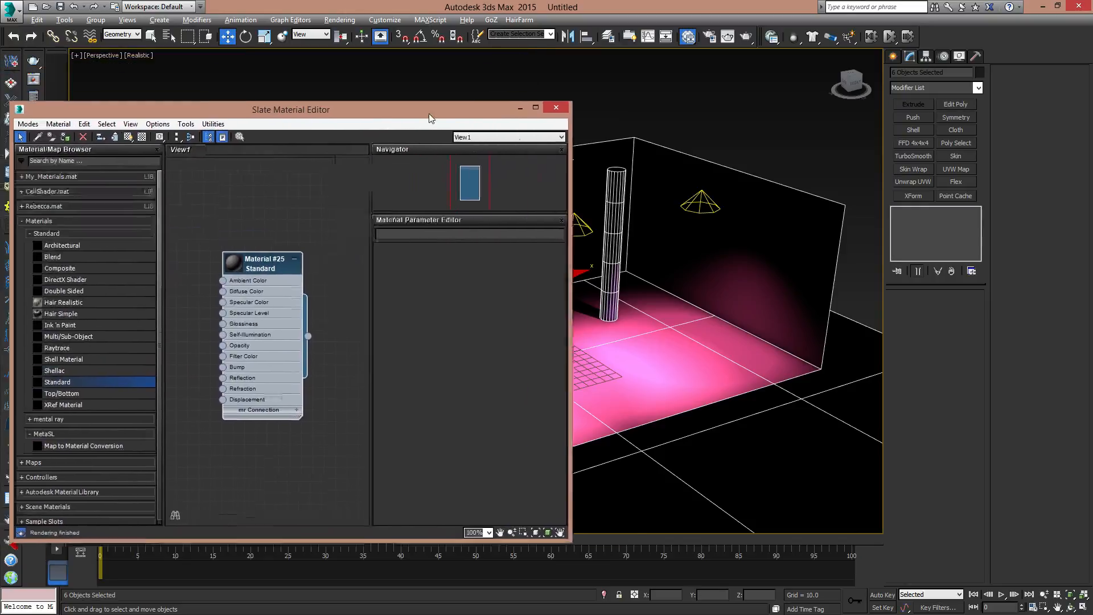
left_click(139, 143)
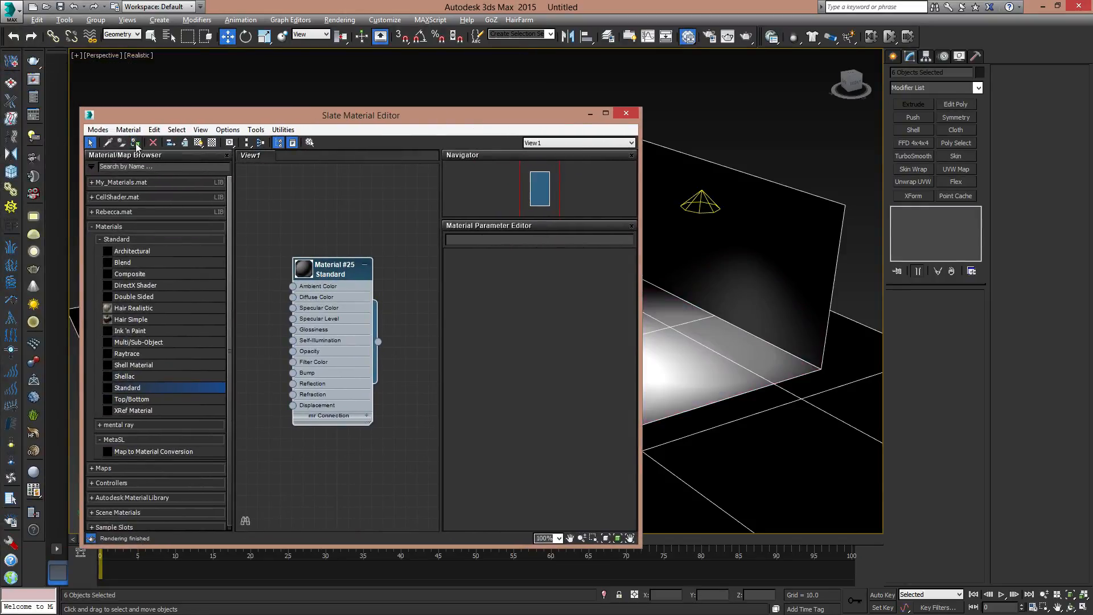
left_click(626, 113)
left_click(504, 100)
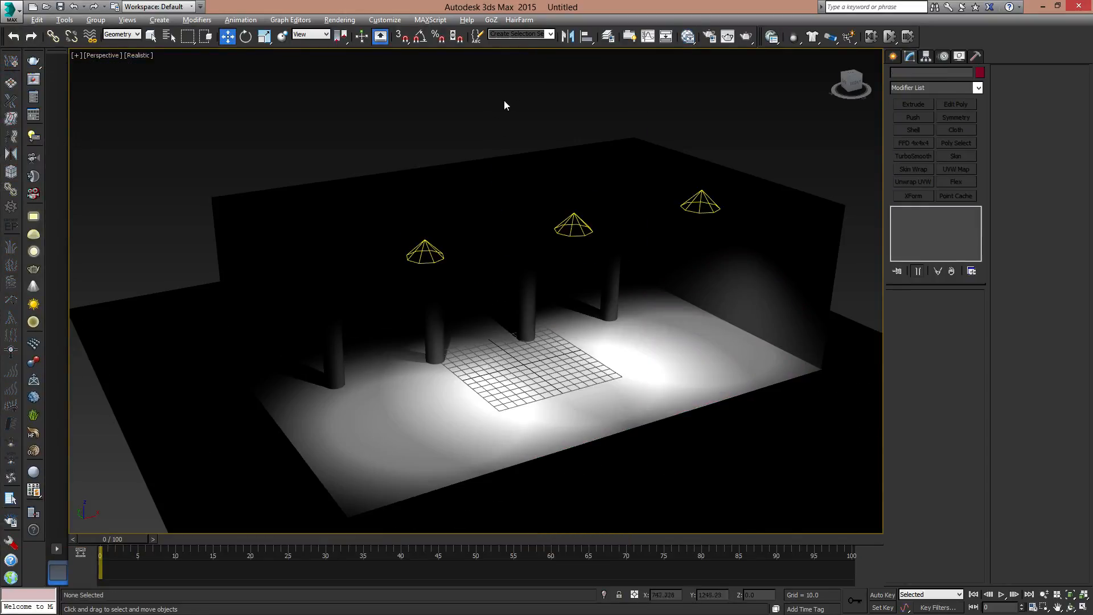
- Reset the selection filter to All, select the middle spotlight, and render the perspective view
left_click(120, 36)
left_click(117, 42)
left_click(566, 216)
middle_click_drag(631, 238, 615, 236, "alt")
left_click(728, 37)
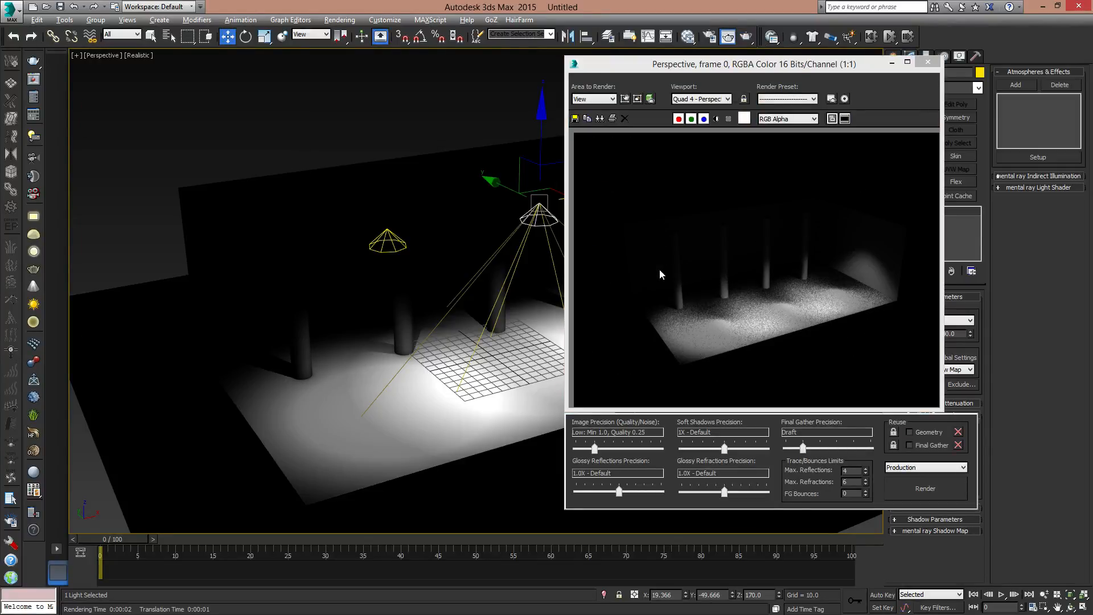
left_click(925, 64)
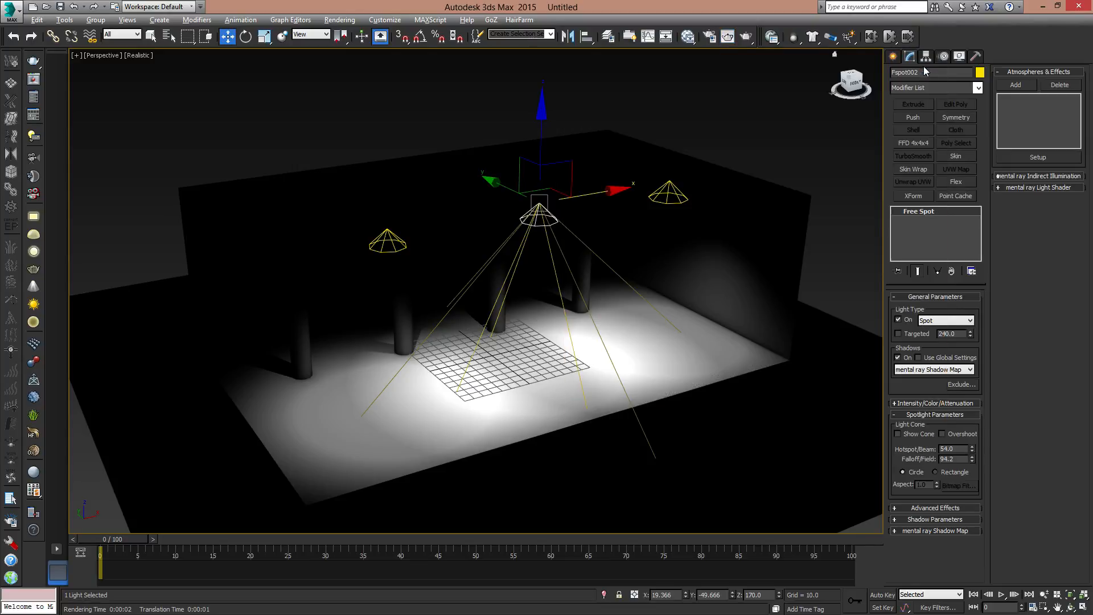
- Disable Final Gather in the mental ray render setup and render the perspective view again
scroll(636, 286, "up", 4)
scroll(636, 285, "down", 2)
middle_click_drag(636, 286, 638, 280)
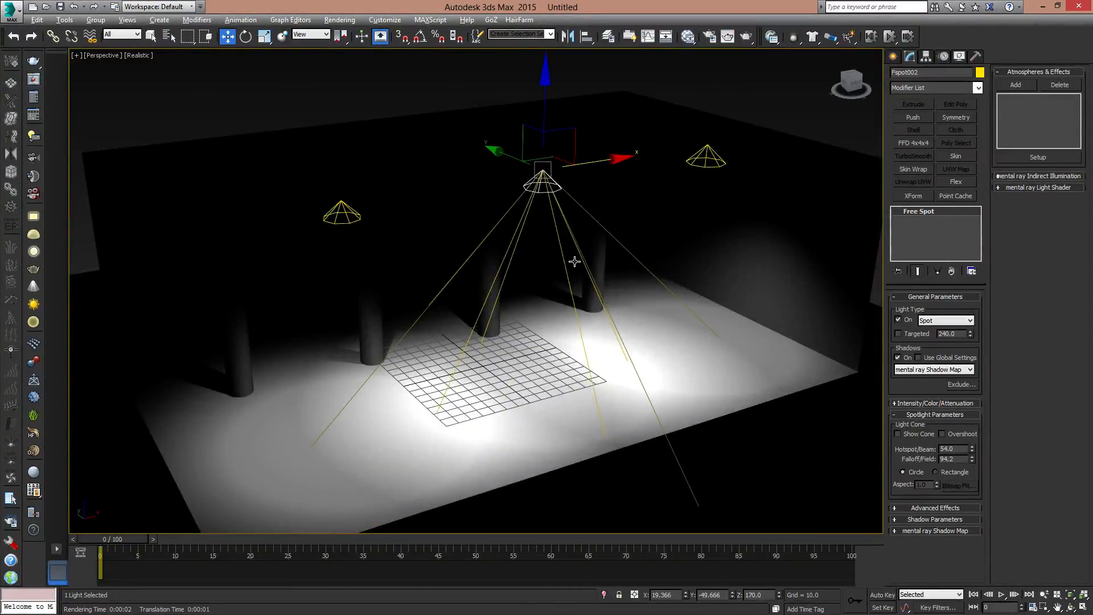
key("F10")
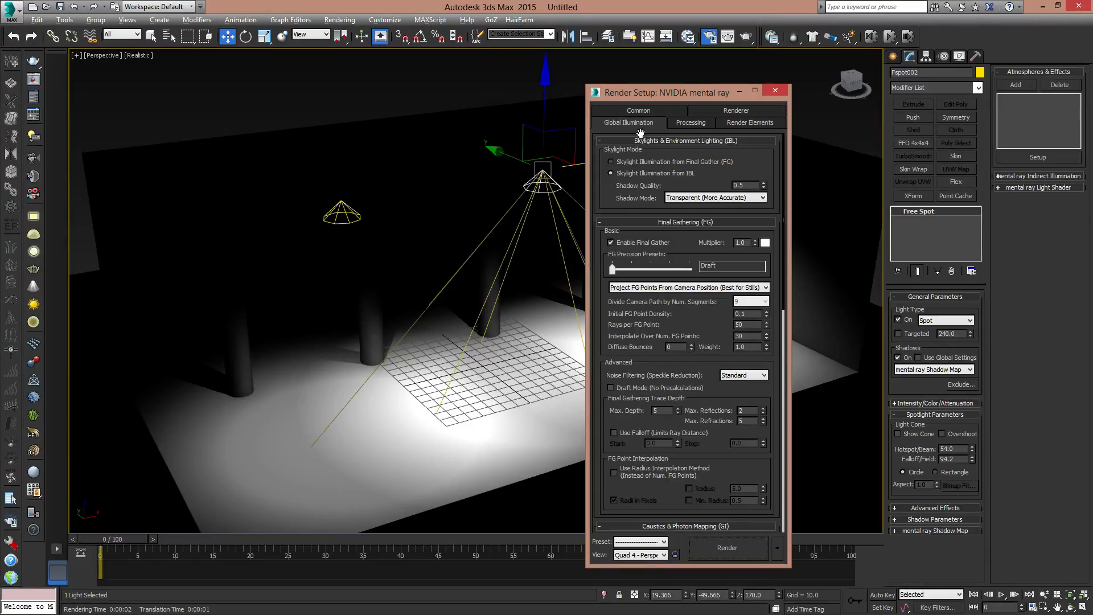
left_click(612, 242)
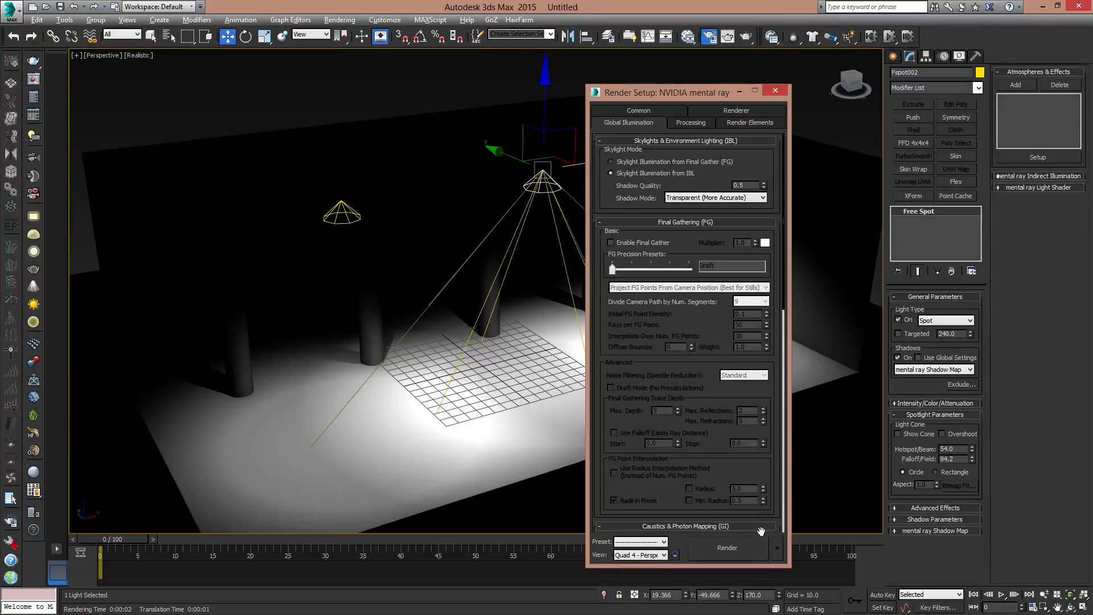
left_click(729, 546)
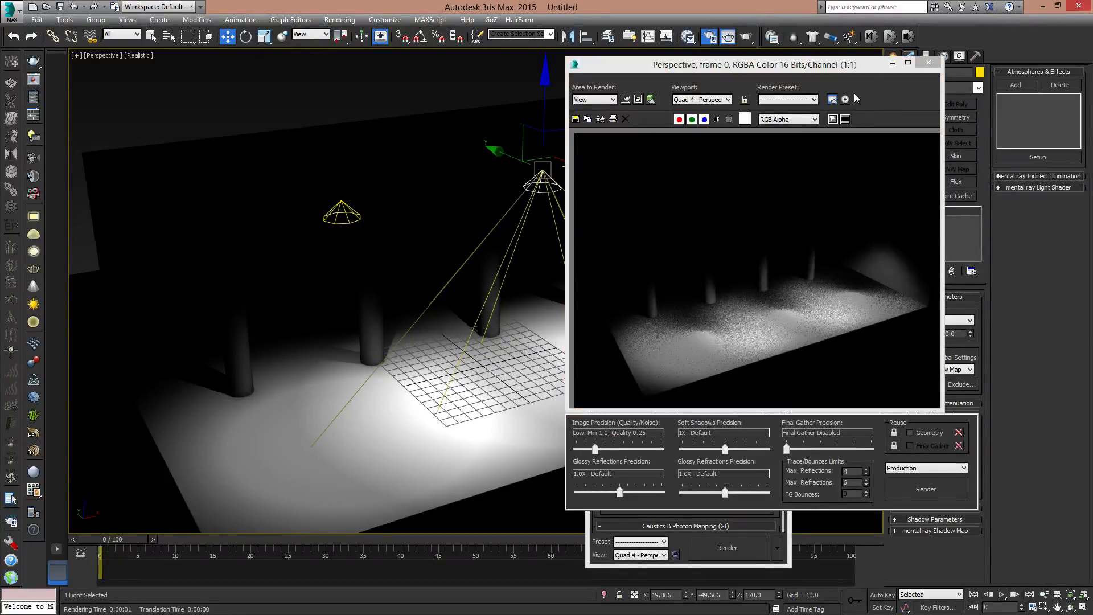
left_click_drag(865, 67, 806, 68)
left_click(837, 66)
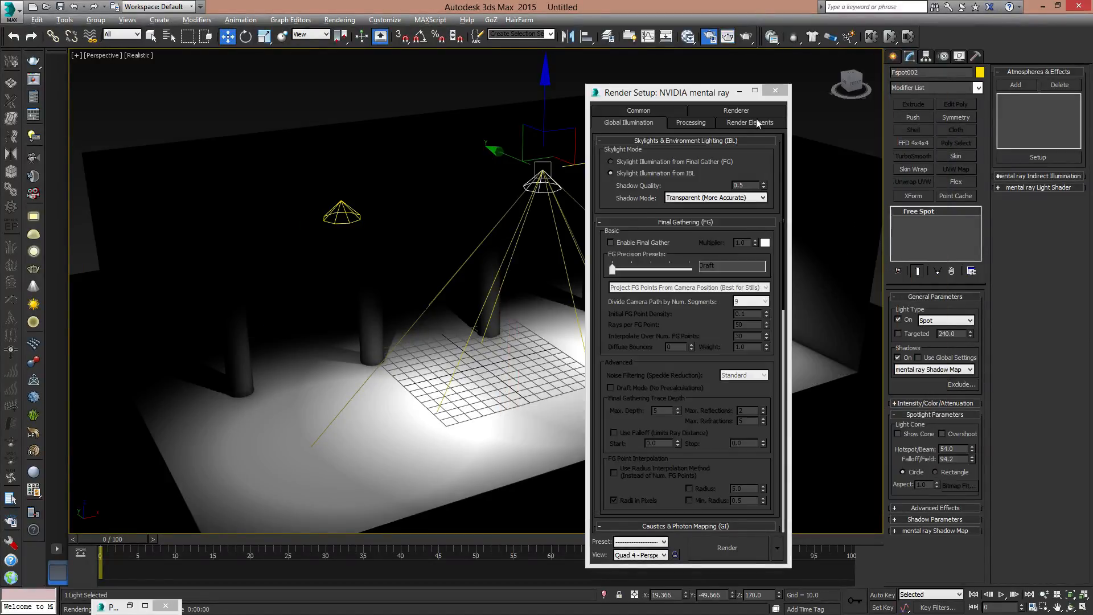
left_click(775, 90)
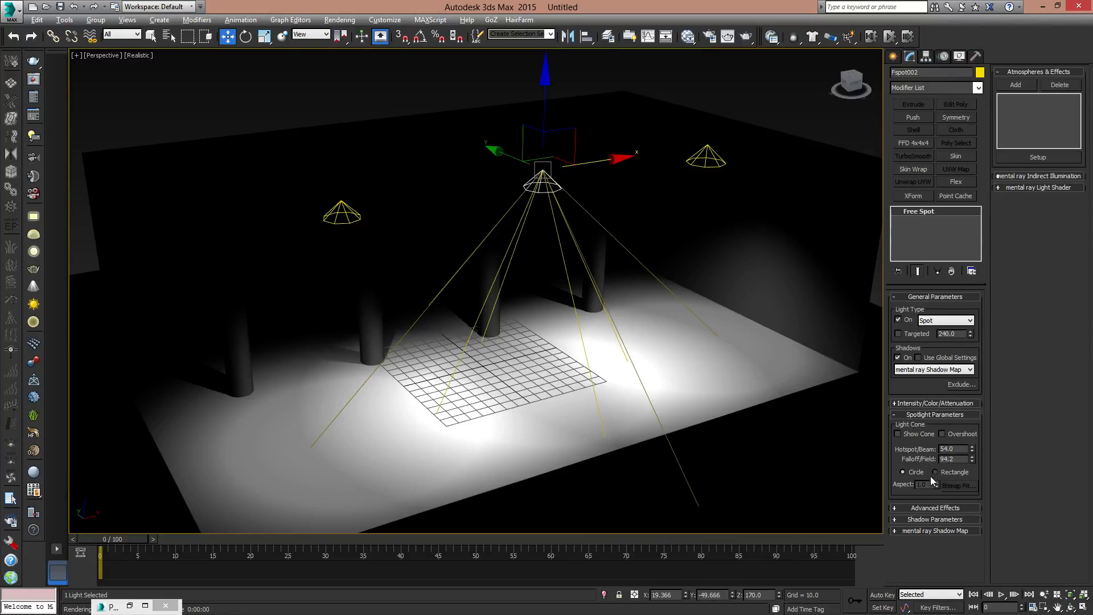
- Set the spotlight's mental ray Shadow Map samples to 64
left_click(934, 530)
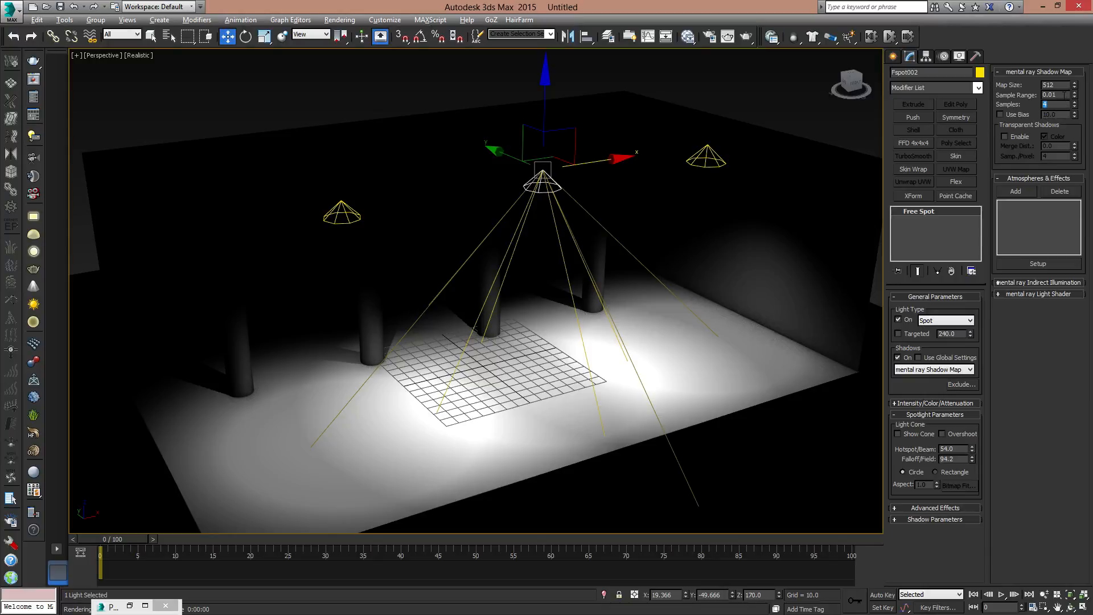
type("6")
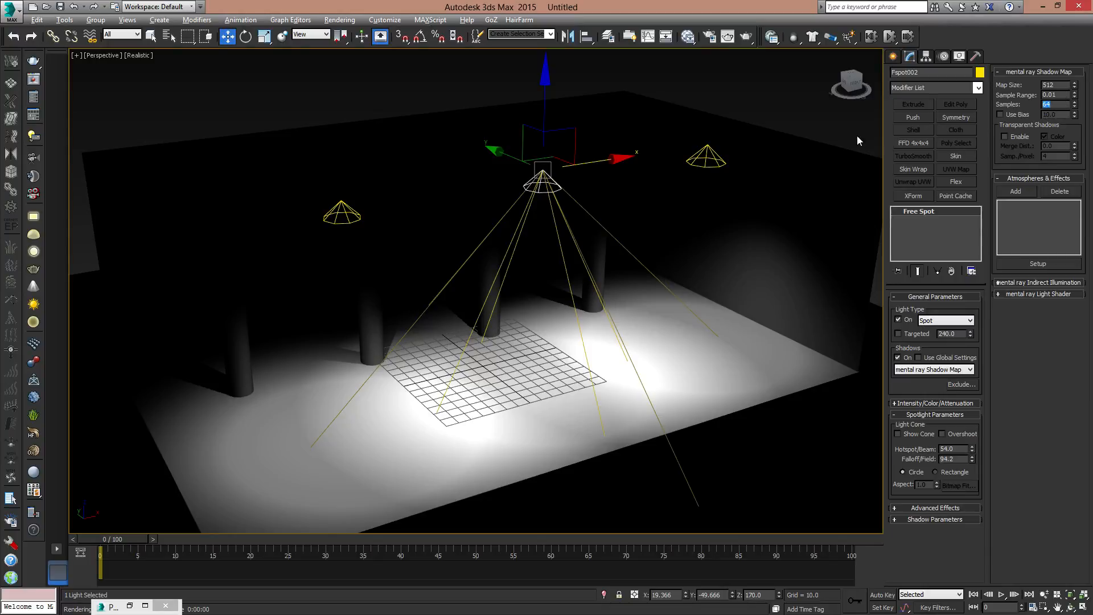
- Set the spotlight's mental ray Shadow Map size to 2048 and render the perspective view
double_click(1061, 85)
type("2048")
key("Return")
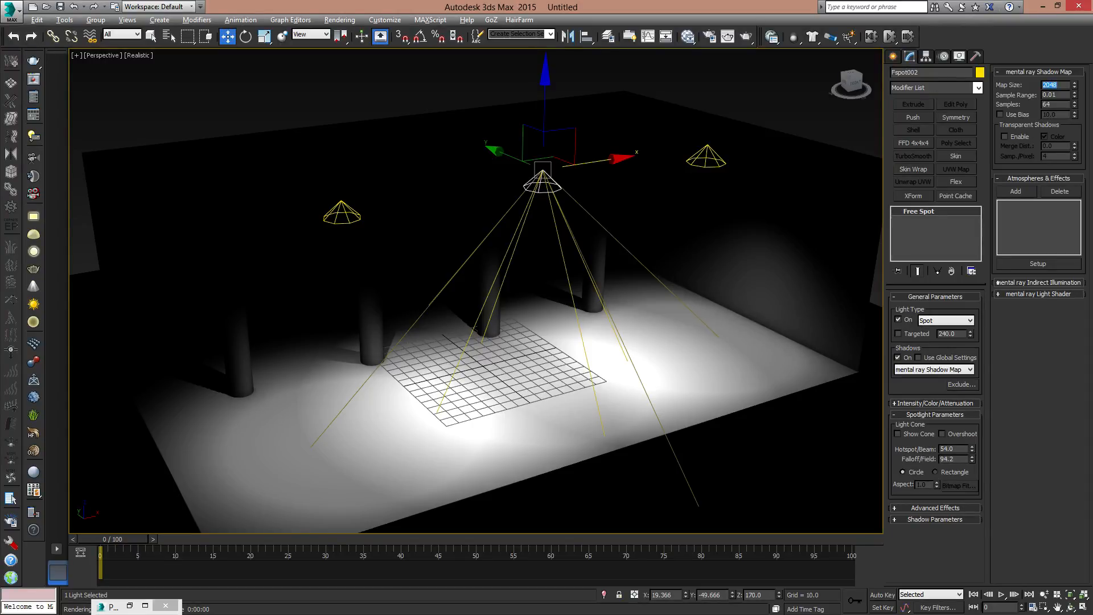
left_click(750, 38)
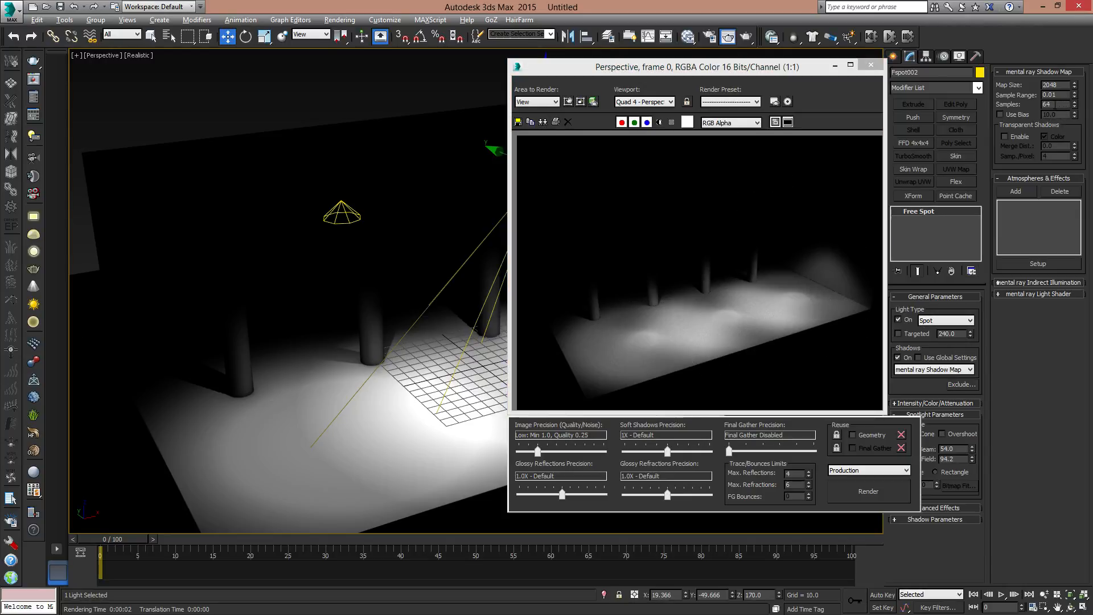
- Raise the shadow map Samples to 128 and the Map Size to 4096, rendering after each change
type("128")
key("Return")
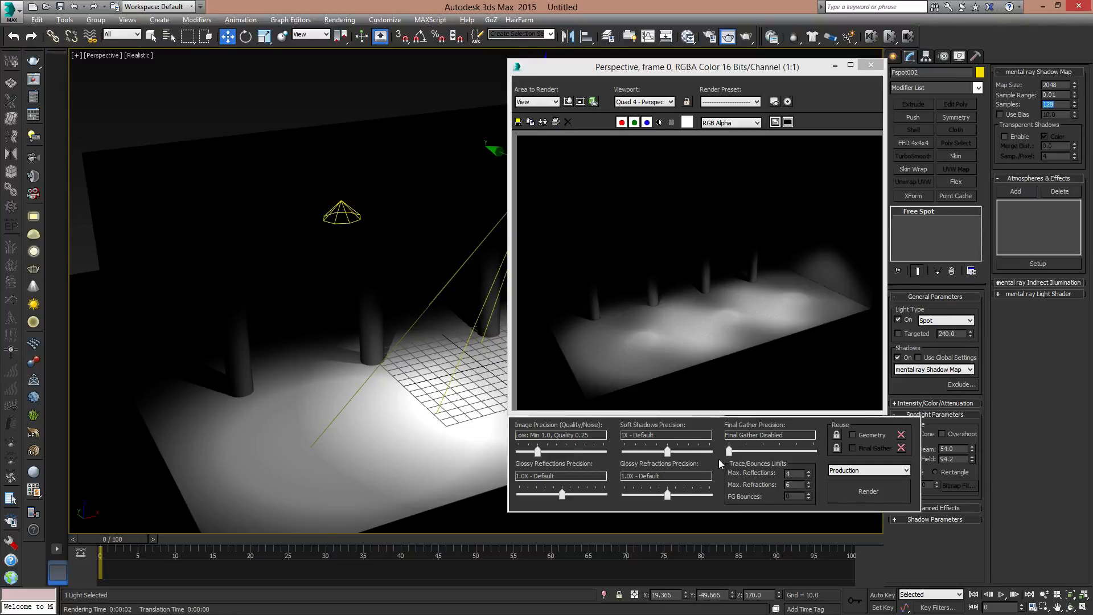
left_click(871, 490)
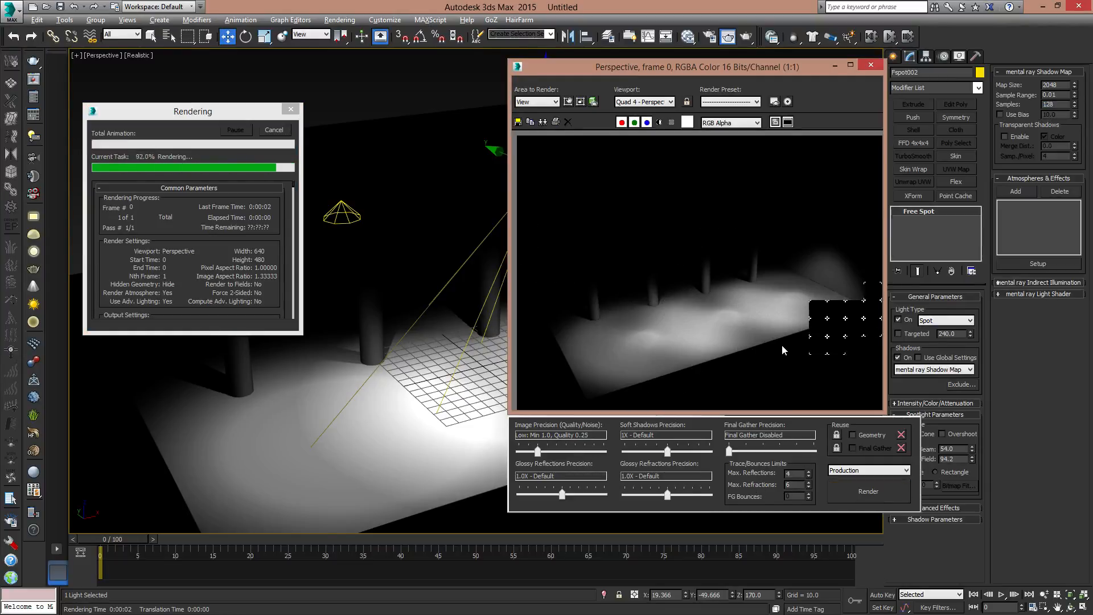
double_click(1054, 85)
type("4096")
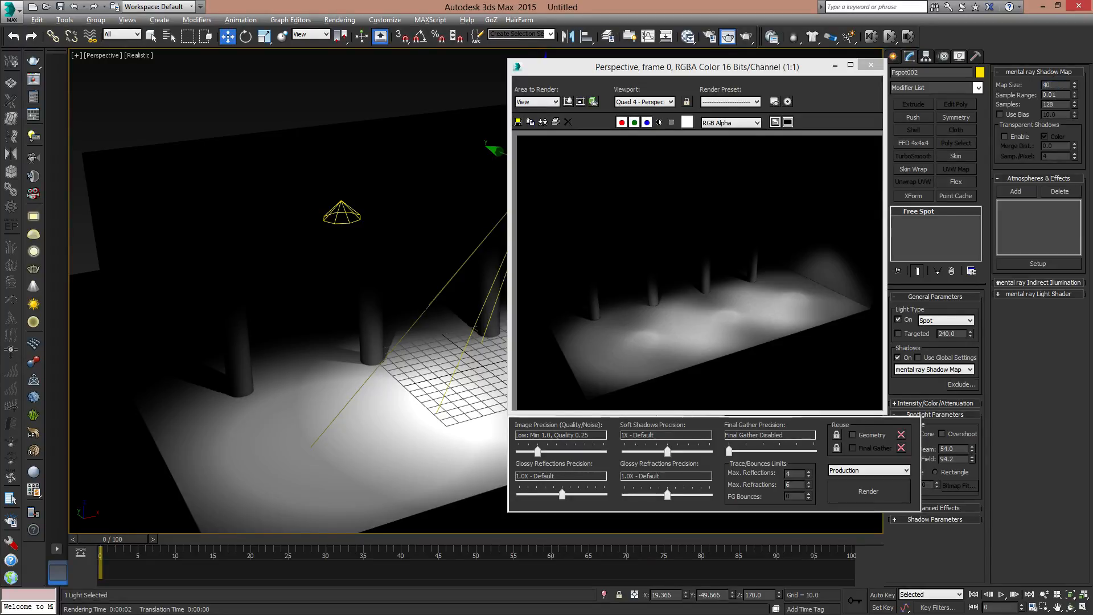
left_click(882, 498)
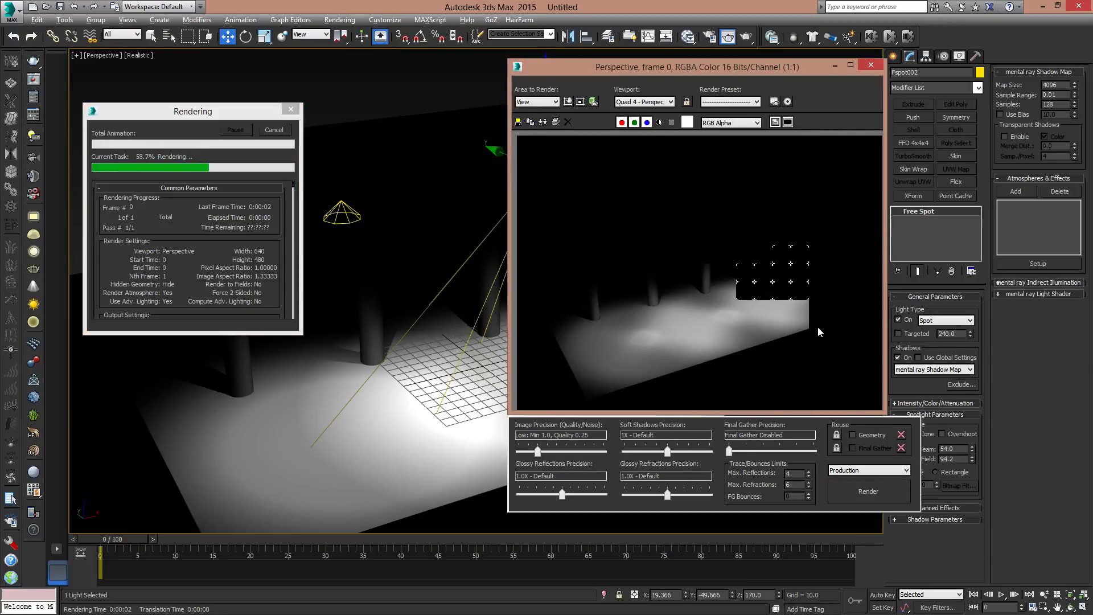
- Switch the spotlight's shadow type to Ray Traced Shadows, render the view and close the rendered frame
left_click(951, 370)
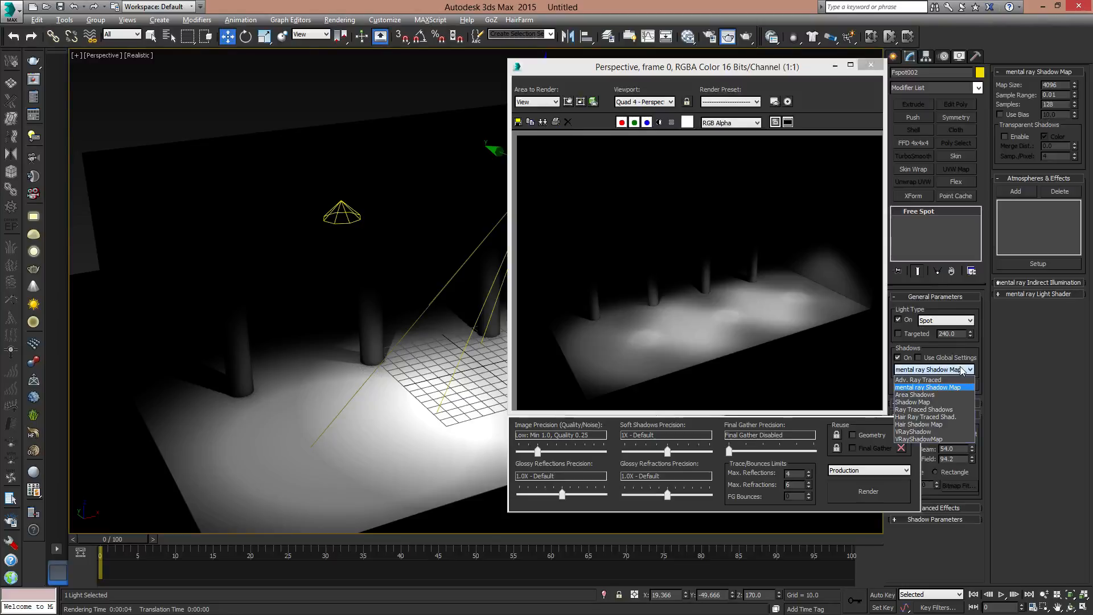
left_click(923, 409)
left_click(869, 493)
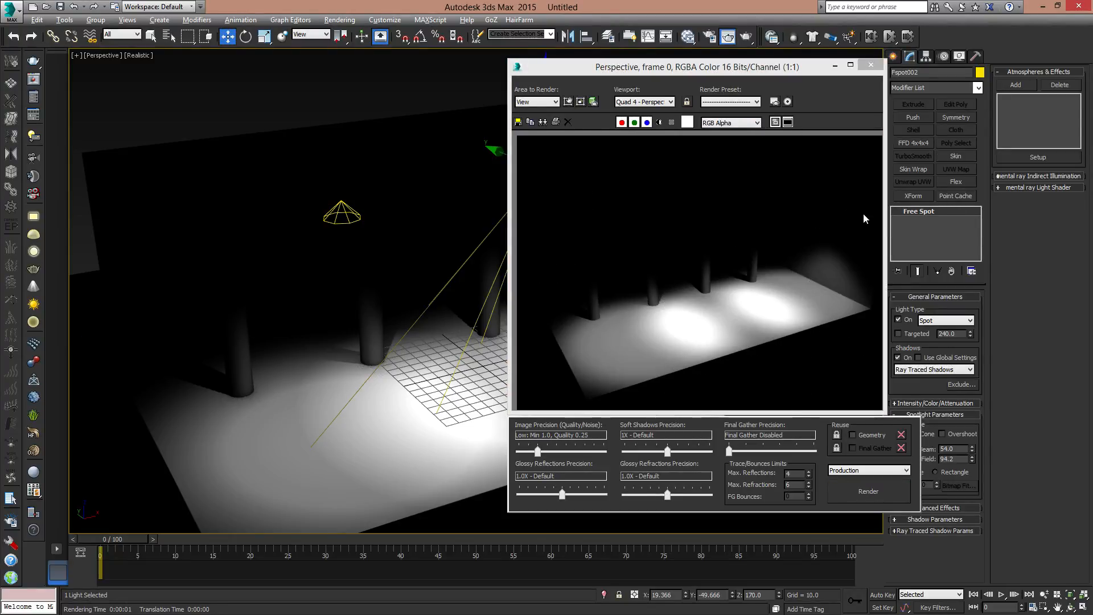
left_click(871, 64)
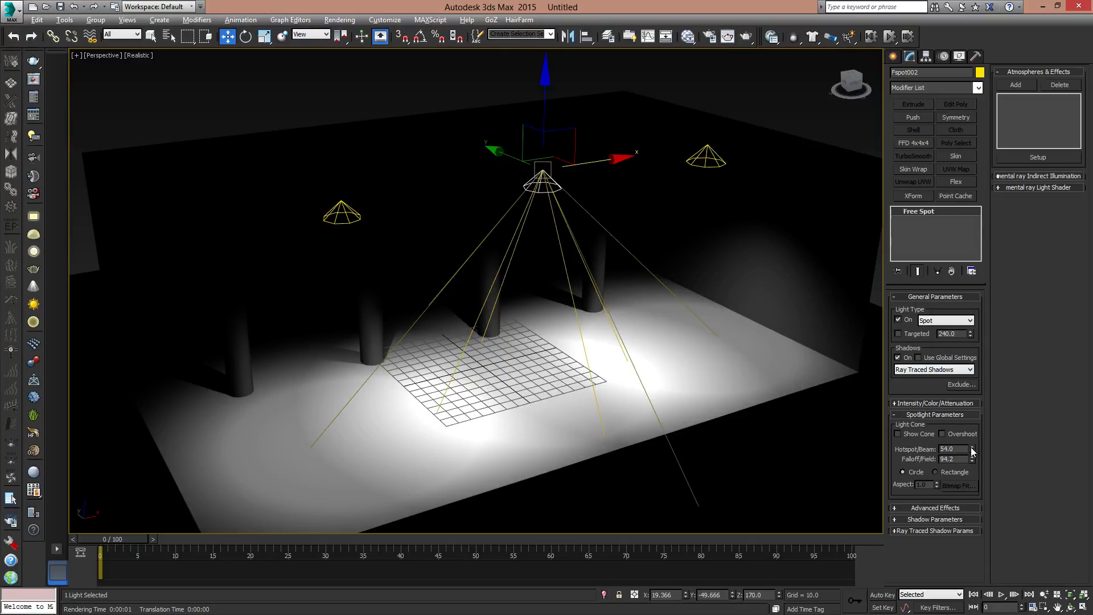
- Increase the spotlight's Hotspot/Beam to 57.7, render the perspective view and close the rendered frame
left_click_drag(971, 446, 980, 428)
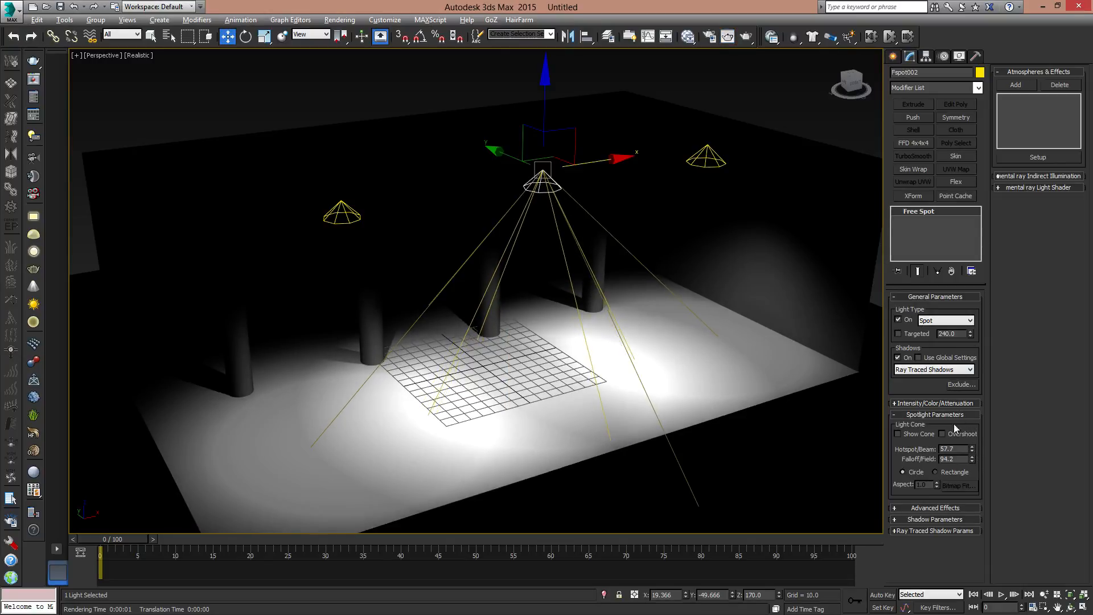
left_click(746, 37)
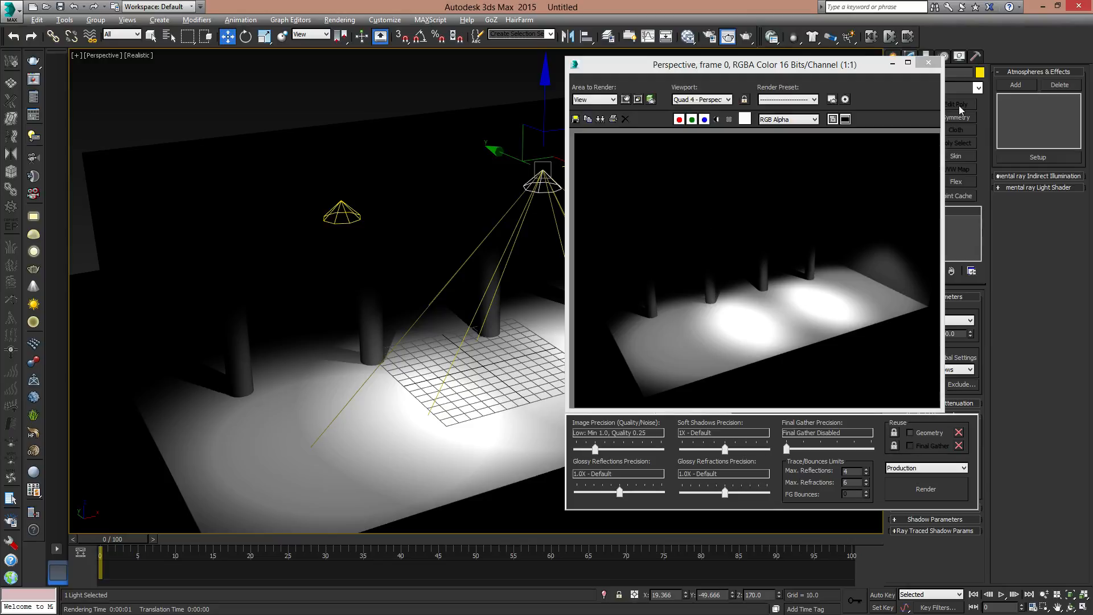
left_click(919, 65)
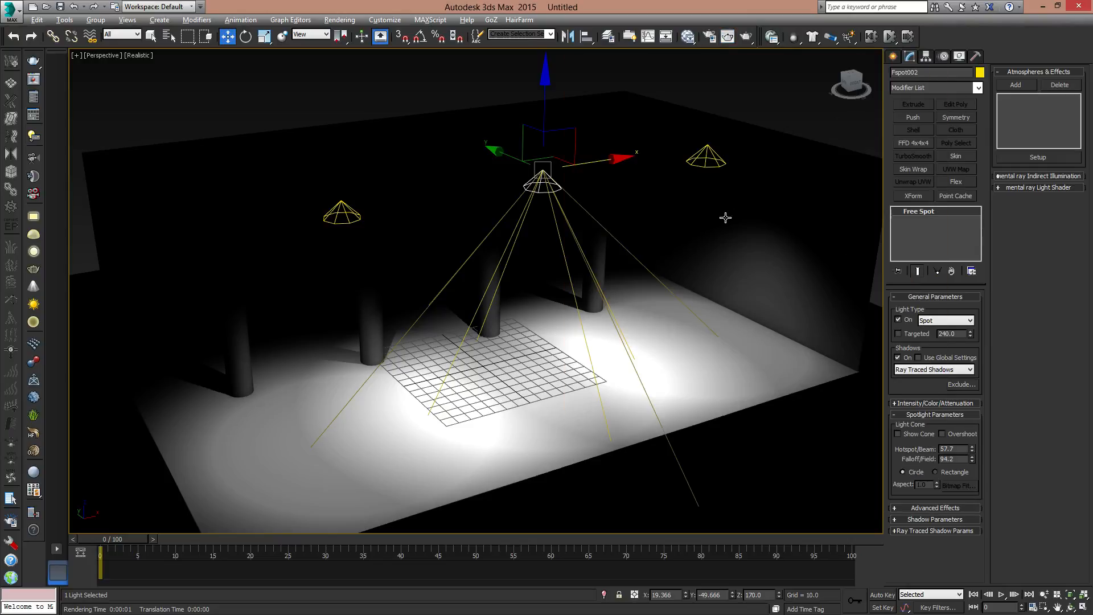
- Enable Final Gather with 2 diffuse bounces in the render setup, render the view, and close the render windows
key("F10")
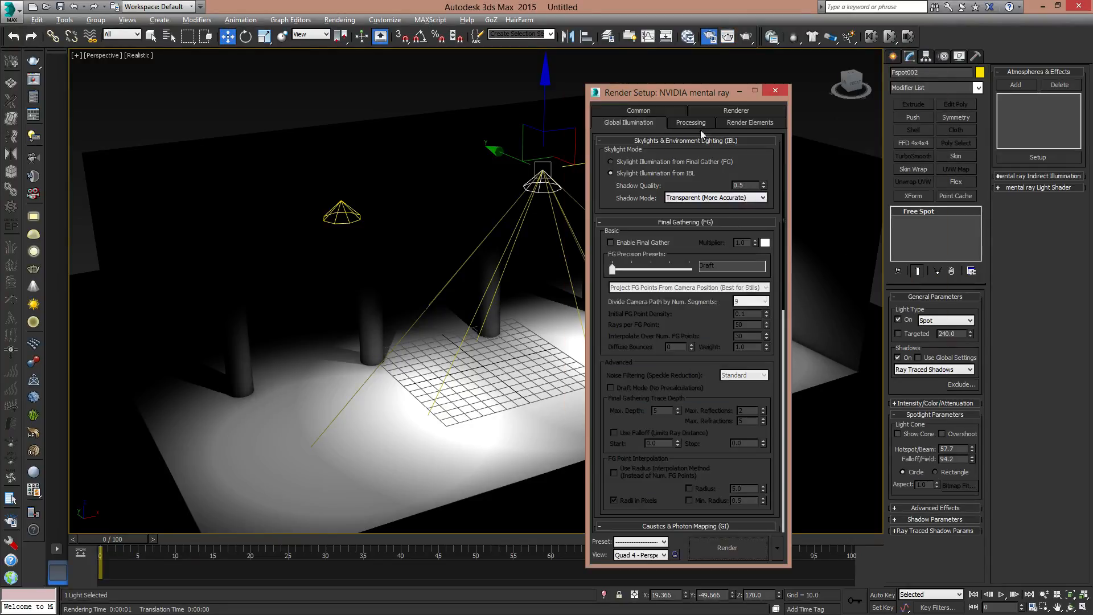
left_click_drag(696, 98, 818, 63)
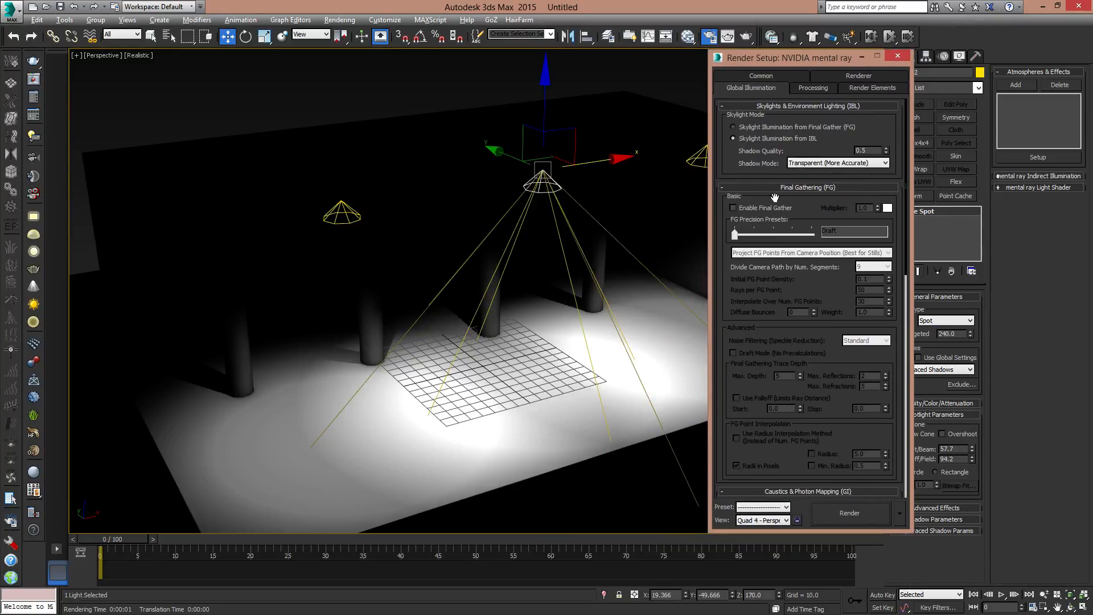
left_click(741, 210)
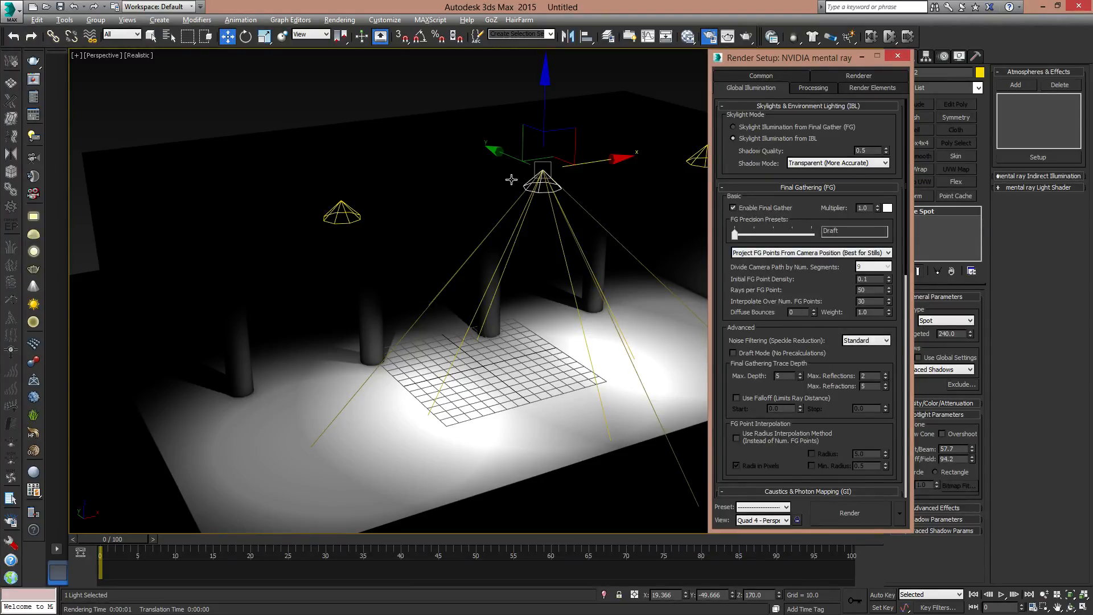
scroll(791, 311, "down", 2)
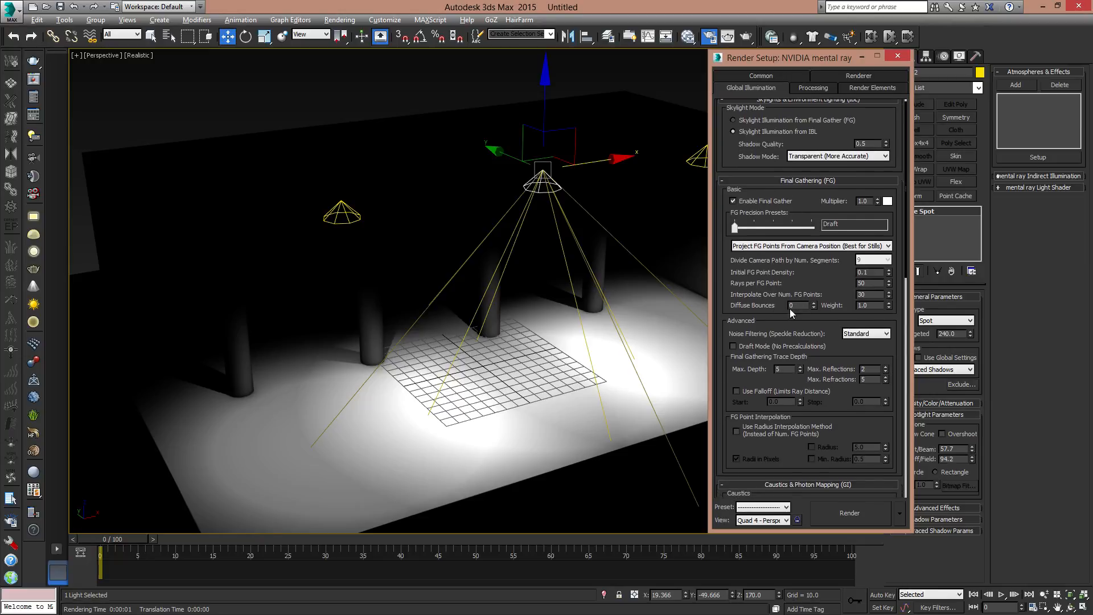
left_click_drag(804, 307, 757, 307)
left_click(849, 513)
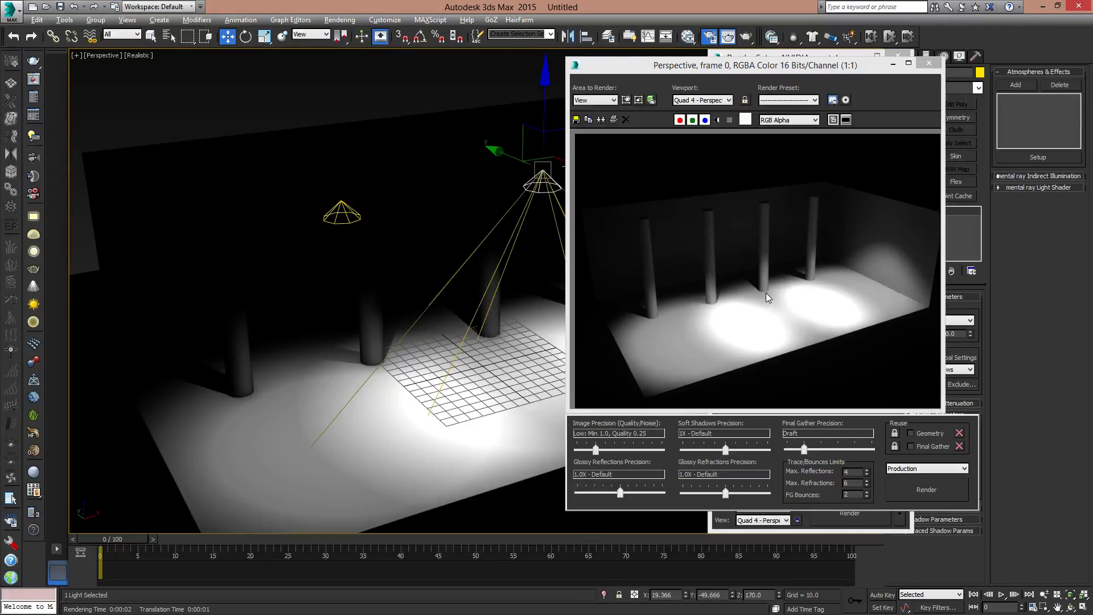
left_click(930, 63)
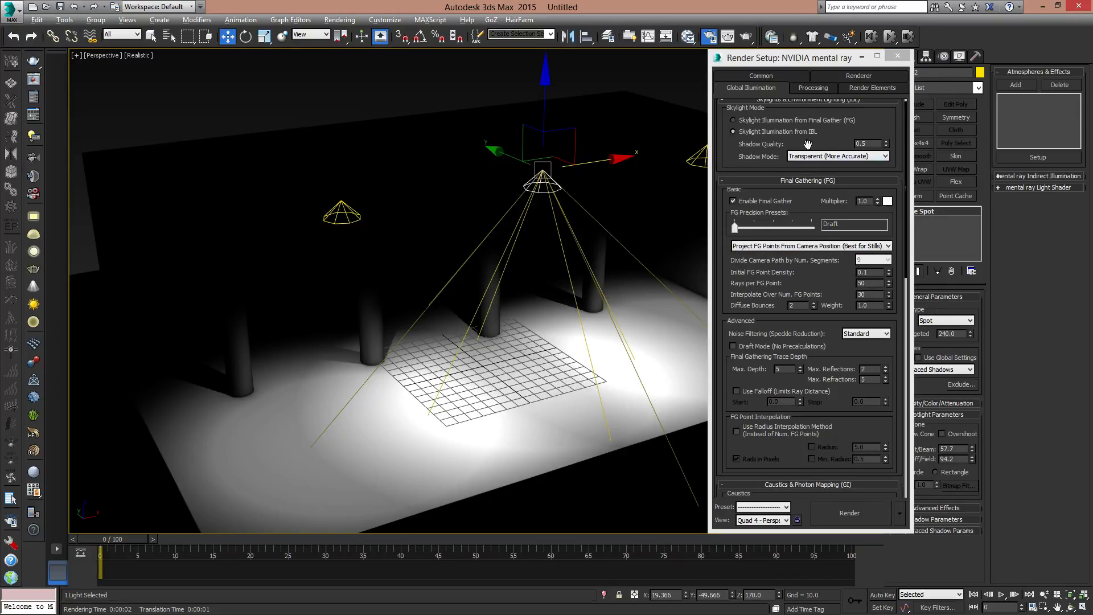
left_click(898, 56)
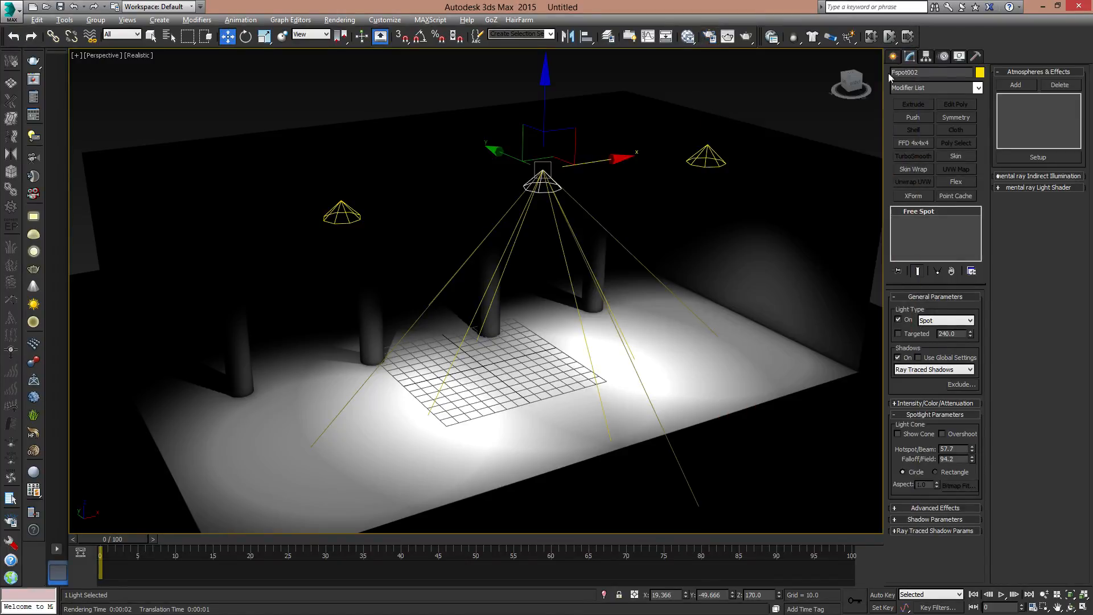
- Move the middle spotlight toward the back wall to about Y 105.7 and render the perspective view
middle_click_drag(601, 273, 505, 232)
scroll(620, 293, "down", 3)
left_click_drag(505, 232, 373, 220)
middle_click_drag(626, 319, 577, 314, "alt")
left_click(727, 37)
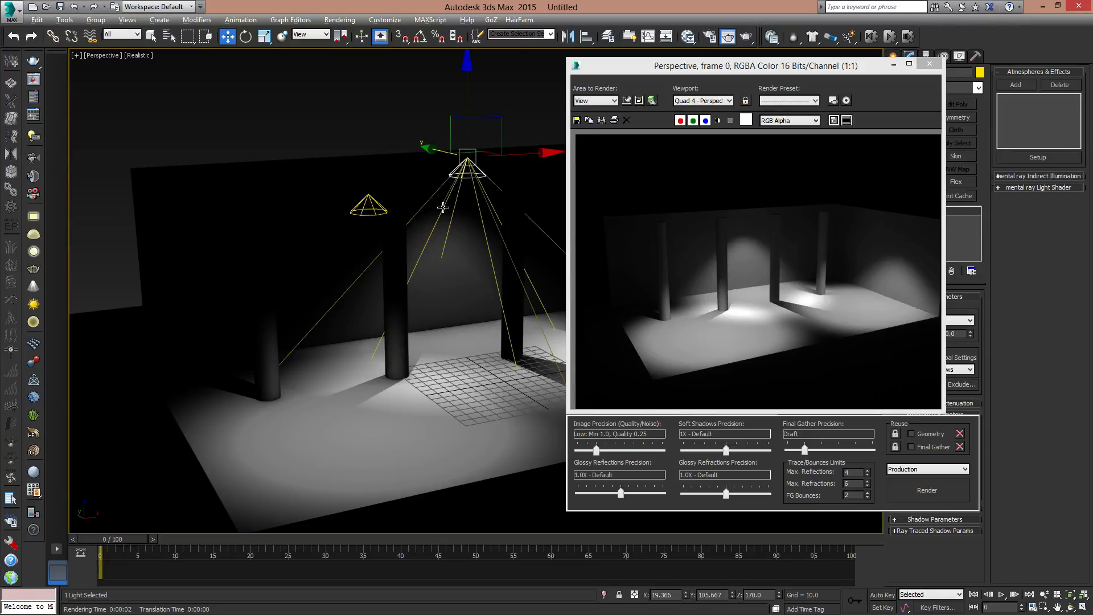
- Move the middle spotlight closer to the back wall, to about Y 143.4, and render again
scroll(402, 218, "up", 3)
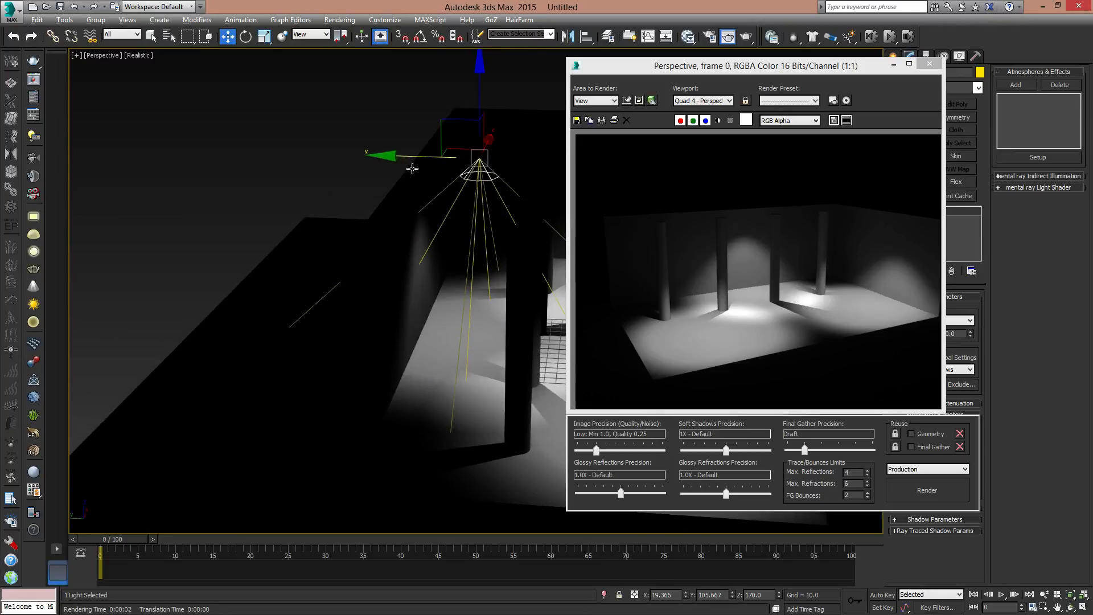
left_click_drag(391, 158, 348, 156)
middle_click_drag(391, 251, 375, 254, "alt")
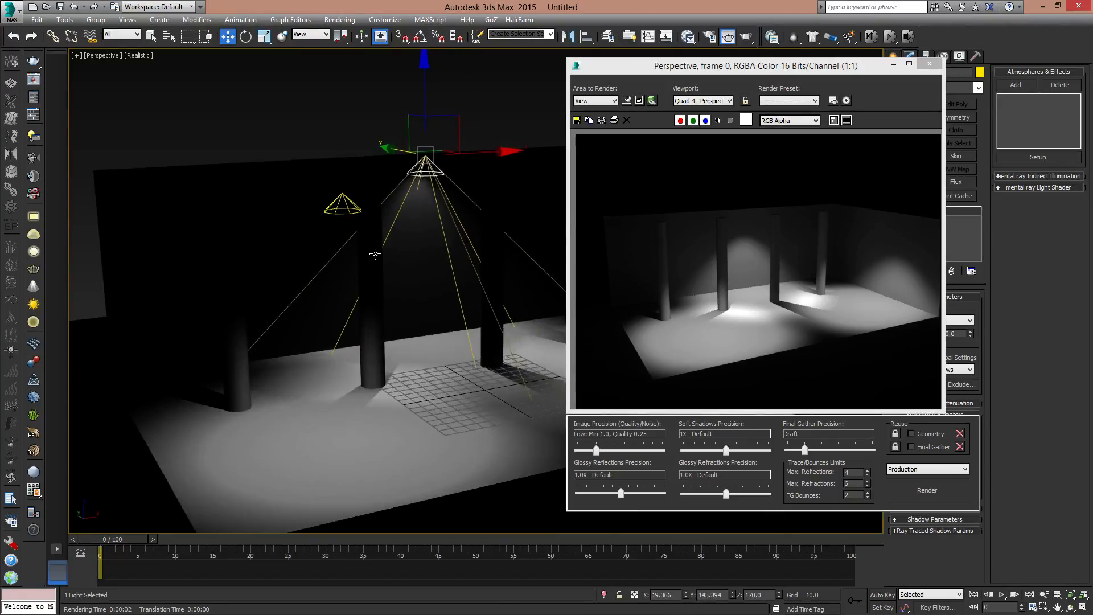
left_click(944, 489)
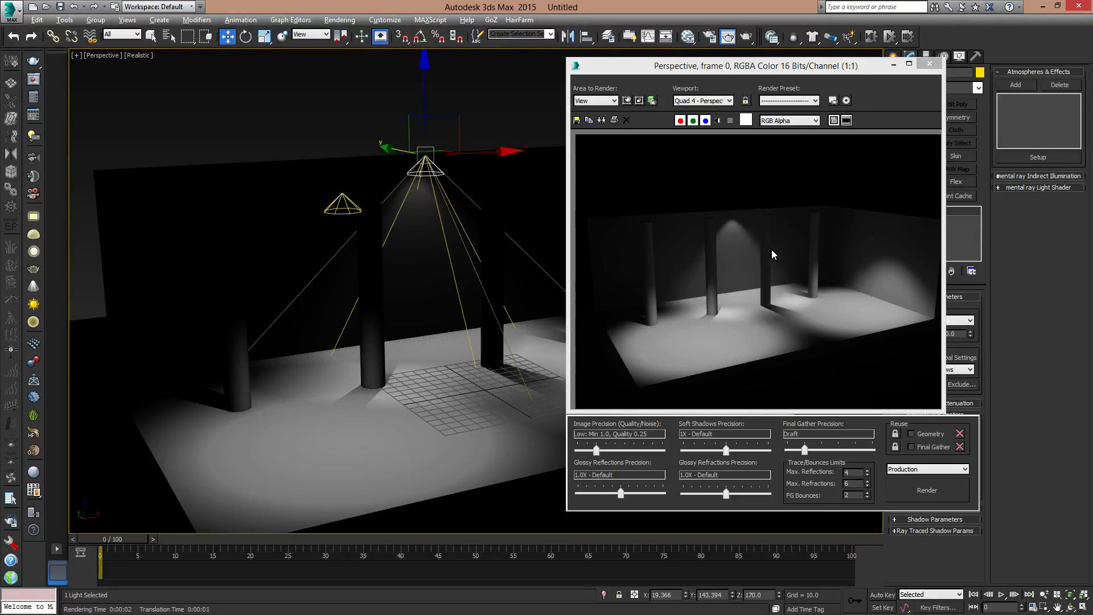
- Pull the middle spotlight away from the back wall to about Y 87.6 and reframe the columns
middle_click_drag(433, 225, 412, 265)
left_click_drag(307, 191, 351, 244)
middle_click_drag(453, 316, 445, 293)
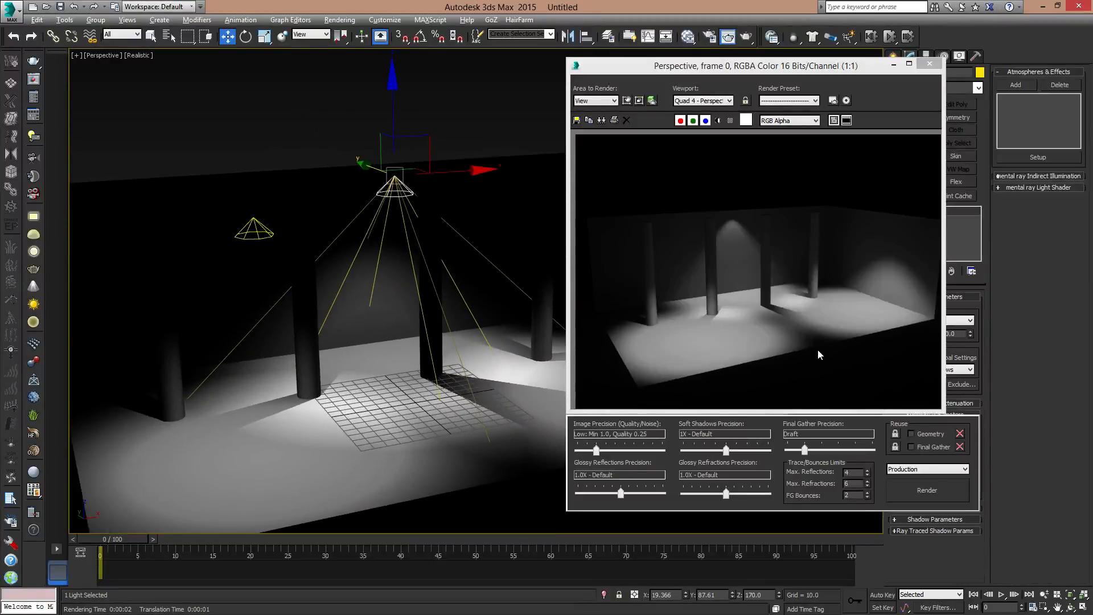
- Render with image precision at Medium (Min 1.0, Quality 1.0) and again at High (Min 1.0, Quality 2.0)
left_click_drag(807, 68, 758, 64)
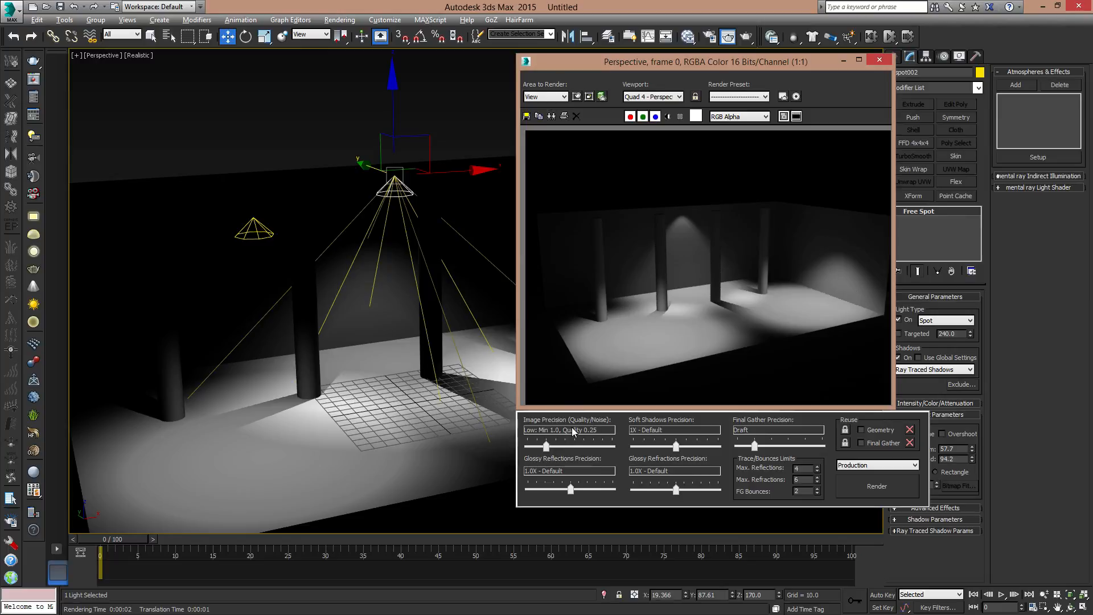
left_click_drag(548, 449, 559, 449)
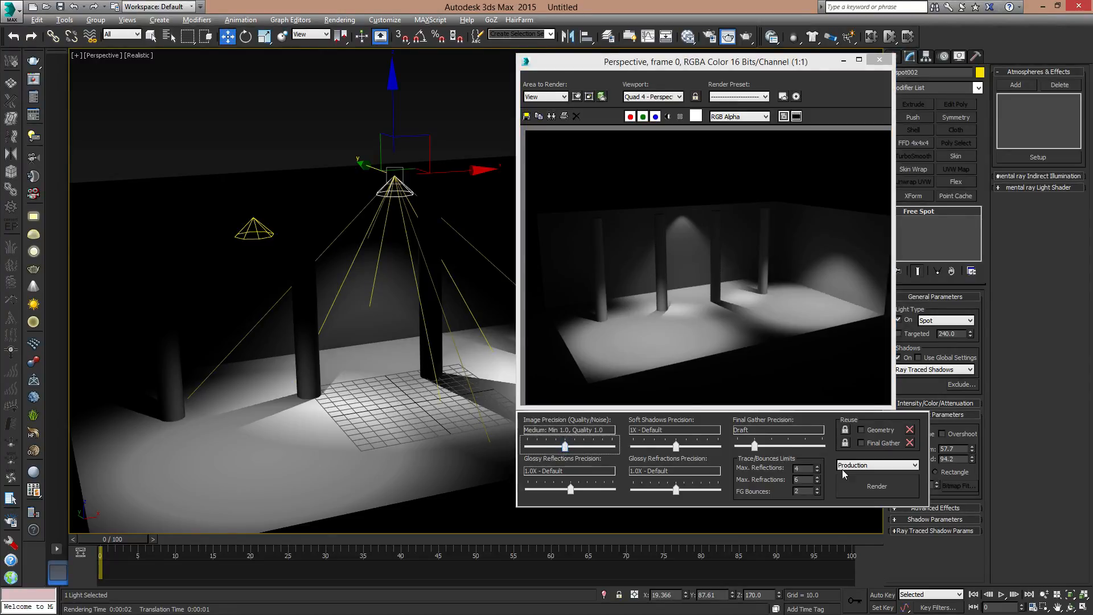
left_click(866, 486)
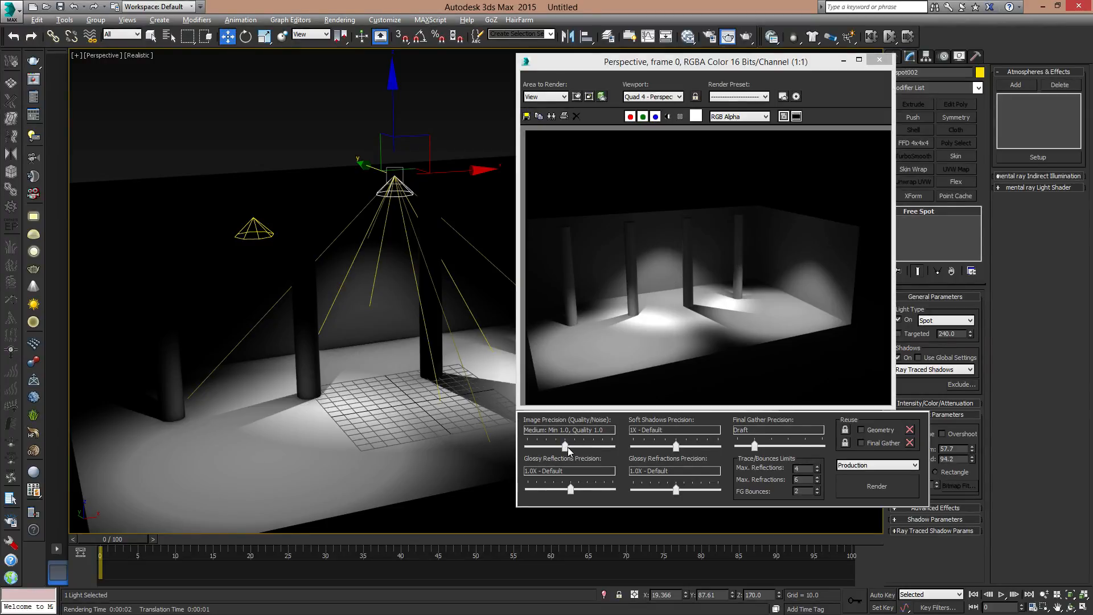
left_click_drag(570, 442, 582, 447)
left_click(910, 491)
- Set soft shadows precision to 4.0X - High Quality and Final Gather precision to Low, rendering after each change
left_click_drag(677, 447, 696, 450)
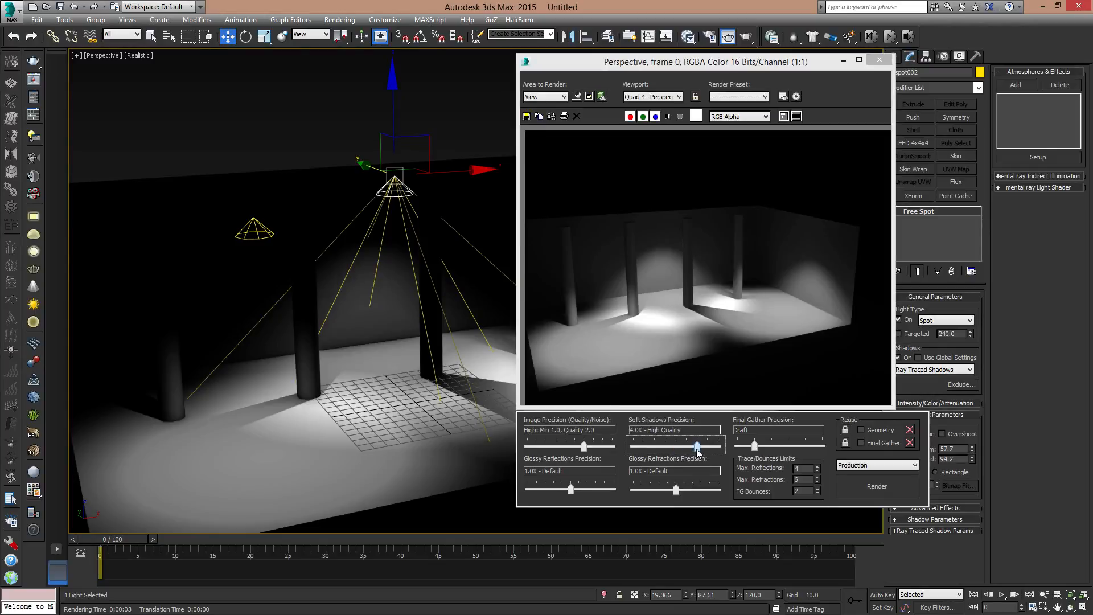
left_click(877, 486)
mouse_move(756, 447)
left_mouse_down()
mouse_move(769, 448)
mouse_move(740, 448)
mouse_move(755, 446)
left_mouse_up()
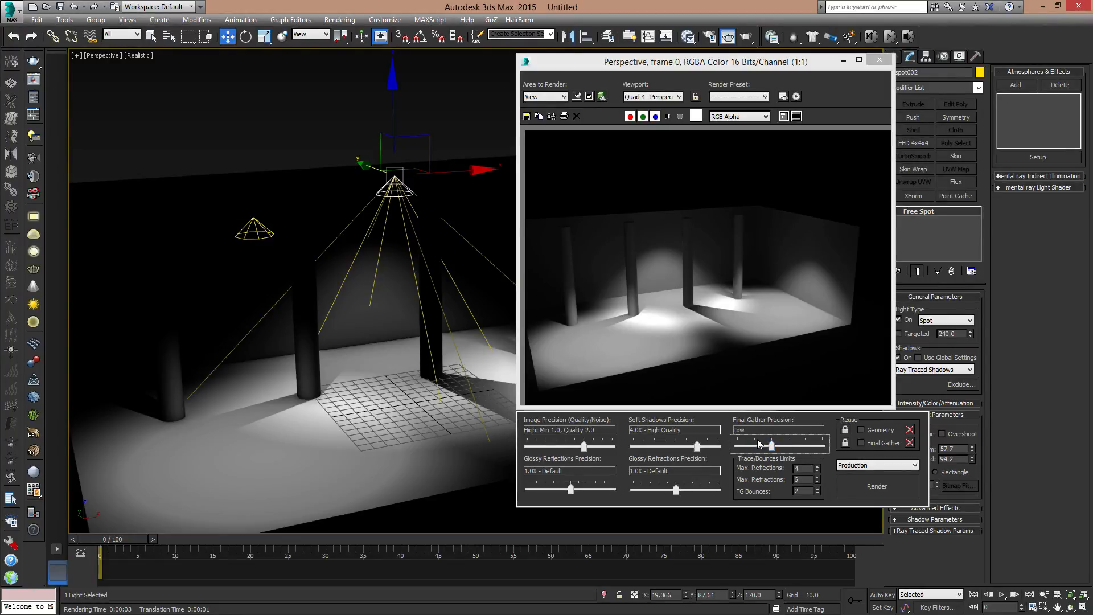
left_click(899, 494)
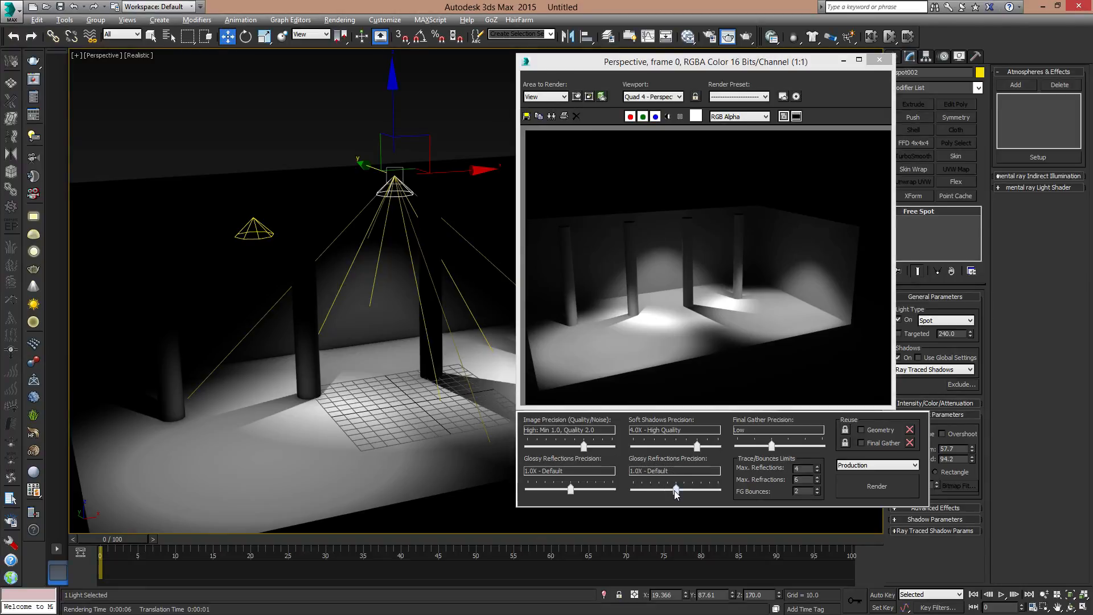
- Turn off glossy reflections and refractions, render the perspective view and close the rendered frame
mouse_move(571, 494)
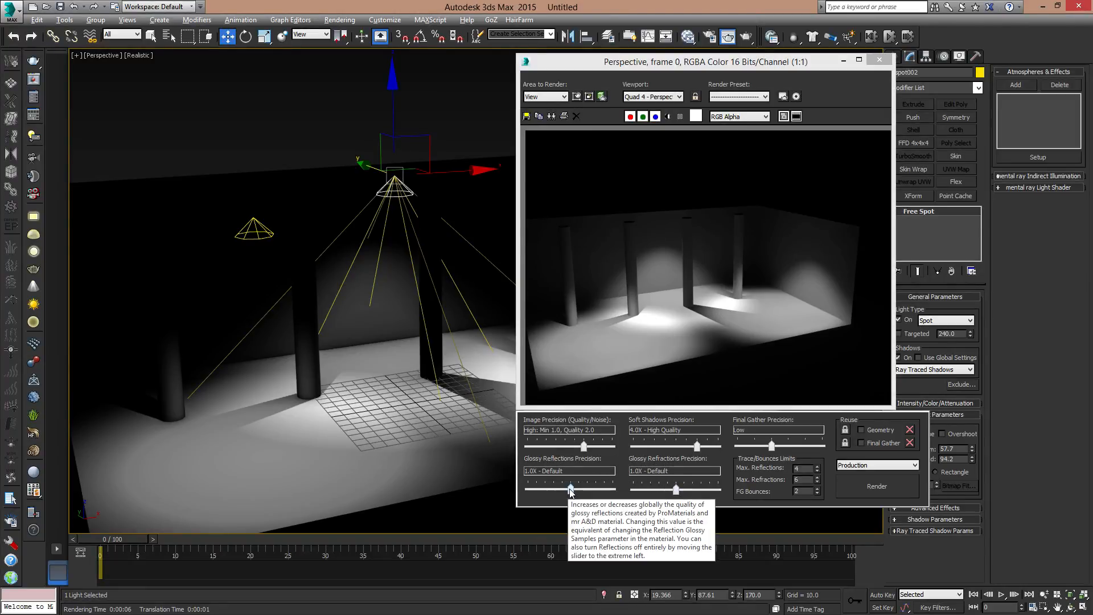
left_click_drag(571, 491, 525, 491)
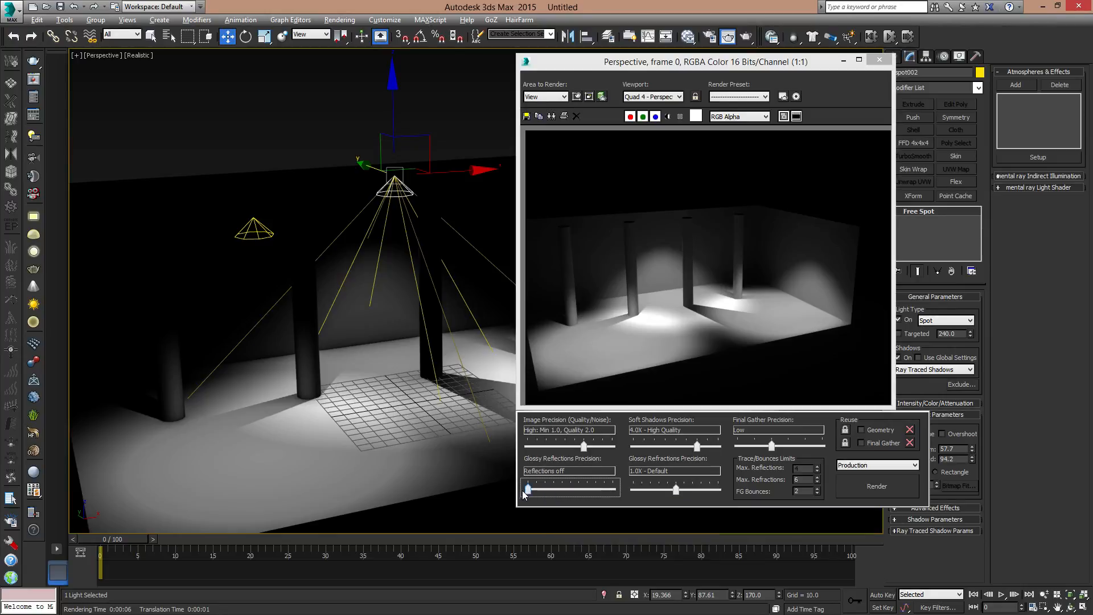
left_click_drag(676, 491, 623, 495)
left_click(886, 487)
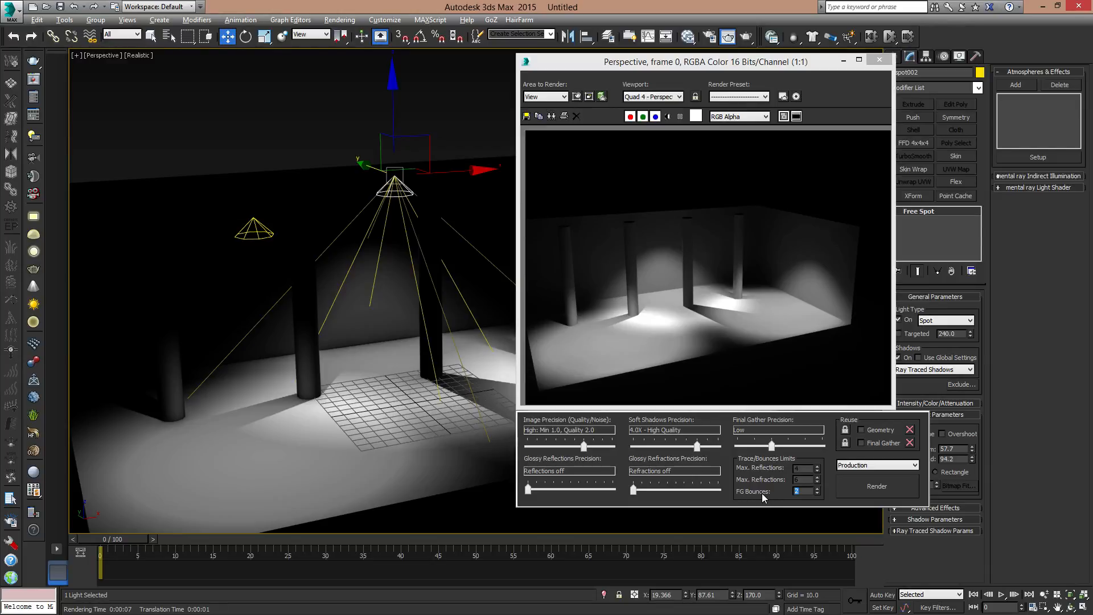
left_click(880, 60)
- Delete all three free spotlights from the room
middle_click_drag(615, 325, 595, 363)
scroll(673, 336, "down", 8)
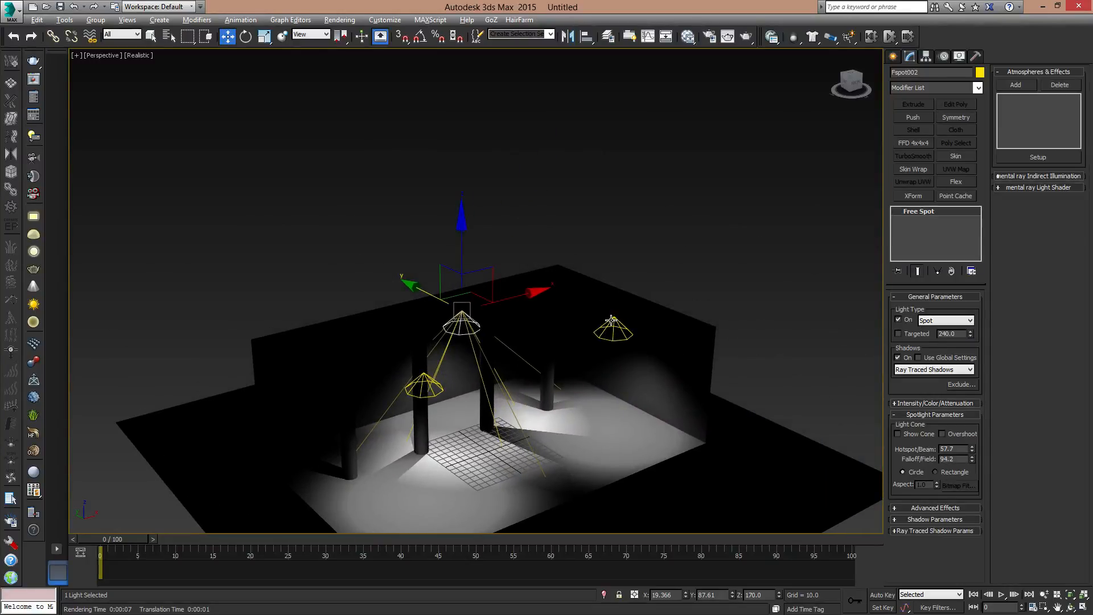
key("Delete")
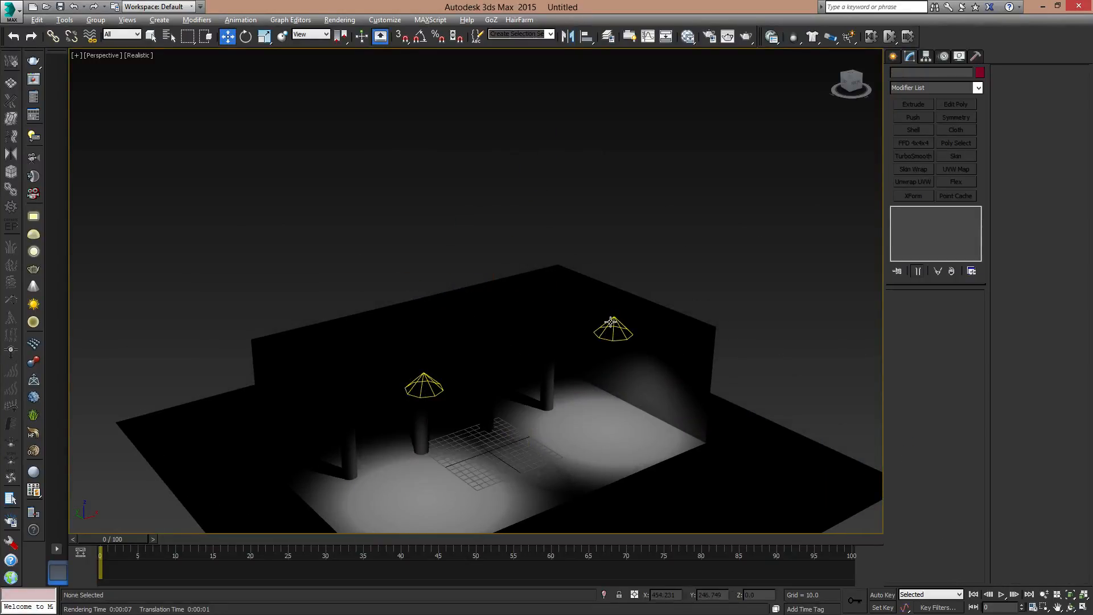
left_click(612, 323)
left_click(615, 320)
key("Delete")
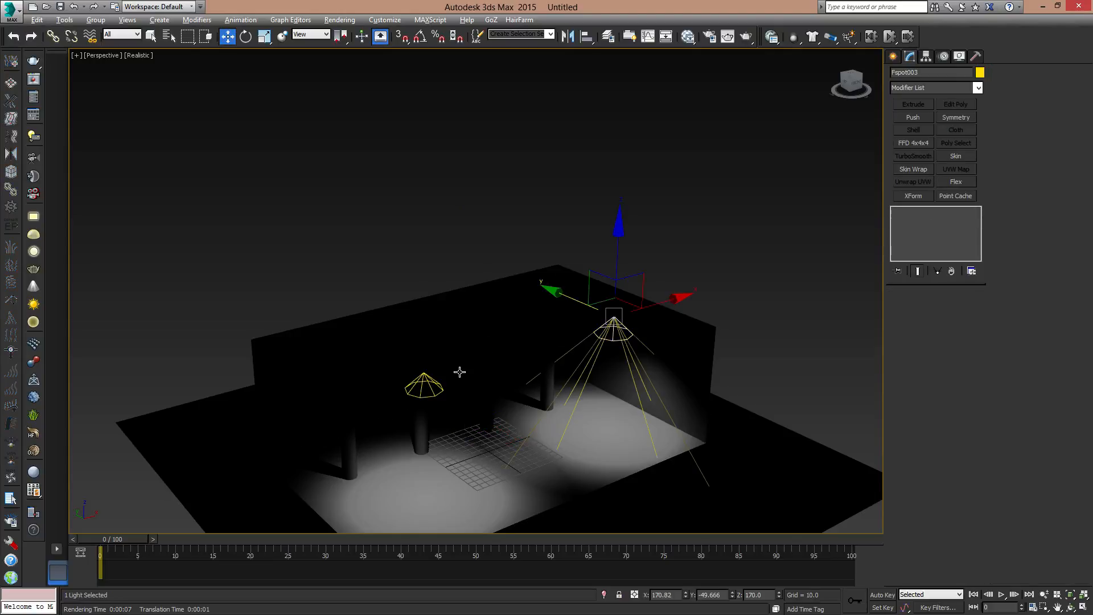
left_click(425, 386)
key("Delete")
- Select the room box and set up a new standard Box primitive with AutoGrid enabled
middle_click_drag(627, 344, 542, 326)
left_click(595, 327)
left_click(893, 56)
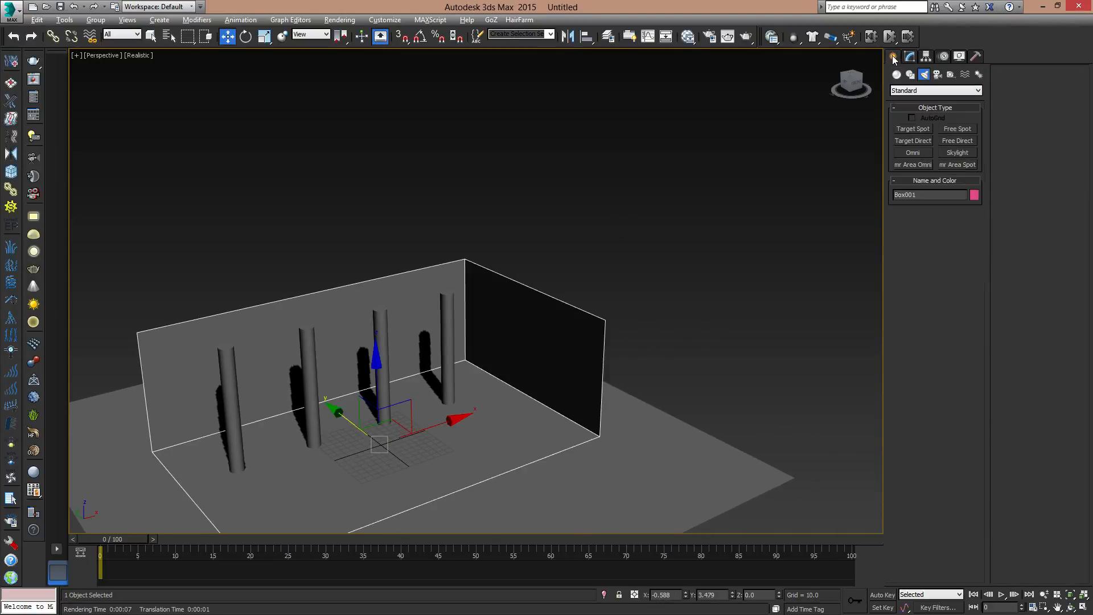
left_click(897, 75)
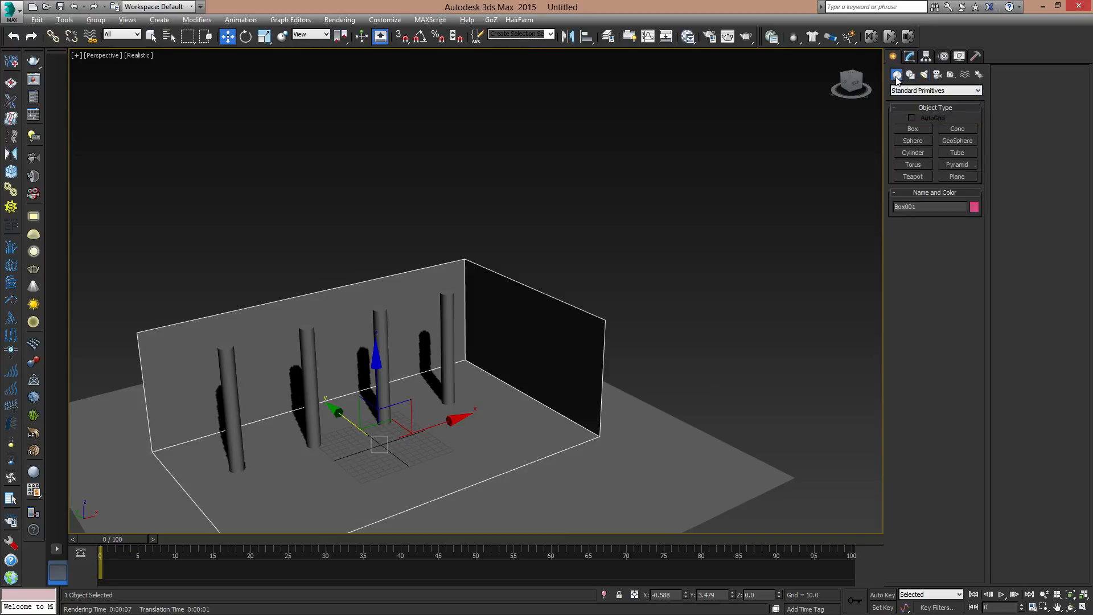
left_click(899, 92)
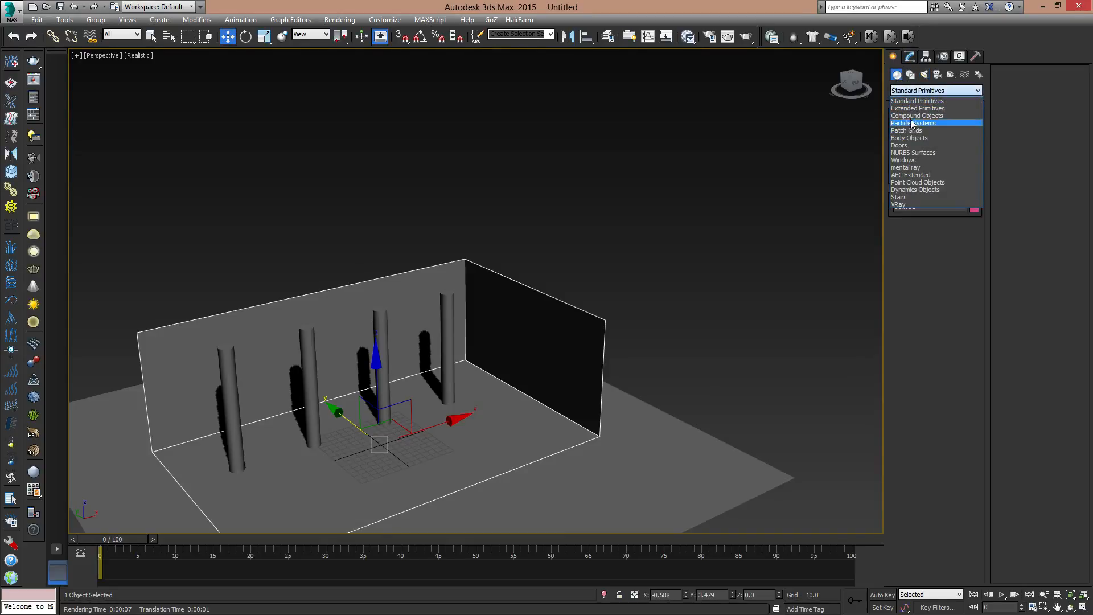
left_click(912, 101)
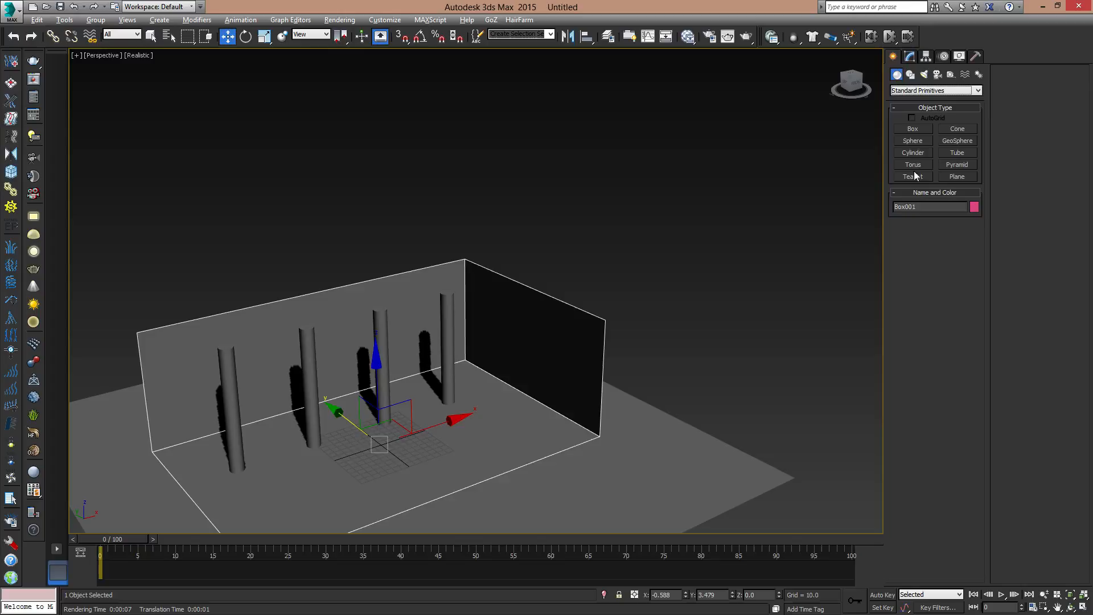
left_click(914, 128)
middle_click_drag(524, 359, 575, 361, "alt")
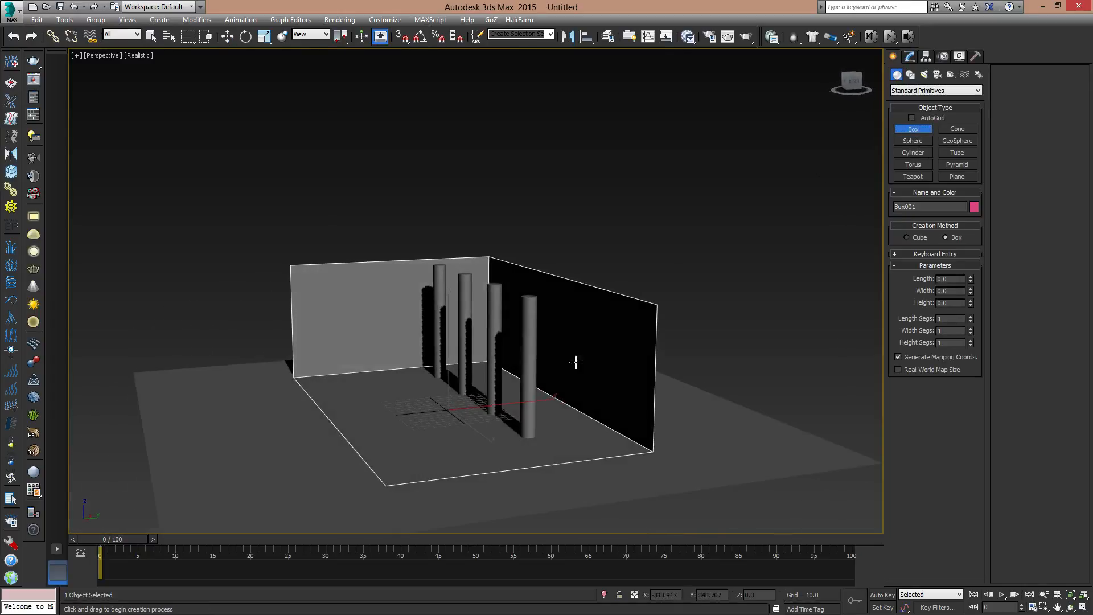
left_click(913, 118)
left_click_drag(569, 343, 603, 283)
right_click(603, 283)
middle_click_drag(533, 341, 550, 357, "alt")
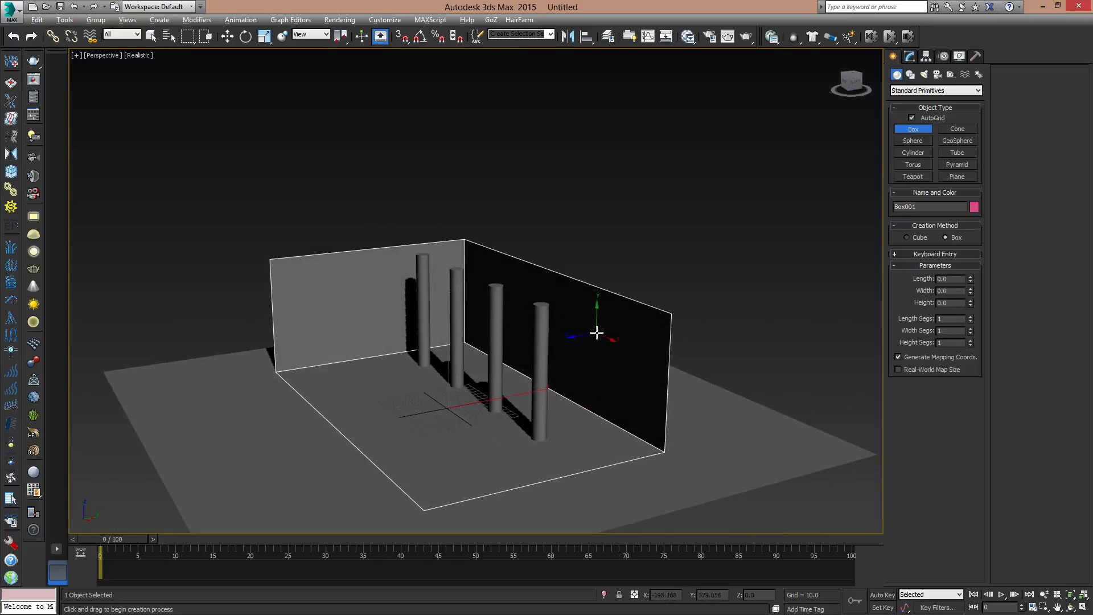
- Disable the Normal modifier on the room box
key("w")
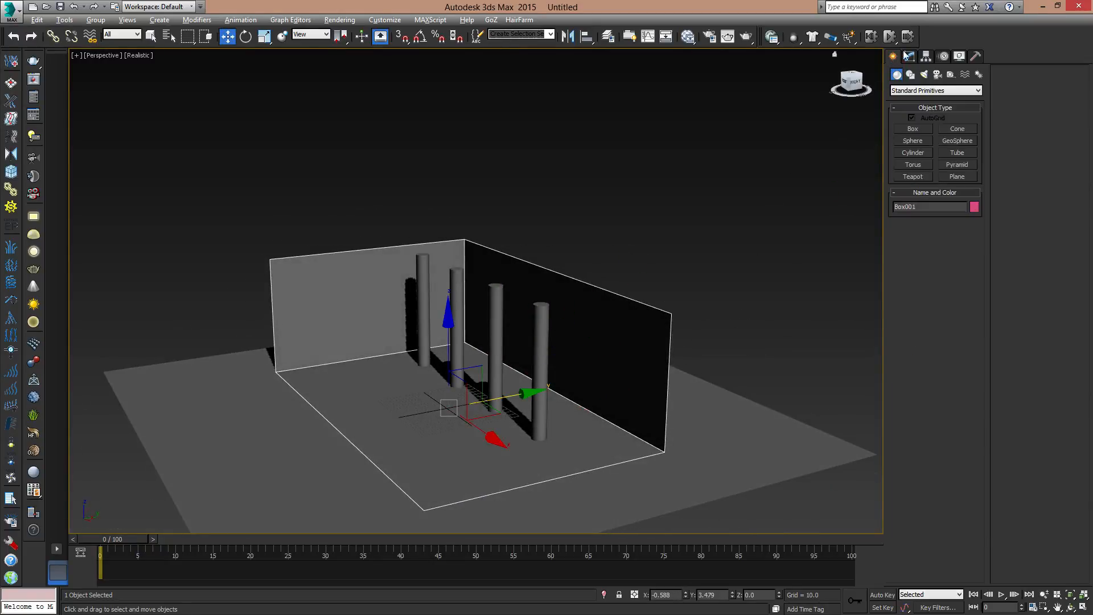
left_click(910, 56)
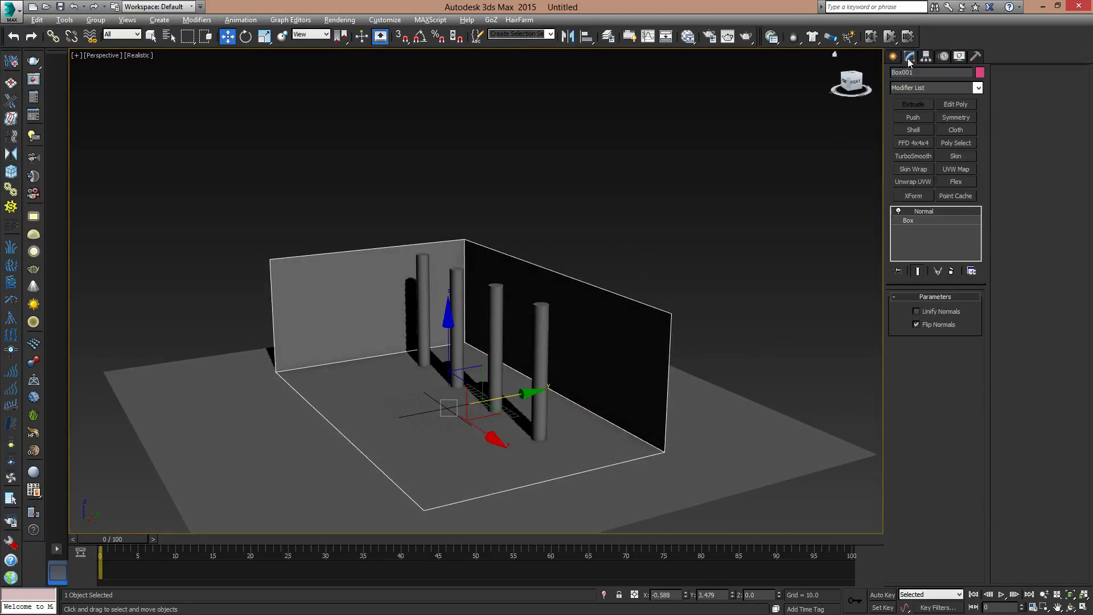
left_click(899, 212)
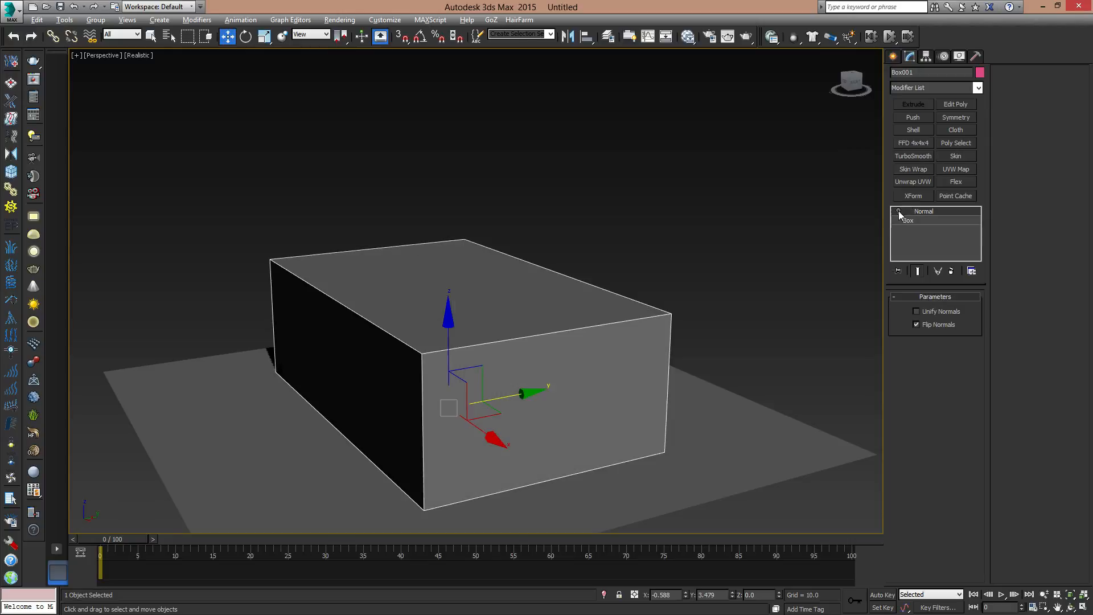
- Draw an AutoGrid box on the outside of the room's end wall
left_click(894, 56)
left_click(922, 132)
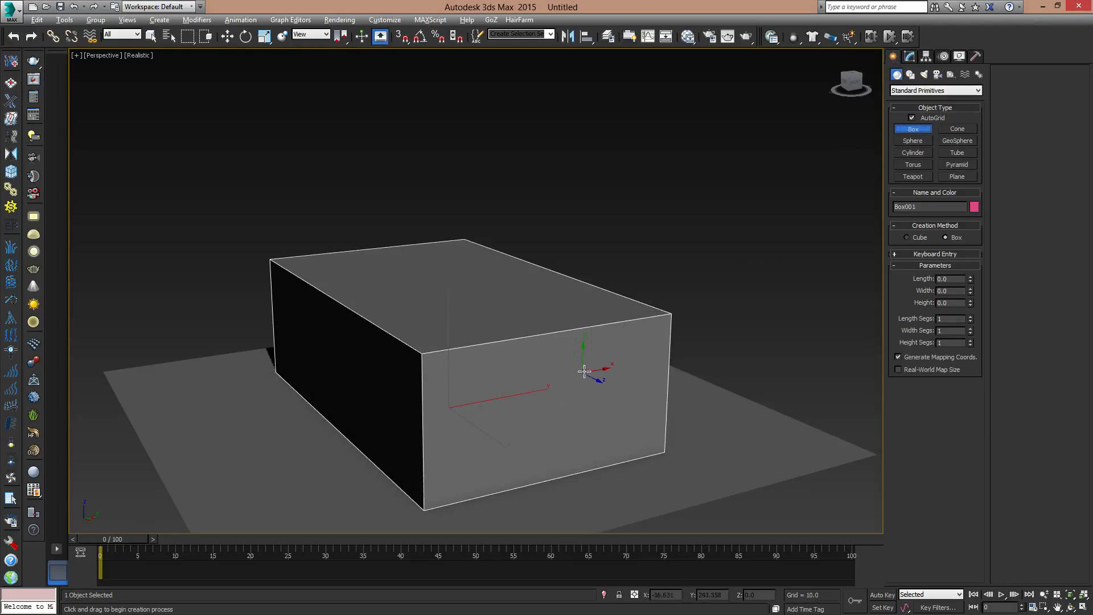
left_click_drag(548, 409, 513, 460)
left_click(593, 478)
key("w")
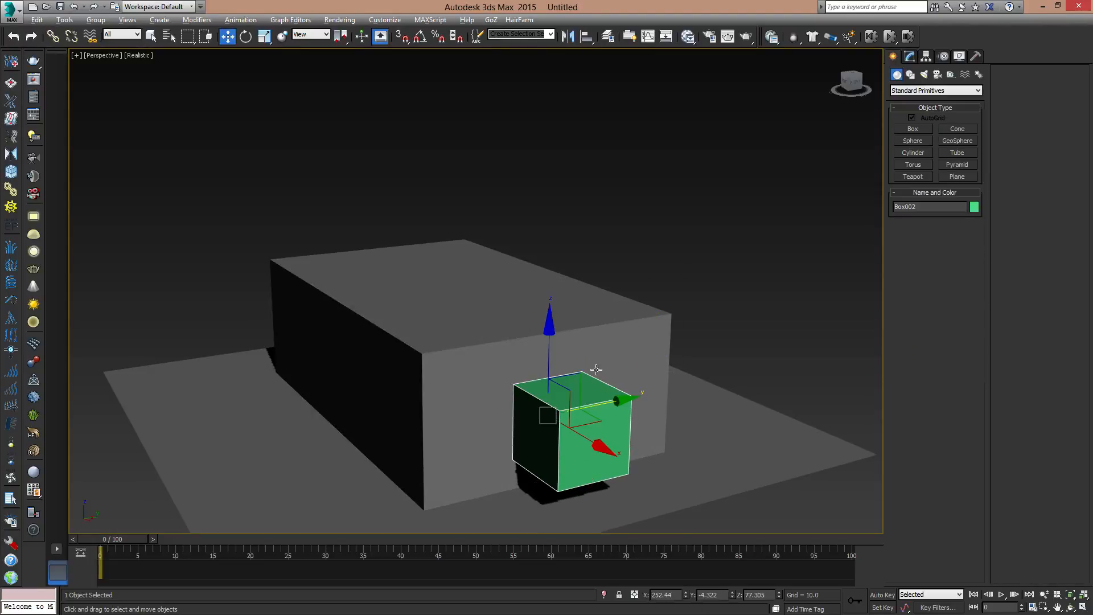
- Move the green box partway into the end wall and position it at about X 204.3, Y 8.2, Z 86.6
middle_click_drag(592, 478, 624, 461, "alt")
left_click_drag(624, 461, 586, 443)
middle_click_drag(587, 443, 575, 373, "alt")
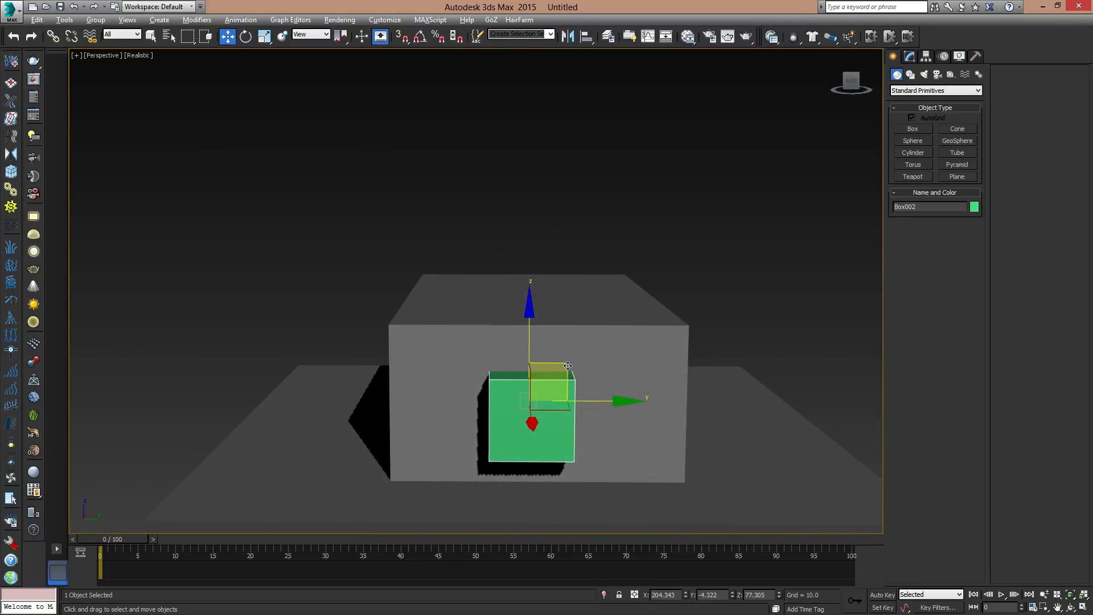
left_click_drag(567, 370, 578, 362)
middle_click_drag(563, 414, 644, 449, "alt")
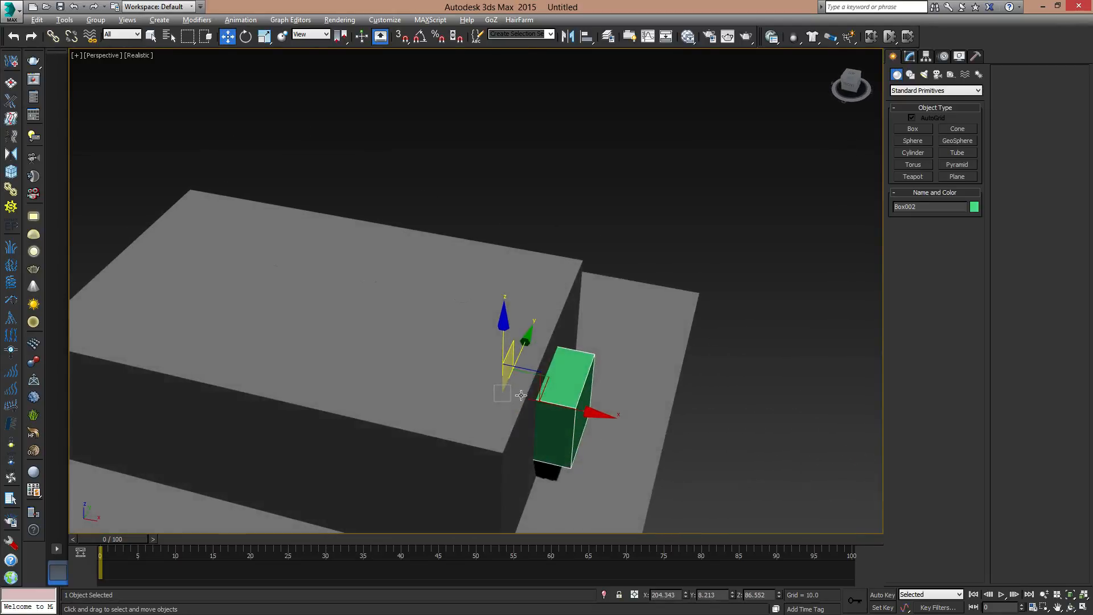
middle_click_drag(611, 409, 602, 287, "alt")
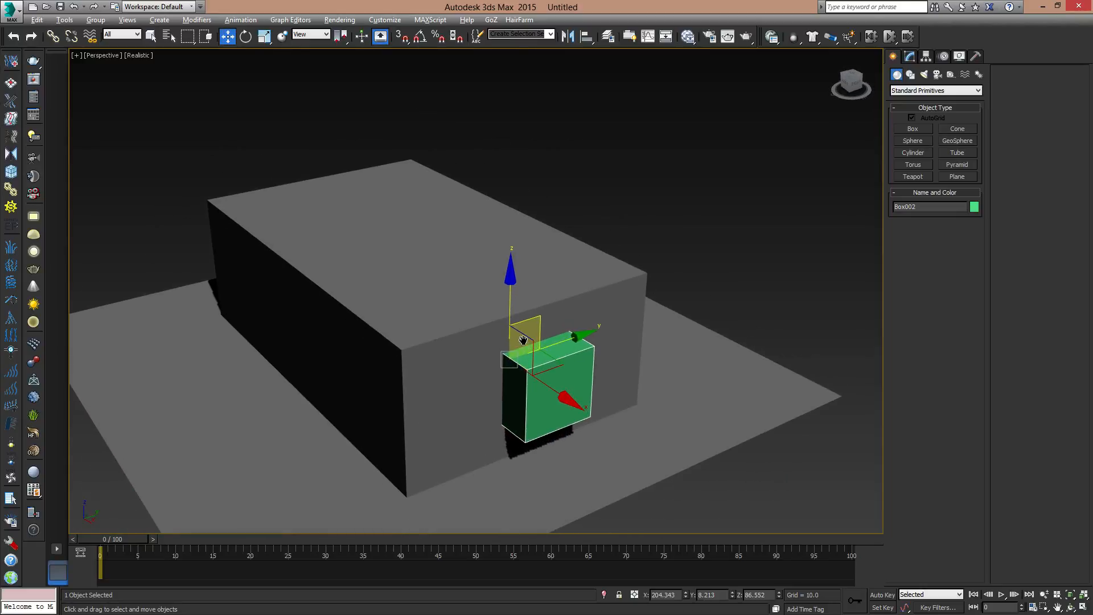
- Apply a Boolean compound to the room box, using the green box as operand B with Subtraction (A-B)
left_click(603, 283)
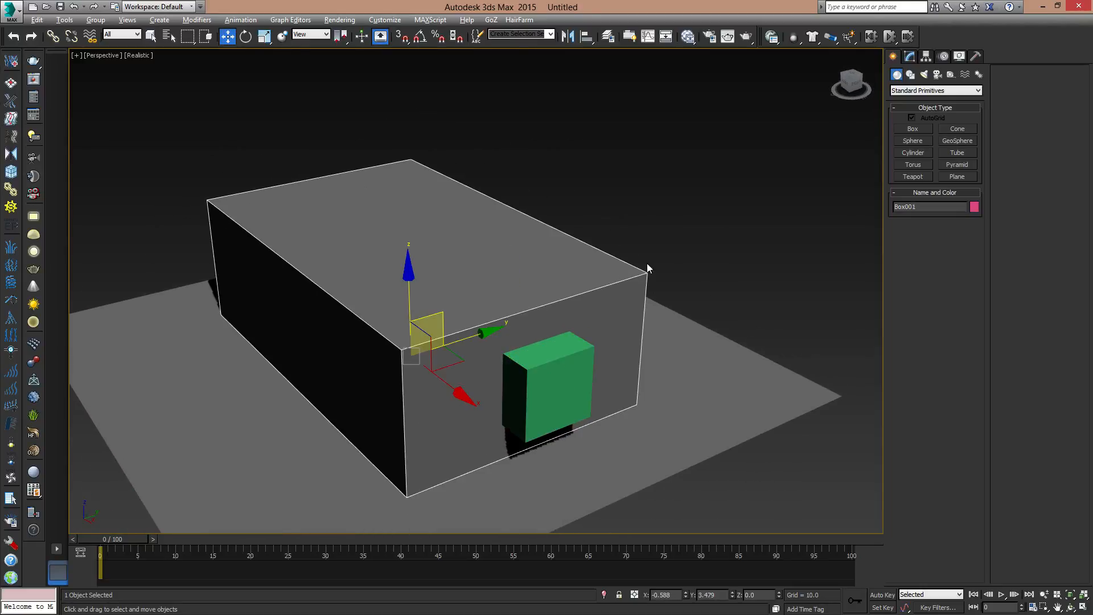
left_click(910, 57)
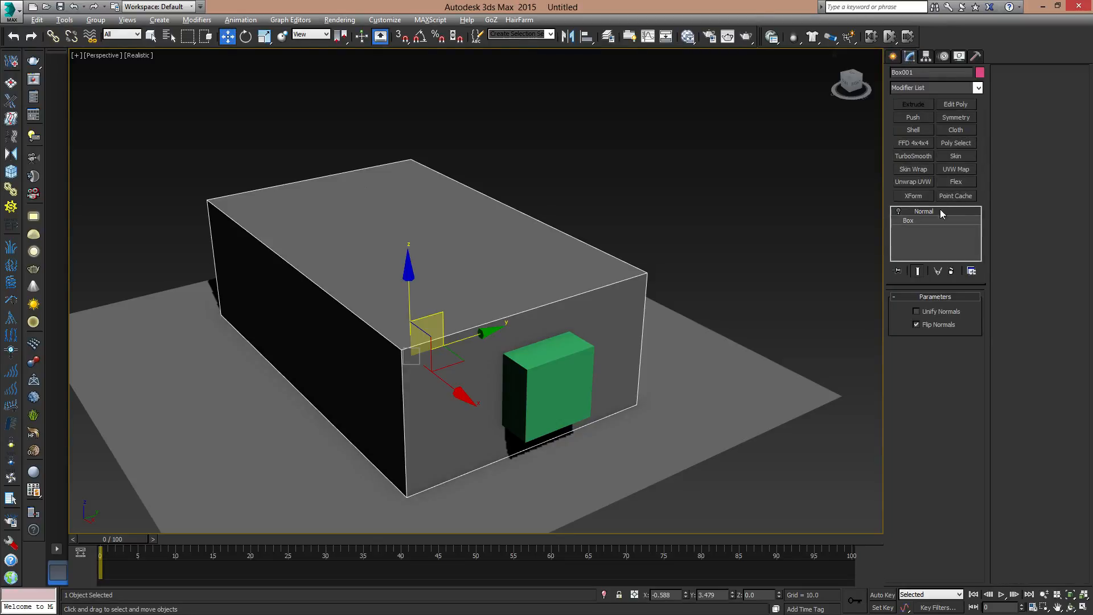
left_click(893, 57)
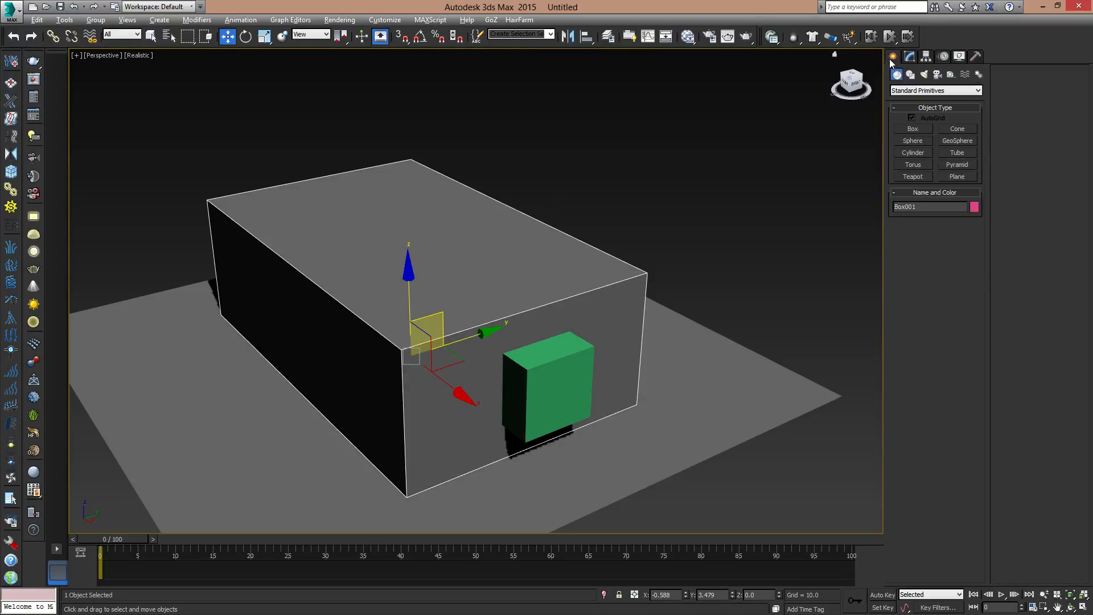
left_click(923, 92)
left_click(917, 115)
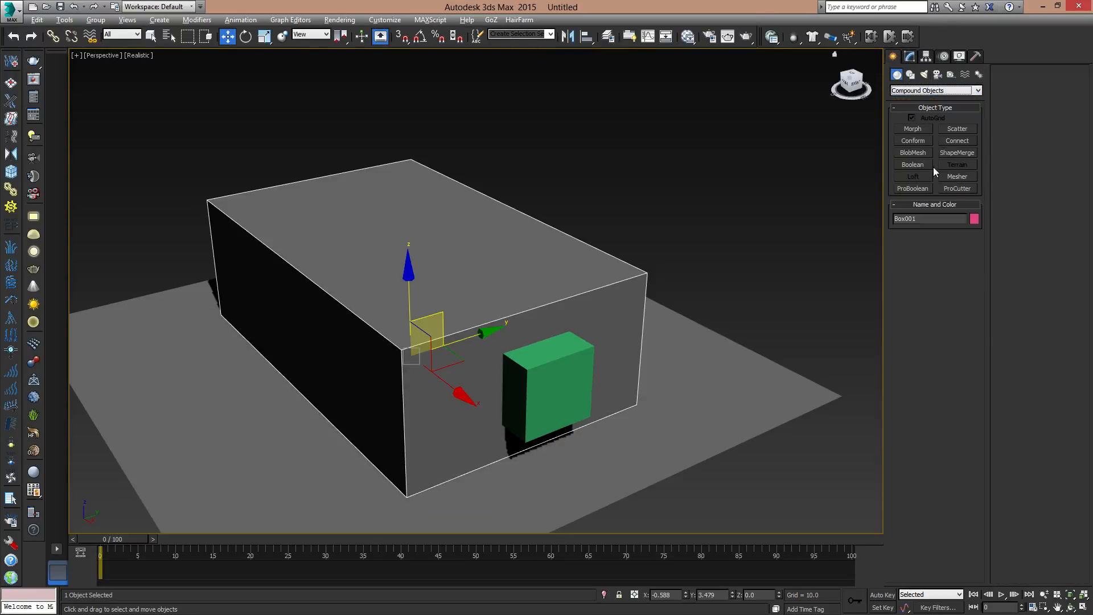
left_click(913, 166)
left_click(933, 254)
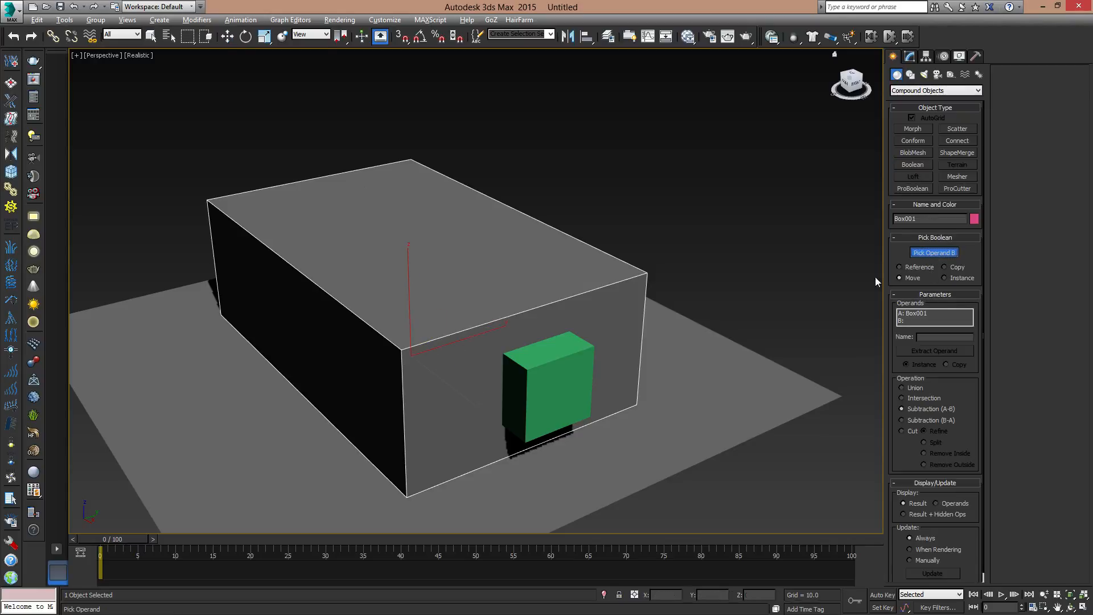
left_click(556, 360)
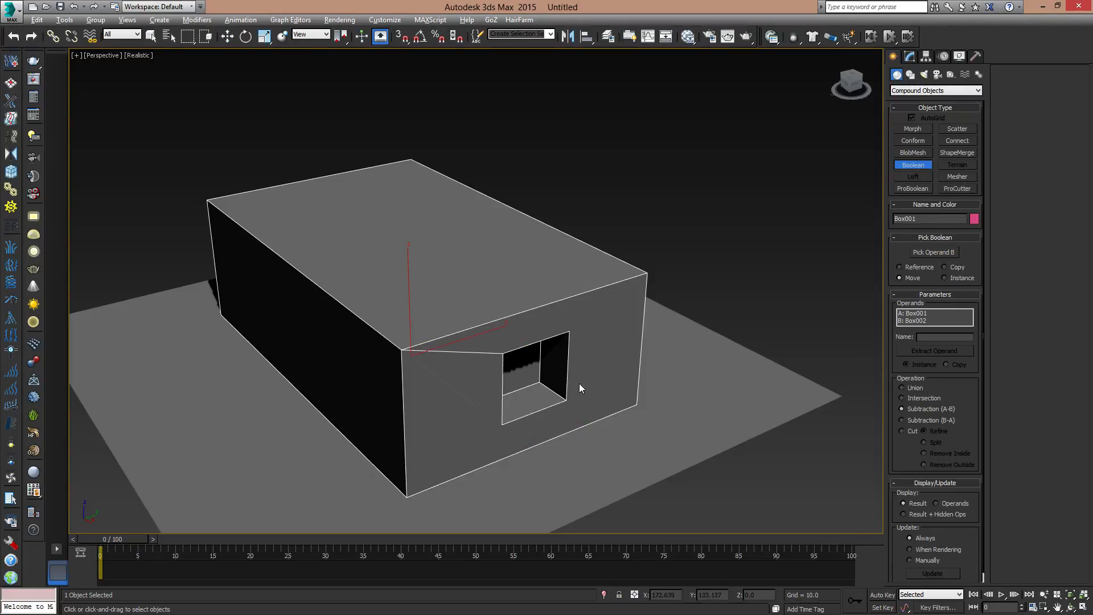
- Change the Boolean operation to Cut with Remove Inside to open a window through the end wall
middle_click_drag(580, 384, 446, 338, "alt")
middle_click_drag(469, 344, 598, 371)
scroll(494, 367, "up", 3)
scroll(459, 309, "up", 3)
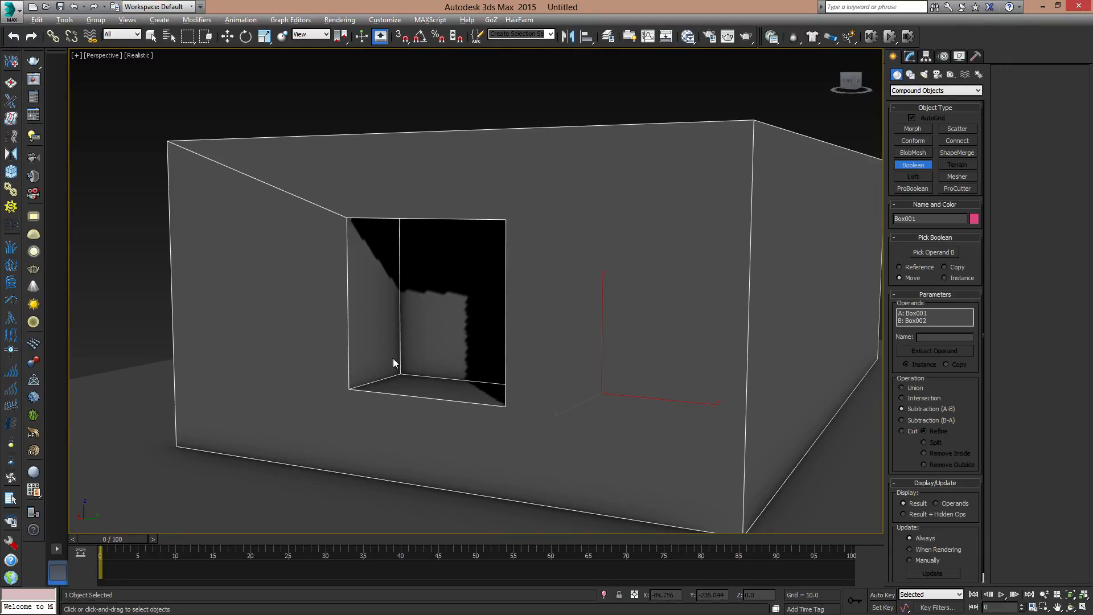
left_click(902, 432)
middle_click_drag(591, 337, 615, 341, "alt")
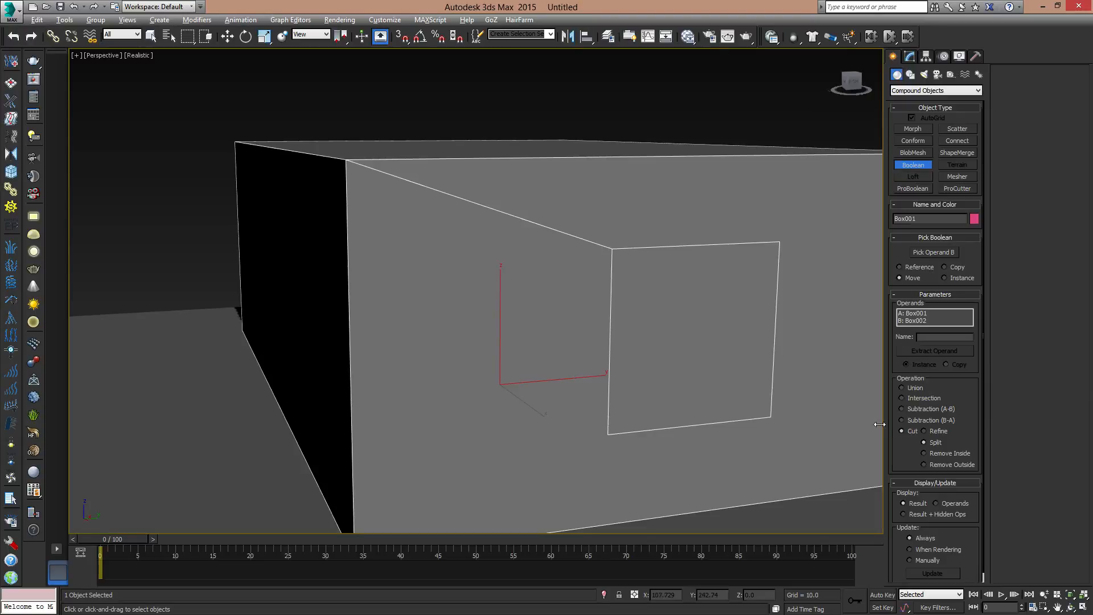
mouse_move(655, 399)
middle_mouse_down("alt")
mouse_move(589, 391)
mouse_move(638, 394)
middle_mouse_up("alt")
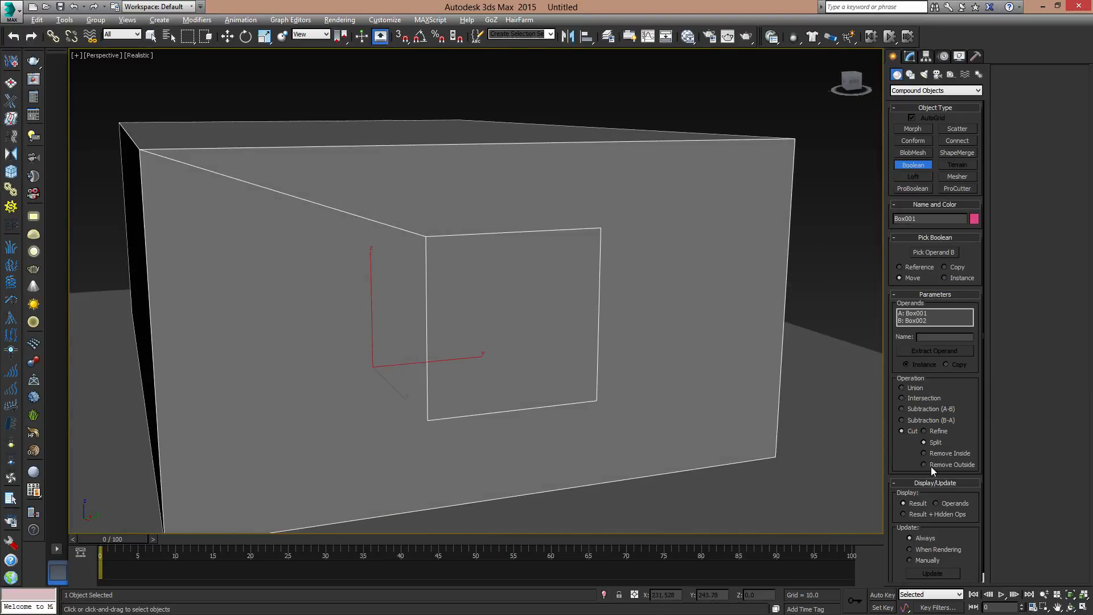
left_click(924, 454)
middle_click_drag(438, 346, 616, 276, "alt")
key("w")
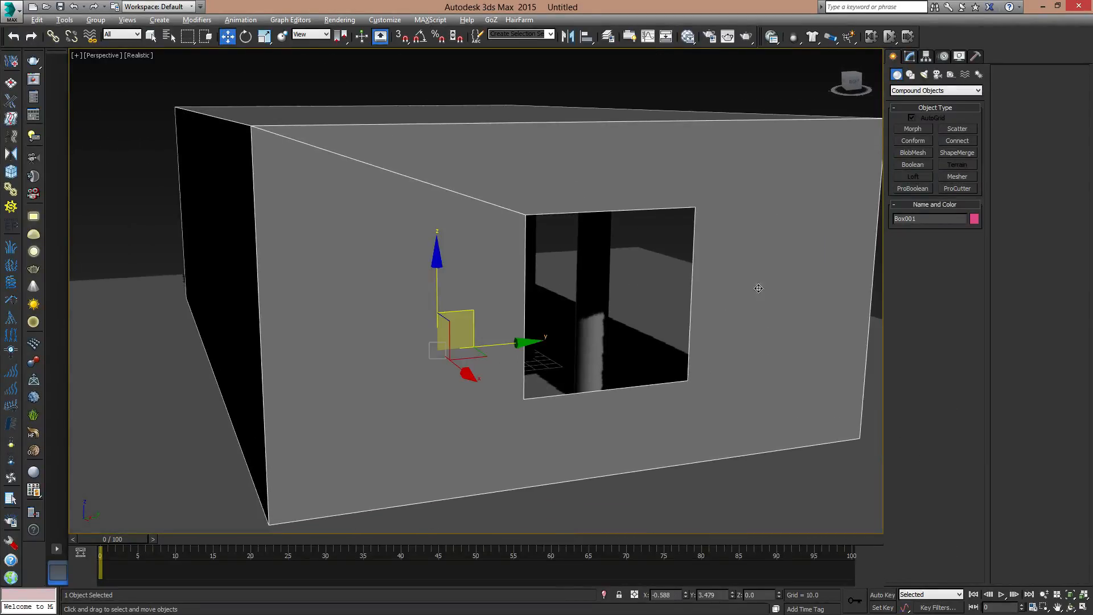
- Convert the Boolean room object to an Editable Poly
left_click(910, 57)
right_click(921, 212)
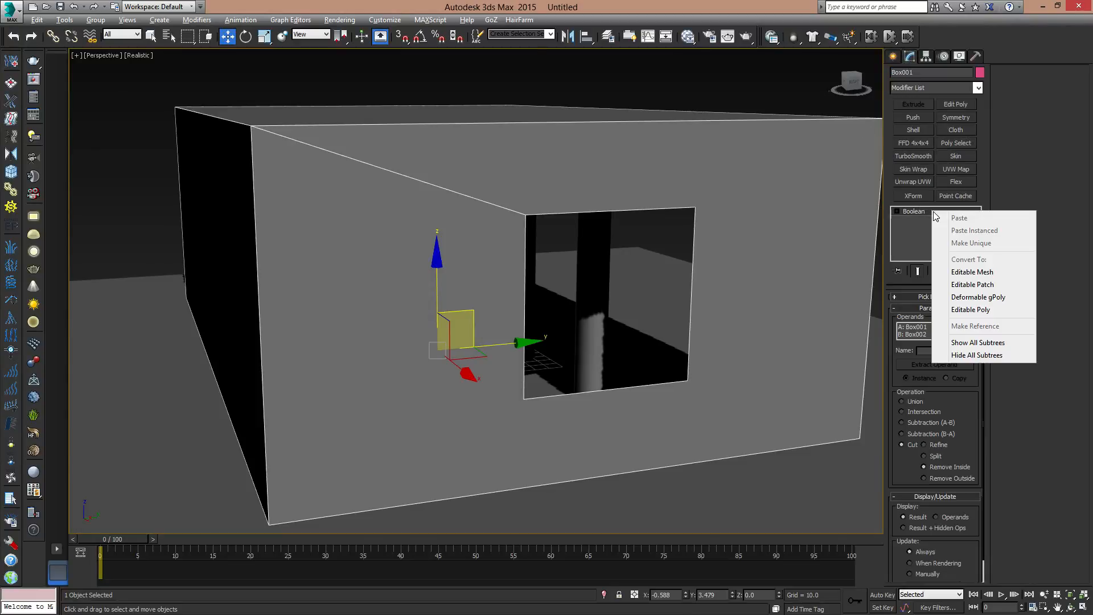
left_click(998, 287)
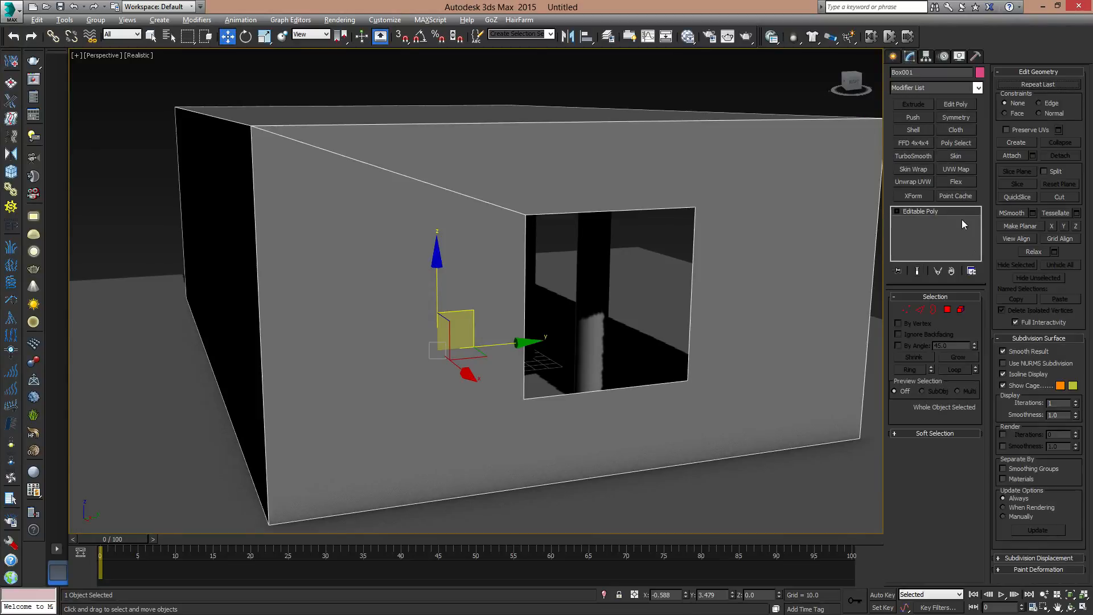
- Add a Shell modifier to the room box with the window opening
middle_click_drag(655, 279, 767, 208, "alt")
middle_click_drag(768, 165, 509, 331, "alt")
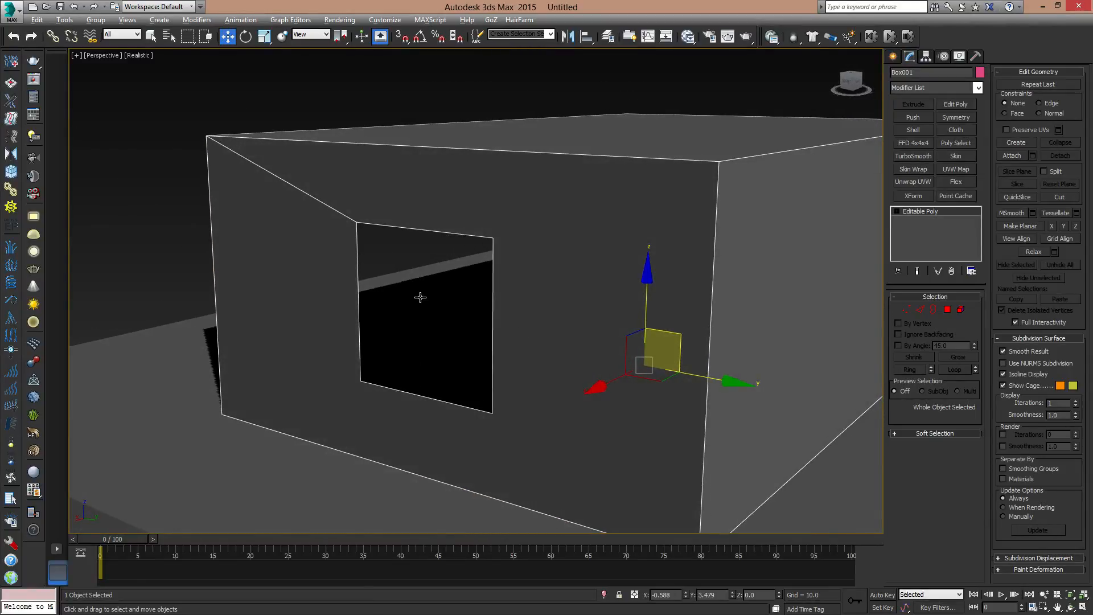
middle_click_drag(420, 296, 547, 297, "alt")
left_click(978, 88)
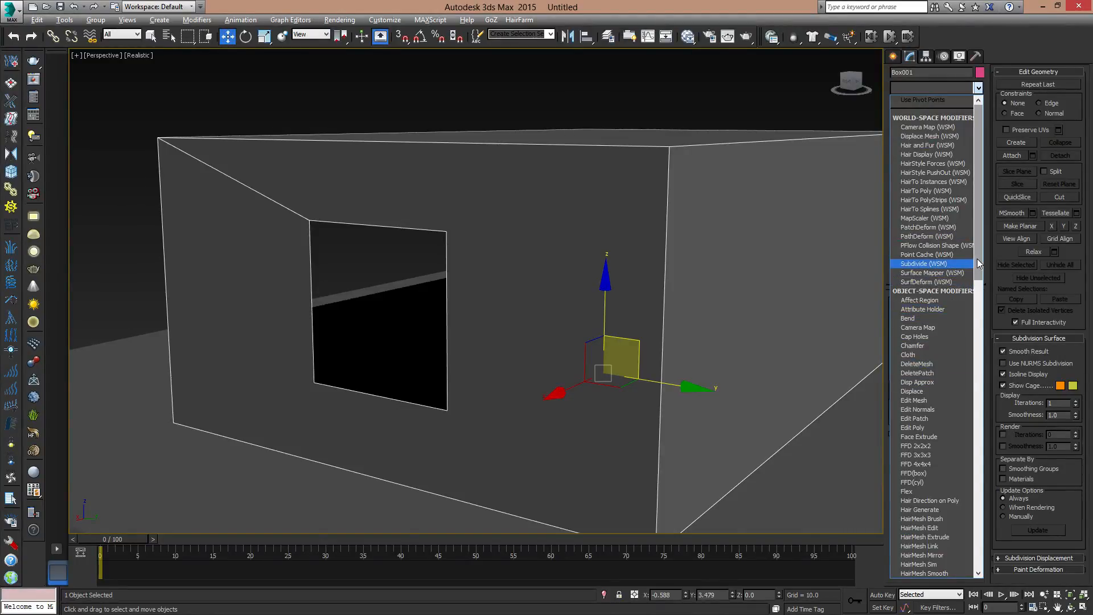
left_click_drag(977, 259, 986, 508)
left_click(916, 357)
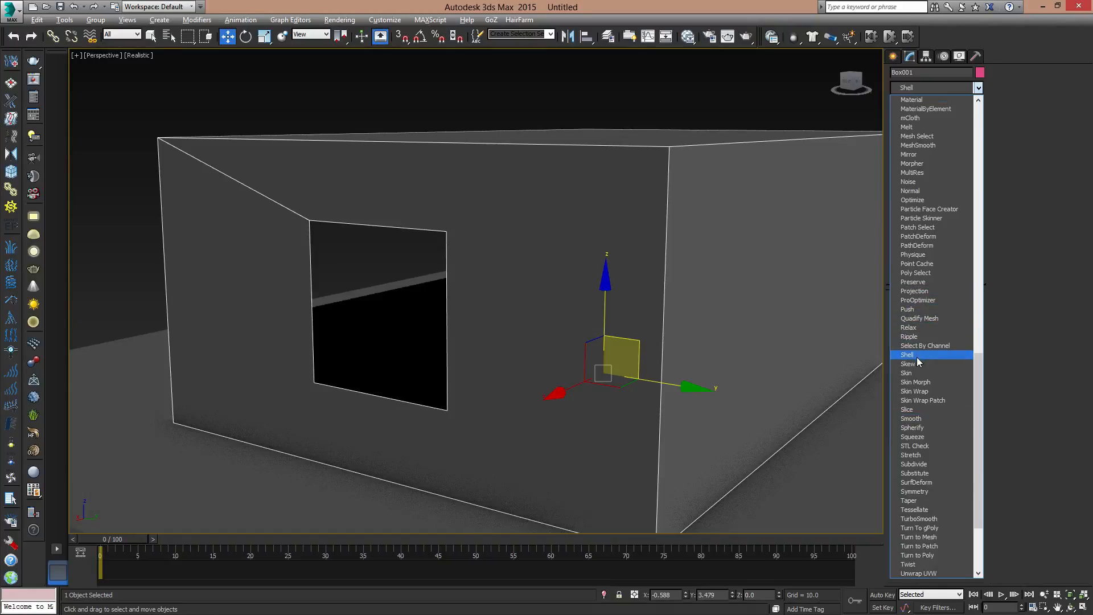
- Set the Shell modifier's Outer Amount to 0 and Inner Amount to 1
middle_click_drag(555, 347, 604, 344, "alt")
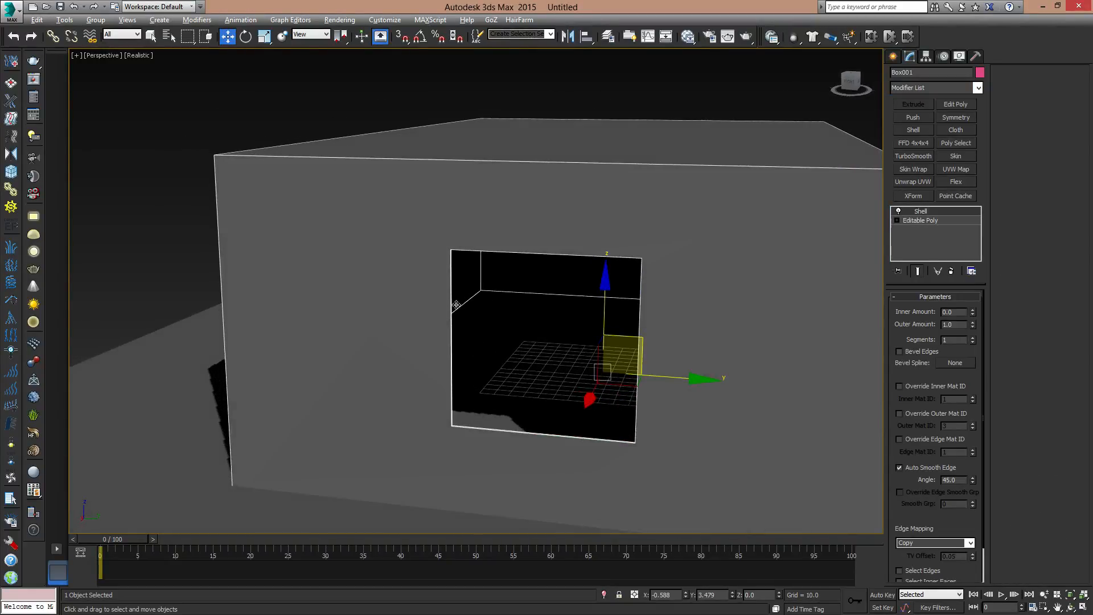
scroll(566, 262, "down", 4)
middle_click_drag(561, 328, 699, 302, "alt")
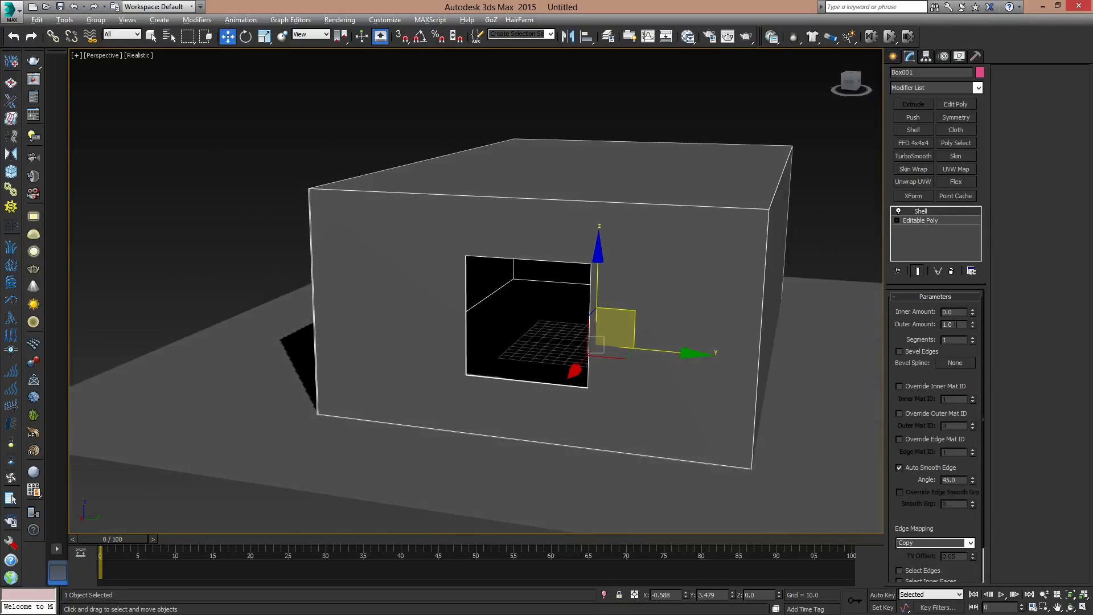
right_click(973, 324)
left_click_drag(958, 312, 897, 317)
type("1")
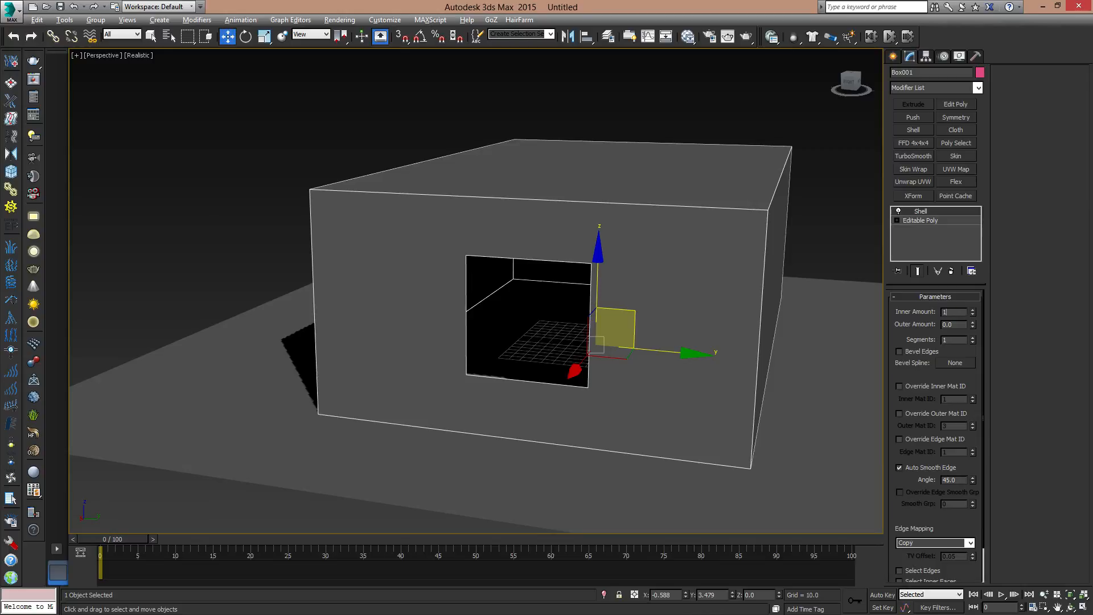
key("Return")
- Try a different Shell Inner Amount while checking the room's wall thickness in wireframe, and restore the amount to 1
middle_click_drag(743, 356, 717, 363, "alt")
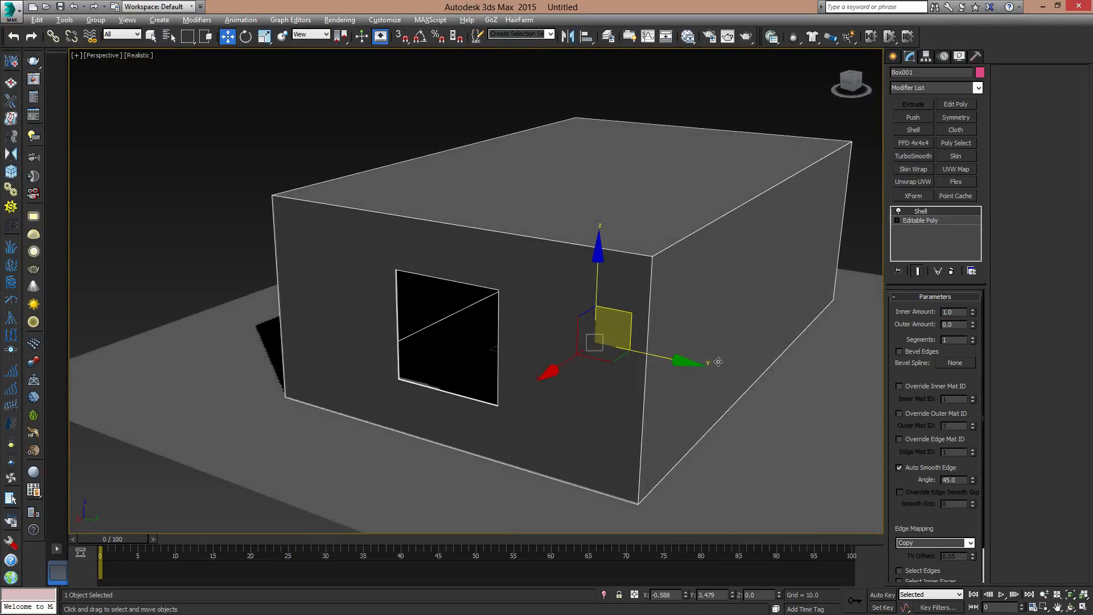
key("F3")
middle_click_drag(494, 320, 572, 373)
middle_click_drag(449, 329, 496, 388)
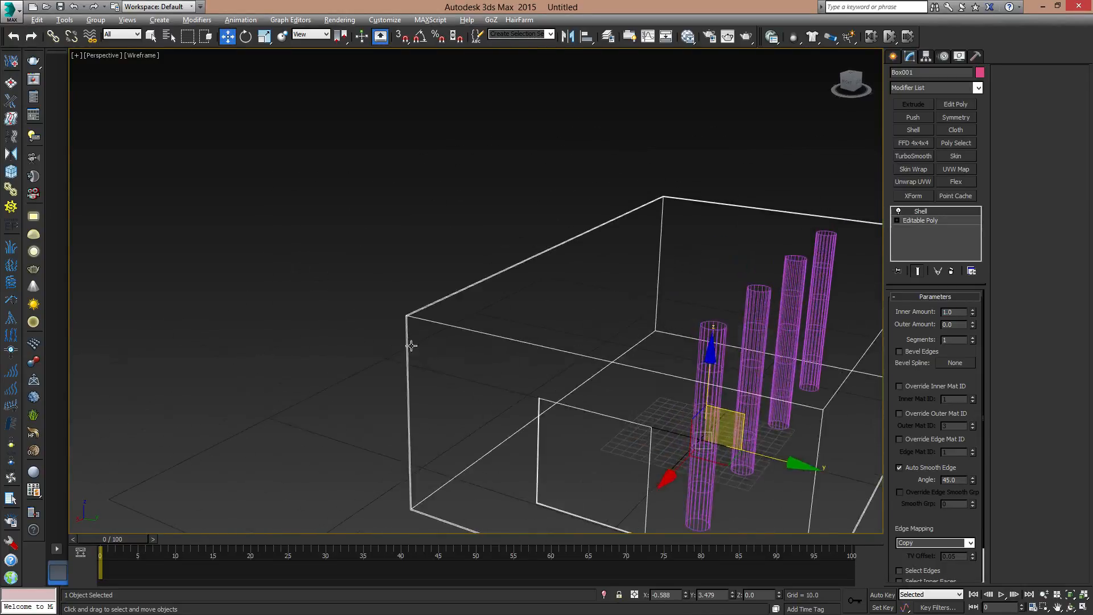
scroll(411, 346, "up", 5)
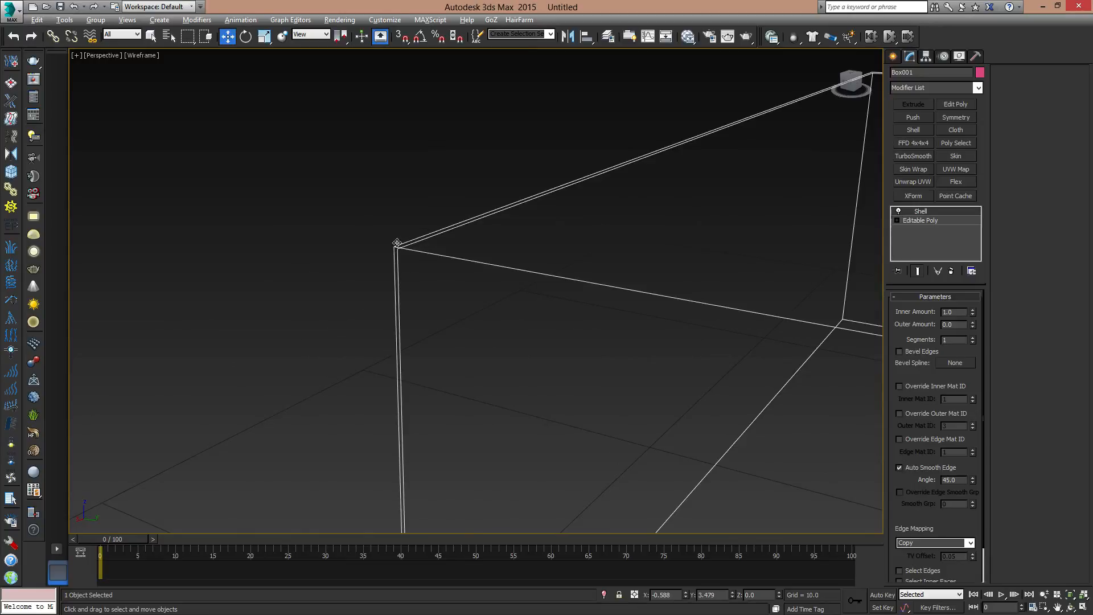
left_click_drag(974, 313, 996, 327)
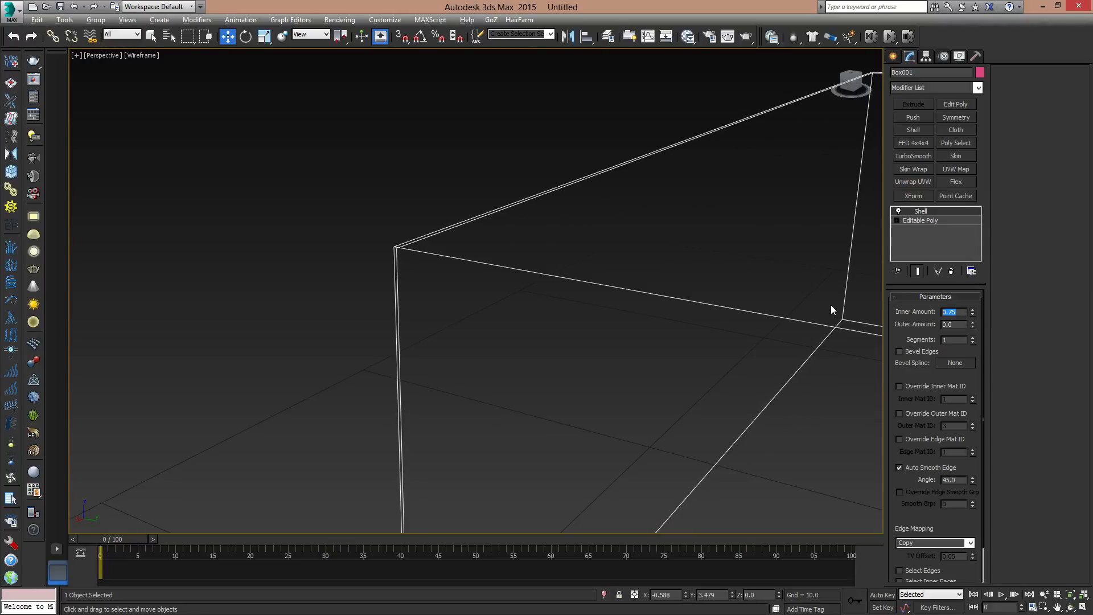
type("1")
key("Return")
middle_click_drag(605, 340, 370, 280)
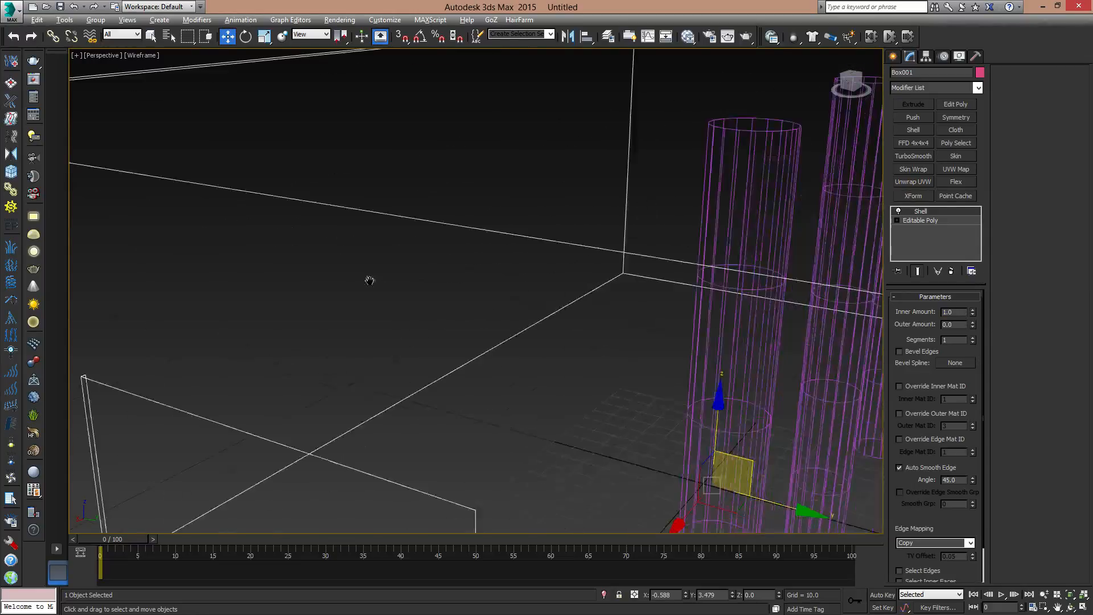
scroll(471, 315, "down", 5)
key("F3")
- Enlarge the ground plane around the room to a length of about 1547 and increase its width similarly
mouse_move(476, 352)
middle_mouse_down("alt")
mouse_move(541, 323)
mouse_move(594, 359)
middle_mouse_up("alt")
scroll(594, 359, "down", 6)
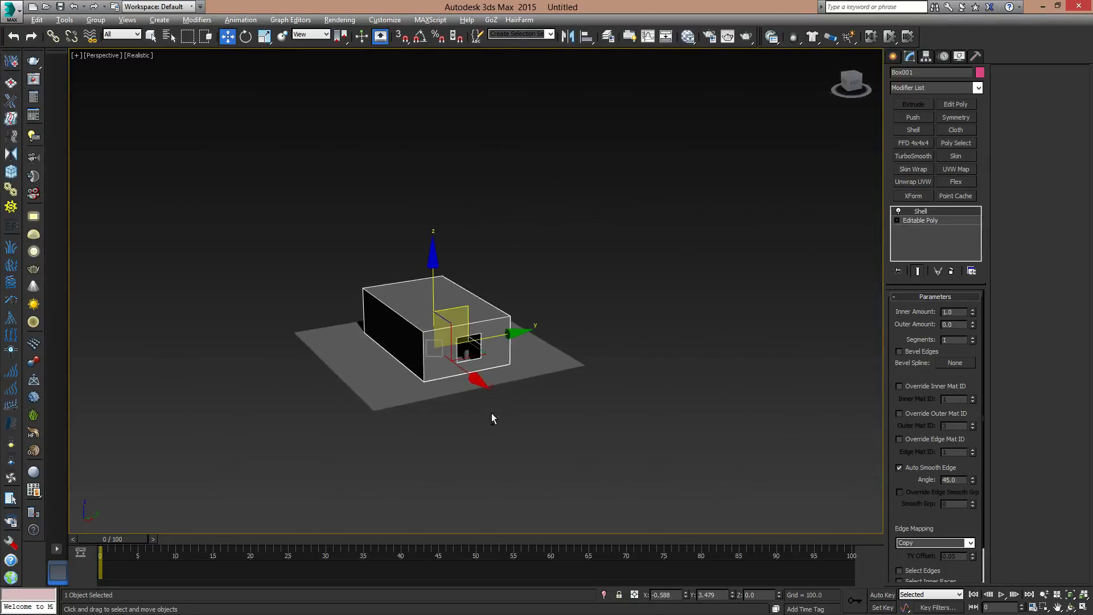
middle_click_drag(459, 348, 559, 361, "alt")
left_click(894, 57)
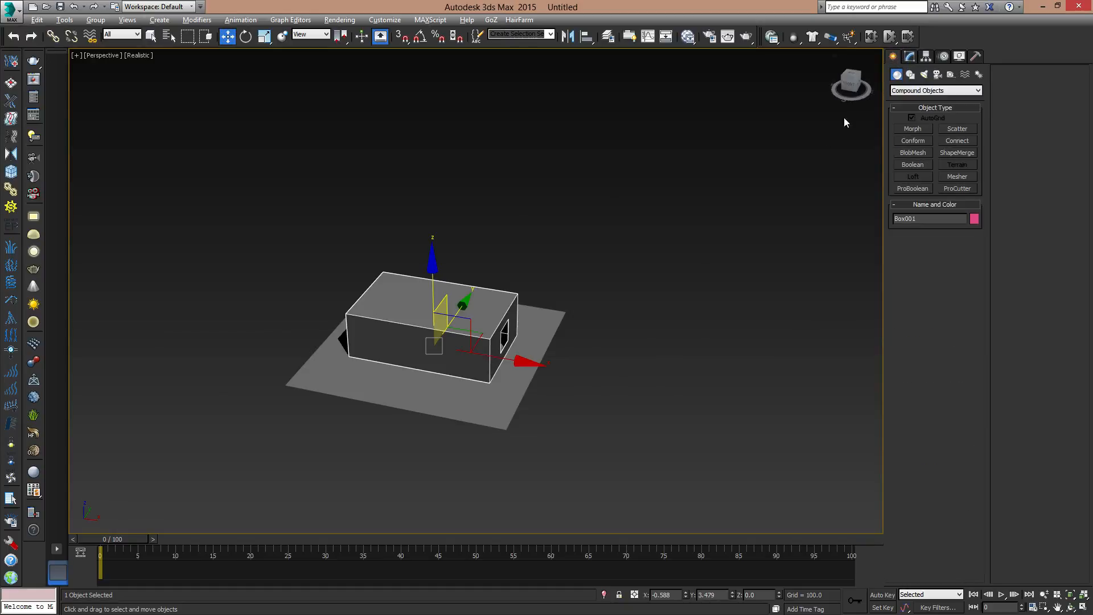
left_click(537, 334)
left_click(909, 56)
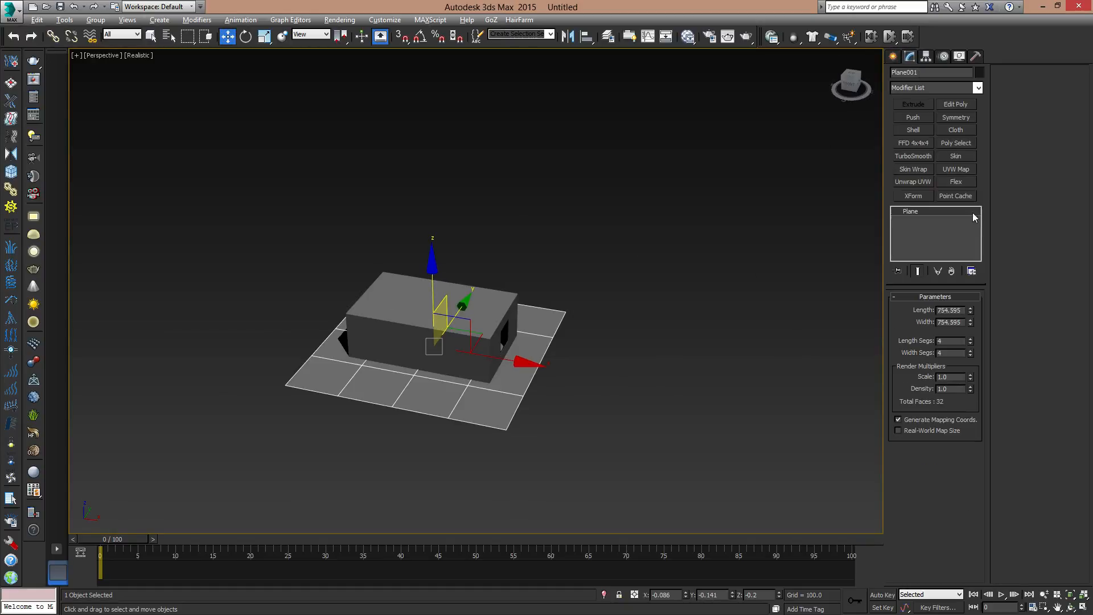
left_click_drag(971, 310, 981, 267)
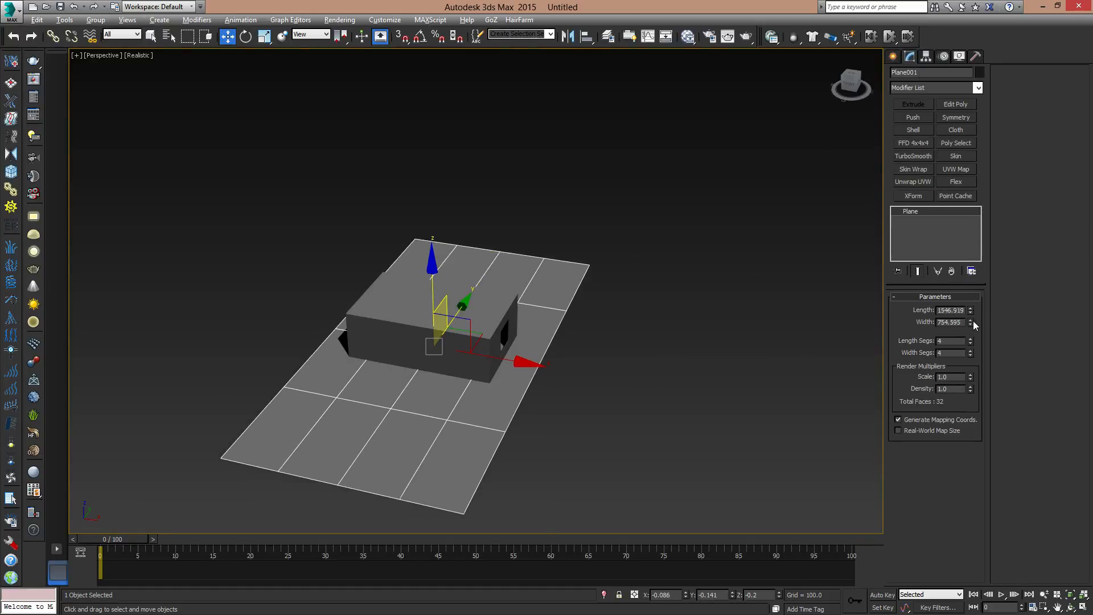
left_click_drag(974, 323, 973, 273)
mouse_move(522, 365)
left_mouse_down()
mouse_move(592, 377)
mouse_move(538, 369)
left_mouse_up()
left_click(795, 317)
- Create a standard Target Direct light outside the room, aimed at the wall with the window opening
left_click(893, 57)
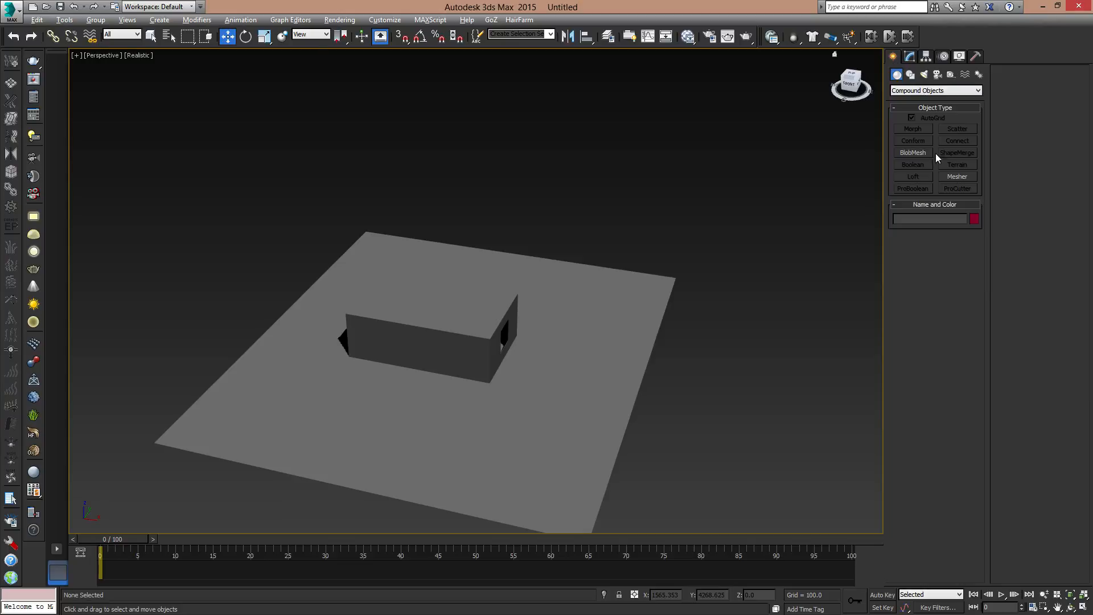
left_click(924, 75)
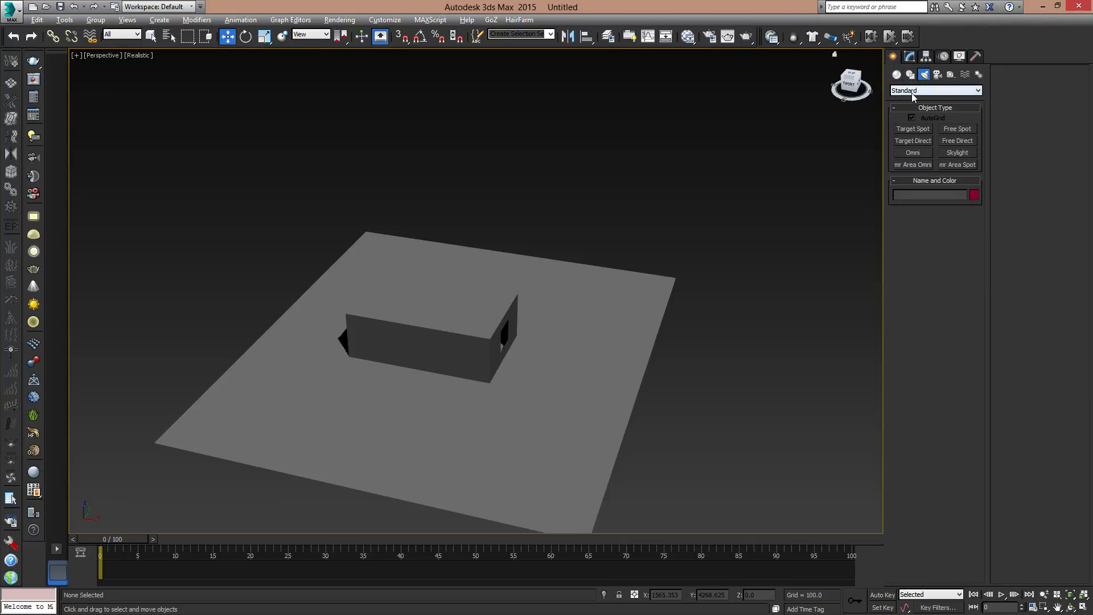
left_click(918, 143)
left_click_drag(819, 409, 505, 360)
middle_click_drag(590, 369, 481, 366)
key("w")
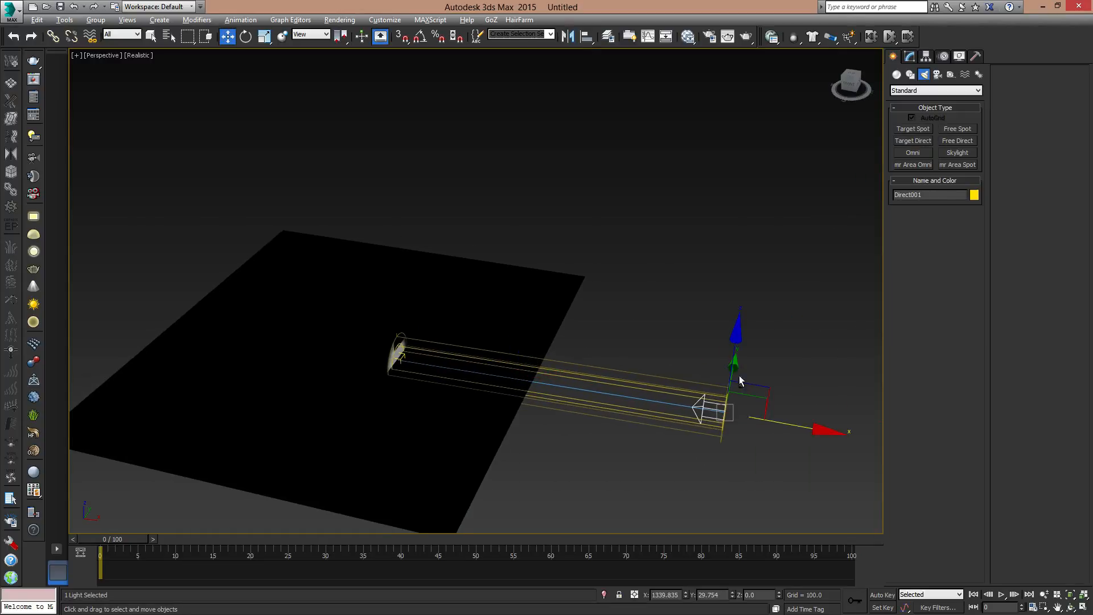
- Move the directional light up and outward to about X 1427, Z 1230 so it shines diagonally down at the window wall
middle_click_drag(740, 377, 751, 344, "alt")
left_click_drag(759, 355, 686, 110)
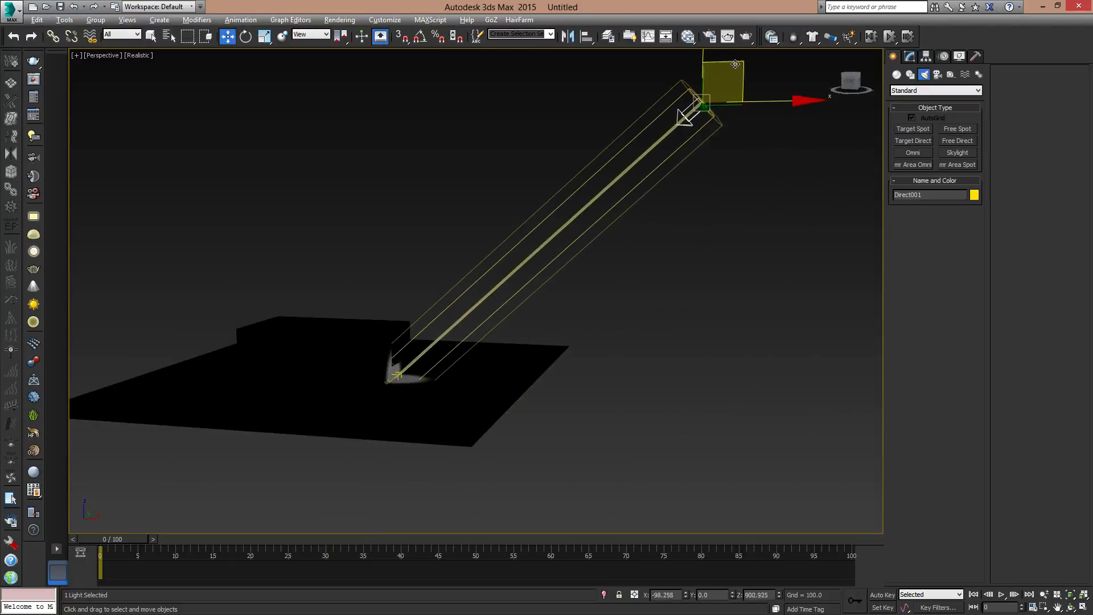
scroll(630, 247, "down", 2)
middle_click_drag(741, 177, 741, 235)
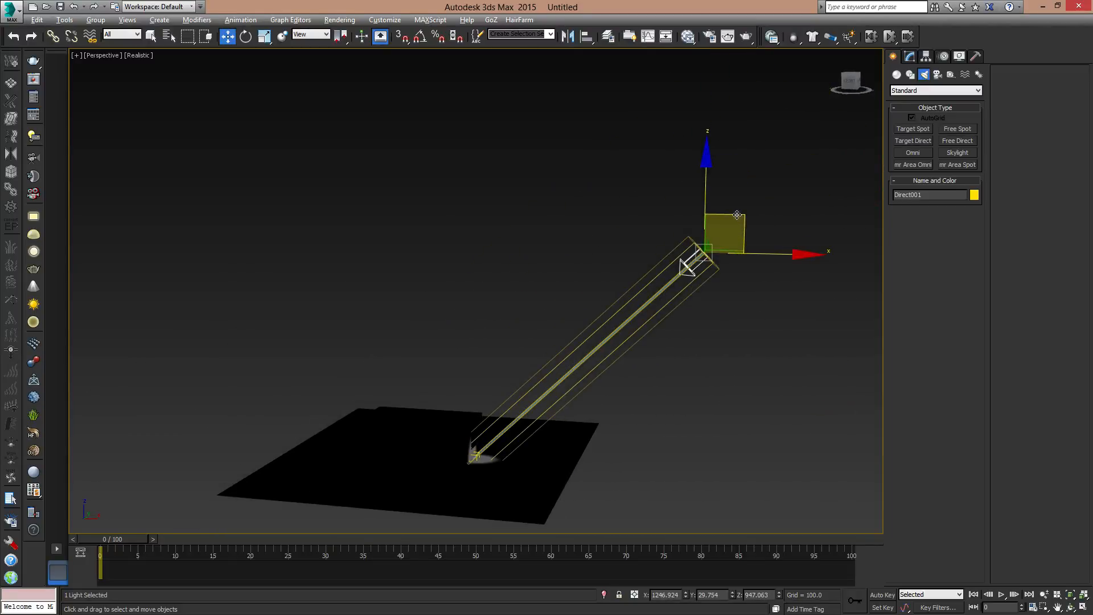
left_click_drag(737, 214, 784, 147)
- Widen the directional light to a Hotspot/Beam of about 633.7 and a Falloff/Field of about 925.7
left_click(910, 56)
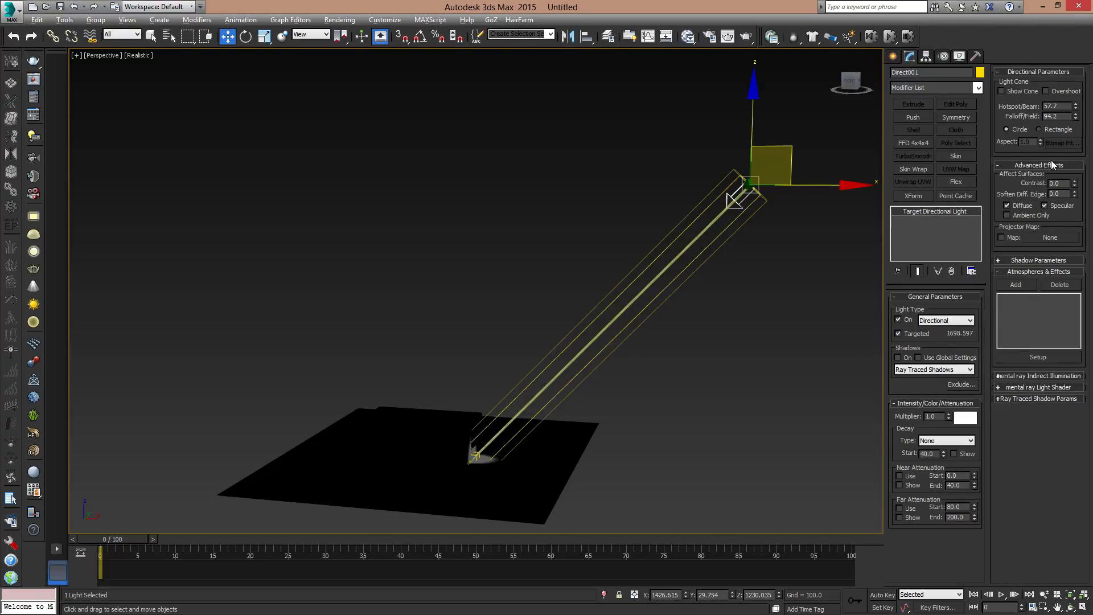
left_click_drag(1076, 105, 1078, 42)
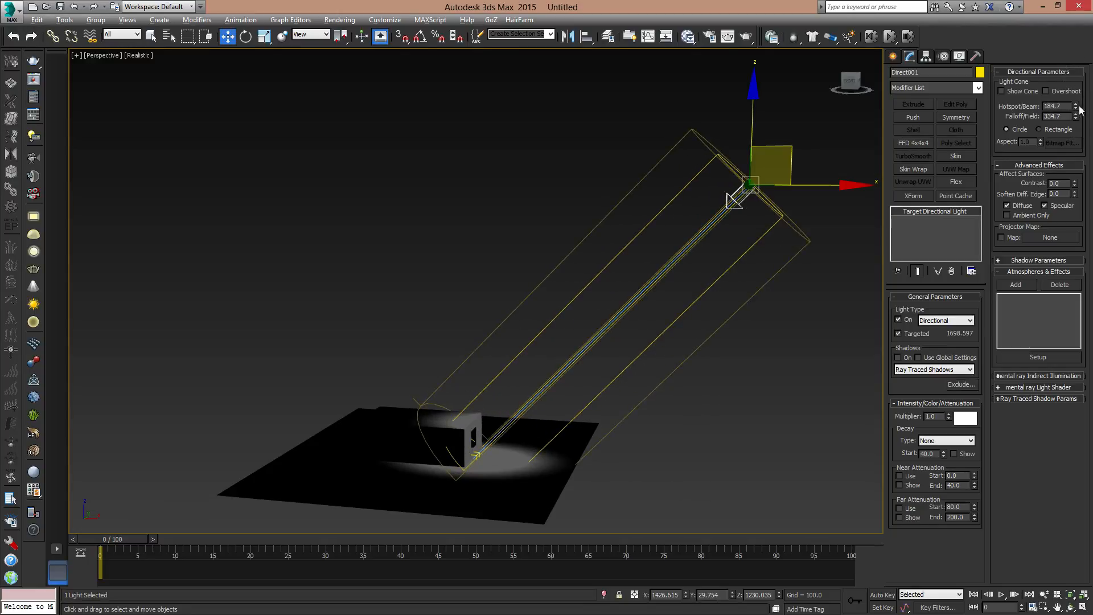
left_click_drag(1076, 106, 1076, 13)
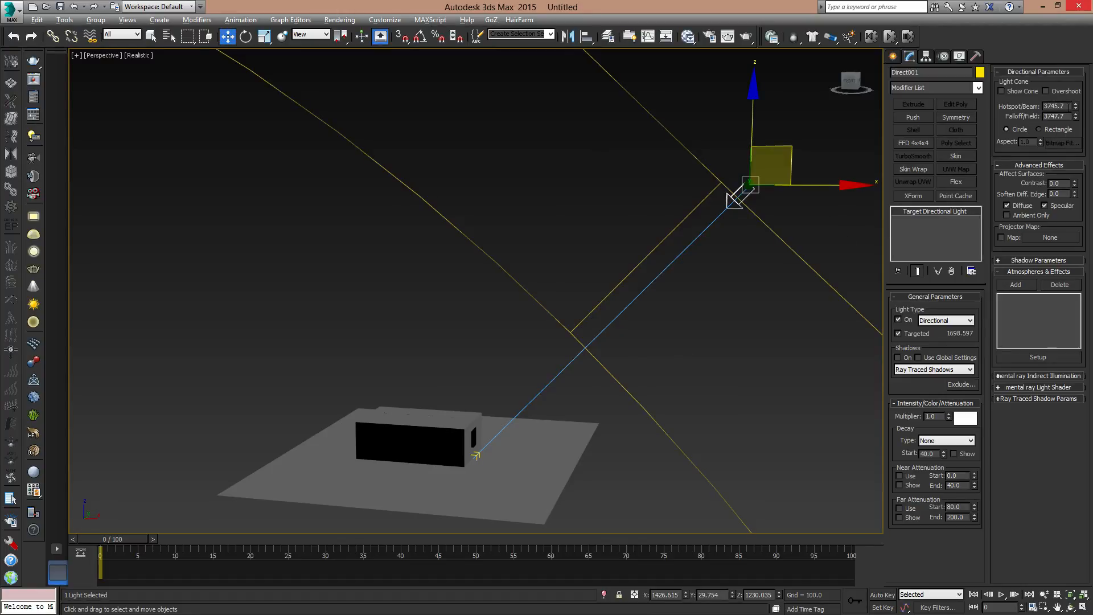
key("ctrl+z")
left_click_drag(1077, 106, 1075, 71)
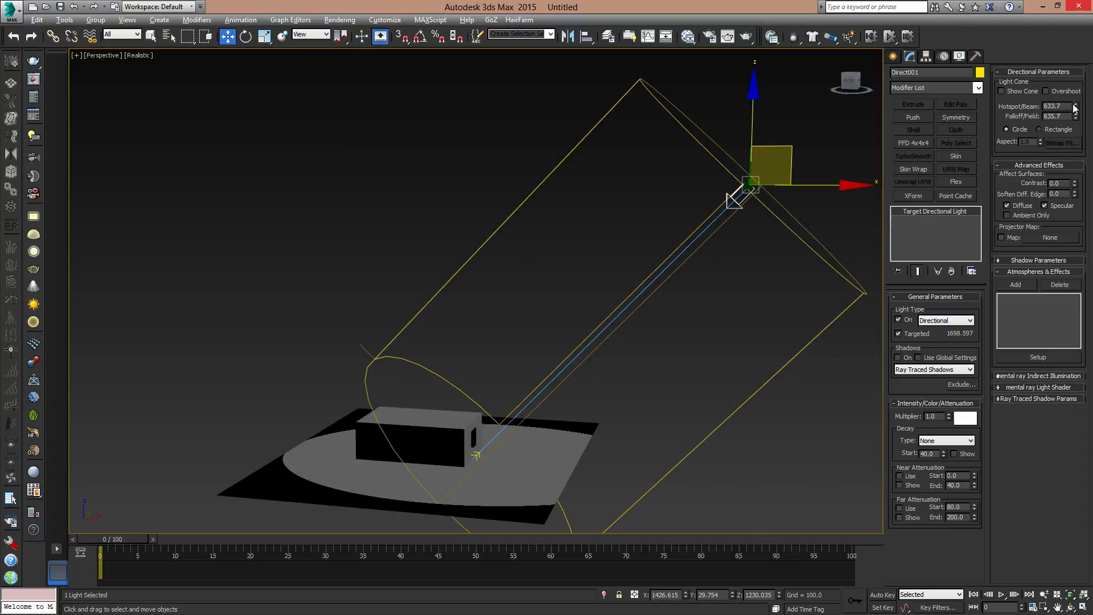
left_click_drag(1076, 117, 1063, 42)
- Turn on Ray Traced Shadows for the directional light and inspect the light entering through the window opening
scroll(513, 354, "up", 5)
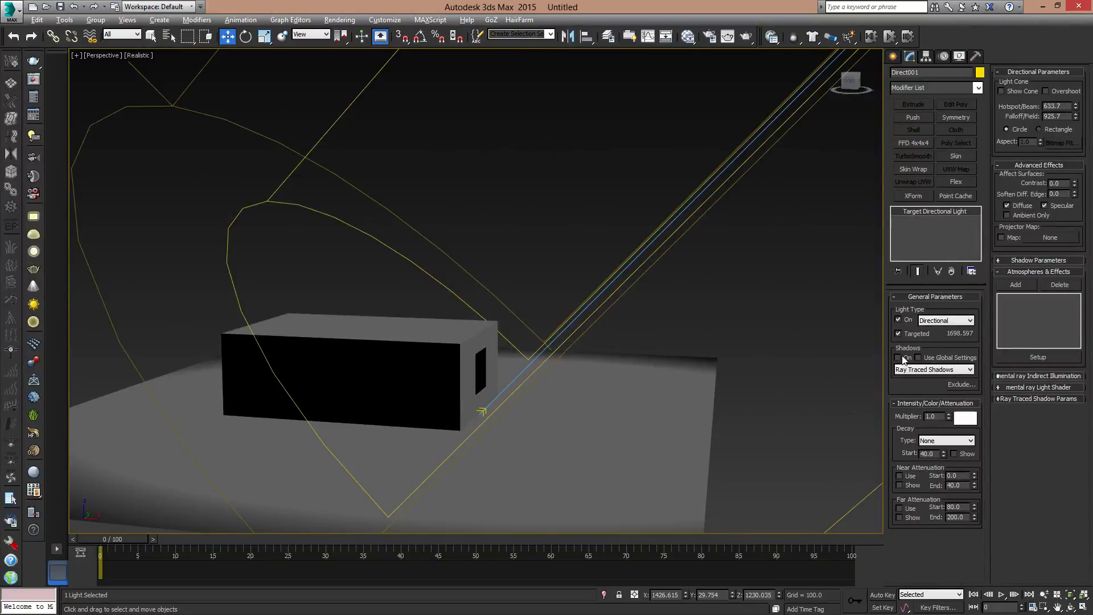
left_click(899, 357)
scroll(469, 398, "up", 5)
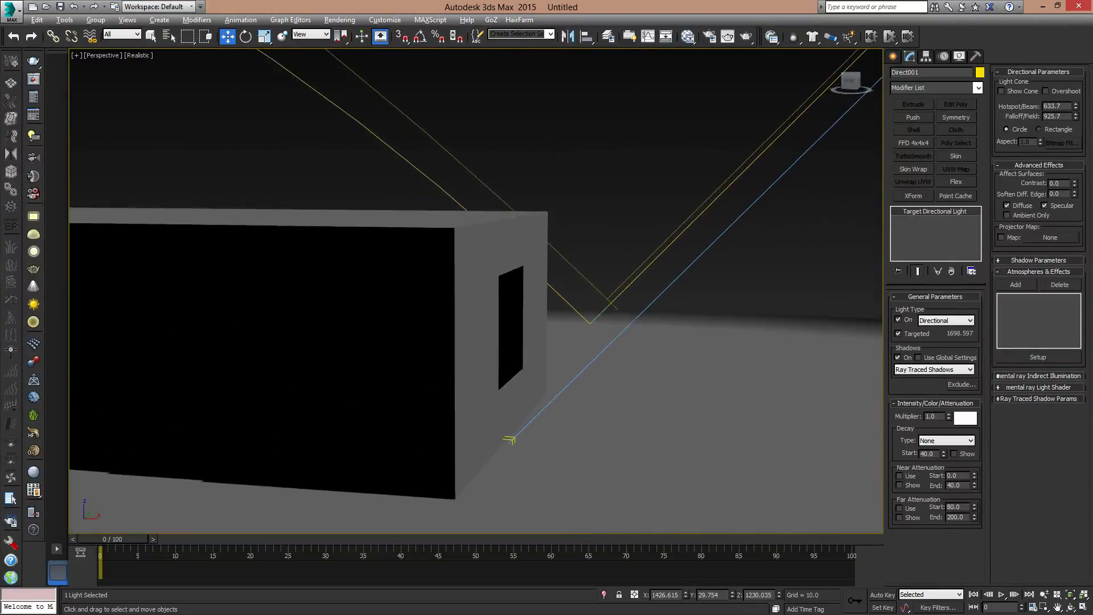
left_click(527, 320)
scroll(530, 347, "up", 5)
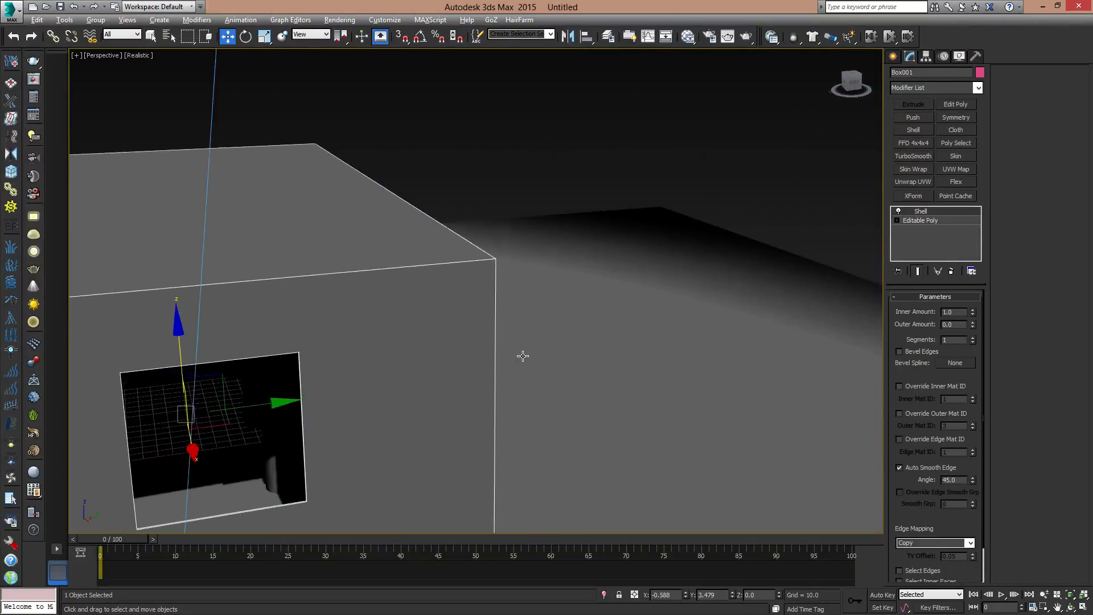
middle_click_drag(522, 356, 503, 367, "alt")
scroll(669, 288, "down", 2)
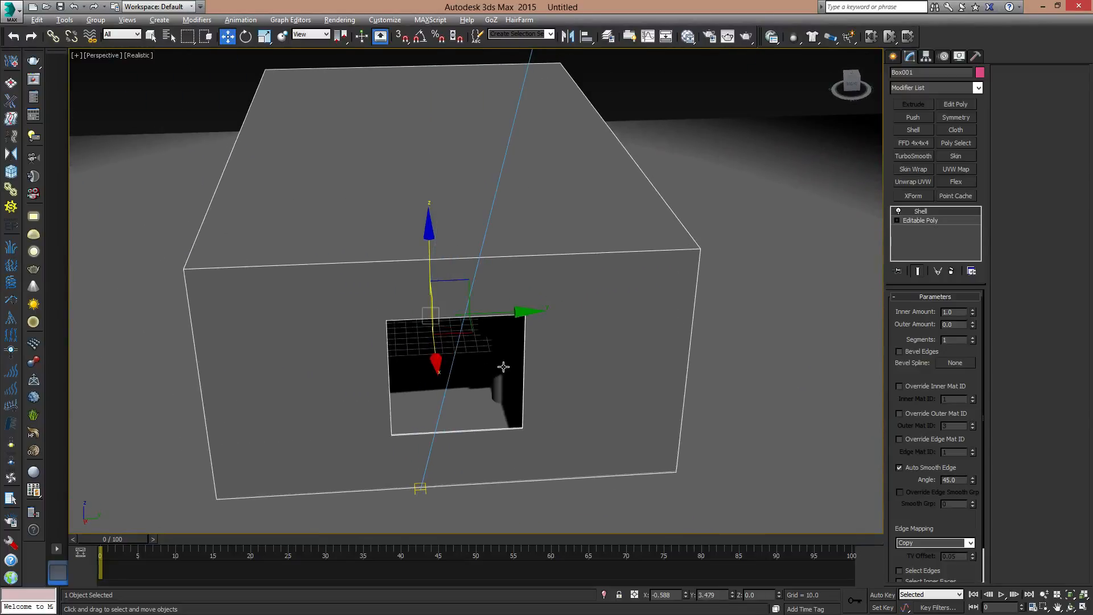
middle_click_drag(512, 321, 588, 383, "alt")
scroll(622, 418, "down", 5)
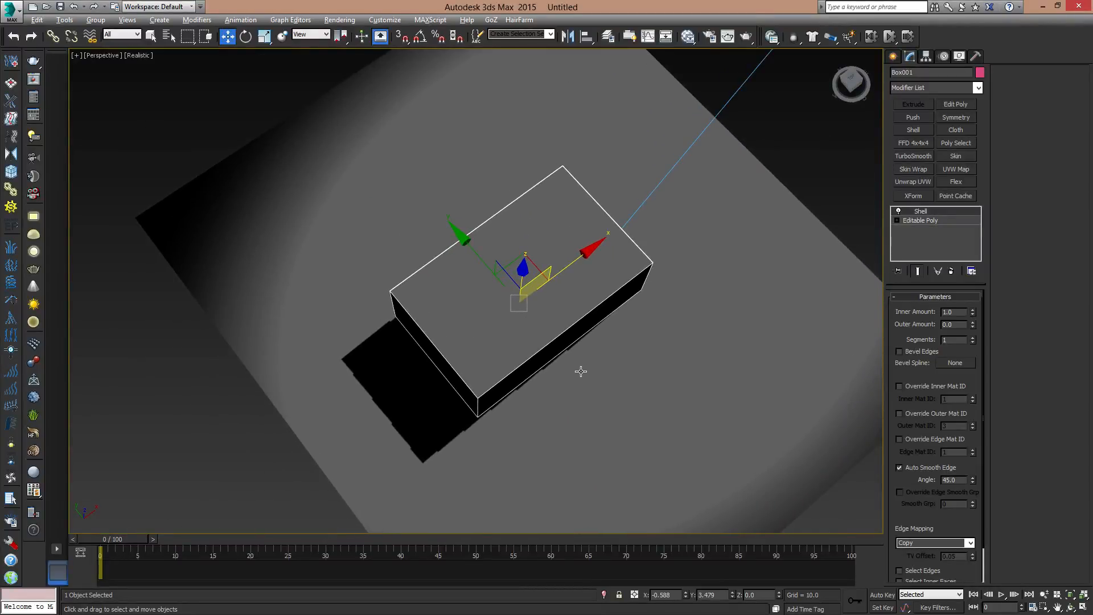
- Create a target camera in the Top view from a room corner opposite the window, aimed at the window wall
key("t")
scroll(579, 371, "down", 6)
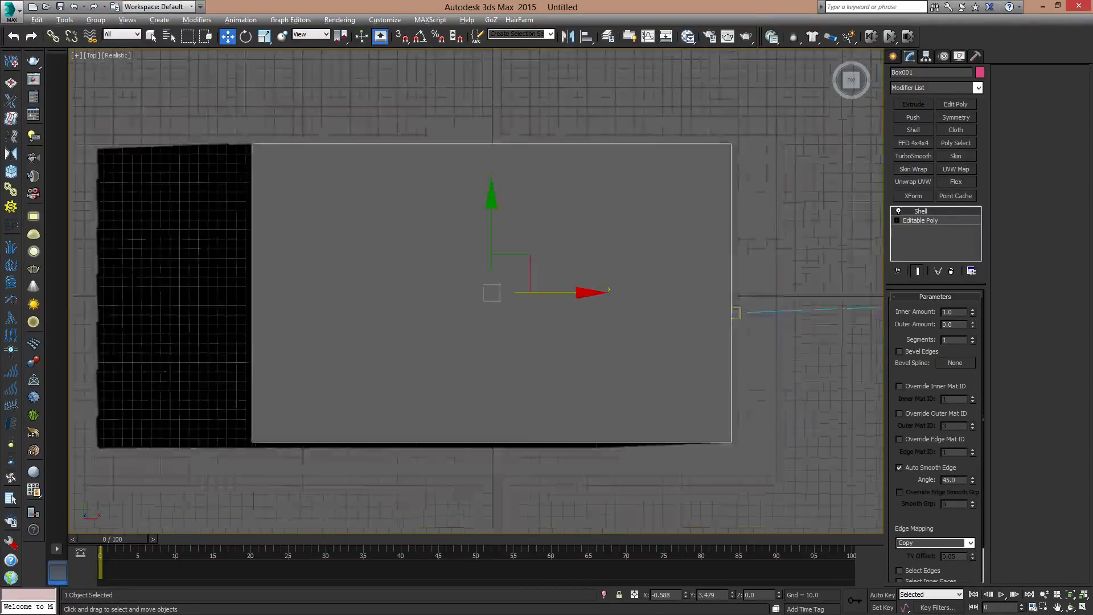
key("F3")
middle_click_drag(595, 335, 569, 354)
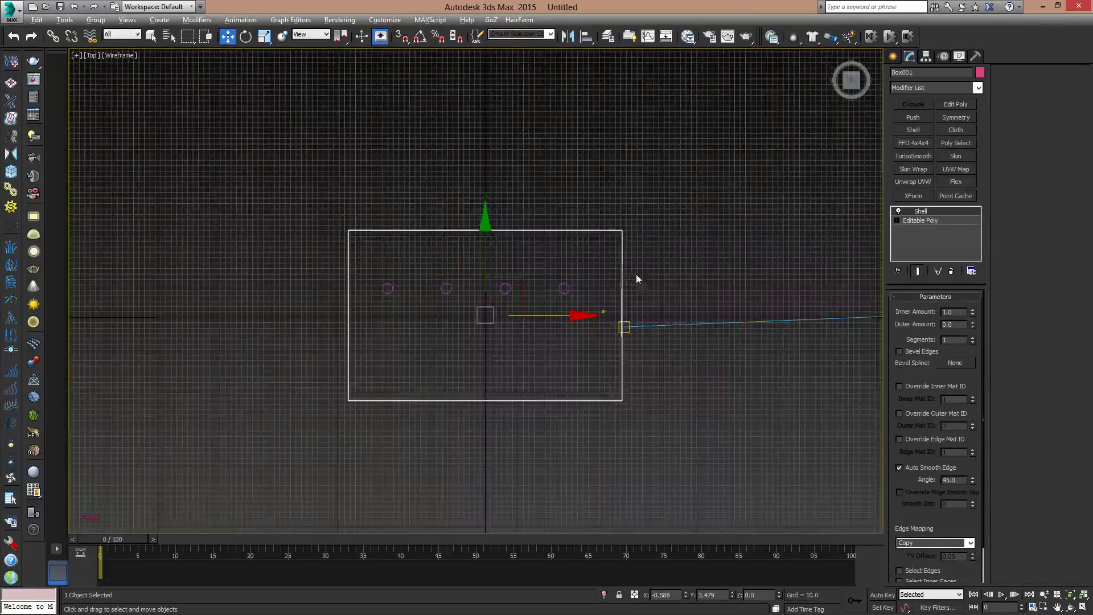
left_click(897, 58)
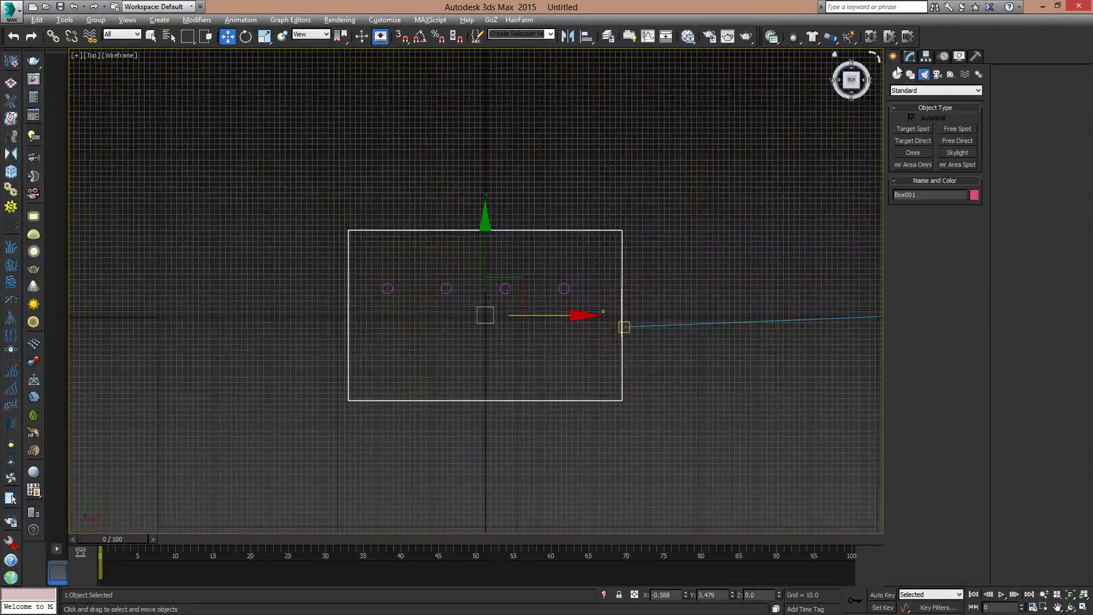
left_click(938, 75)
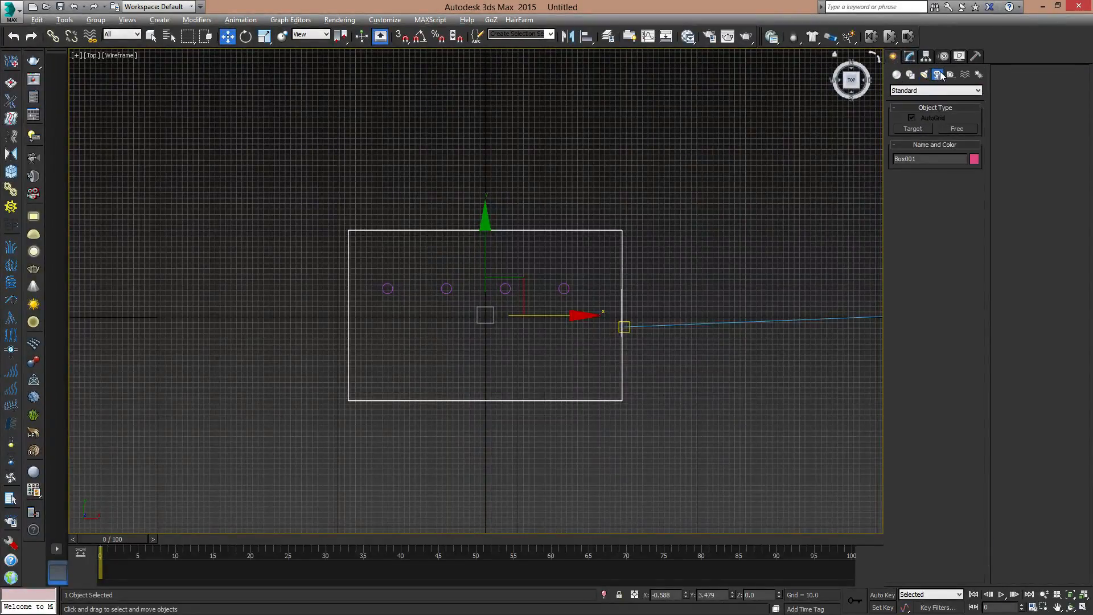
left_click(914, 129)
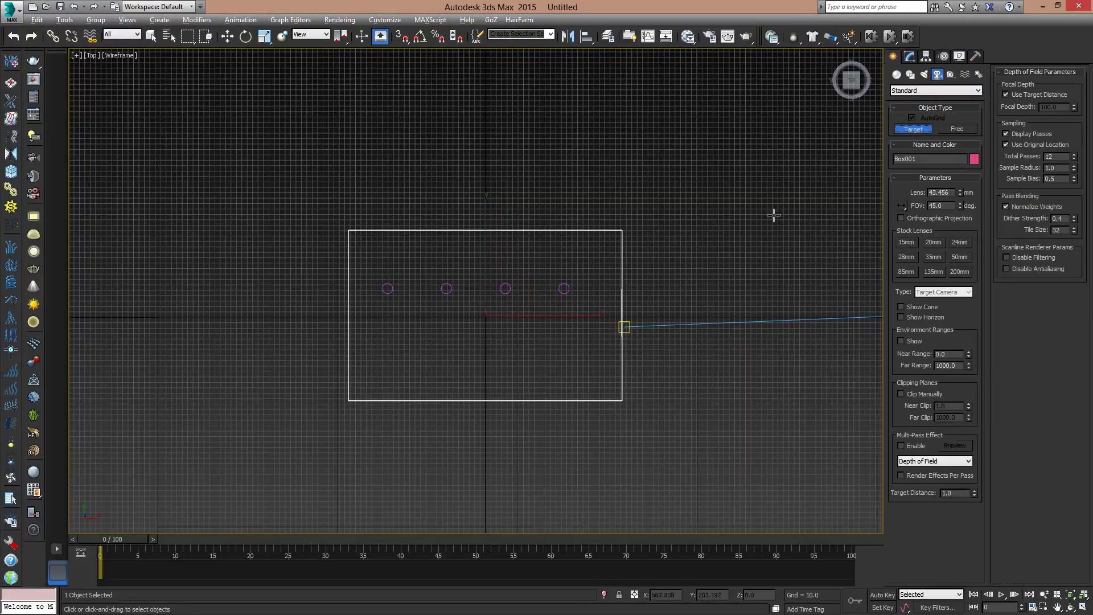
left_click_drag(350, 397, 622, 317)
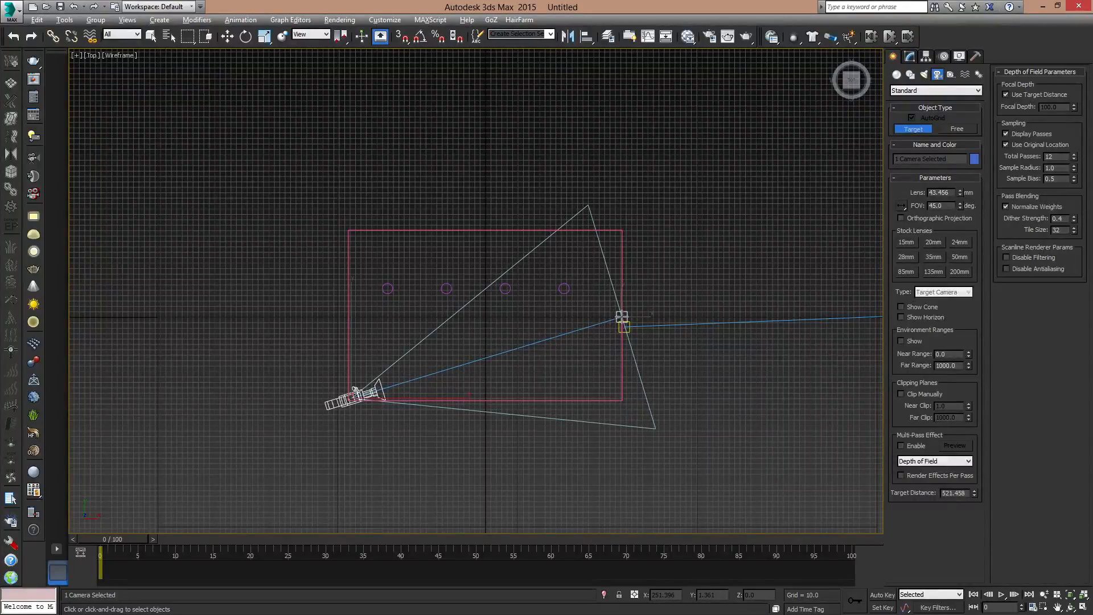
key("w")
- Raise the camera's target to a height of about 81 at the window opening
middle_click_drag(431, 411, 452, 333, "alt")
scroll(612, 362, "up", 3)
middle_click_drag(595, 335, 634, 337, "alt")
key("p")
left_click(582, 332)
left_click_drag(560, 294, 559, 229)
- Raise the camera in the room's corner to a height of about 67
middle_click_drag(638, 286, 552, 355, "alt")
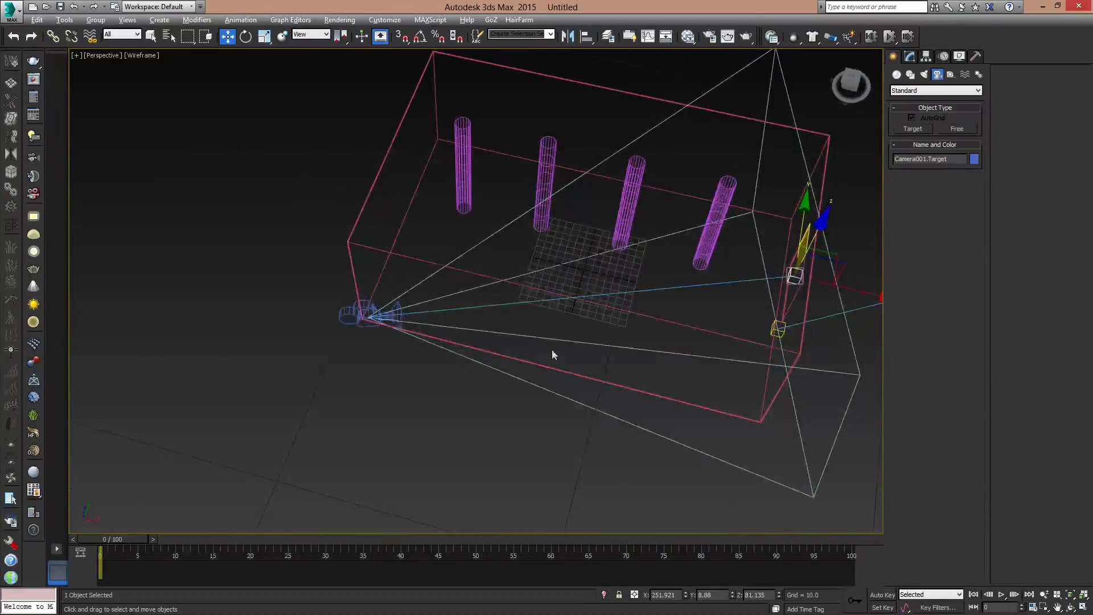
left_click(367, 308)
middle_click_drag(367, 308, 337, 293, "alt")
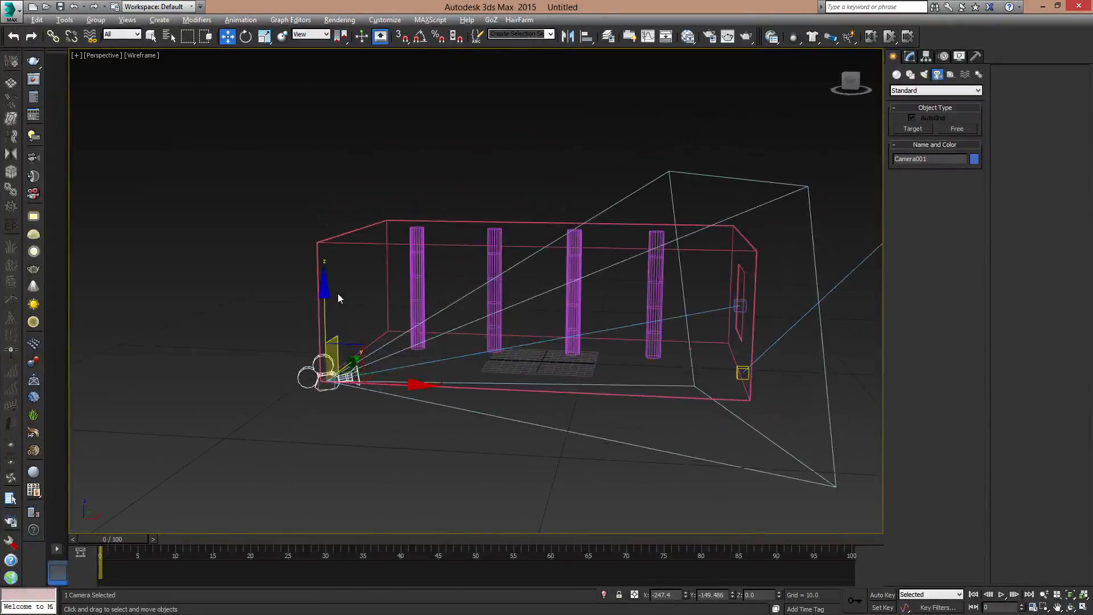
left_click_drag(325, 296, 354, 245)
- Return the Perspective view to shaded display and show all four viewports
middle_click_drag(571, 279, 617, 299, "alt")
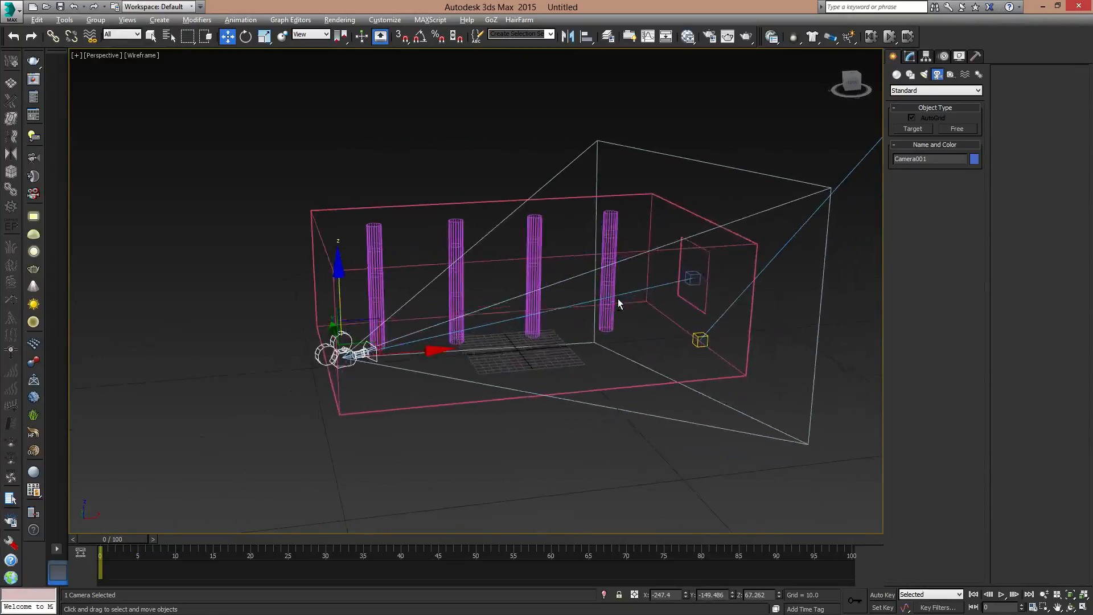
mouse_move(556, 320)
middle_mouse_down("alt")
mouse_move(575, 333)
mouse_move(567, 327)
middle_mouse_up("alt")
key("F3")
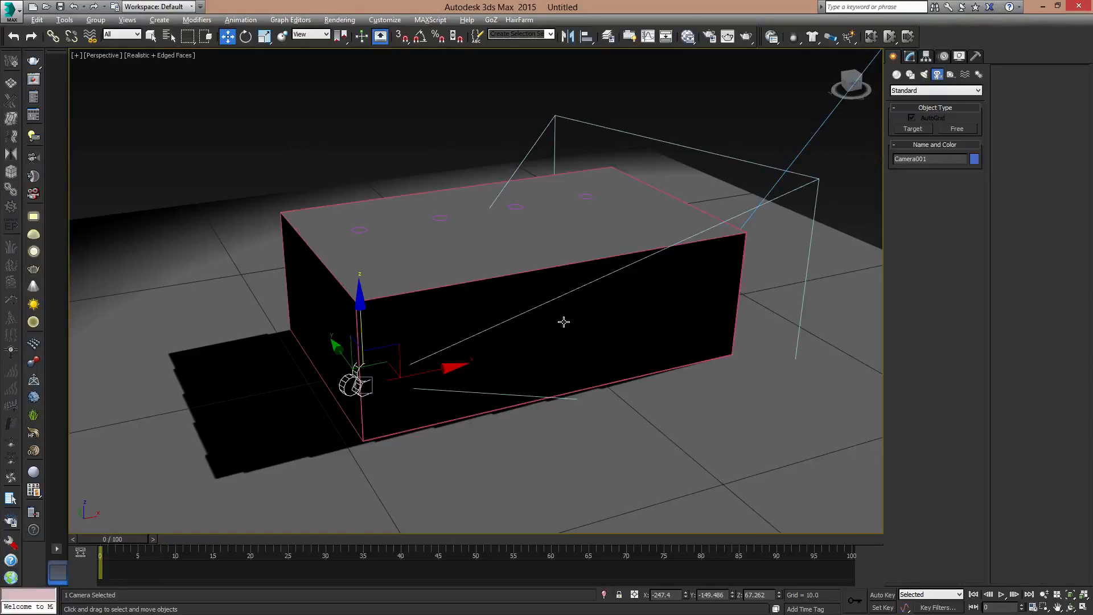
key("alt+w")
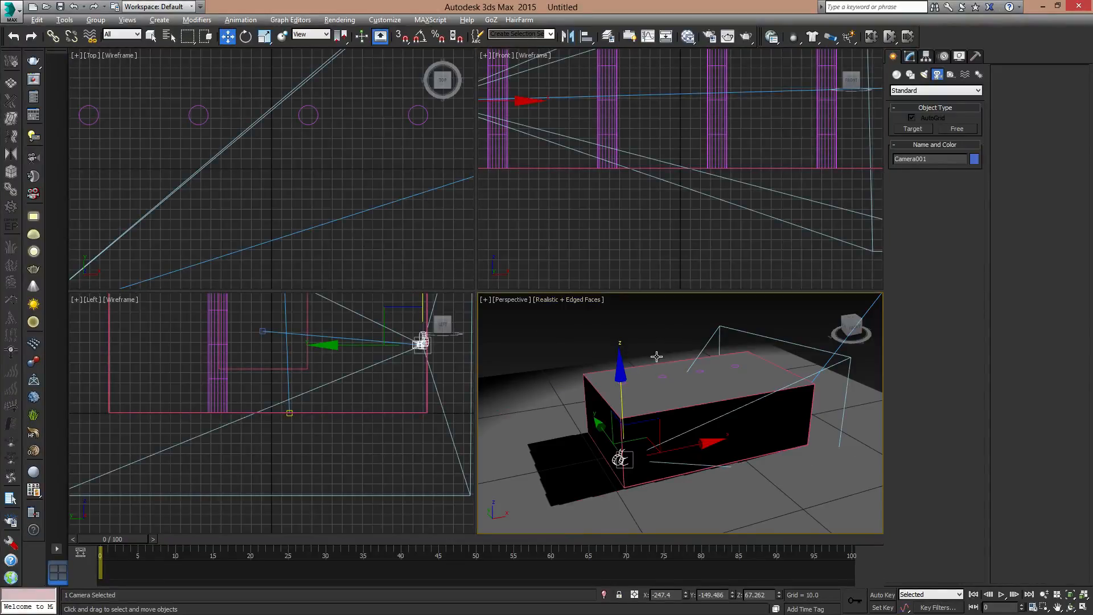
middle_click_drag(603, 369, 609, 373, "alt")
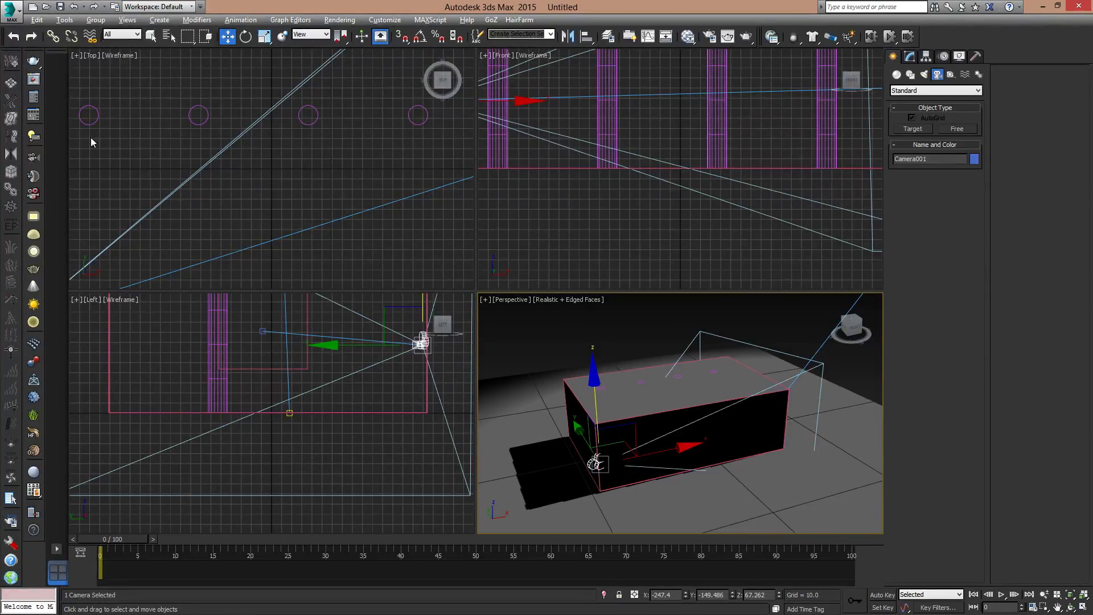
- Switch to a layout of two stacked viewports and make the lower one a Perspective view of the room with Realistic shading
left_click(58, 550)
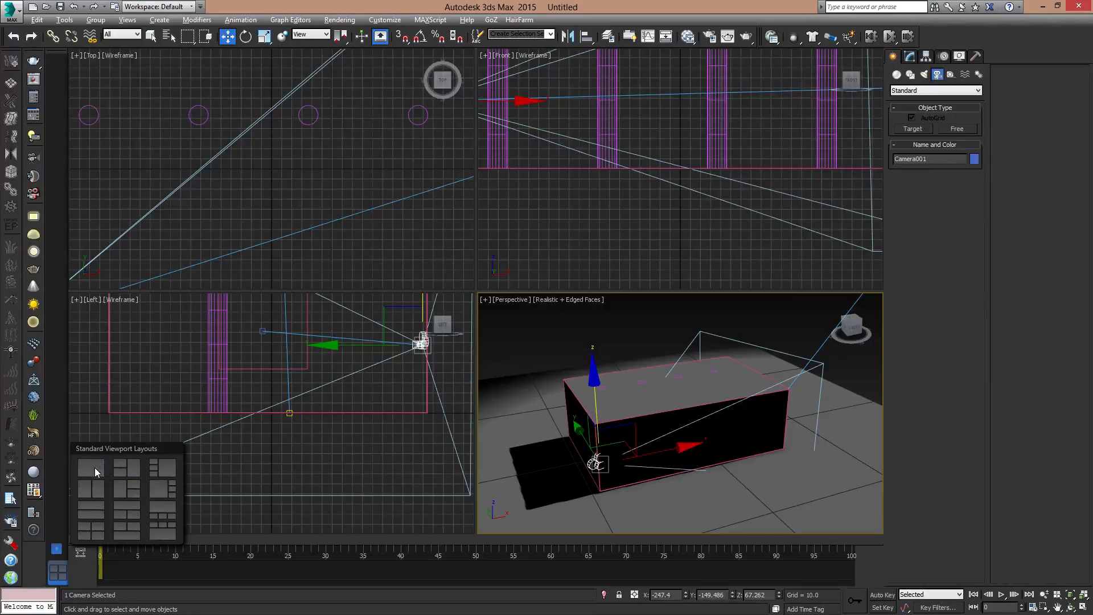
left_click(91, 511)
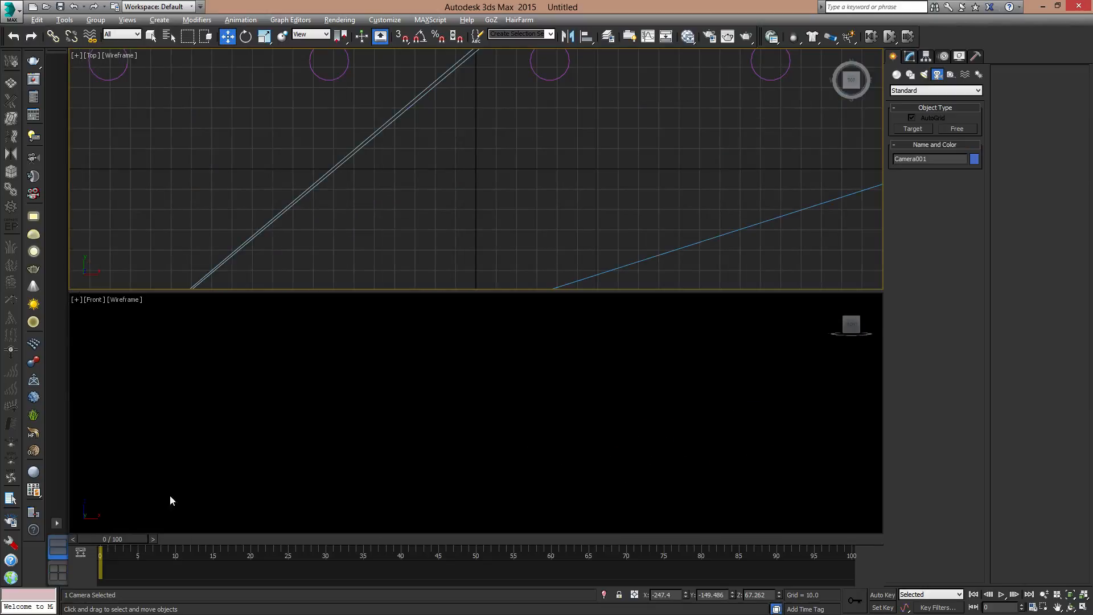
scroll(463, 381, "down", 10)
middle_click_drag(434, 353, 503, 417)
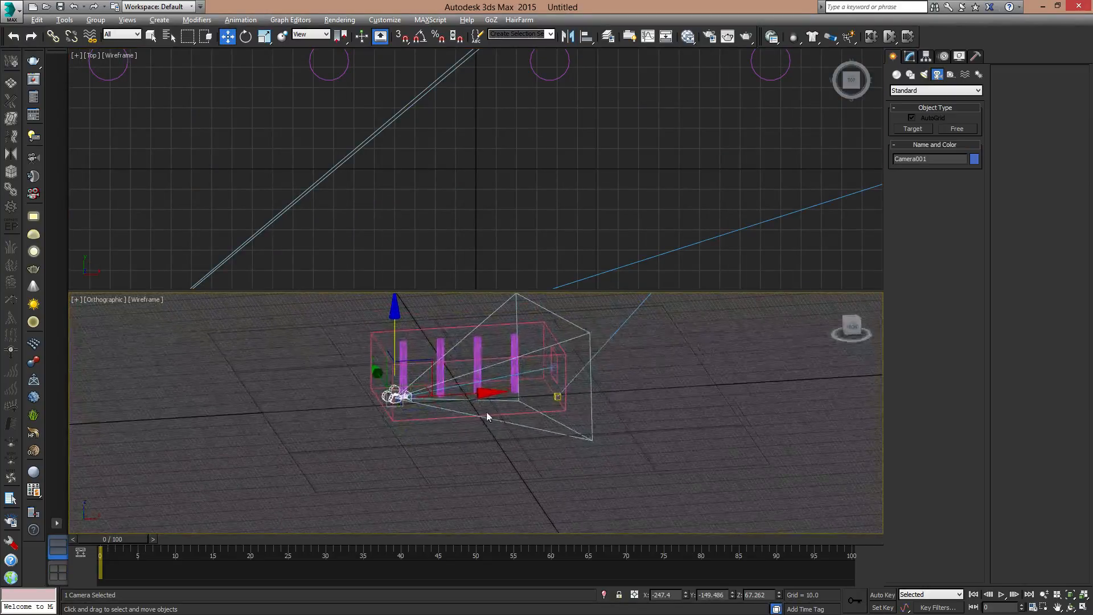
key("p")
middle_click_drag(453, 379, 485, 383, "alt")
mouse_move(484, 382)
middle_mouse_down()
mouse_move(491, 422)
mouse_move(510, 420)
middle_mouse_up()
scroll(491, 425, "up", 2)
key("F3")
left_click(136, 300)
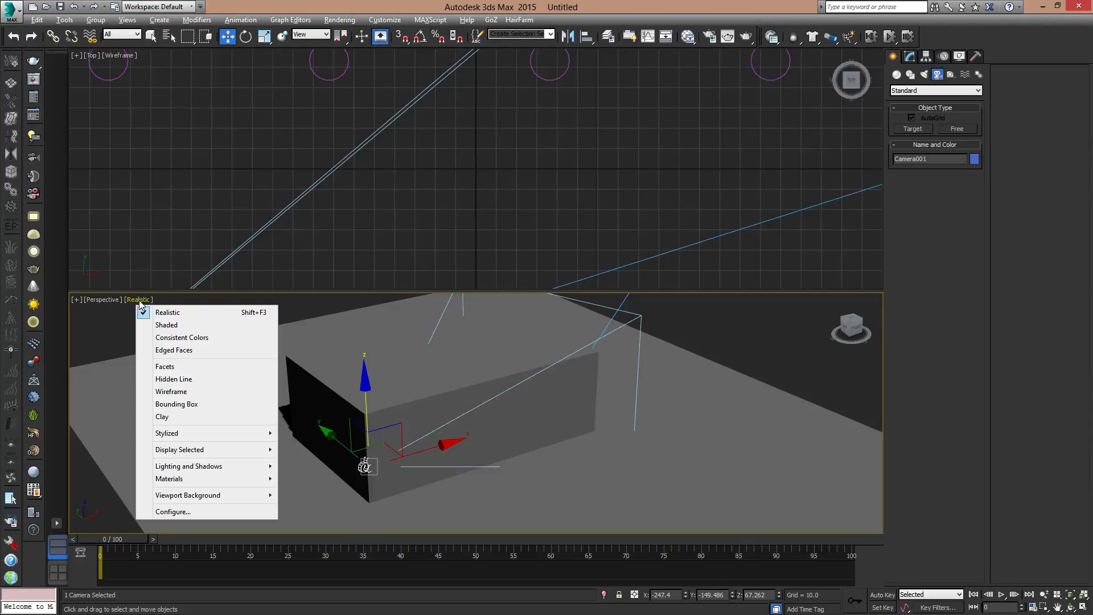
middle_click_drag(668, 397, 571, 402, "alt")
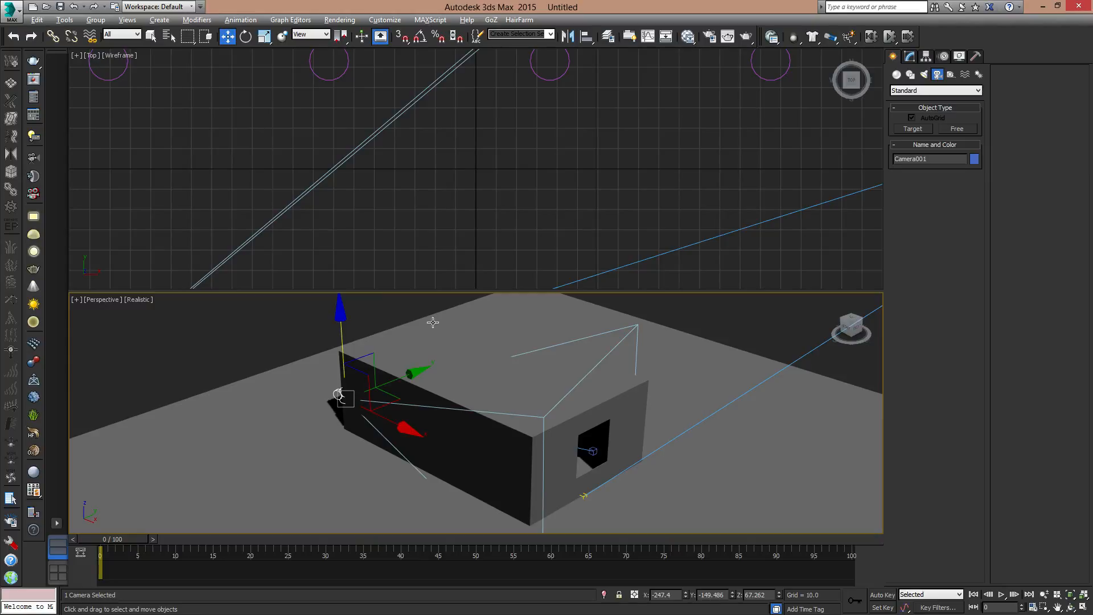
- Show the camera's view in the upper viewport with Realistic shading
middle_click_drag(433, 322, 526, 257, "alt")
middle_click_drag(497, 205, 490, 198)
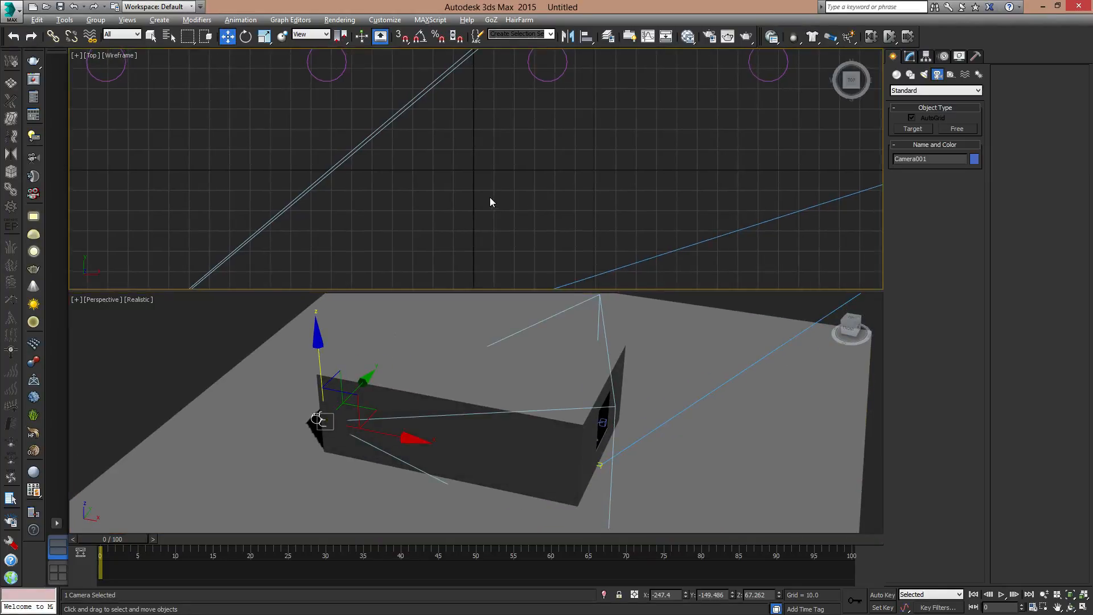
key("c")
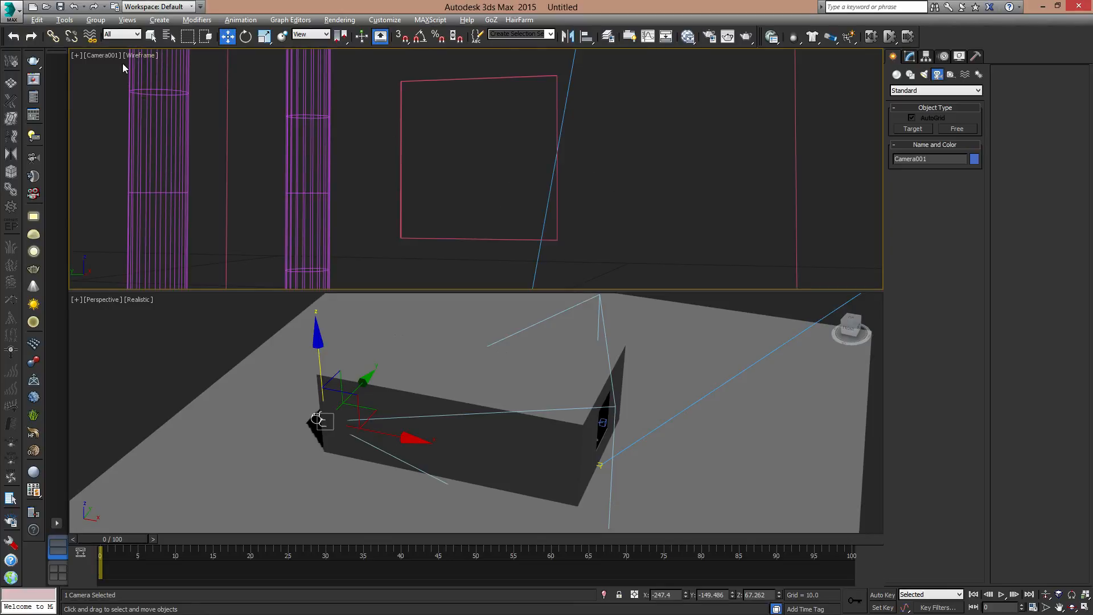
left_click(139, 53)
left_click(142, 55)
left_click(147, 69)
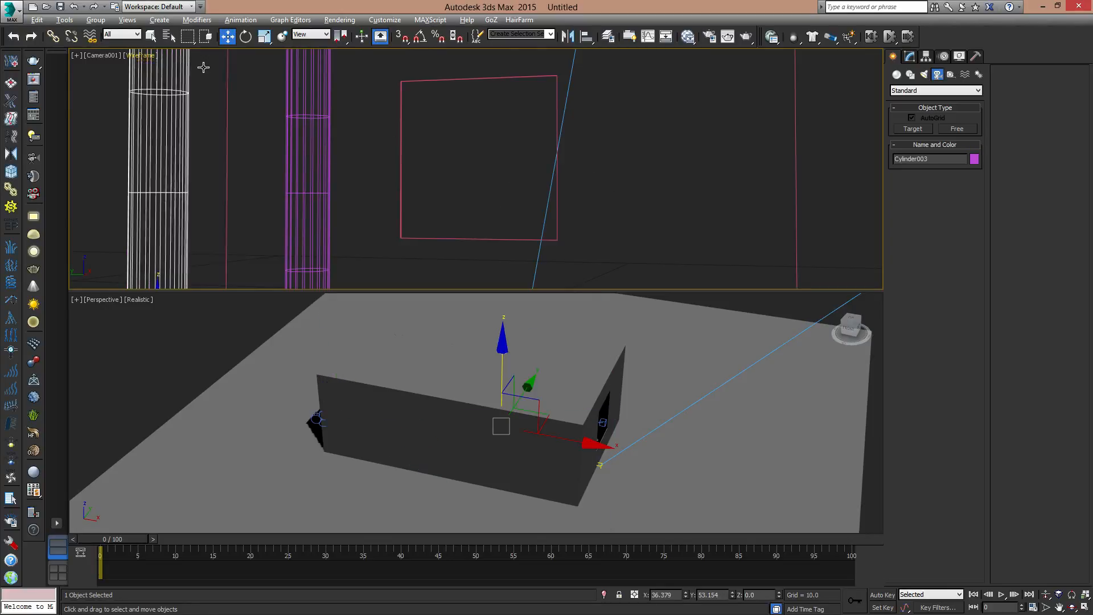
- Illuminate the upper camera viewport with the scene lights instead of the default lights
left_click(143, 56)
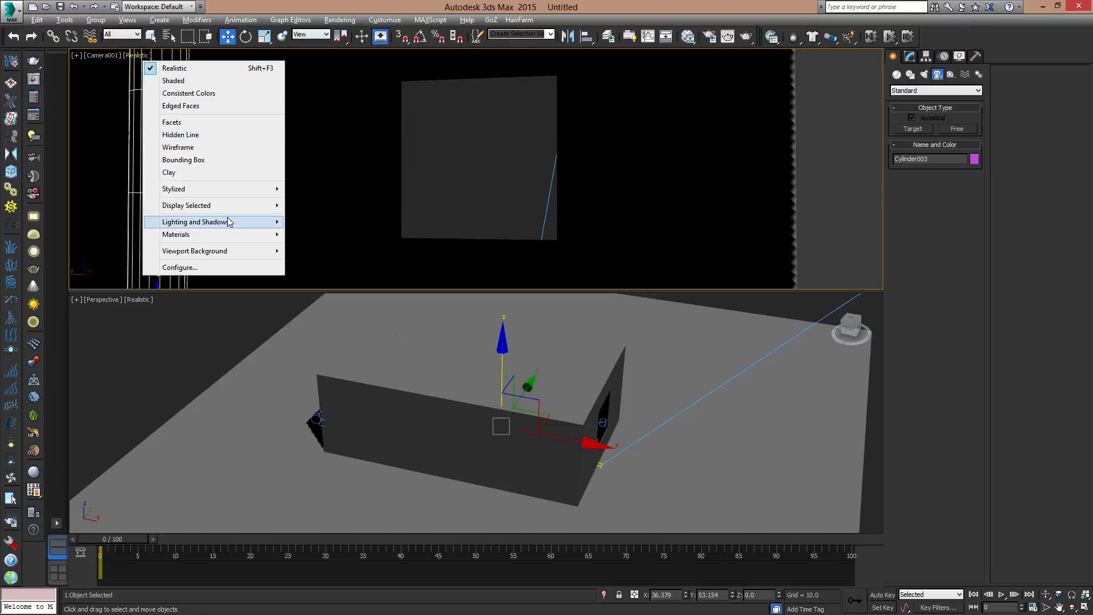
mouse_move(237, 224)
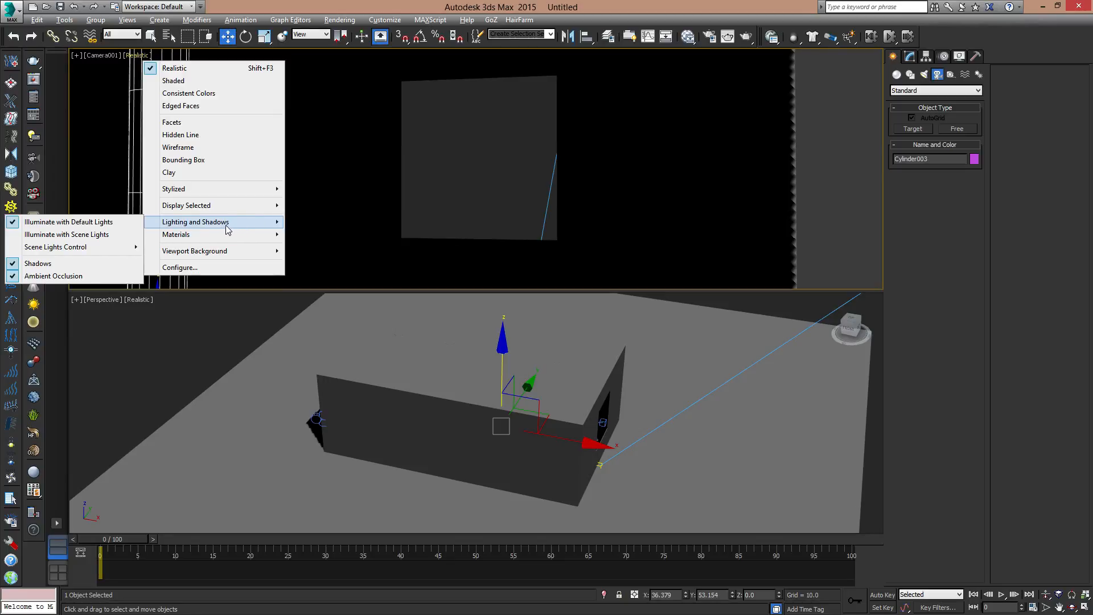
left_click(74, 235)
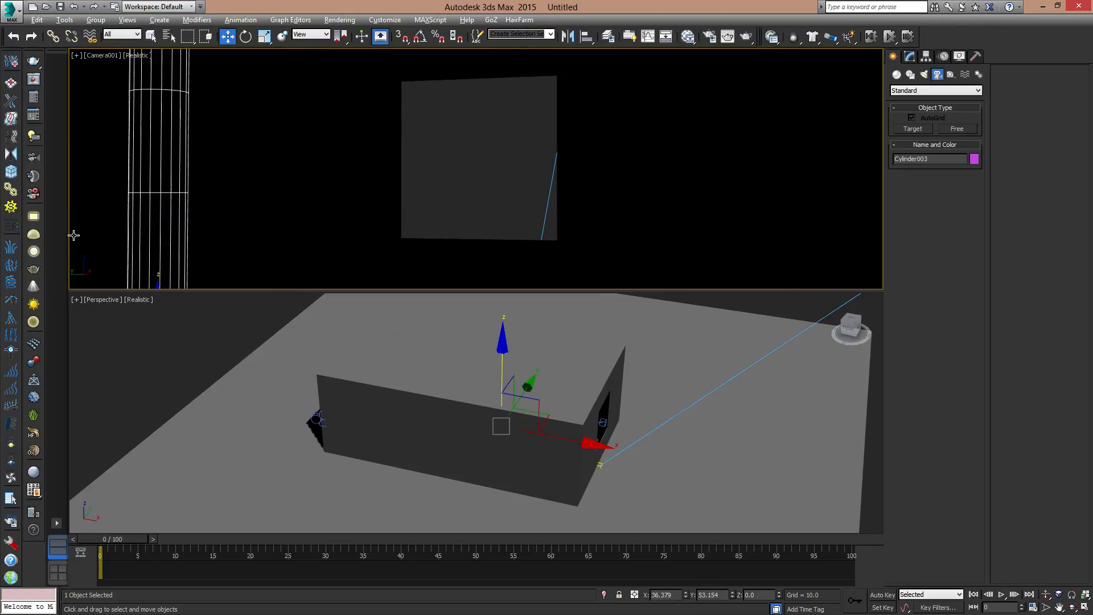
- Illuminate the Perspective viewport with the scene lights and inspect the light and shadow around the room from several sides
middle_click_drag(361, 342, 365, 362)
left_click(138, 300)
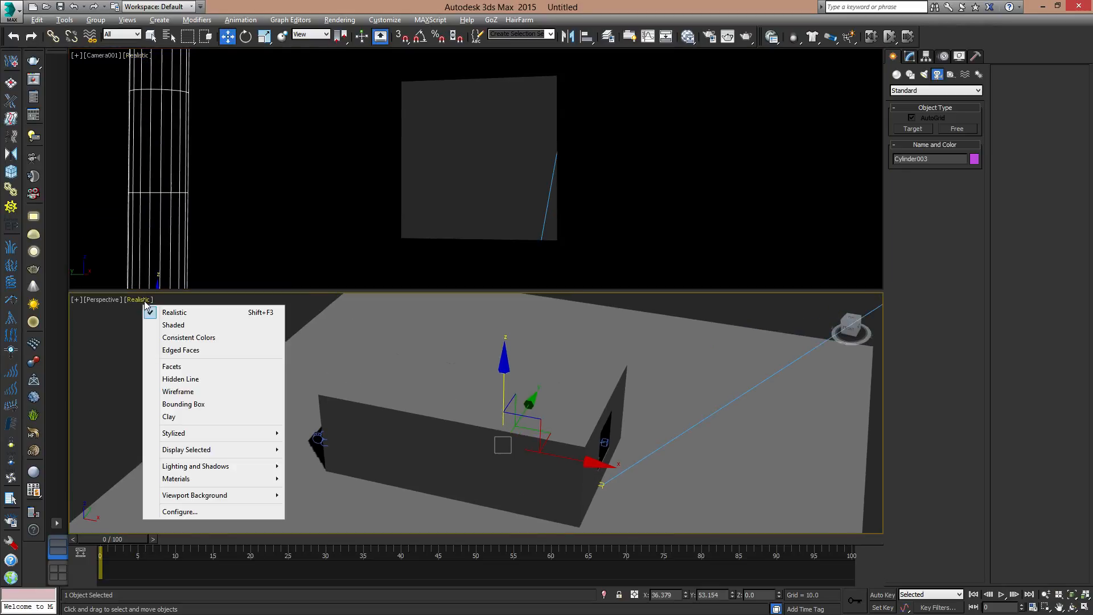
mouse_move(266, 467)
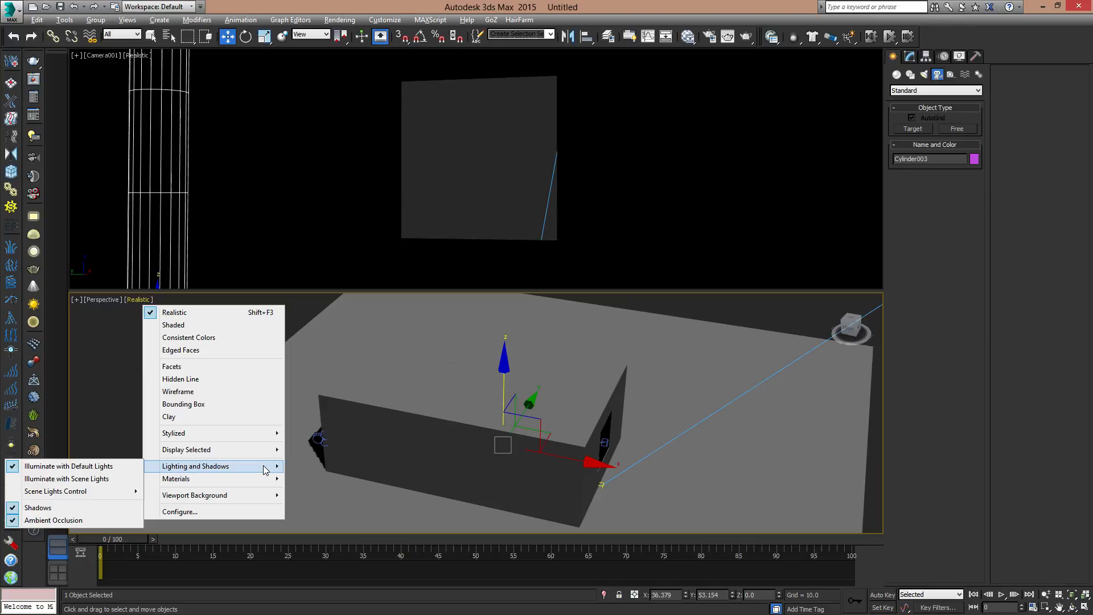
left_click(104, 479)
middle_click_drag(511, 408, 403, 385)
scroll(404, 385, "down", 5)
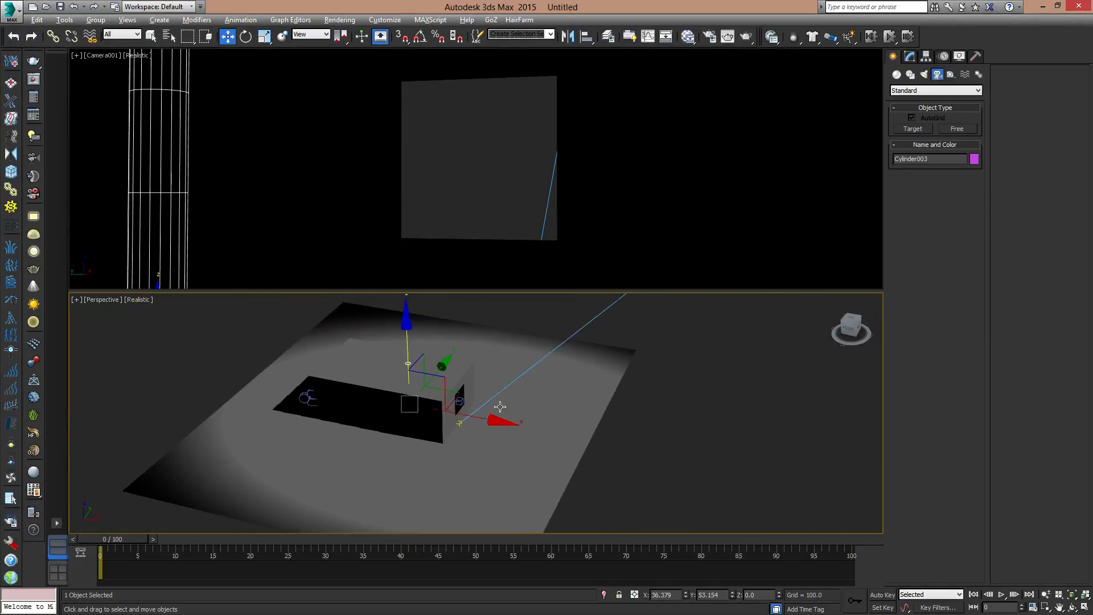
middle_click_drag(501, 408, 556, 496, "alt")
middle_click_drag(504, 470, 542, 315)
scroll(501, 376, "down", 2)
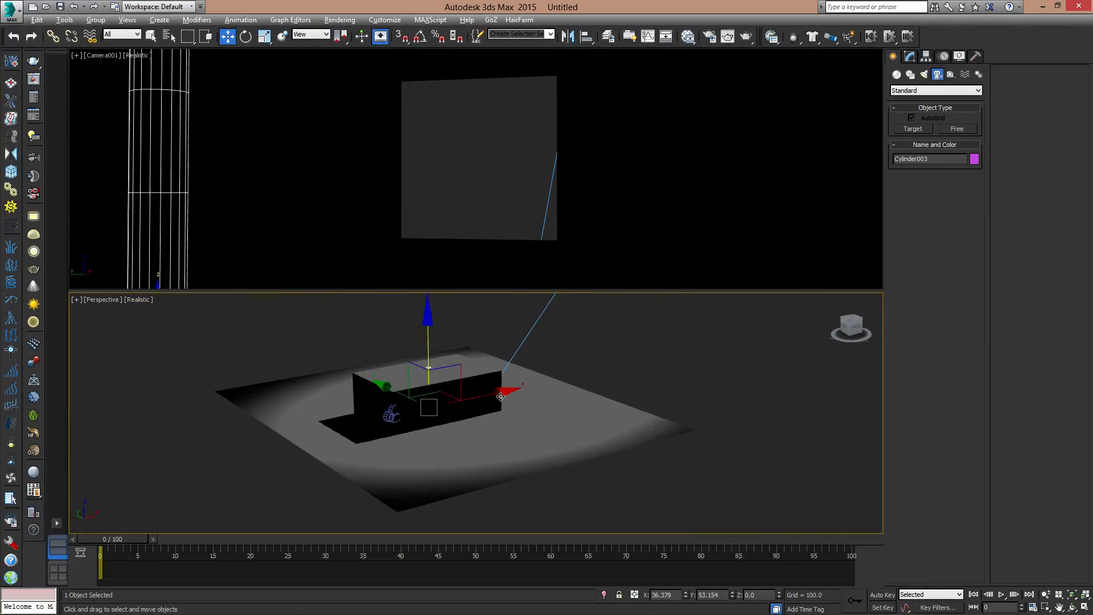
scroll(491, 393, "up", 4)
middle_click_drag(488, 394, 428, 379, "alt")
- Clear the selection and open the camera viewport's point-of-view options
left_click(460, 135)
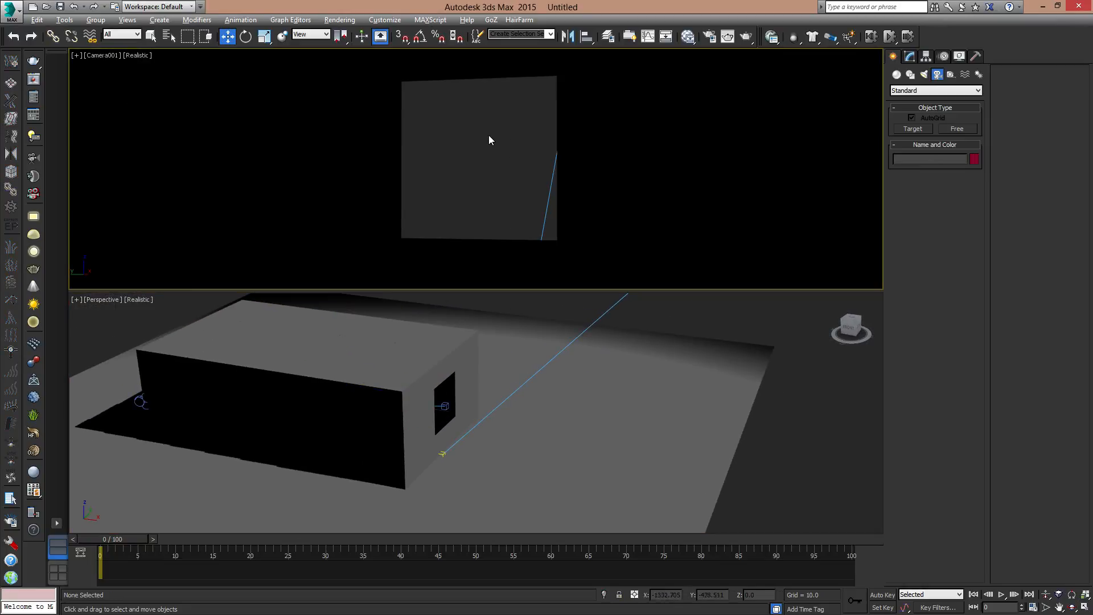
left_click(104, 57)
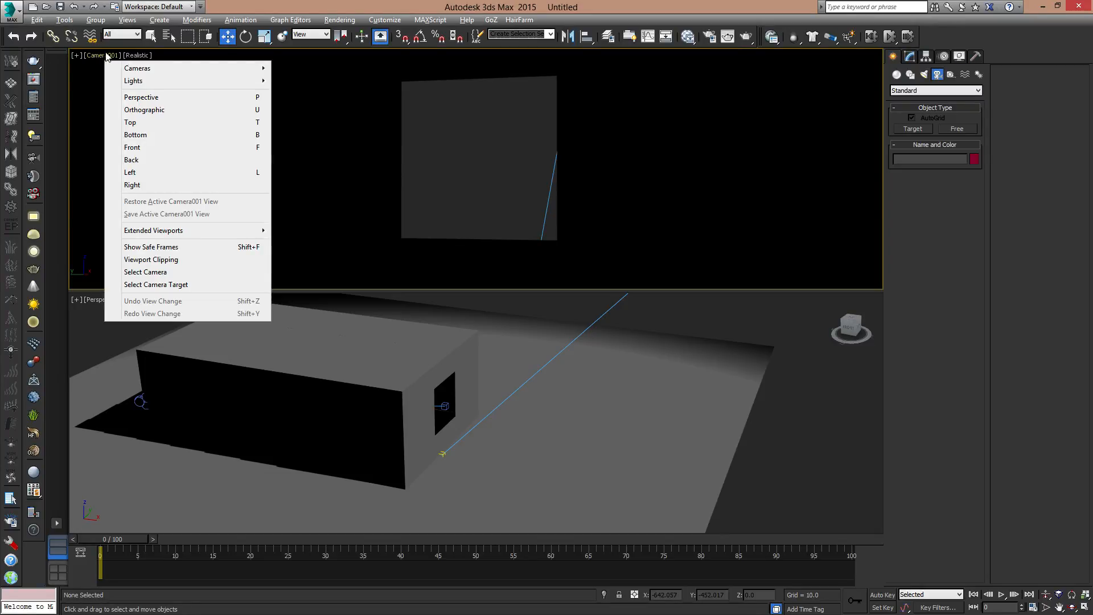
- Show safe frames in the camera viewport and render the camera's view of the room
left_click(164, 249)
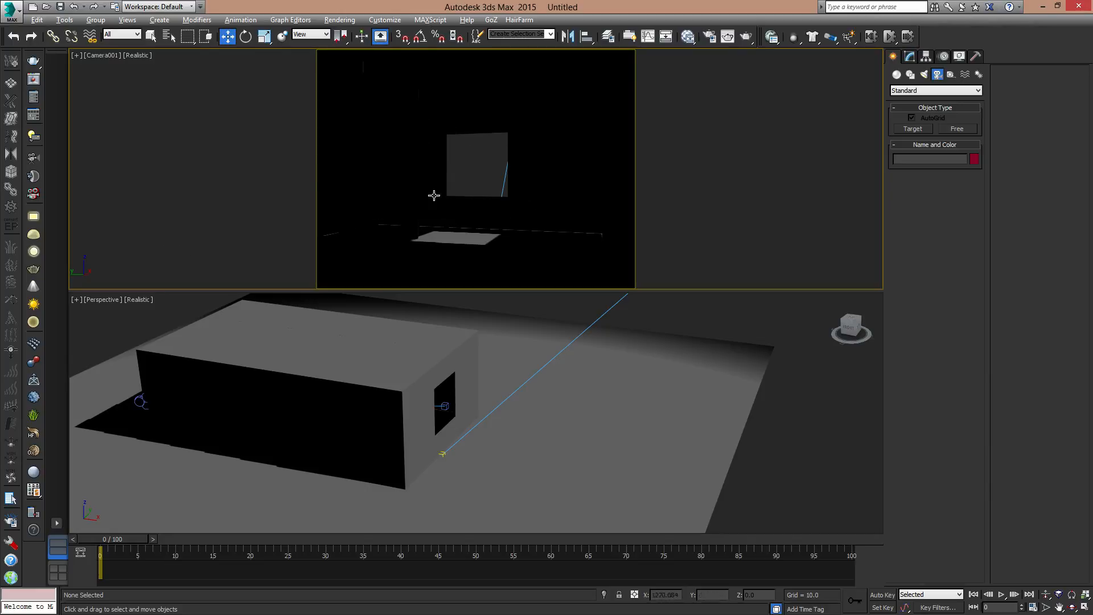
middle_click_drag(579, 363, 586, 323, "alt")
left_click(737, 151)
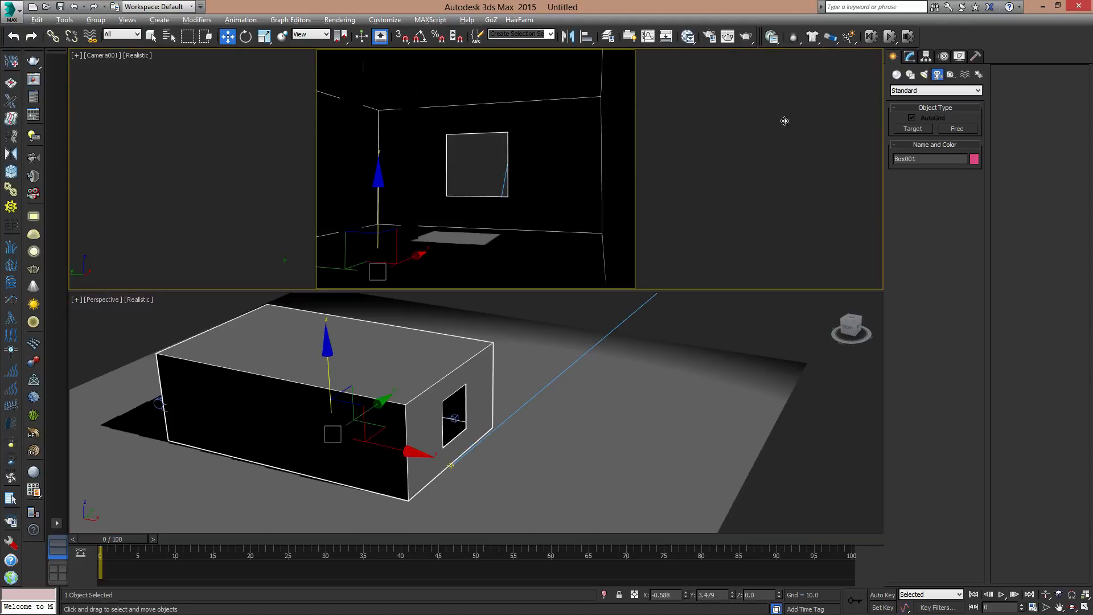
left_click(746, 36)
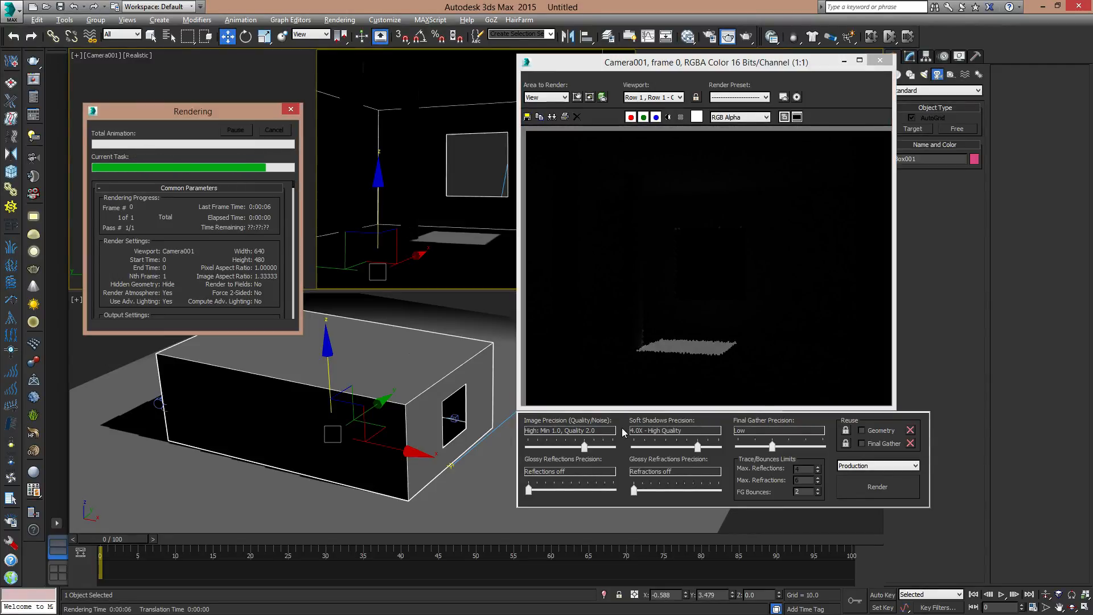
- Lower image precision to Medium (Min 1.0, Quality 1.0), soft shadows to 1X - Default and final gather to Draft, and render the camera view again
left_click_drag(584, 446, 572, 448)
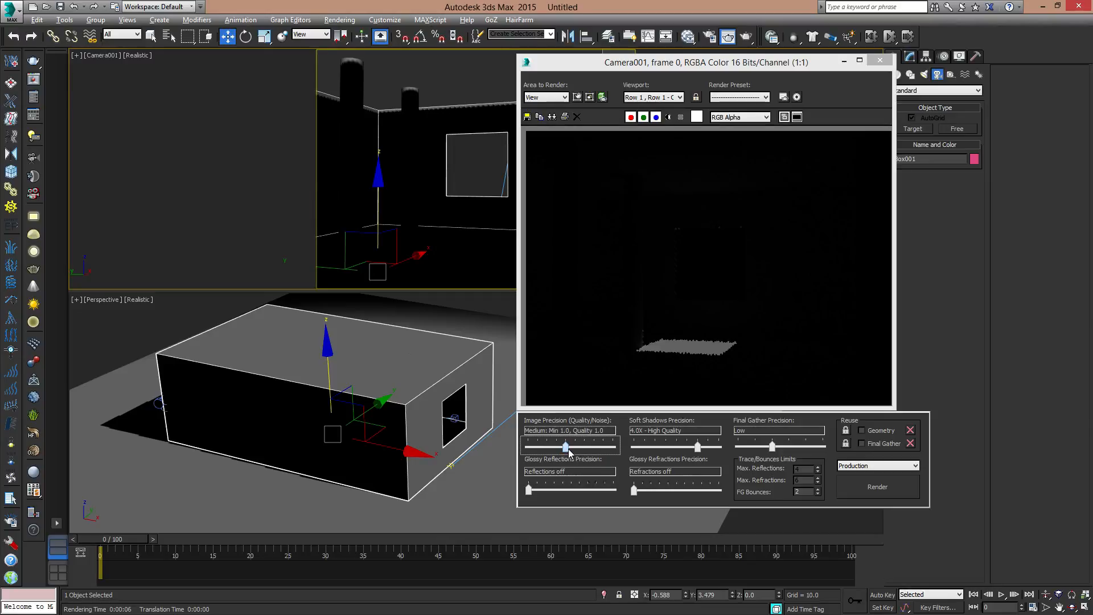
left_click_drag(689, 449, 672, 454)
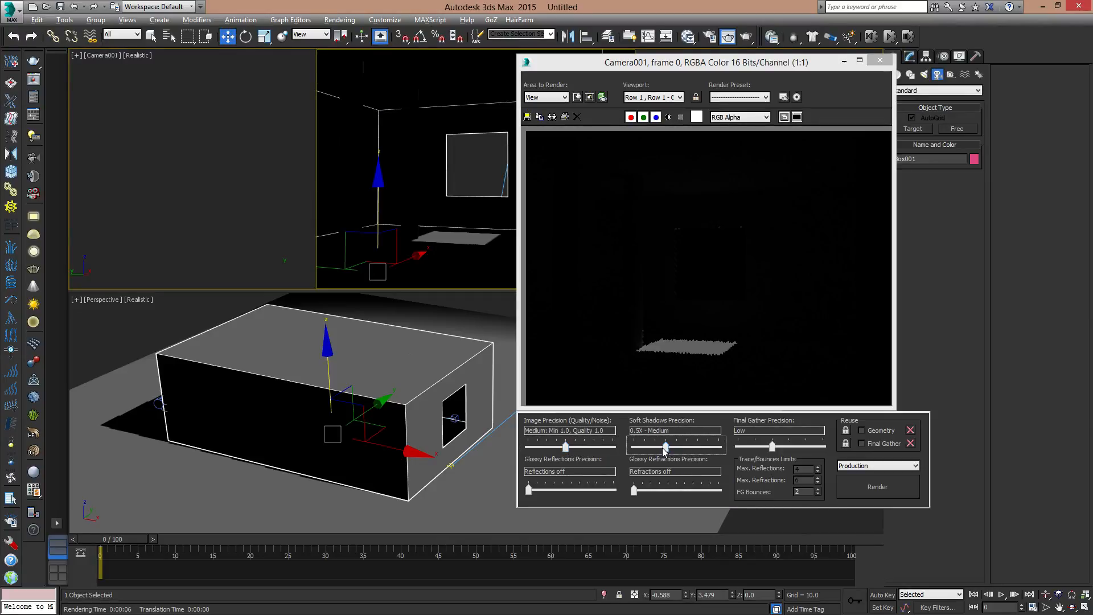
left_click_drag(773, 447, 760, 448)
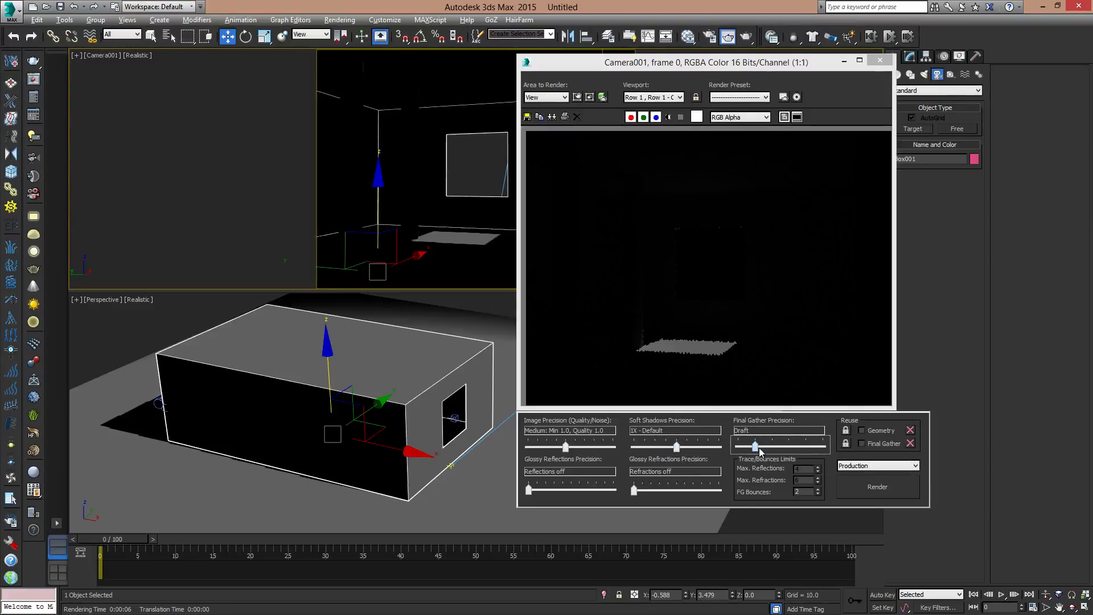
left_click(892, 489)
mouse_move(788, 63)
left_mouse_down()
mouse_move(329, 83)
mouse_move(848, 90)
mouse_move(791, 75)
left_mouse_up()
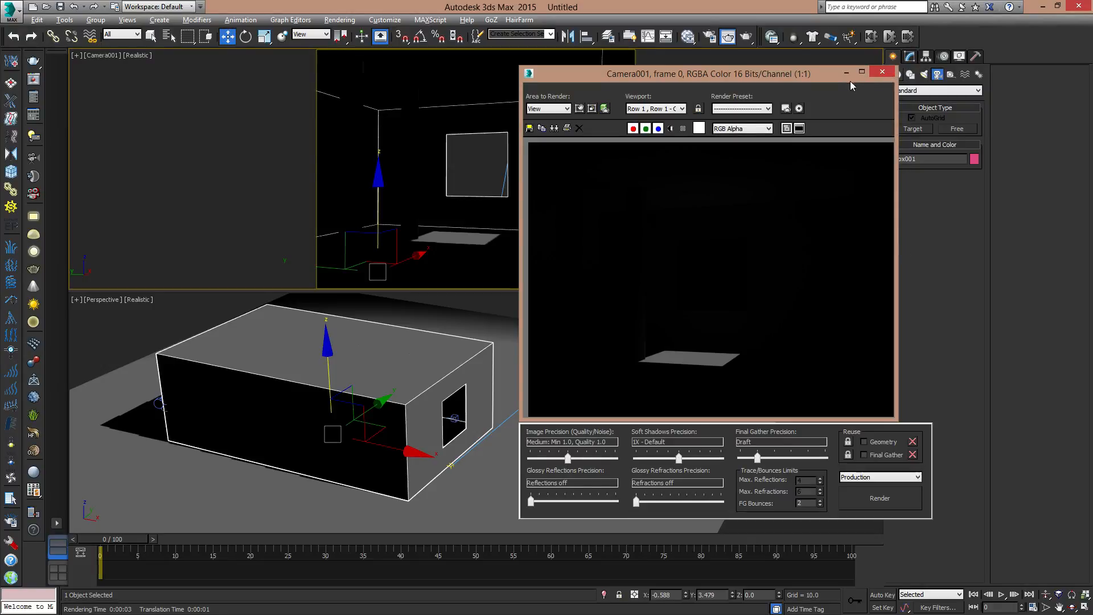
left_click(883, 73)
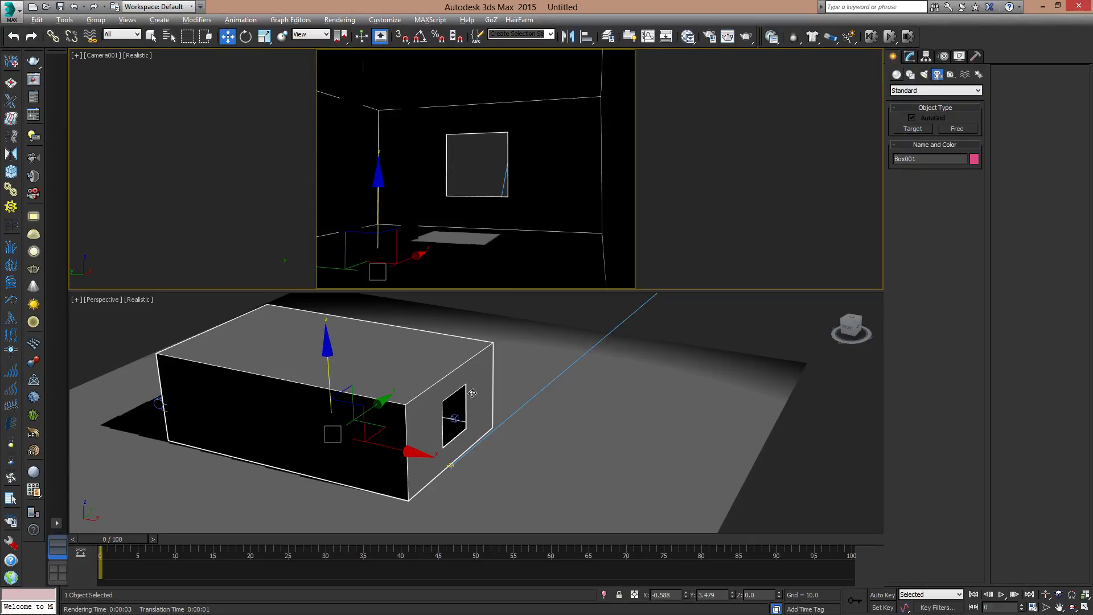
- Set the final gather diffuse bounces to 5 and render the Perspective view of the room
middle_click_drag(428, 390, 512, 400, "alt")
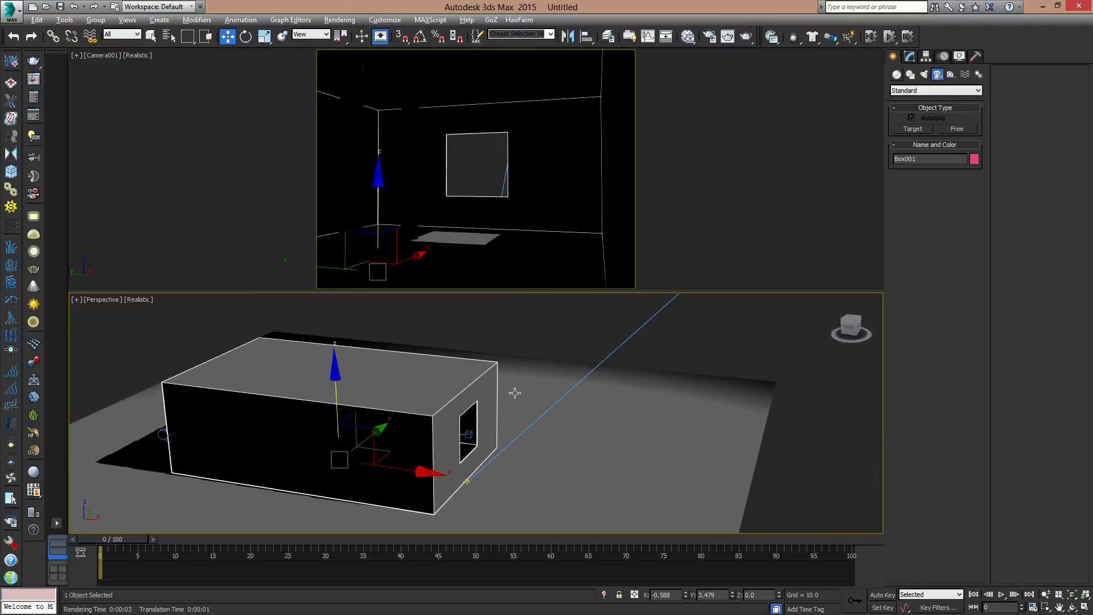
key("F10")
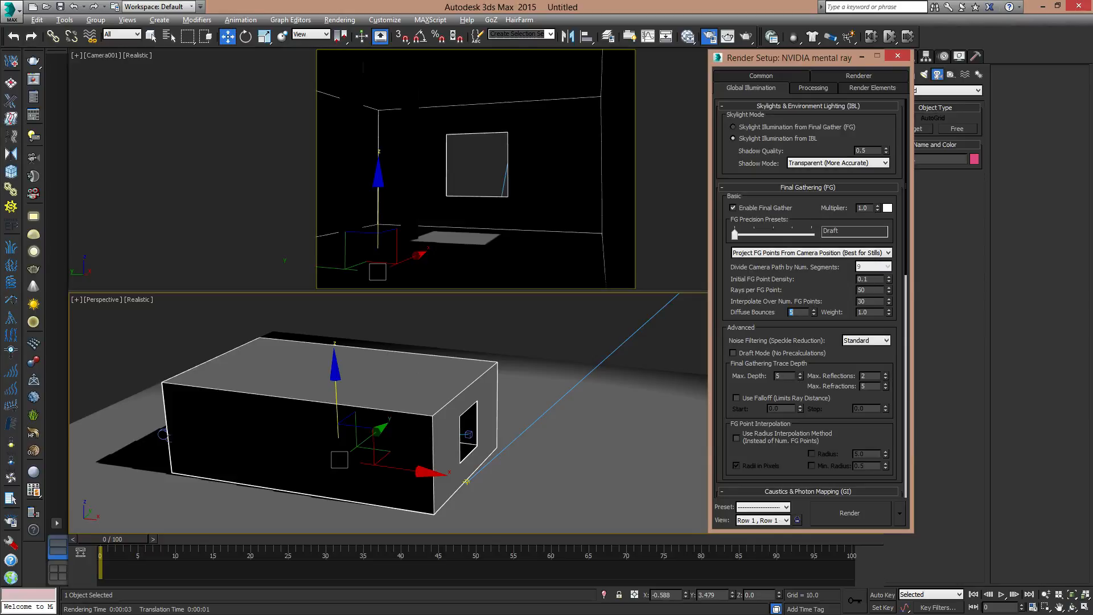
left_click(852, 514)
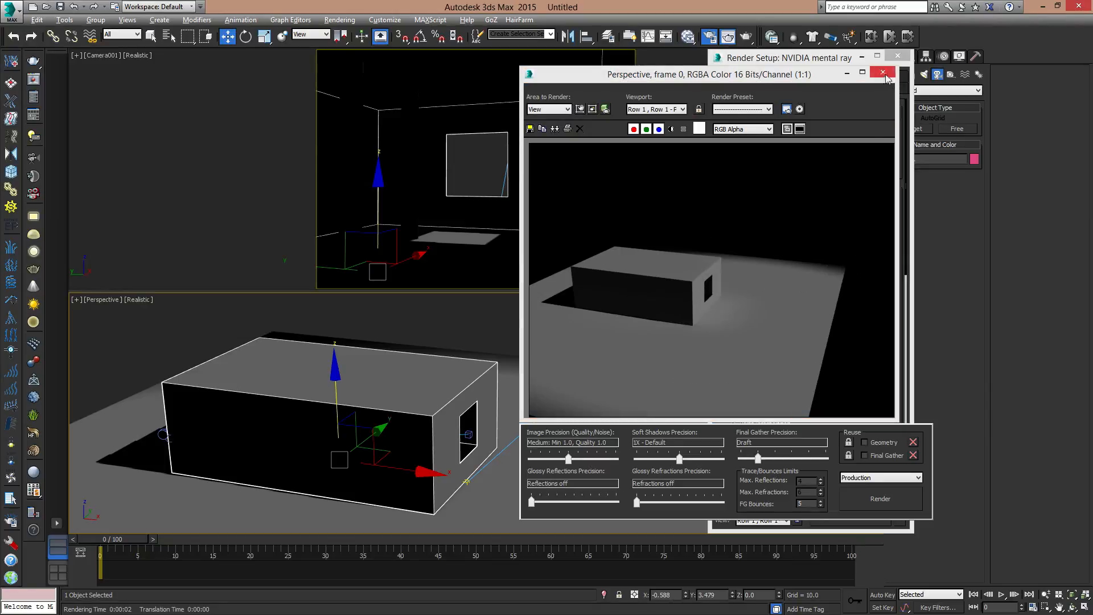
left_click_drag(887, 78, 845, 105)
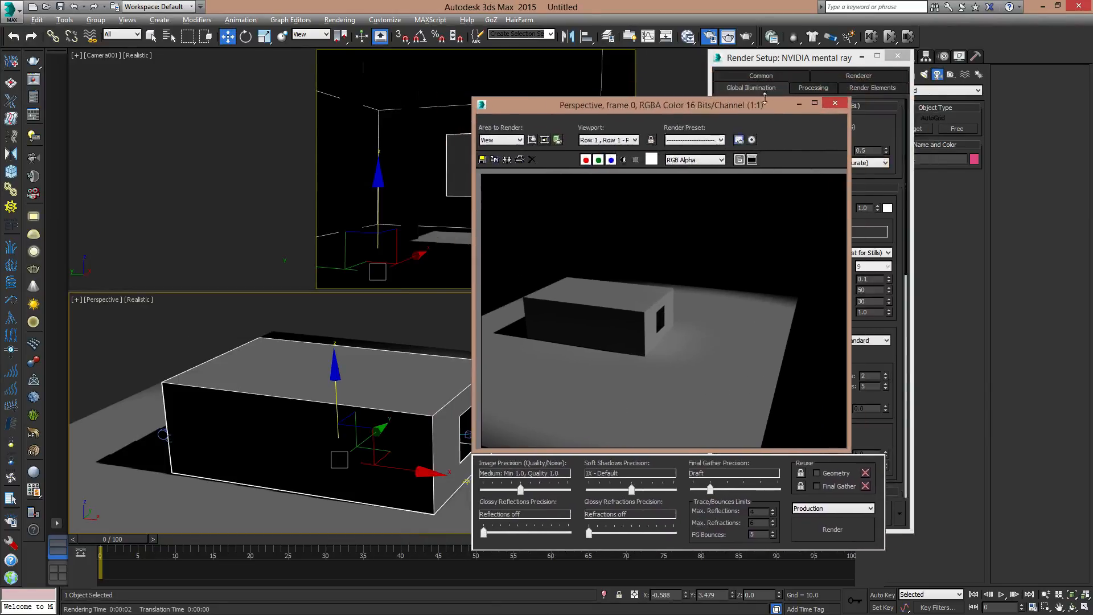
left_click(836, 103)
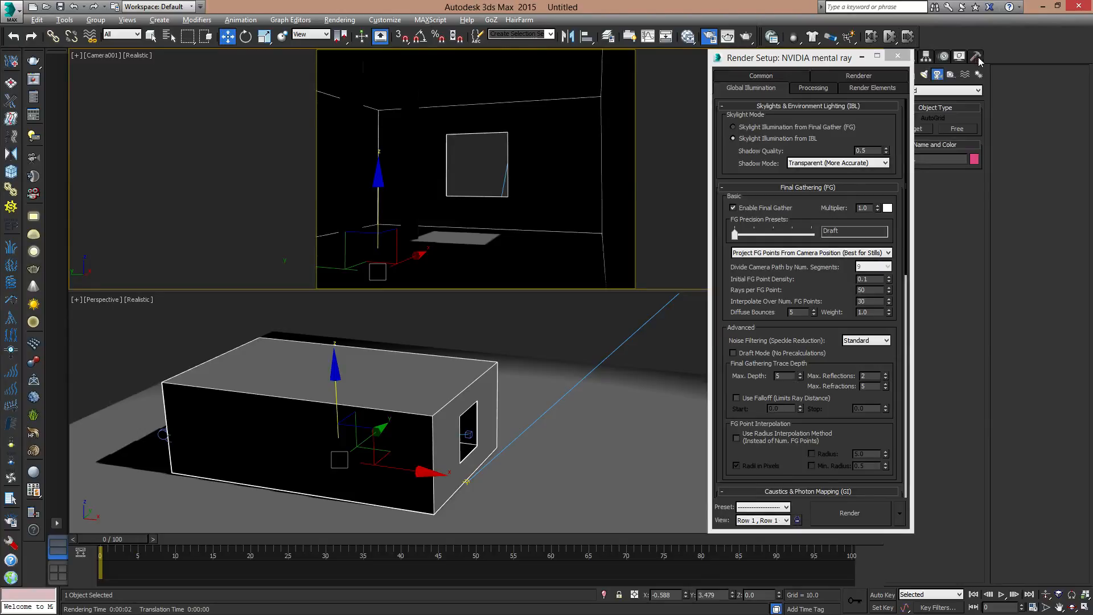
- Lock rendering to the Camera001 viewport, render that view, and close the render windows
left_click(728, 36)
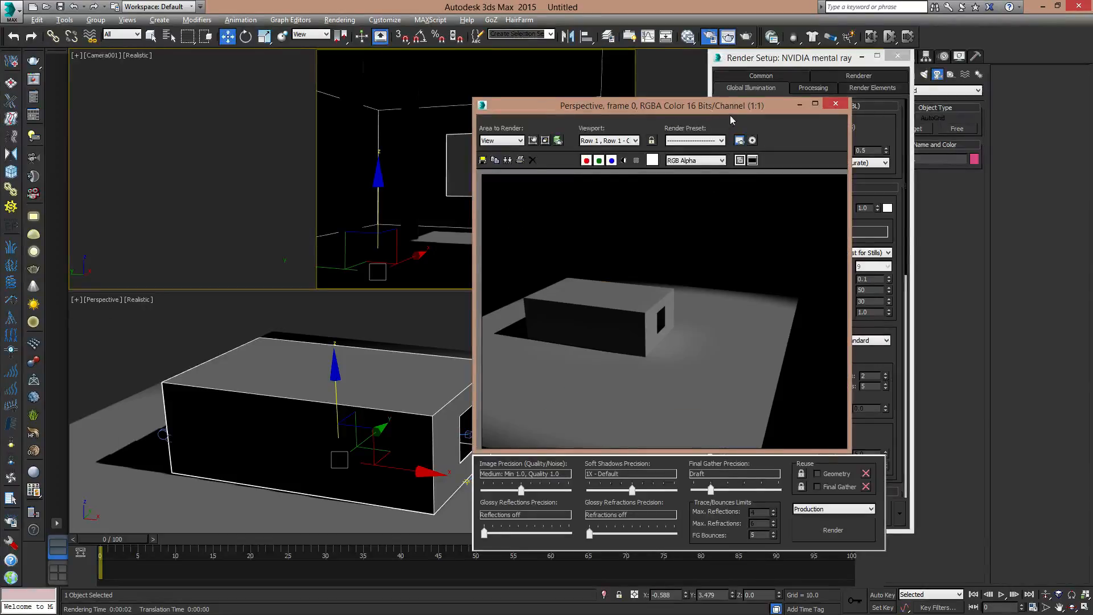
left_click_drag(730, 116, 556, 124)
left_click(447, 154)
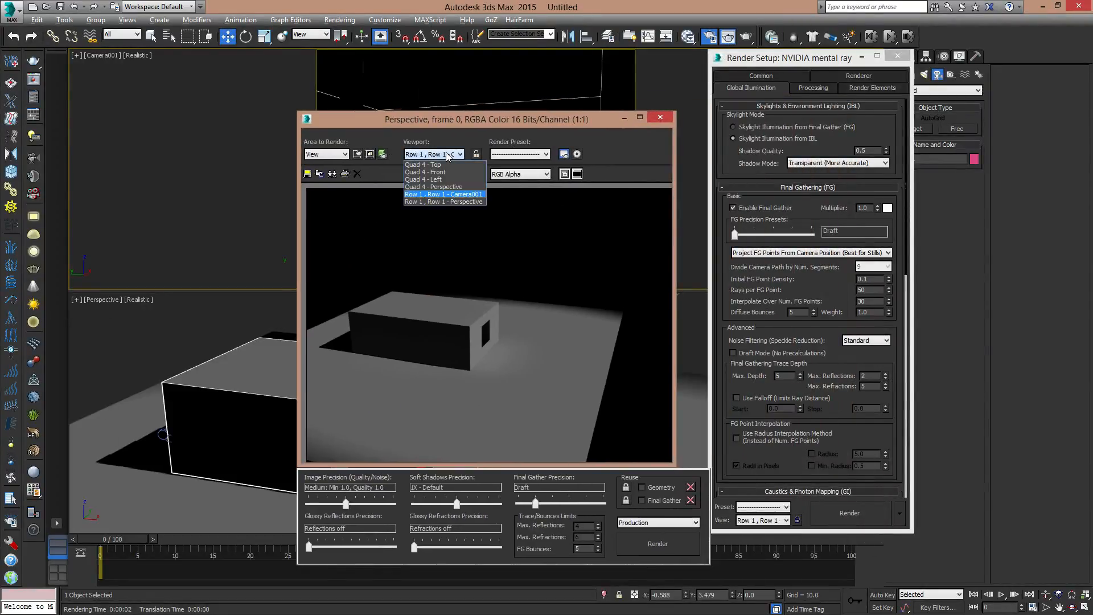
left_click(467, 196)
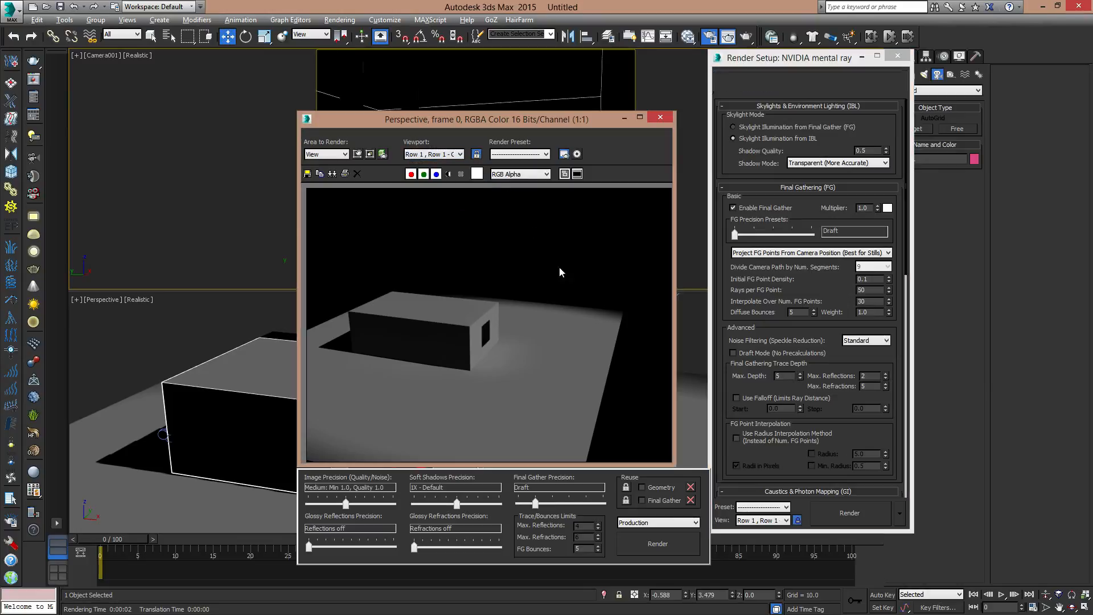
left_click_drag(604, 119, 434, 108)
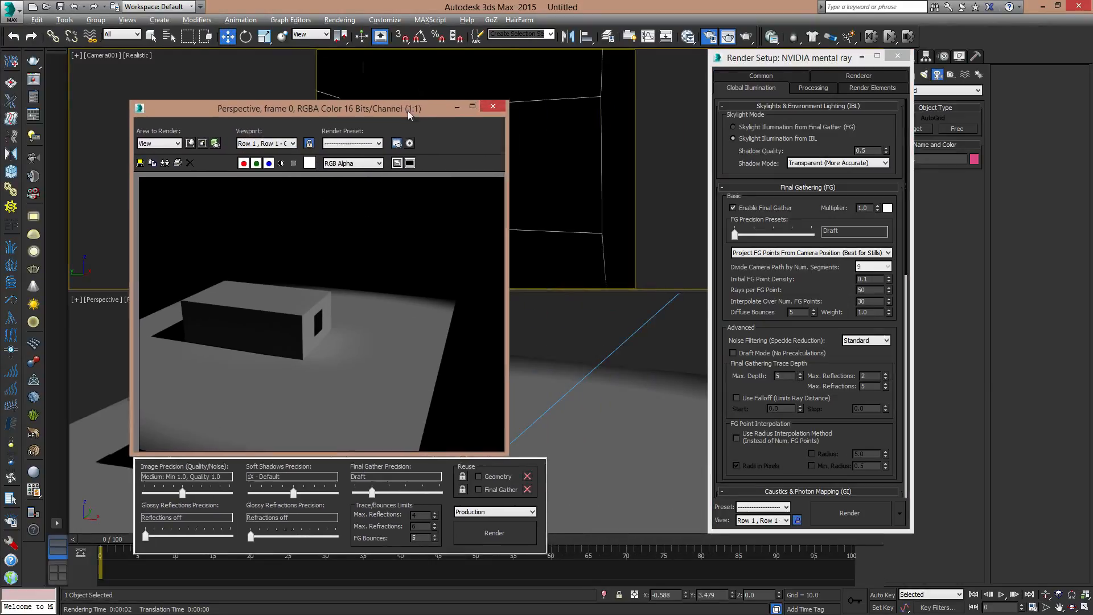
left_click(505, 533)
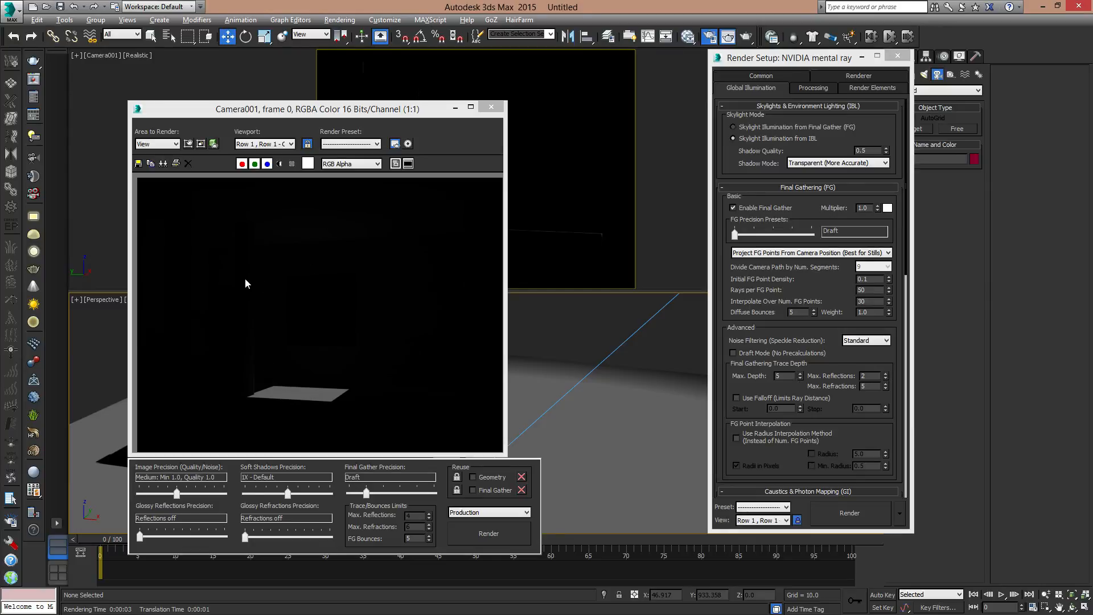
left_click(492, 107)
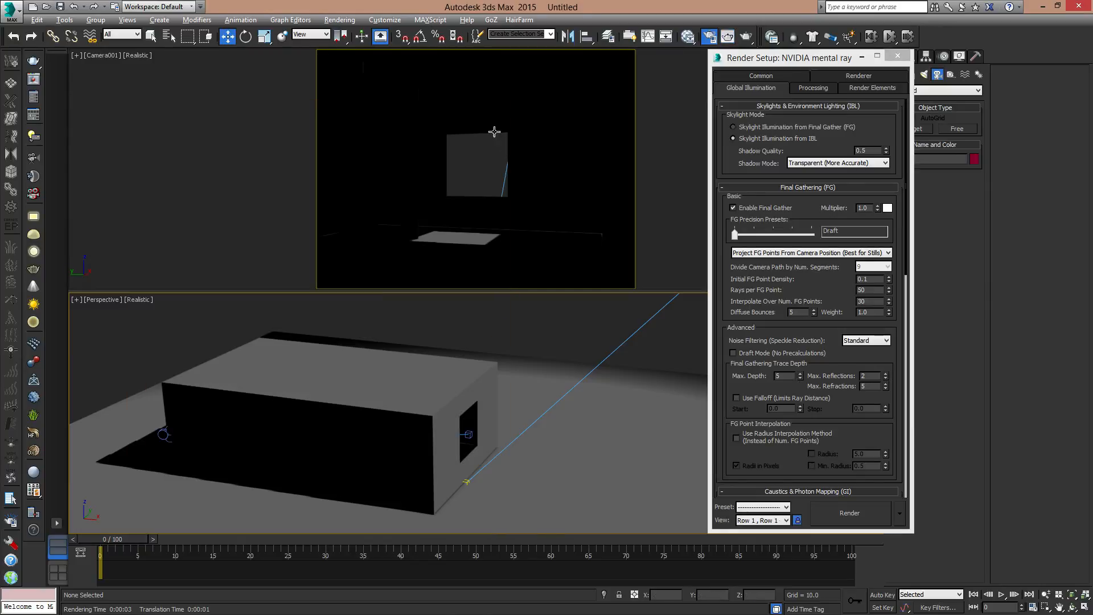
left_click(898, 55)
- Examine the directional light and its cone above the room in the Perspective viewport, leaving nothing selected
middle_click_drag(577, 362, 571, 401, "alt")
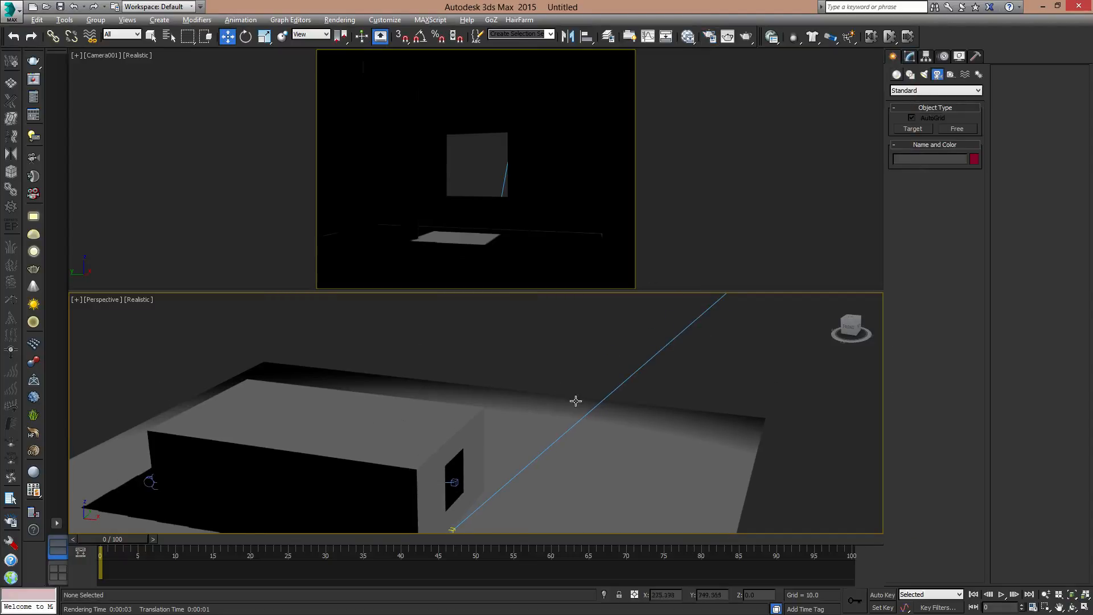
scroll(647, 398, "down", 5)
middle_click_drag(644, 356, 637, 434, "alt")
middle_click_drag(667, 396, 704, 324, "alt")
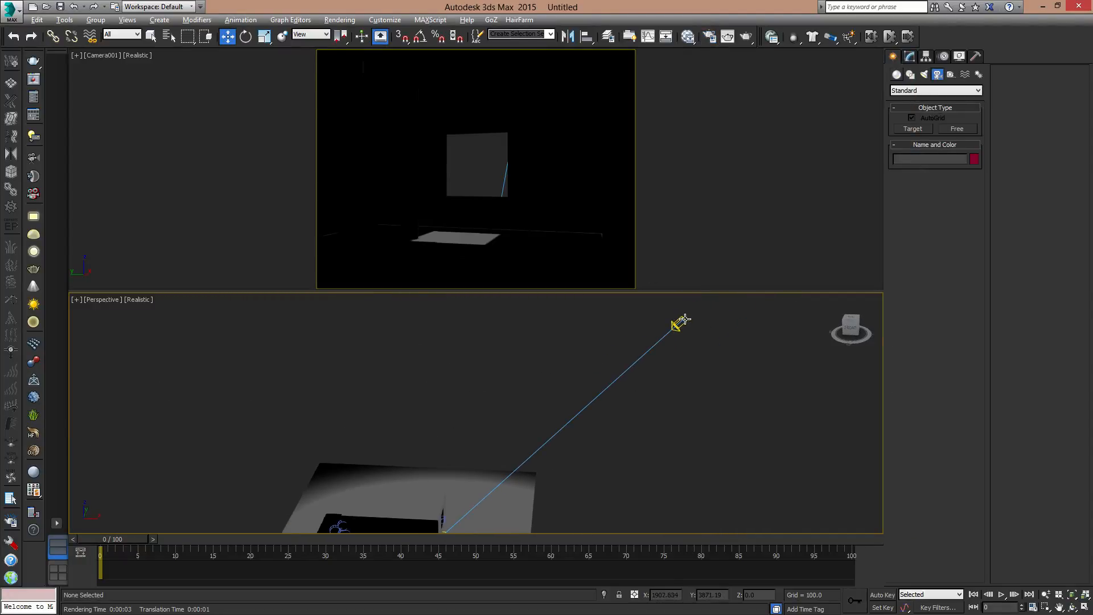
left_click(678, 323)
left_click(910, 57)
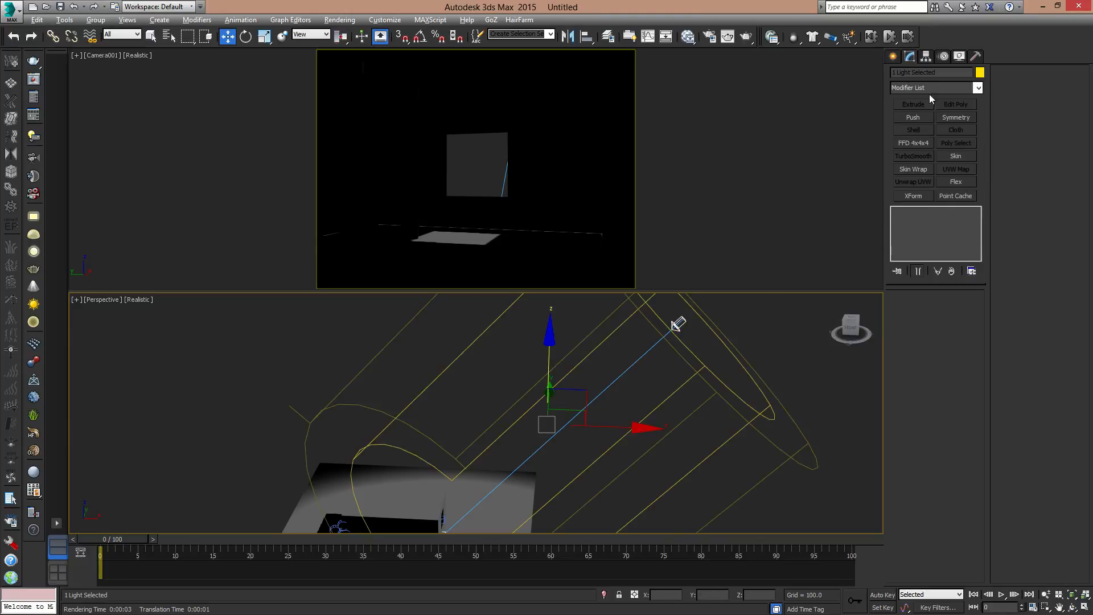
left_click(894, 57)
left_click(773, 338)
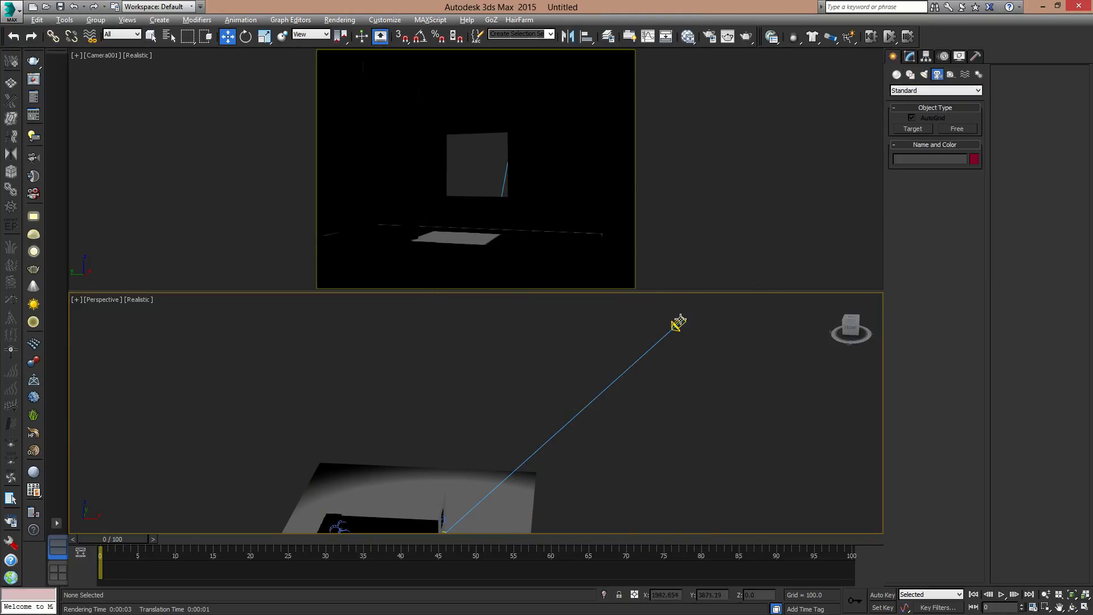
left_click(680, 322)
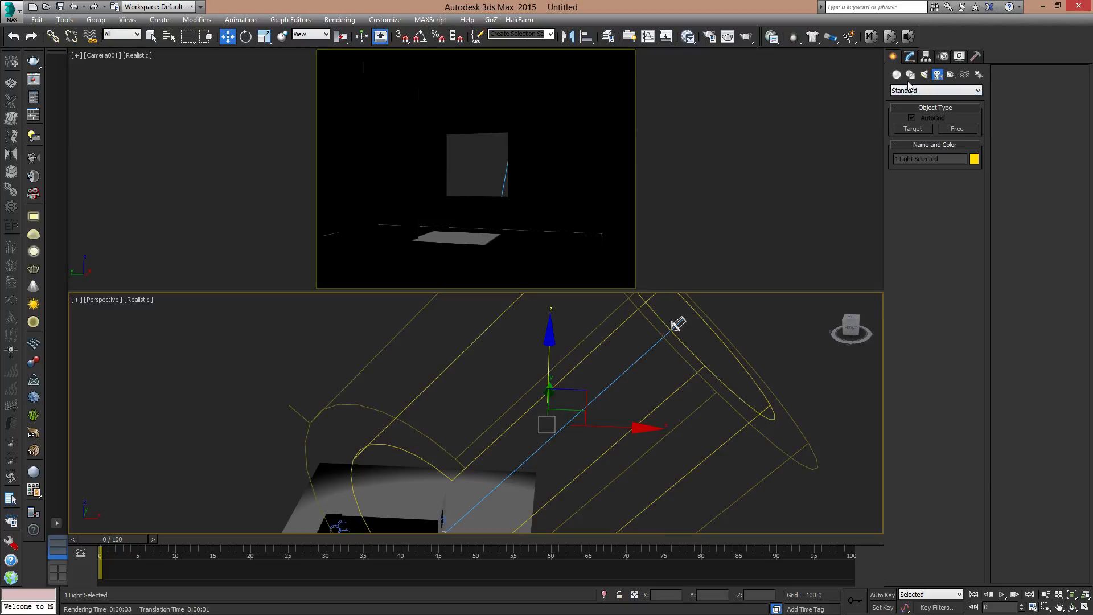
left_click(762, 362)
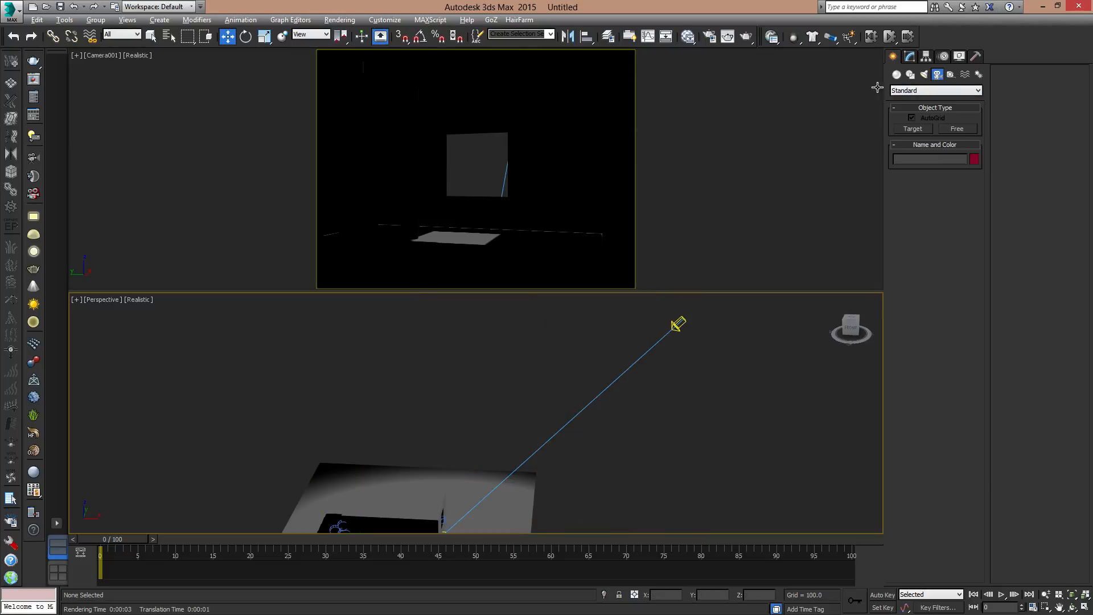
- Place a standard Skylight on the ground plane beside the room and finish light creation
left_click(934, 91)
left_click(917, 102)
left_click(924, 74)
left_click(924, 91)
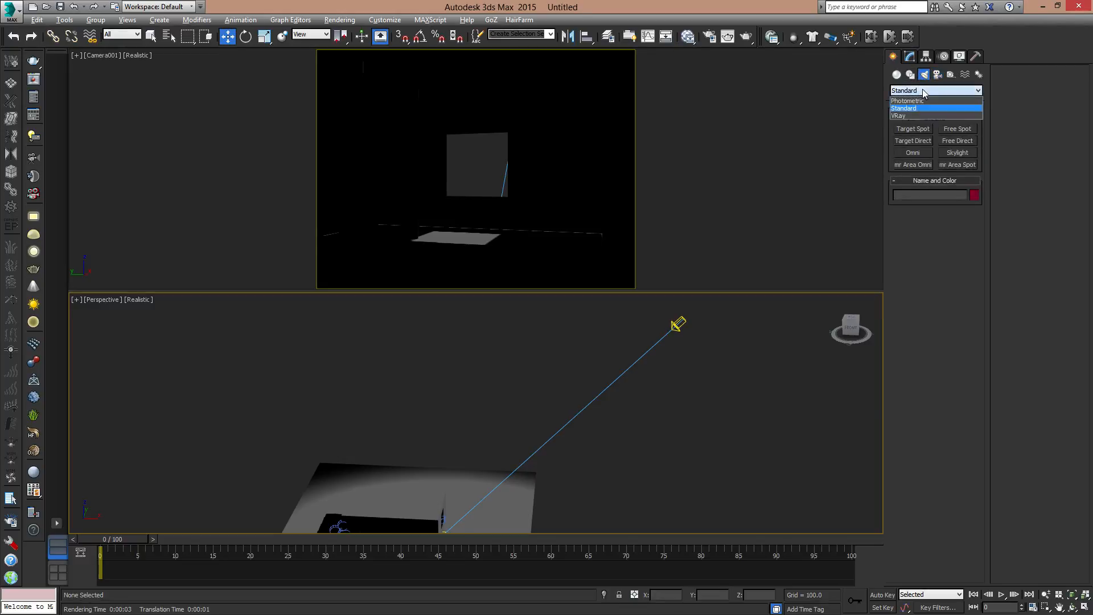
left_click(925, 97)
left_click(958, 152)
middle_click_drag(570, 400, 512, 447)
left_click(499, 471)
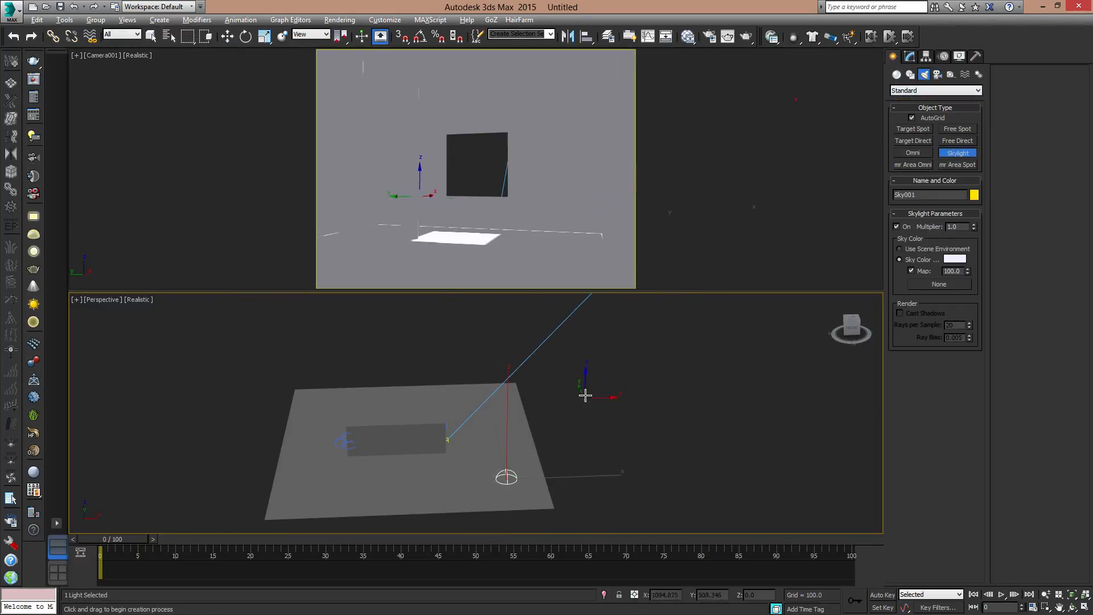
key("w")
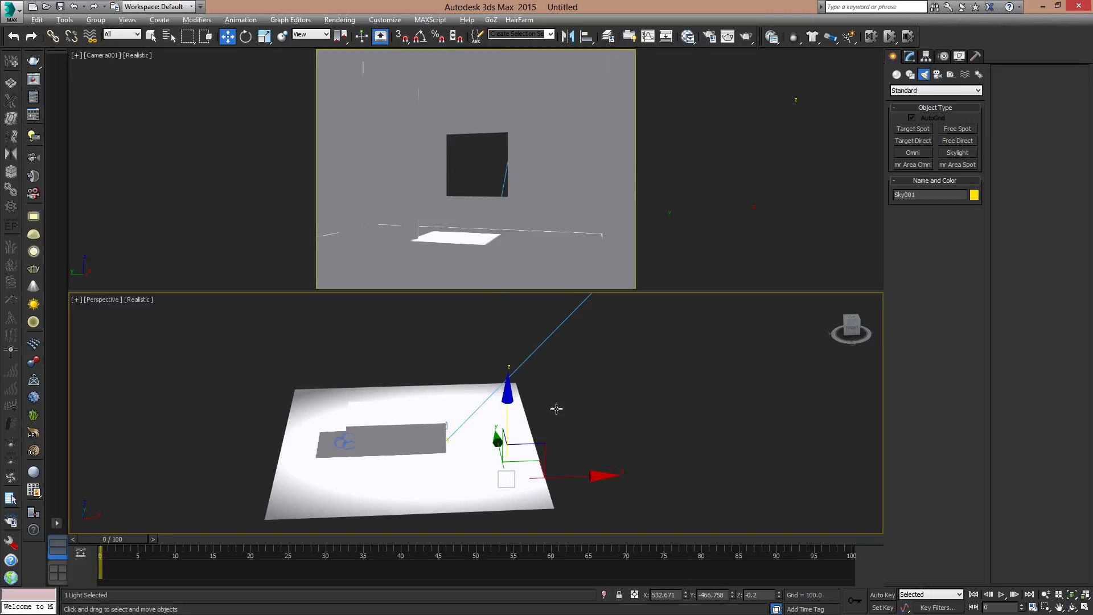
- Review the skylight's parameters, start a test render of the camera view and stop it partway through
middle_click_drag(556, 408, 503, 450, "alt")
middle_click_drag(461, 439, 469, 385, "alt")
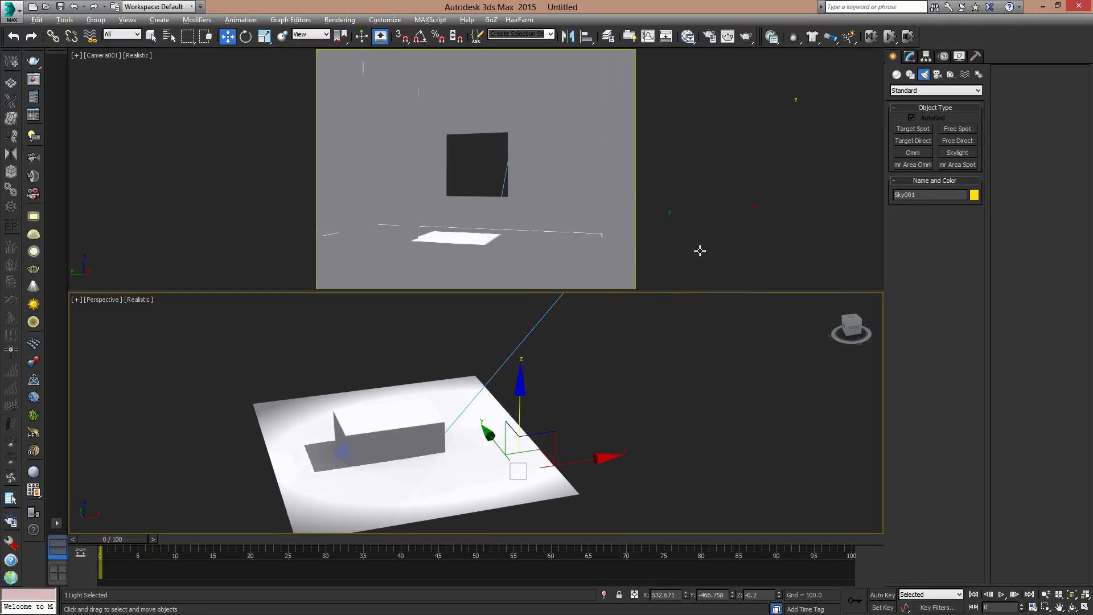
left_click(910, 56)
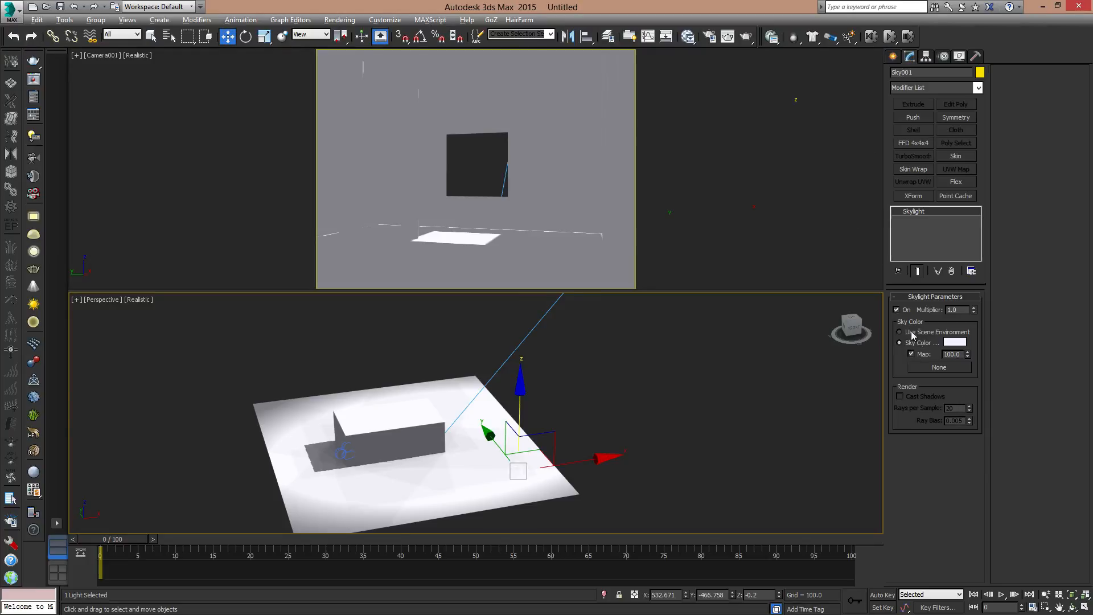
middle_click_drag(432, 431, 506, 394)
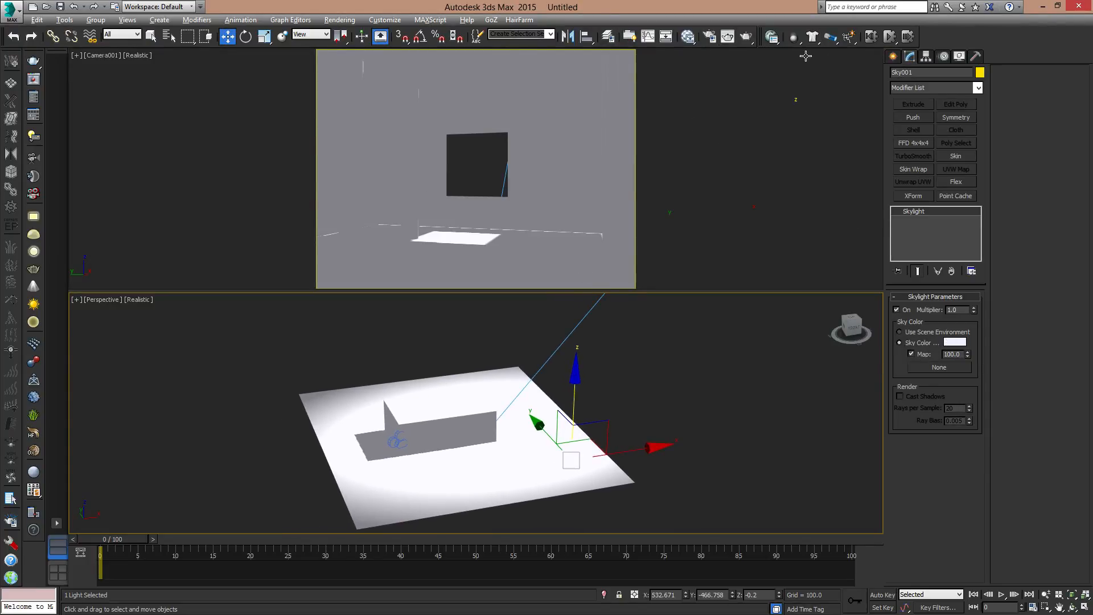
left_click(745, 38)
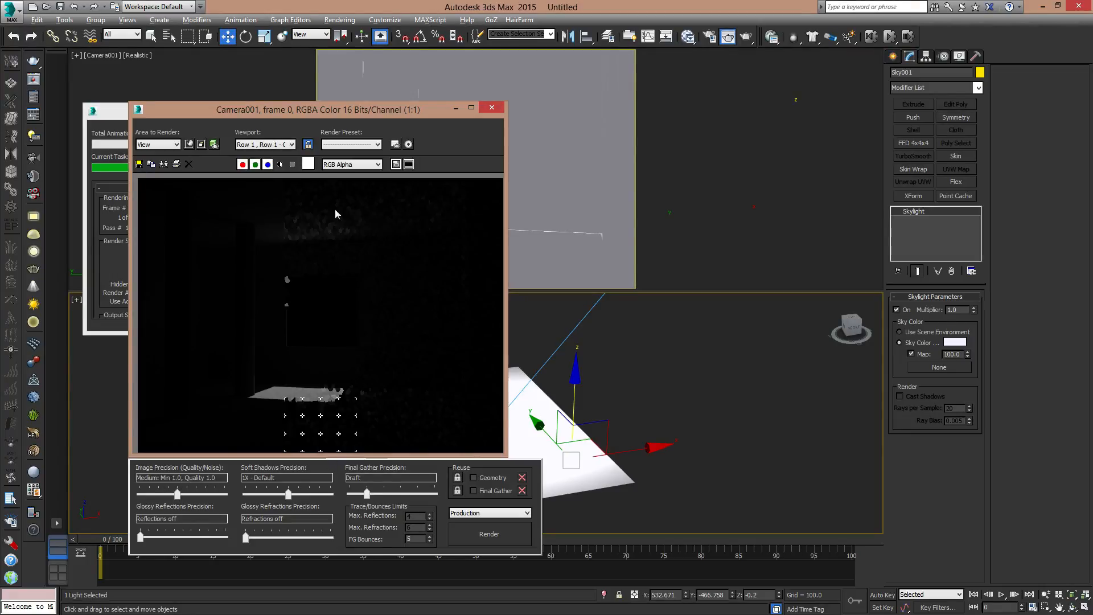
left_click_drag(144, 109, 470, 92)
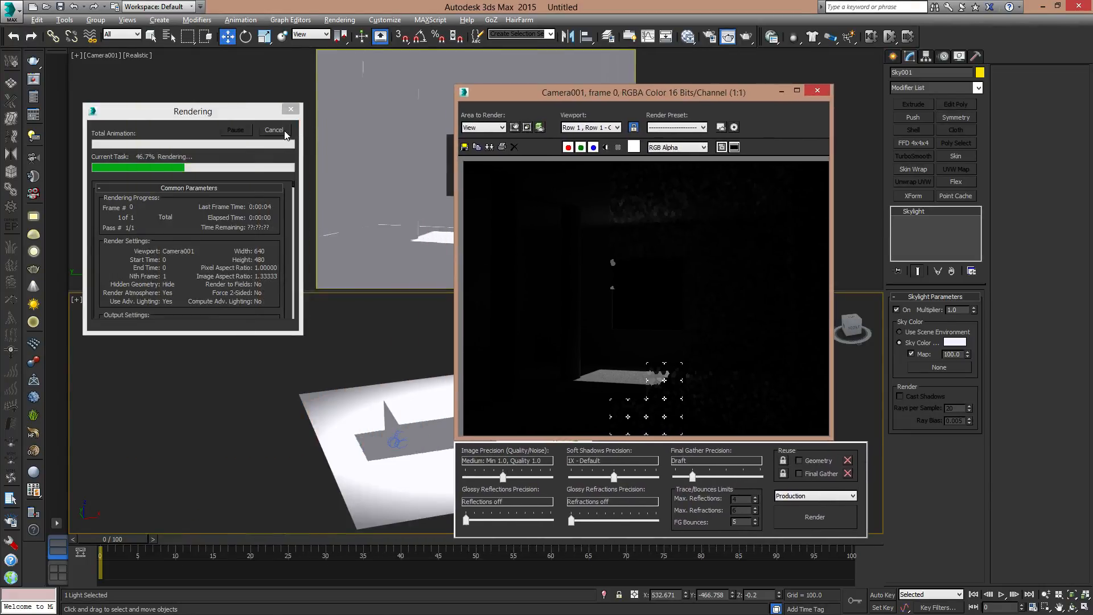
left_click(286, 134)
left_click_drag(743, 97, 418, 89)
- Select the directional light above the room in the Perspective viewport and turn it off
middle_click_drag(618, 349, 652, 412)
scroll(710, 377, "down", 4)
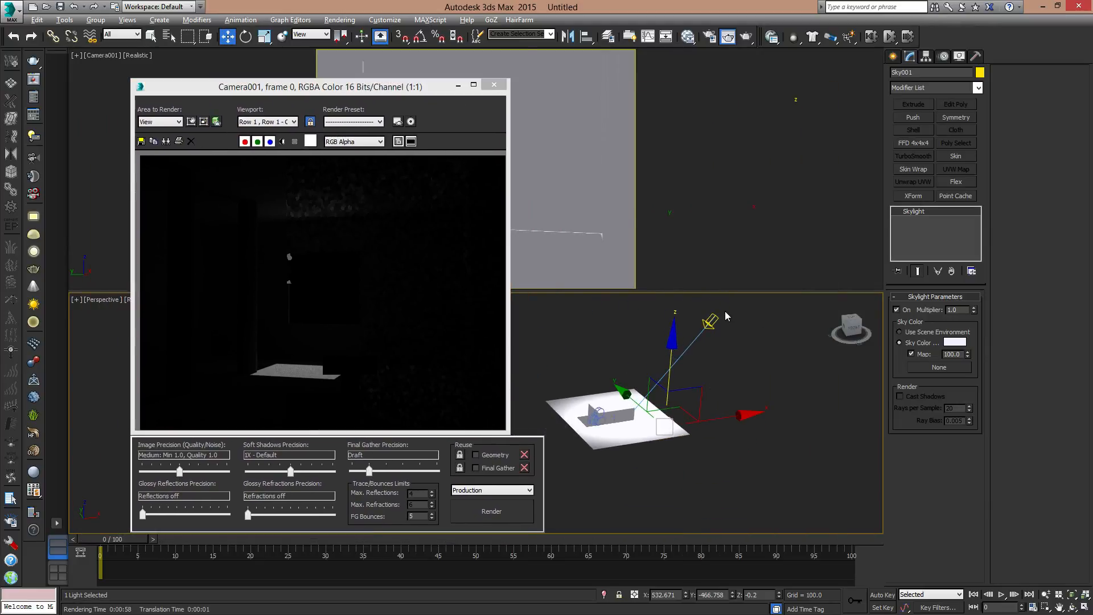
left_click(711, 321)
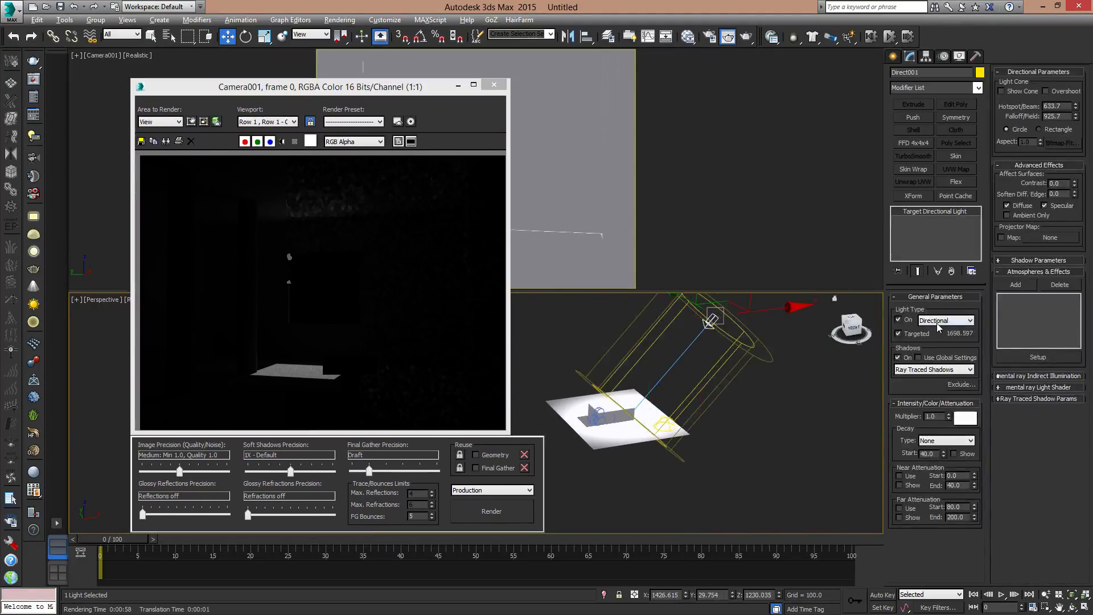
left_click(898, 320)
- Select the skylight beside the room and start a test render of the camera view lit only by it
scroll(662, 389, "up", 5)
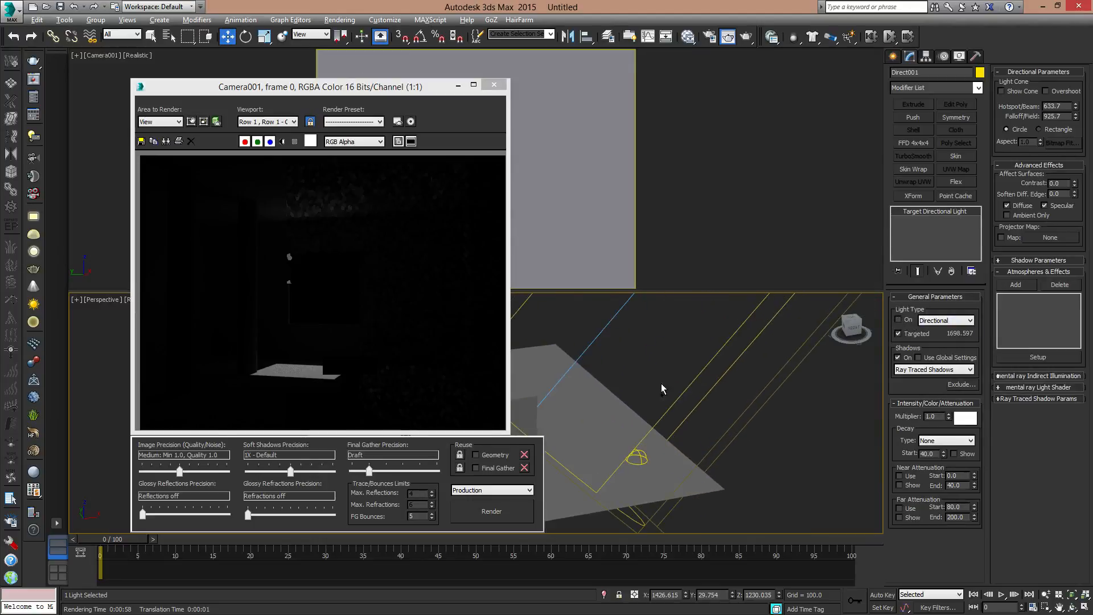
left_click(636, 455)
middle_click_drag(632, 422, 770, 414)
scroll(672, 425, "up", 5)
scroll(671, 425, "down", 1)
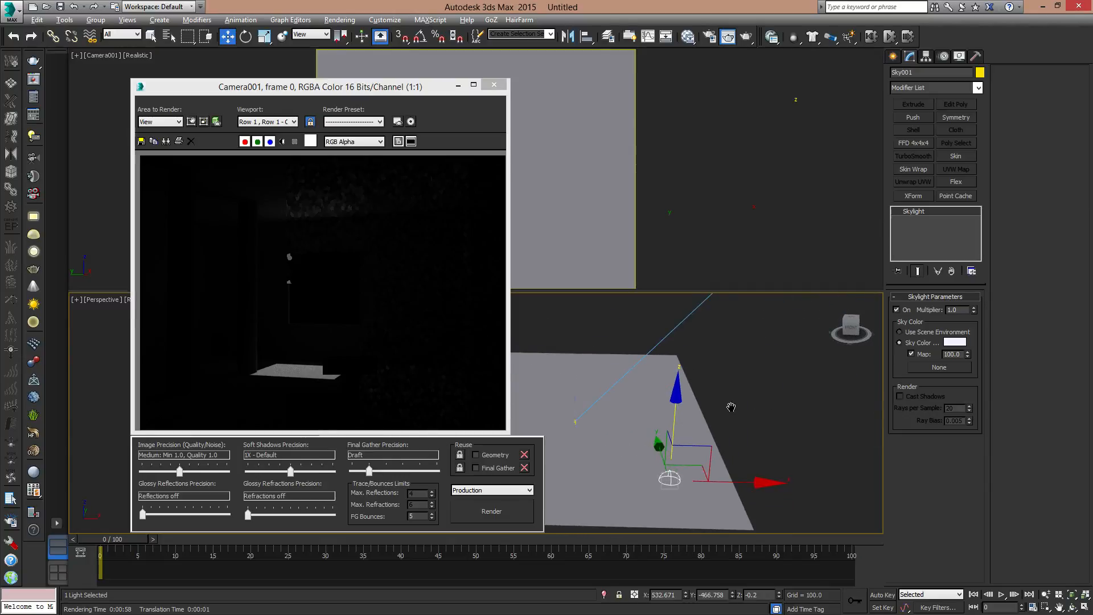
scroll(733, 405, "down", 1)
left_click(494, 515)
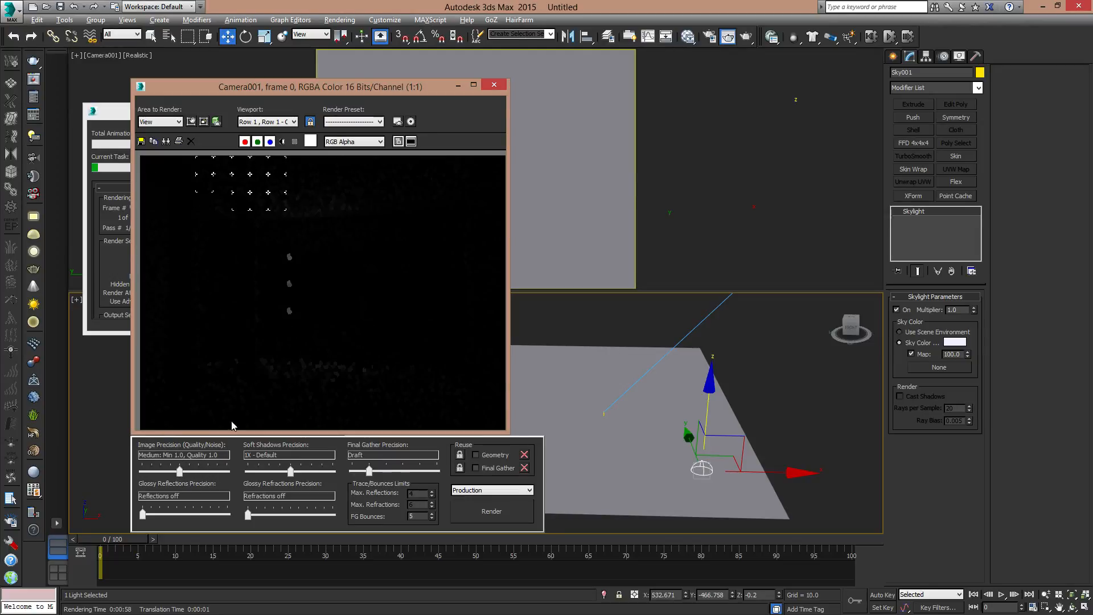
left_click_drag(287, 91, 471, 80)
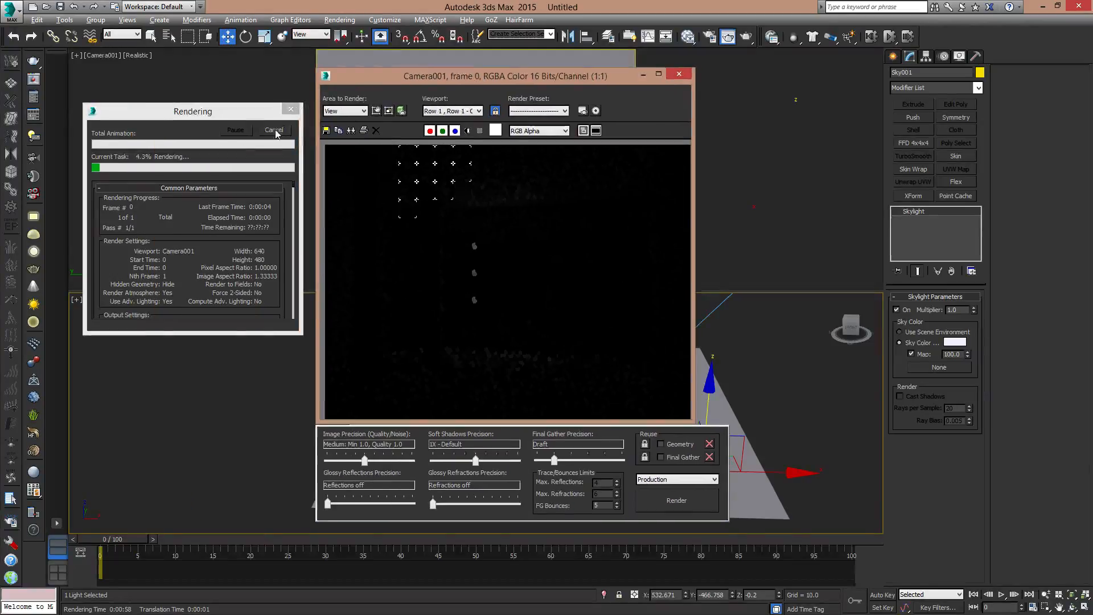
- Set image precision to Low: Min 1.0, Quality 0.25 and soft shadows precision to 0.25X - Low, then run a brief test render
left_click_drag(366, 462, 345, 461)
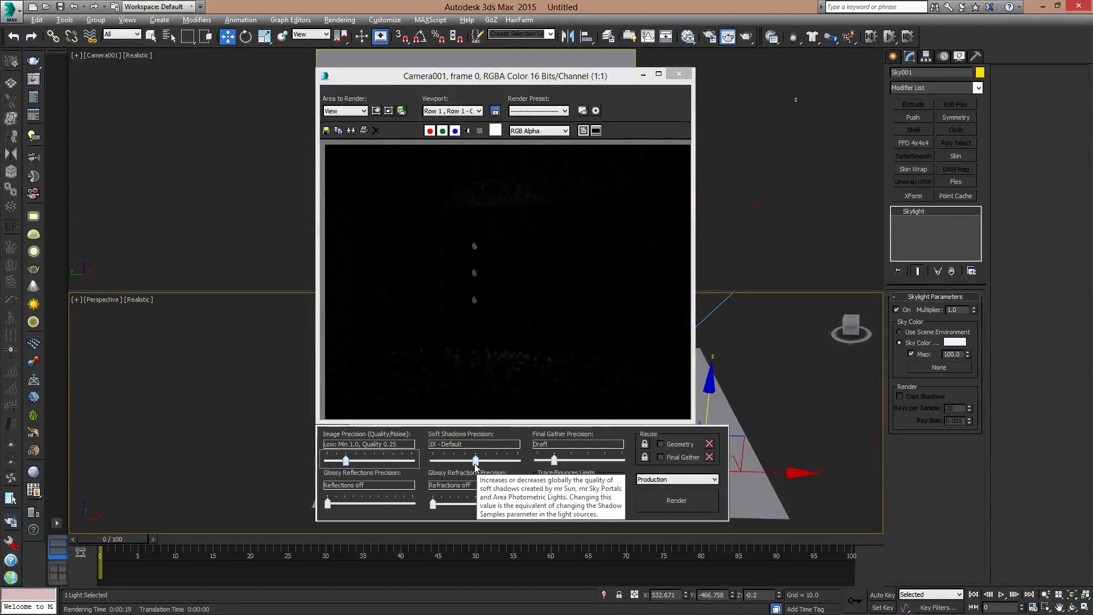
left_click_drag(474, 464, 454, 464)
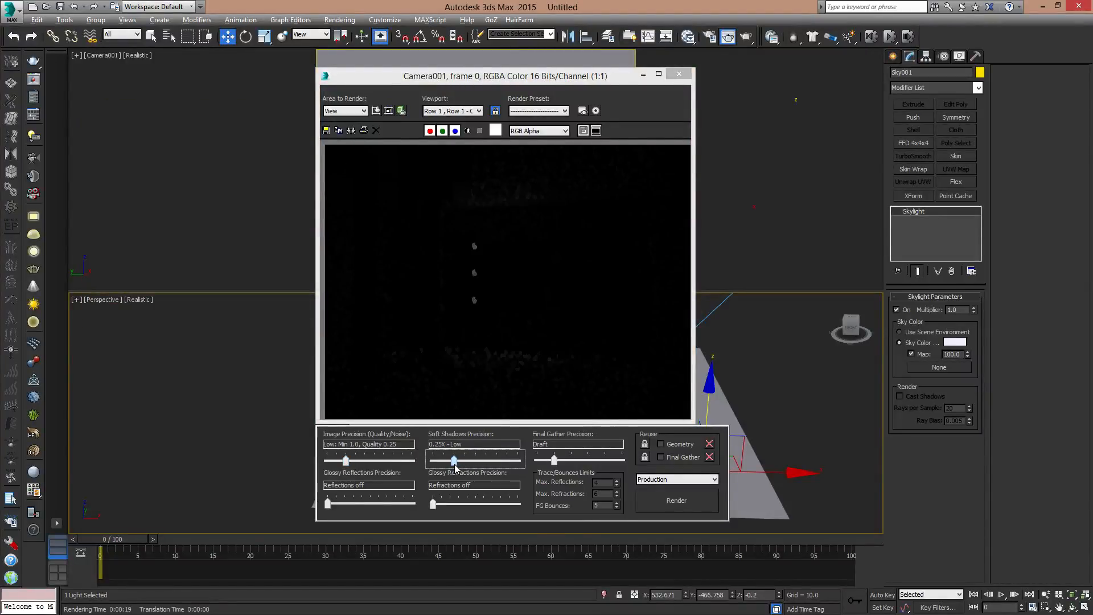
left_click(692, 503)
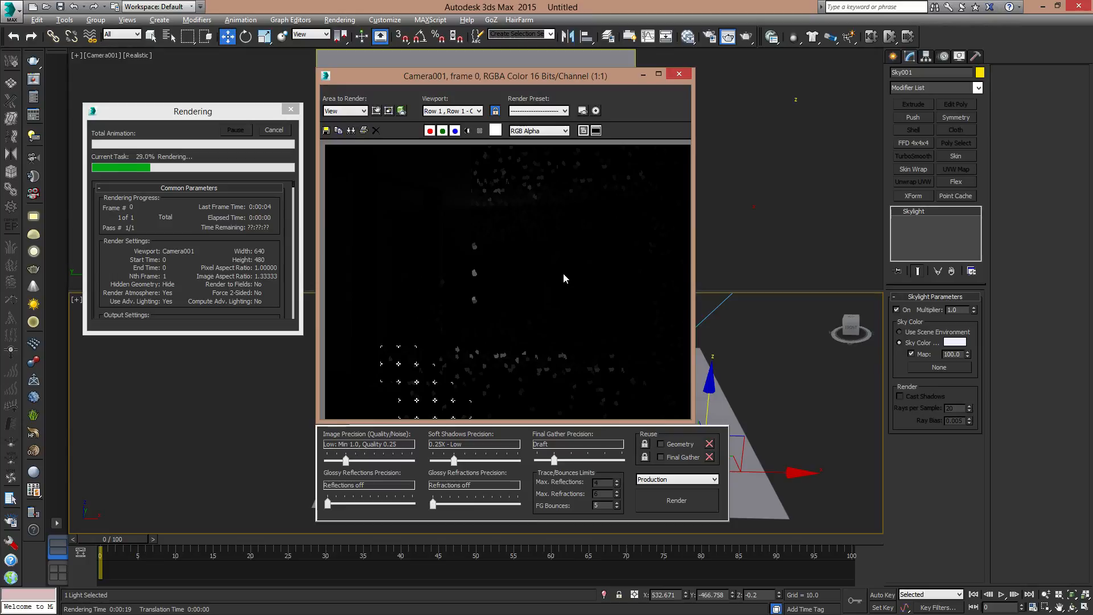
left_click(273, 130)
left_click(684, 78)
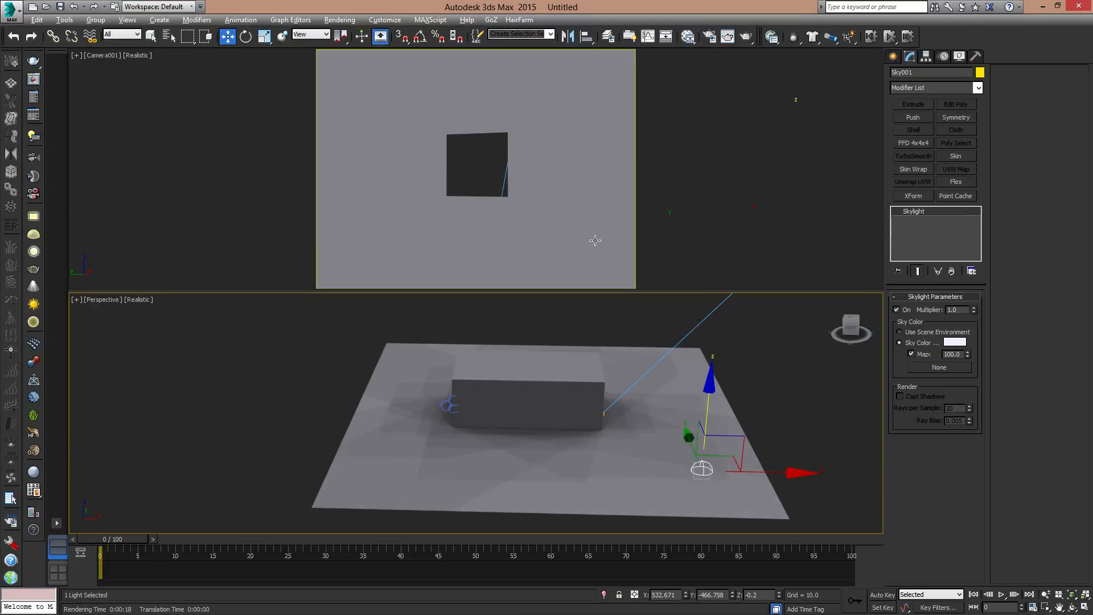
- Start creating a photometric mr Sky Portal with AutoGrid turned off
middle_click_drag(672, 388, 681, 339)
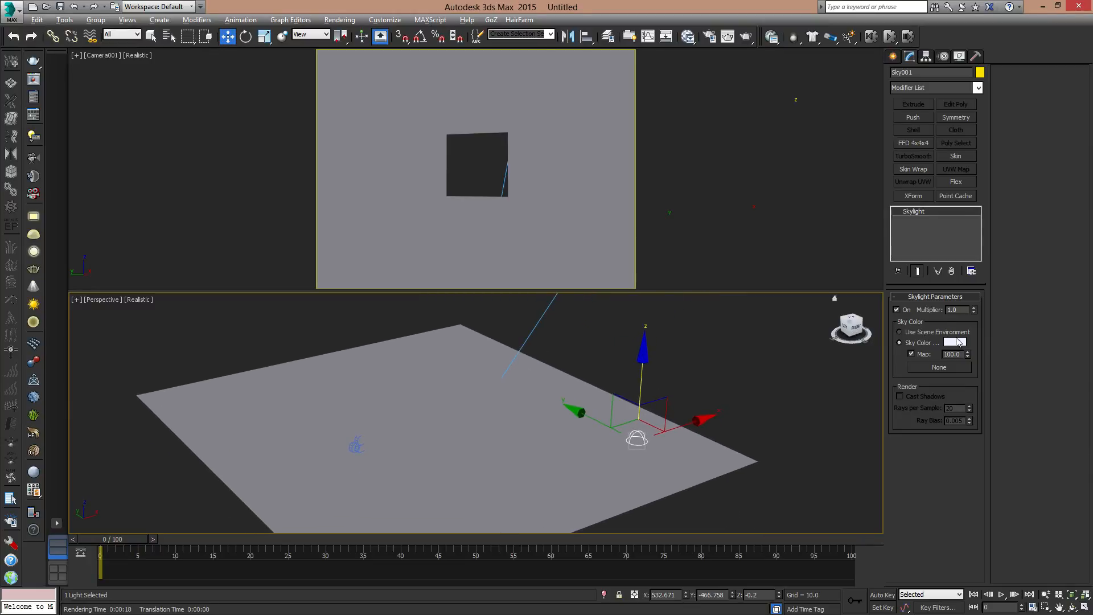
left_click(893, 57)
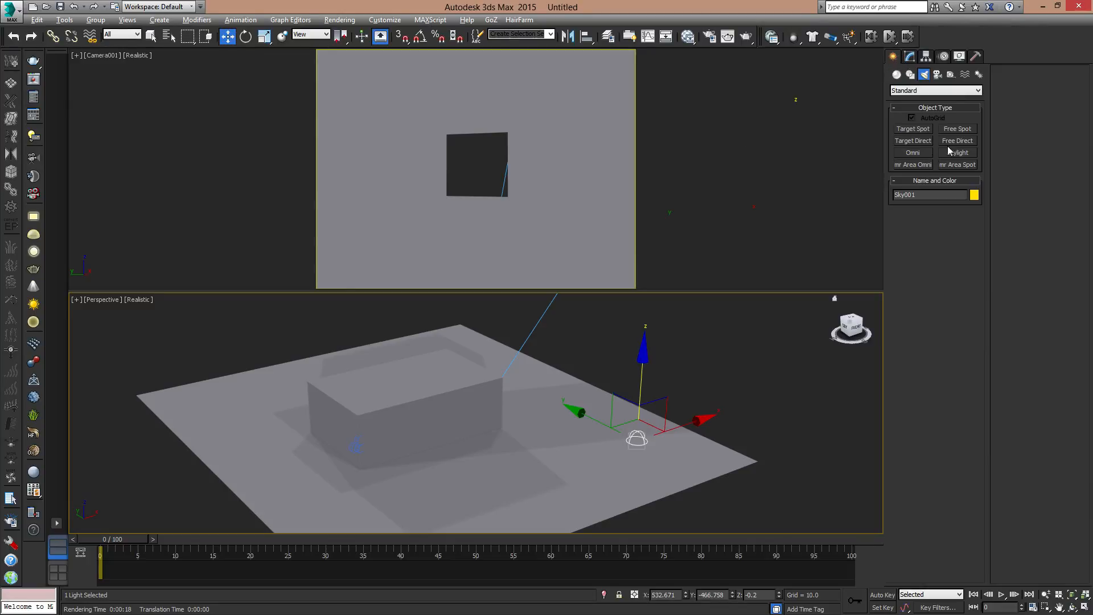
left_click(909, 93)
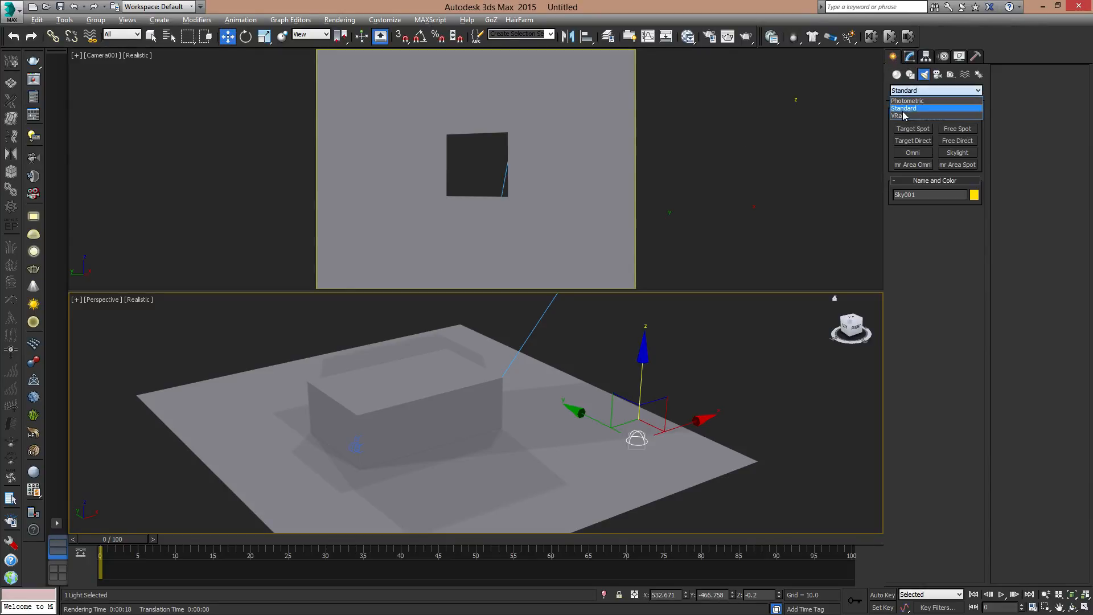
left_click(911, 103)
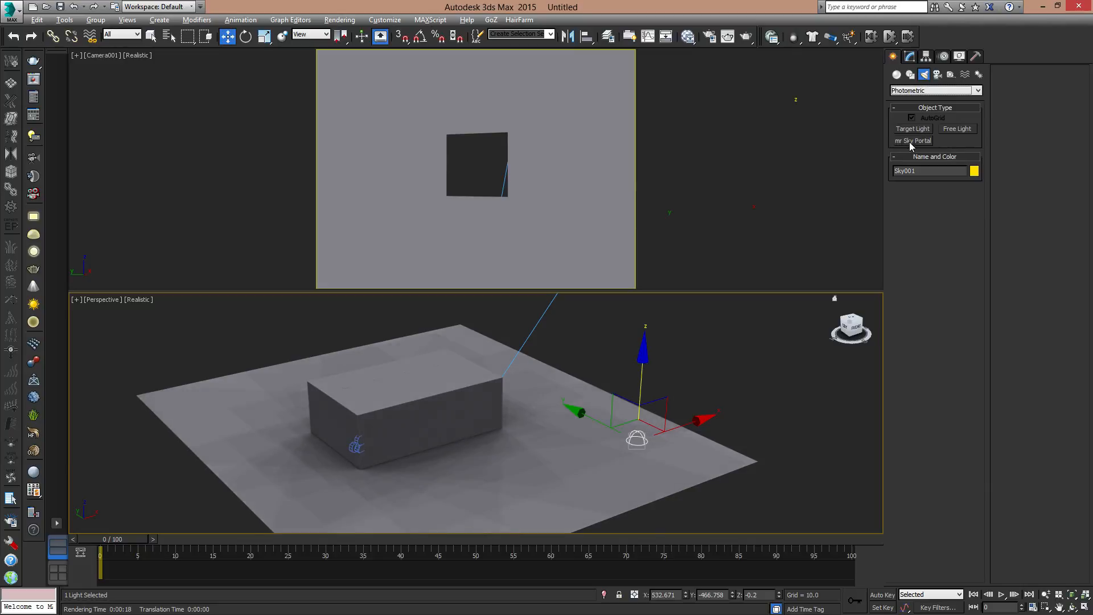
left_click(913, 141)
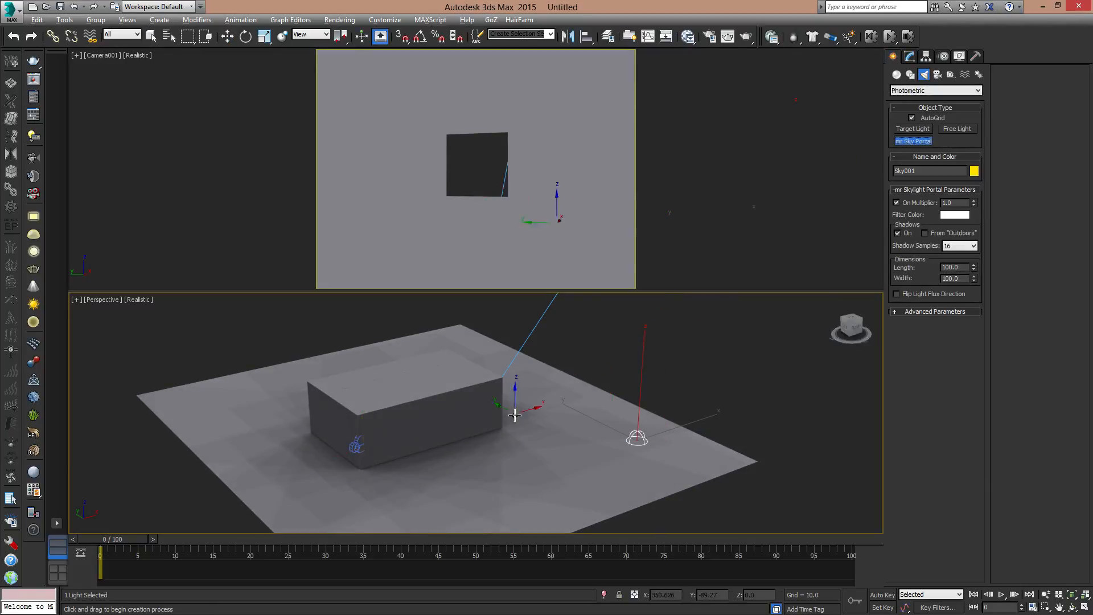
left_click(923, 117)
- Change the Perspective viewport to Shaded display and switch it to the Right view facing the room's window
middle_click_drag(427, 402, 494, 404, "alt")
middle_click_drag(593, 383, 820, 331, "alt")
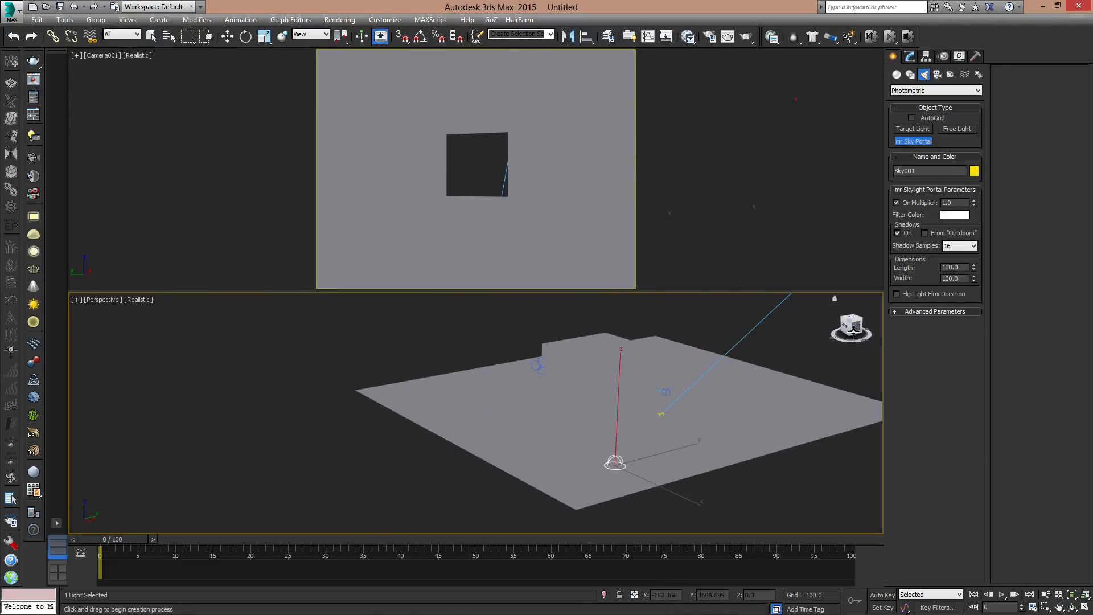
left_click(139, 299)
left_click(171, 325)
scroll(562, 410, "up", 10)
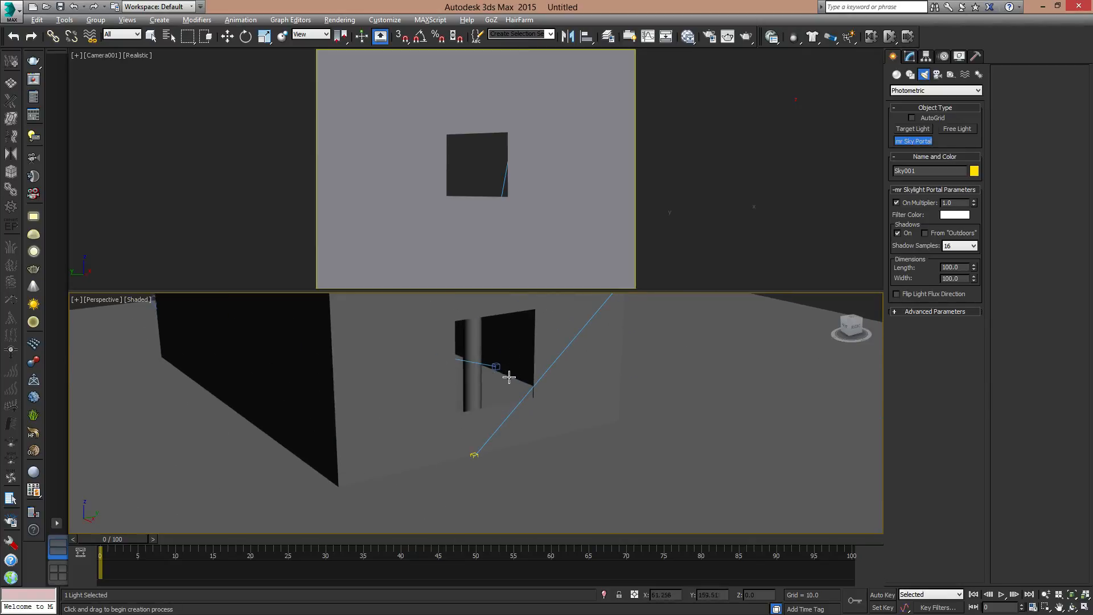
middle_click_drag(523, 395, 556, 438)
scroll(555, 439, "down", 5)
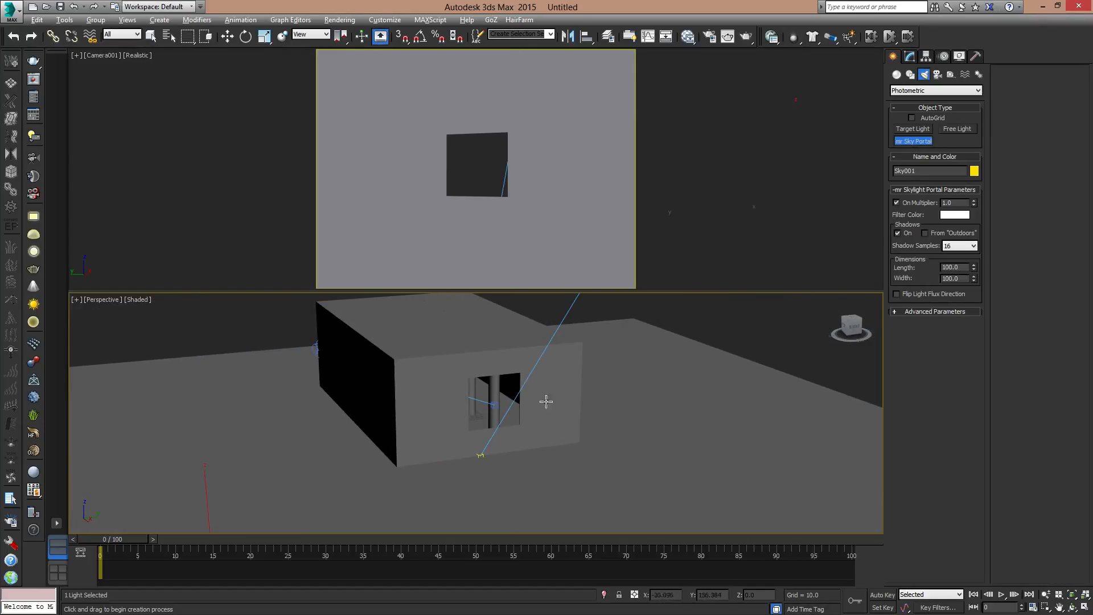
key("v")
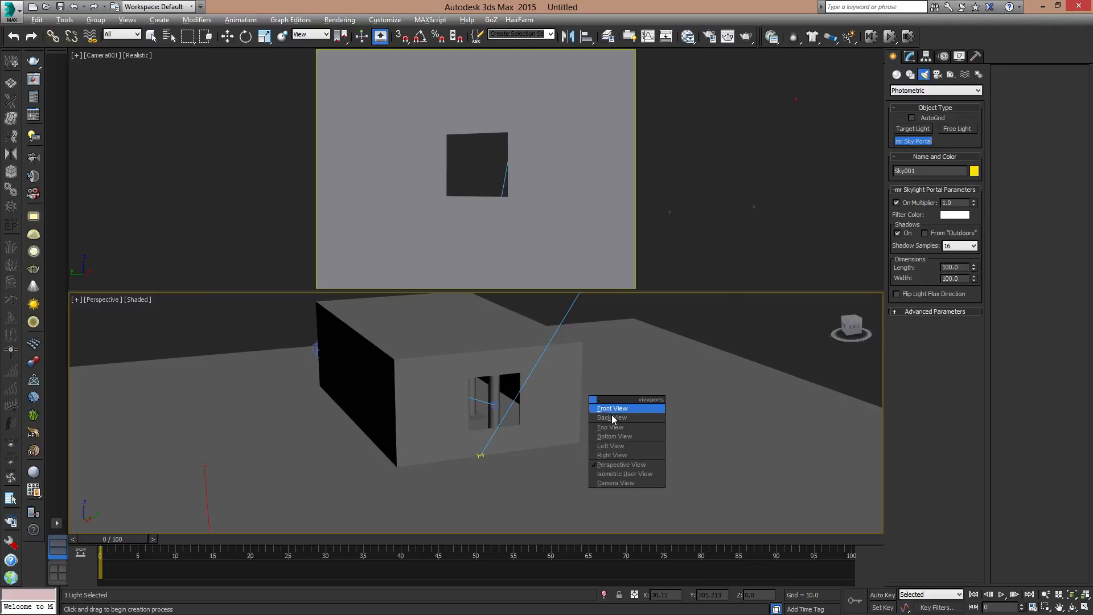
left_click(612, 454)
middle_click_drag(525, 366, 544, 534)
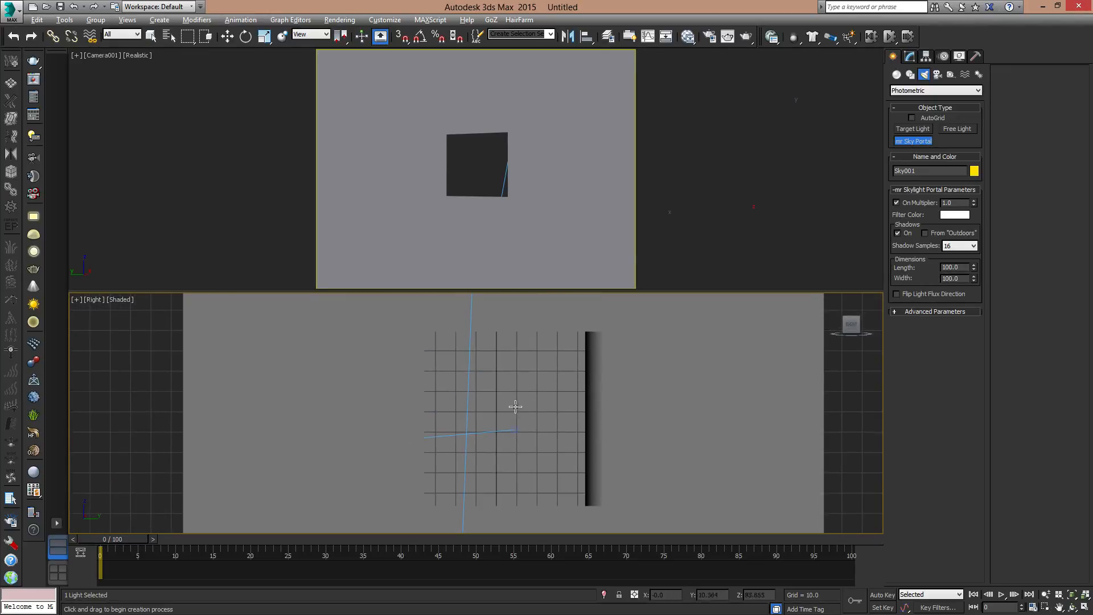
scroll(515, 409, "down", 2)
left_click_drag(431, 336, 598, 494)
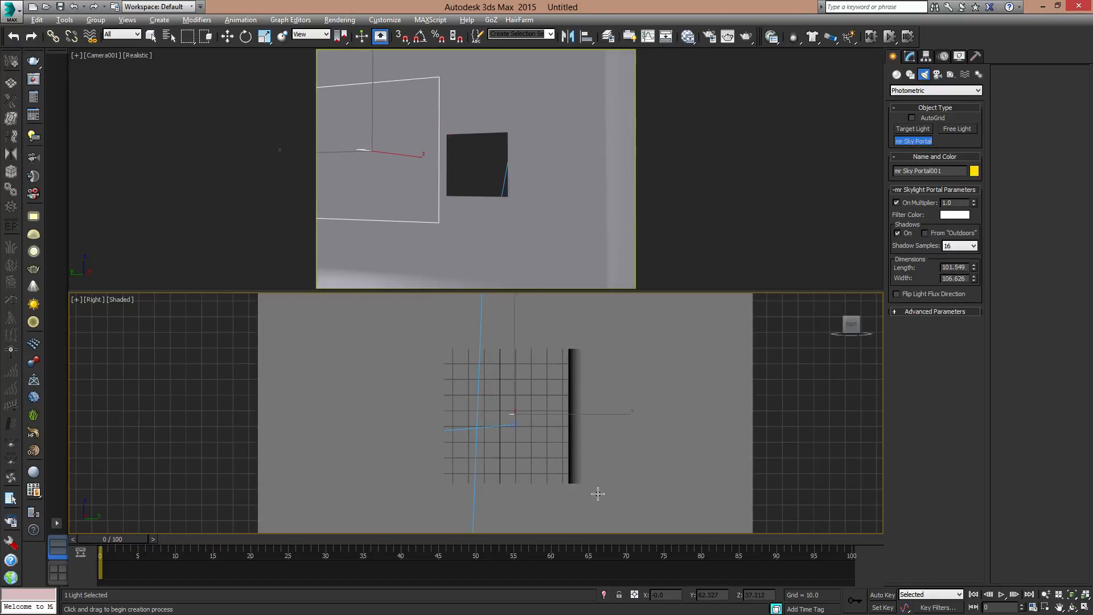
key("ctrl+z")
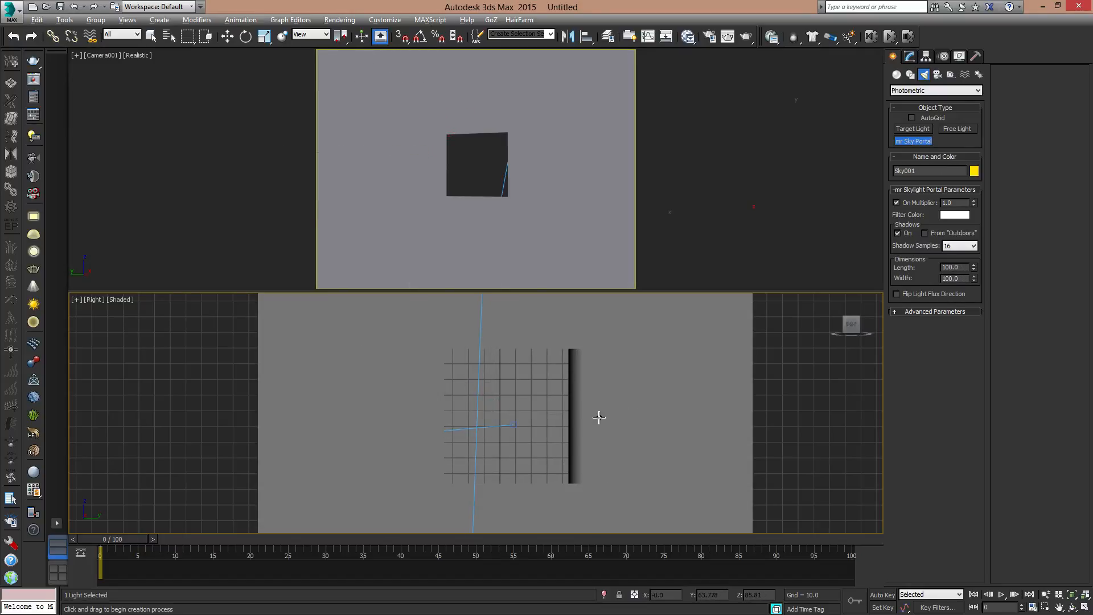
- Draw an mr Sky Portal about 101 by 101 around the window opening, using wireframe display in the Right view
key("F3")
middle_click_drag(570, 437, 556, 426)
left_click_drag(420, 326, 579, 484)
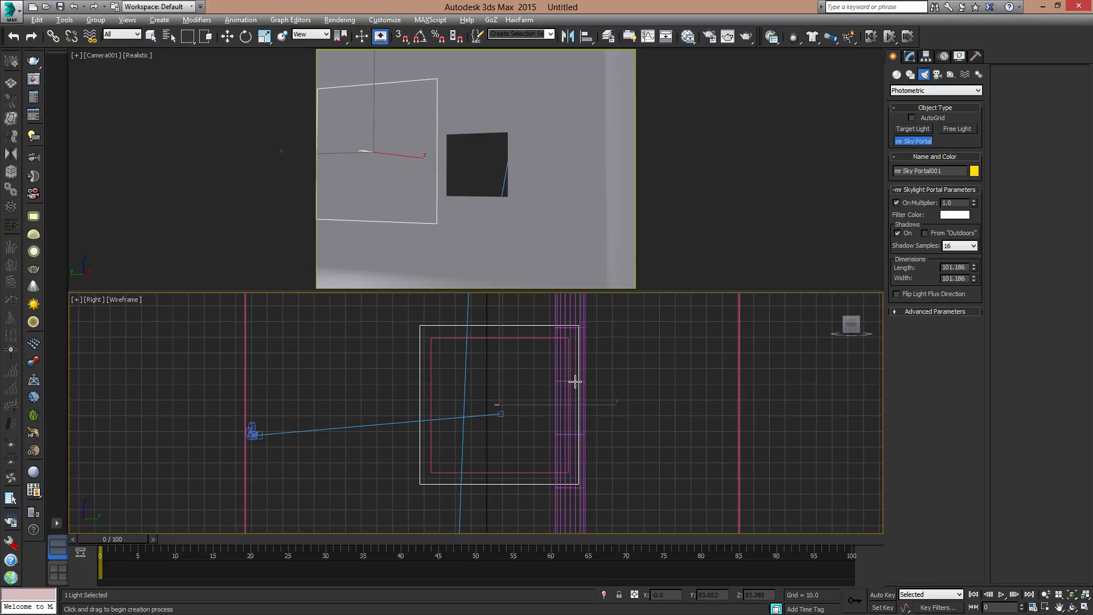
- Restore shaded display and move the sky portal along X to just outside the window wall, at about X 272
key("w")
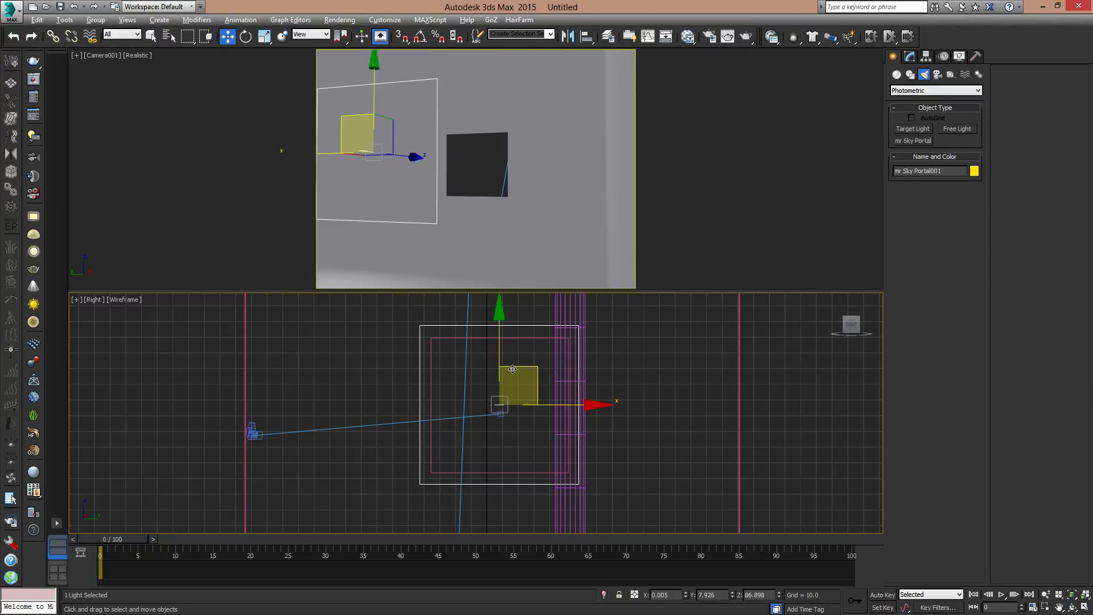
key("F3")
middle_click_drag(496, 392, 577, 416, "alt")
left_click_drag(602, 419, 721, 410)
mouse_move(683, 409)
left_mouse_down()
mouse_move(595, 387)
mouse_move(701, 410)
mouse_move(716, 396)
mouse_move(693, 396)
left_mouse_up()
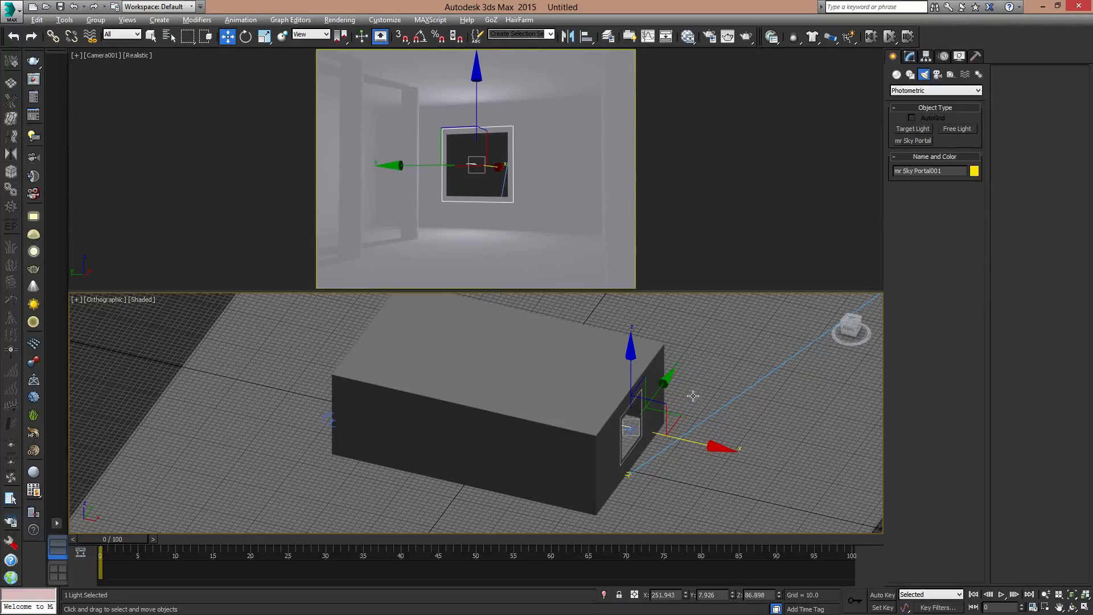
left_click_drag(714, 445, 728, 448)
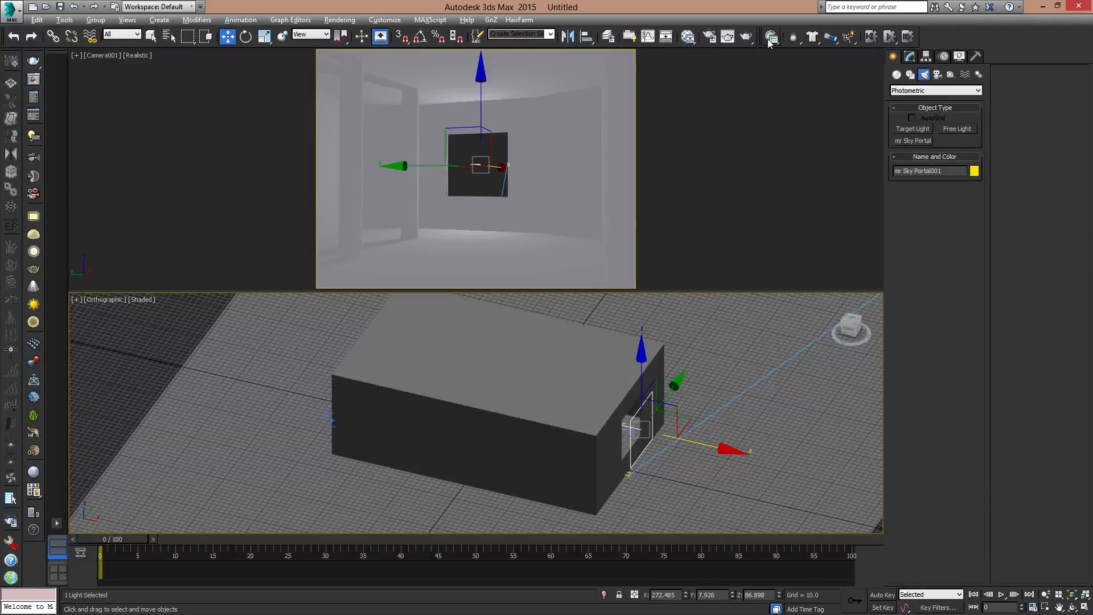
- Test-render the camera view with the sky portal at the window, stop it partway and close the render window
left_click(747, 37)
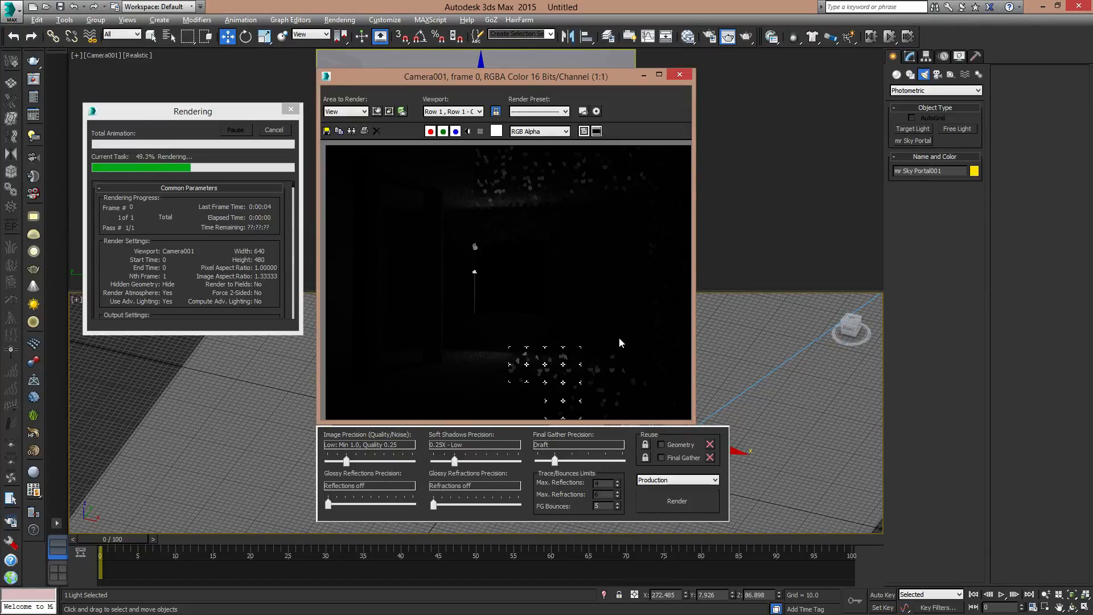
left_click(278, 129)
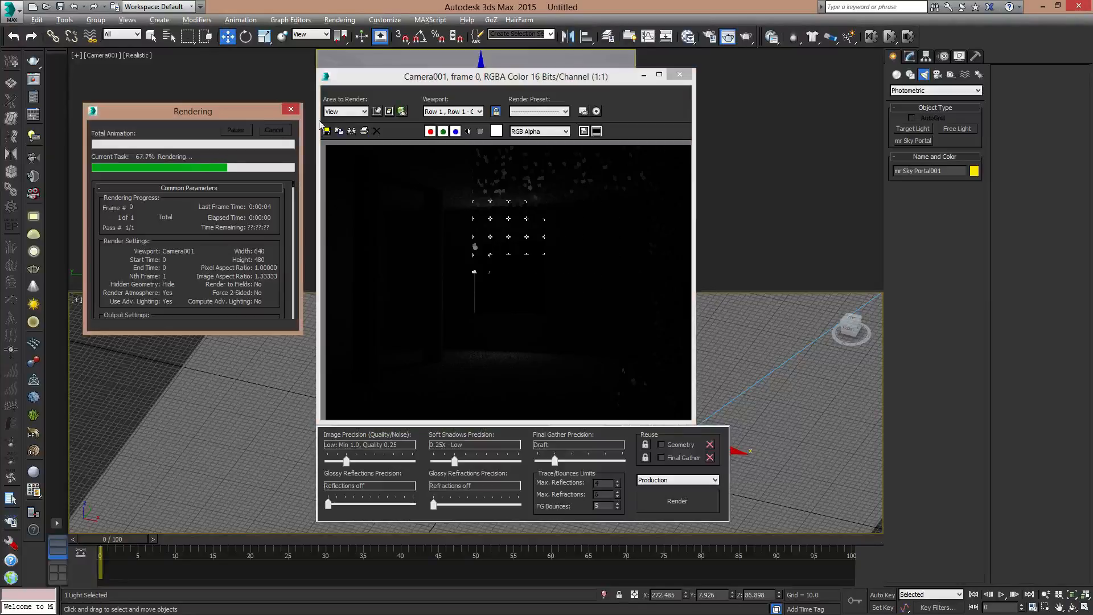
left_click(680, 75)
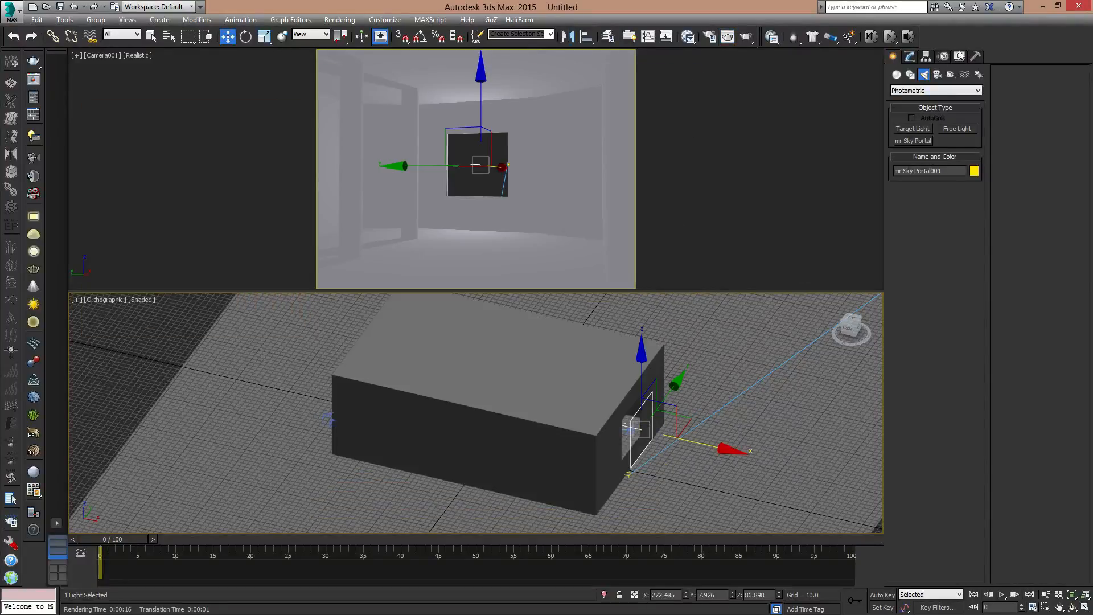
- Set the sky portal's multiplier to 3.0 and test-render the camera view
left_click(911, 57)
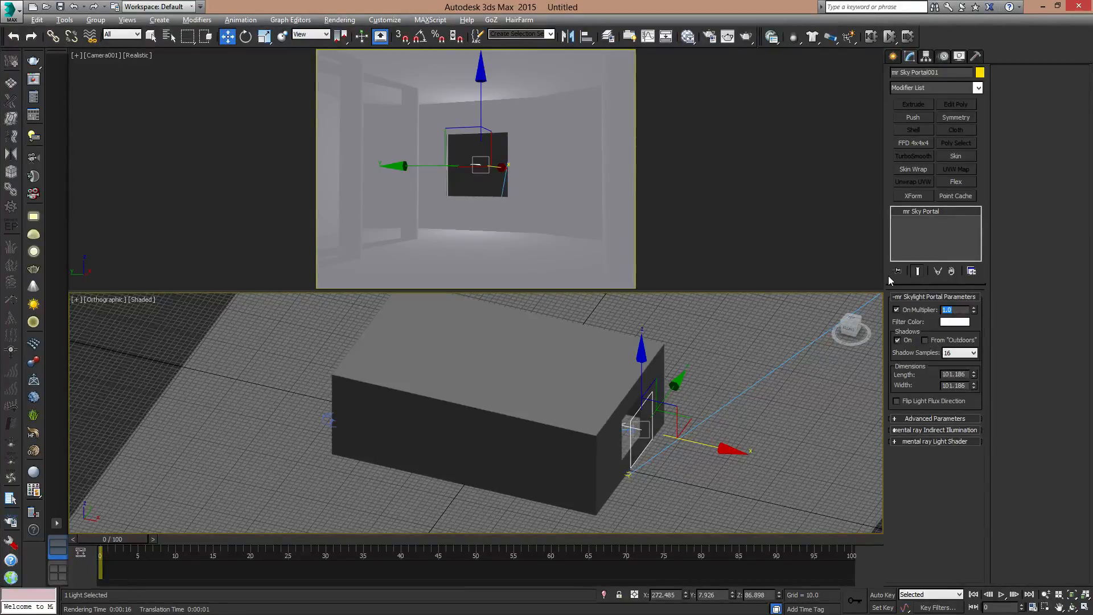
key("Return")
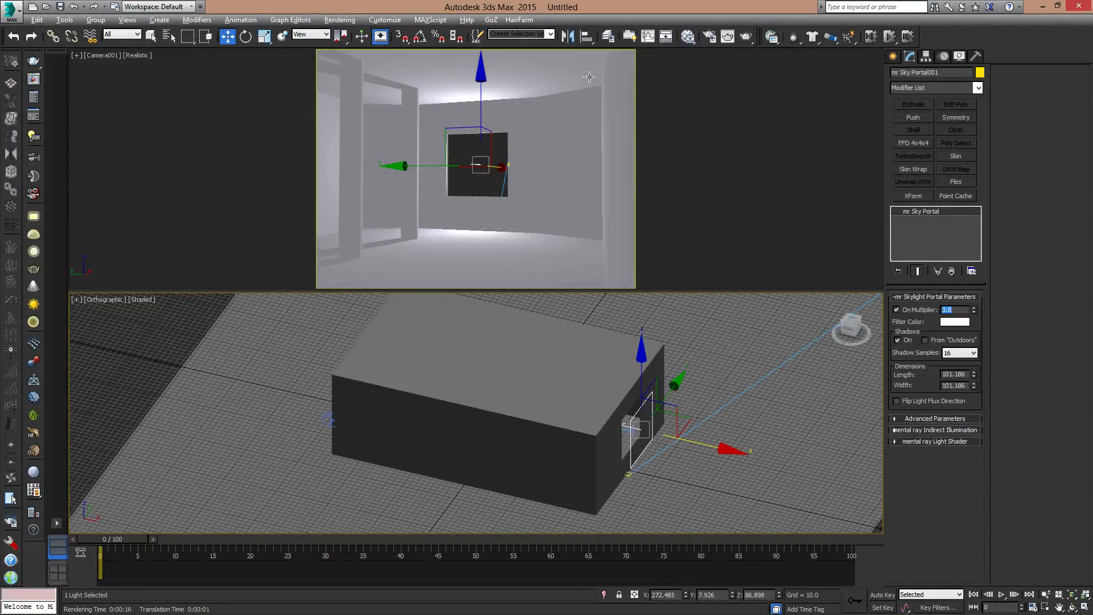
left_click(747, 36)
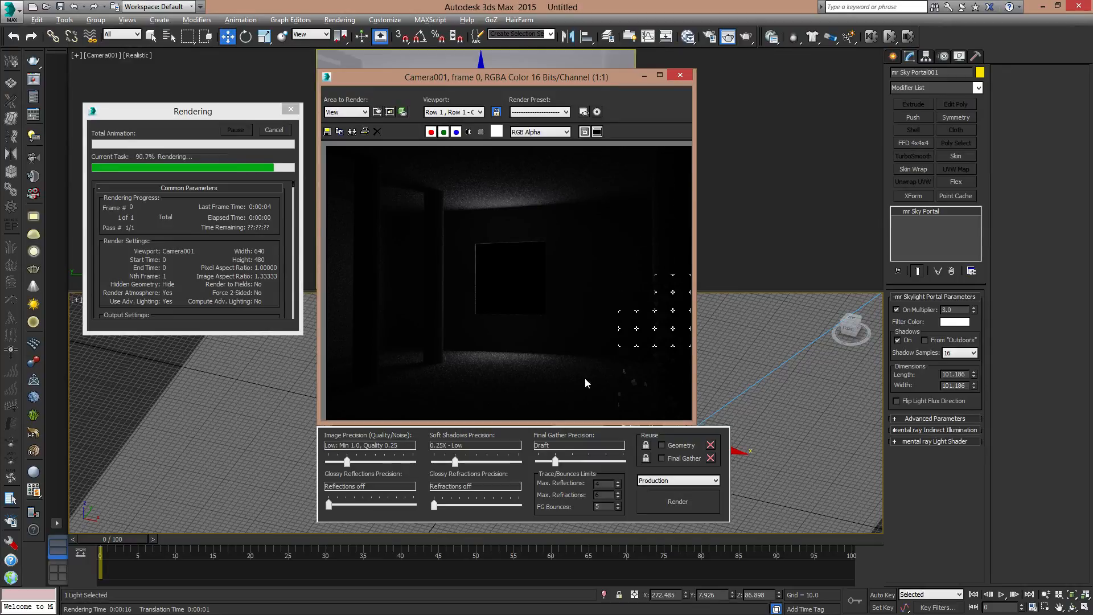
left_click(681, 75)
- Switch the lower viewport to Perspective and move the sky portal farther out from the window, to about X 364
middle_click_drag(658, 422, 676, 413, "alt")
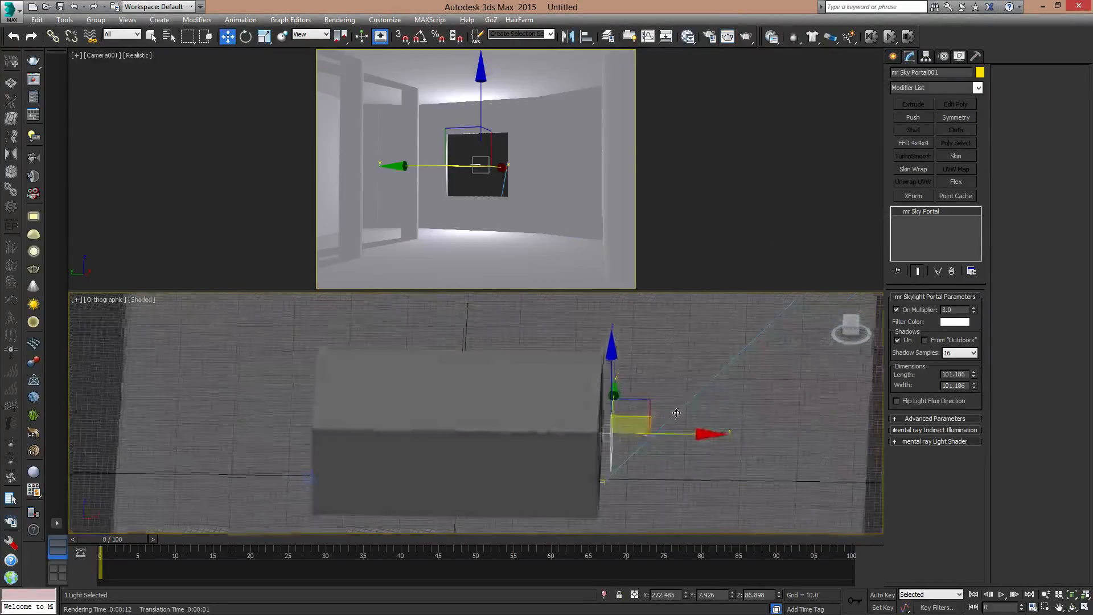
key("p")
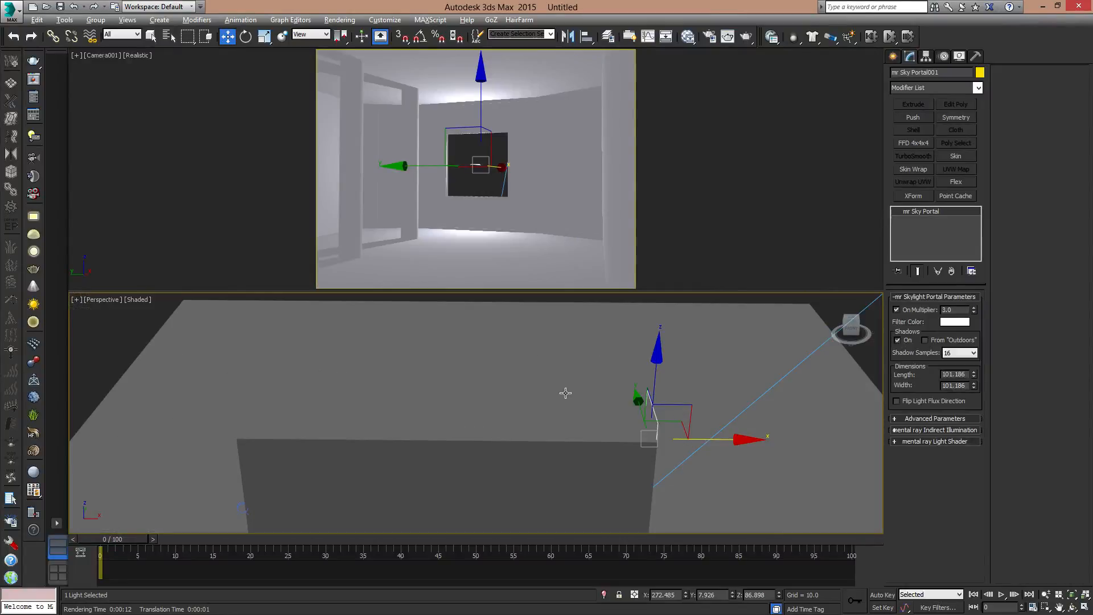
left_click_drag(742, 441, 817, 442)
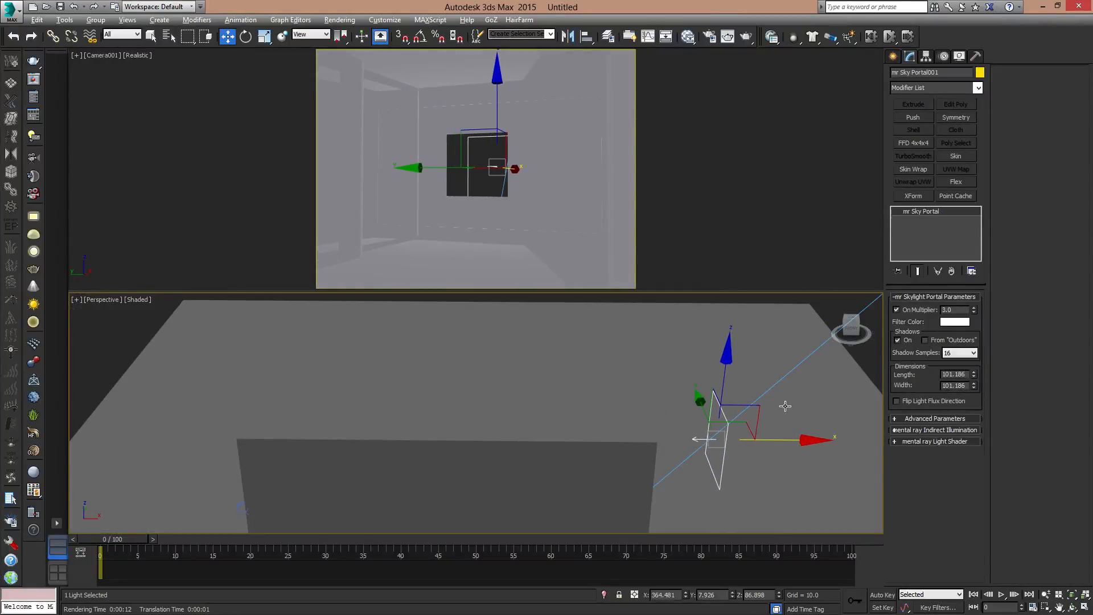
- Delete the mr Sky Portal standing outside the room's window
middle_click_drag(817, 442, 734, 427, "alt")
mouse_move(820, 451)
left_mouse_down()
mouse_move(782, 438)
mouse_move(800, 445)
left_mouse_up()
middle_click_drag(800, 444, 772, 416, "alt")
key("Delete")
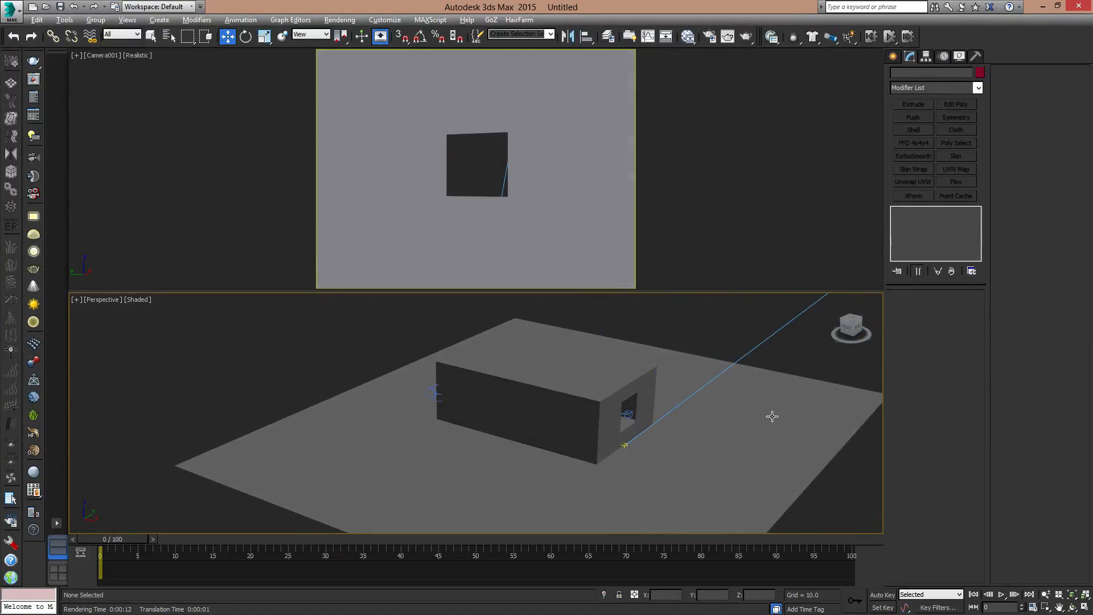
- Create a tall standard-primitive box on the ground outside the window wall, about 125 long and 103 wide
left_click(600, 373)
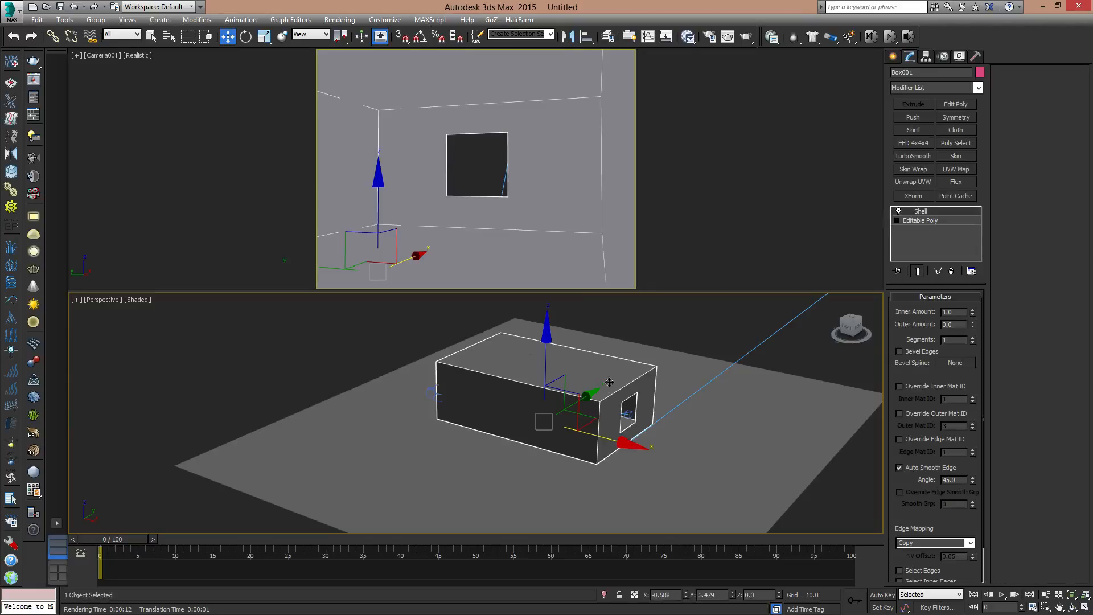
middle_click_drag(600, 373, 842, 260, "alt")
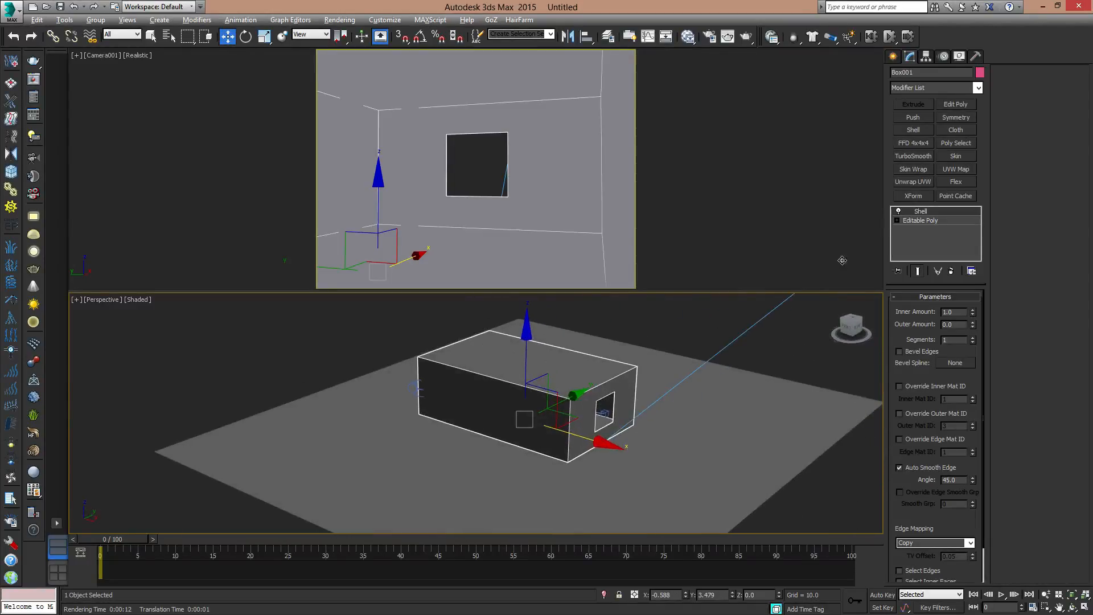
left_click(892, 57)
left_click(905, 91)
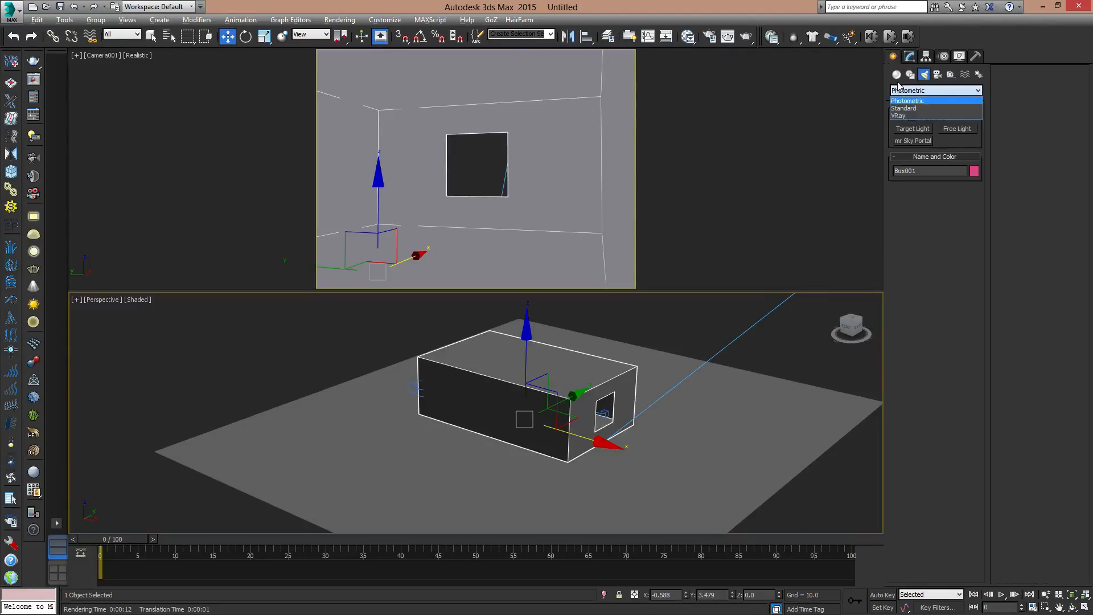
left_click(897, 75)
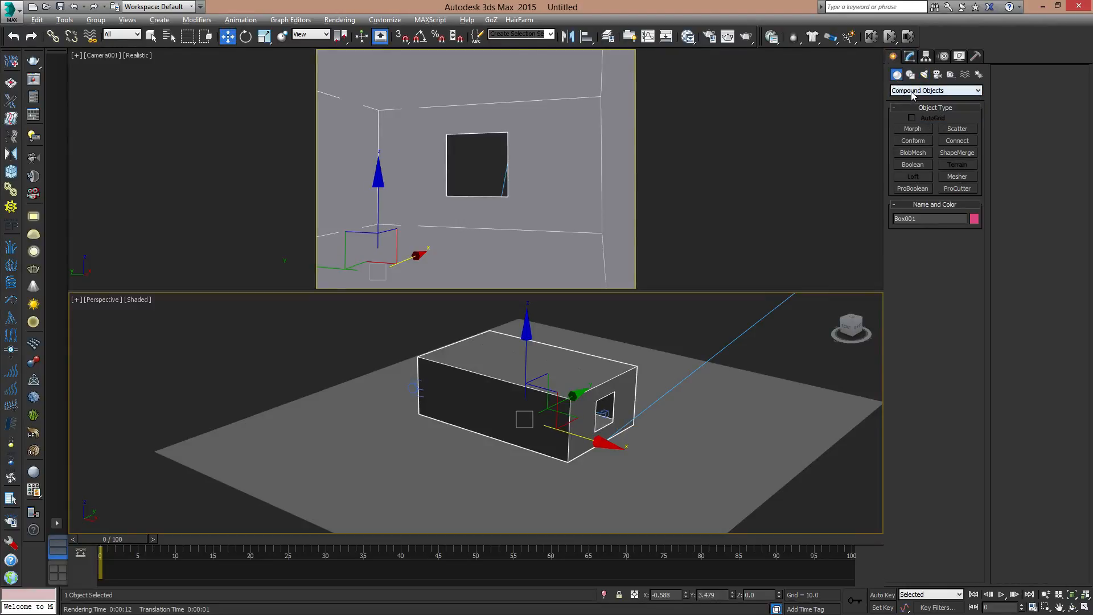
left_click(912, 91)
left_click(909, 99)
left_click(914, 129)
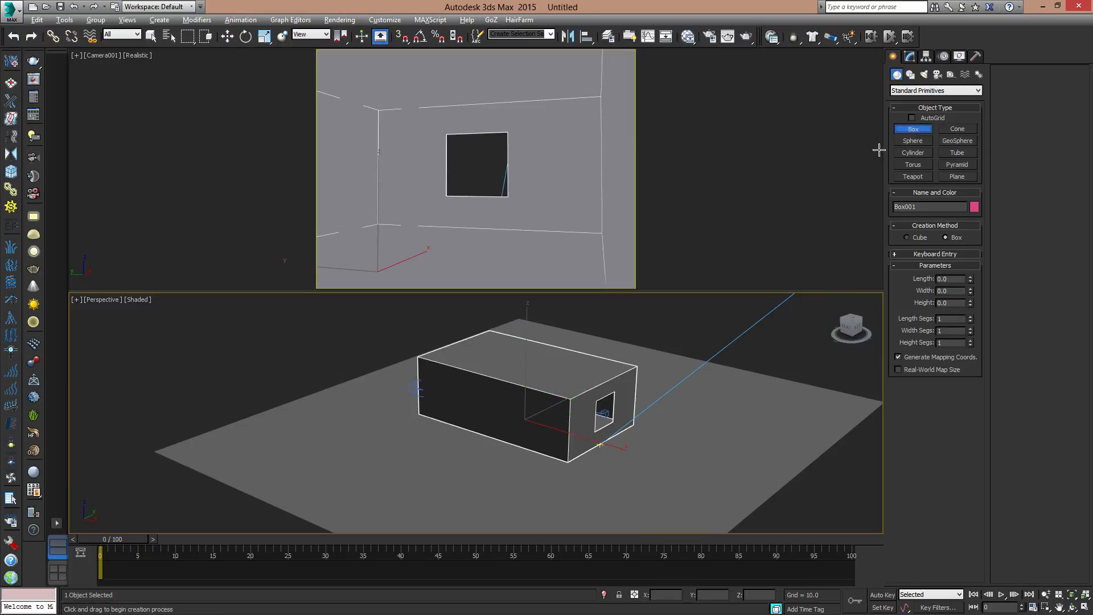
left_click_drag(689, 444, 704, 469)
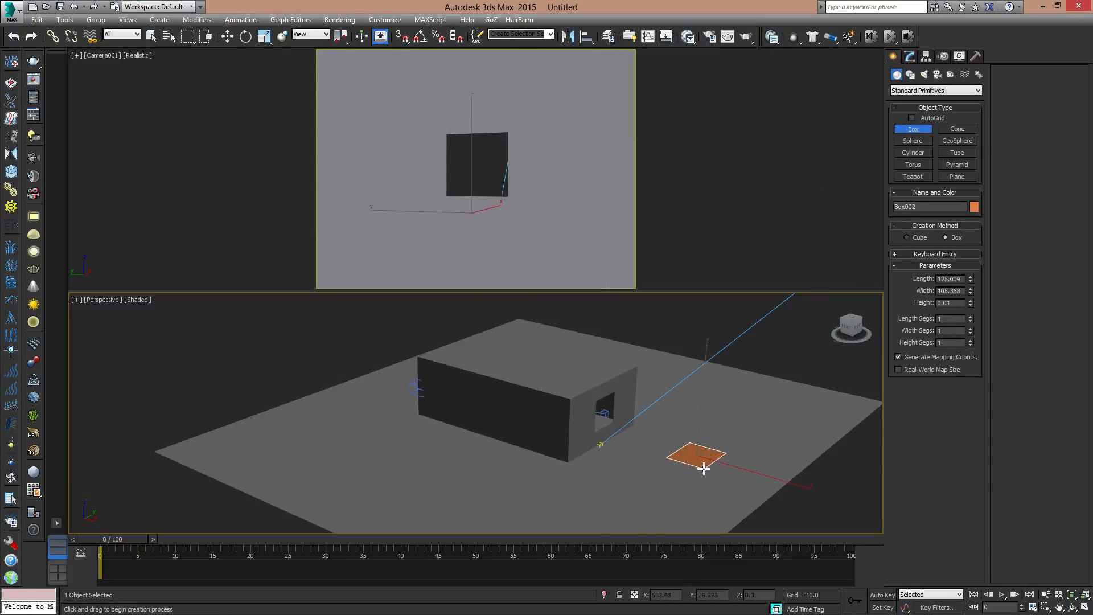
left_click(705, 372)
- Create a large sphere with Base To Pivot enabled on the ground alongside the room's long outer wall
left_click(911, 143)
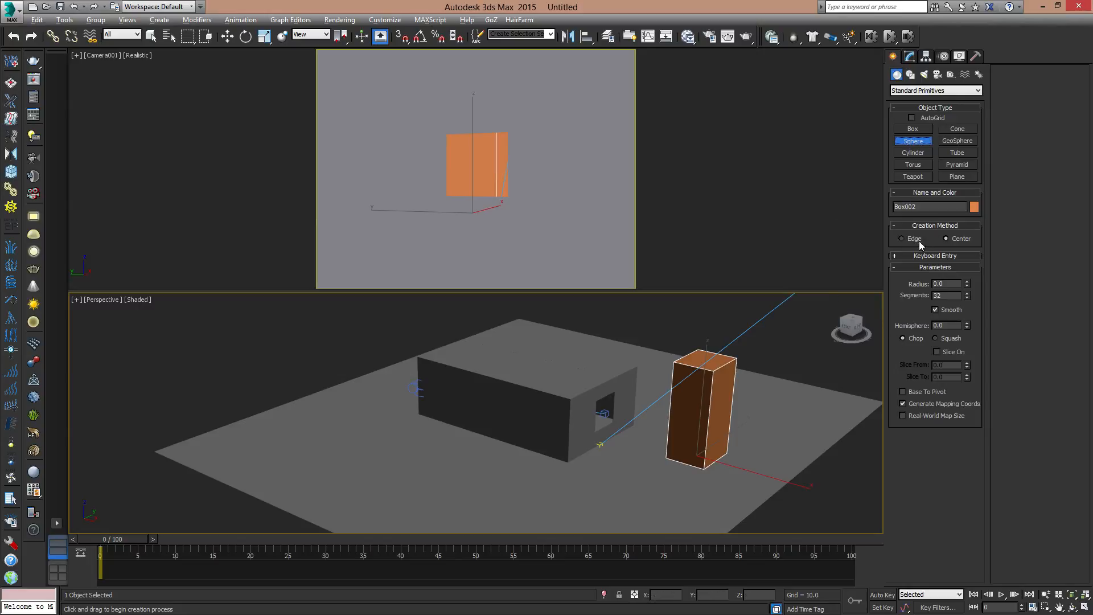
left_click(905, 391)
left_click_drag(399, 456, 419, 444)
key("w")
middle_click_drag(622, 391, 653, 424)
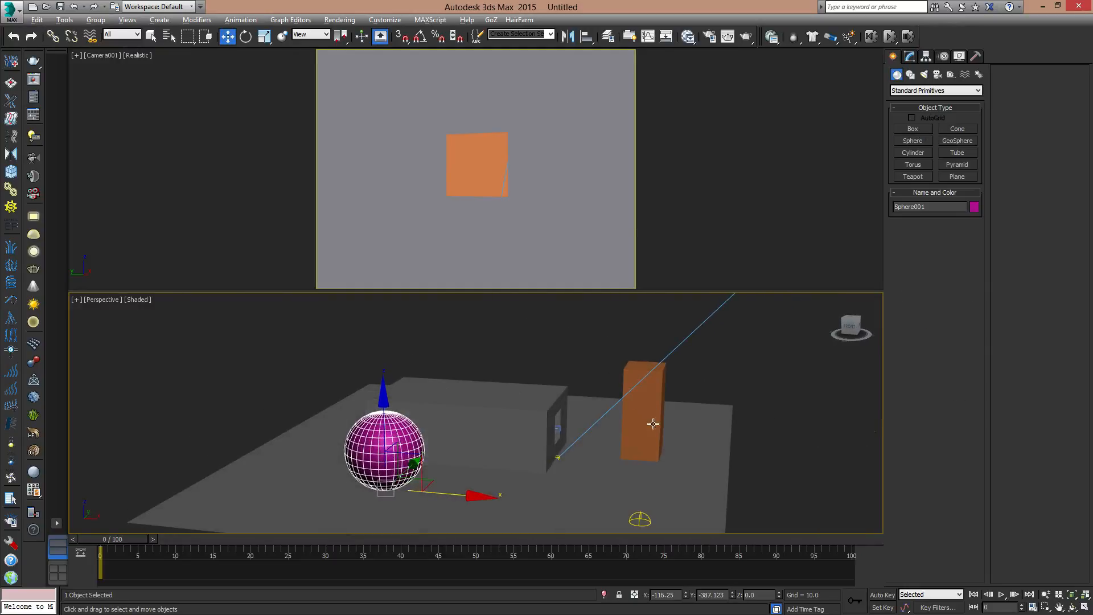
- Delete the target direct light that shines down on the scene
left_click(640, 516)
left_click(640, 518)
middle_click_drag(640, 519, 631, 433, "alt")
scroll(631, 433, "down", 10)
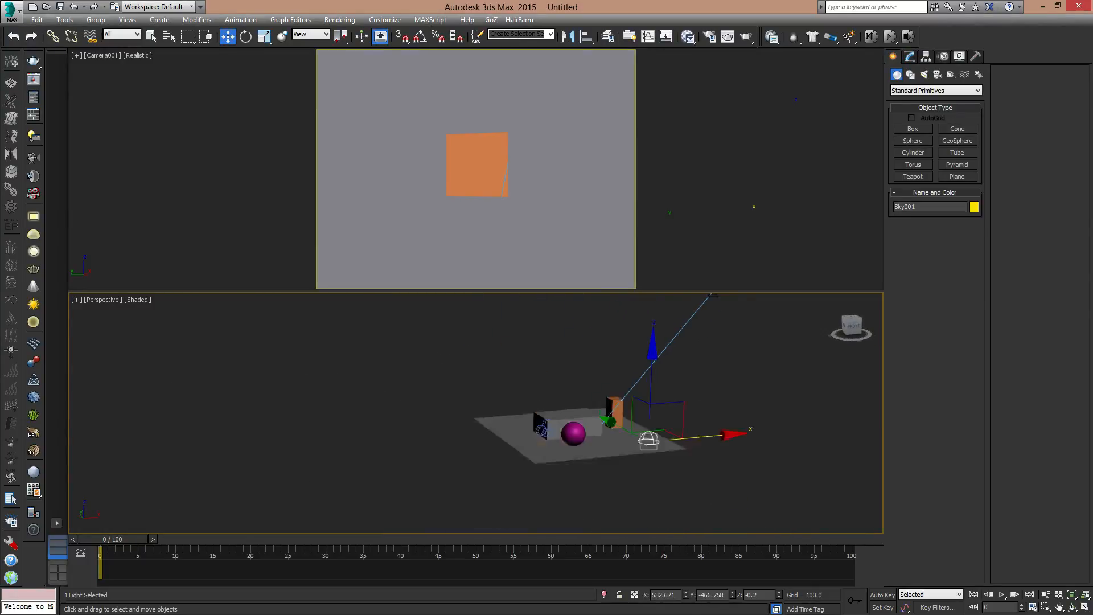
left_click(685, 321)
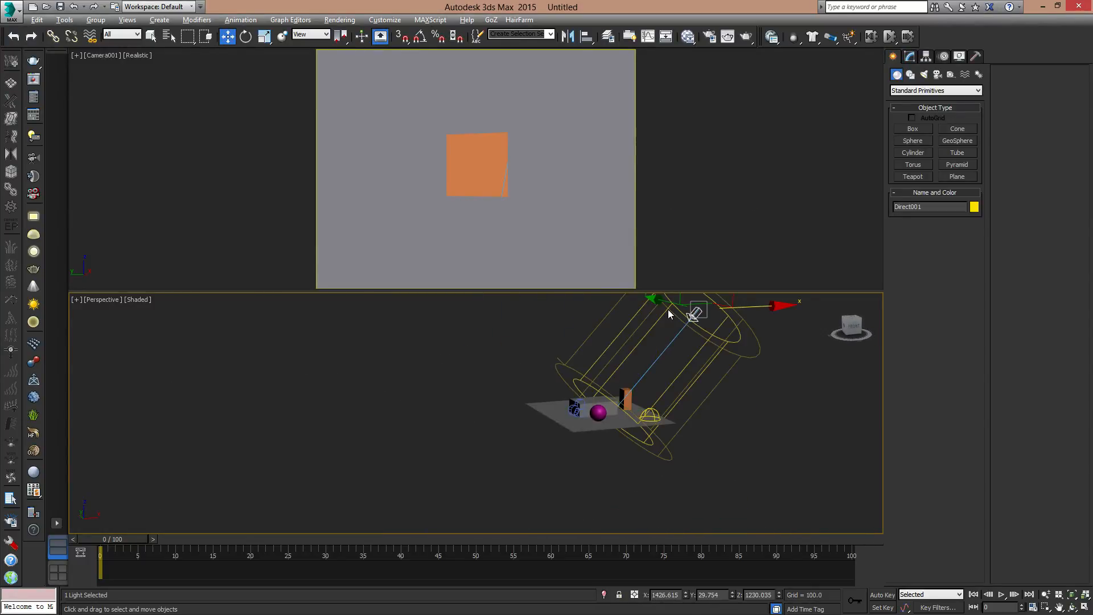
key("Delete")
scroll(603, 398, "up", 10)
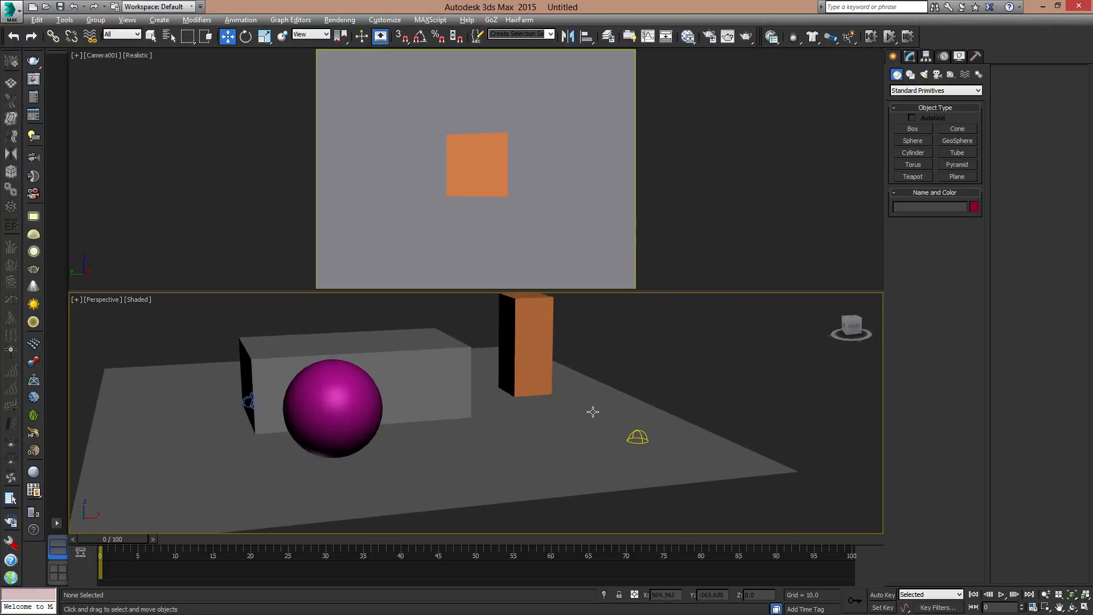
- Assign KC_outside_hi.hdr from the HDRs folder as the skylight's sky colour bitmap, loaded as Real Pixels (32 bpp)
scroll(602, 433, "down", 4)
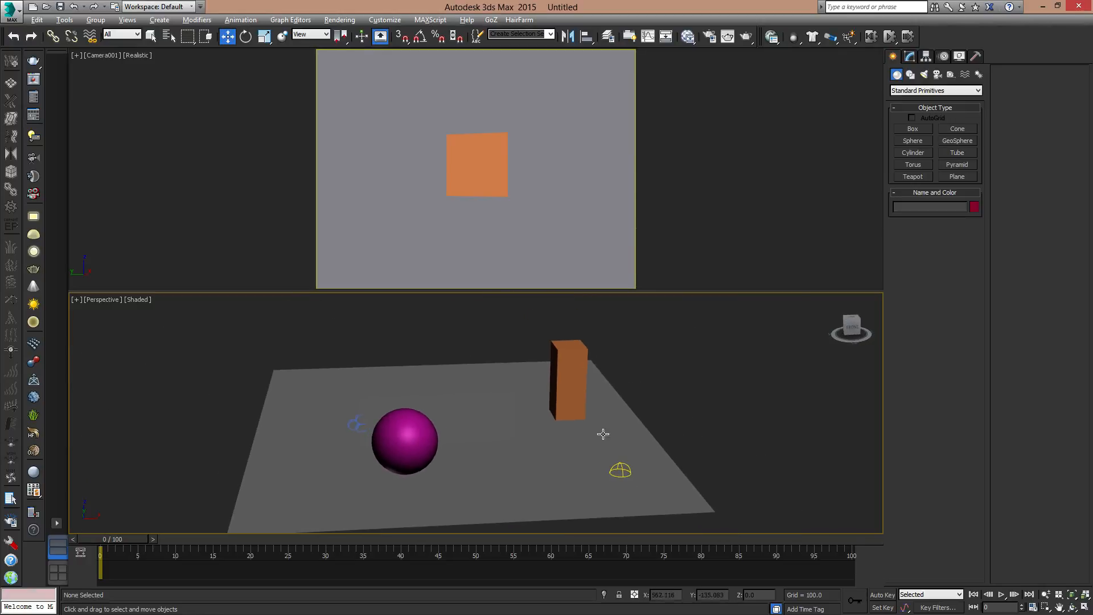
left_click(613, 467)
middle_click_drag(637, 427, 744, 419)
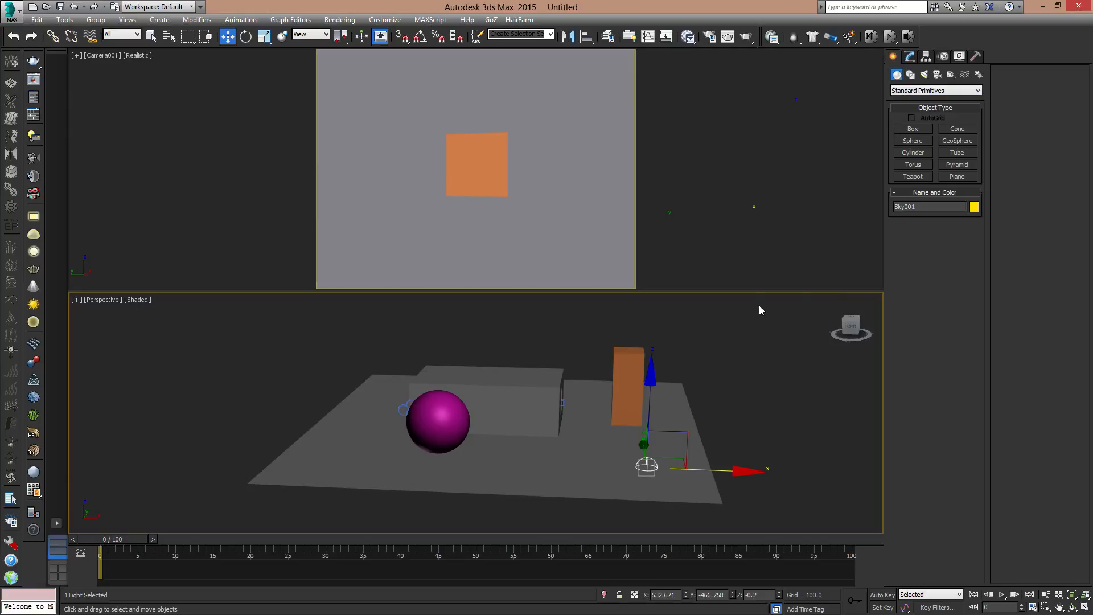
left_click(909, 56)
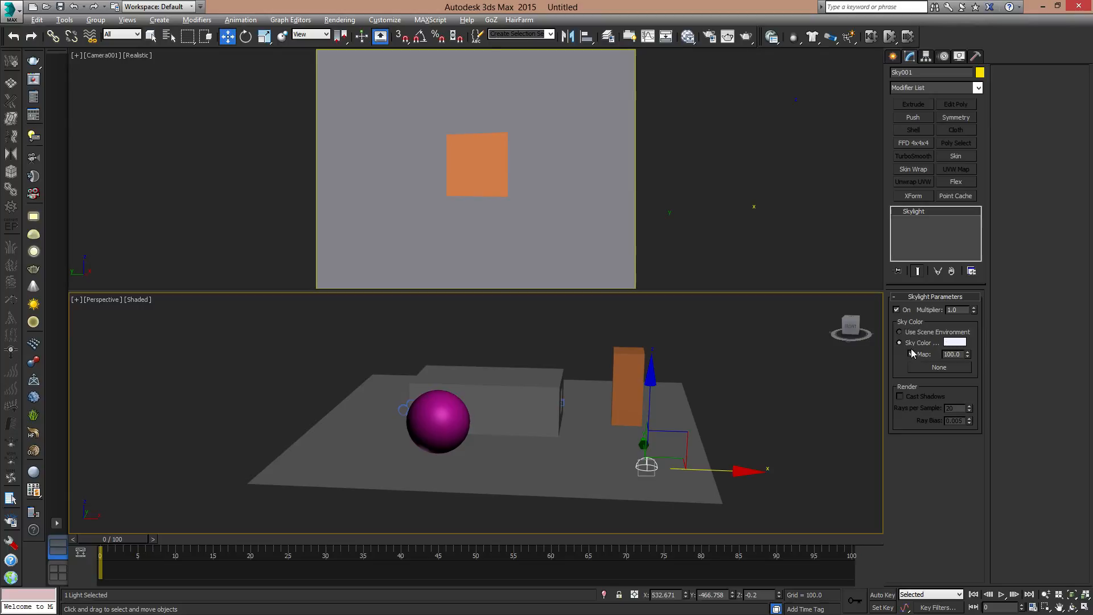
left_click(940, 368)
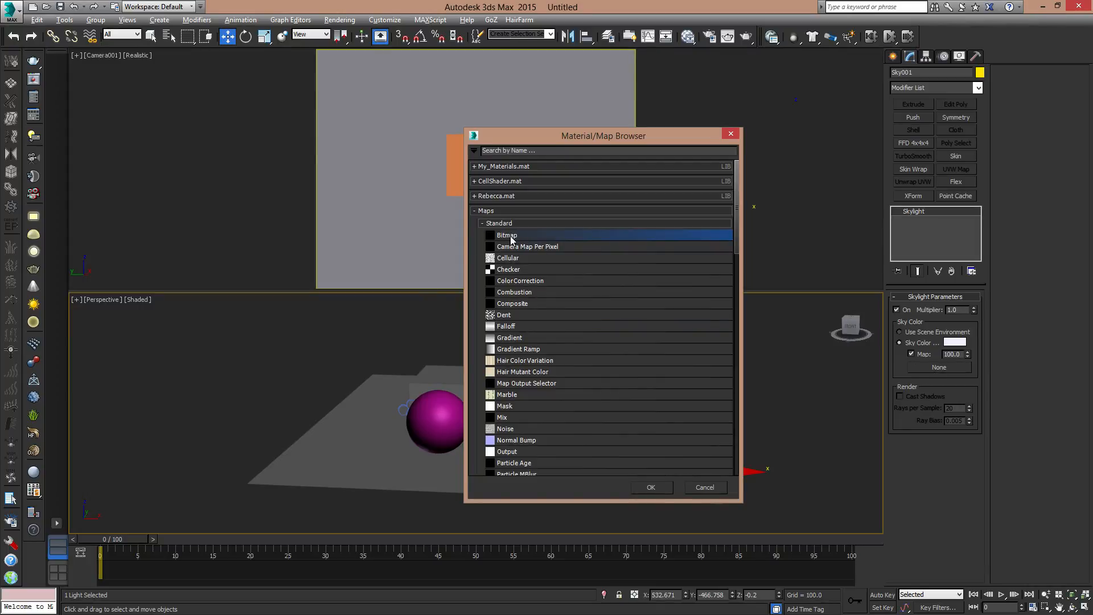
double_click(512, 236)
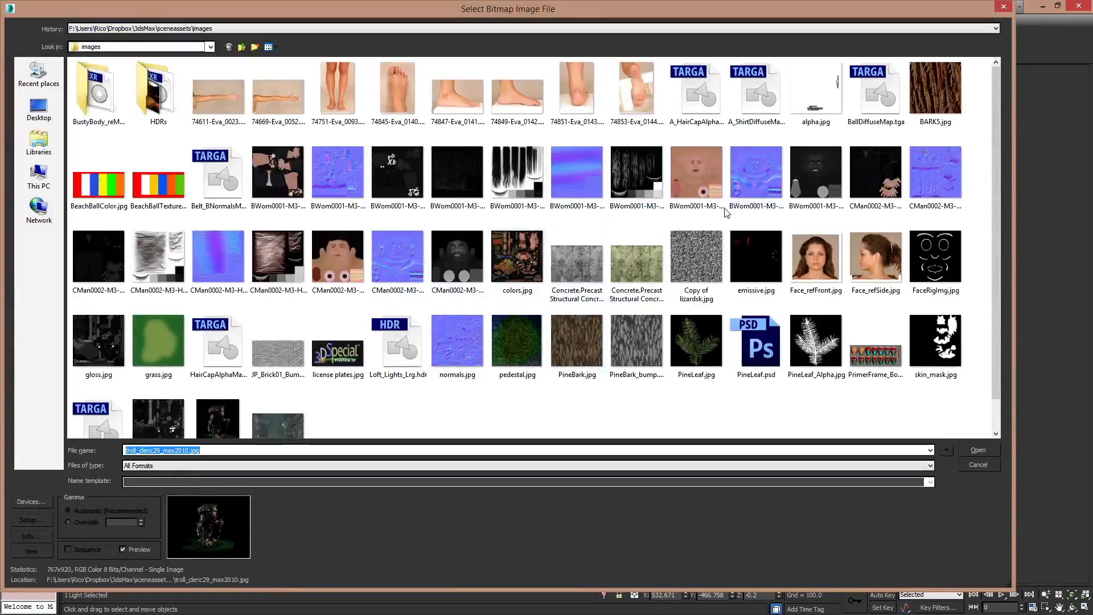
double_click(163, 103)
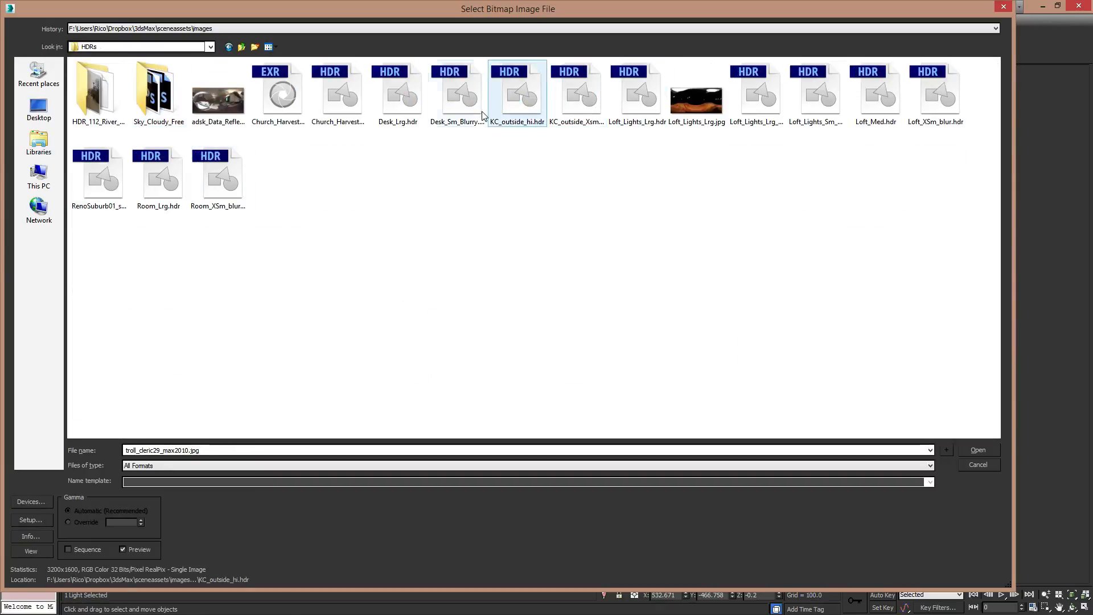
left_click(515, 104)
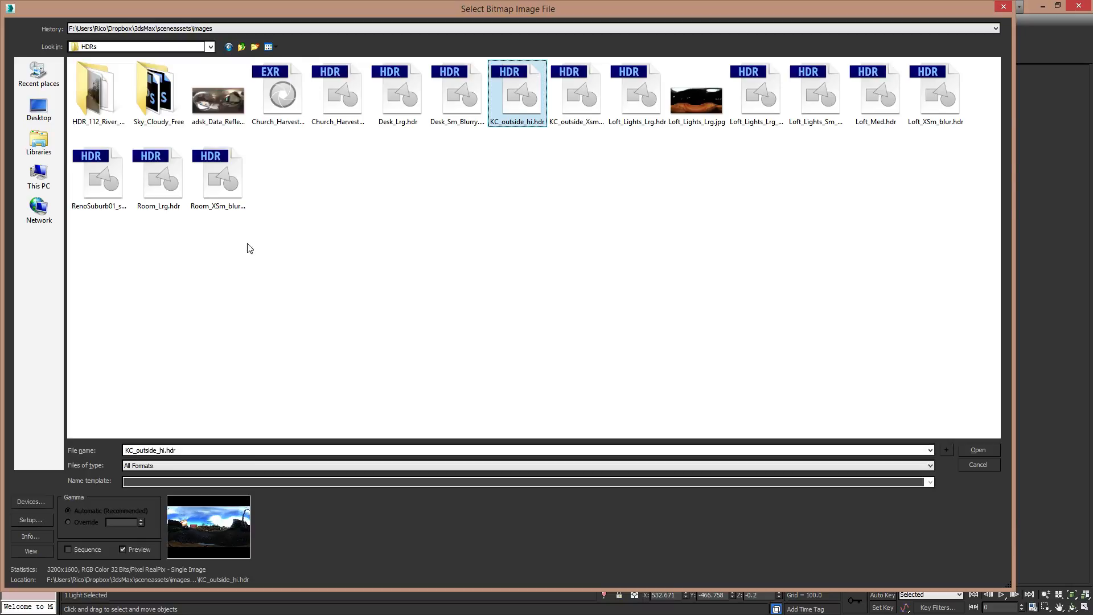
left_click(986, 454)
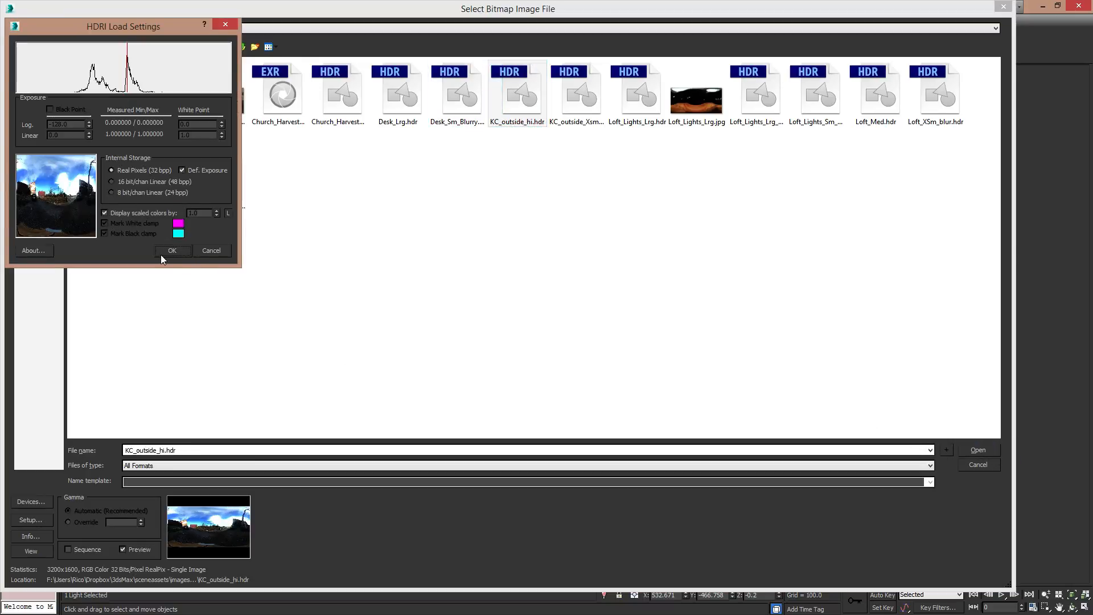
left_click(165, 254)
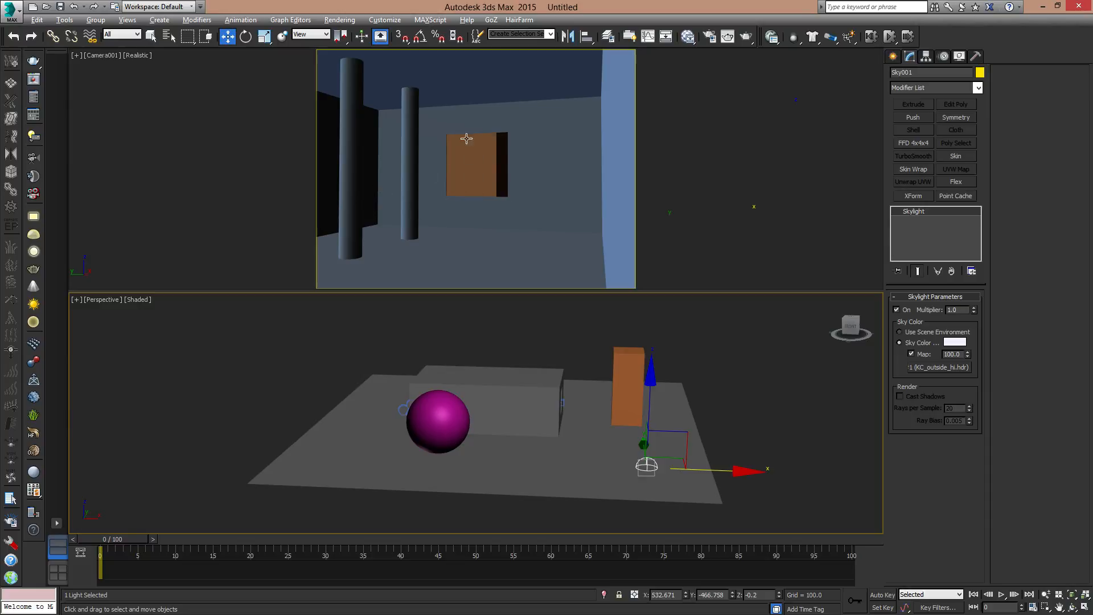
- Test-render the camera view with the HDR-mapped skylight and close the render window
middle_click_drag(683, 444, 702, 422, "alt")
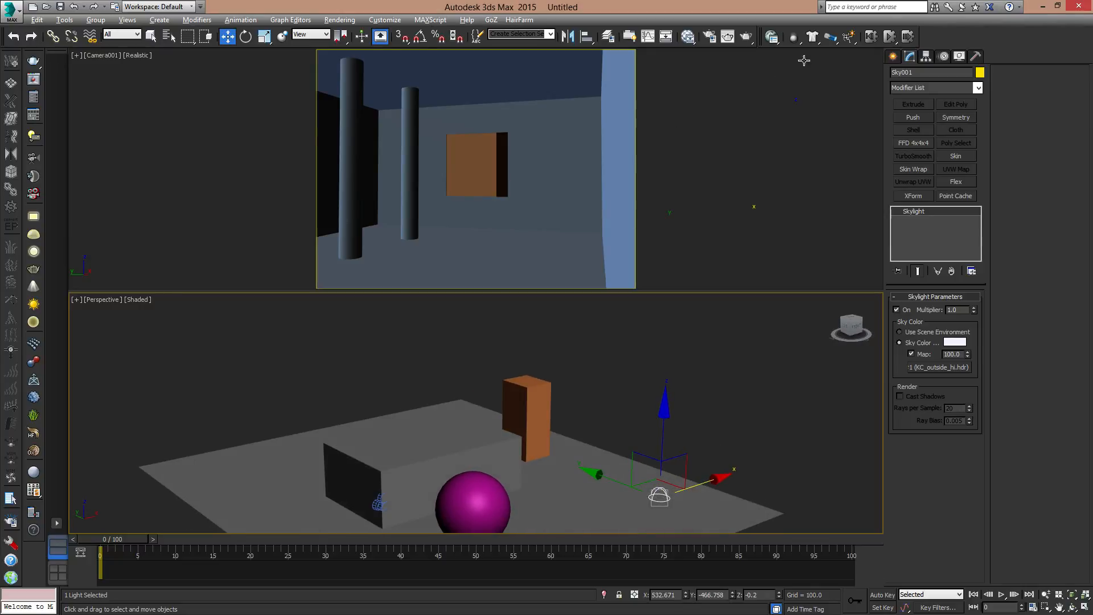
left_click(728, 37)
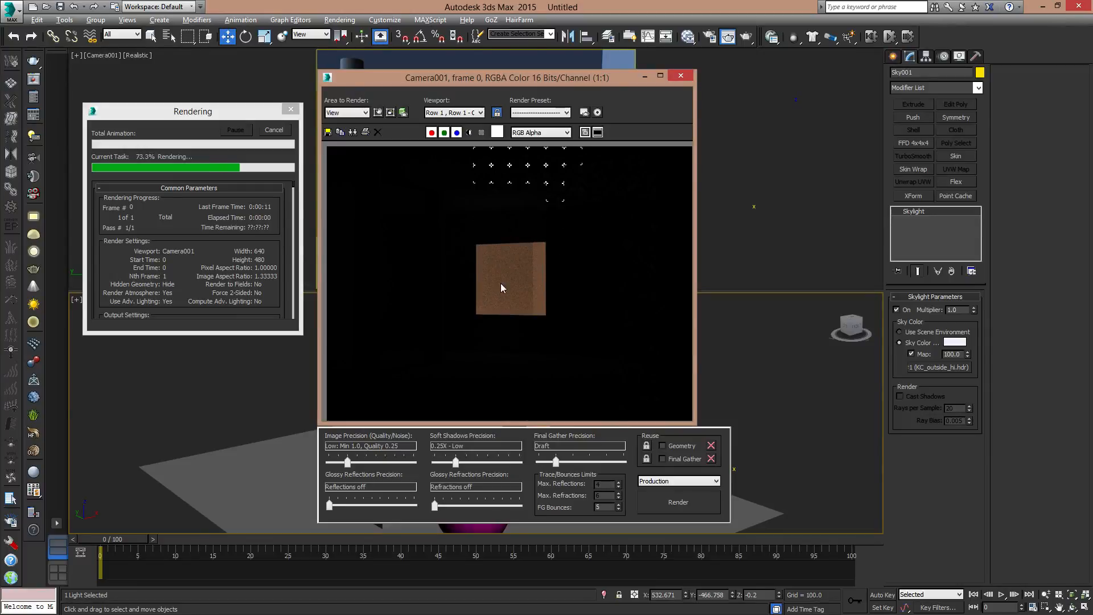
left_click(682, 76)
- Examine the room's window opening from outside in the perspective view, checking it in wireframe
middle_click_drag(670, 455, 660, 429)
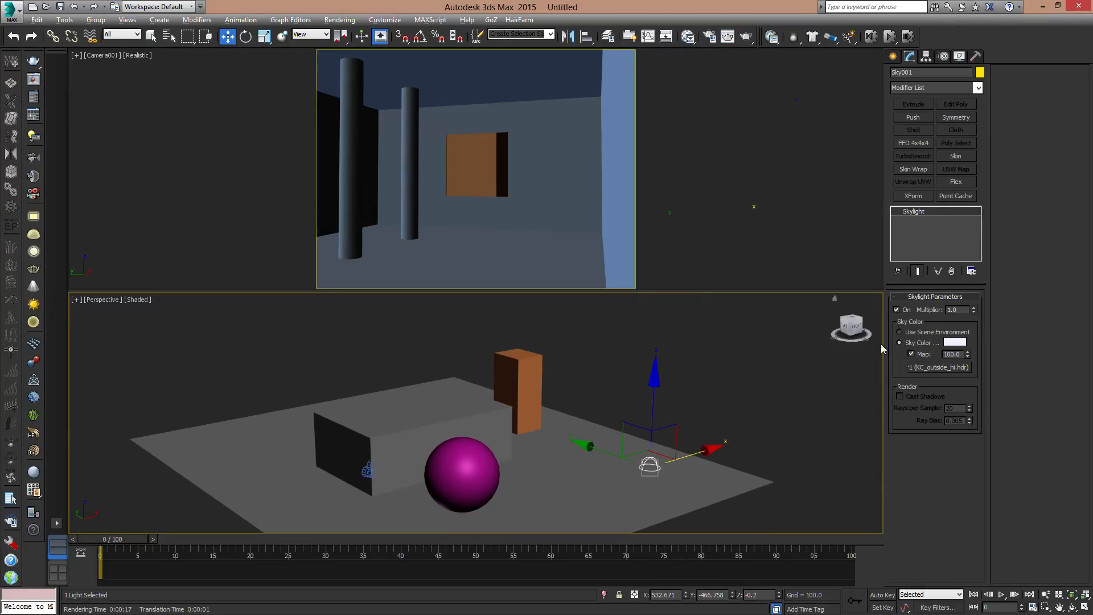
middle_click_drag(726, 405, 573, 407, "alt")
scroll(573, 409, "up", 6)
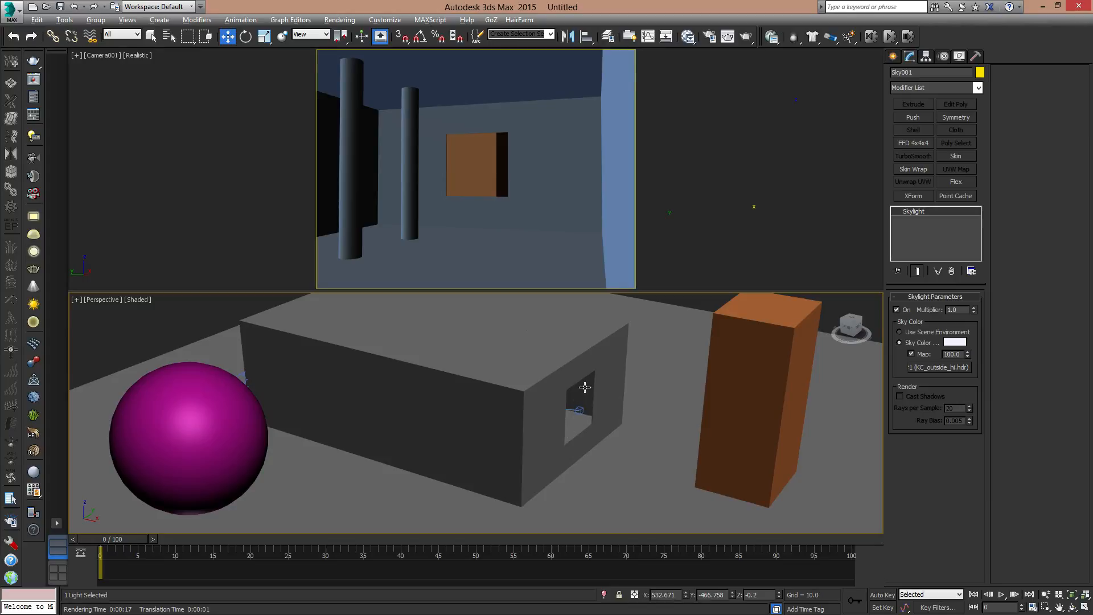
scroll(584, 392, "down", 4)
scroll(585, 398, "up", 2)
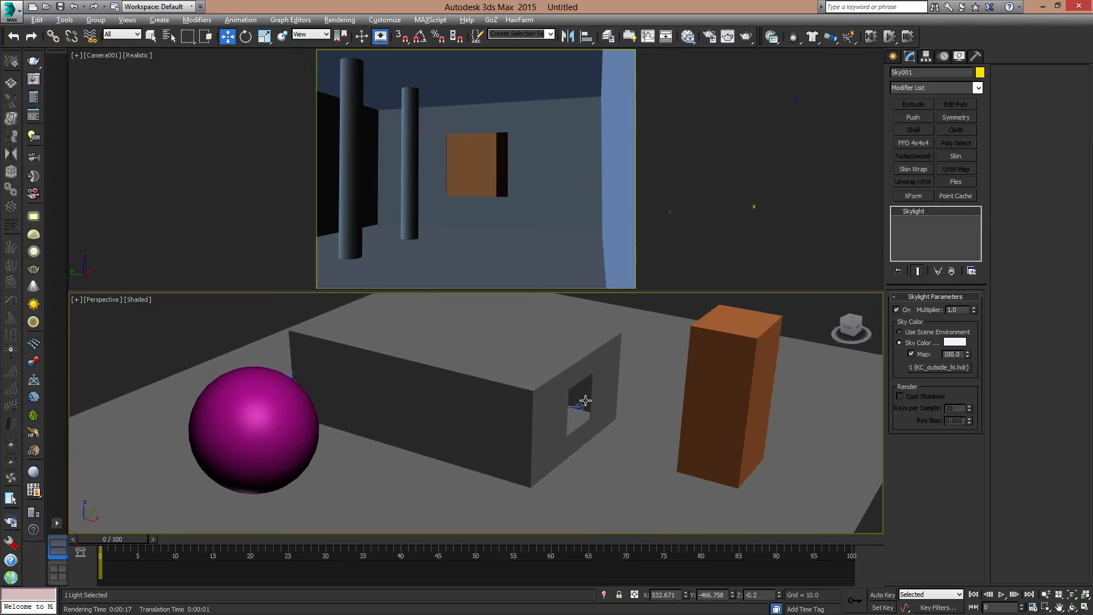
key("F3")
key("F3")
- Draw a photometric mr Sky Portal around the window opening in the Right wireframe view, about 97 long and 102 wide
left_click(893, 55)
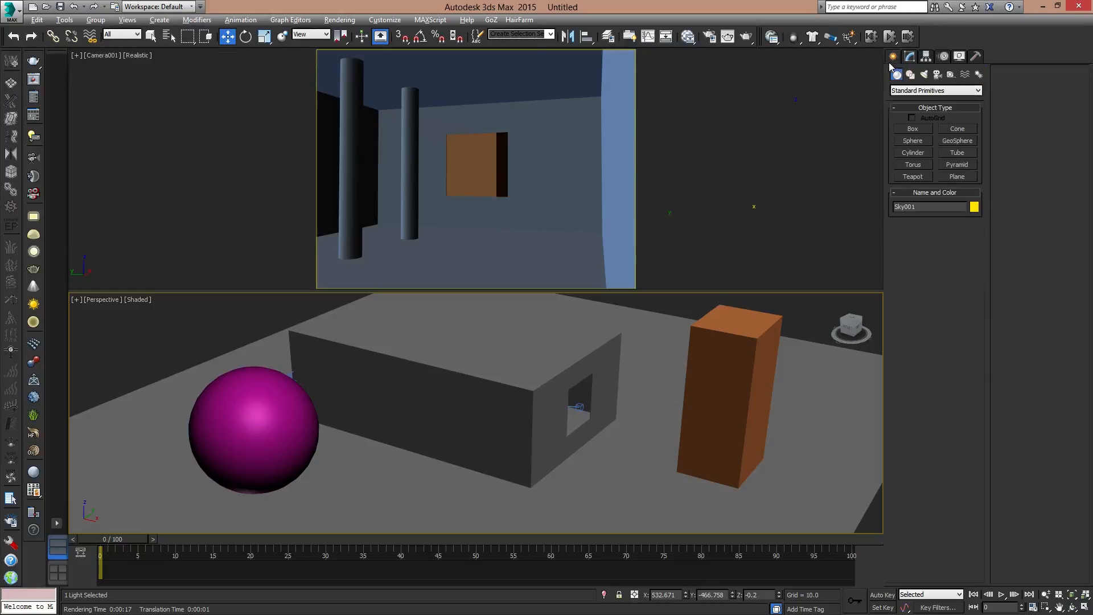
left_click(936, 93)
left_click(937, 91)
left_click(924, 75)
left_click(914, 141)
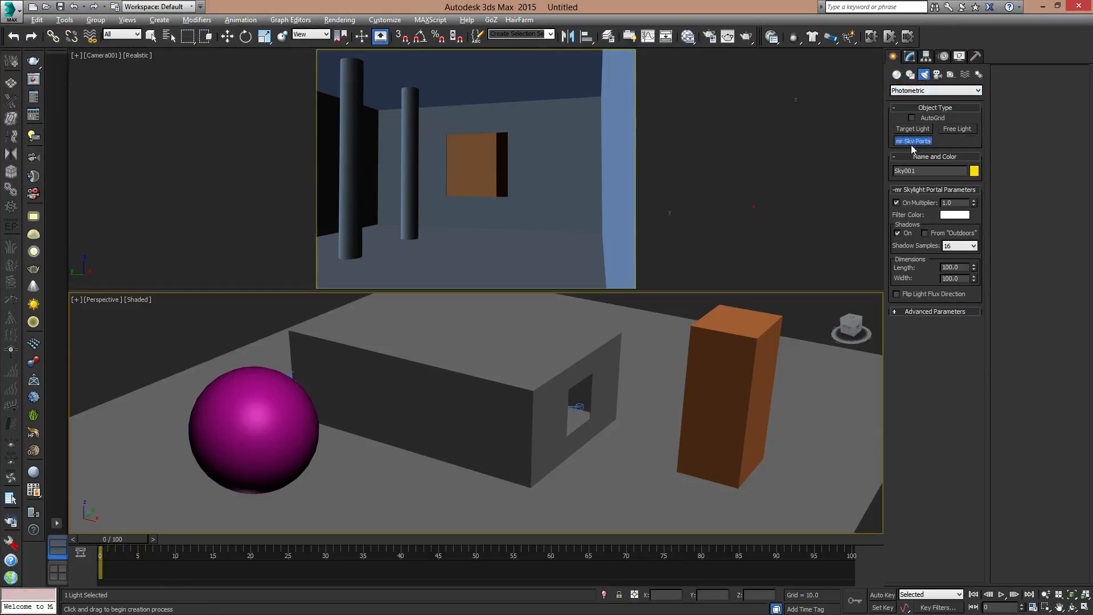
middle_click_drag(615, 398, 610, 410)
key("v")
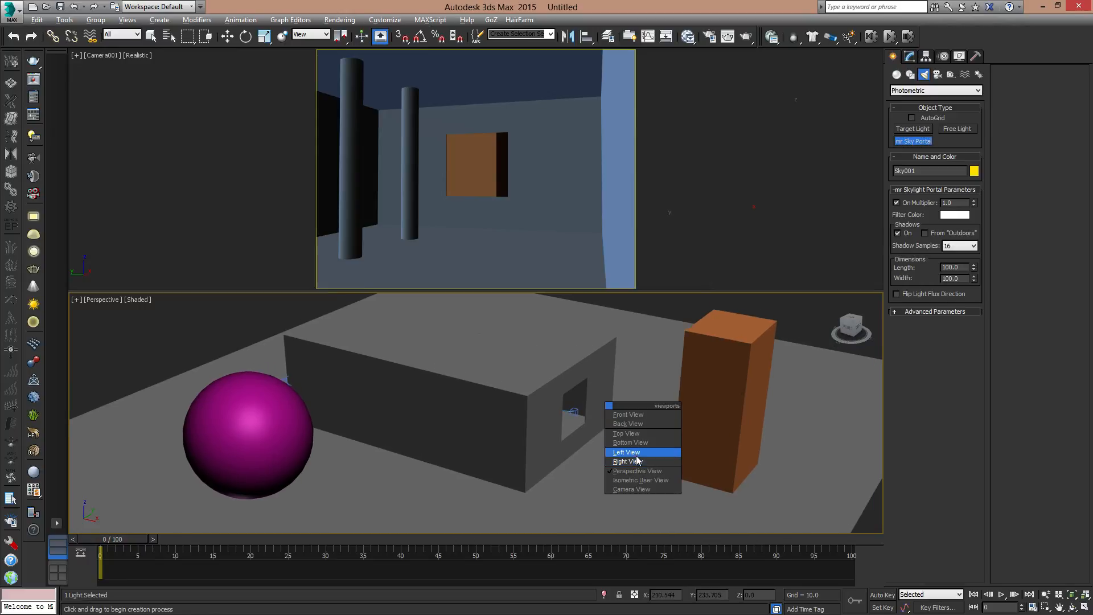
left_click(637, 461)
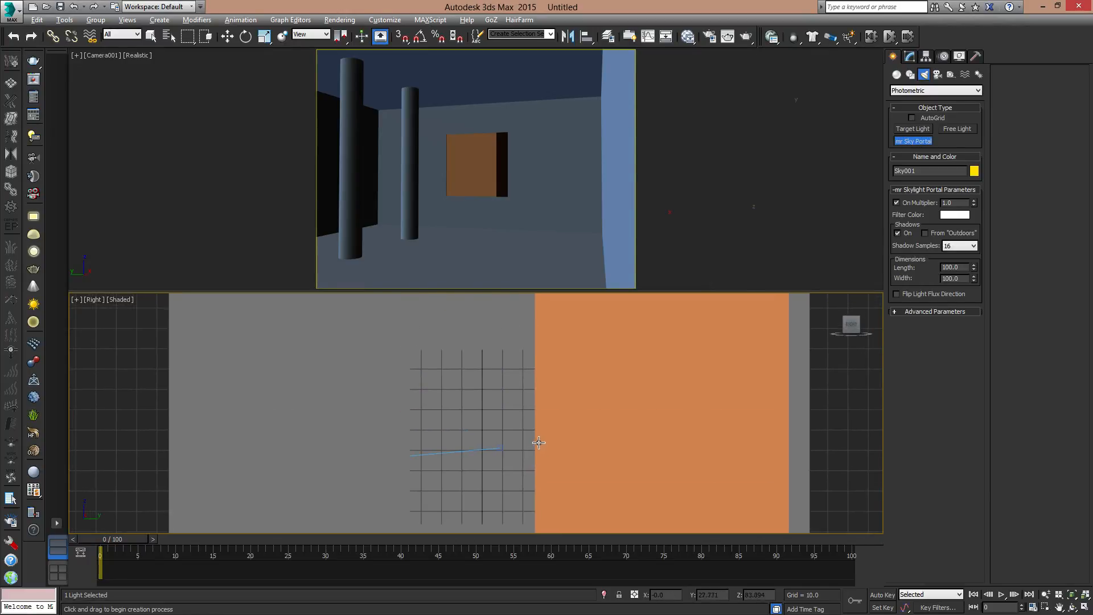
key("F3")
left_click_drag(396, 325, 604, 523)
key("w")
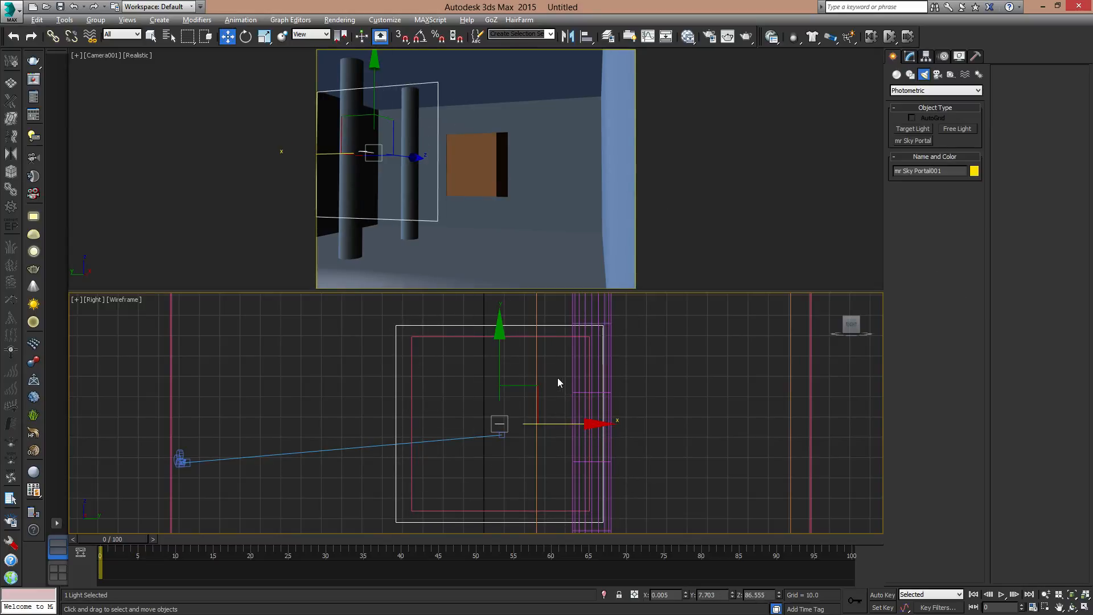
- Return the lower viewport to Perspective, move the new sky portal outside the window to about X 313, and open its parameters
key("p")
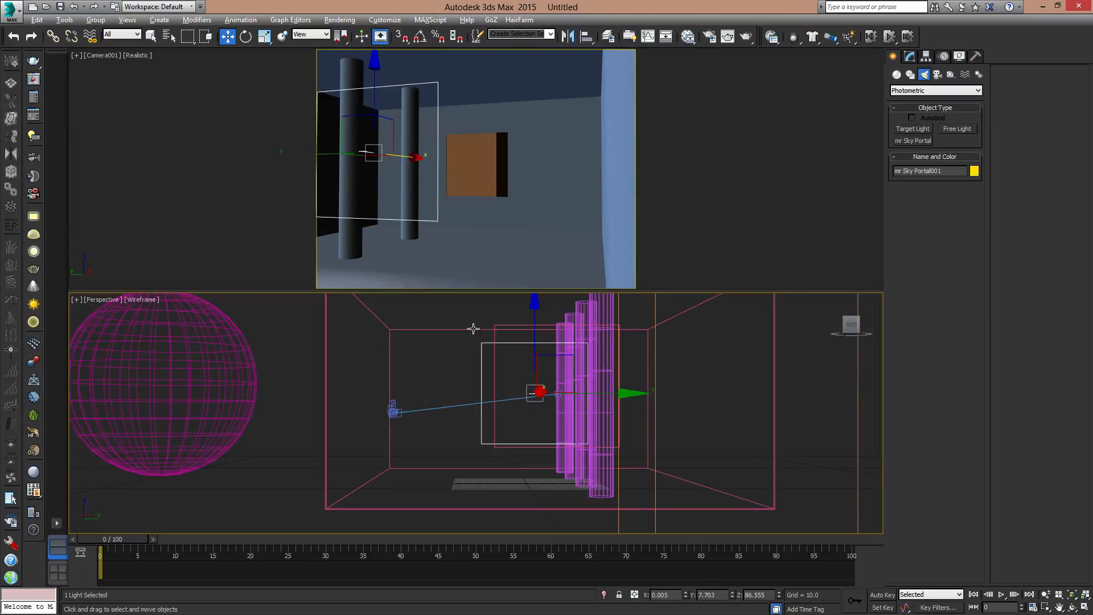
middle_click_drag(516, 374, 586, 409, "alt")
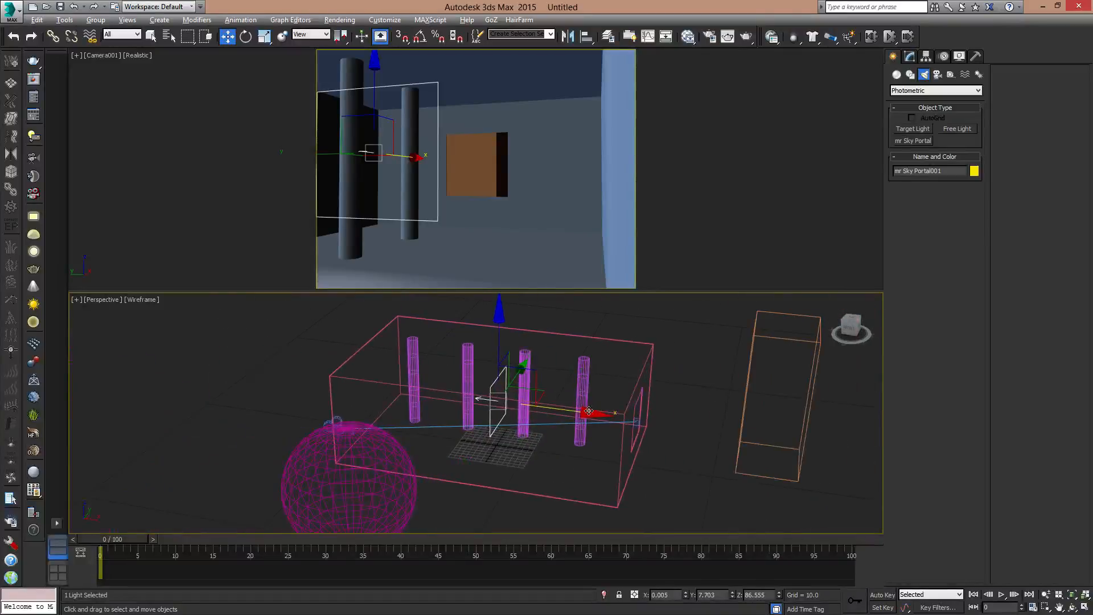
left_click_drag(589, 411, 763, 419)
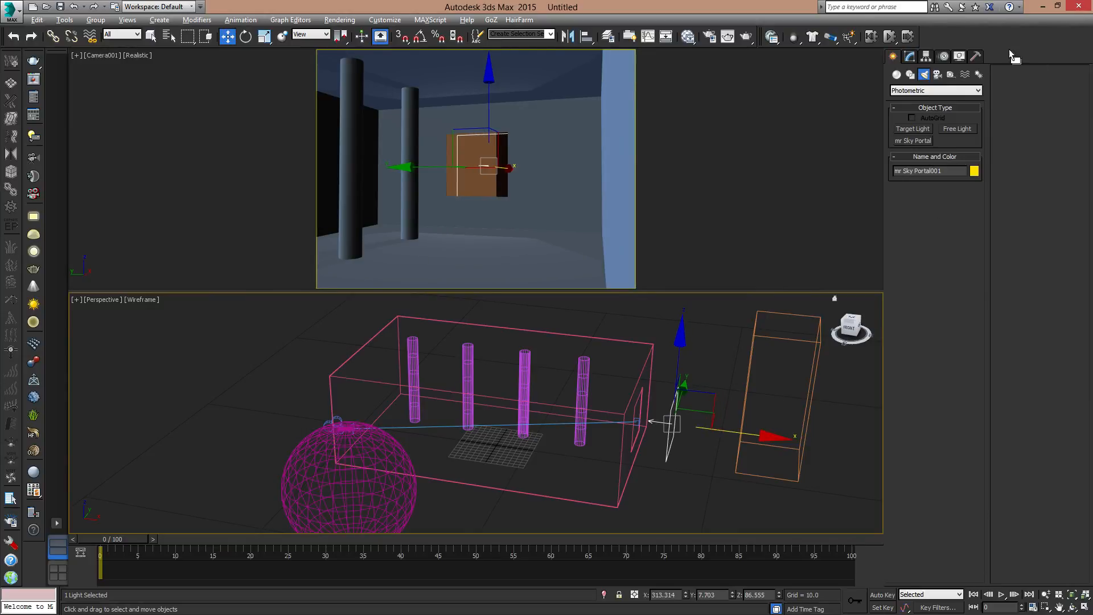
left_click(911, 56)
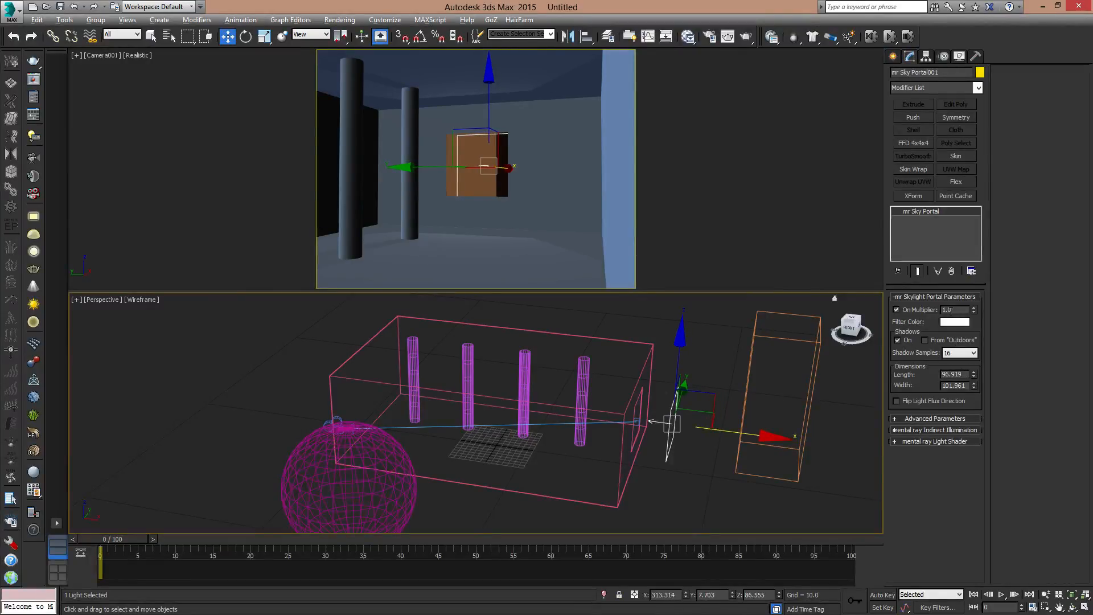
- Set the sky portal's multiplier to 5 and test-render the camera view, closing the render window
left_click_drag(951, 310, 876, 306)
type("5")
key("Return")
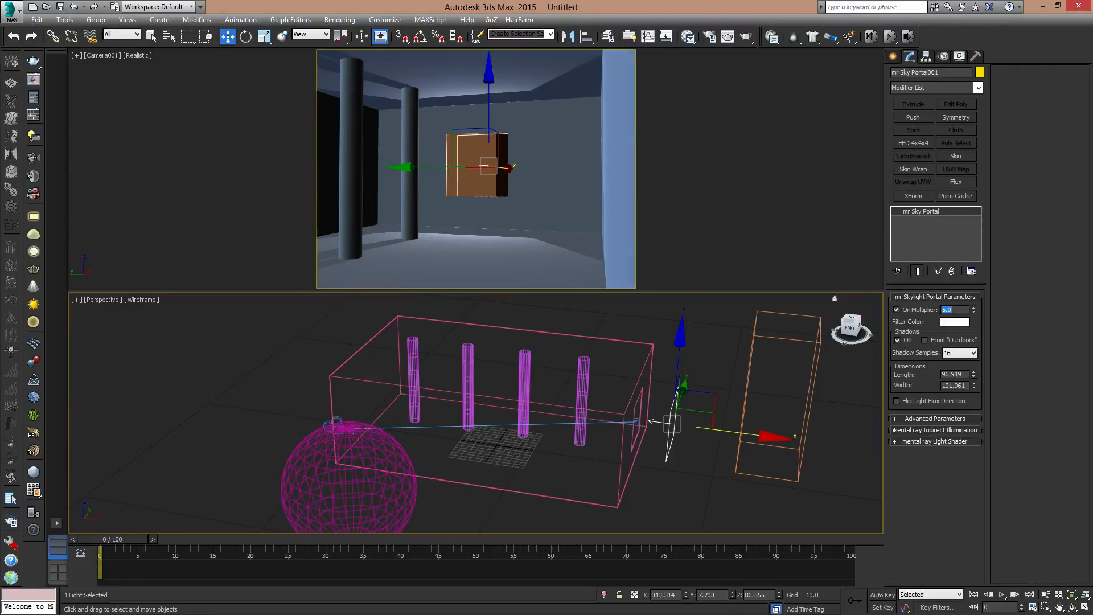
middle_click_drag(661, 338, 712, 424, "alt")
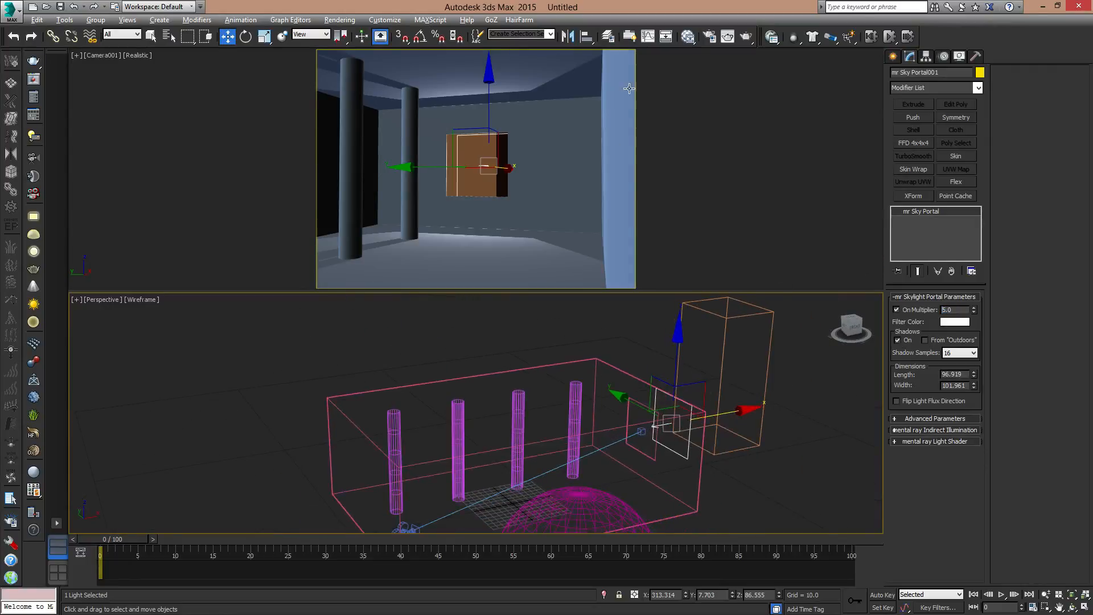
left_click(746, 36)
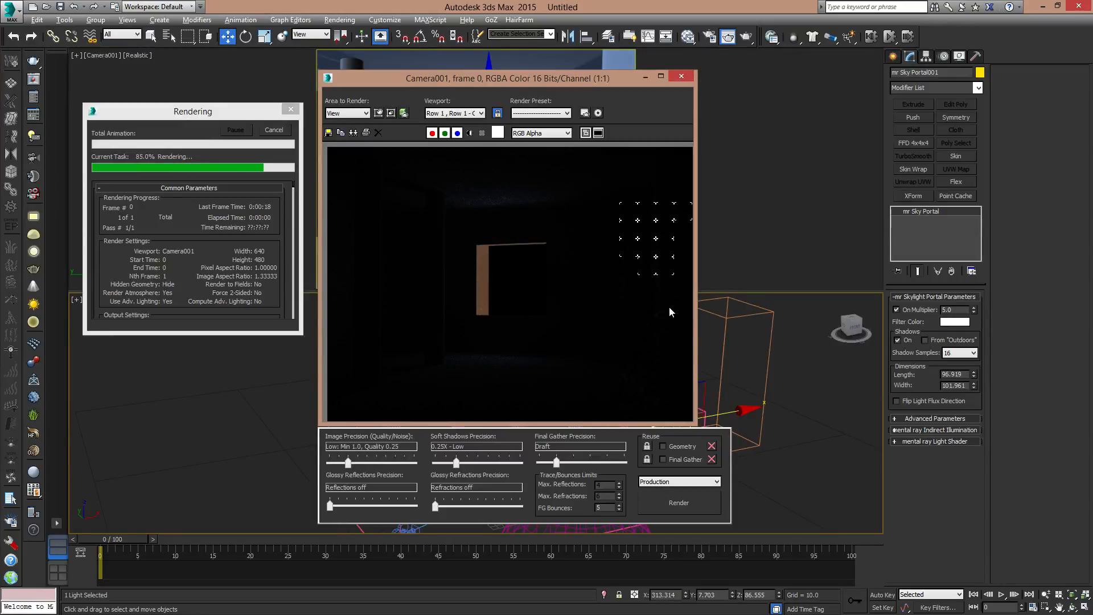
left_click(682, 76)
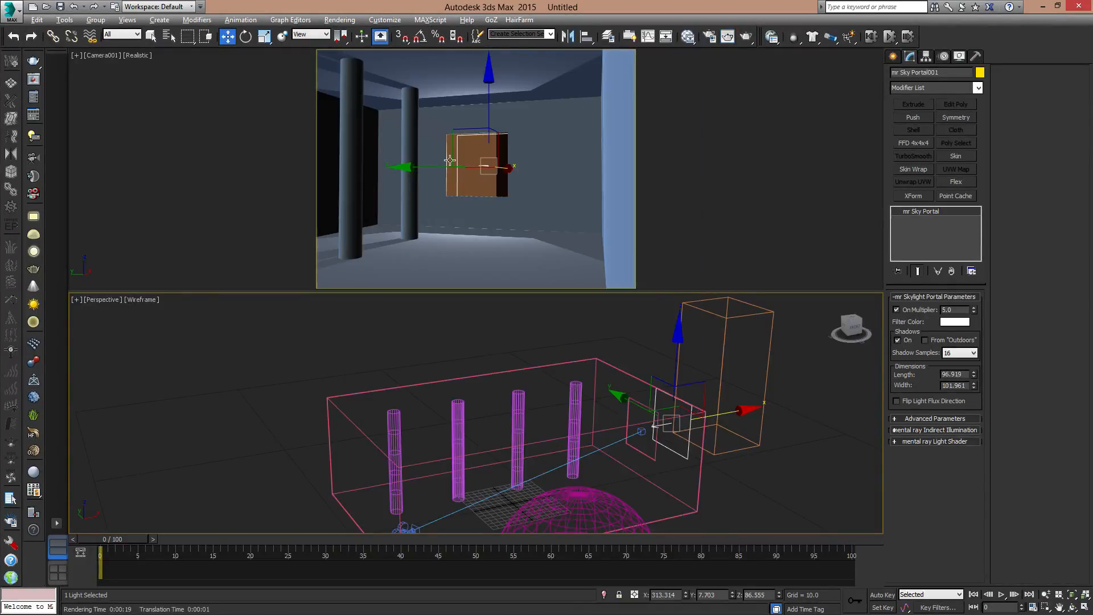
- Shade the perspective view and move the orange box outside the window away to about X 481, Y 349
mouse_move(683, 364)
middle_mouse_down()
mouse_move(679, 396)
mouse_move(645, 384)
mouse_move(680, 432)
mouse_move(699, 411)
middle_mouse_up()
key("F3")
scroll(660, 393, "down", 6)
scroll(663, 394, "up", 3)
left_click(672, 353)
left_click_drag(611, 361, 546, 319)
middle_click_drag(695, 419, 652, 380, "alt")
middle_click_drag(652, 379, 654, 446)
scroll(652, 442, "up", 2)
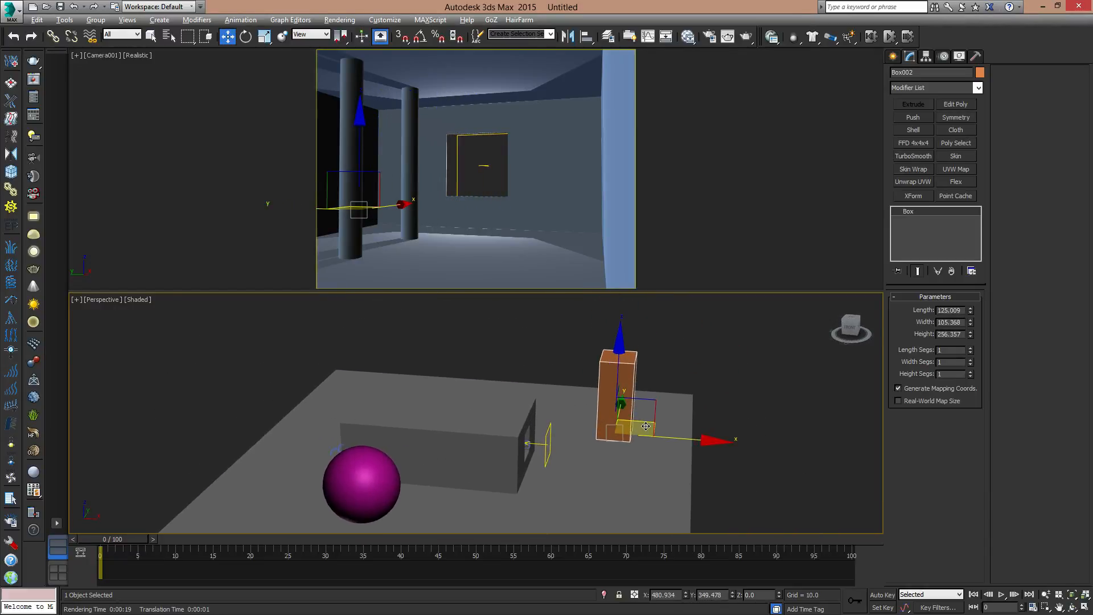
- Display the perspective view in Realistic style with the environment background, leaving nothing selected
left_click(130, 301)
left_click(170, 311)
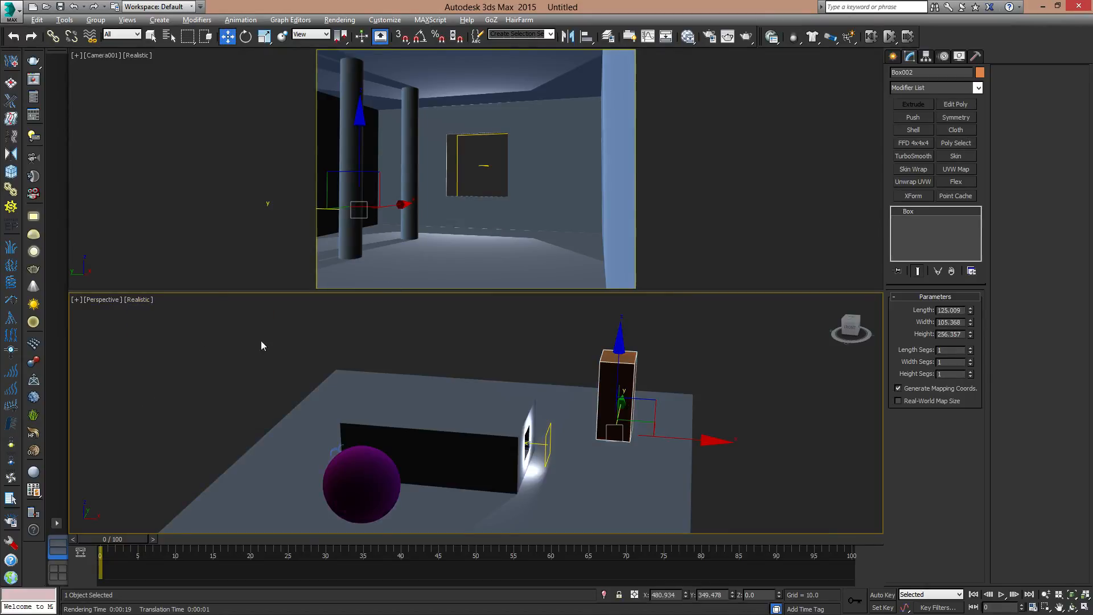
middle_click_drag(603, 403, 643, 383, "alt")
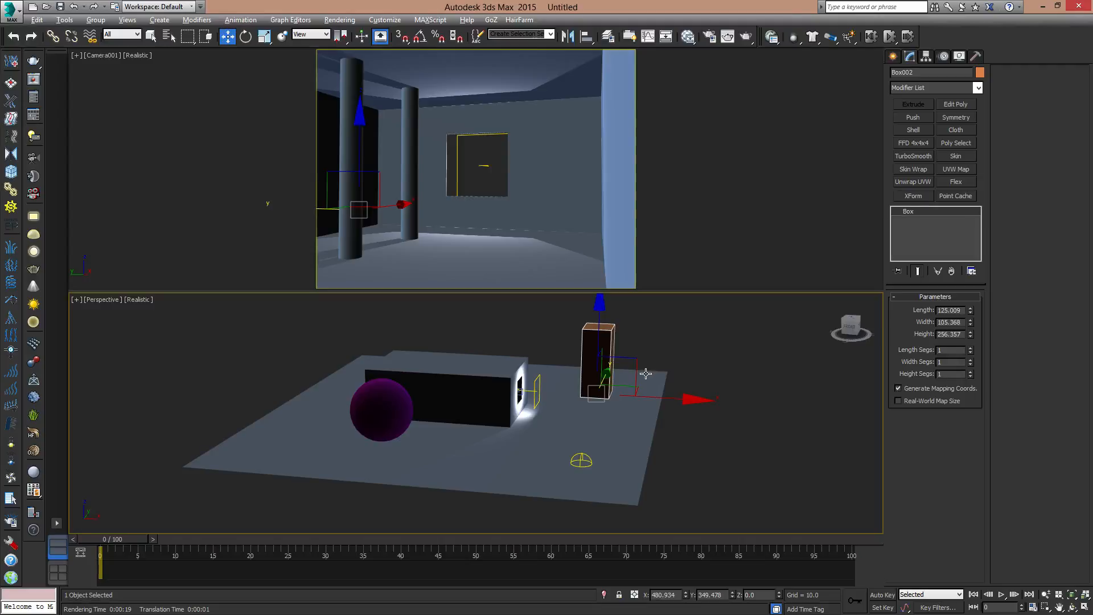
mouse_move(648, 381)
middle_mouse_down()
mouse_move(670, 411)
mouse_move(664, 386)
middle_mouse_up()
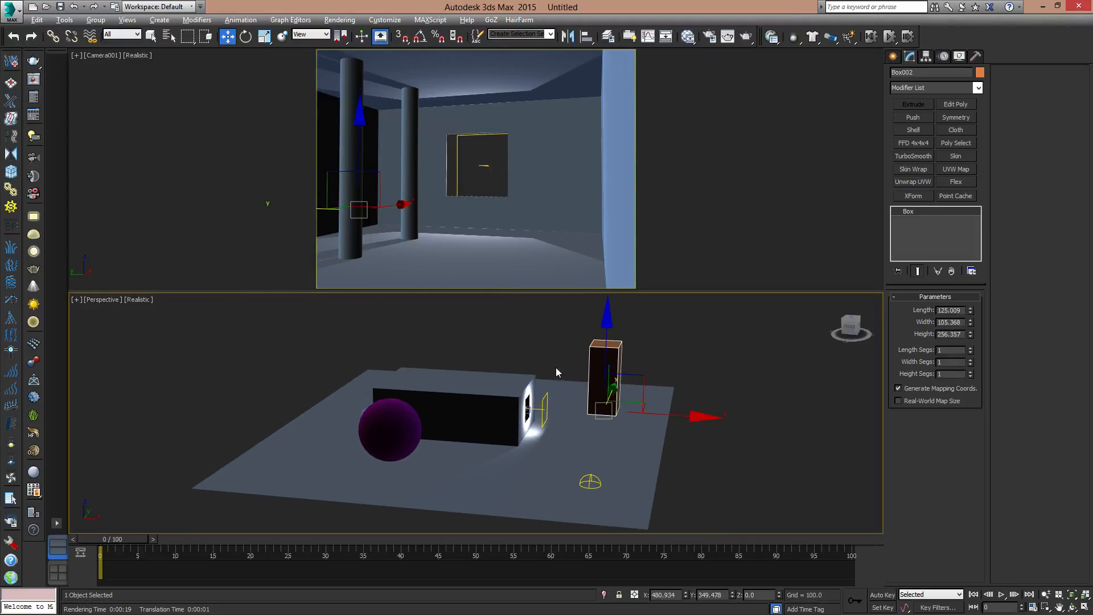
left_click(150, 301)
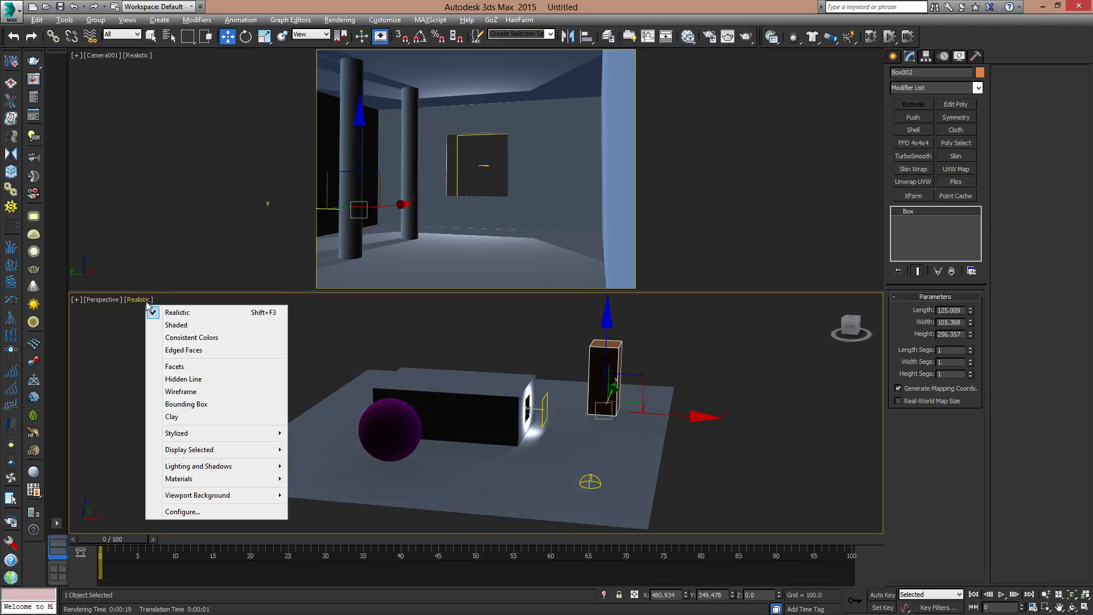
mouse_move(238, 495)
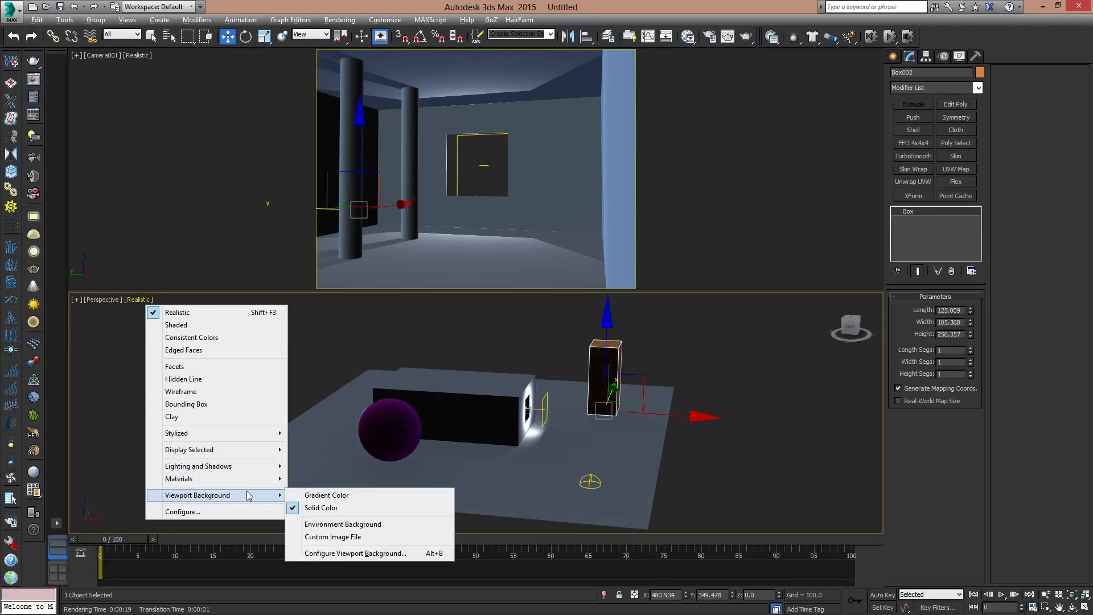
left_click(354, 524)
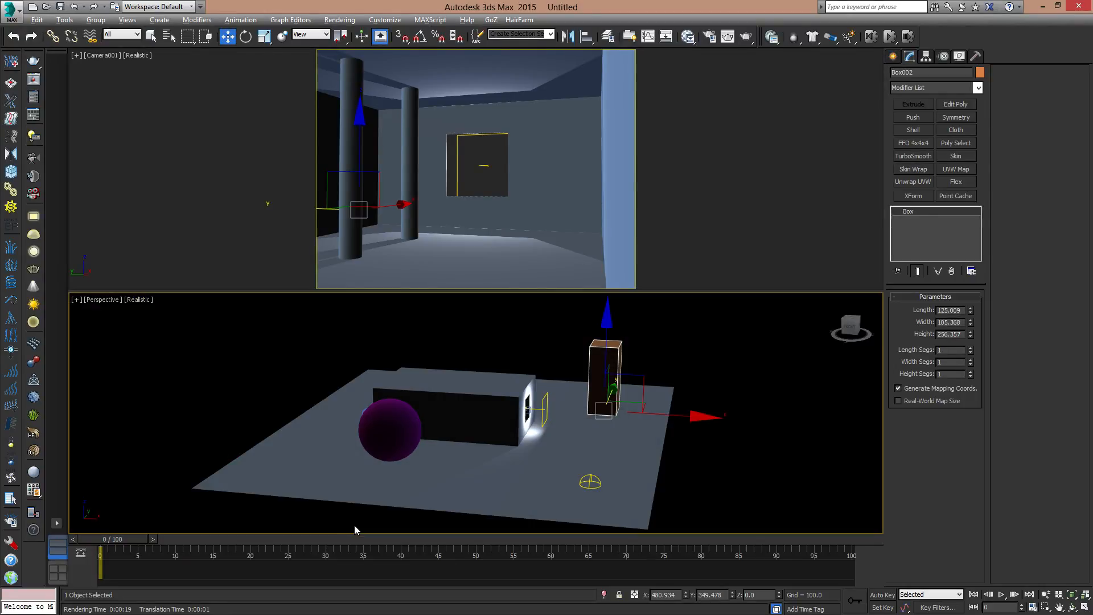
middle_click_drag(576, 403, 554, 420, "alt")
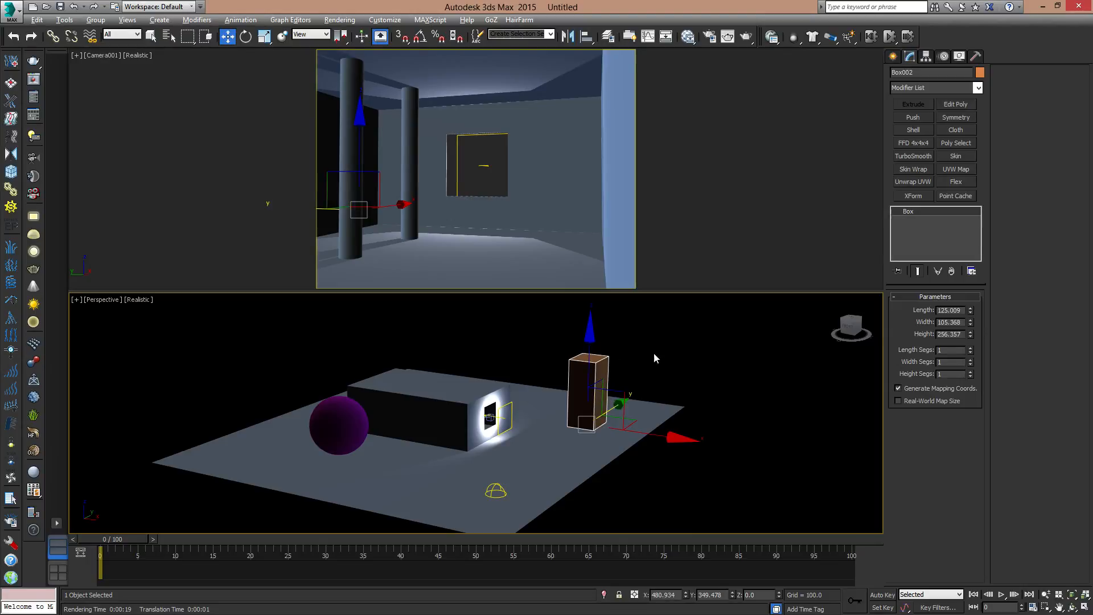
left_click(687, 353)
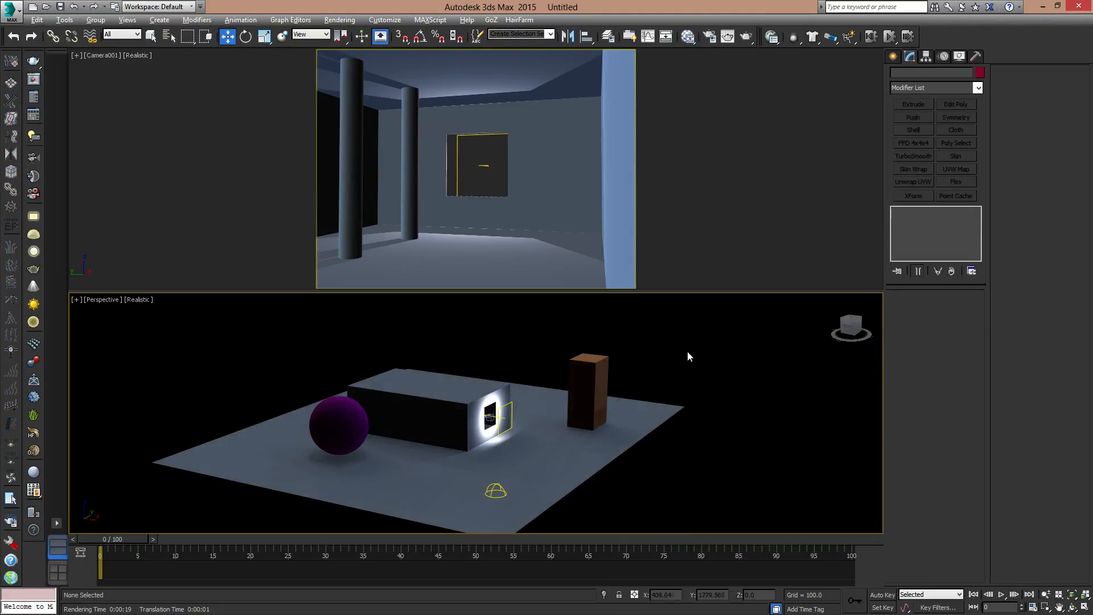
- Open the Environment and Effects settings and place the dialog clear of the perspective scene
key("8")
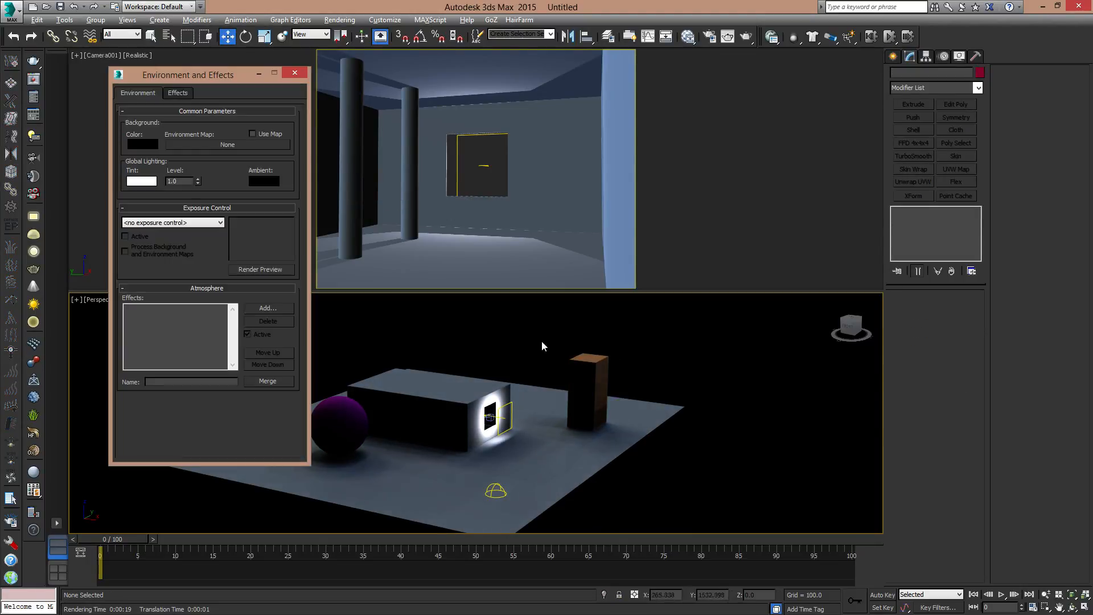
left_click_drag(181, 80, 814, 133)
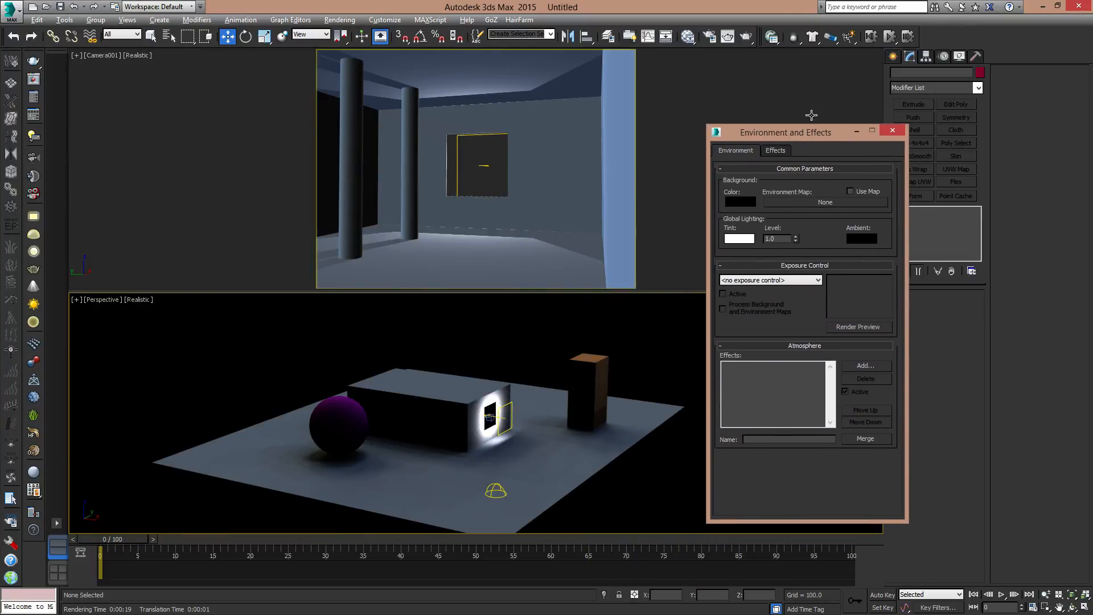
left_click(339, 20)
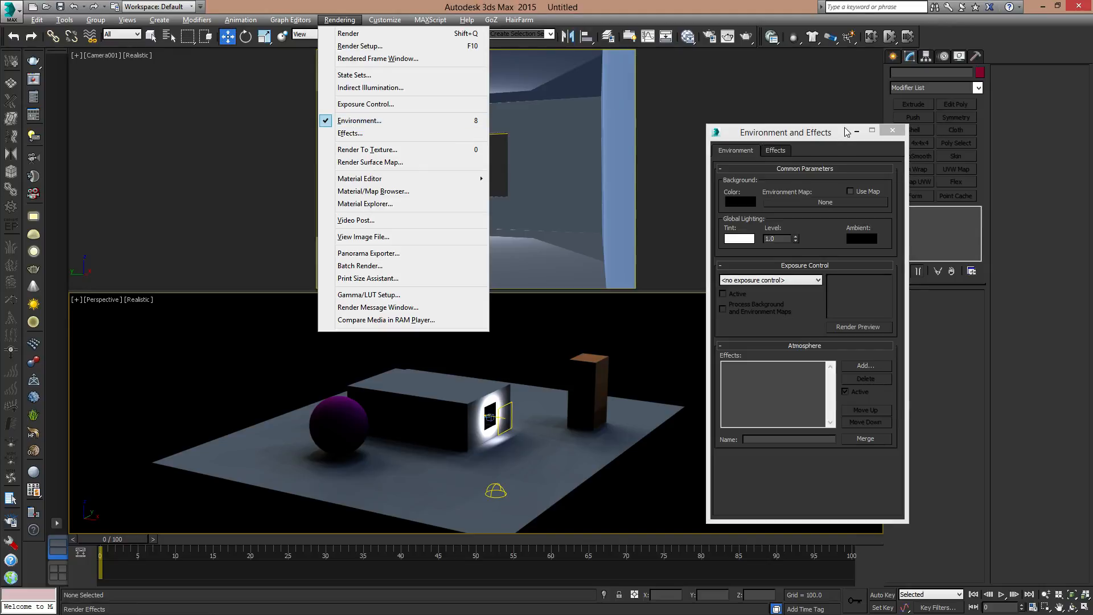
left_click_drag(846, 132, 843, 108)
- Try out the environment's background colour in the colour selector, leaving it black
left_click(738, 178)
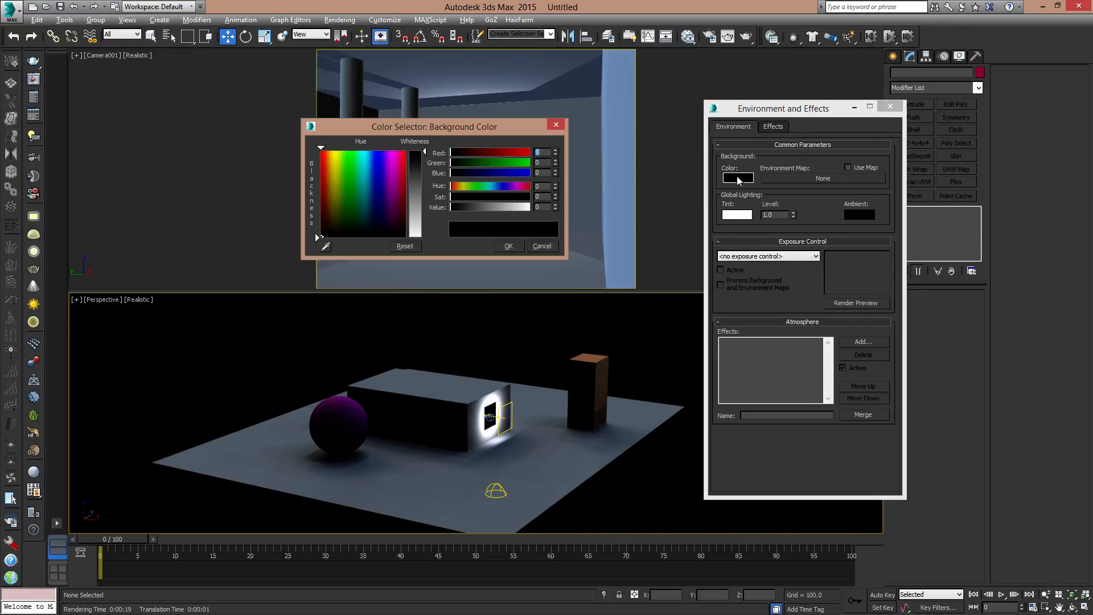
left_click_drag(365, 186, 338, 261)
left_click(512, 244)
left_click_drag(808, 109, 719, 81)
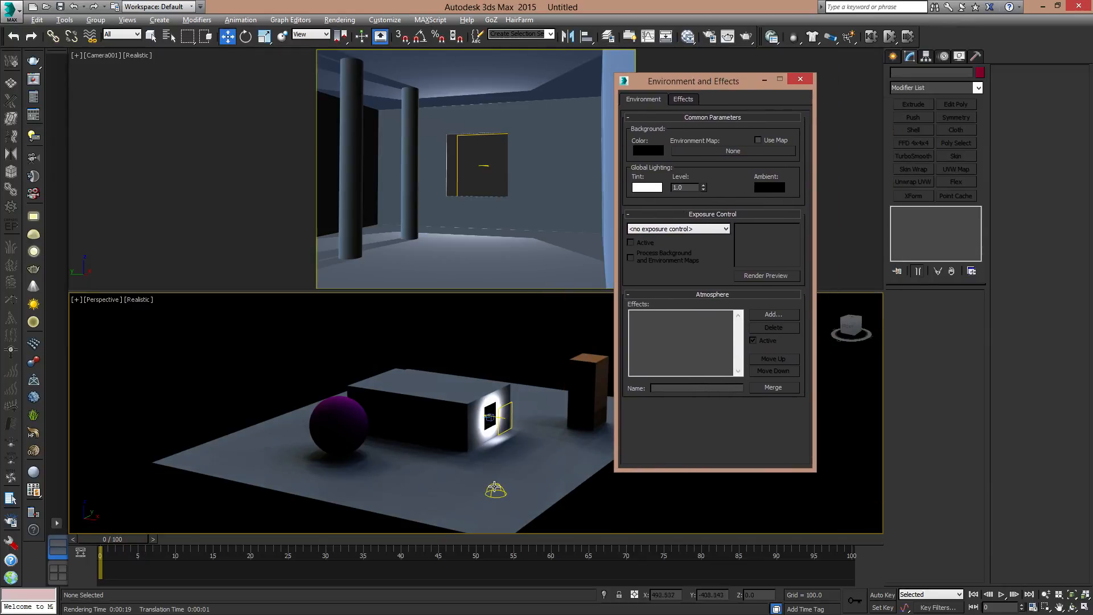
- Reuse the skylight's KC_outside_hi.hdr map as the scene's environment map and close the environment settings
left_click(495, 487)
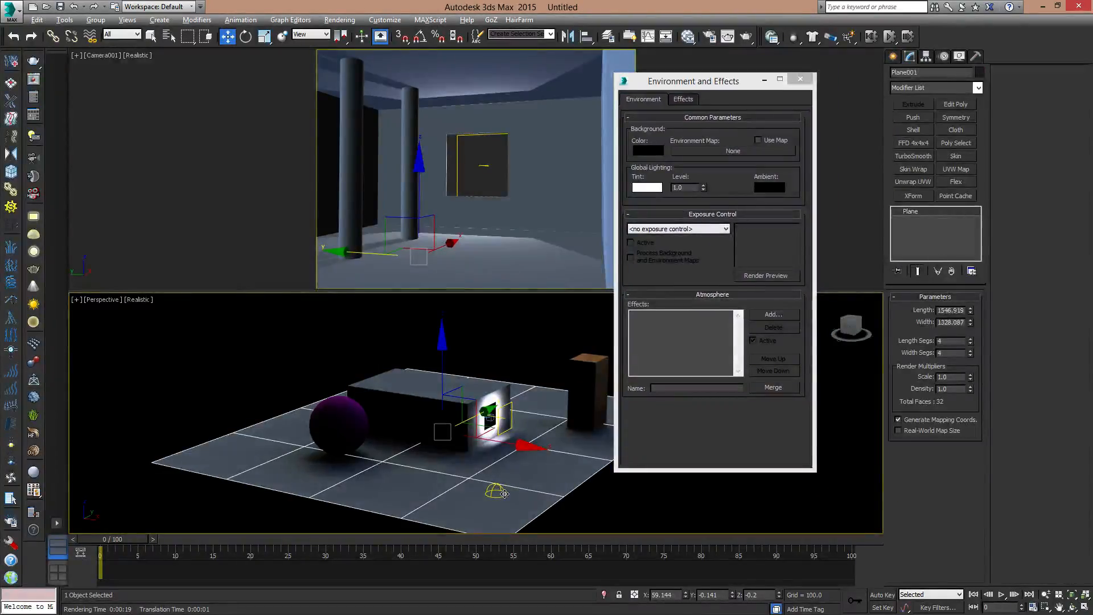
left_click(243, 401)
left_click(491, 493)
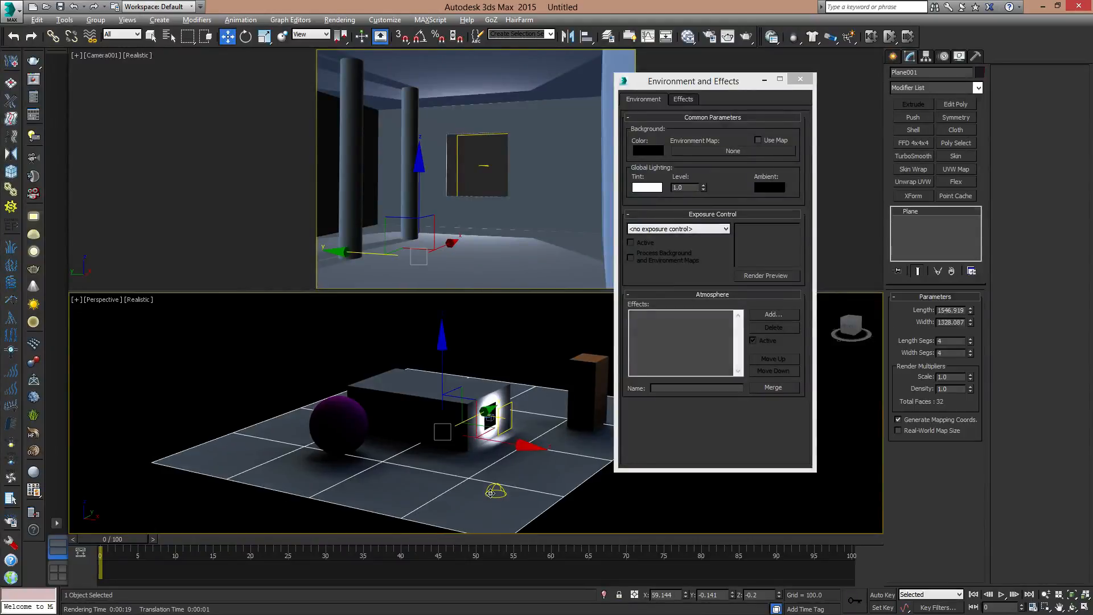
left_click(495, 491)
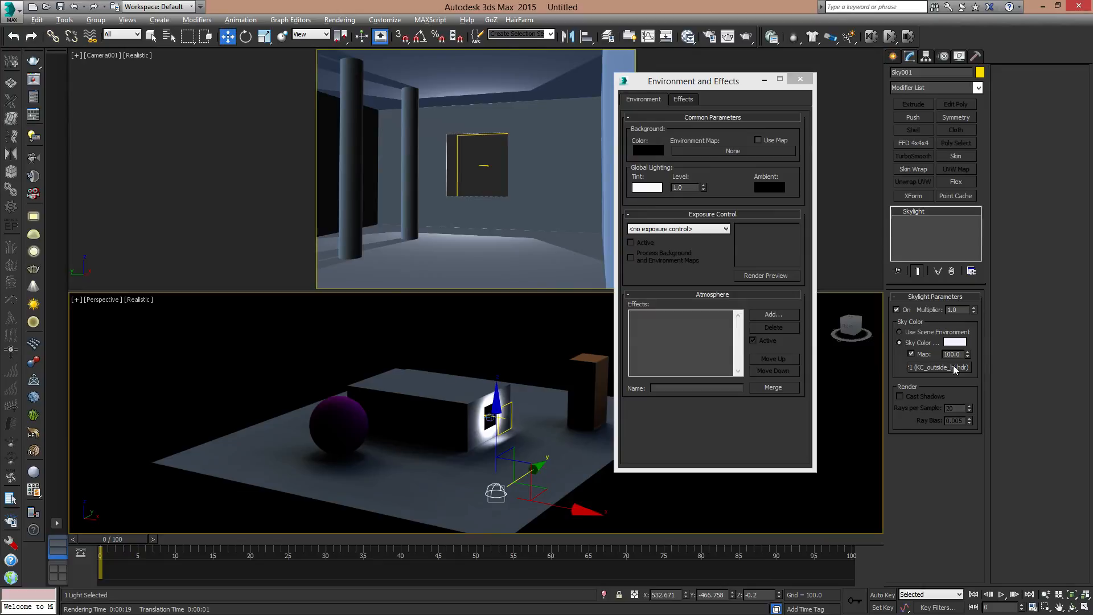
left_click_drag(949, 369, 737, 152)
left_click(688, 310)
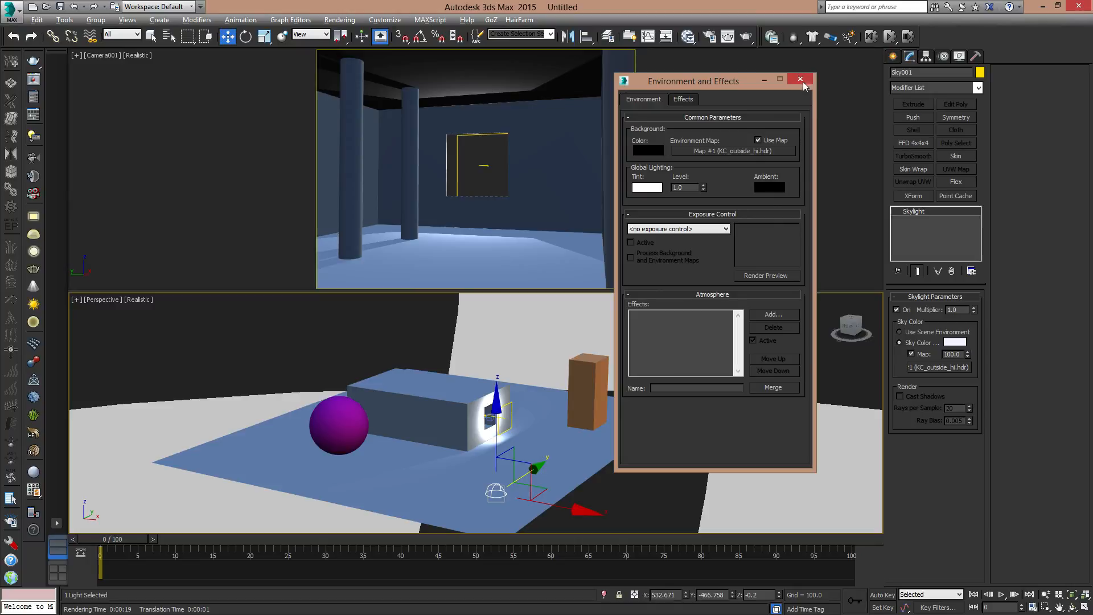
left_click(801, 80)
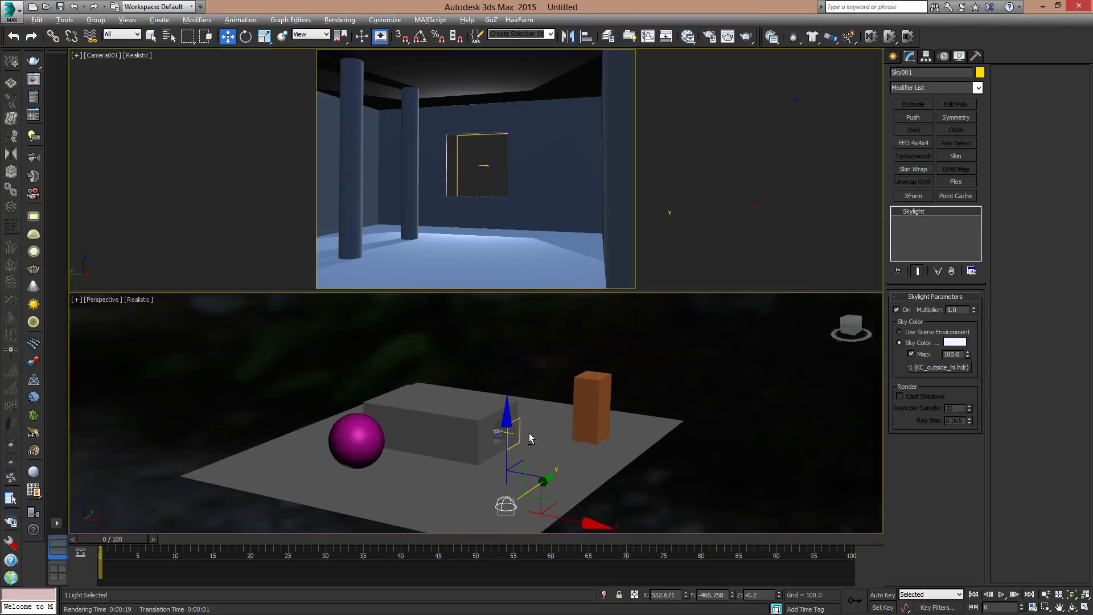
- Maximize the perspective viewport and test-render the camera view with the new environment map, closing the render window
key("alt+w")
middle_click_drag(528, 433, 535, 410, "alt")
key("e")
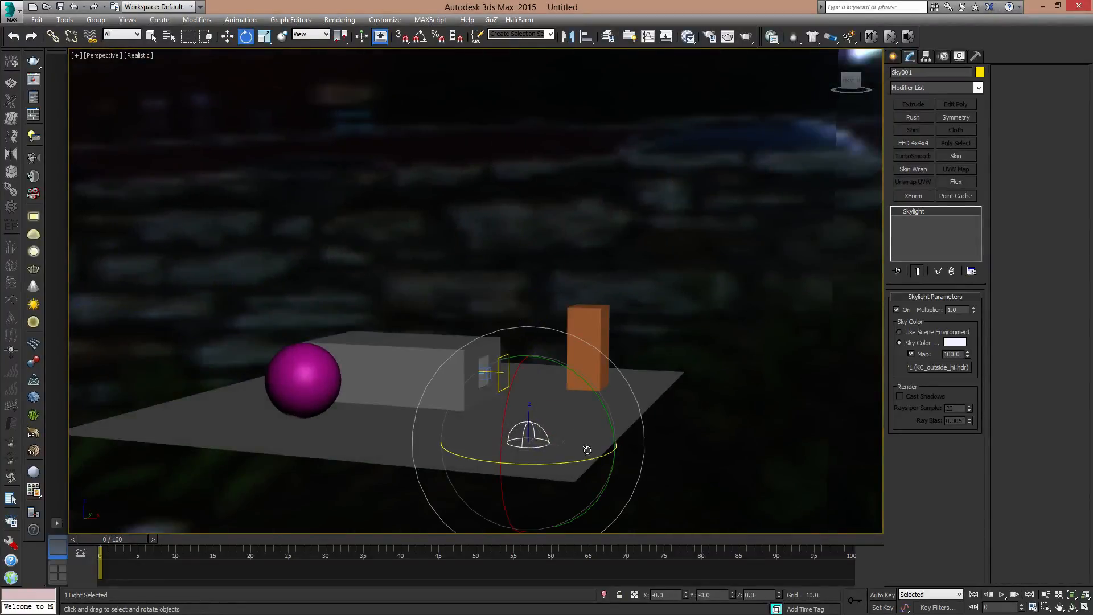
key("w")
middle_click_drag(545, 394, 600, 351)
scroll(596, 388, "down", 5)
scroll(570, 369, "up", 6)
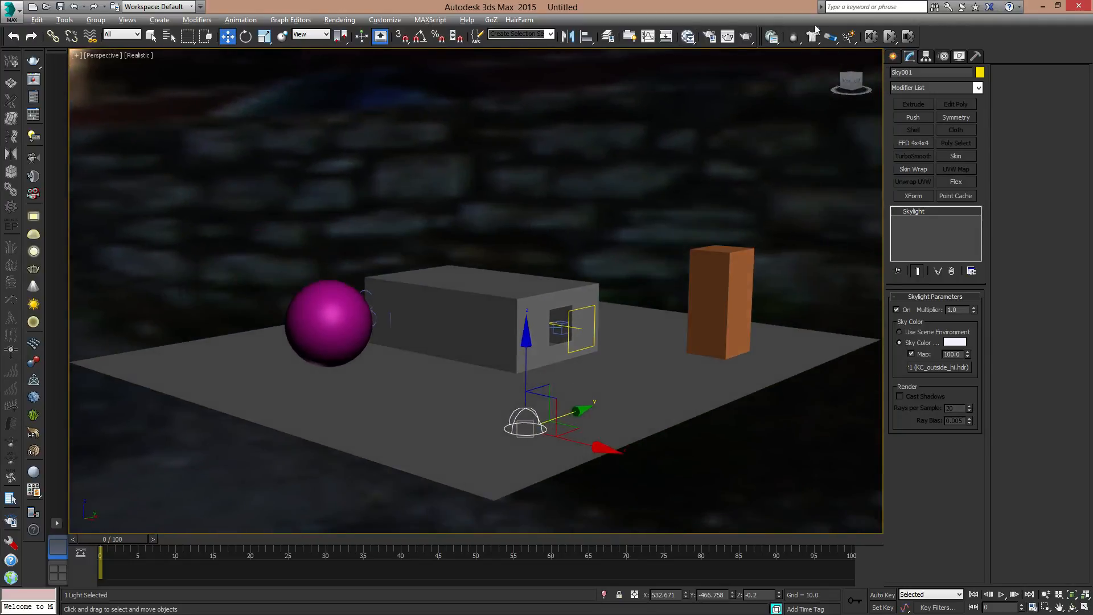
left_click(747, 37)
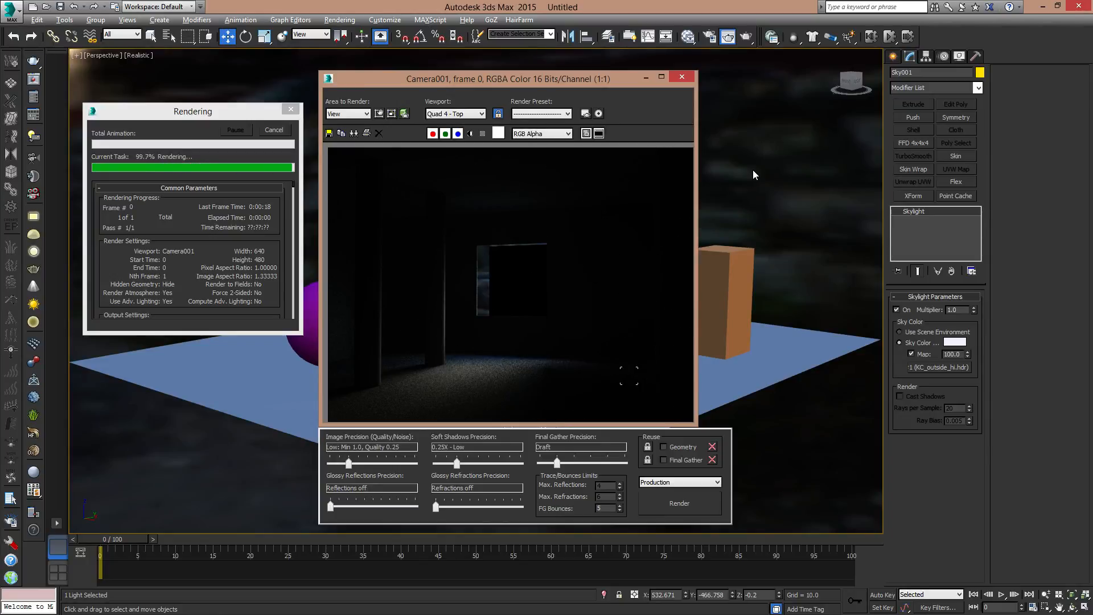
left_click(687, 83)
- Enable From "Outdoors" shadows on the sky portal and set its colour source to Use Scene Environment
left_click(586, 306)
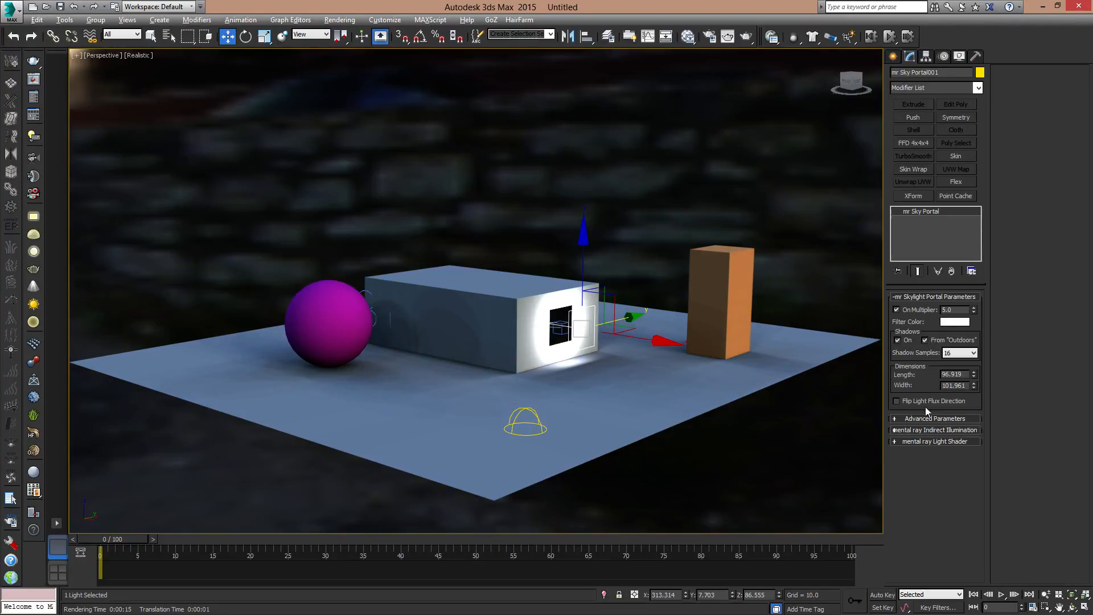
left_click(898, 420)
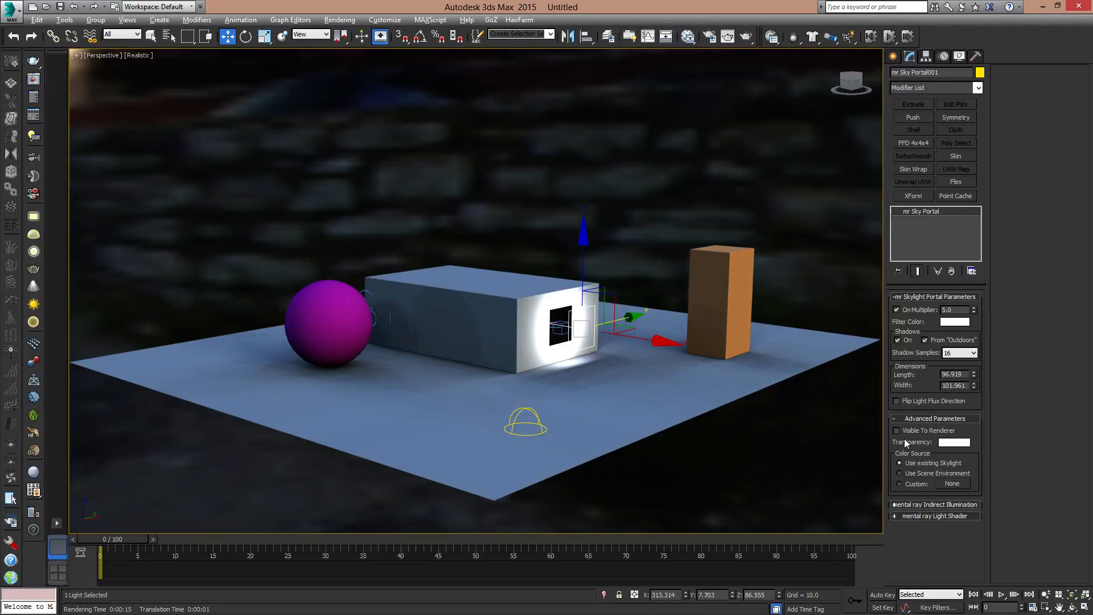
left_click(910, 474)
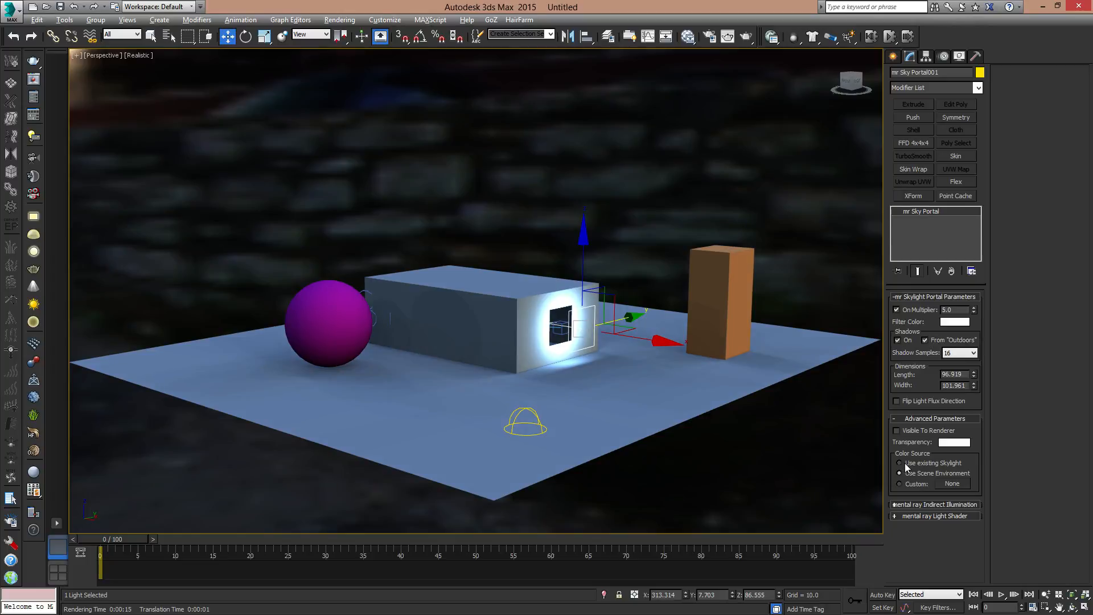
left_click(904, 463)
left_click(907, 471)
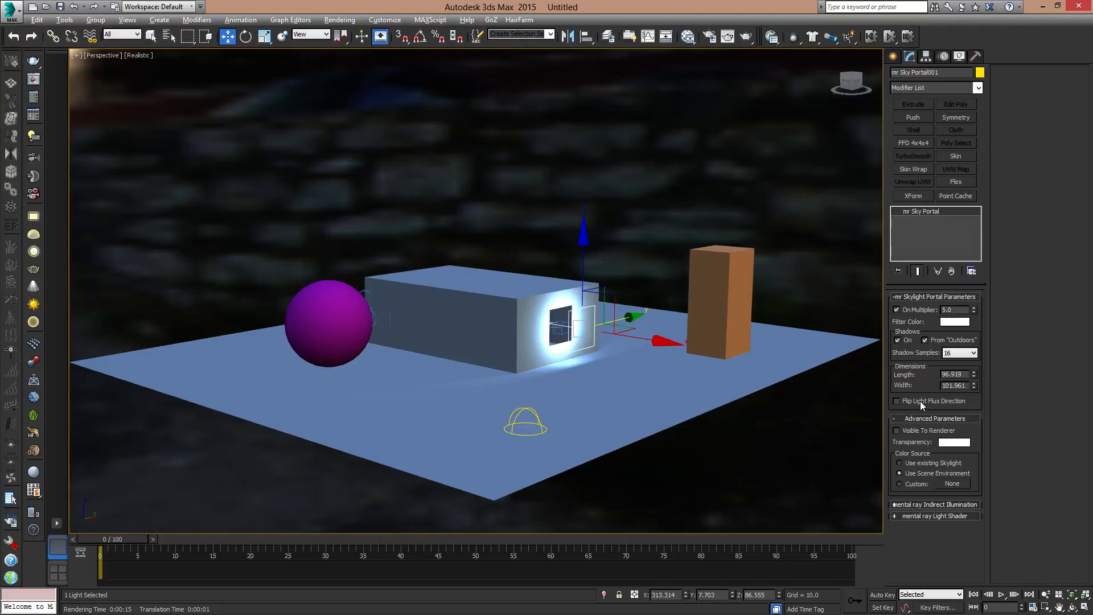
- Try flipping the sky portal's light flux direction, restore it, and test-render the camera view
left_click(897, 402)
left_click(925, 405)
left_click(728, 36)
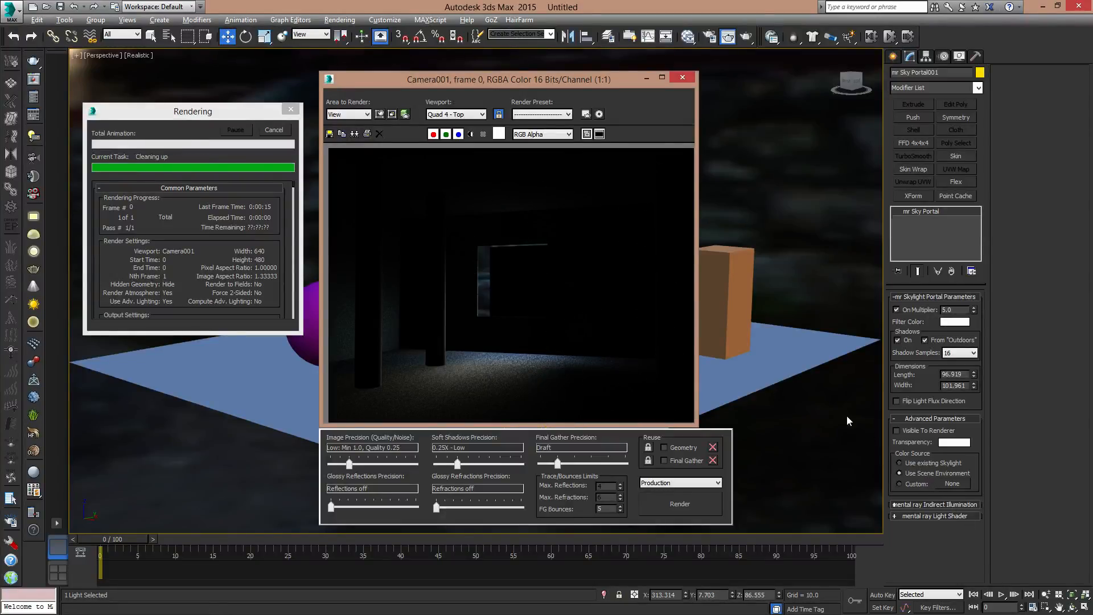
left_click(682, 77)
- Unlock the render window from the camera and render the perspective view of the scene's exterior
middle_click_drag(546, 362, 581, 352, "alt")
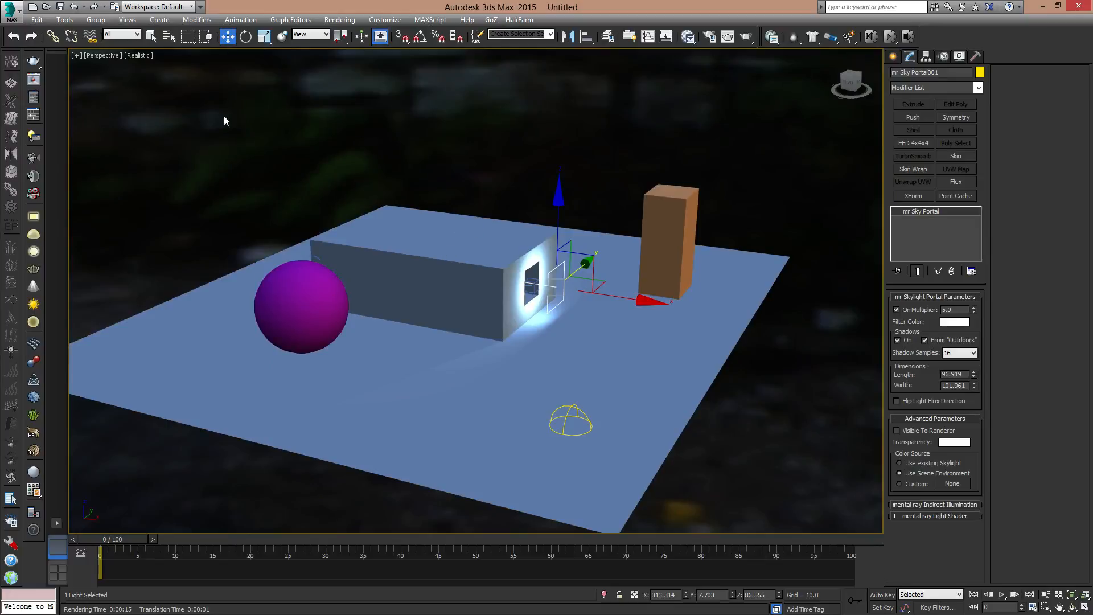
left_click(710, 39)
left_click(901, 53)
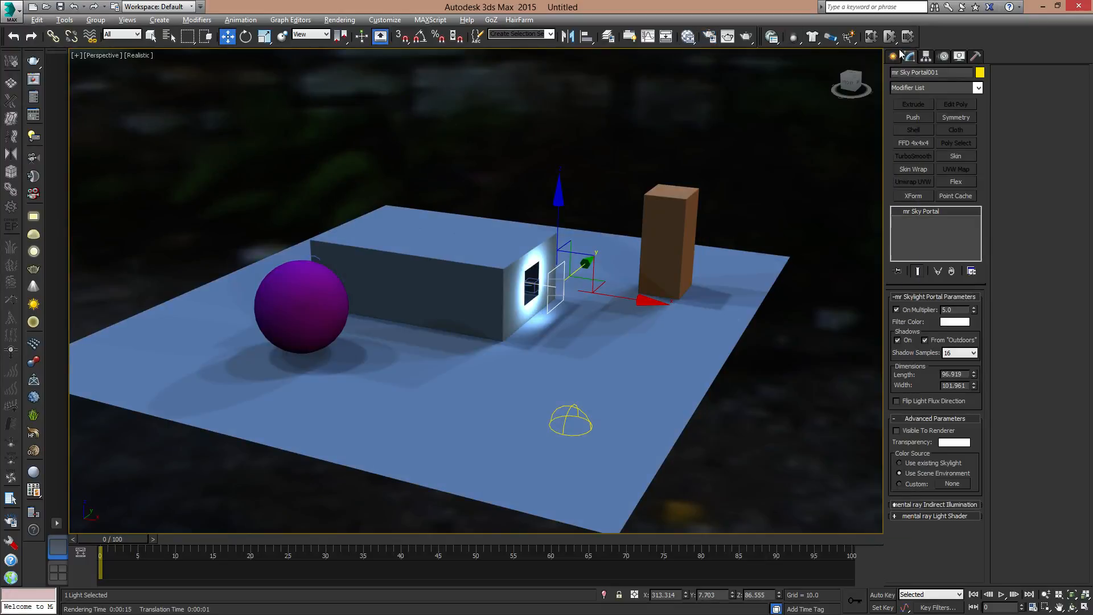
left_click(730, 37)
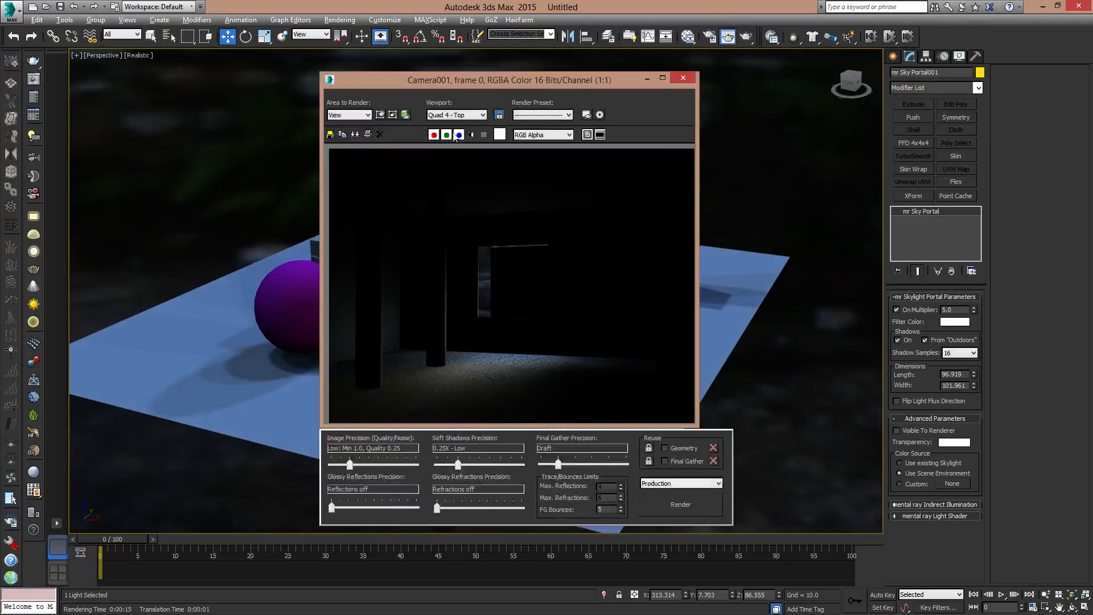
left_click(500, 116)
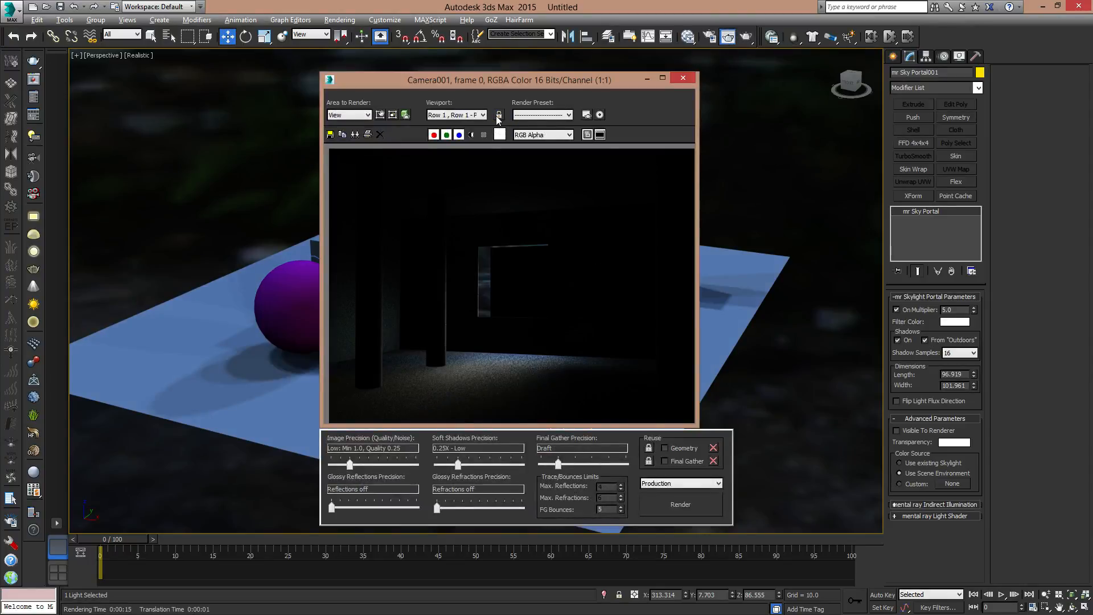
left_click(694, 501)
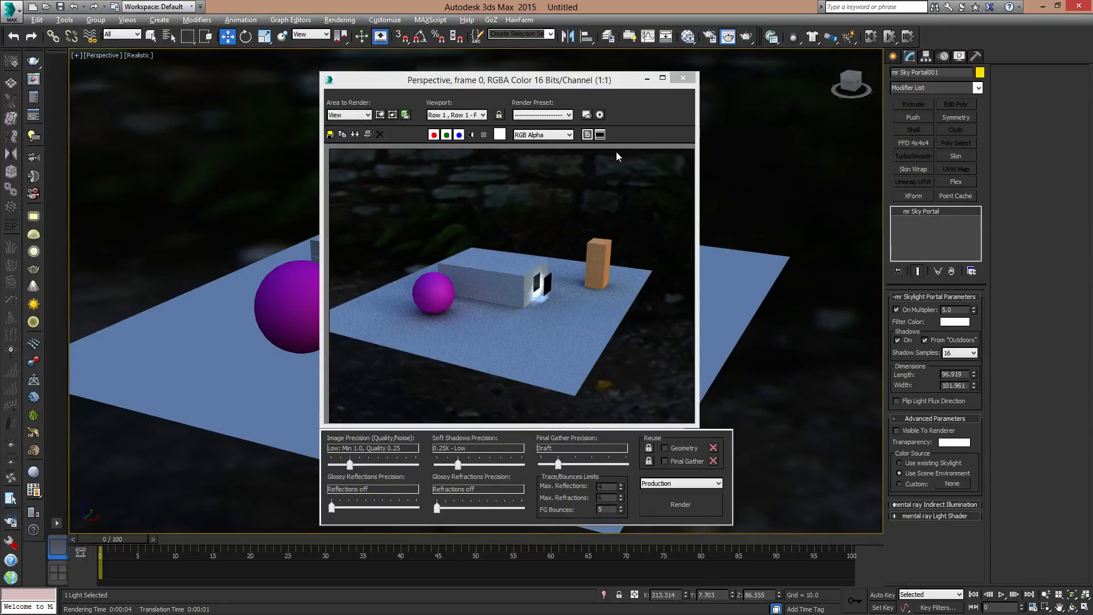
- Close the render, select the skylight and bring its KC_outside_hi.hdr map into the Slate Material Editor as an instance
left_click(685, 77)
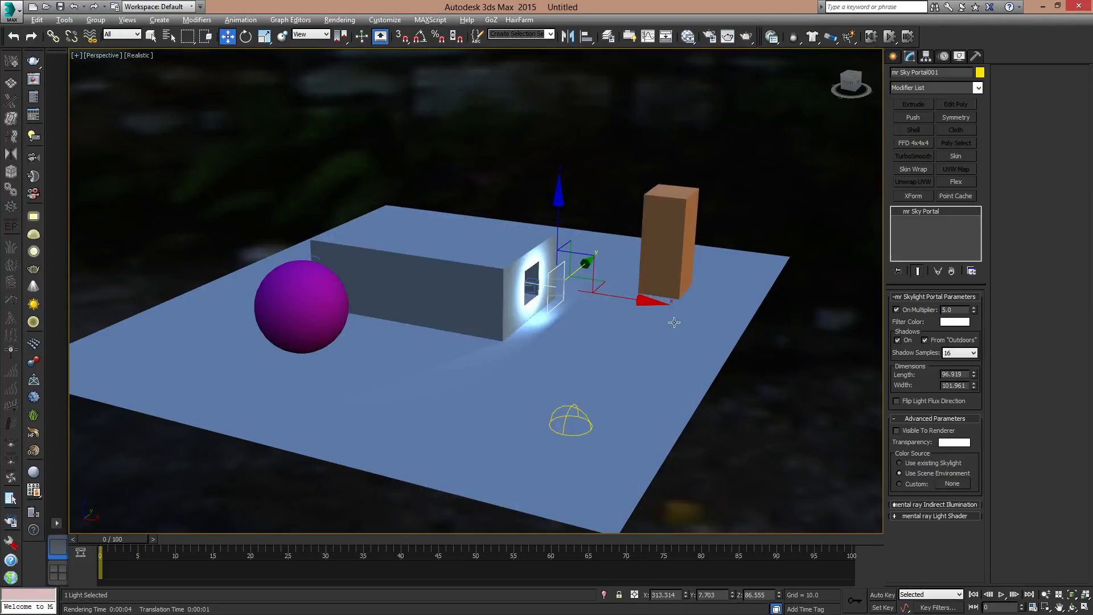
left_click(567, 419)
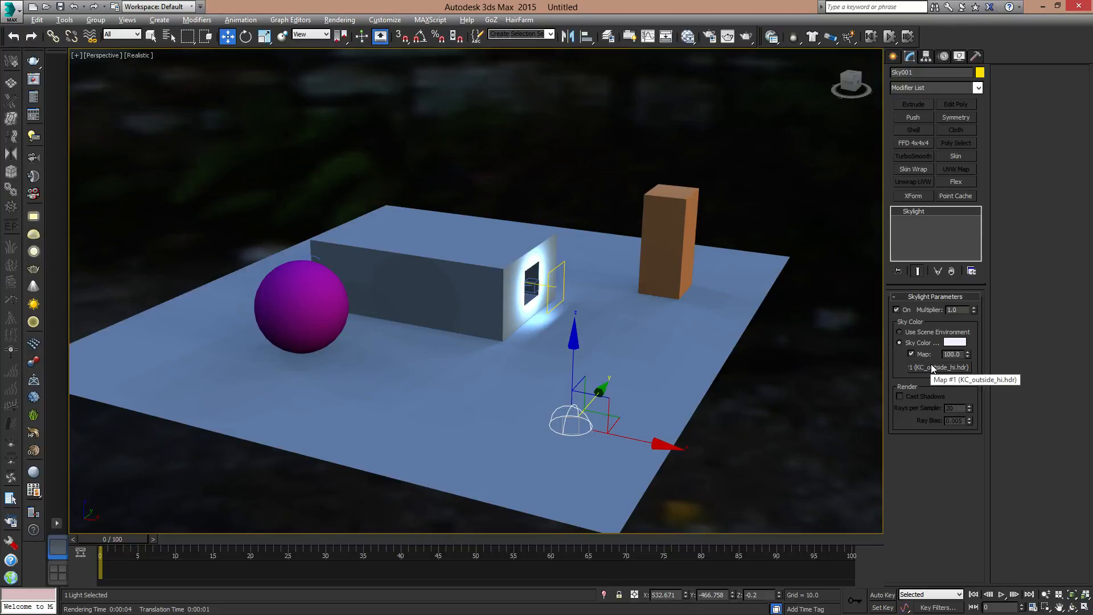
key("m")
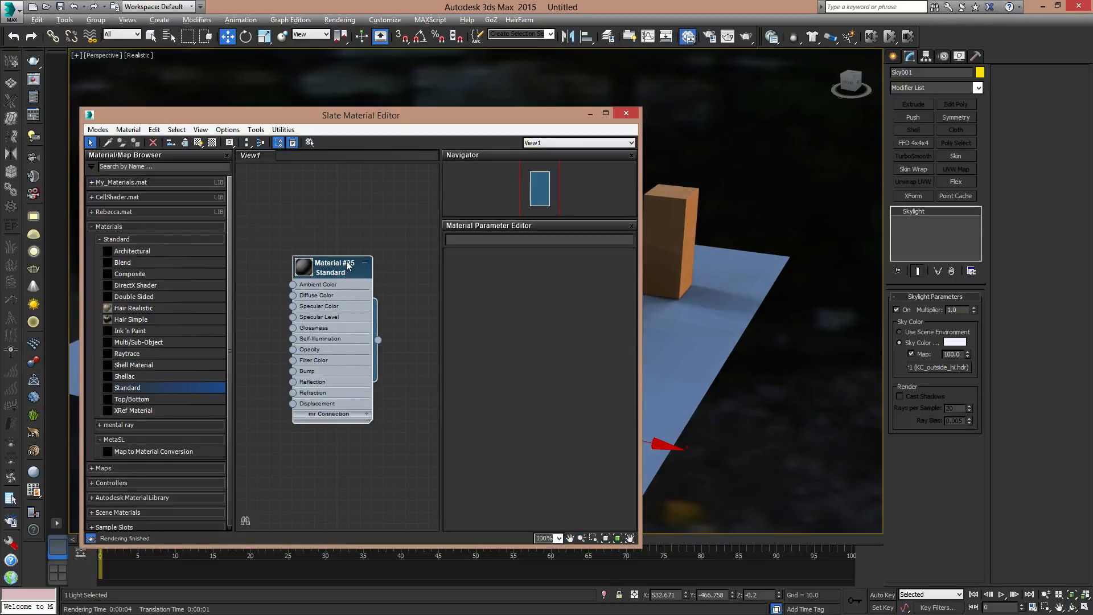
left_click_drag(349, 266, 338, 157)
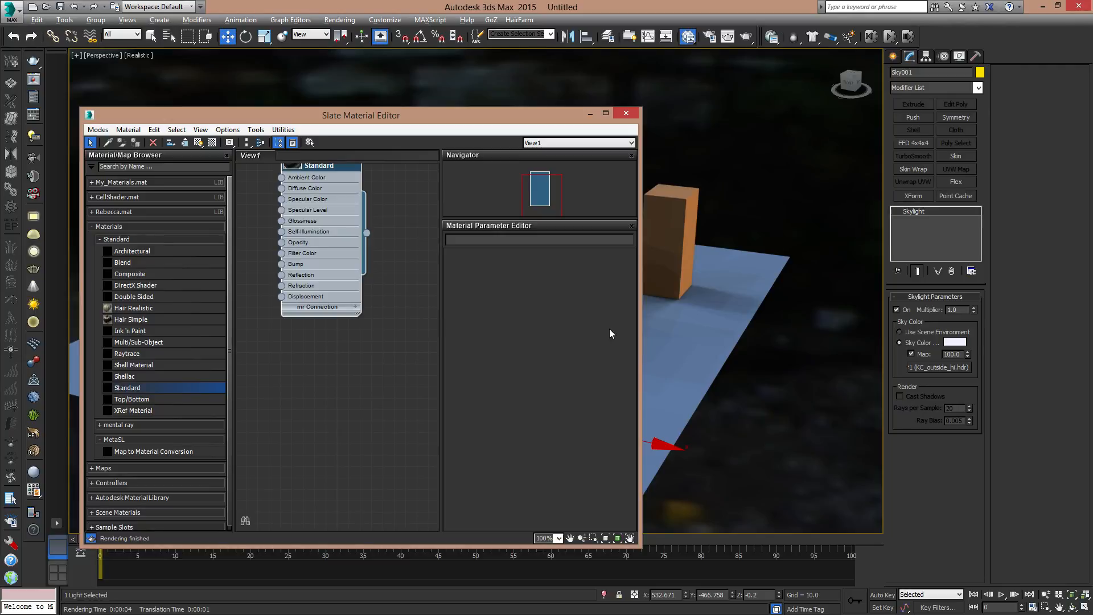
left_click_drag(641, 332, 852, 329)
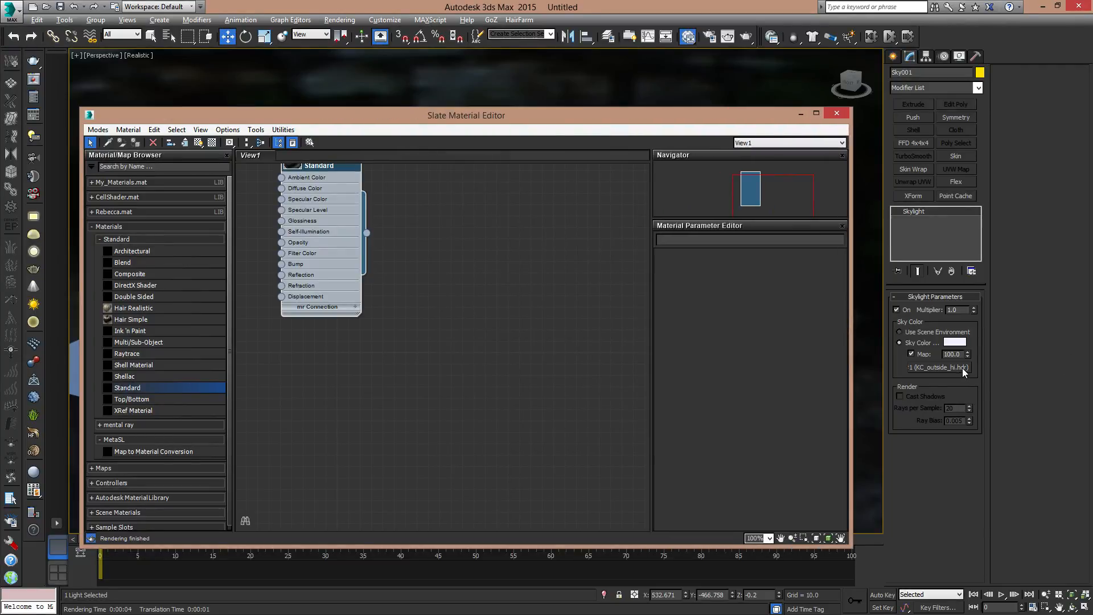
left_click_drag(965, 371, 598, 376)
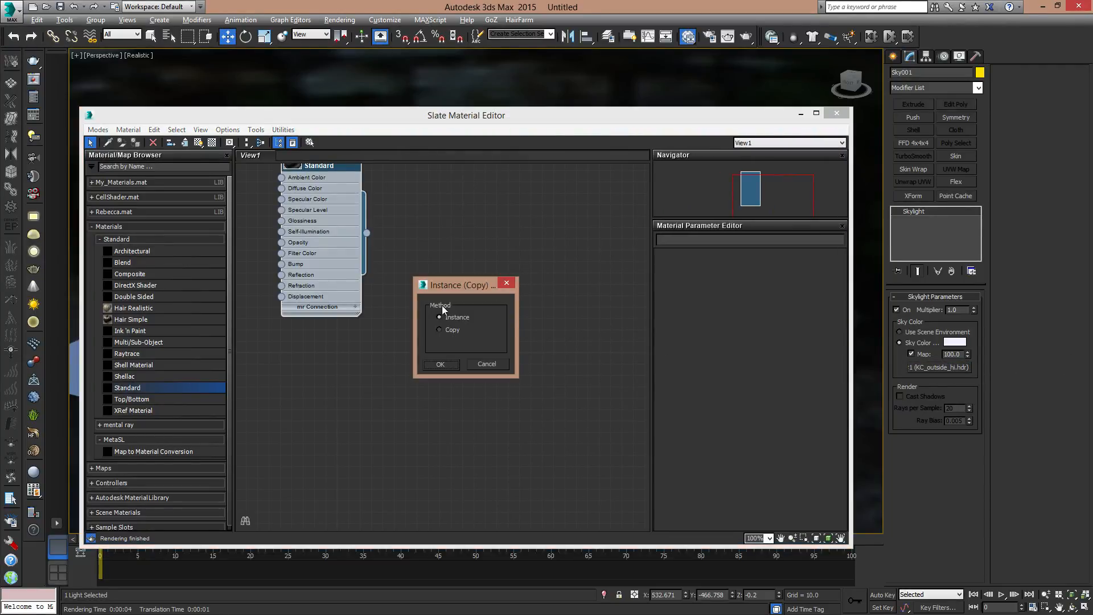
left_click(450, 364)
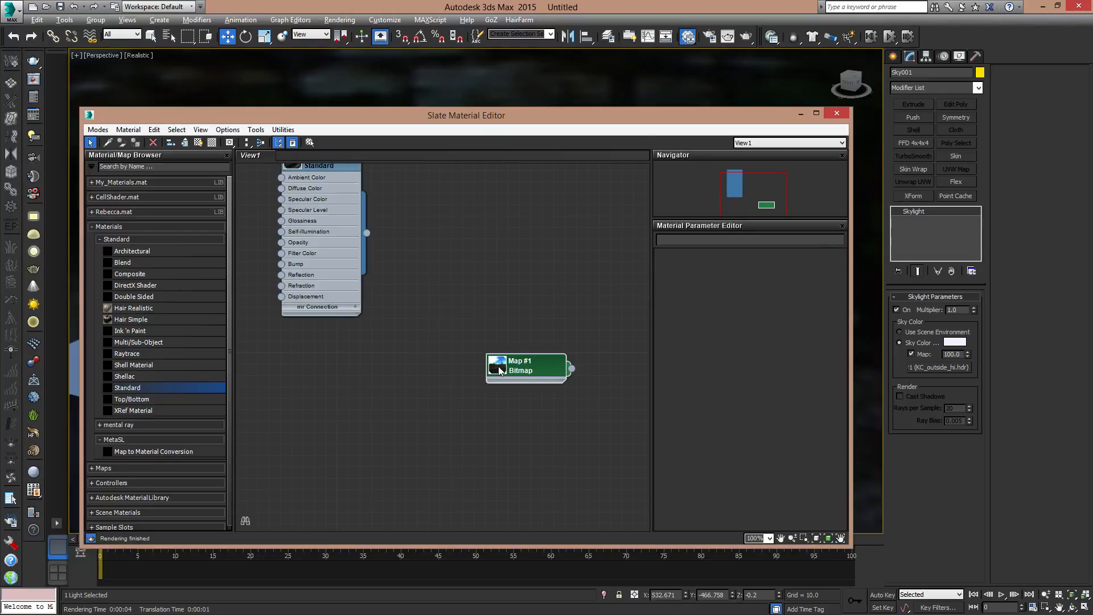
- Enlarge the HDR bitmap node's preview, show its parameters and view the full KC_outside_hi.hdr image
left_click(499, 370)
left_click_drag(531, 368, 468, 317)
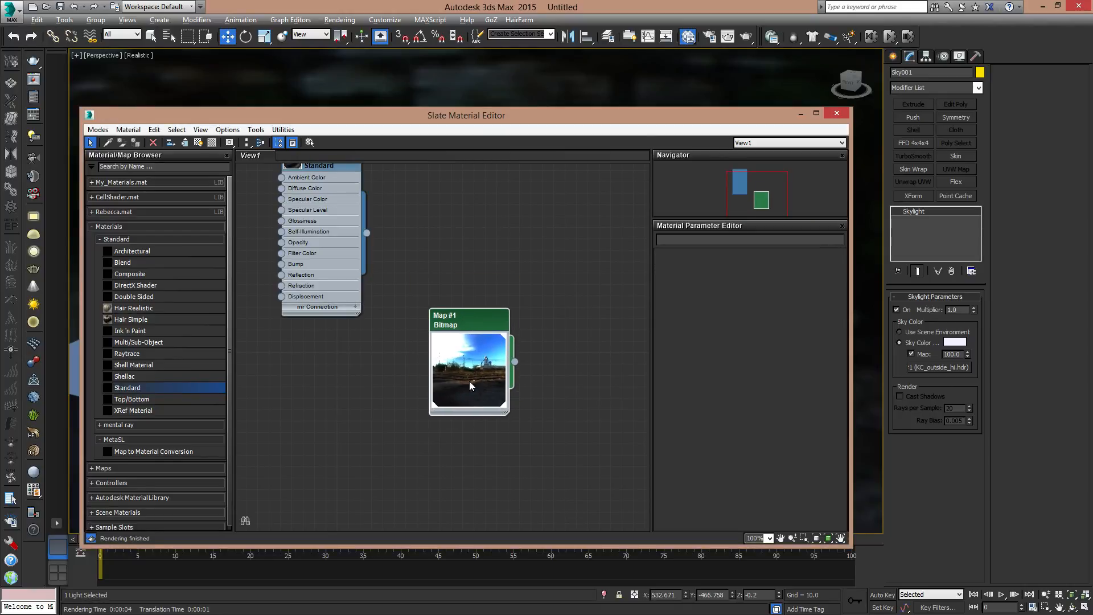
double_click(483, 315)
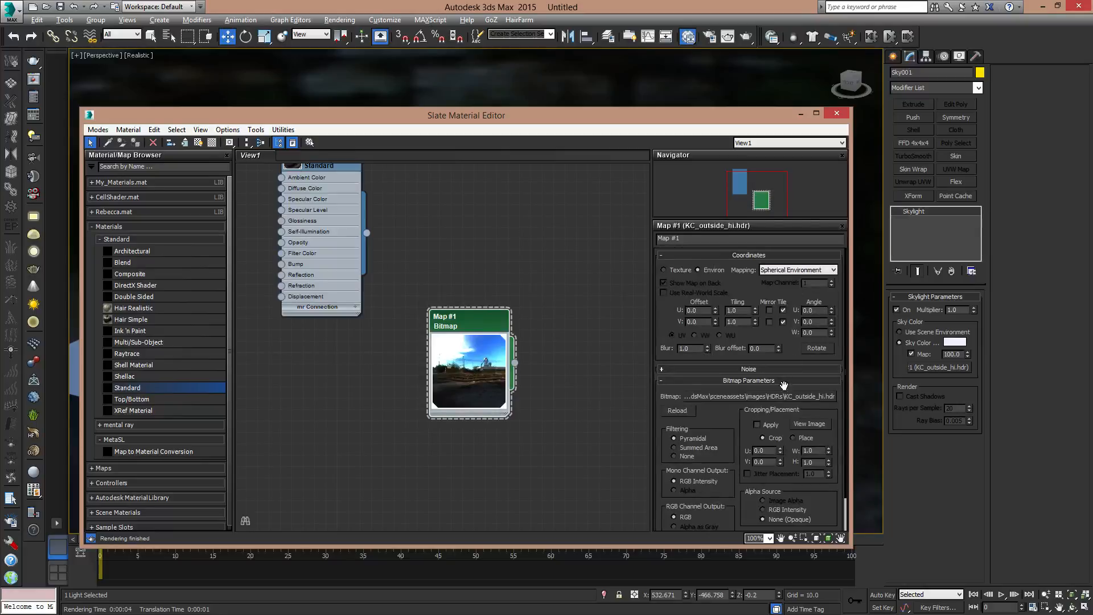
left_click_drag(732, 415, 727, 306)
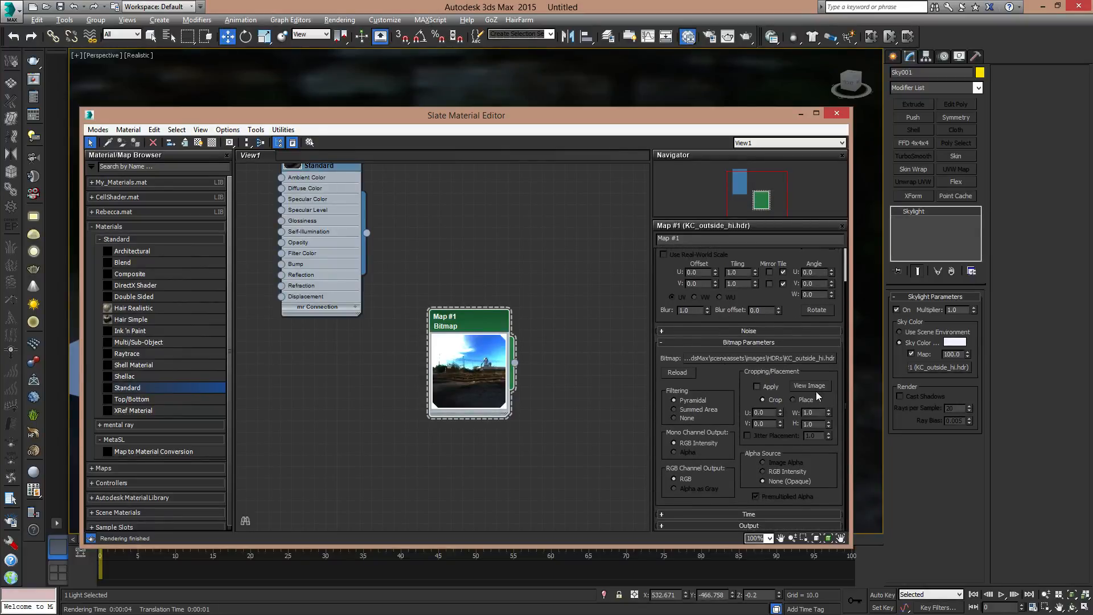
left_click(816, 389)
left_click_drag(893, 84, 672, 65)
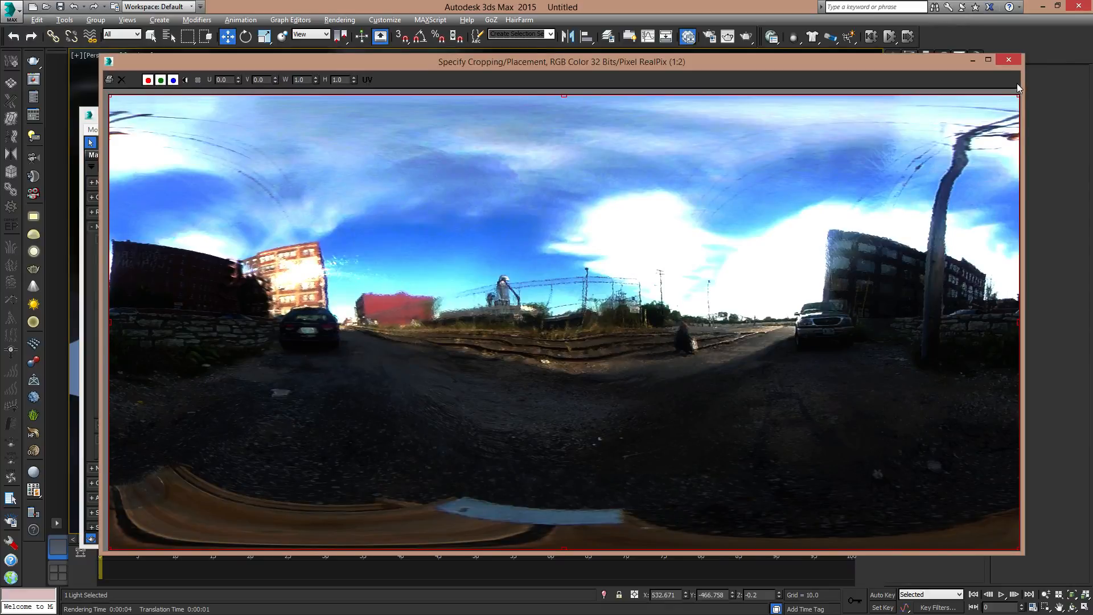
left_click(1011, 60)
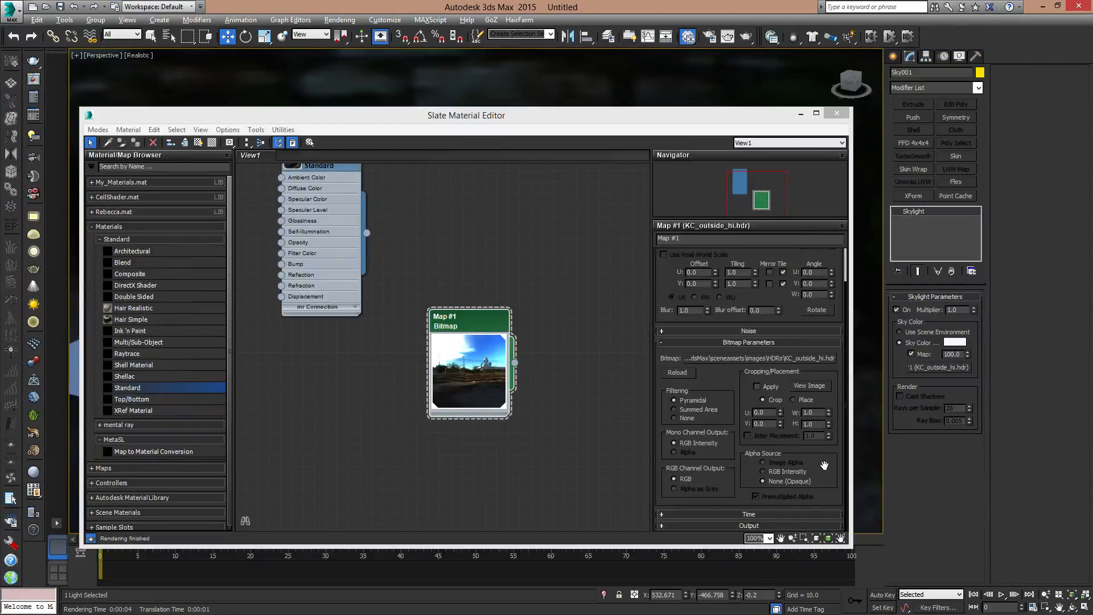
scroll(820, 439, "up", 3)
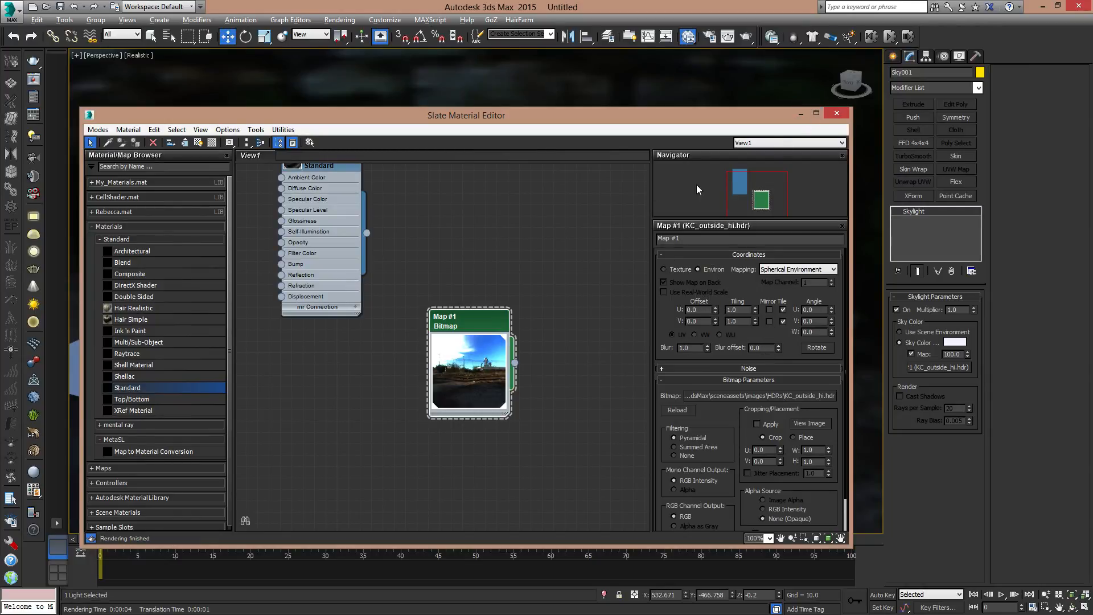
- Set the HDR map's U offset to -0.54 to rotate the environment backdrop, and close the material editor
left_click_drag(599, 115, 0, 194)
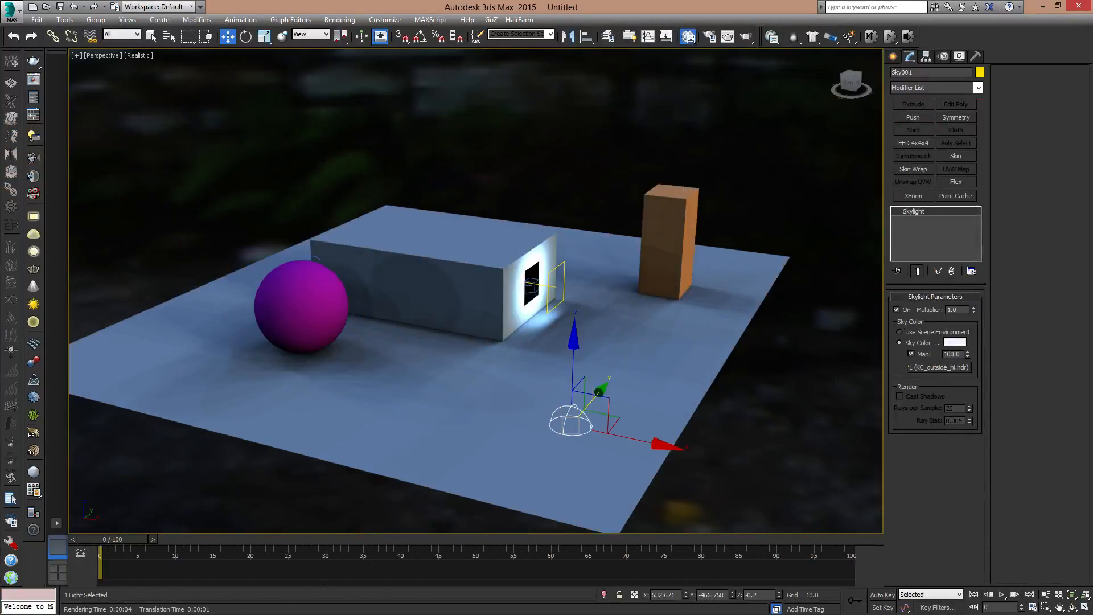
middle_click_drag(435, 234, 637, 305, "alt")
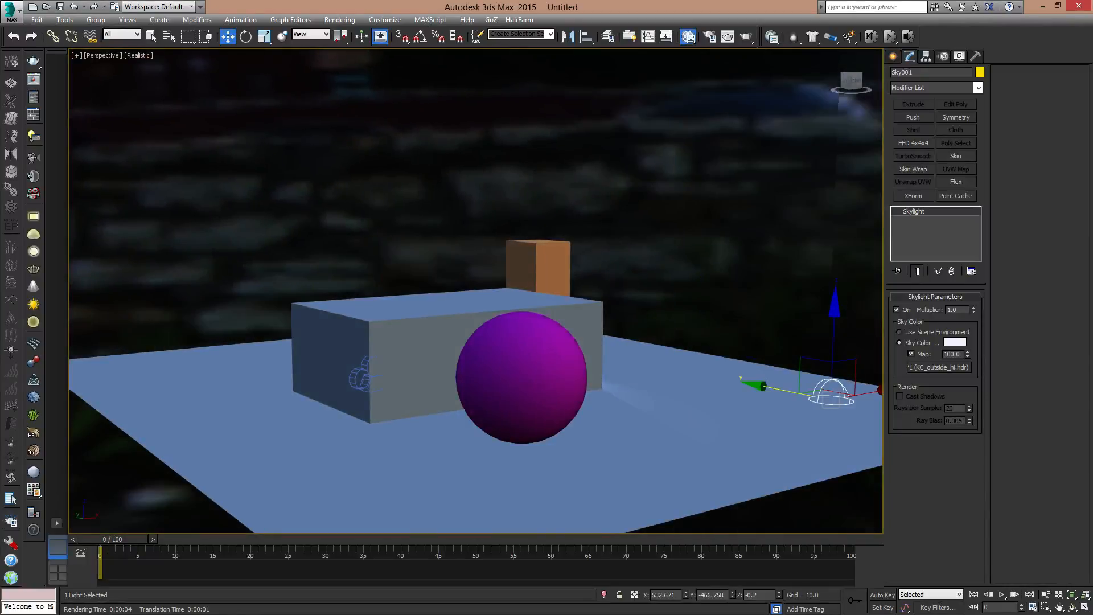
left_click_drag(0, 108, 519, 129)
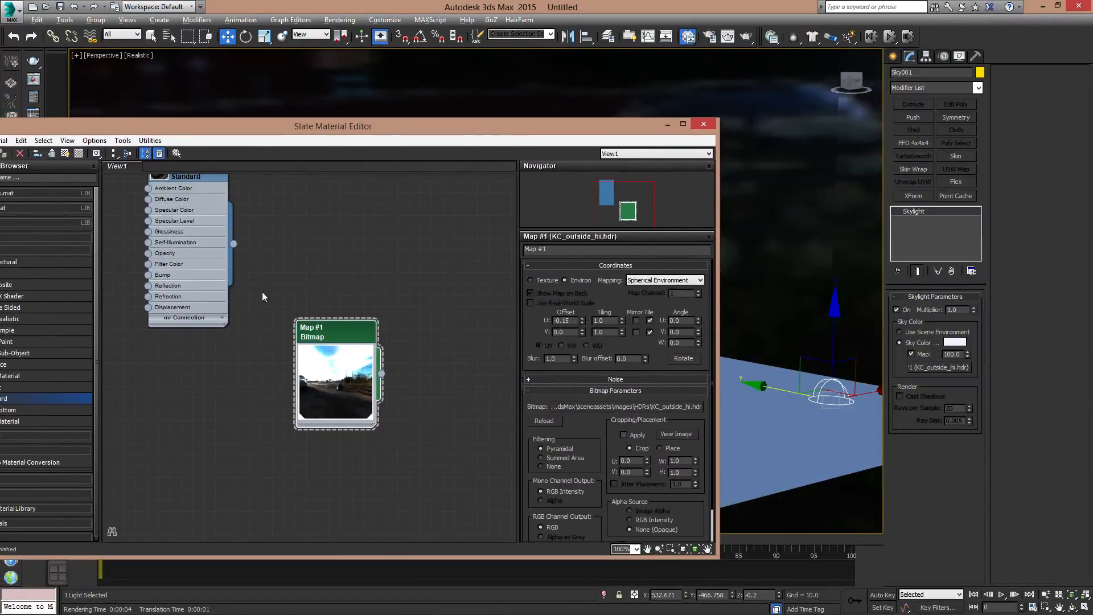
left_click_drag(585, 324, 561, 340)
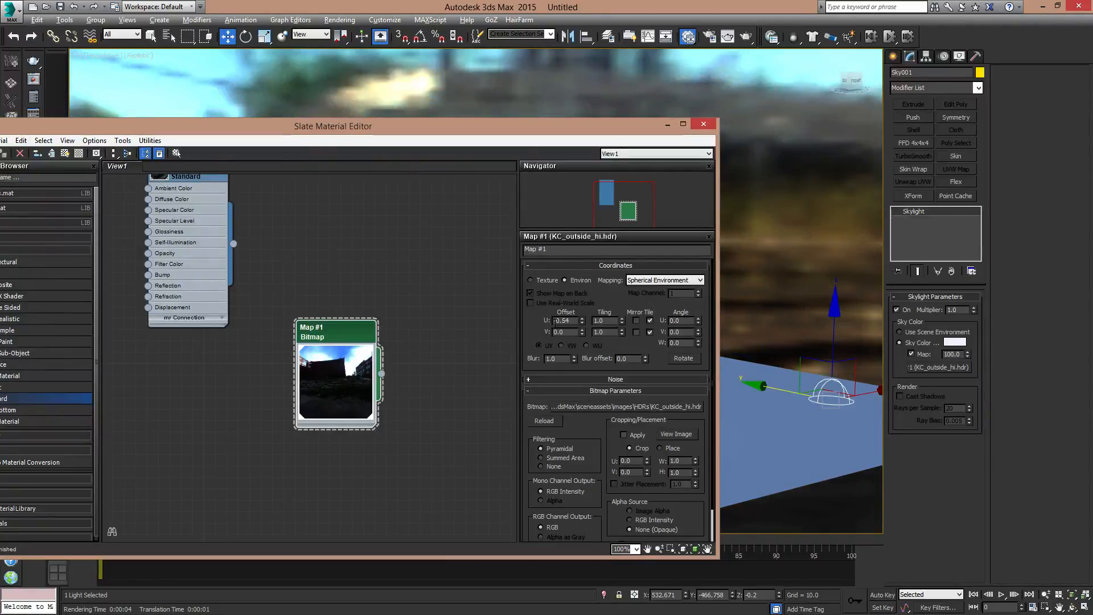
left_click(704, 124)
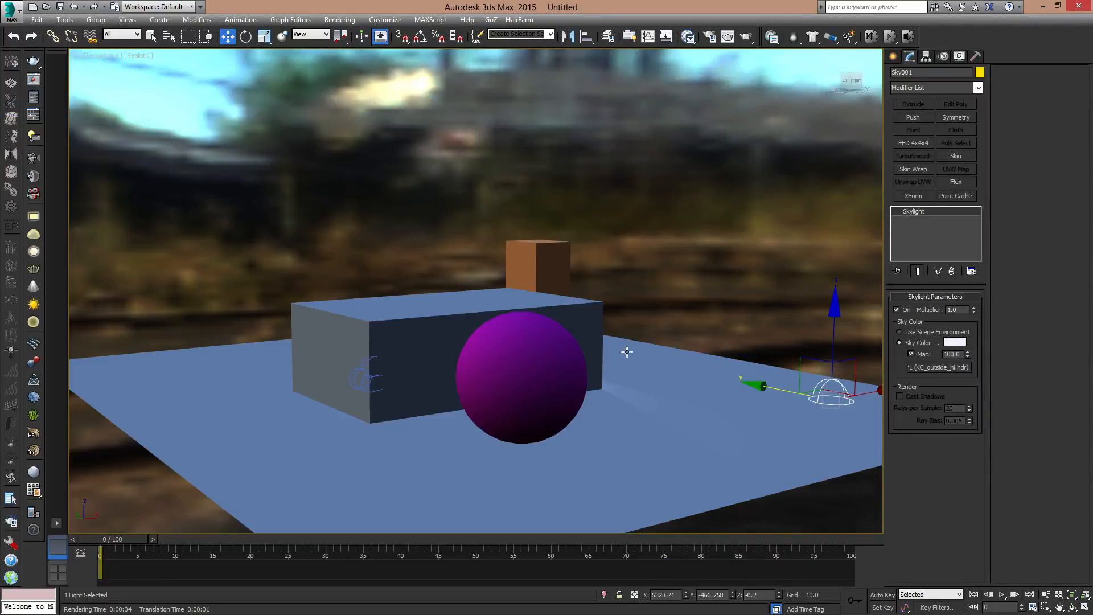
- Examine the building, its sky portal and the surrounding objects against the rotated environment backdrop from several angles
middle_click_drag(627, 352, 502, 365, "alt")
middle_click_drag(719, 331, 550, 388)
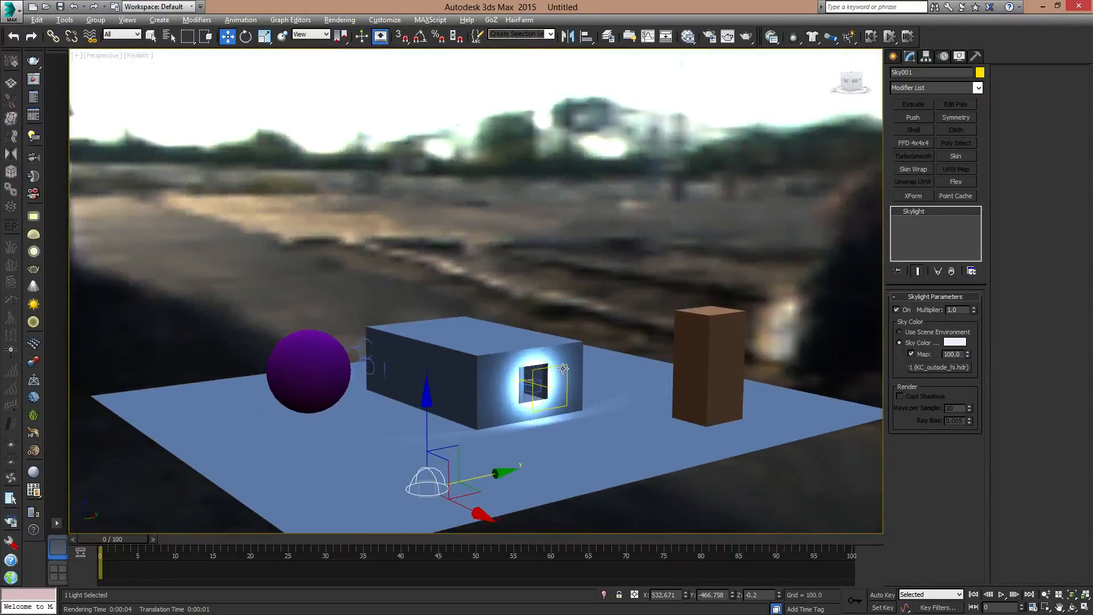
left_click(563, 369)
key("z")
scroll(564, 371, "down", 5)
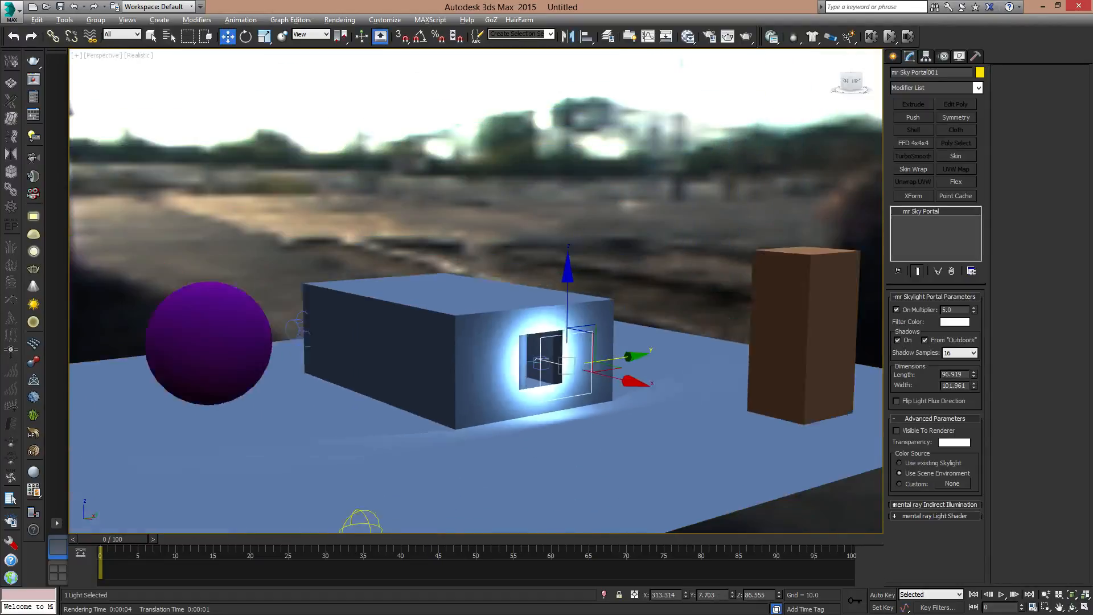
scroll(561, 379, "down", 5)
middle_click_drag(555, 400, 633, 370, "alt")
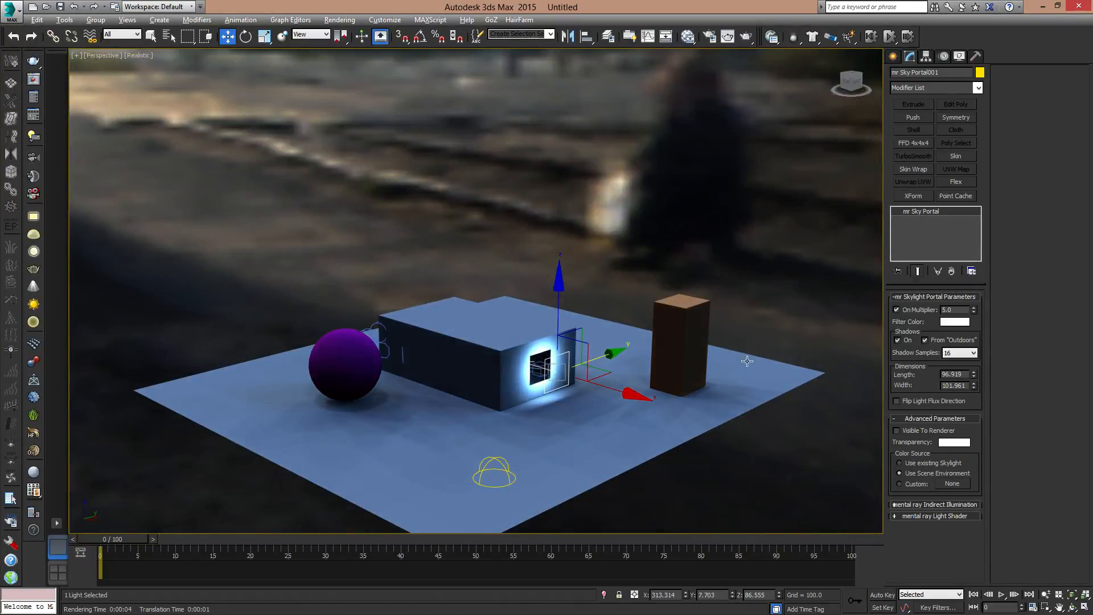
left_click(519, 340)
scroll(519, 341, "up", 8)
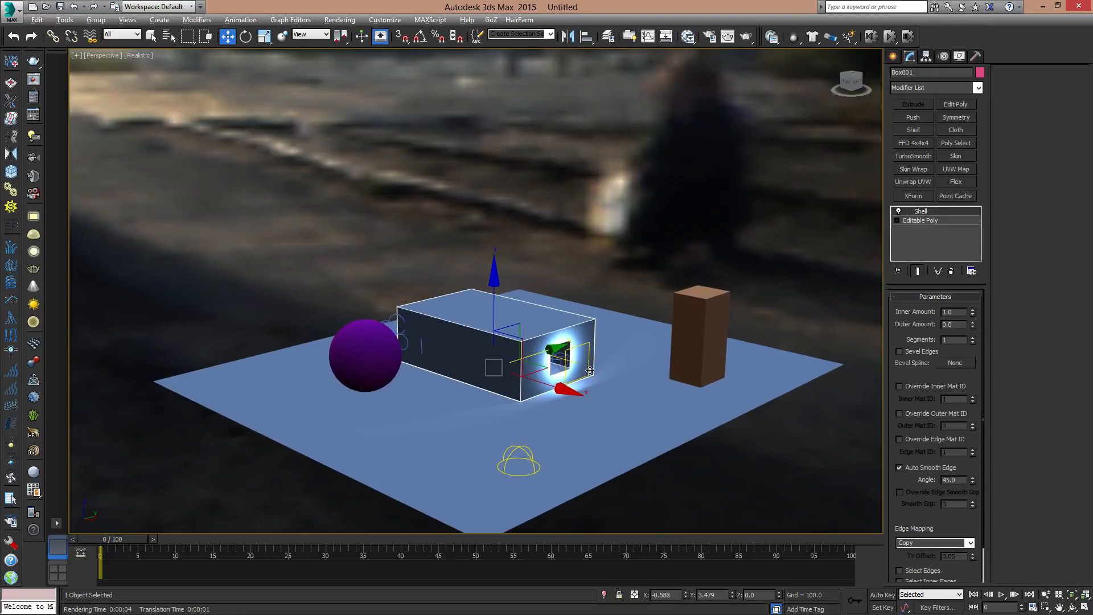
middle_click_drag(576, 344, 621, 396, "alt")
scroll(621, 395, "down", 8)
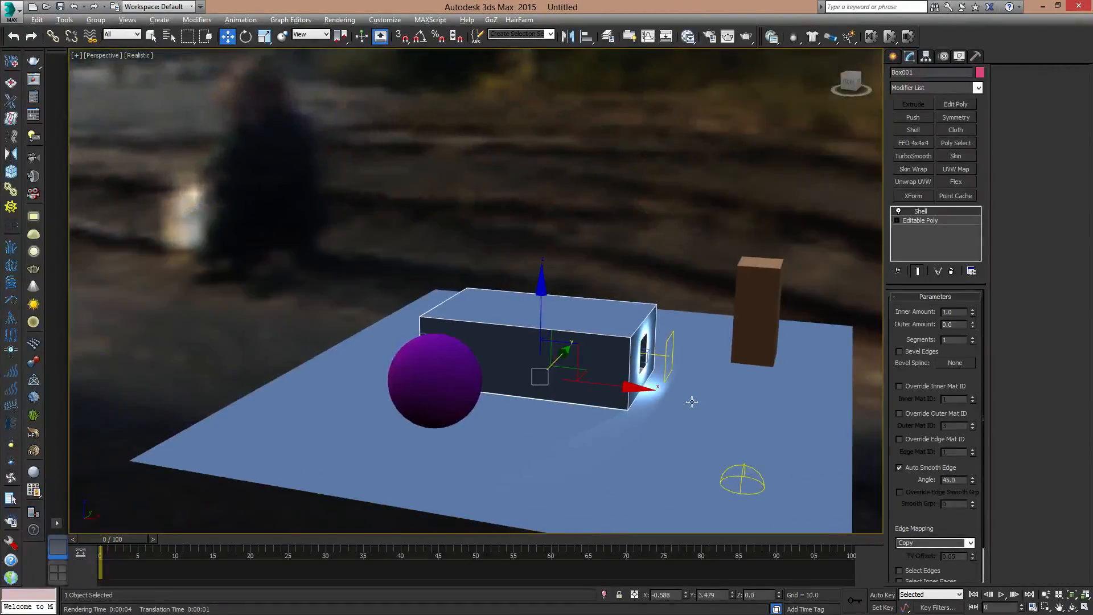
- Move the purple sphere along the X axis to about X 25.7, in front of the building's long wall
scroll(660, 428, "up", 8)
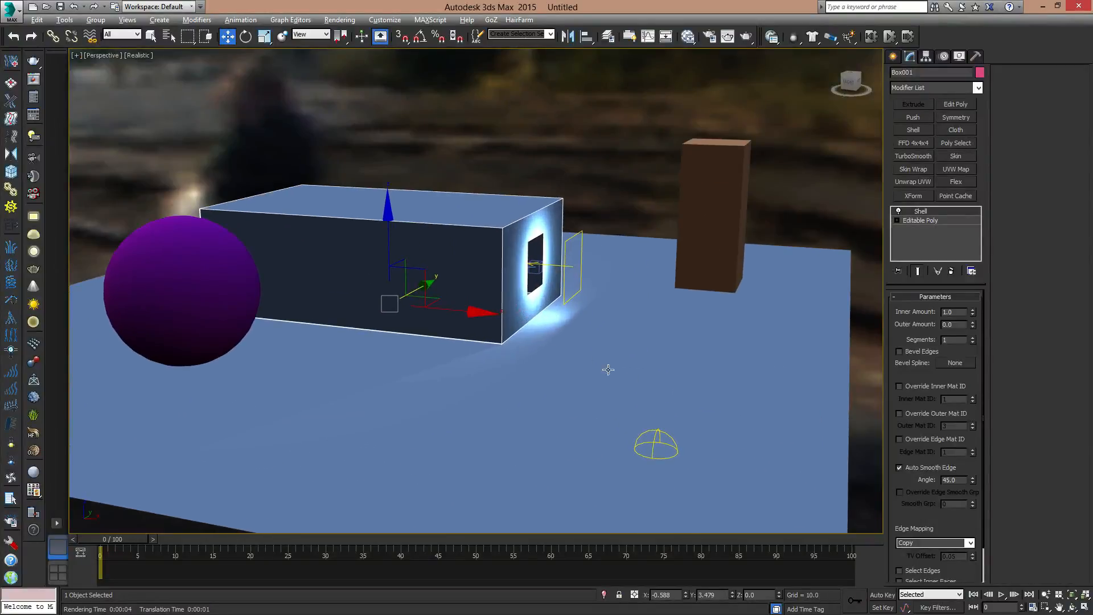
left_click(224, 286)
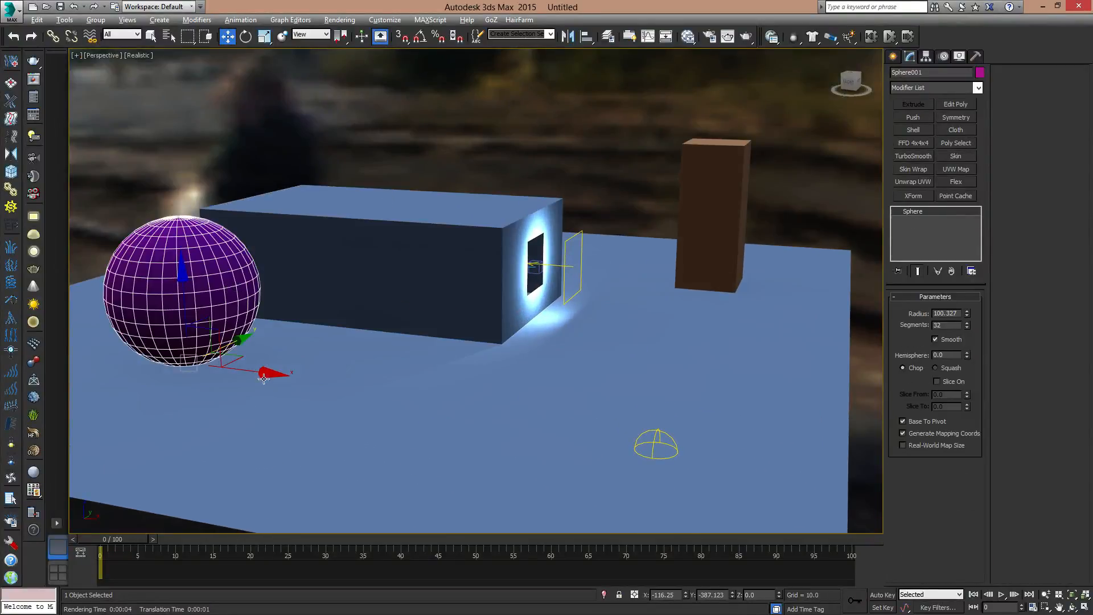
left_click_drag(247, 369, 345, 381)
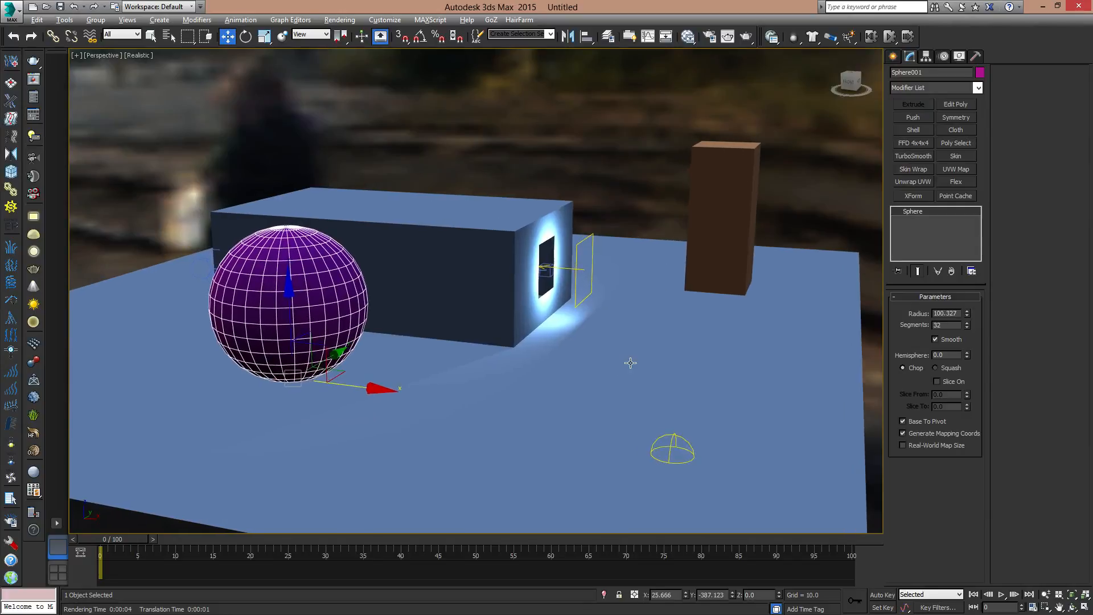
- Create a mental ray Arch & Design material in the Slate Material Editor and assign it to the sphere
key("m")
left_click_drag(543, 129, 787, 93)
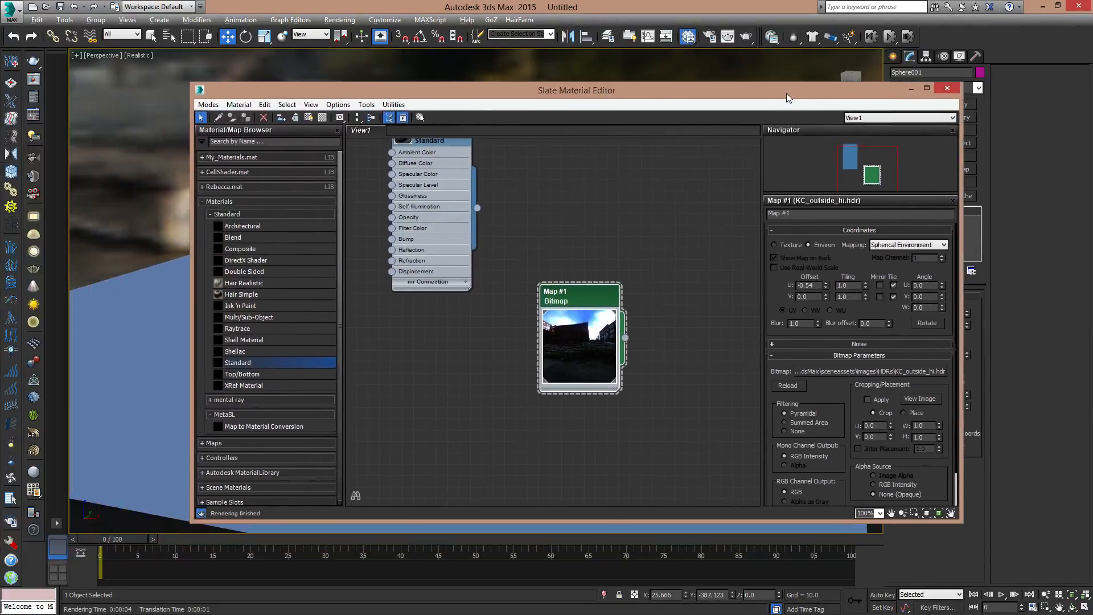
left_click_drag(963, 518, 850, 508)
left_click_drag(588, 308, 577, 149)
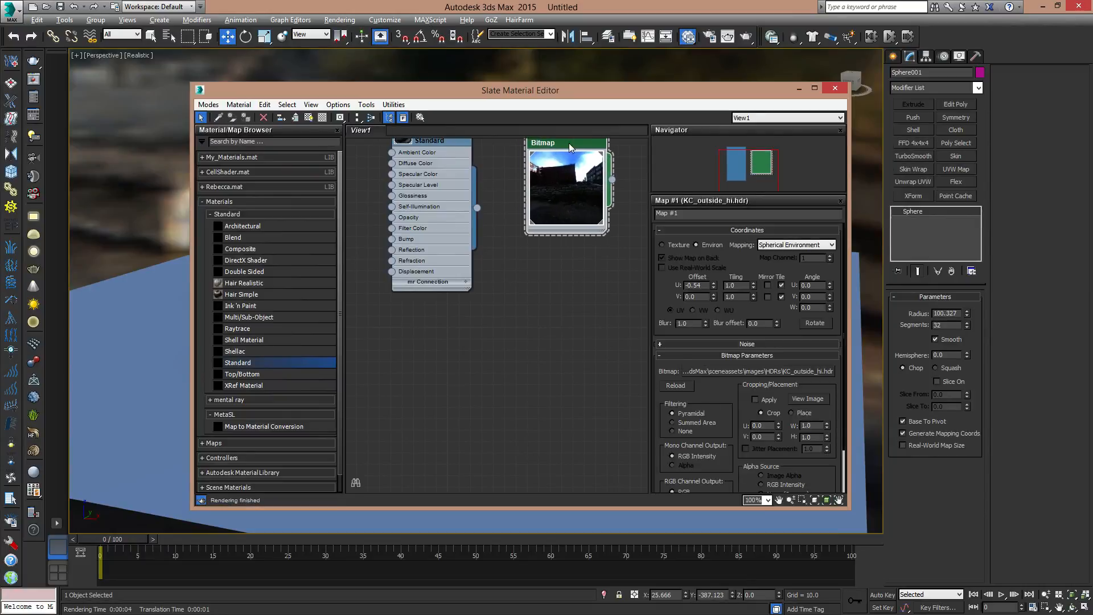
left_click(209, 215)
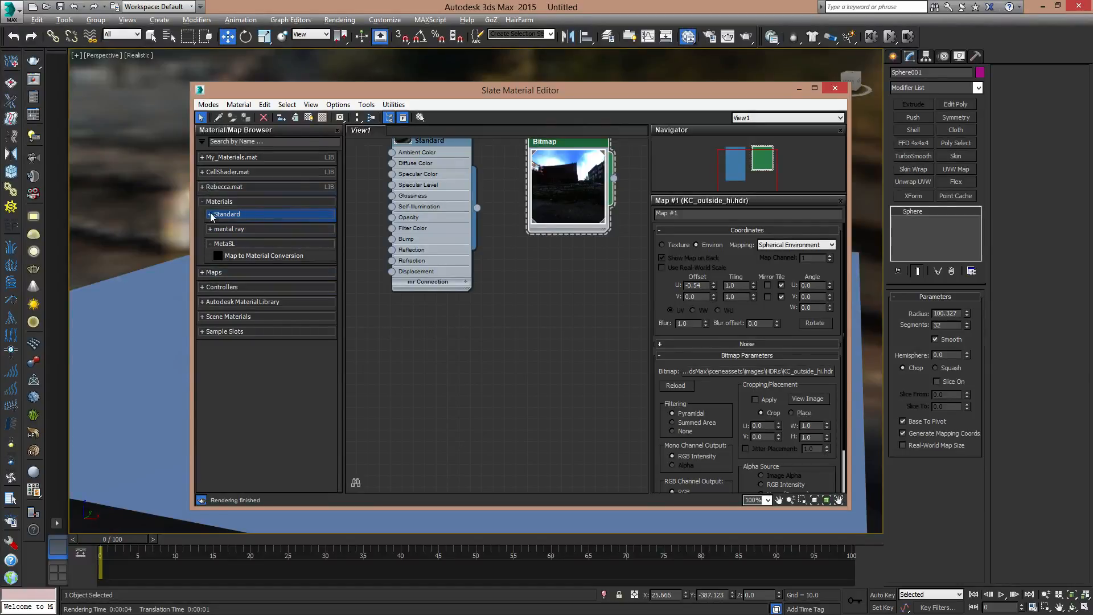
left_click(212, 228)
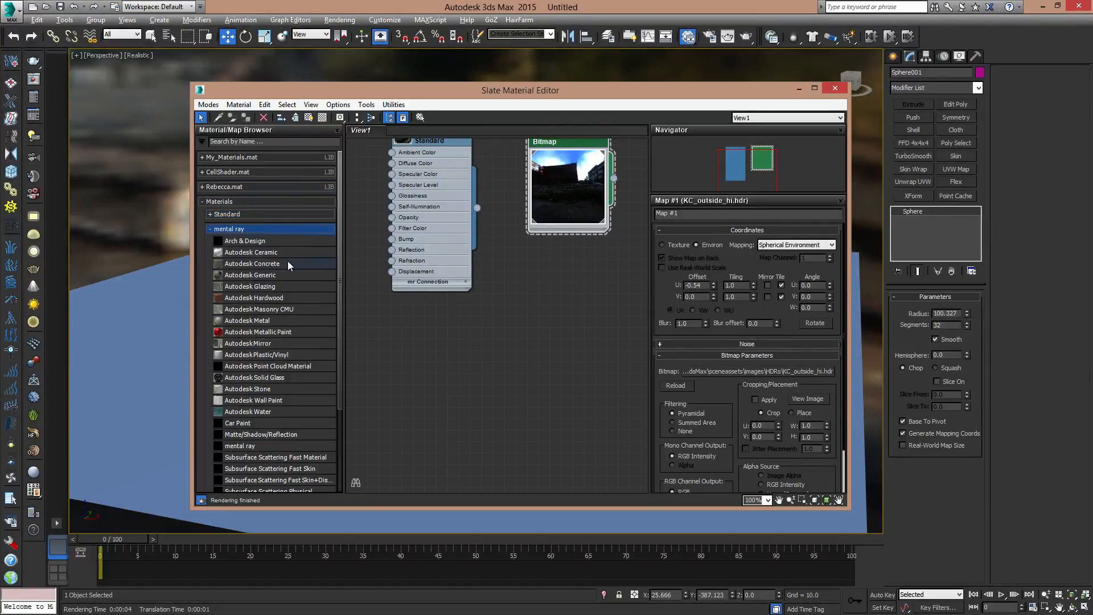
left_click_drag(249, 242, 581, 356)
middle_click_drag(580, 355, 497, 256)
left_click(835, 88)
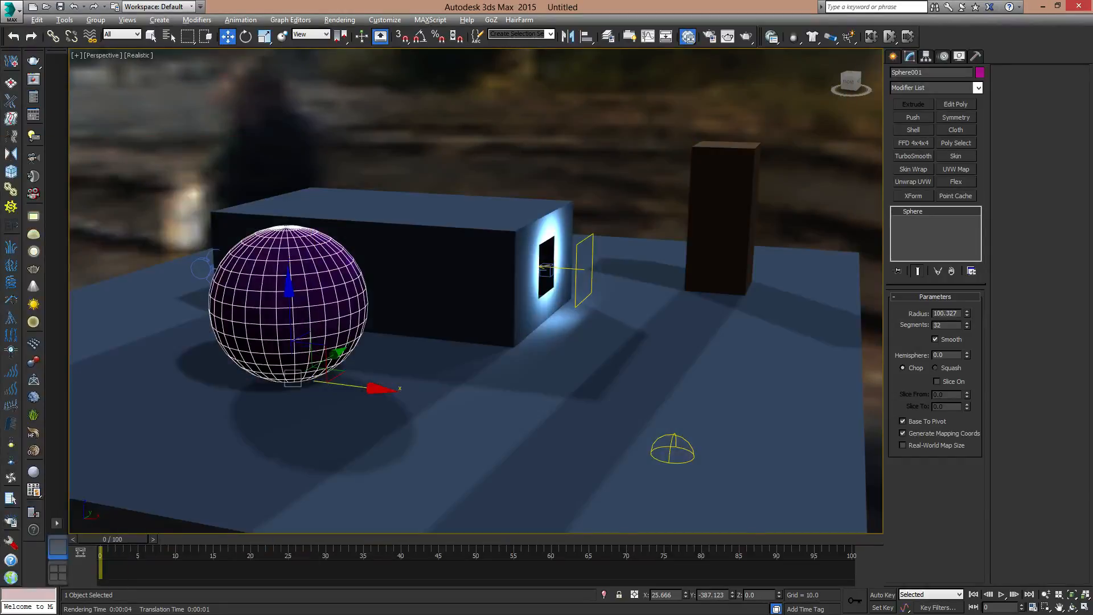
middle_click_drag(87, 243, 211, 276)
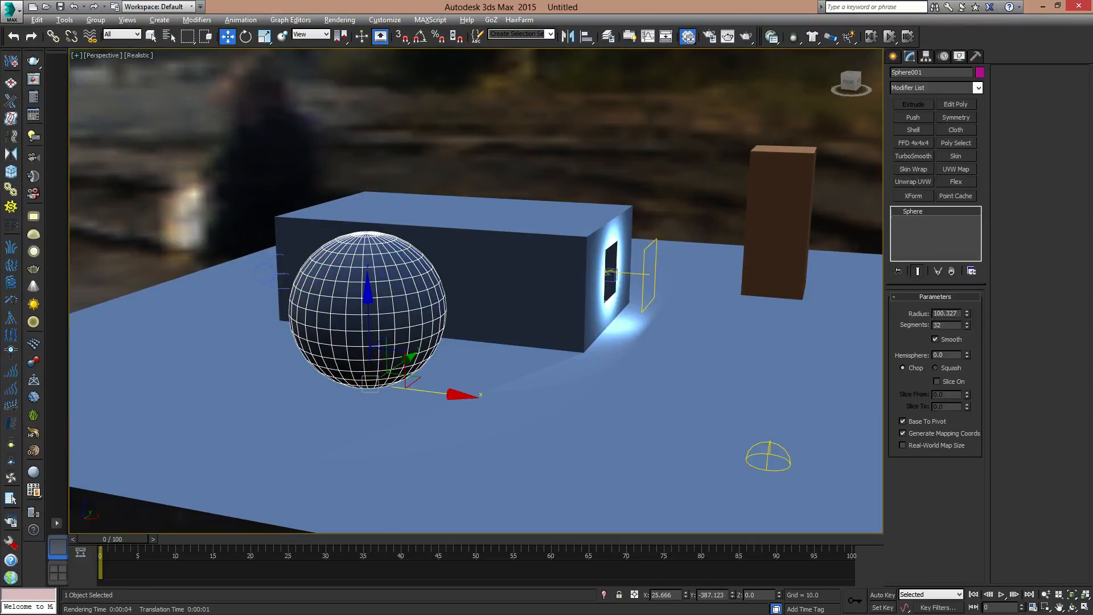
- Reopen the Slate Material Editor, shrink its window and place it beside the sphere so the sphere stays visible
key("m")
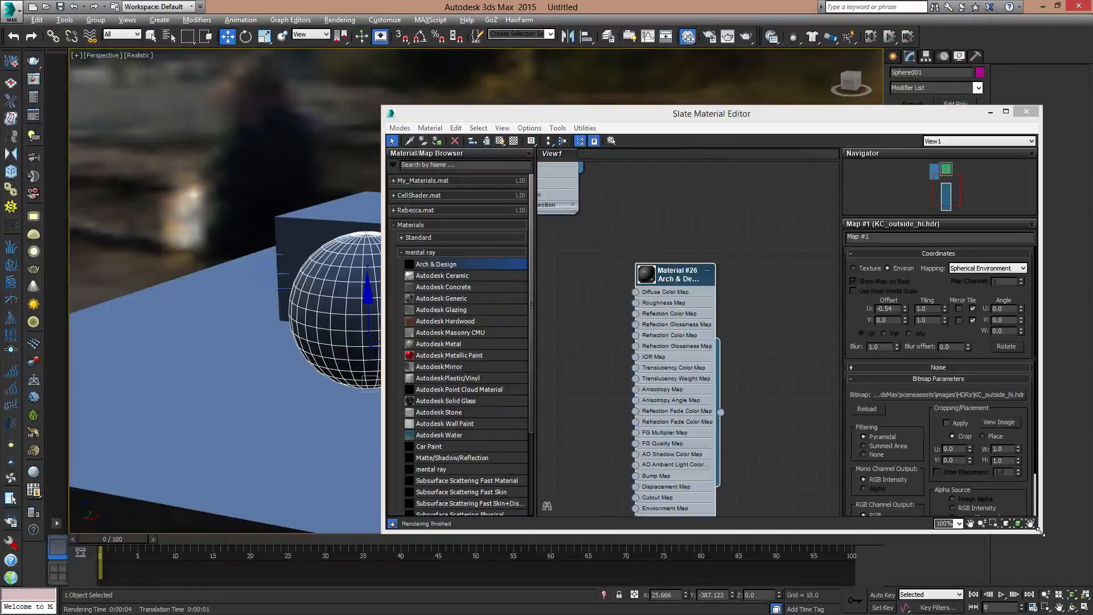
left_click_drag(1046, 539, 925, 448)
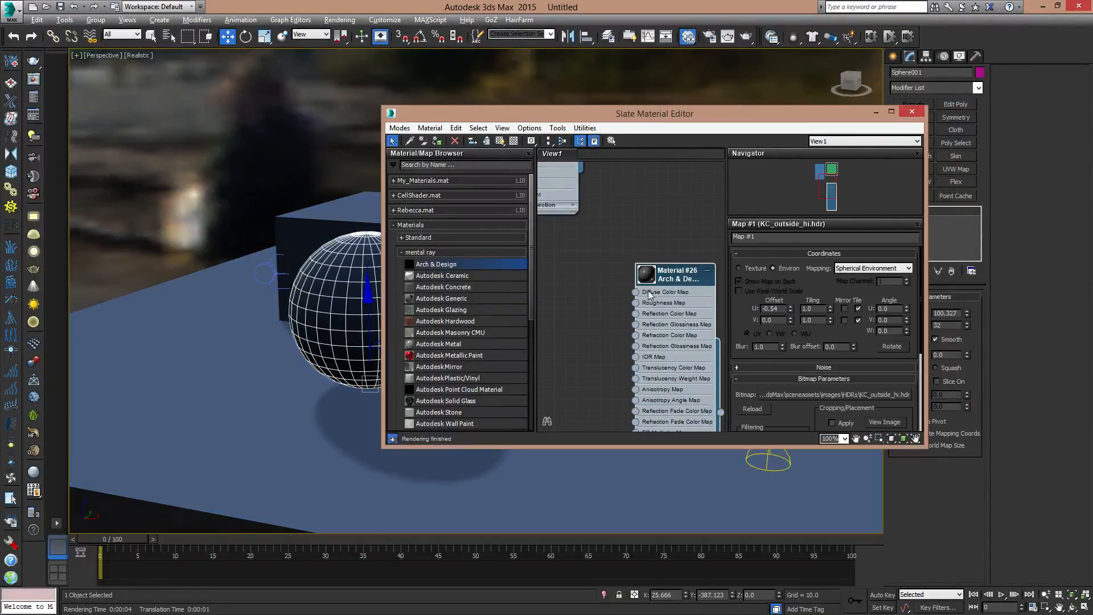
left_click_drag(659, 277, 643, 206)
left_click_drag(746, 120, 415, 64)
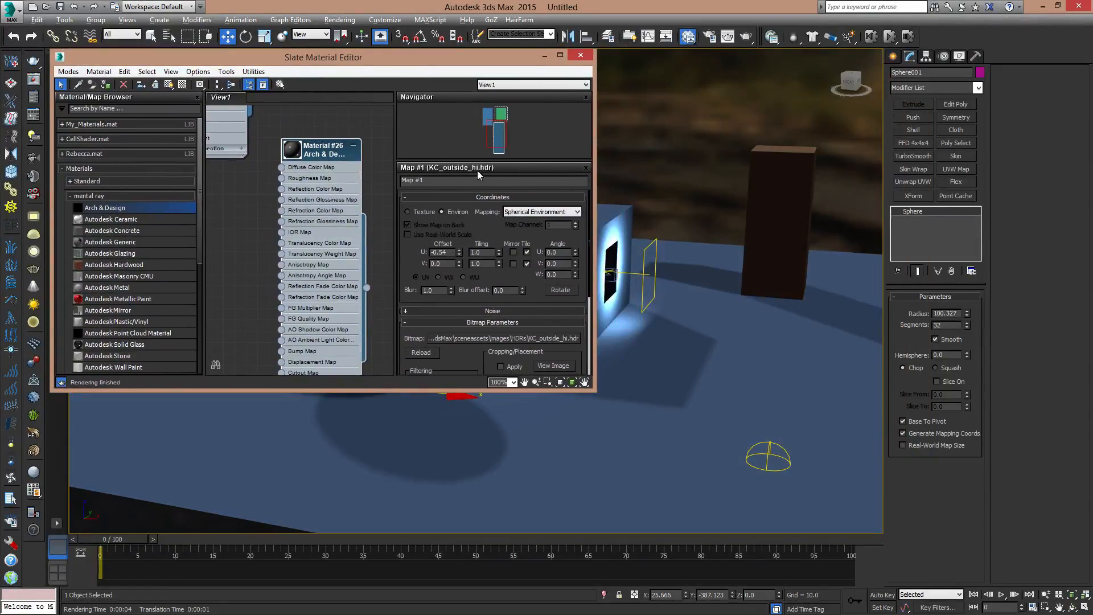
left_click_drag(414, 60, 870, 57)
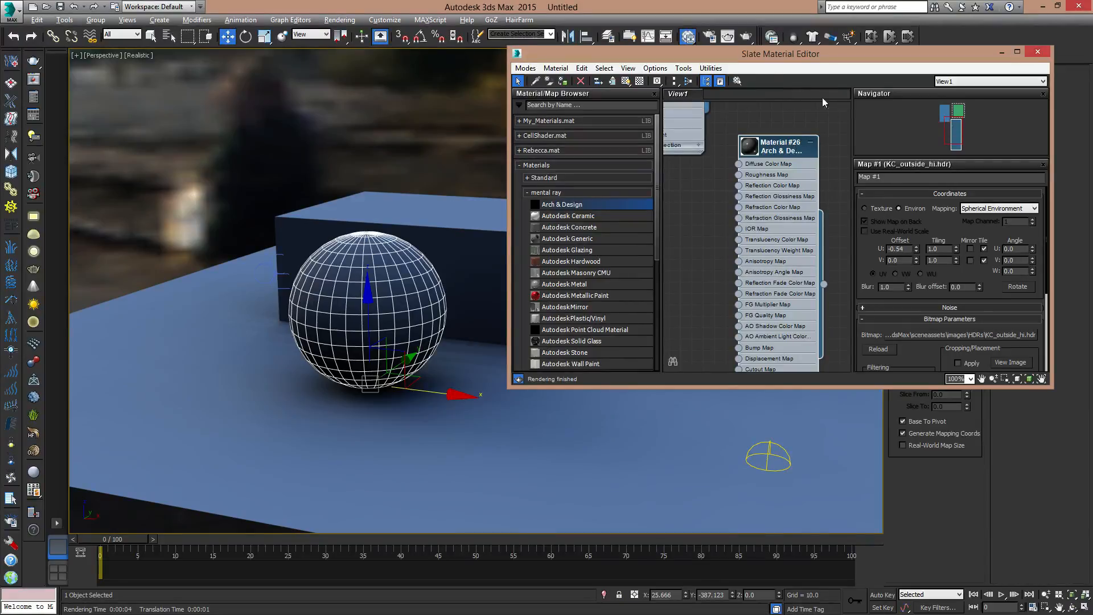
left_click_drag(776, 62, 769, 90)
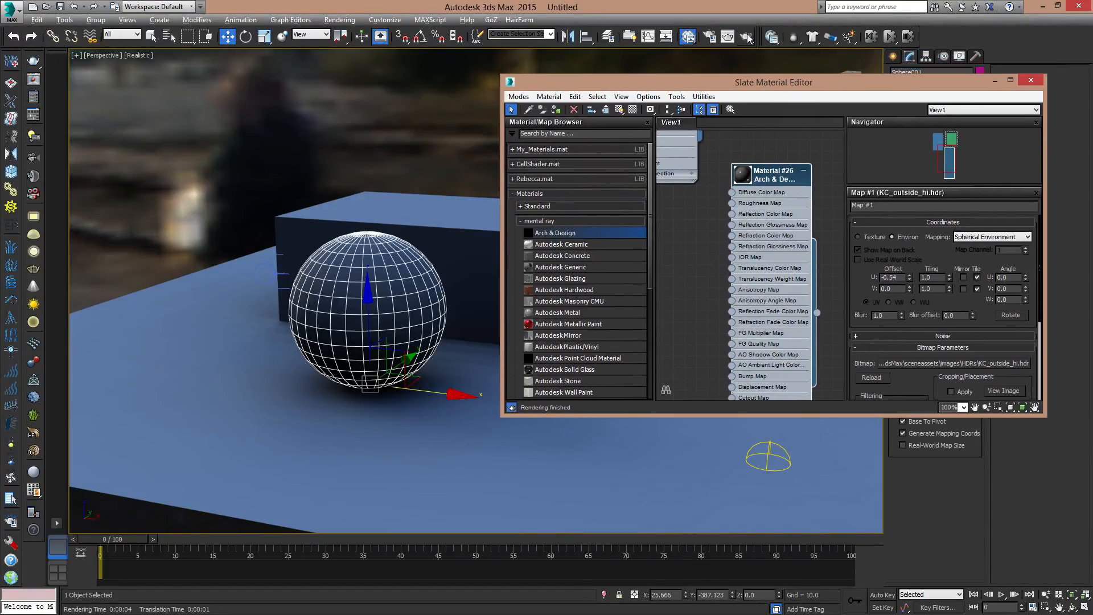
- Switch the mental ray render setup to Active Shade Mode, start an ActiveShade rendering and set its window apart from the material editor
left_click(710, 37)
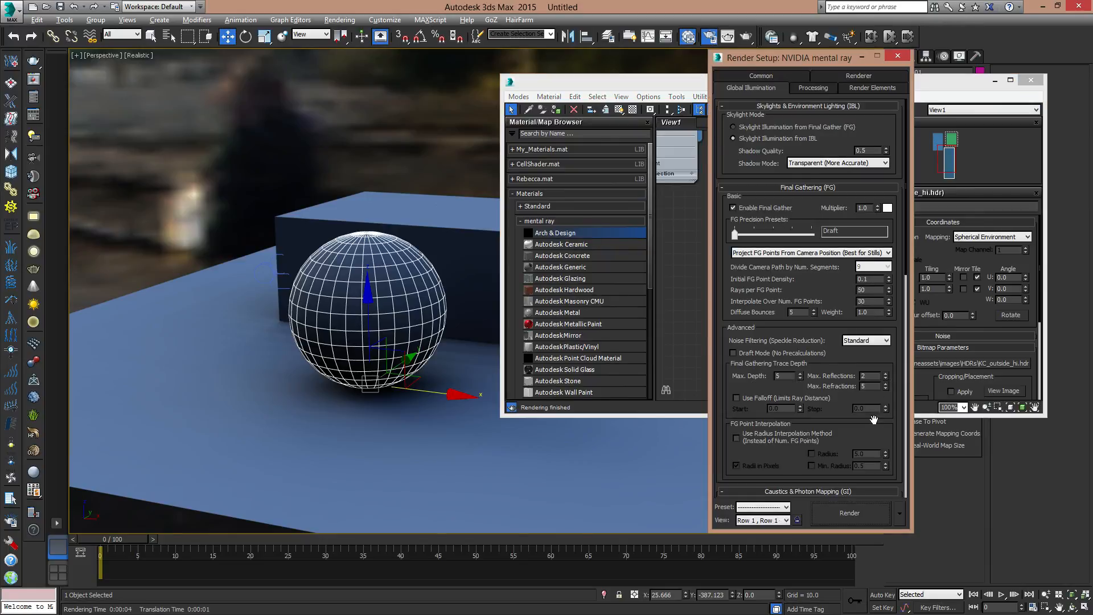
left_click(898, 516)
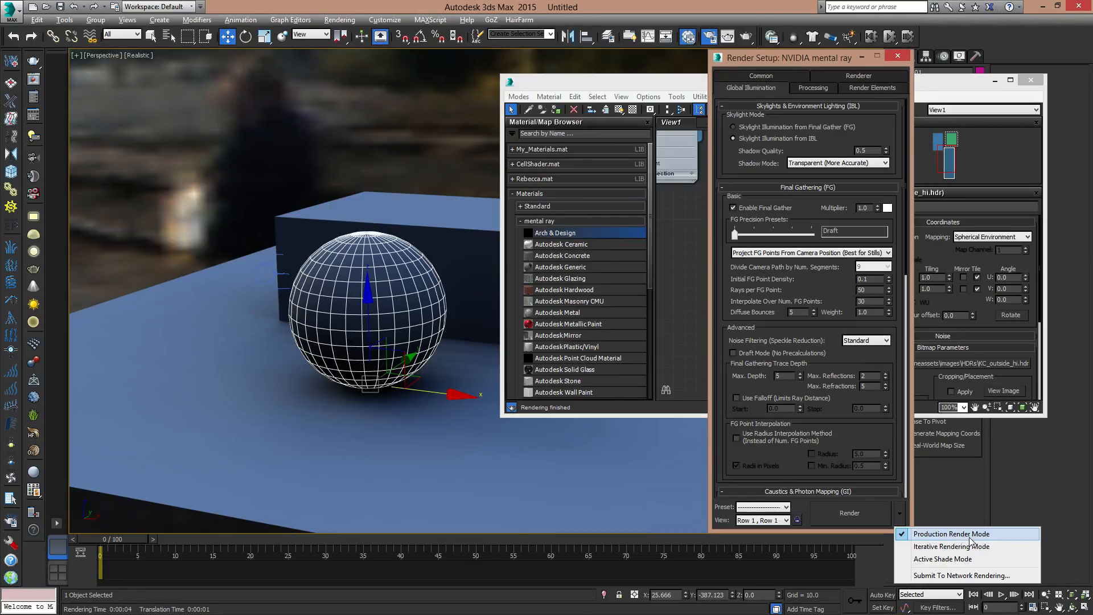
left_click(940, 560)
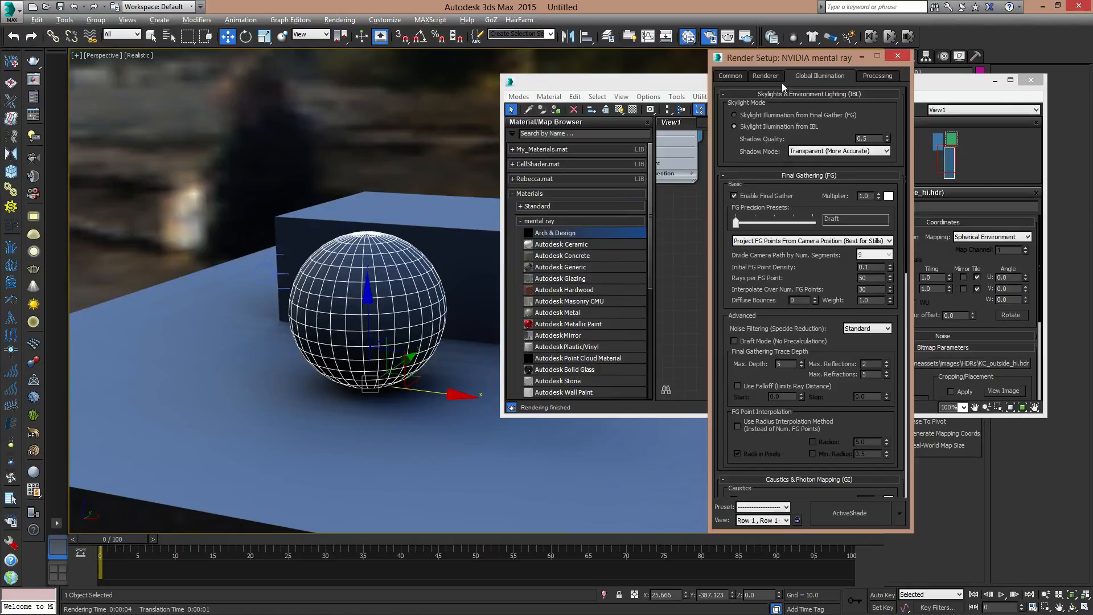
left_click(765, 76)
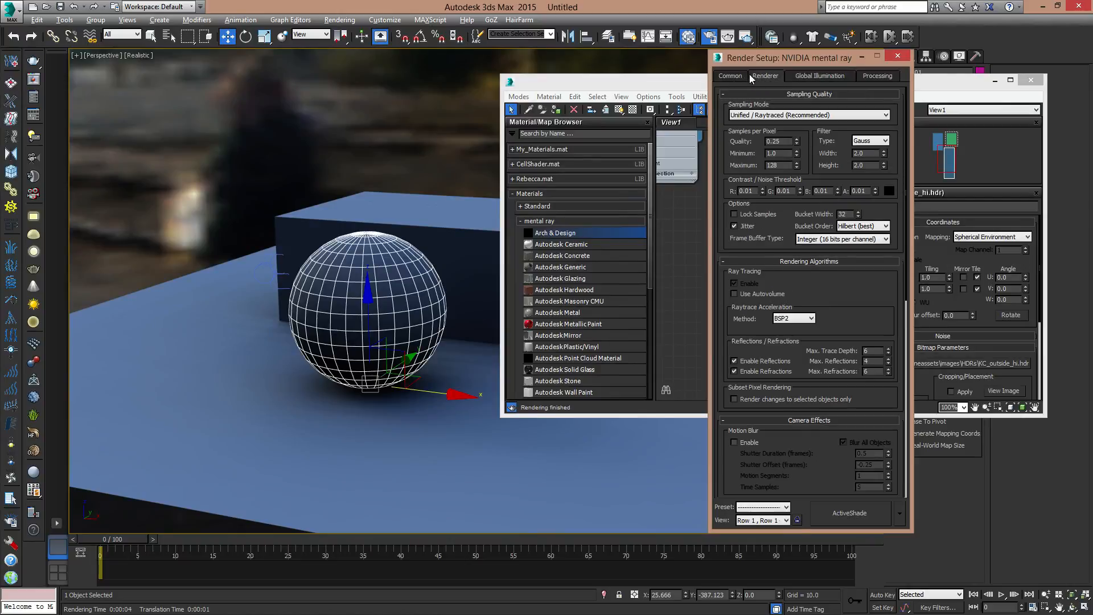
left_click(742, 75)
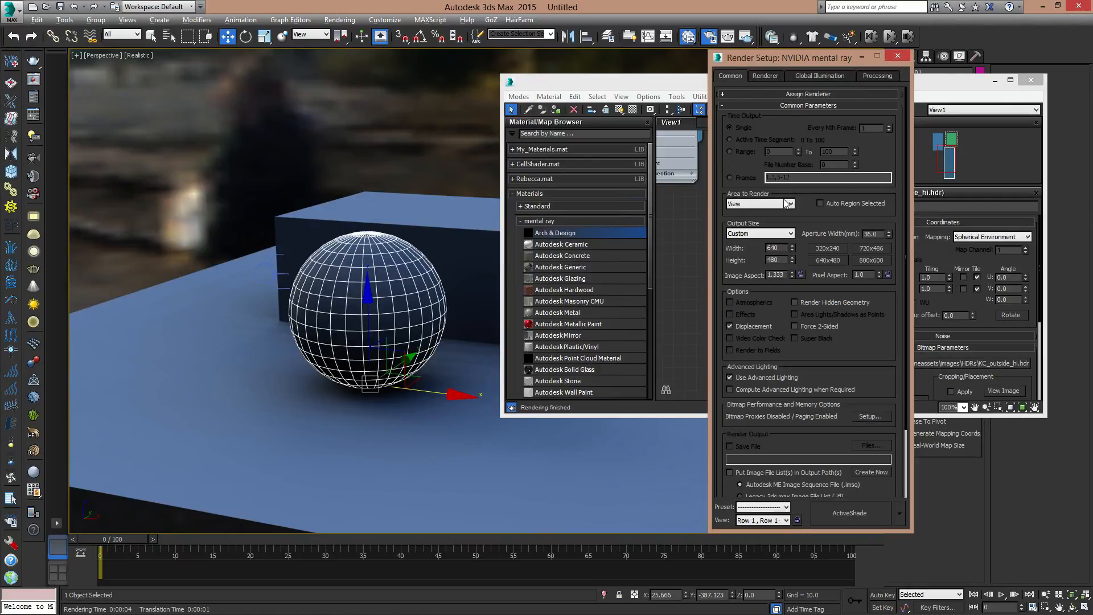
left_click(849, 515)
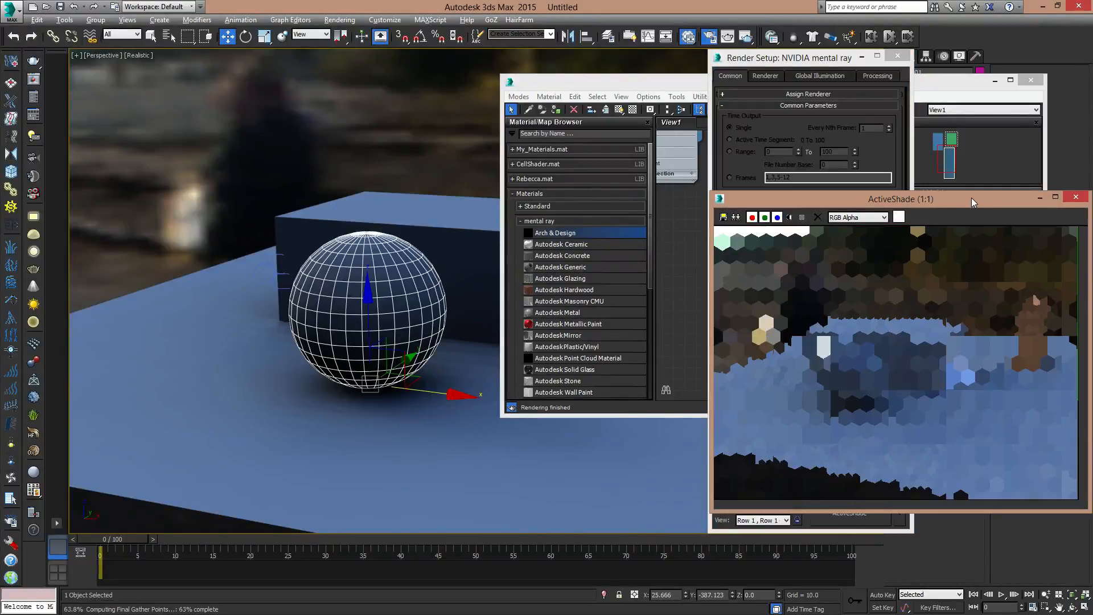
left_click_drag(972, 199, 292, 53)
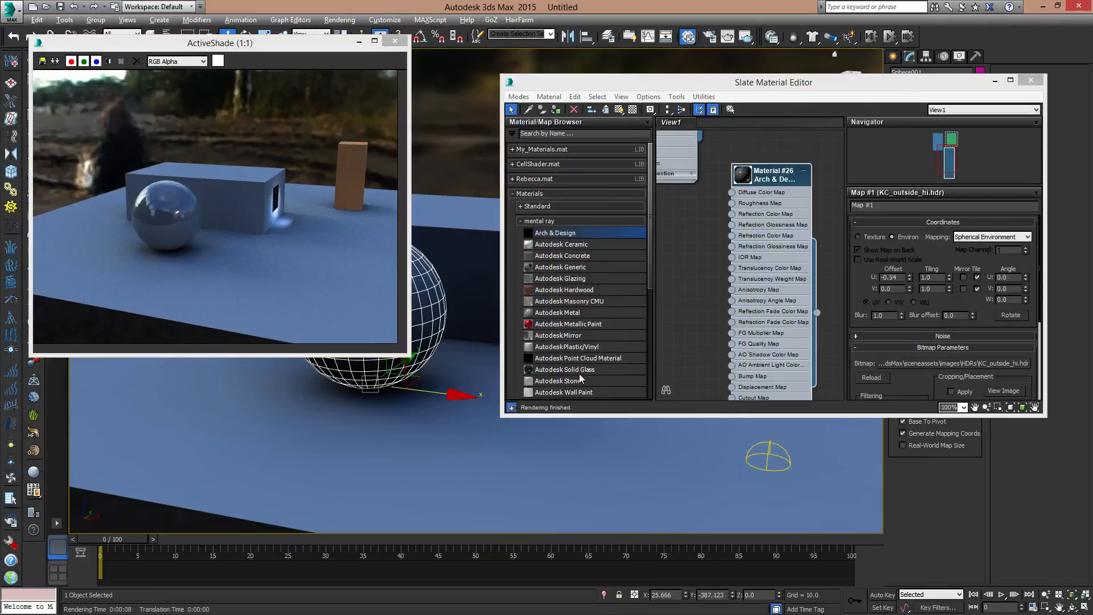
- Minimise the material editor and move the sphere along the X axis to about X -218.2, checking the ActiveShade reflections
left_click(995, 81)
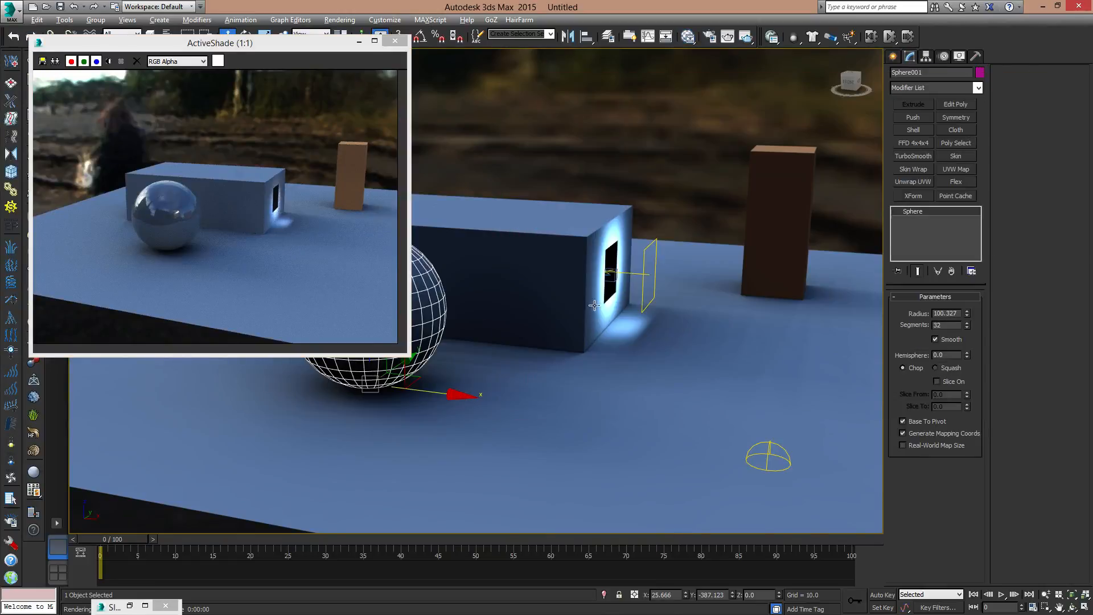
middle_click_drag(502, 295, 663, 369, "alt")
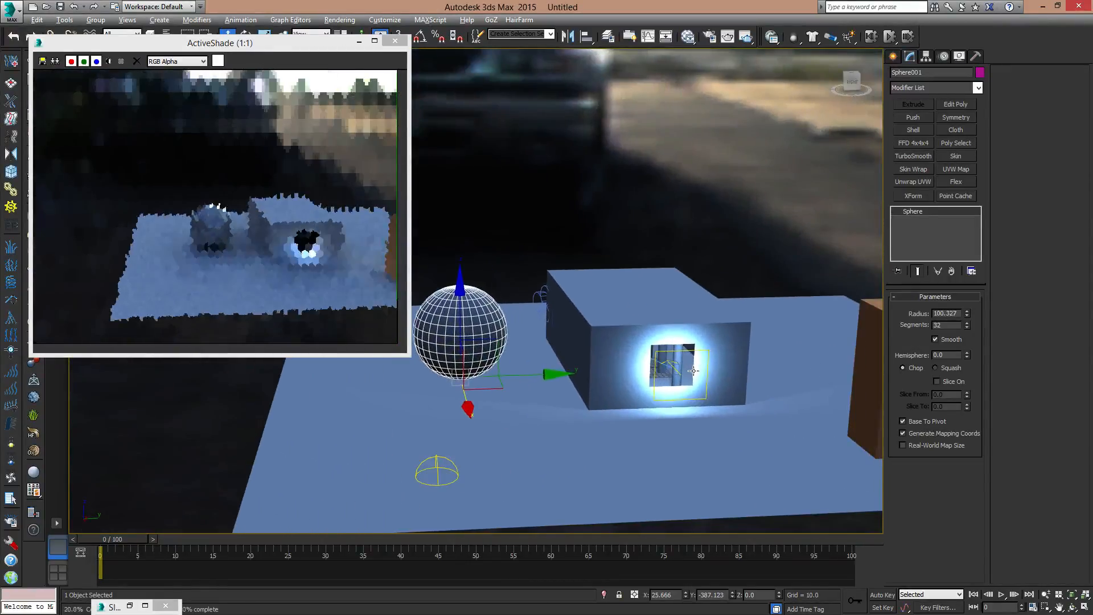
scroll(593, 406, "up", 3)
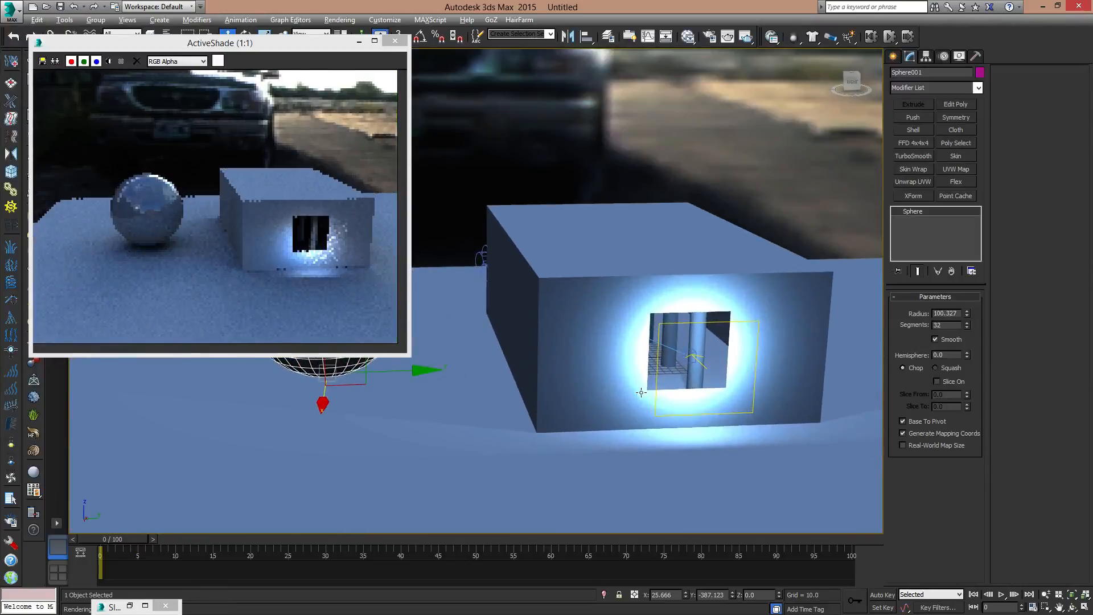
middle_click_drag(473, 408, 728, 393, "alt")
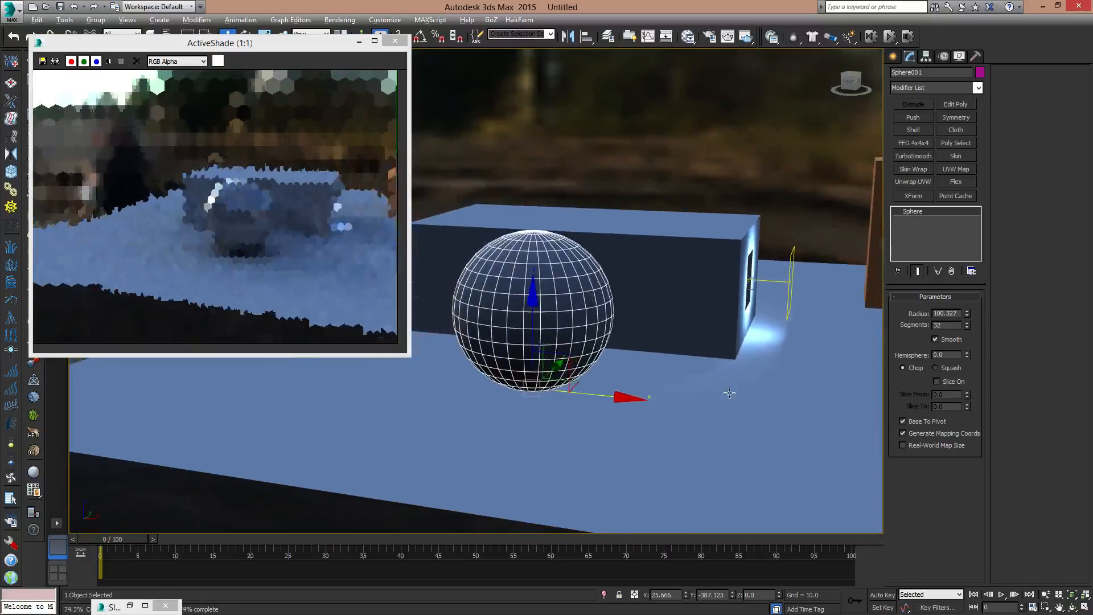
middle_click_drag(625, 369, 710, 373, "alt")
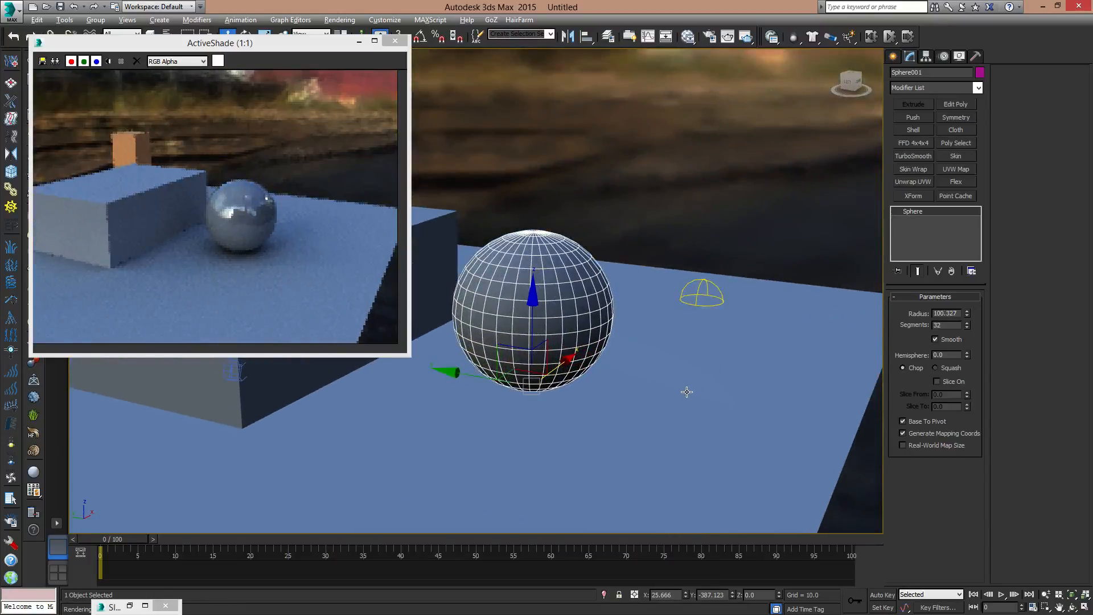
middle_click_drag(745, 361, 683, 362, "alt")
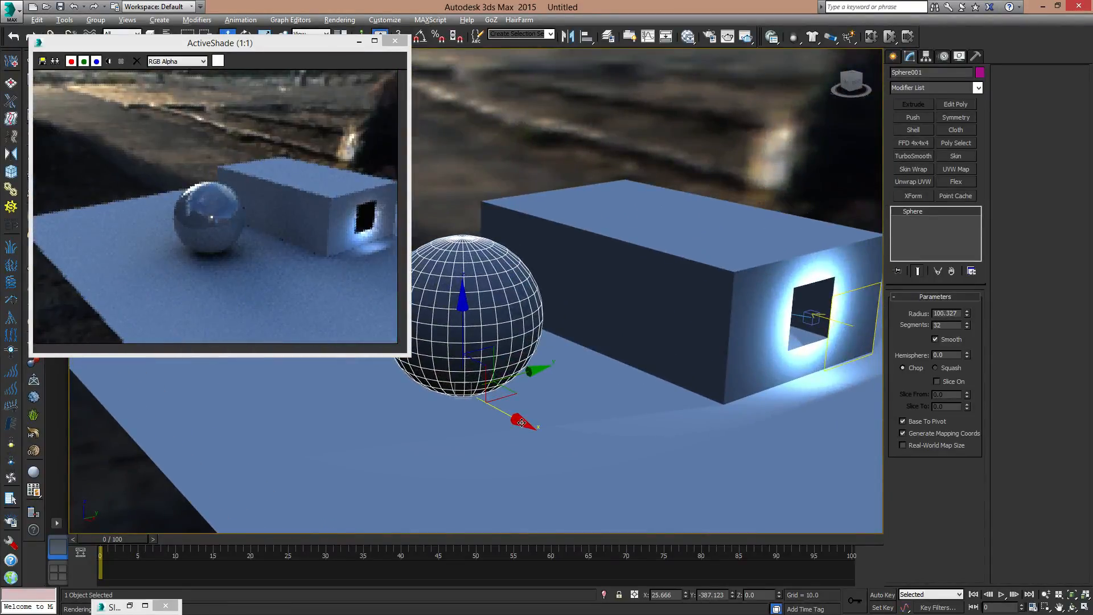
left_click_drag(517, 421, 701, 428)
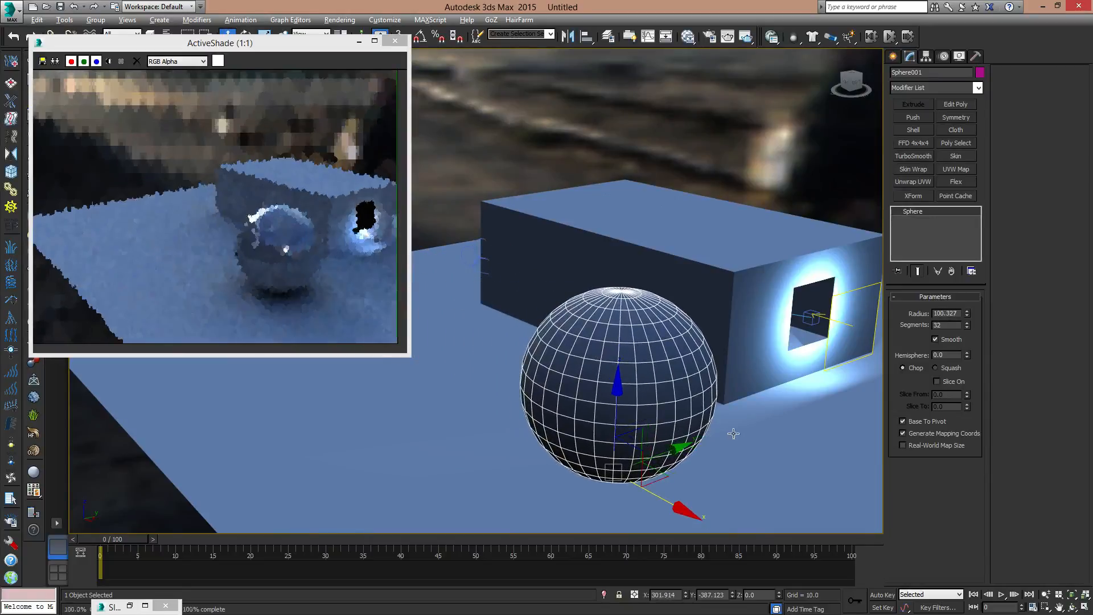
middle_click_drag(733, 434, 683, 416)
left_click_drag(631, 494, 403, 393)
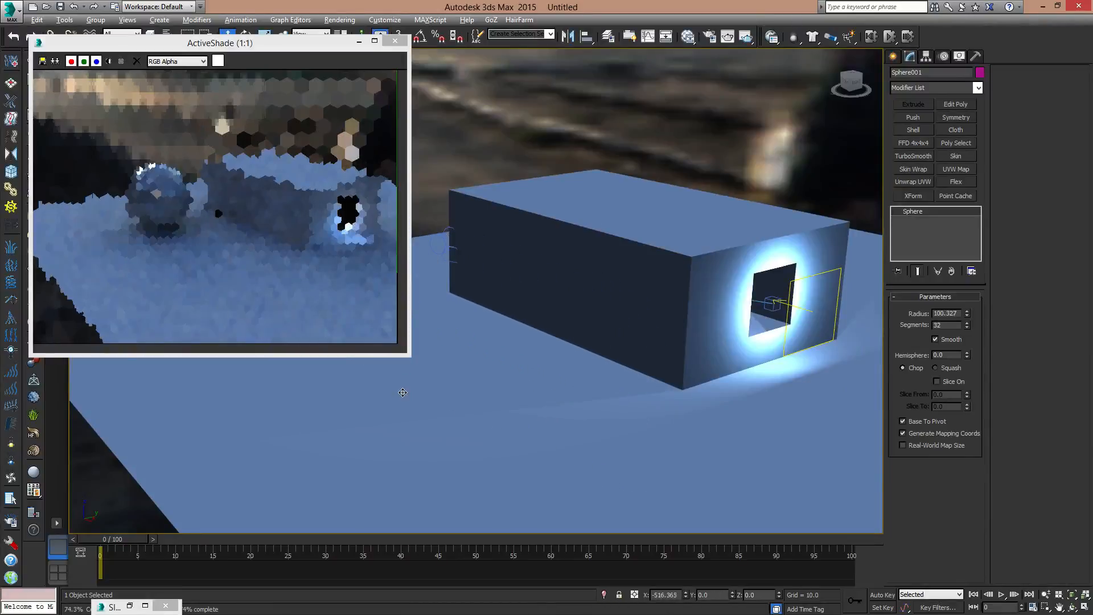
middle_click_drag(643, 330, 843, 354)
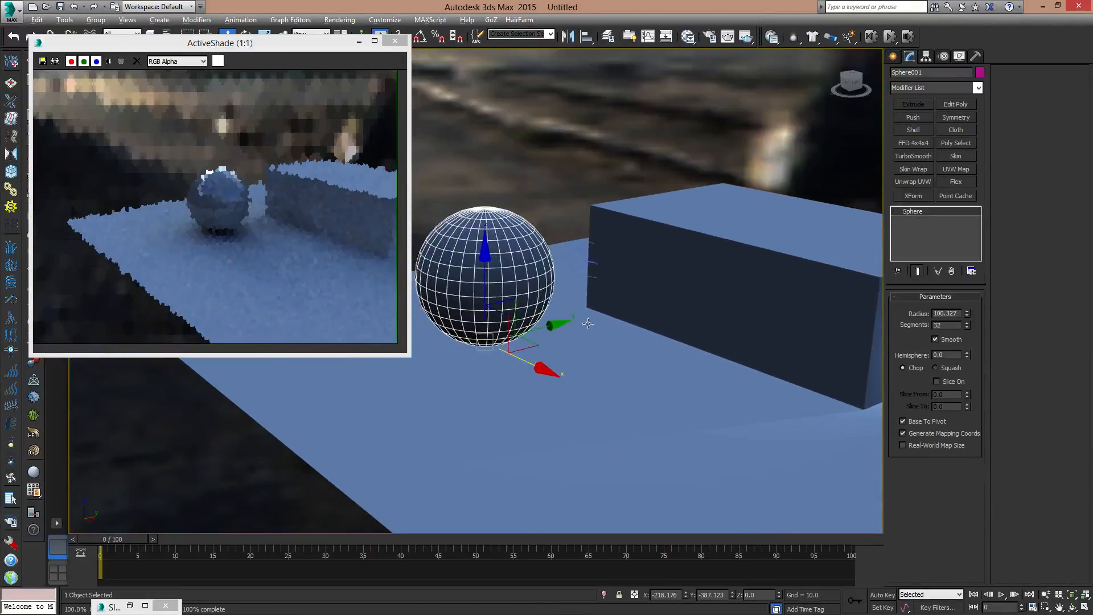
middle_click_drag(715, 315, 664, 348)
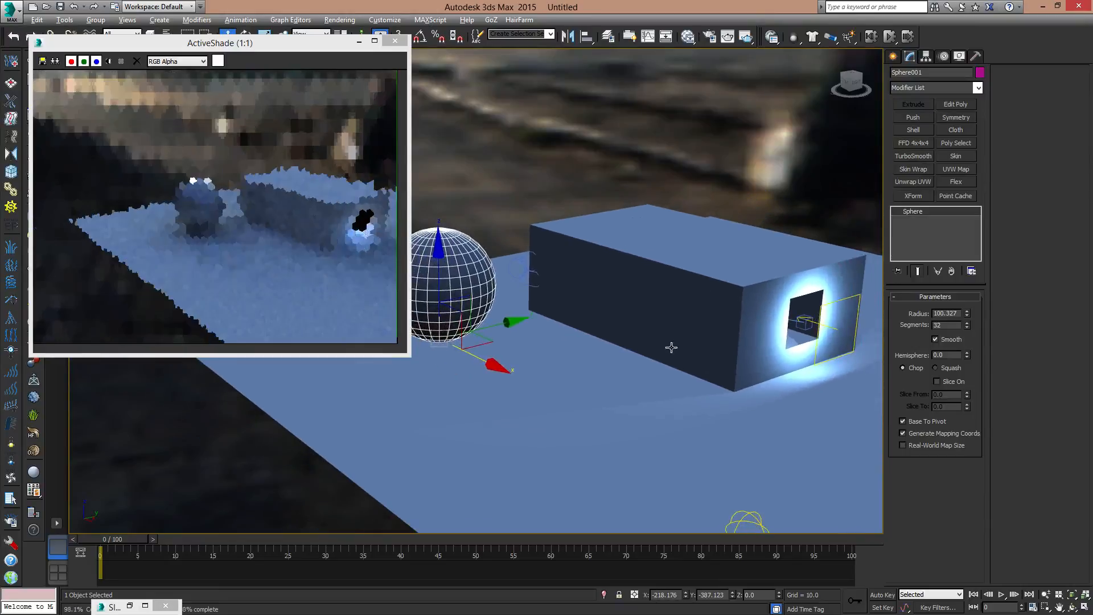
- Try green, red and purple as the Arch & Design material's diffuse color, and accept an orange of 1.0, 0.635, 0.0
key("m")
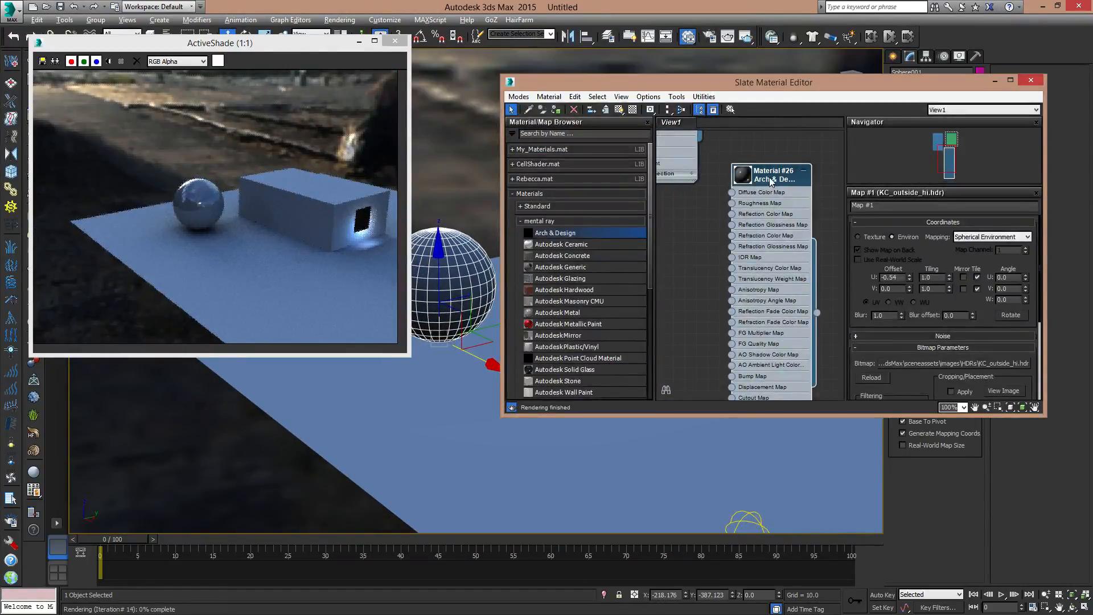
double_click(770, 181)
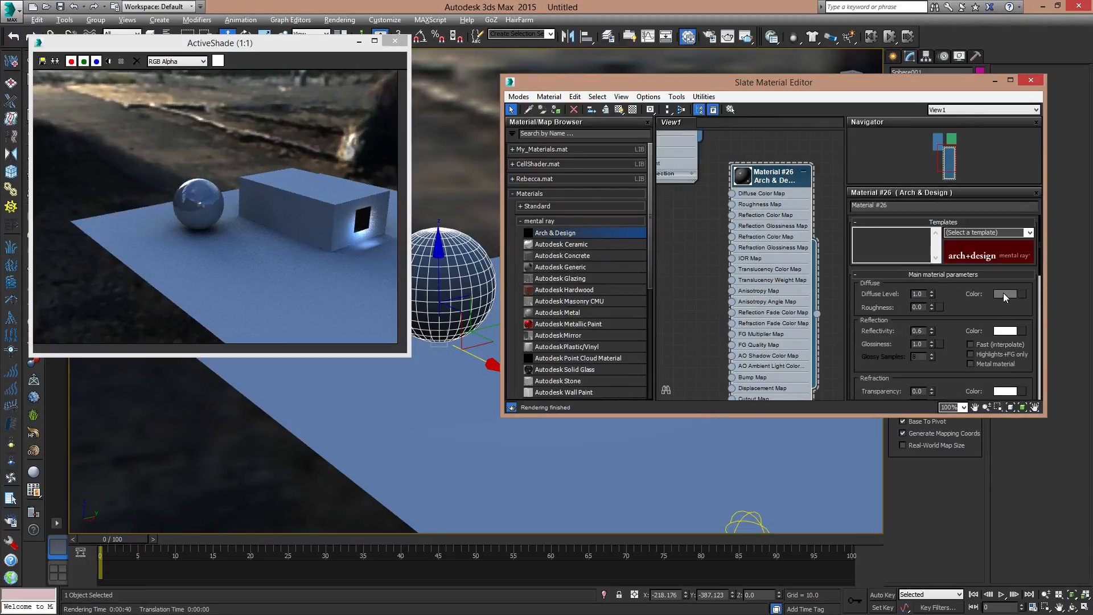
left_click(1005, 294)
left_click_drag(523, 124, 739, 166)
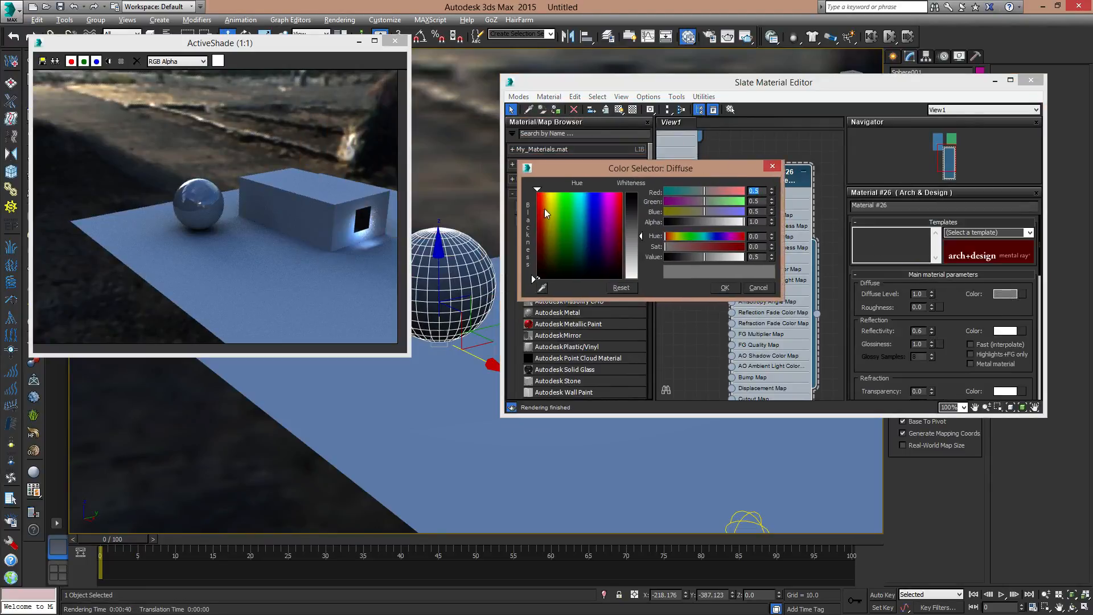
left_click_drag(545, 209, 569, 202)
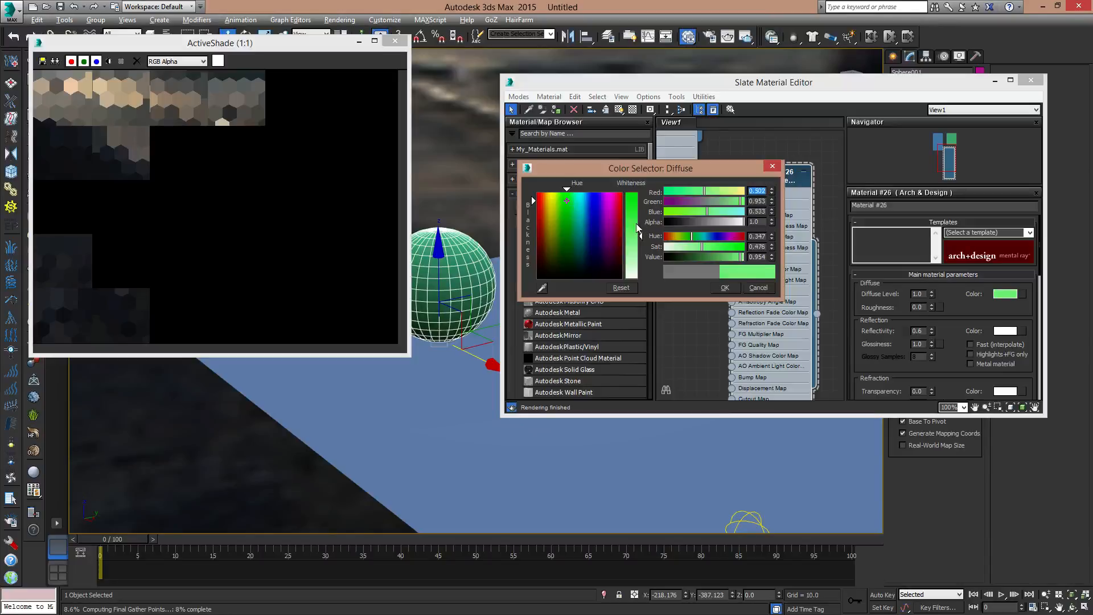
left_click_drag(638, 229, 639, 193)
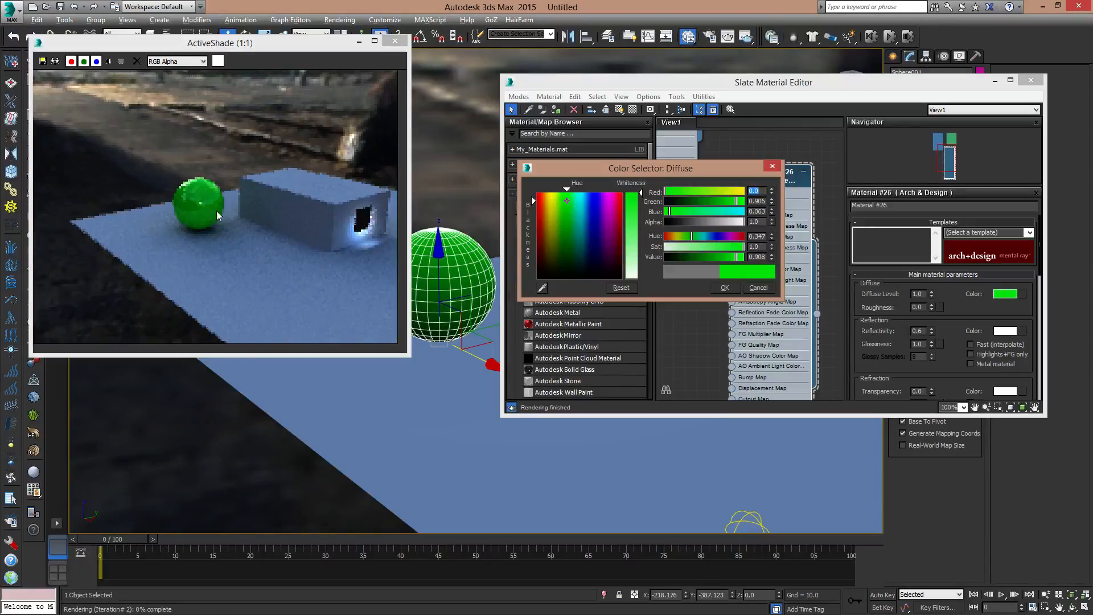
left_click_drag(539, 203, 535, 192)
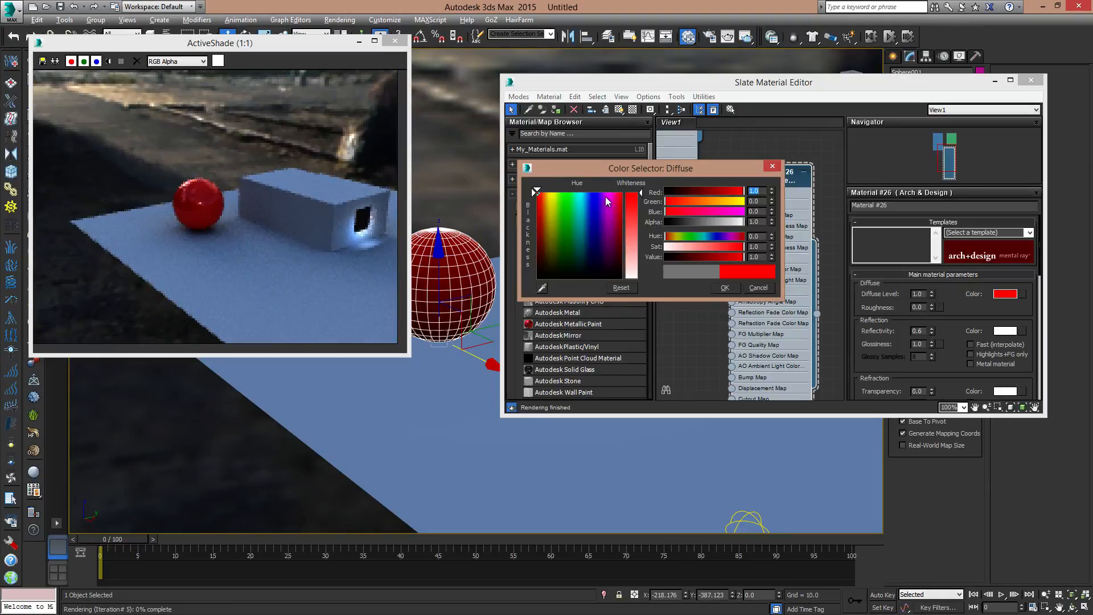
left_click_drag(608, 202, 606, 193)
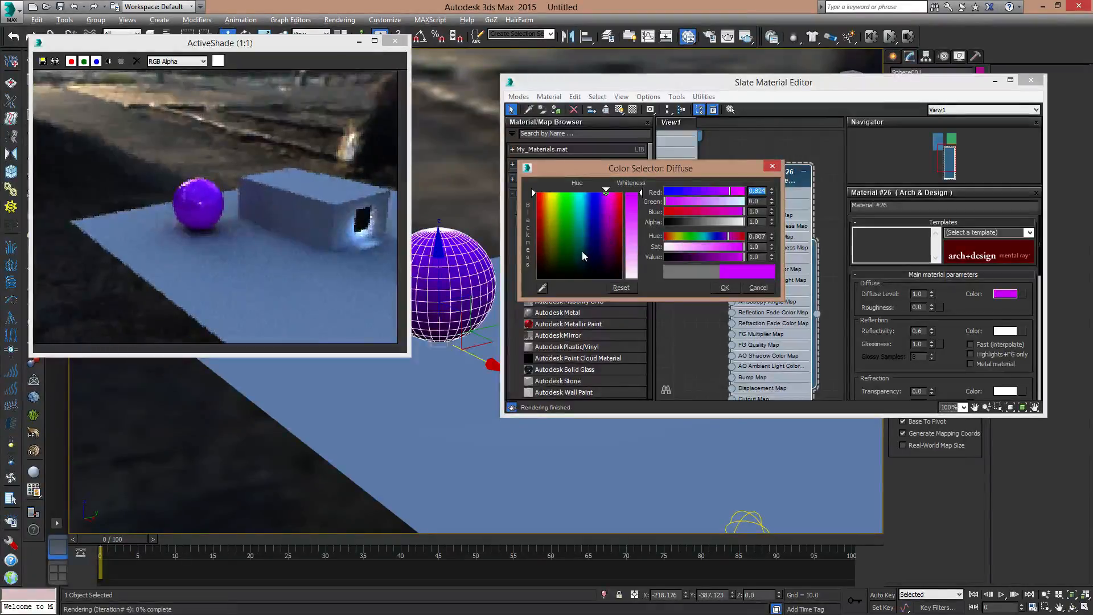
left_click(568, 242)
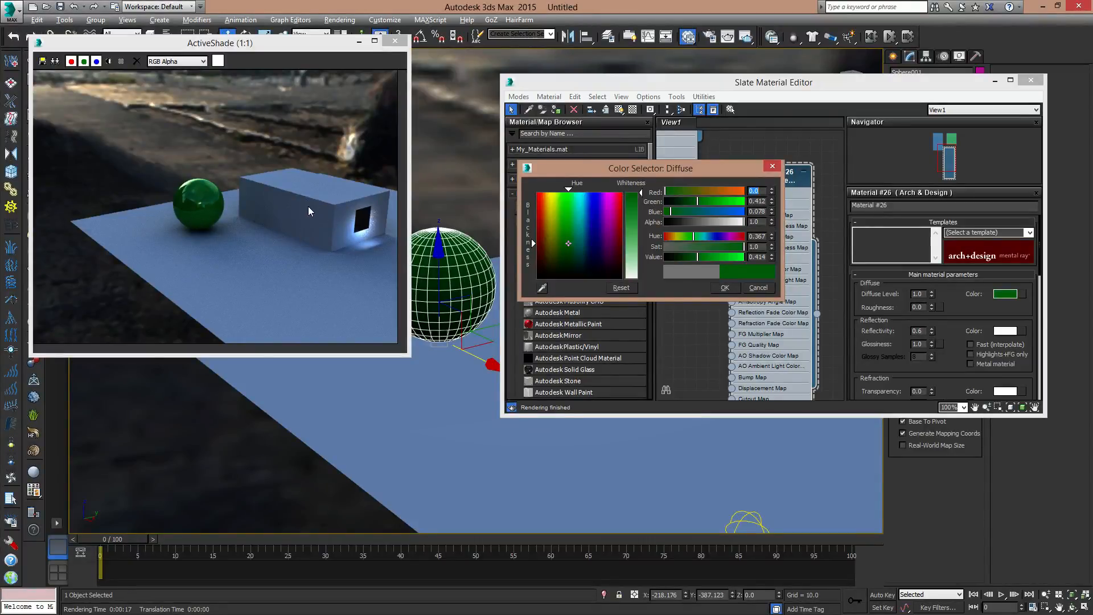
left_click_drag(584, 230, 546, 193)
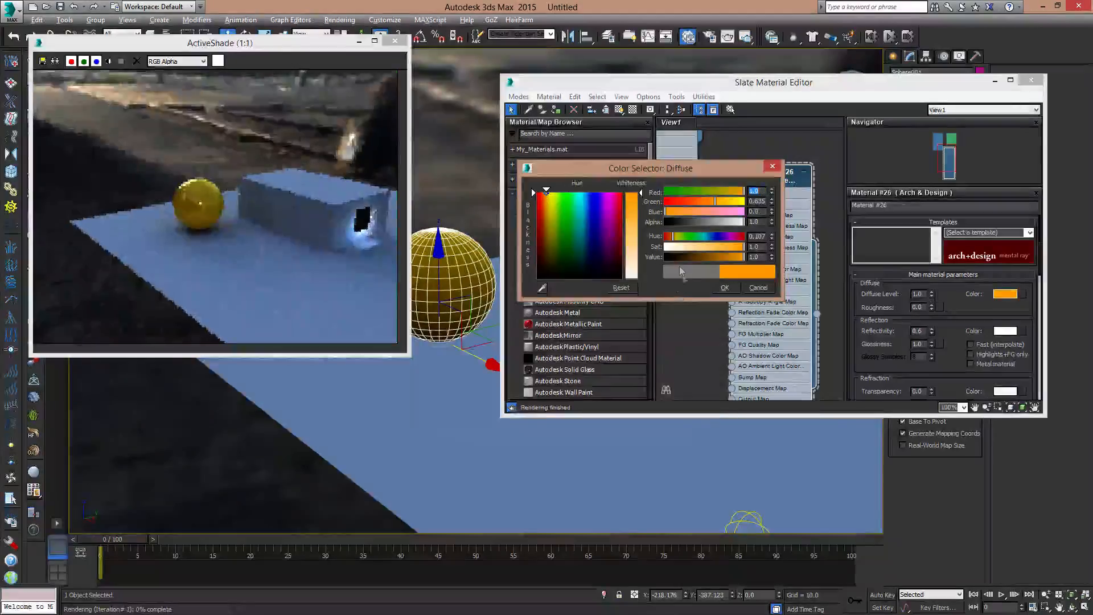
left_click(731, 287)
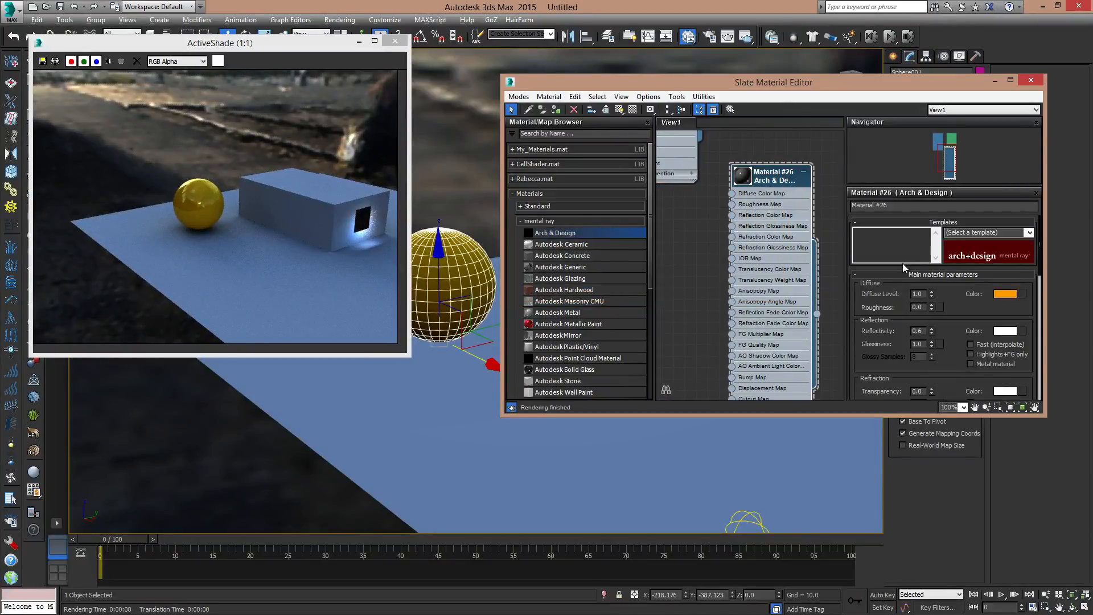
- Apply the Chrome template to the sphere's Arch & Design material and close the material editor
left_click(1030, 233)
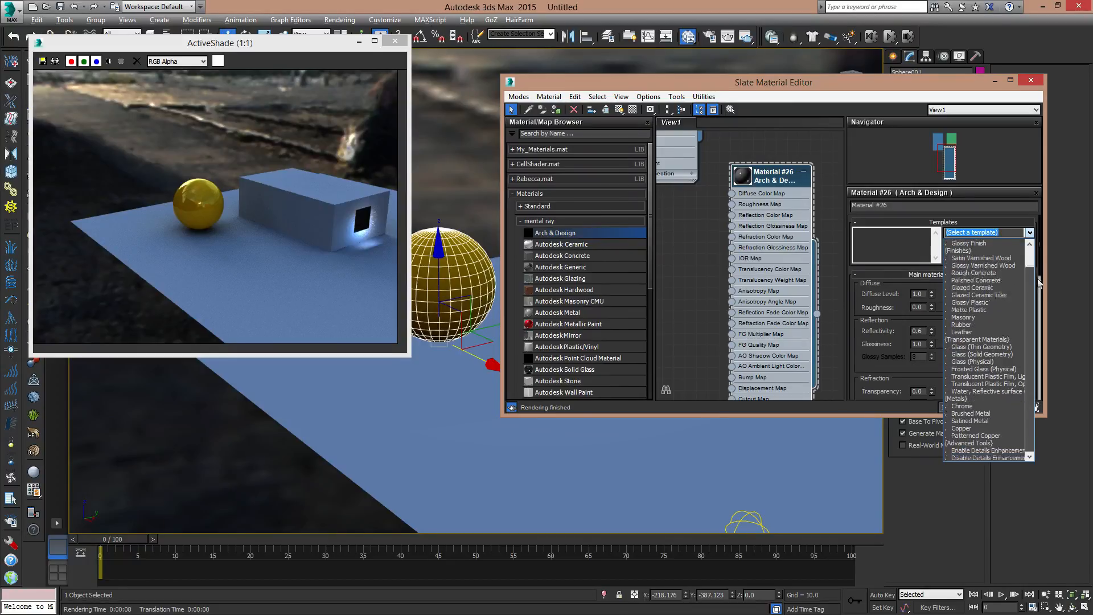
left_click(963, 406)
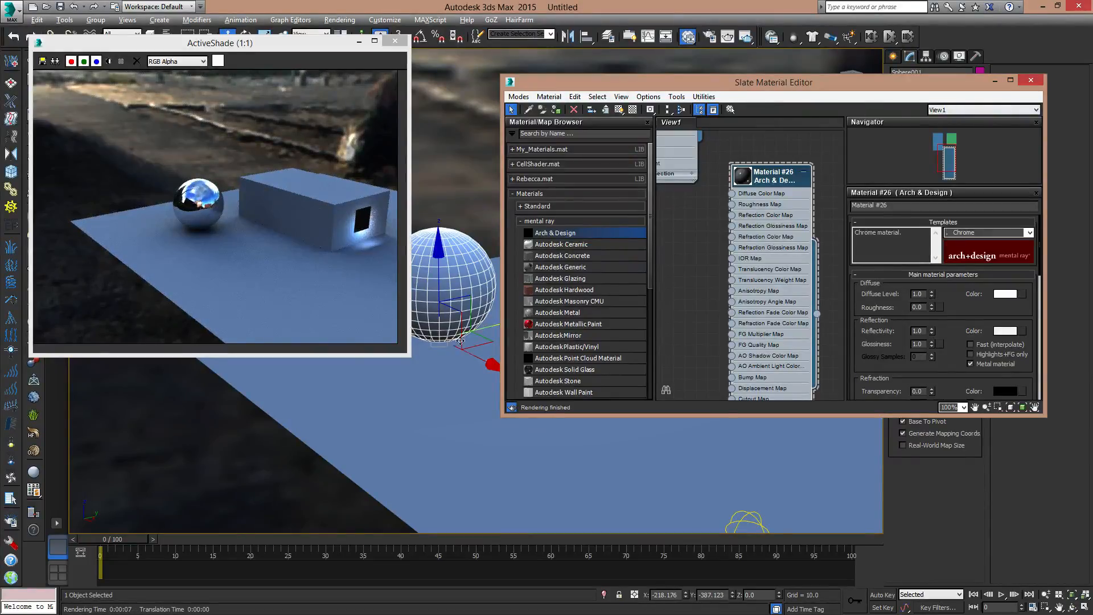
middle_click_drag(489, 302, 560, 332)
left_click(1029, 81)
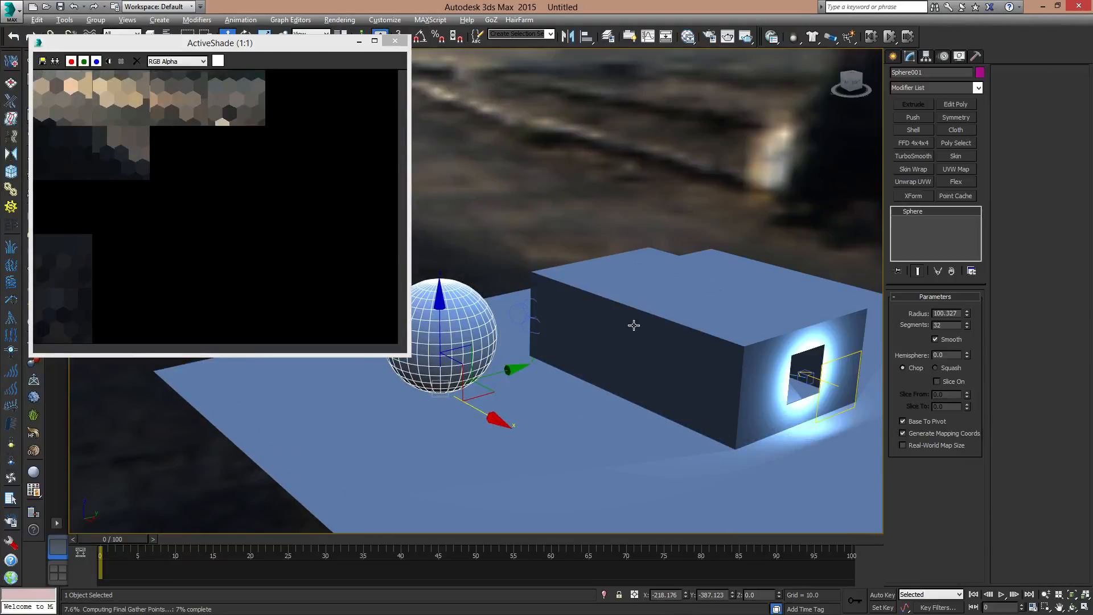
- Move the sphere across the ground plane to about X 99.4, Y -396.5, in front of the box
middle_click_drag(634, 325, 706, 325, "alt")
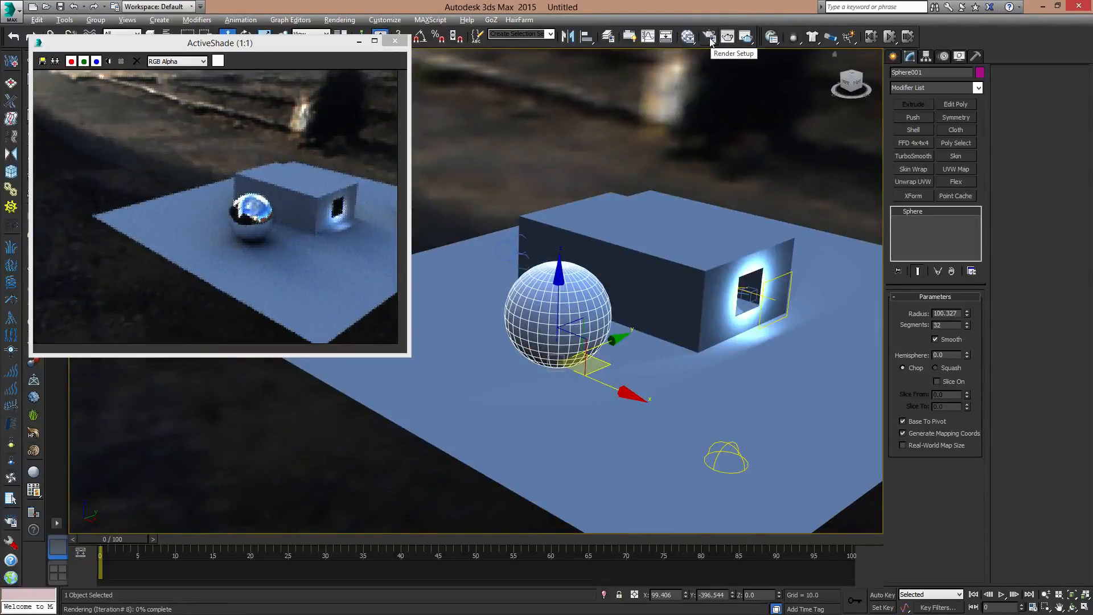
- Look through the renderers that can be assigned to ActiveShade in the render setup and cancel without changing the assigned one
key("F10")
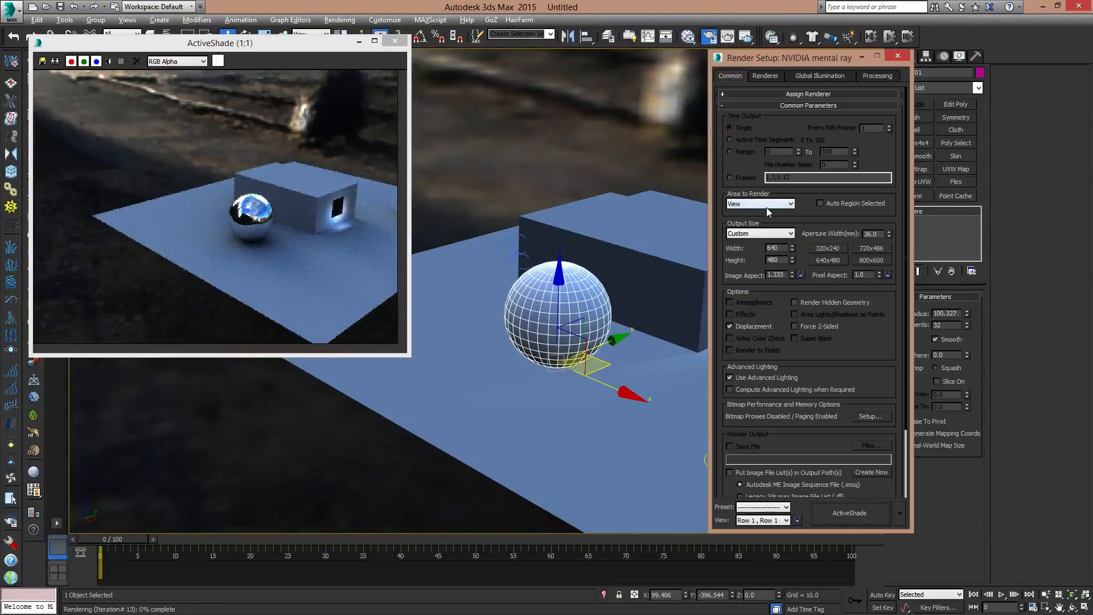
left_click(795, 95)
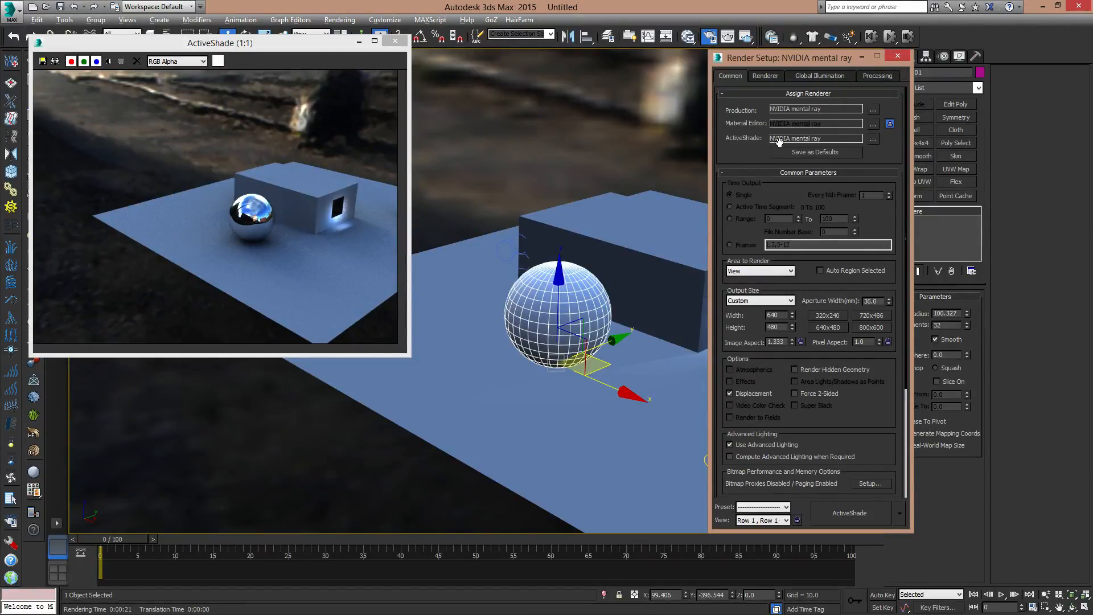
left_click(874, 139)
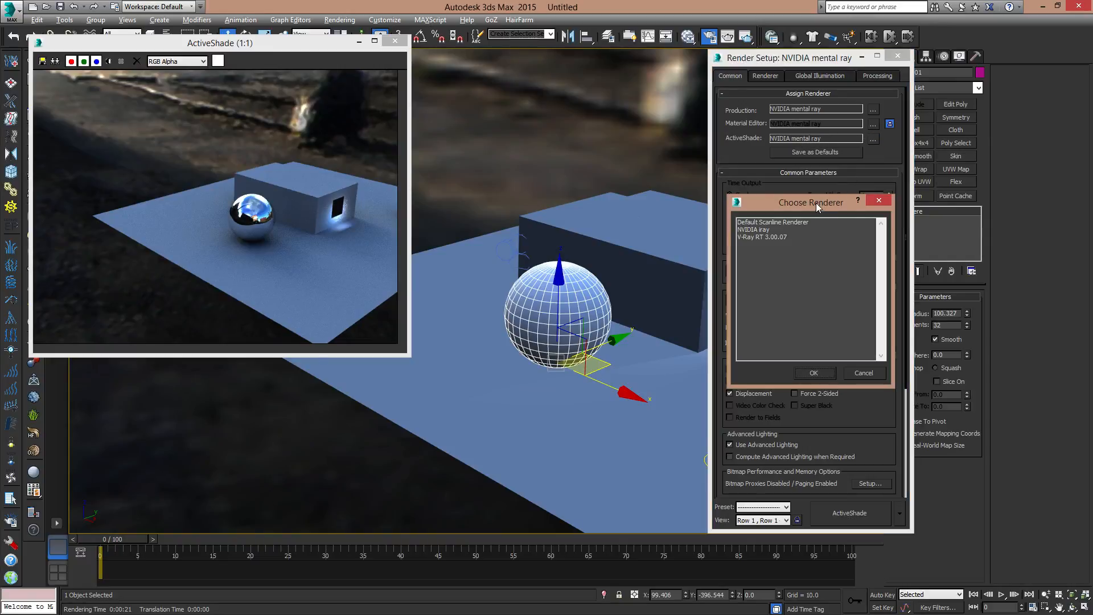
left_click(784, 222)
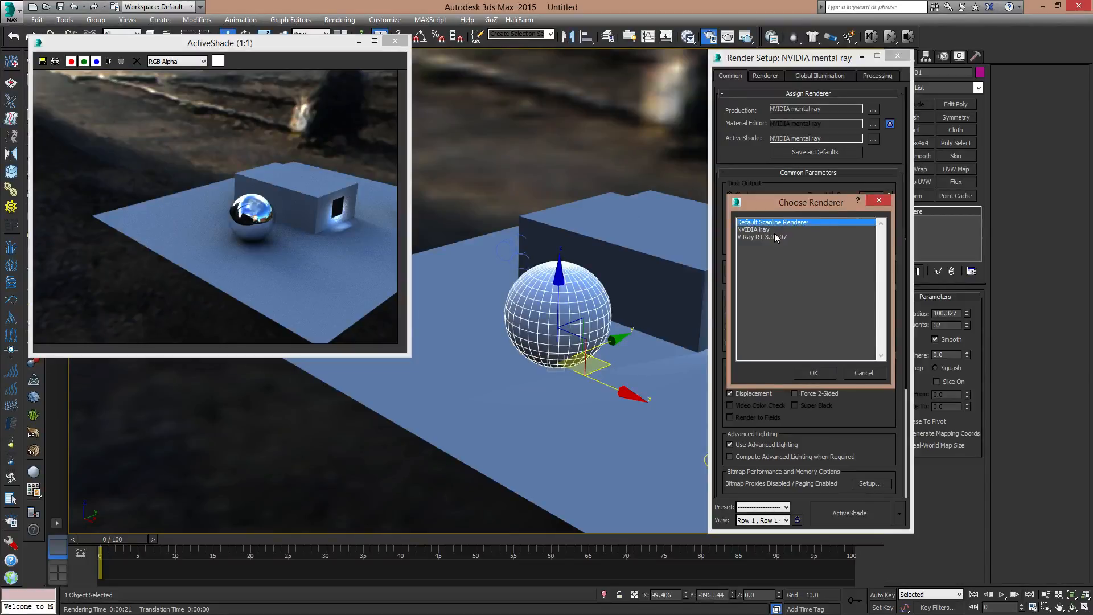
left_click(864, 372)
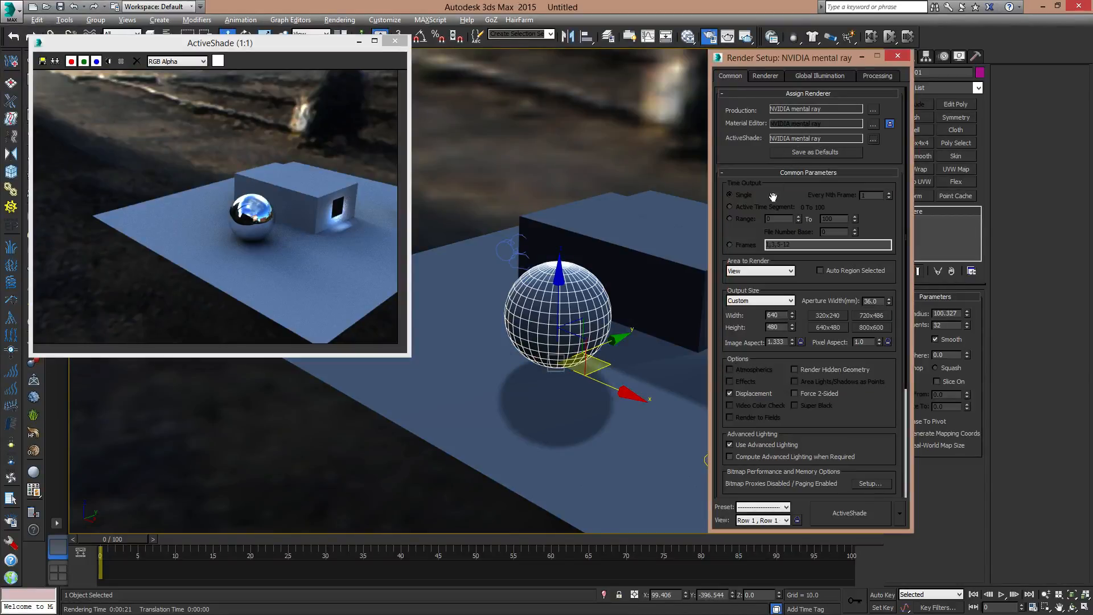
scroll(376, 350, "down", 4)
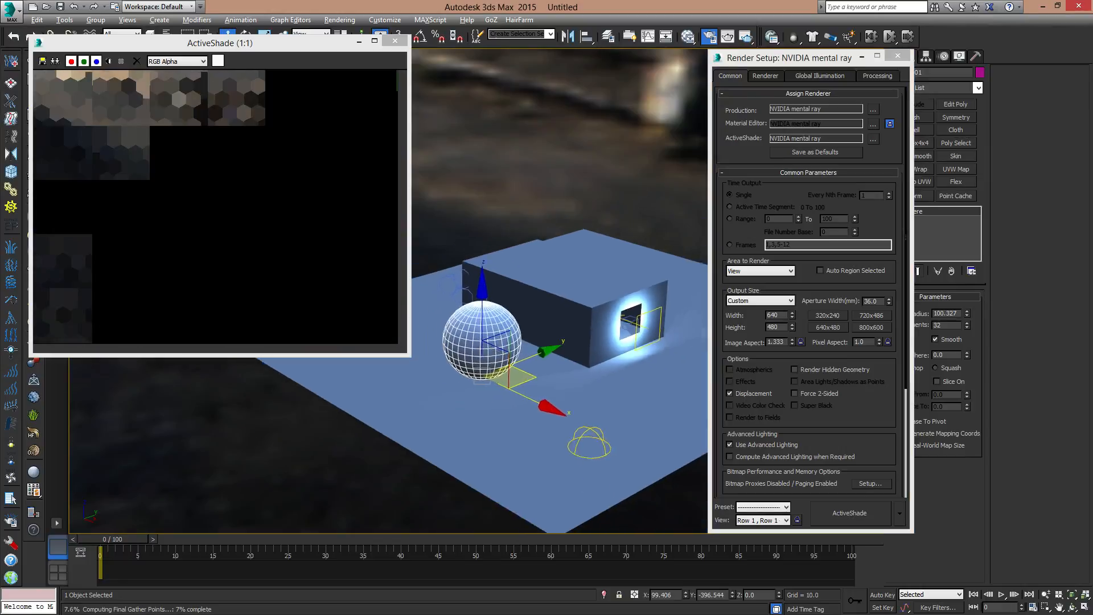